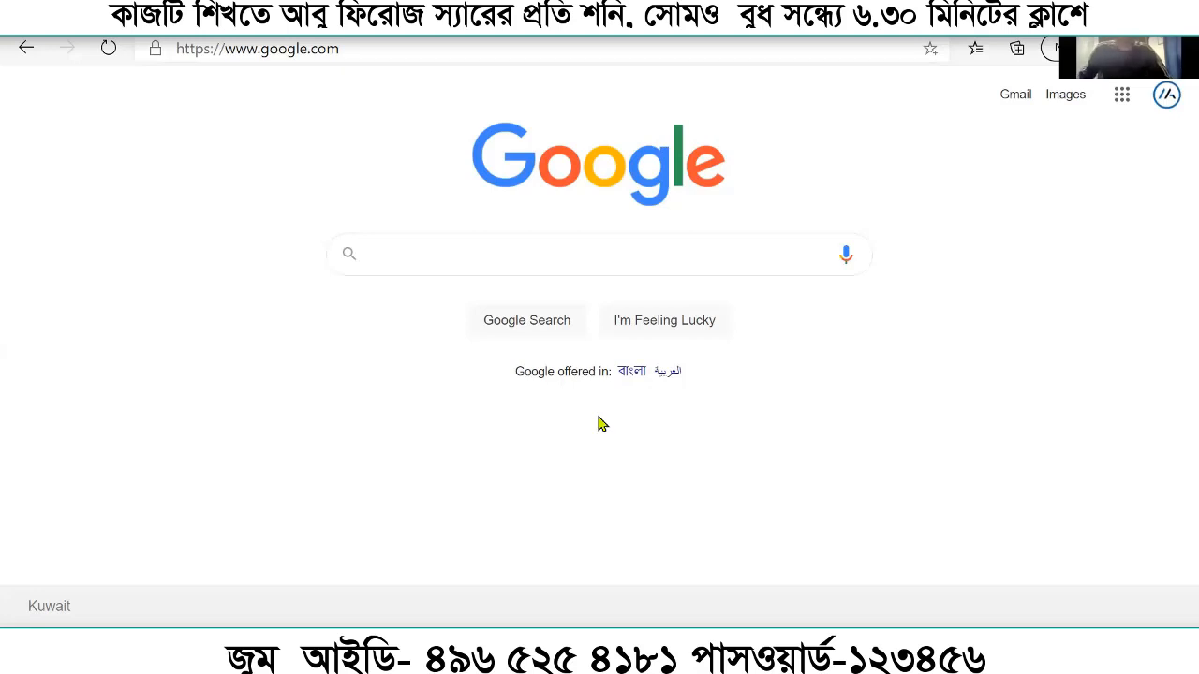
# Search Google for "how to create a form in ms access" after copying the query text
pyautogui.click(388, 246)
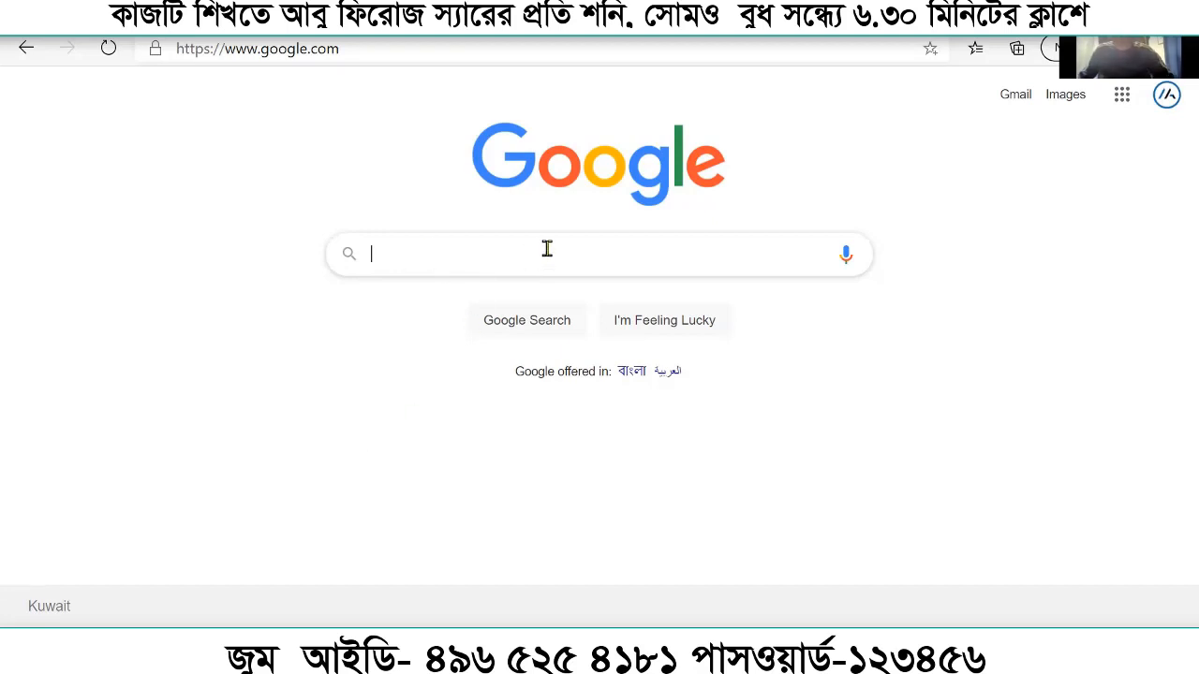
pyautogui.write('ho')
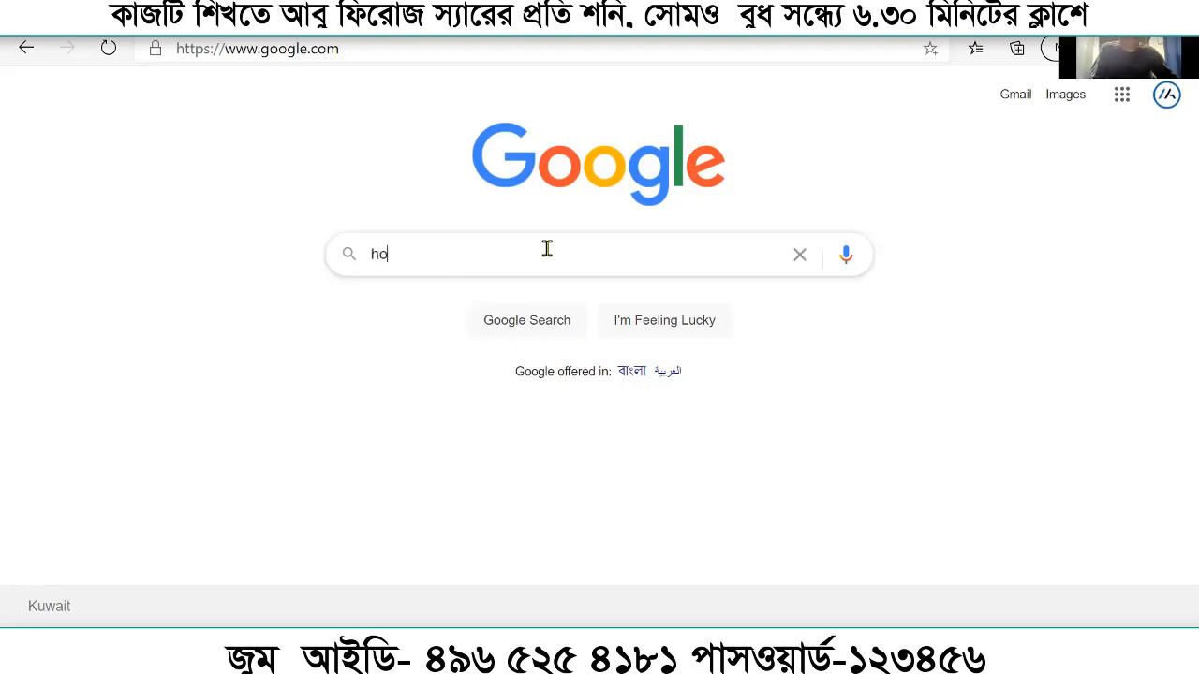
pyautogui.write('w to d')
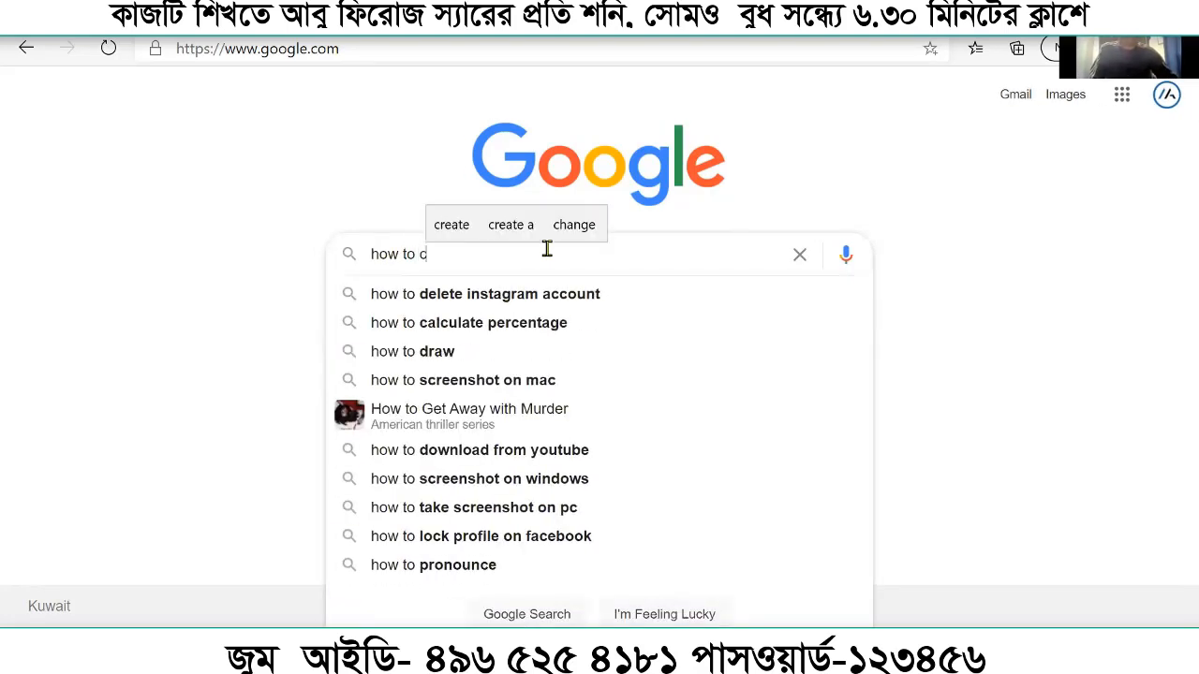
pyautogui.press('BackSpace')
pyautogui.write('create a')
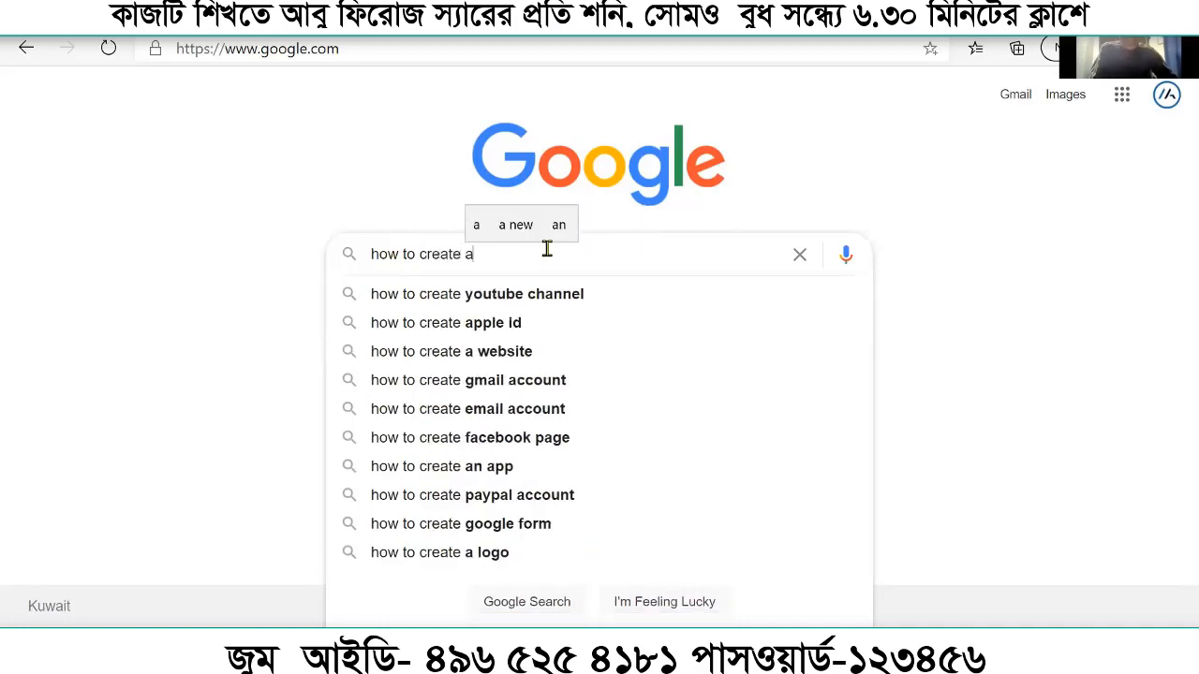
pyautogui.write(' form')
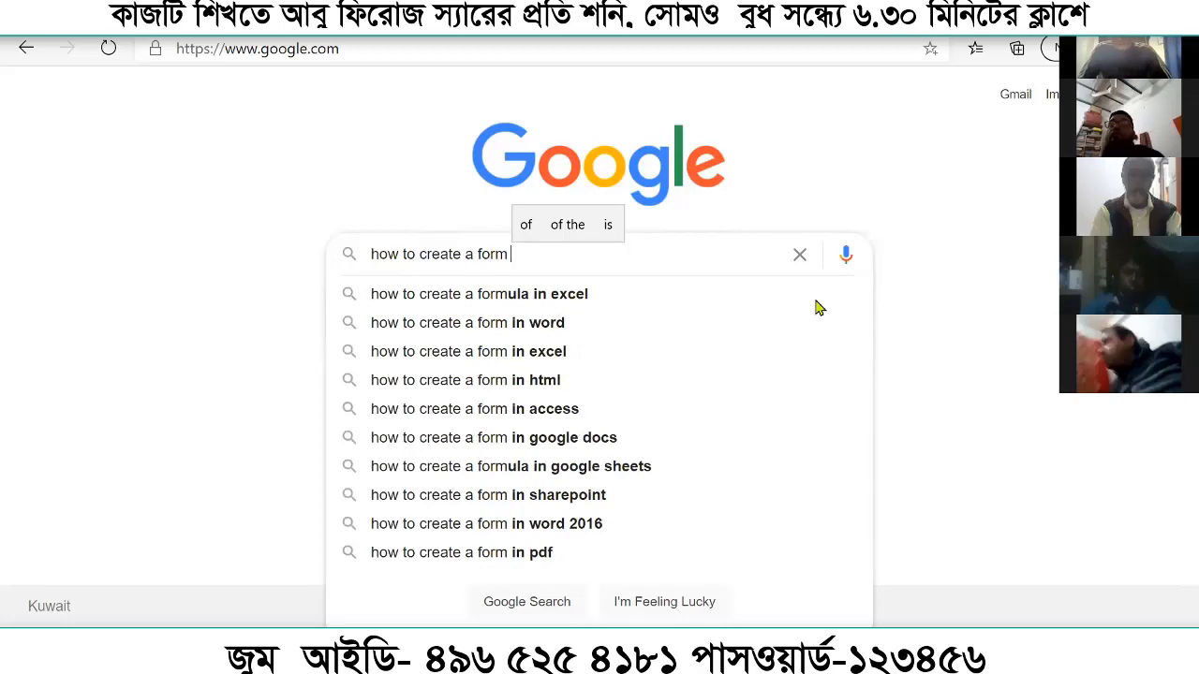
pyautogui.write(' in ms access')
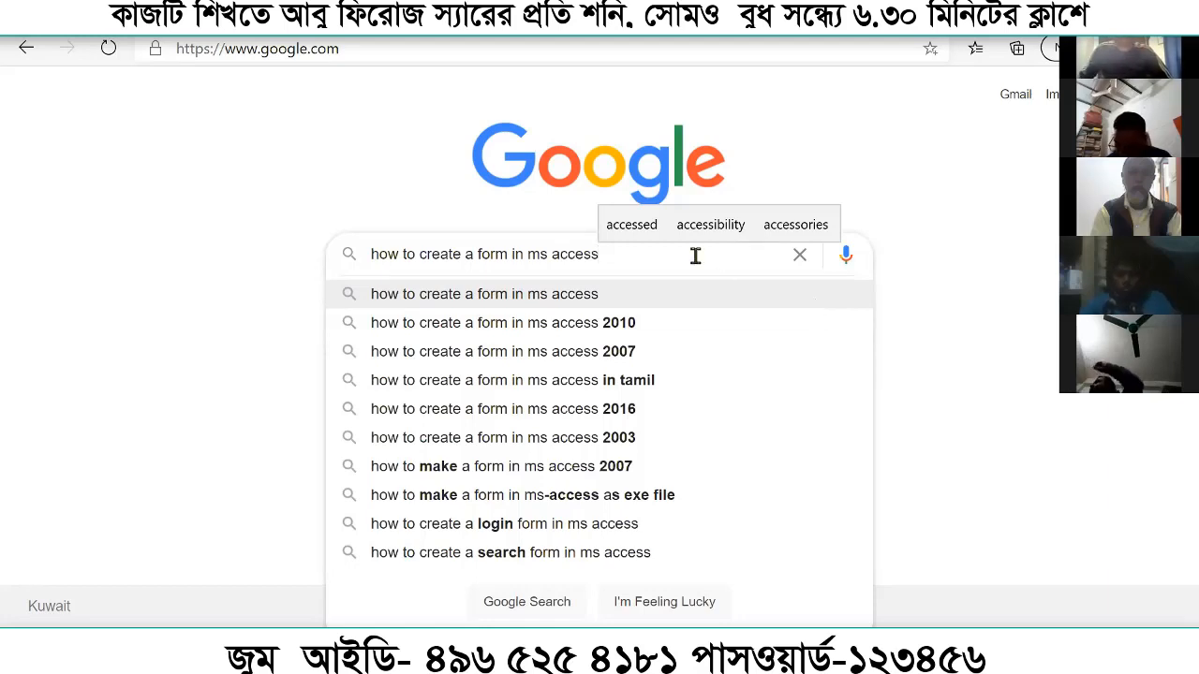
pyautogui.moveTo(696, 258); pyautogui.dragTo(308, 259)
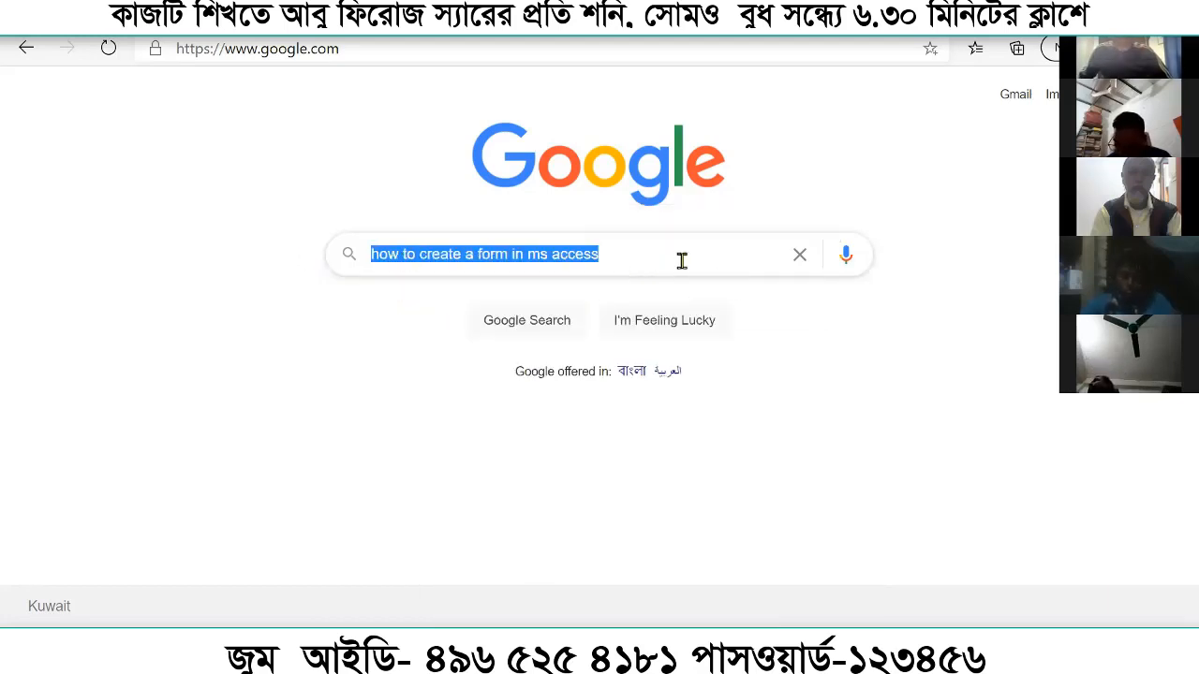
pyautogui.hotkey('ctrl', 'c')
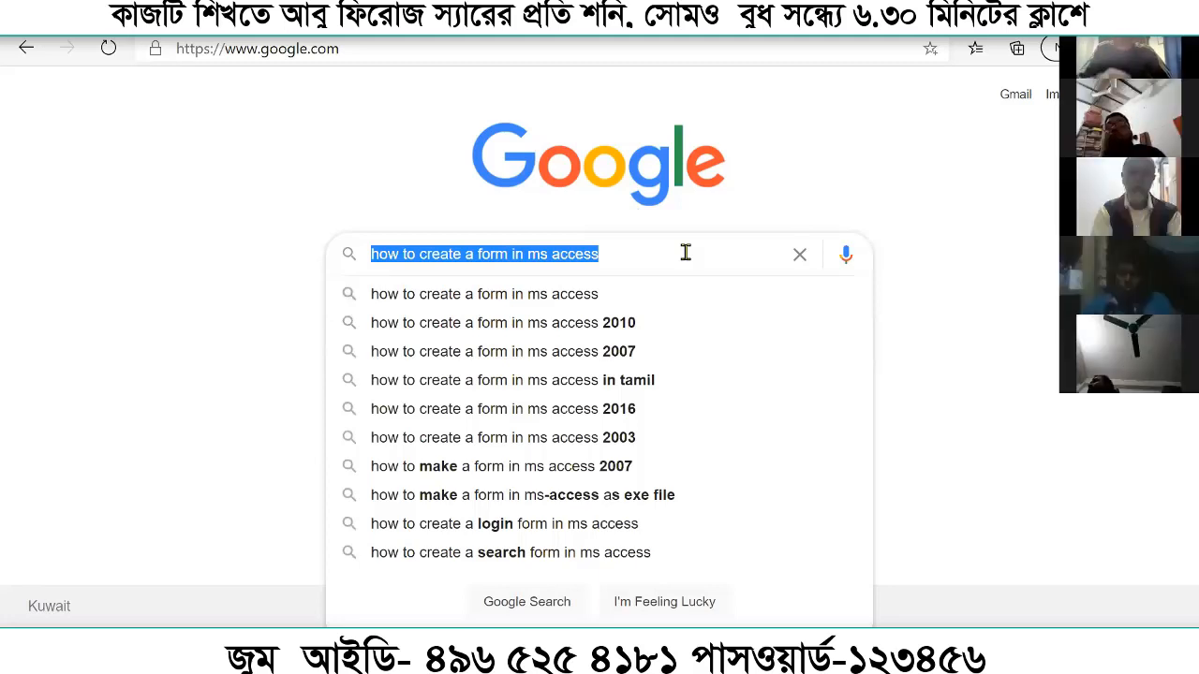
pyautogui.press('Return')
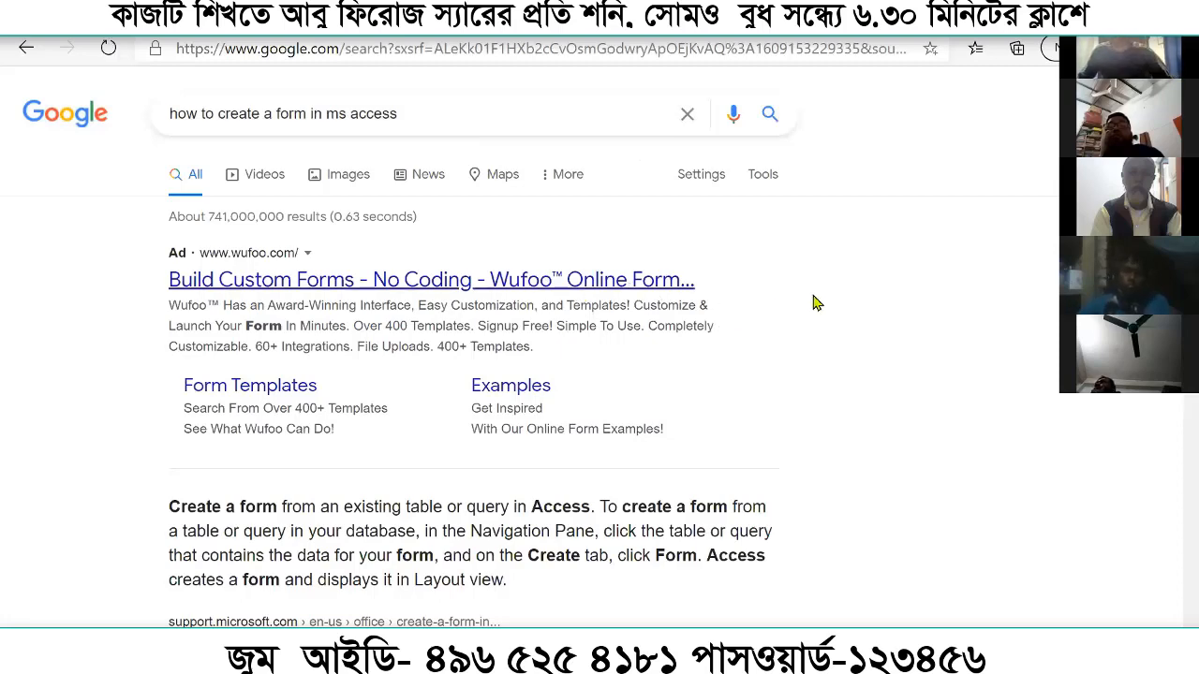
# Open the MakeUseOf article "How to Create a Form in Microsoft Access" from the results and skim its introduction
pyautogui.scroll(-1, 813, 303)
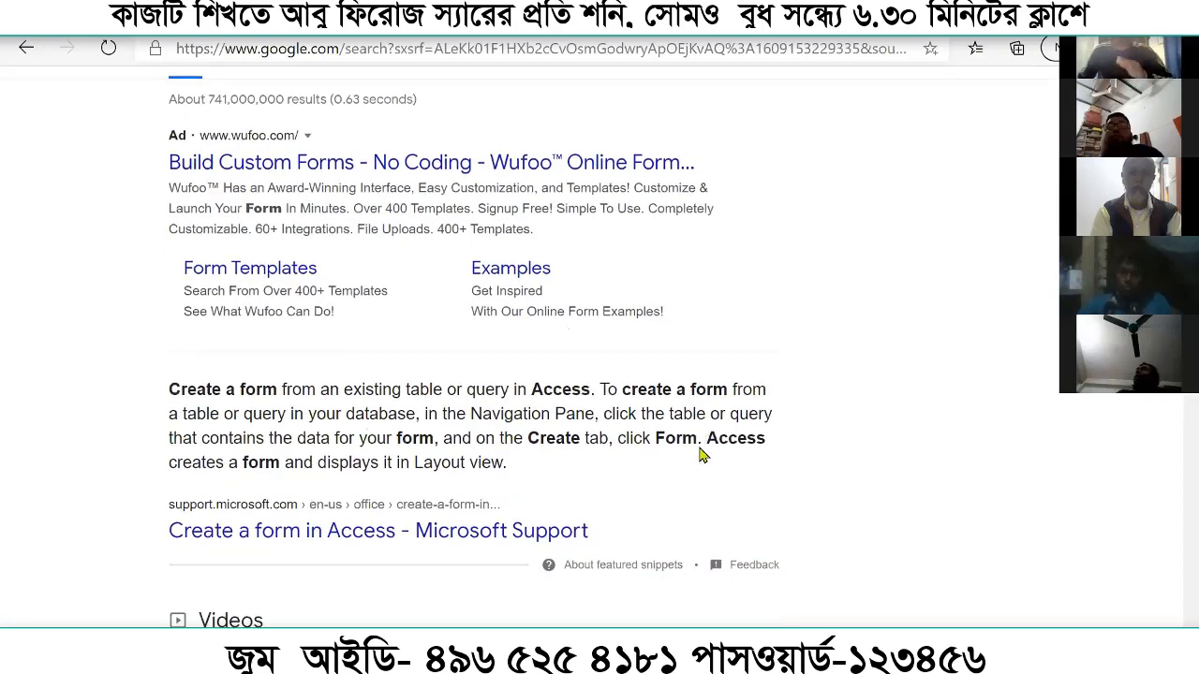
pyautogui.scroll(-5, 701, 454)
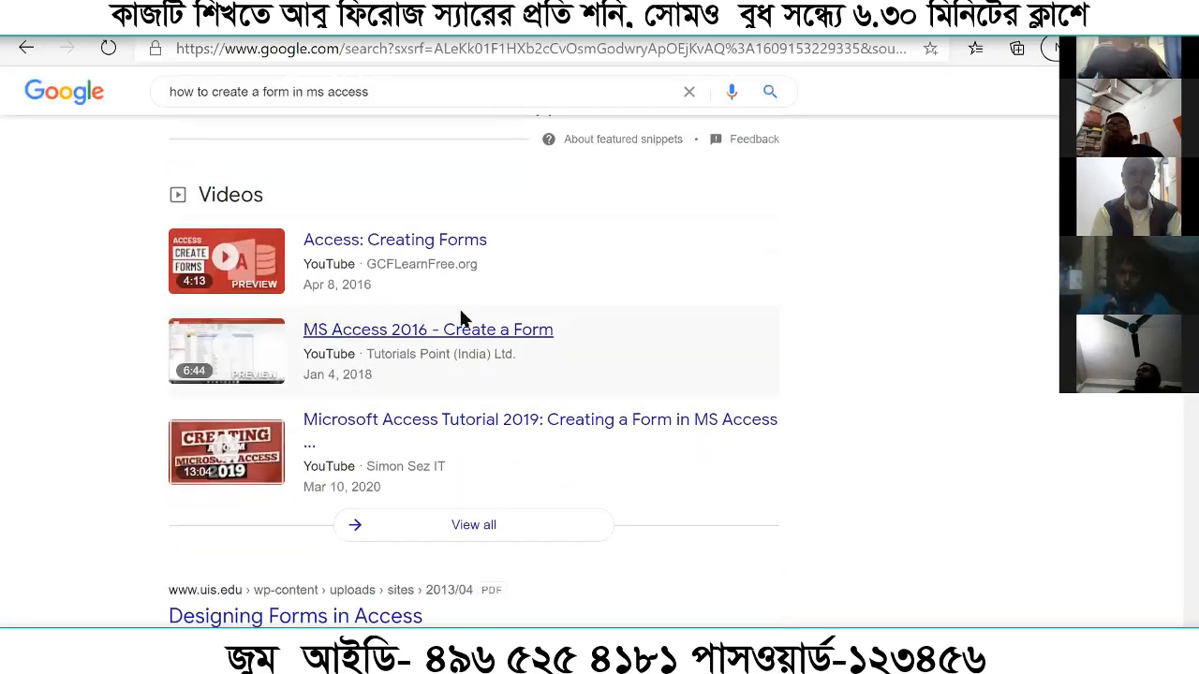
pyautogui.scroll(-4, 583, 397)
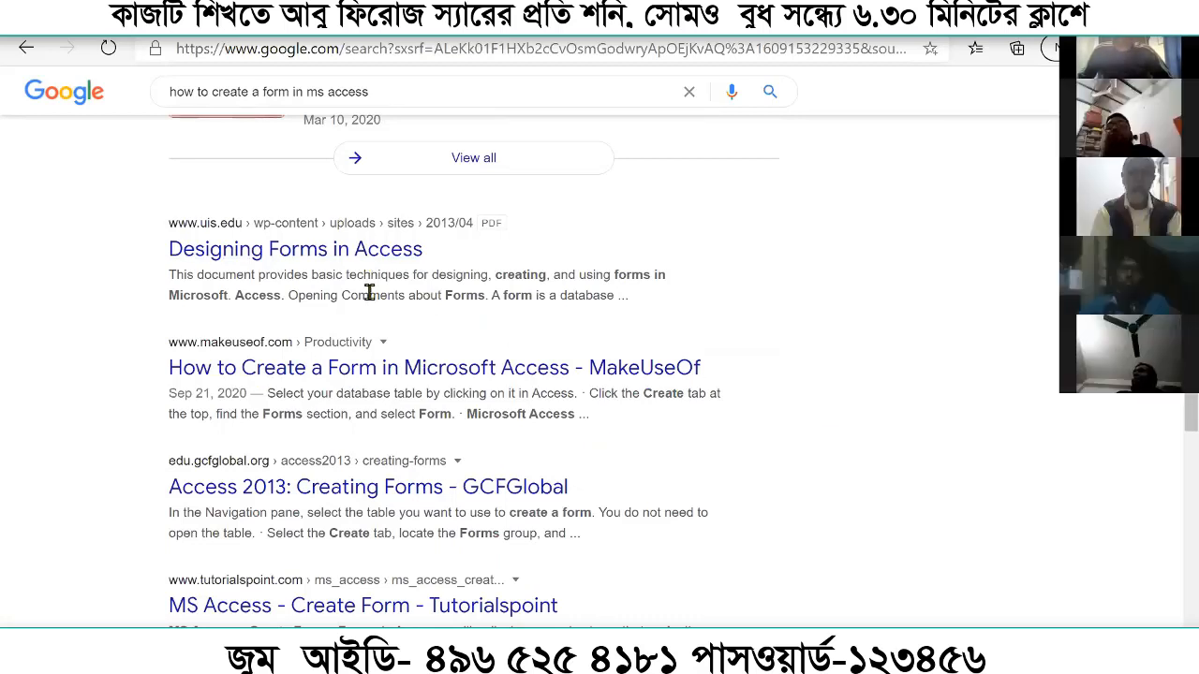
pyautogui.click(543, 368)
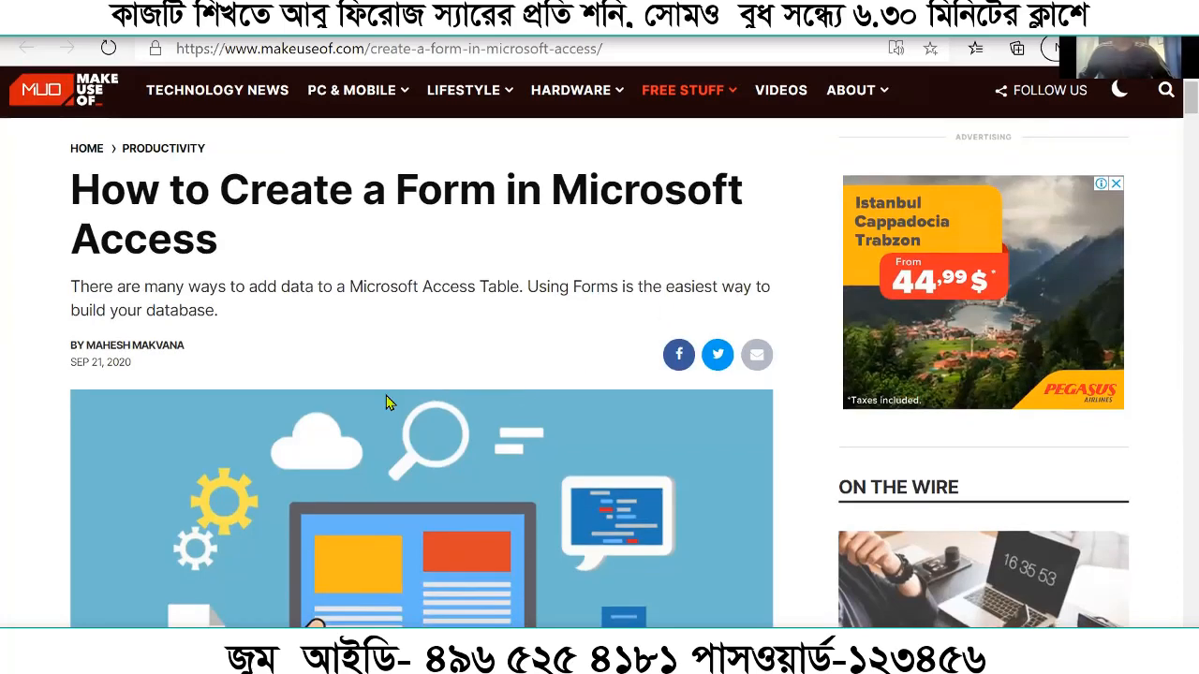
pyautogui.scroll(-3, 386, 395)
pyautogui.scroll(-2, 531, 384)
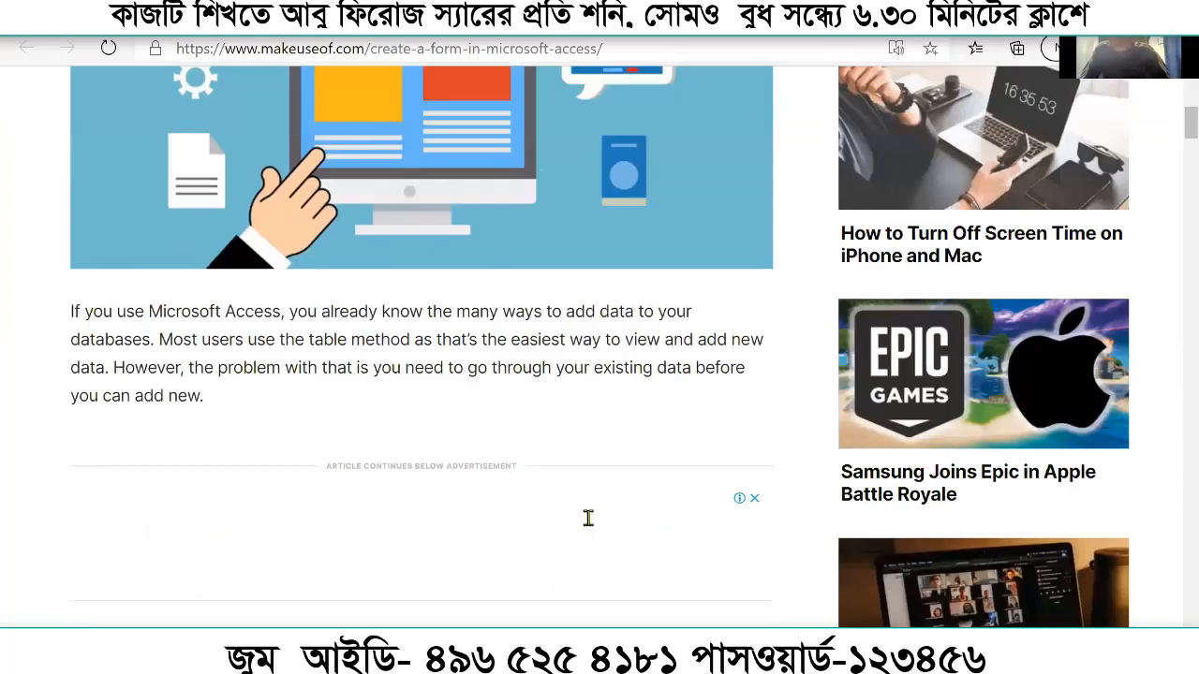
pyautogui.scroll(-2, 588, 518)
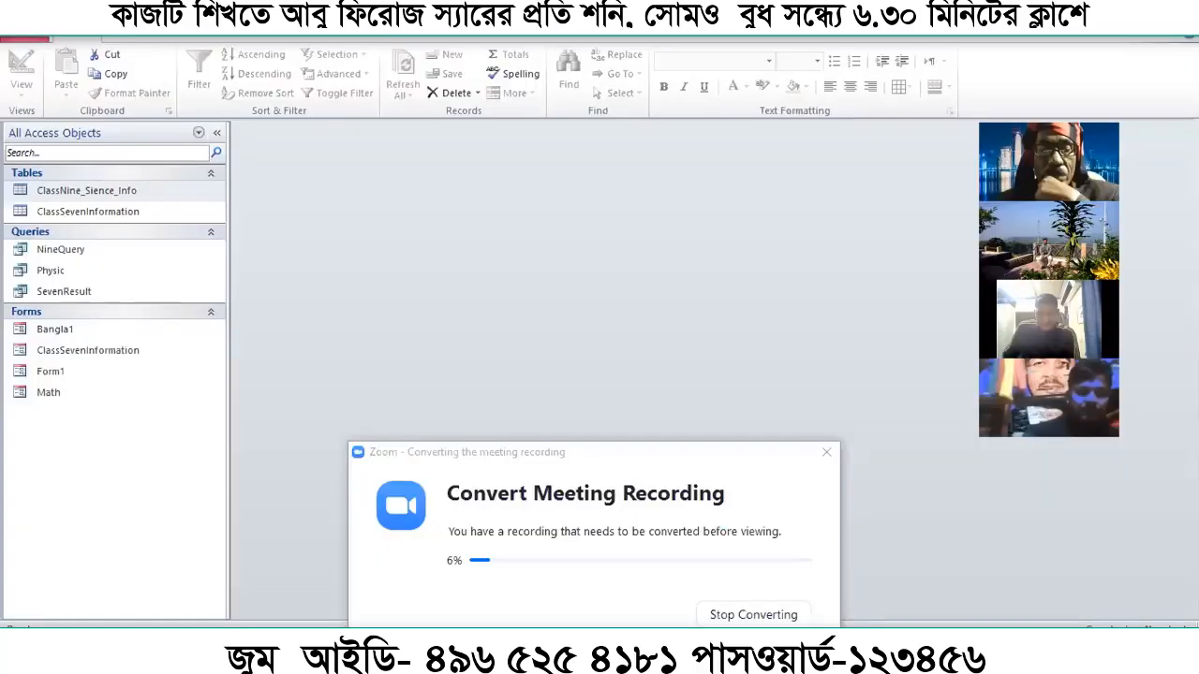
# Open the ClassSevenInformation table in Access and examine its fields from ID and Roll through MotherName and Class
pyautogui.click(618, 453)
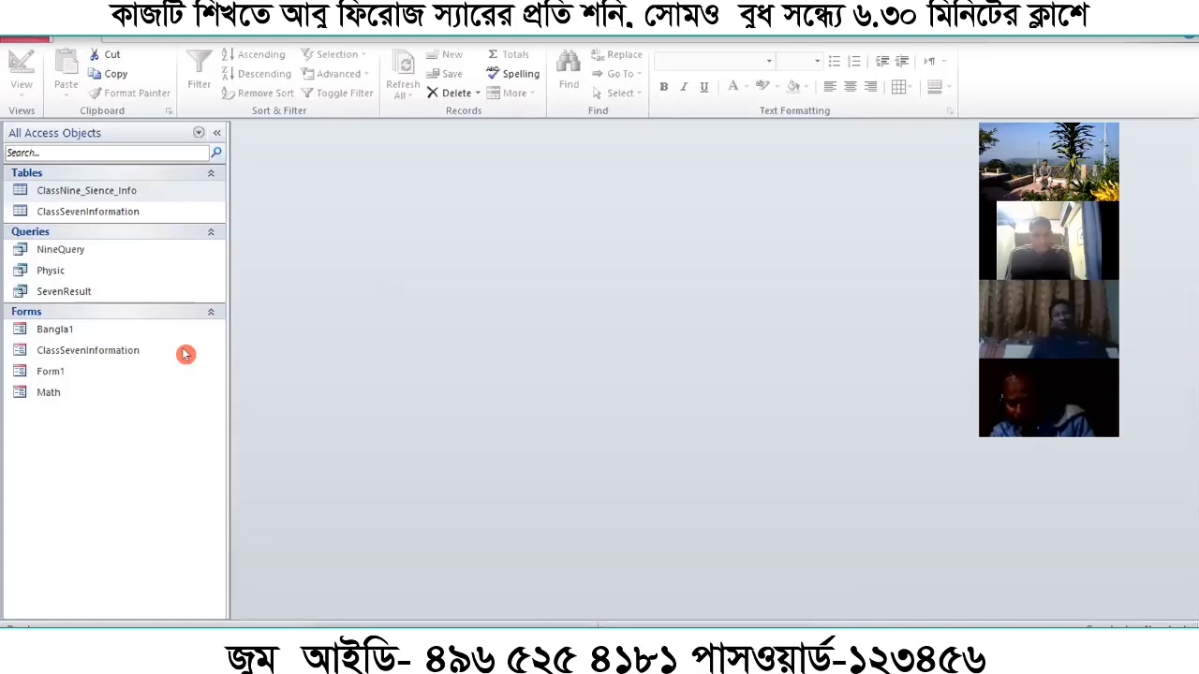
pyautogui.doubleClick(56, 213)
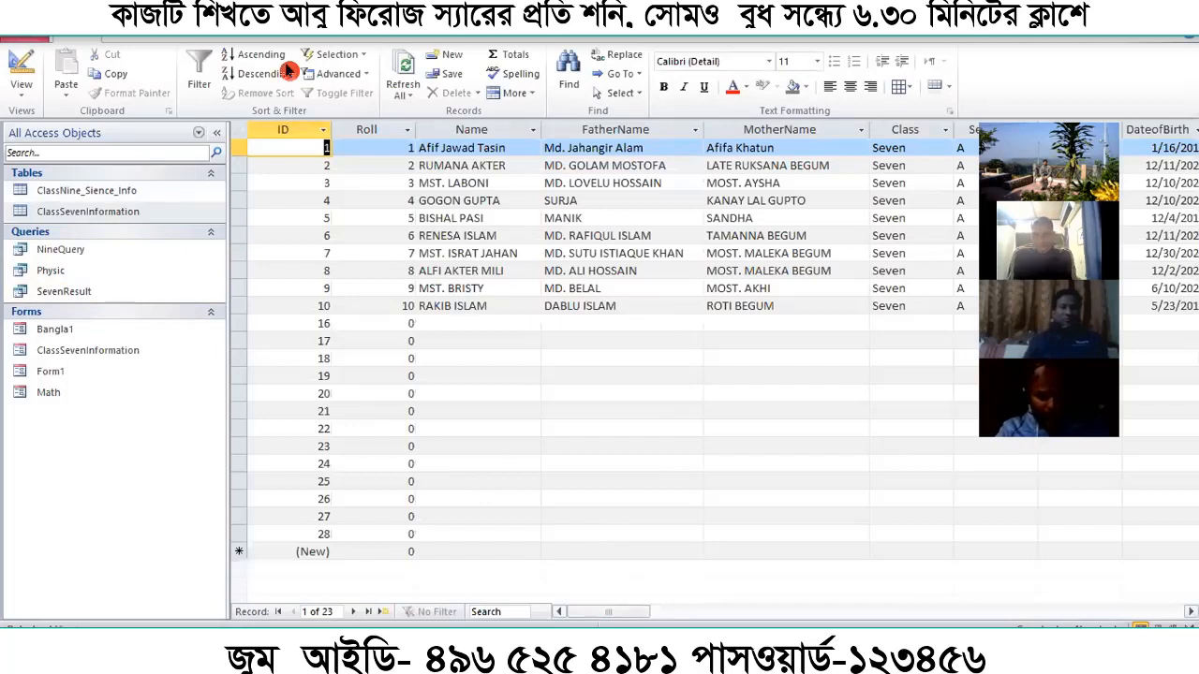
pyautogui.click(291, 132)
pyautogui.click(367, 131)
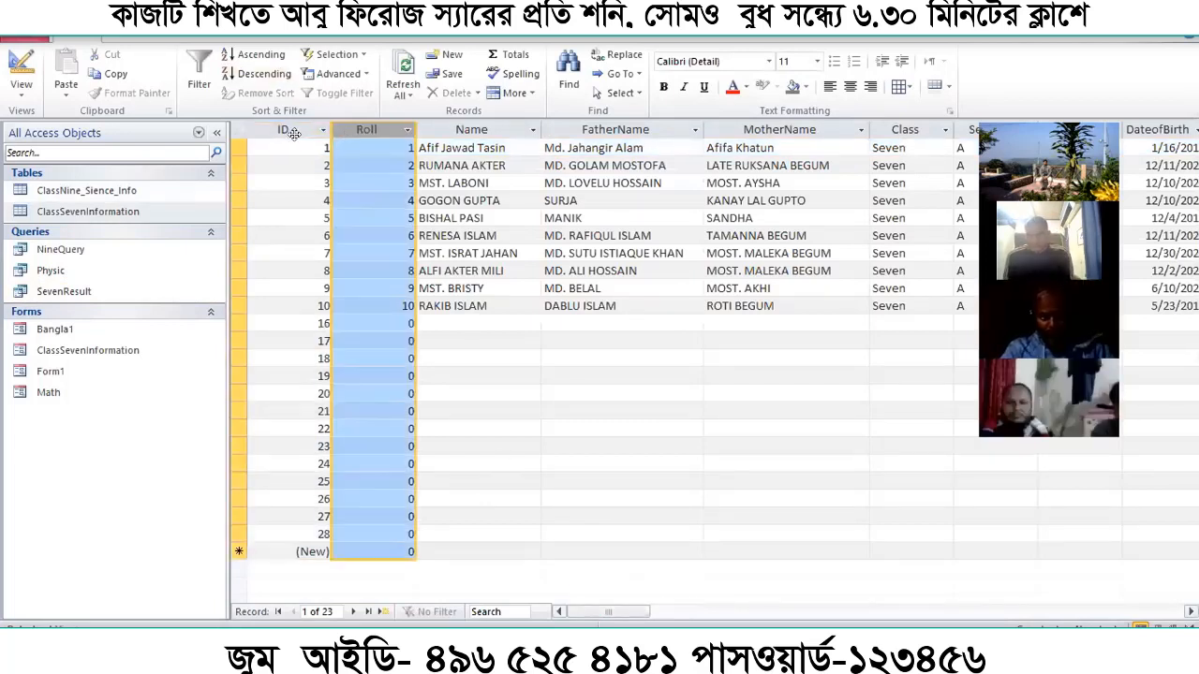
pyautogui.click(294, 132)
pyautogui.click(378, 130)
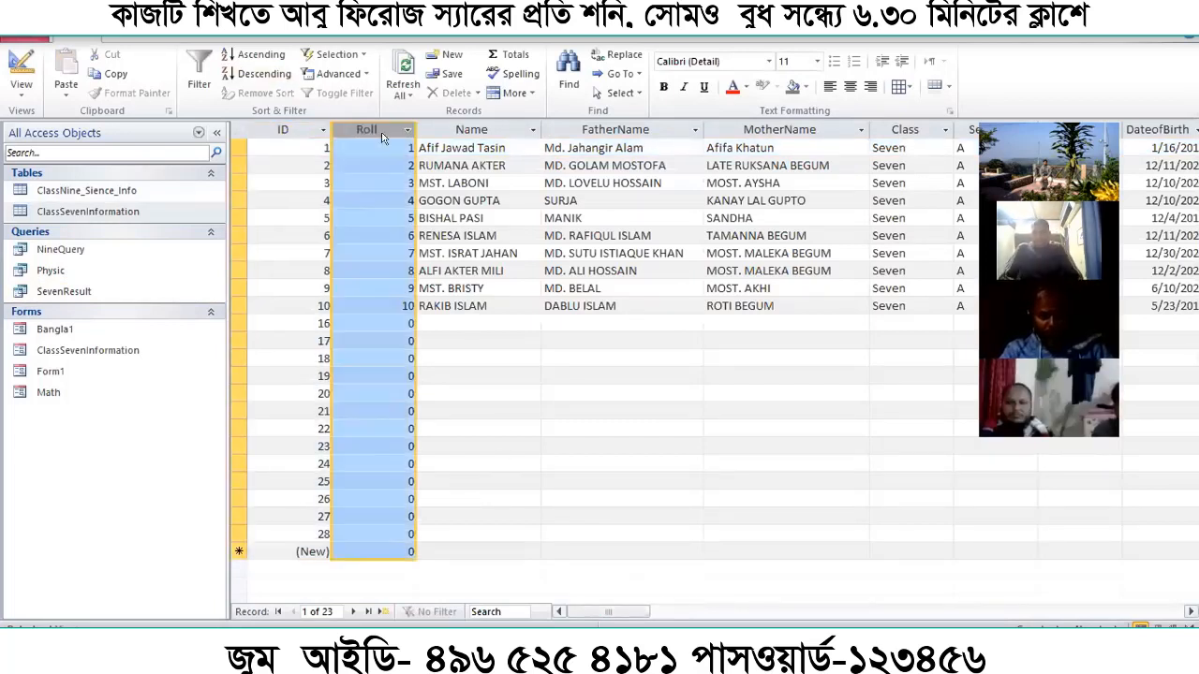
pyautogui.click(473, 131)
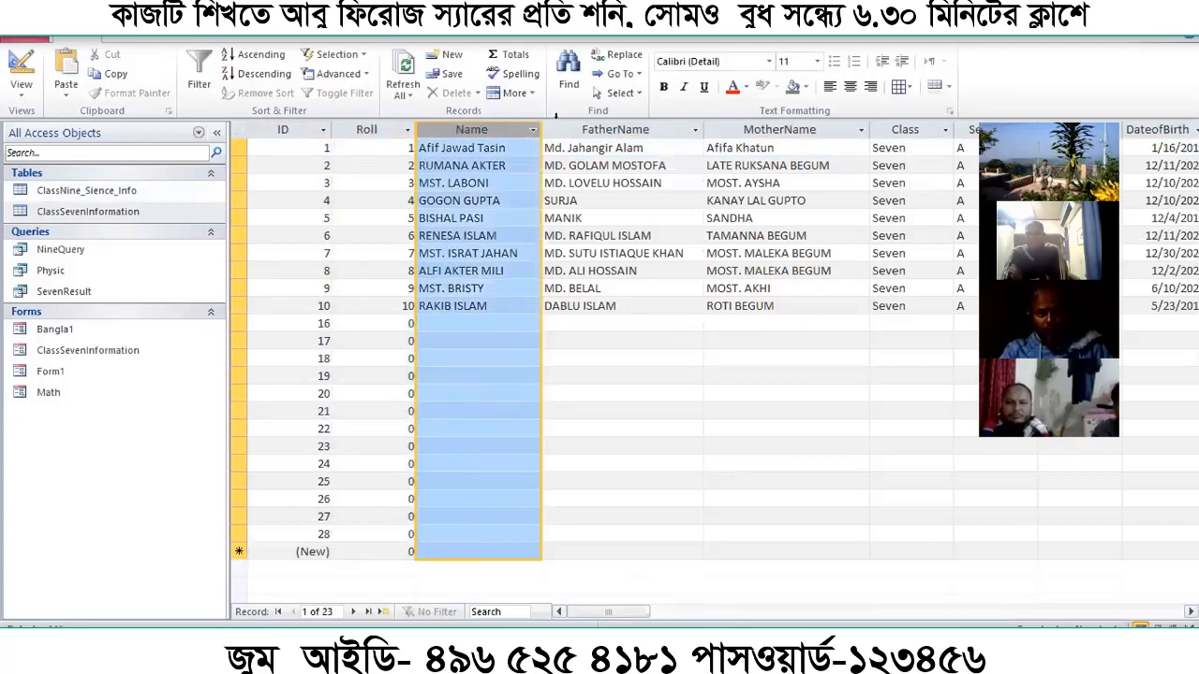
pyautogui.click(676, 133)
pyautogui.click(832, 136)
pyautogui.click(900, 129)
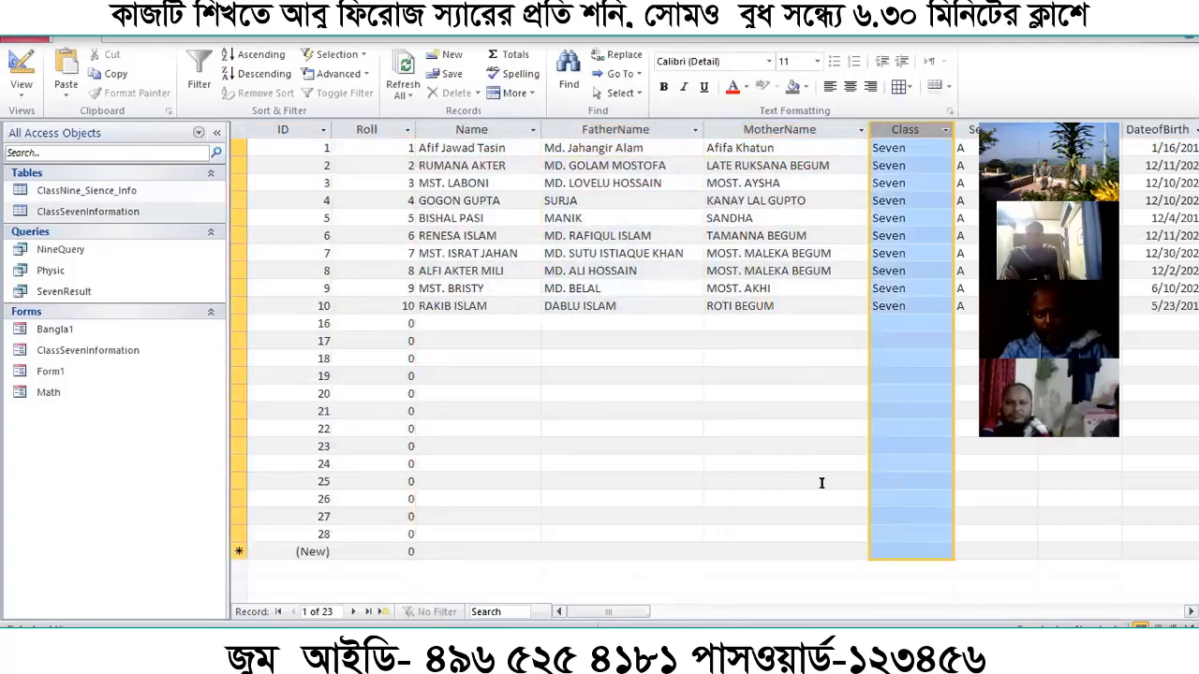
# Examine the remaining ClassSevenInformation fields, from Section and Address through the Bangla and English marks and grades
pyautogui.moveTo(604, 614)
pyautogui.mouseDown()
pyautogui.moveTo(686, 615)
pyautogui.moveTo(589, 614)
pyautogui.mouseUp()
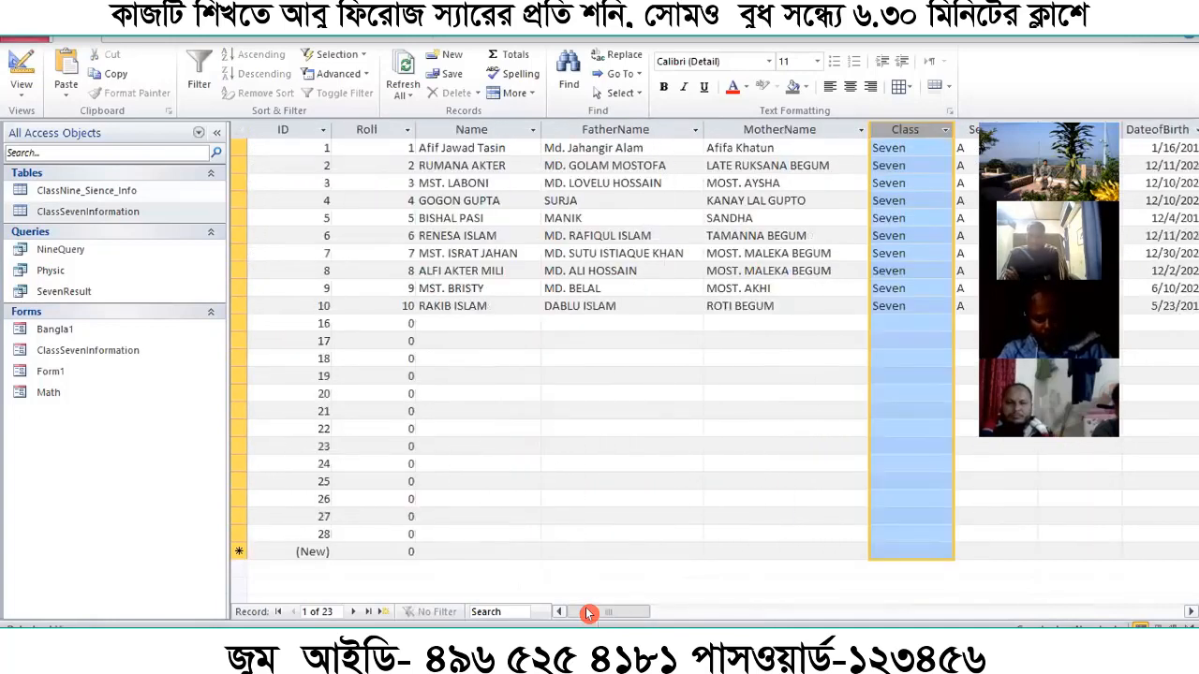
pyautogui.click(655, 613)
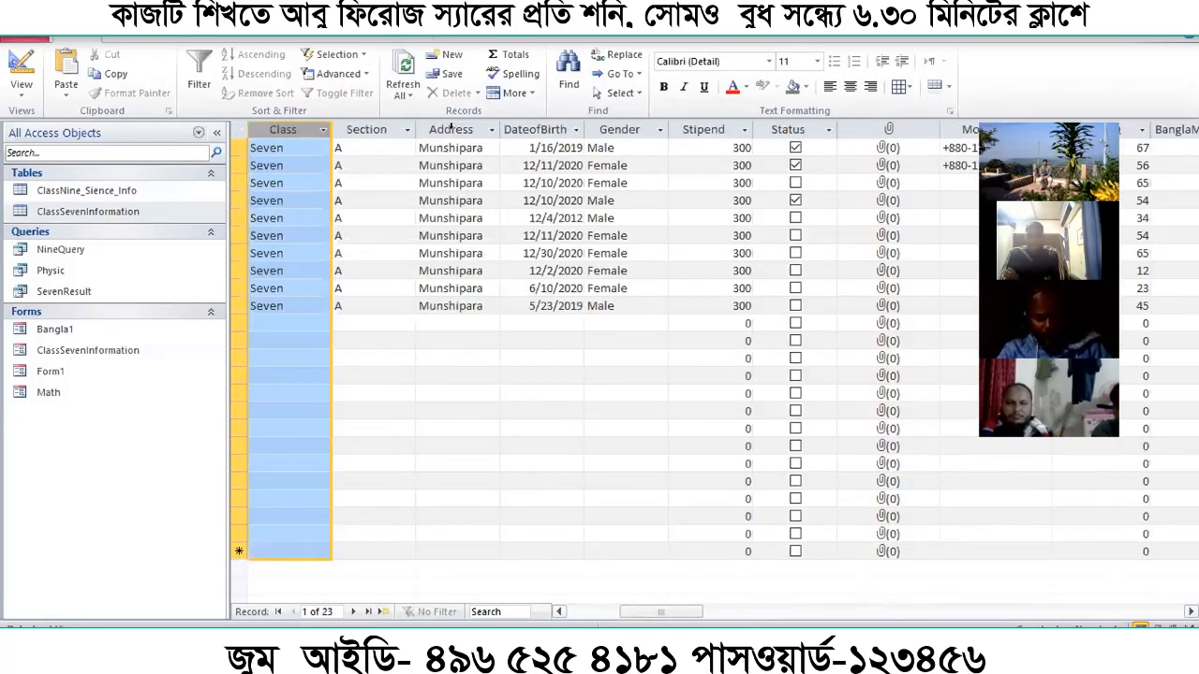
pyautogui.click(487, 129)
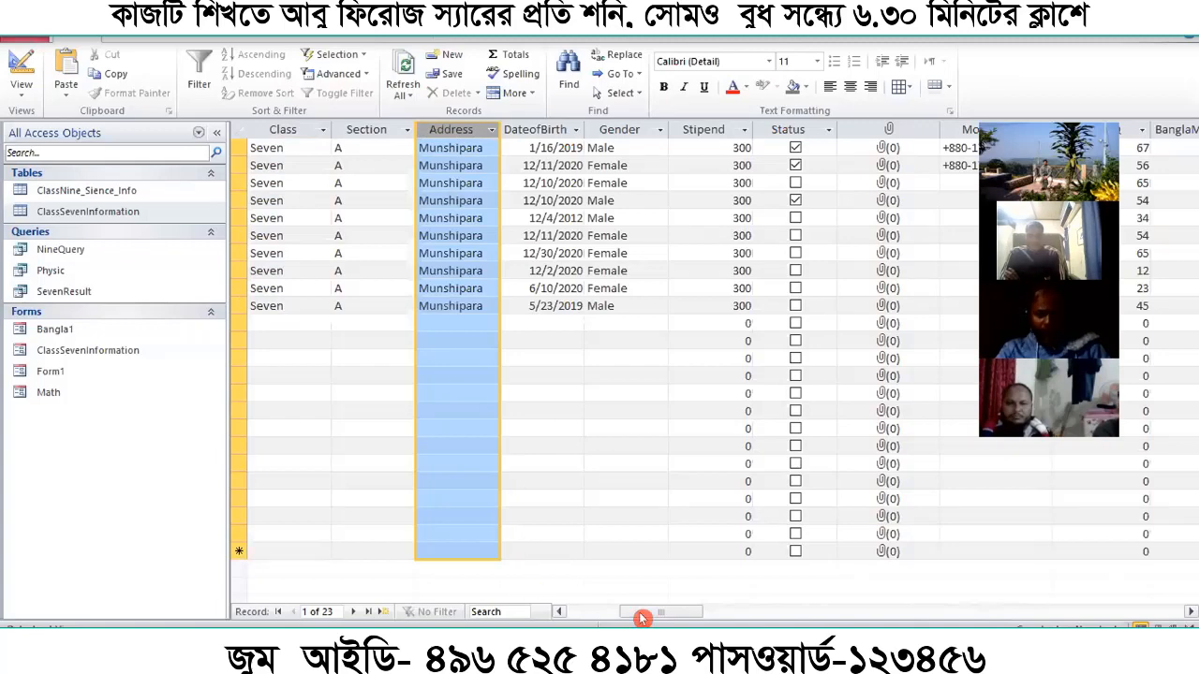
pyautogui.moveTo(642, 611); pyautogui.dragTo(714, 611)
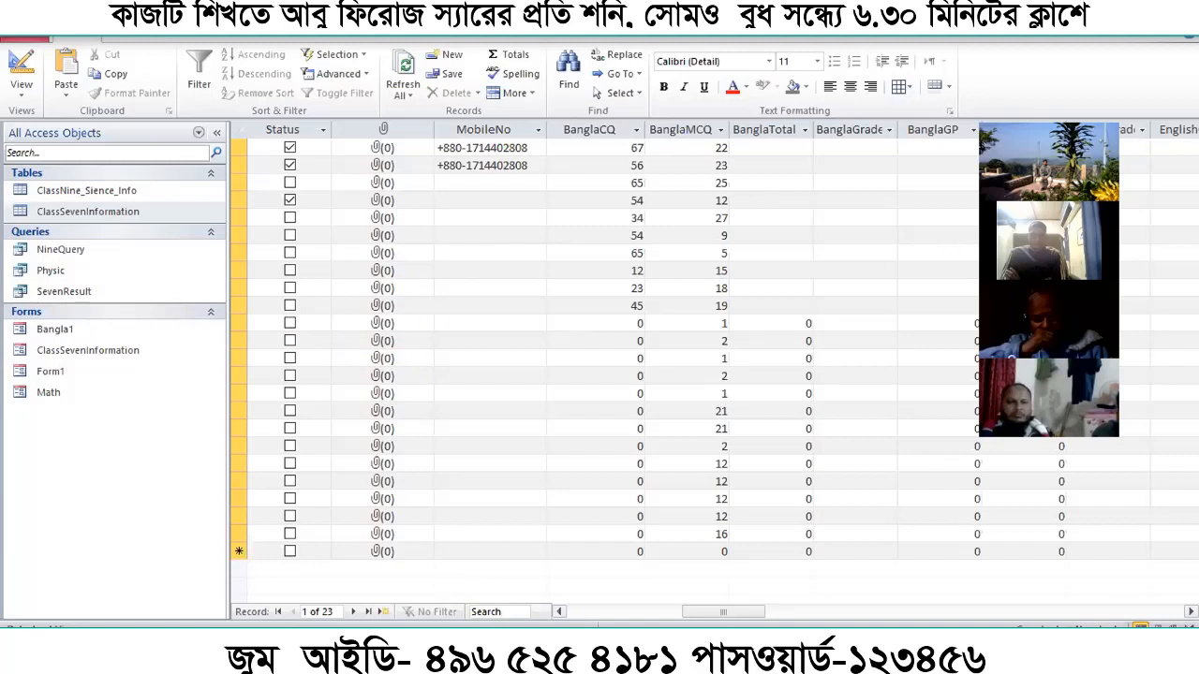
pyautogui.click(1012, 112)
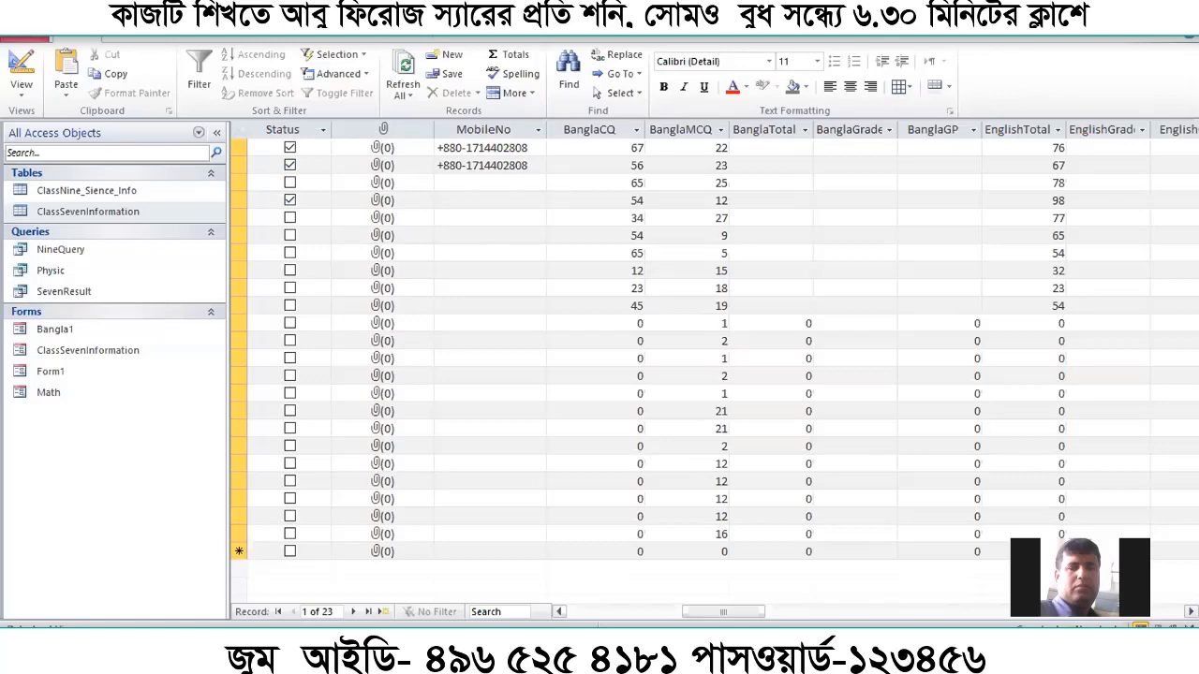
# Go to the Windows desktop, refresh it, and open the Access folder
pyautogui.click(1096, 11)
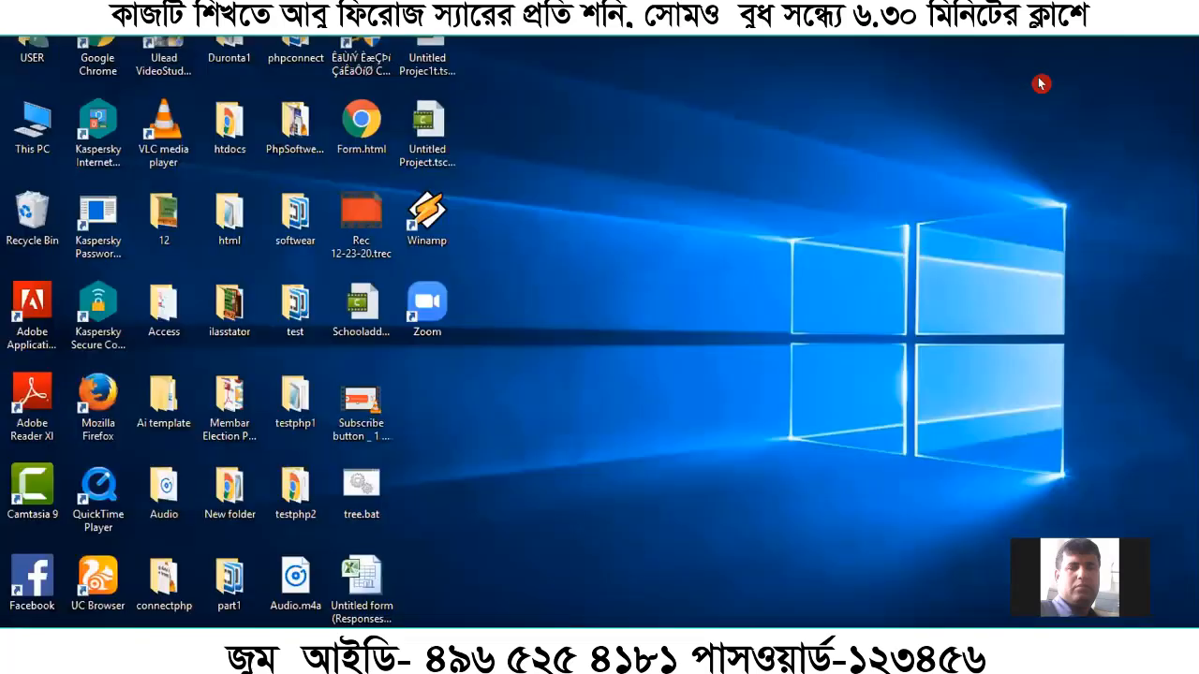
pyautogui.rightClick(803, 140)
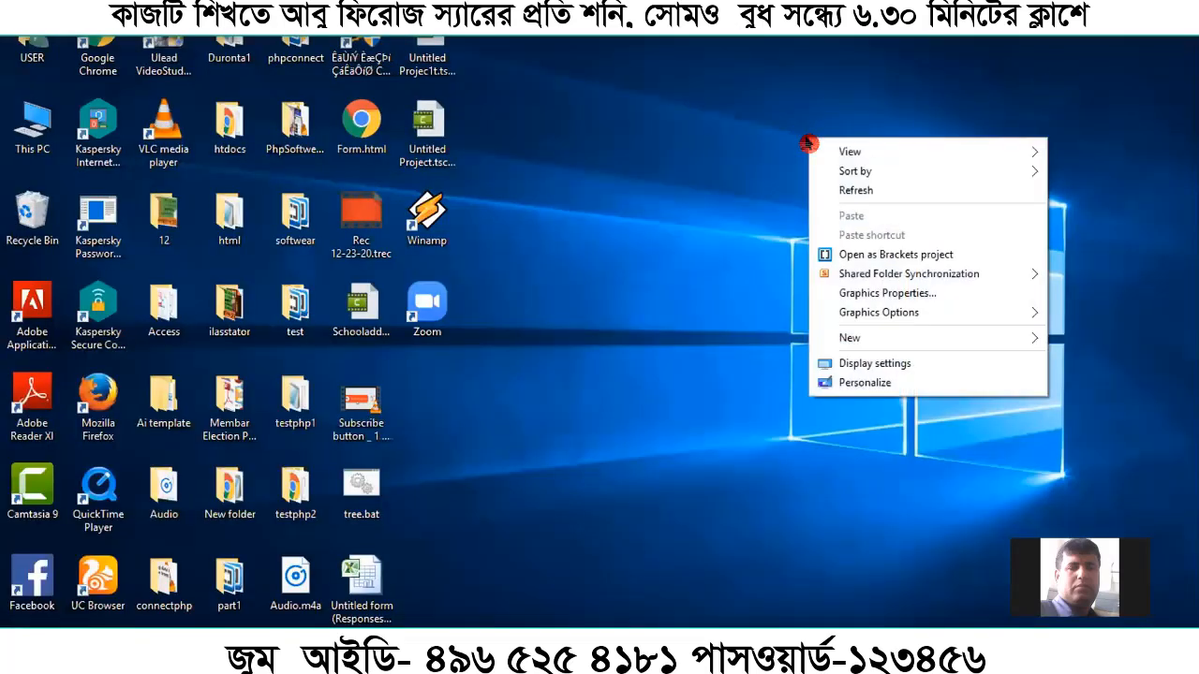
pyautogui.click(864, 189)
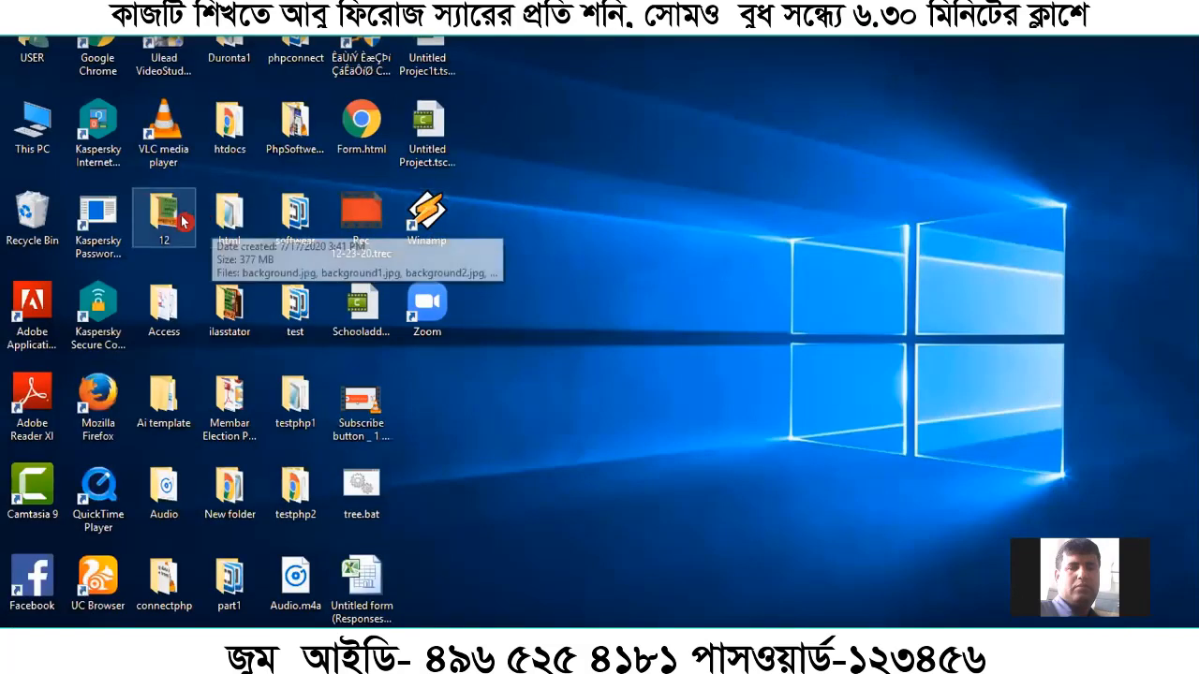
pyautogui.doubleClick(165, 295)
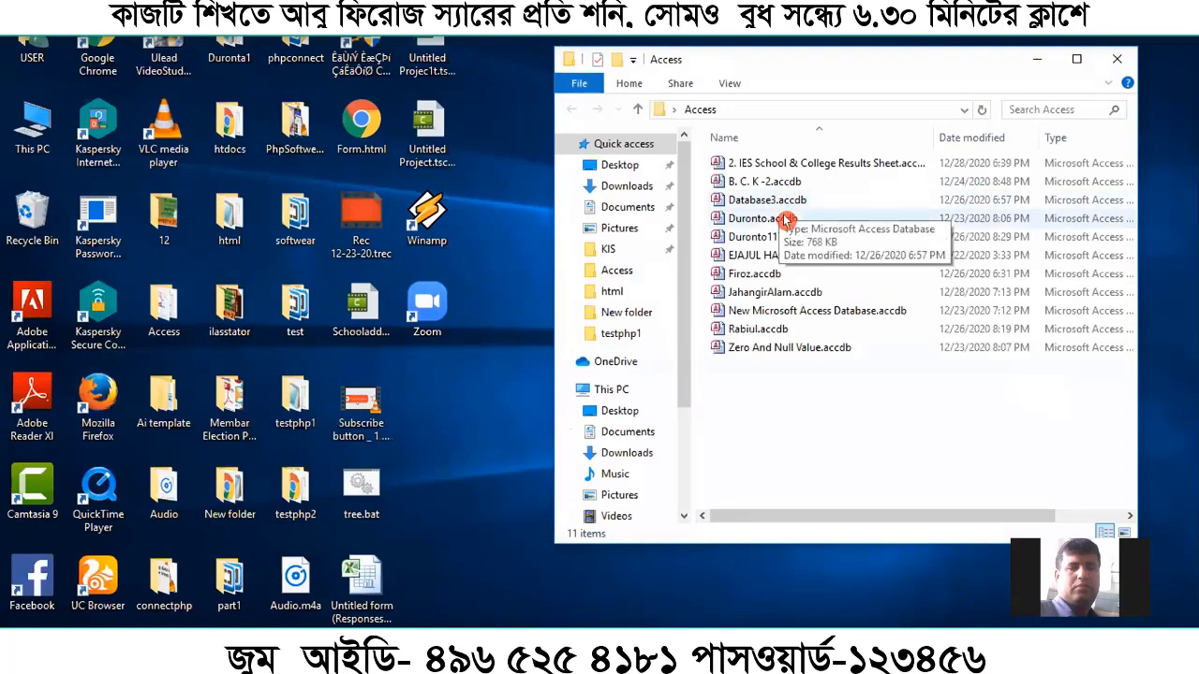
pyautogui.keyDown('shift'); pyautogui.doubleClick(781, 292); pyautogui.keyUp('shift')
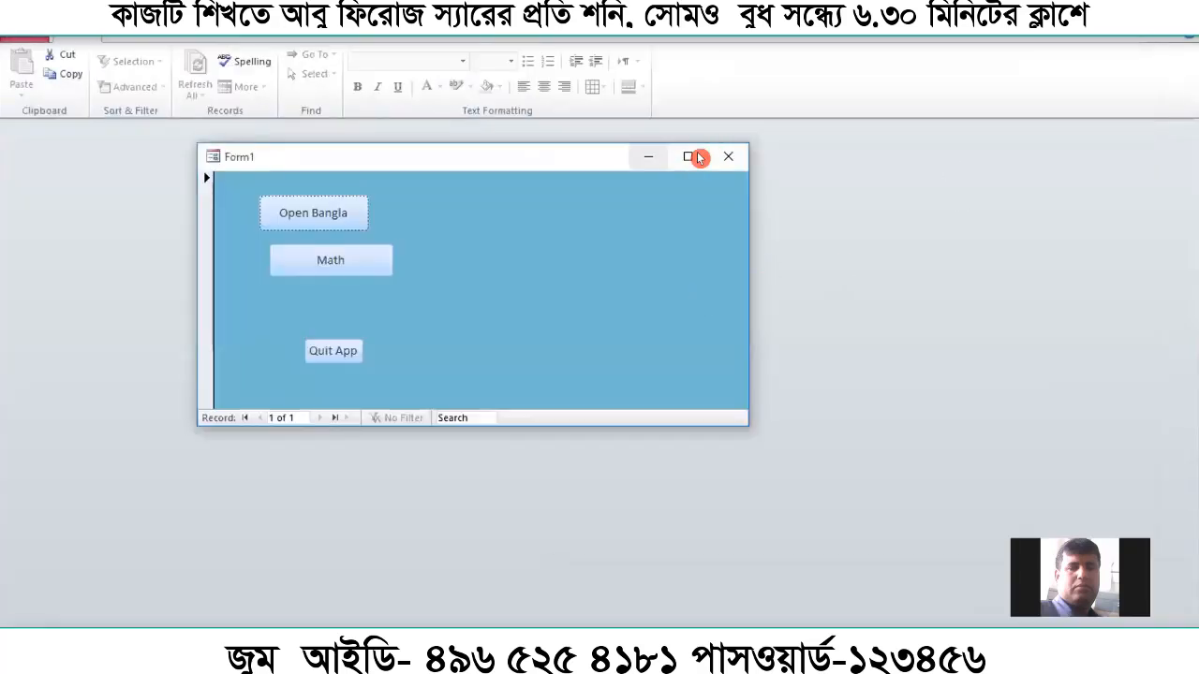
pyautogui.click(705, 156)
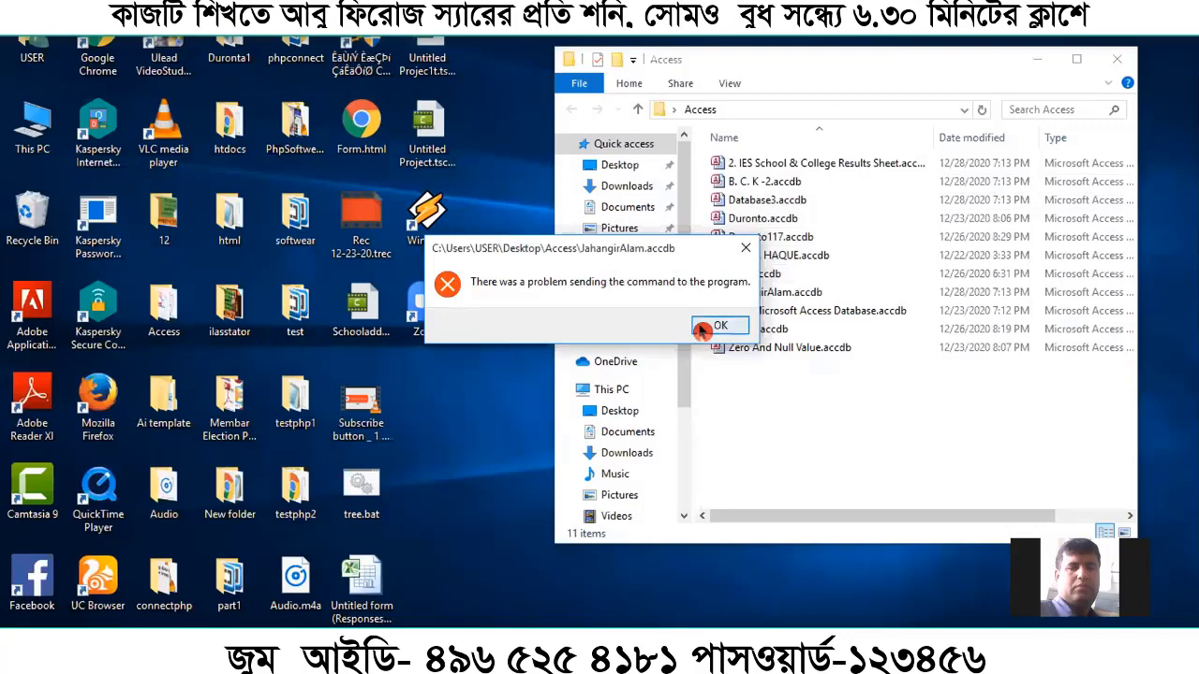
pyautogui.click(746, 249)
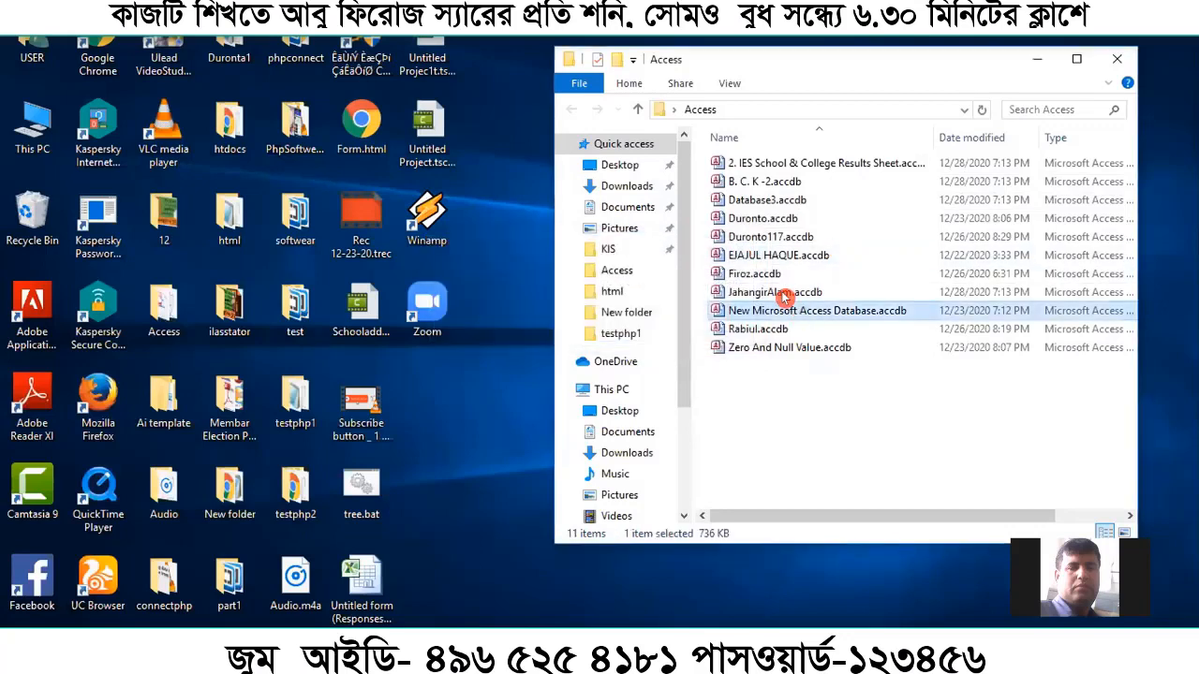
# Open the database listed directly above New Microsoft Access Database.accdb, bypassing its startup form
pyautogui.click(785, 293)
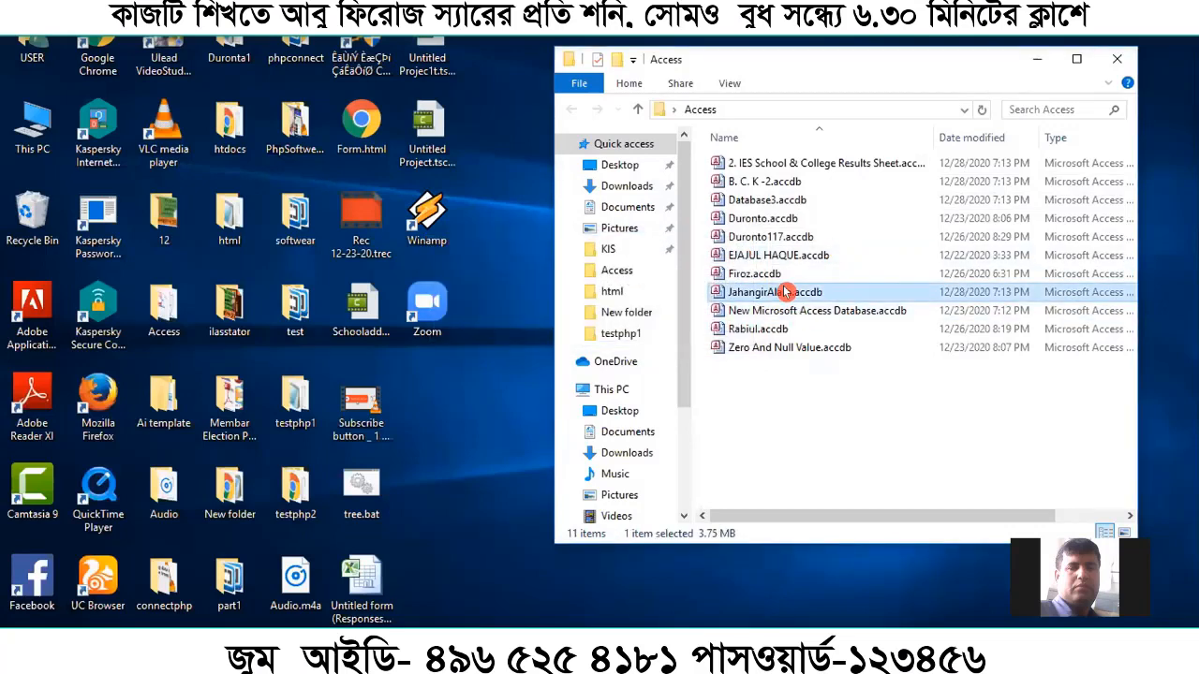
pyautogui.doubleClick(785, 292)
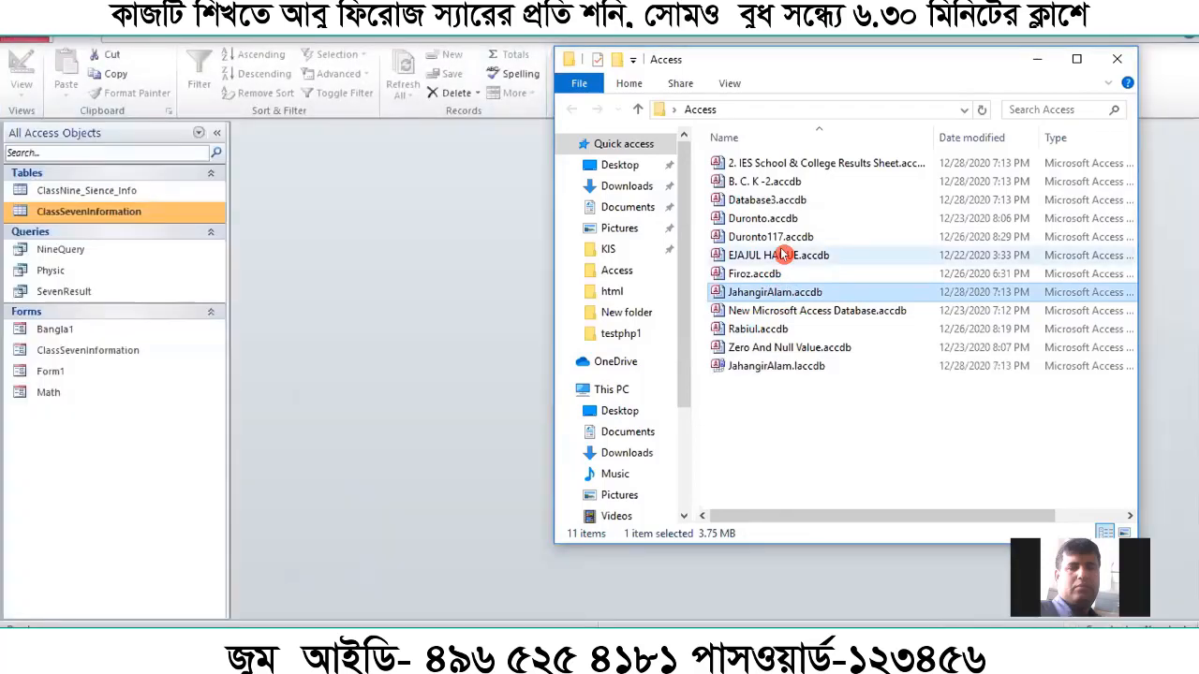
# Close the Access folder window and create a new blank form in Design view
pyautogui.click(1117, 59)
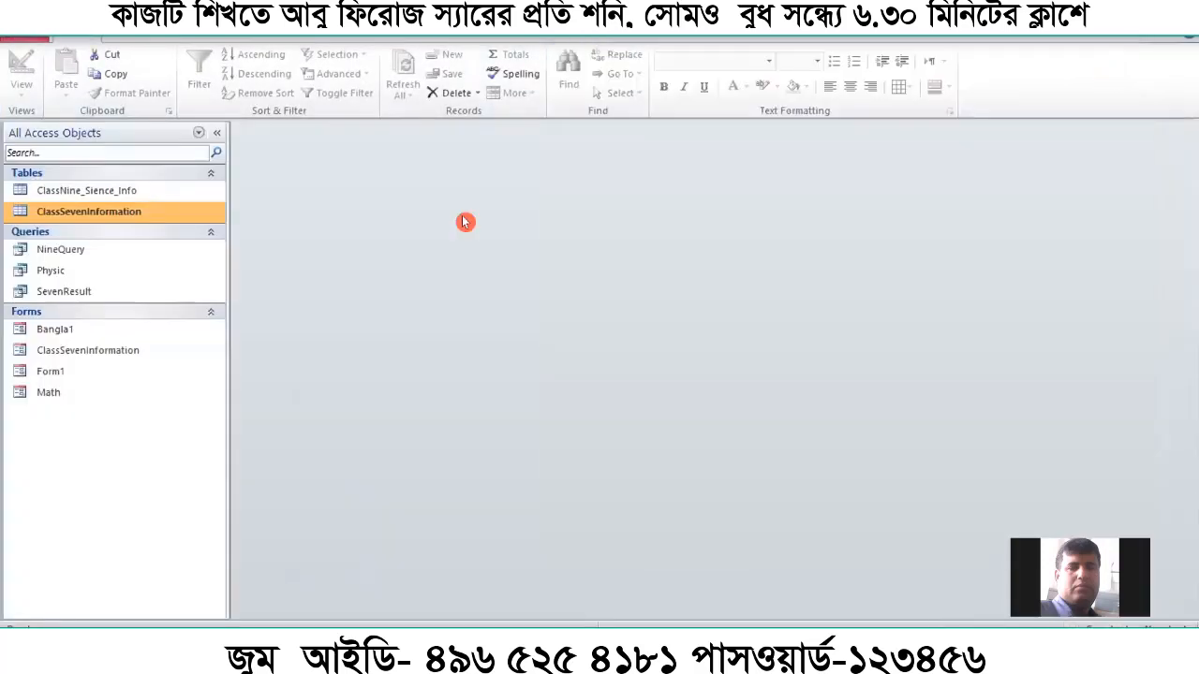
pyautogui.rightClick(159, 211)
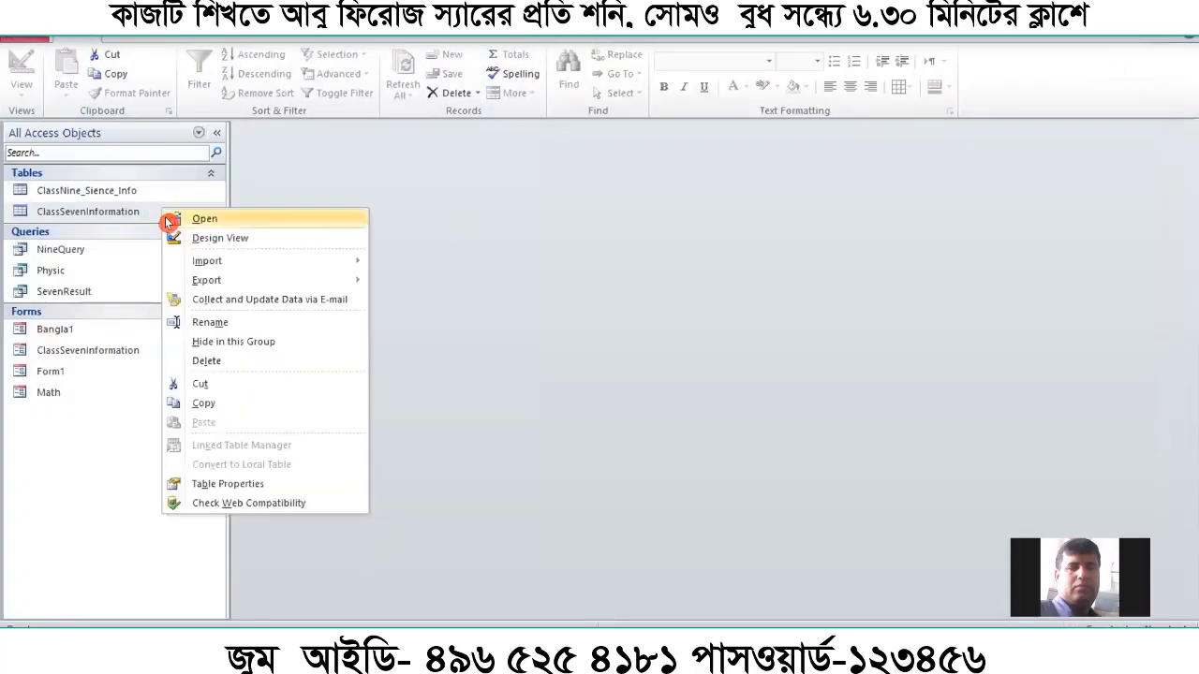
pyautogui.click(97, 292)
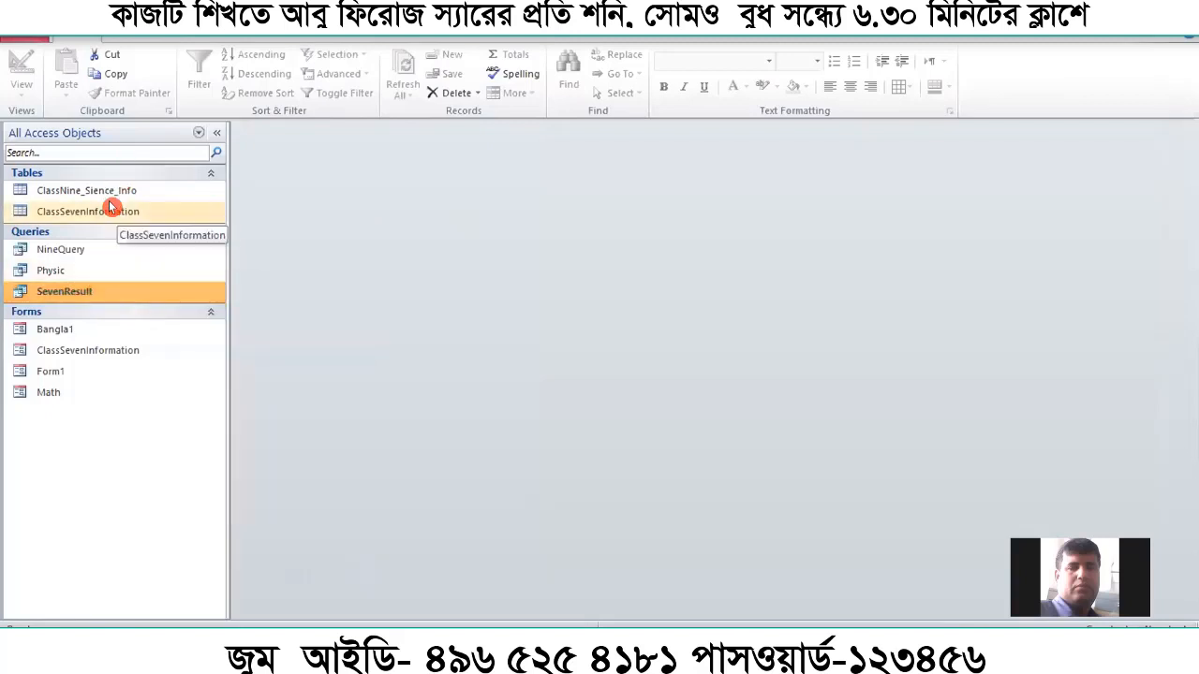
pyautogui.click(134, 43)
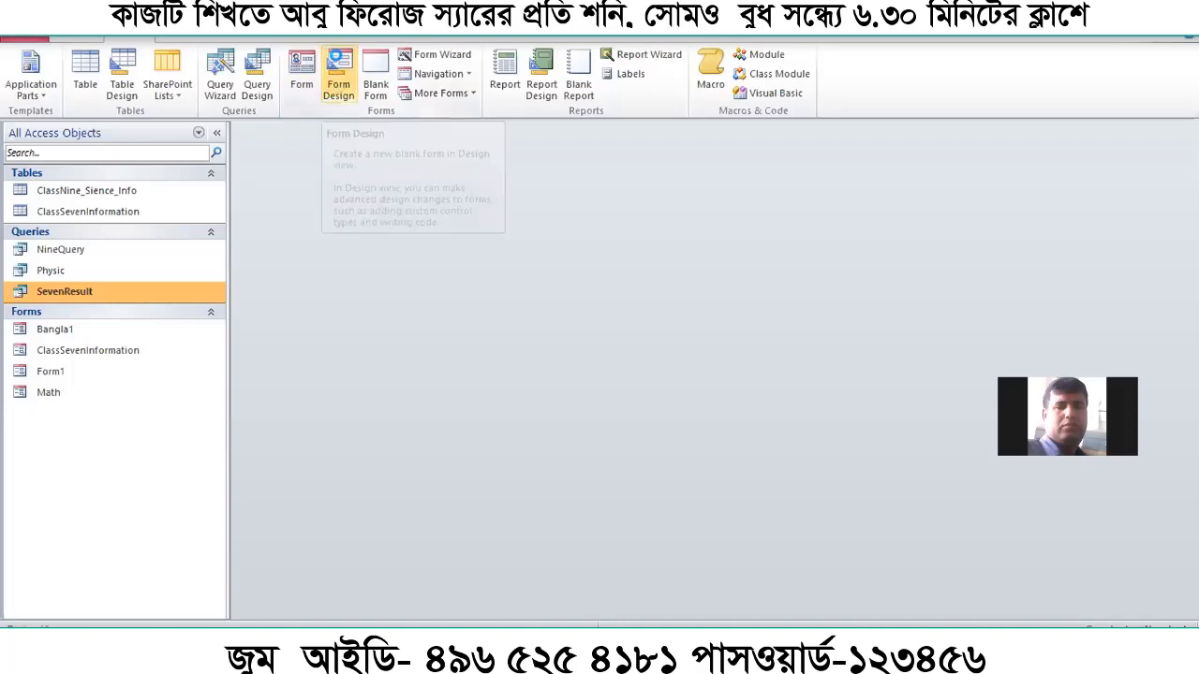
pyautogui.click(337, 63)
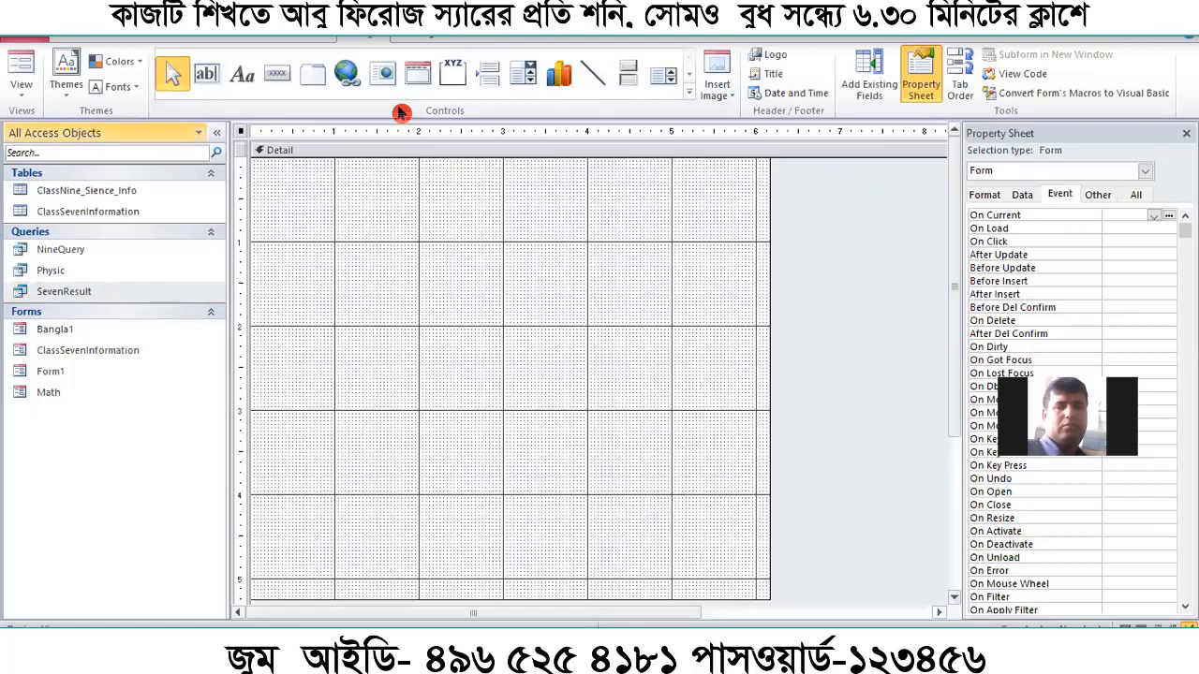
# Set the new form's Record Source property to the ClassSevenInformation table
pyautogui.click(1183, 132)
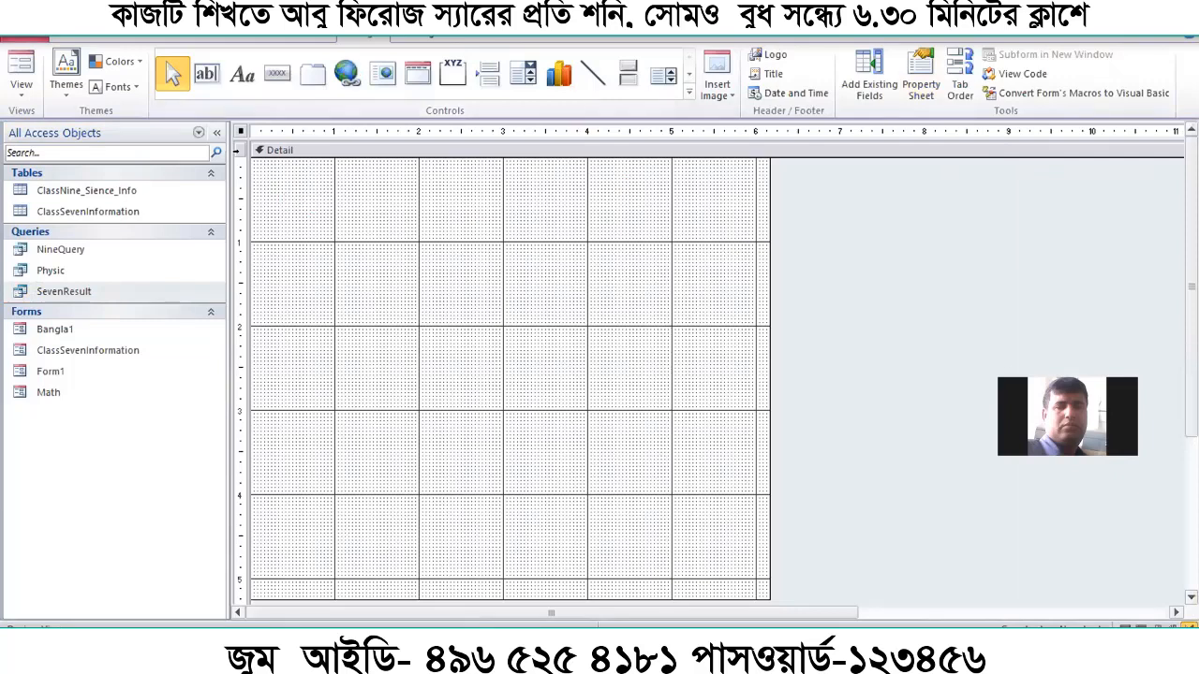
pyautogui.click(921, 79)
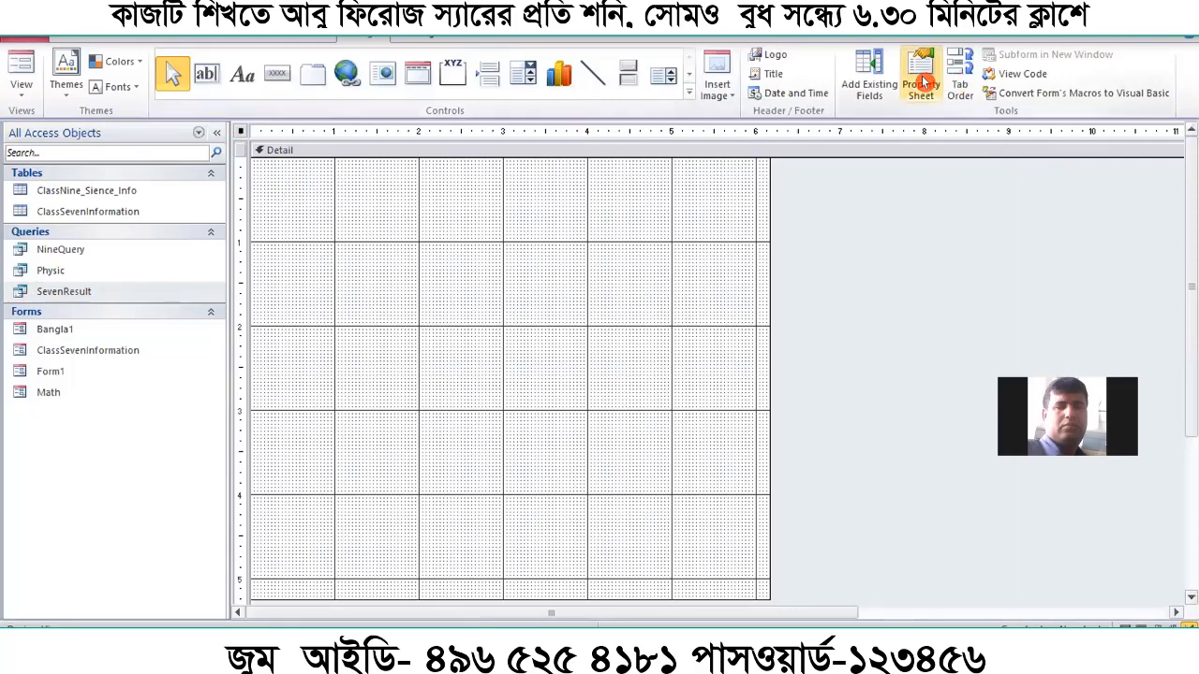
pyautogui.click(1022, 197)
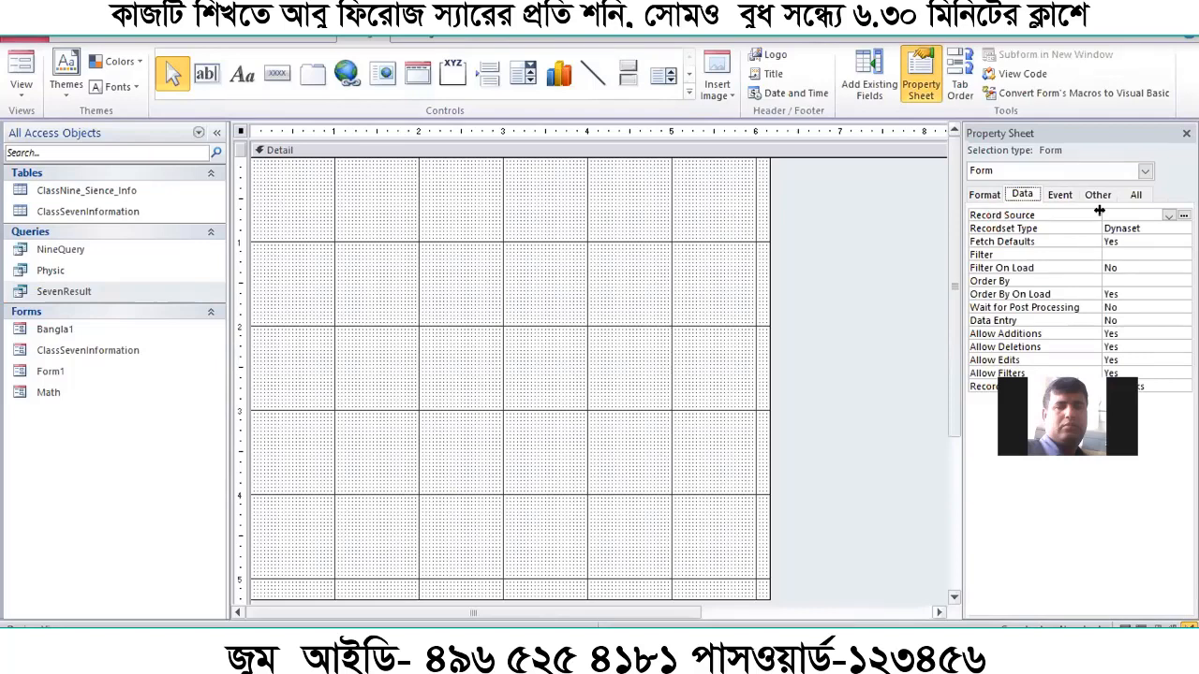
pyautogui.click(1169, 216)
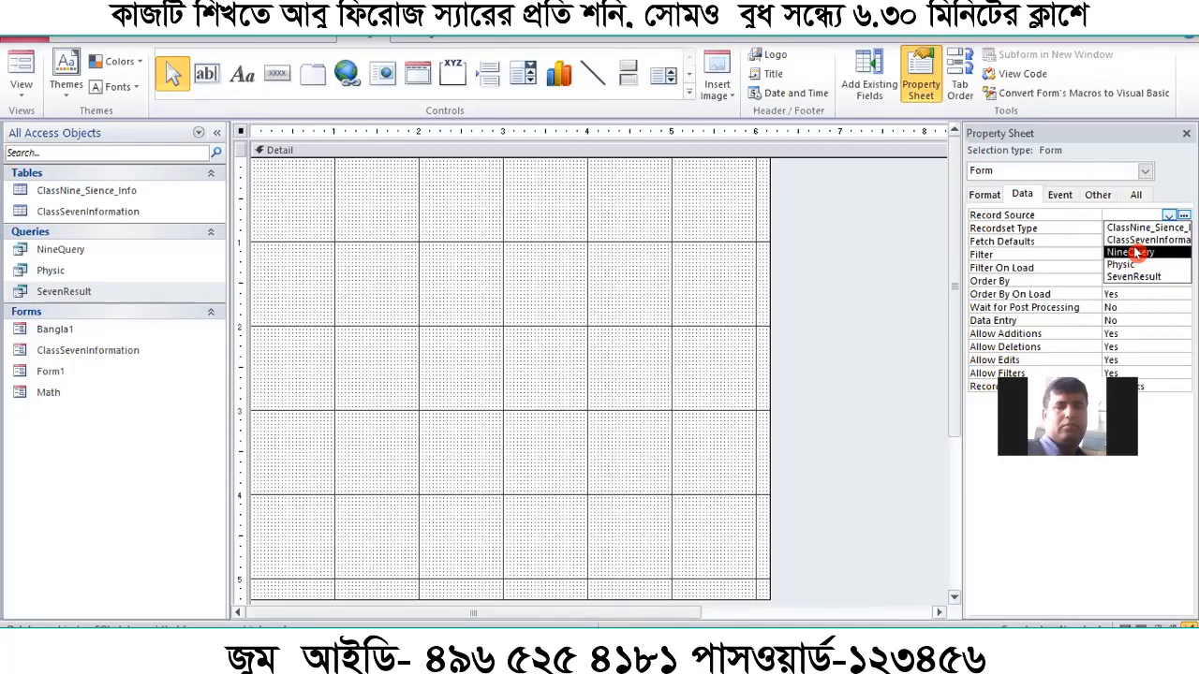
pyautogui.click(1141, 239)
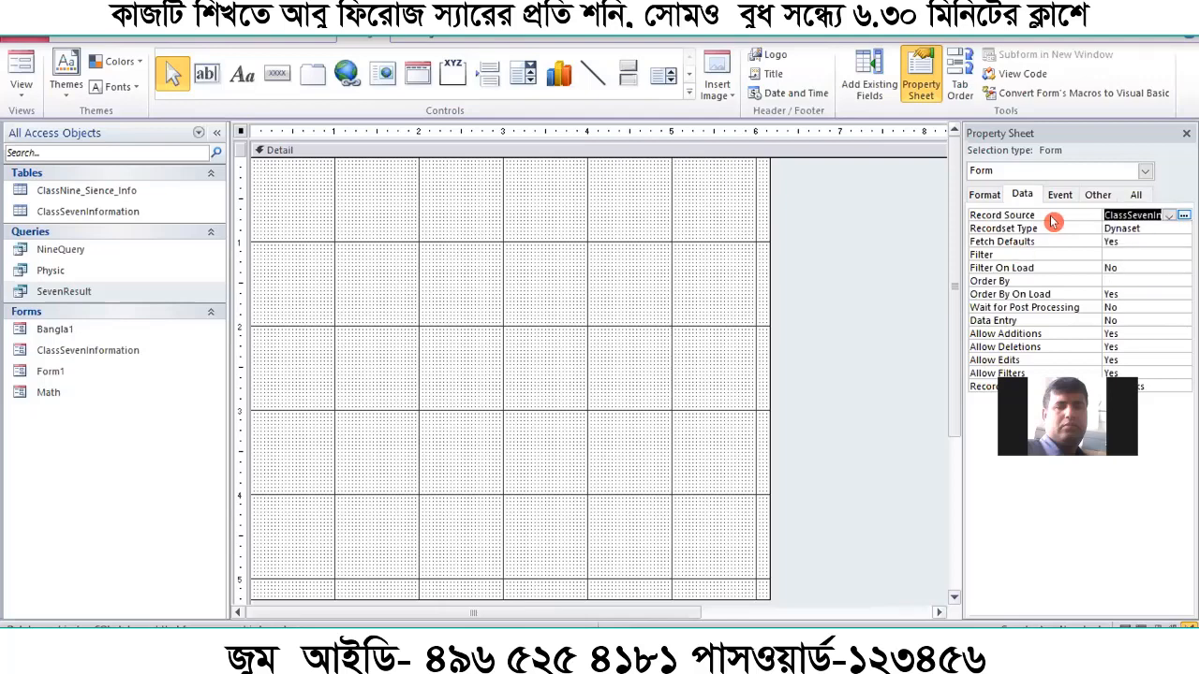
pyautogui.press('Return')
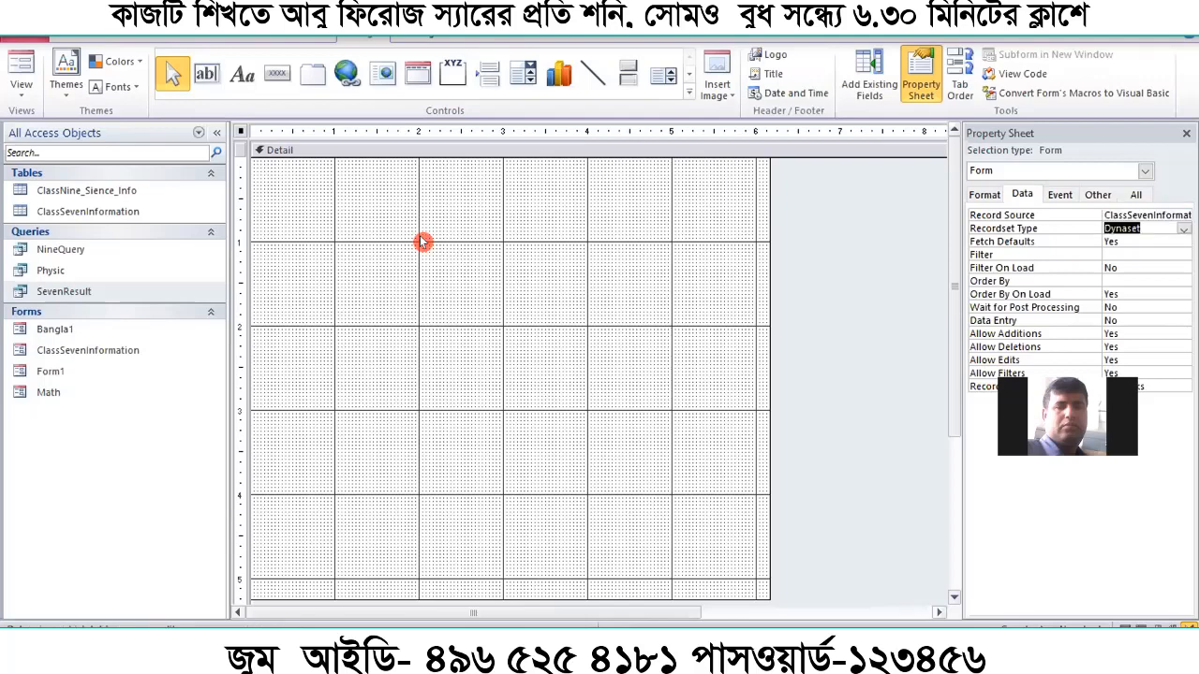
pyautogui.click(436, 240)
# Display the existing fields for all tables, with the ClassSevenInformation fields expanded
pyautogui.click(859, 98)
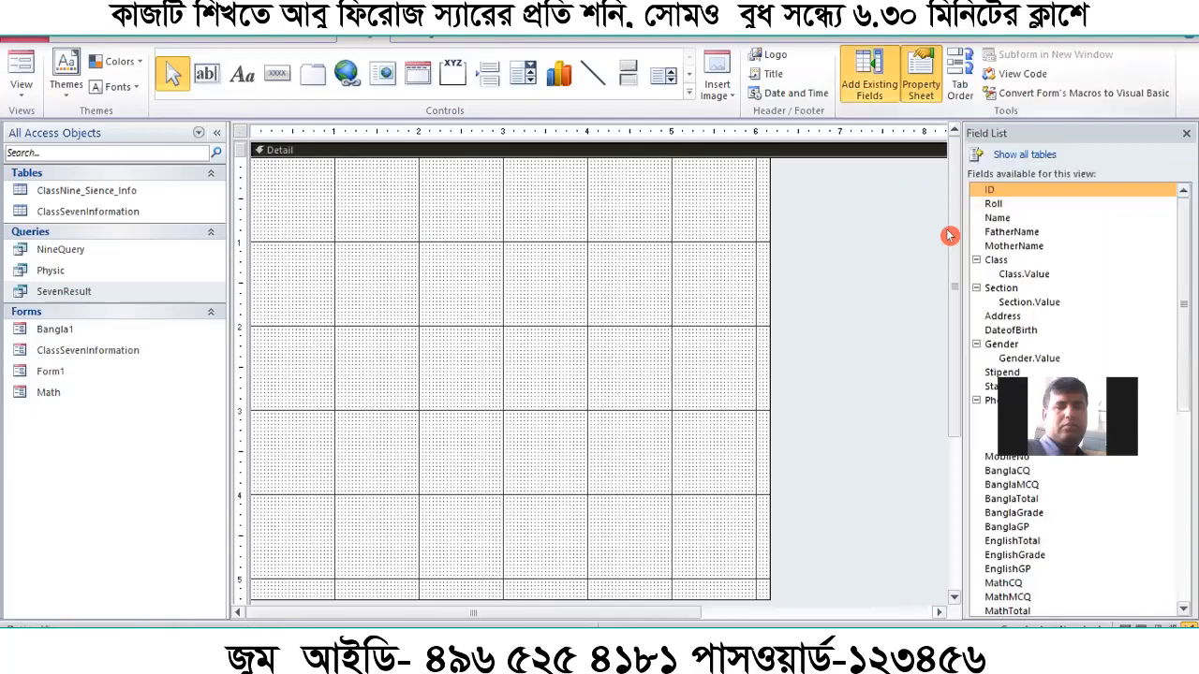
pyautogui.click(926, 107)
pyautogui.click(869, 79)
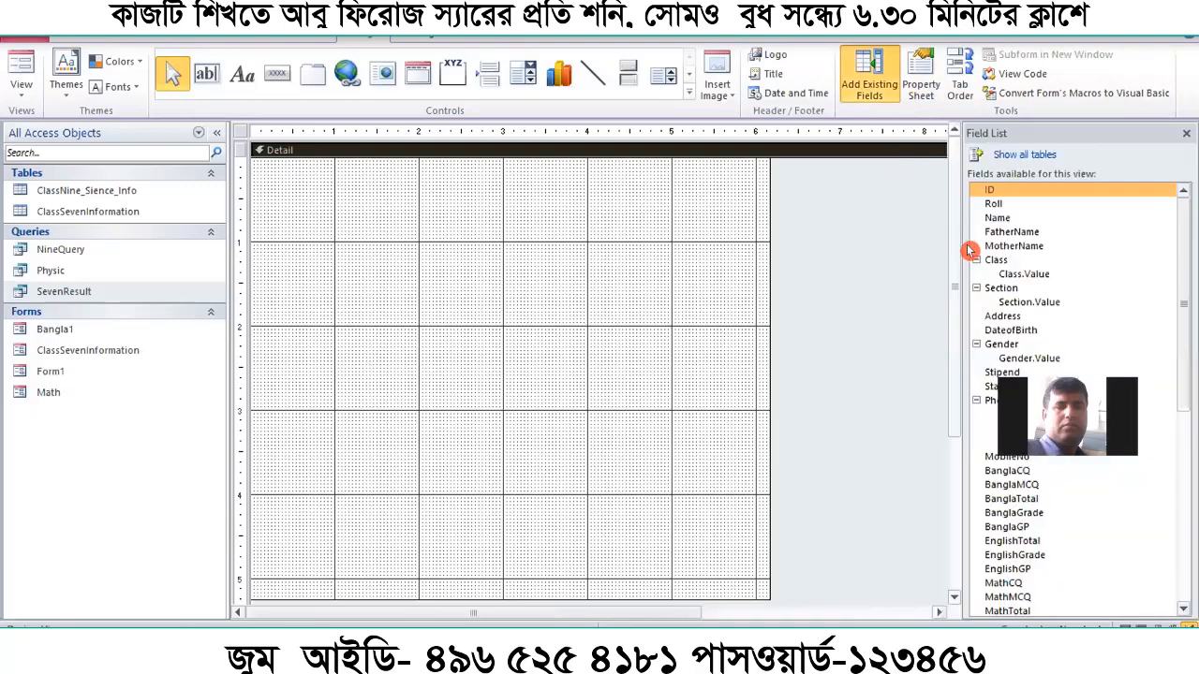
pyautogui.click(984, 192)
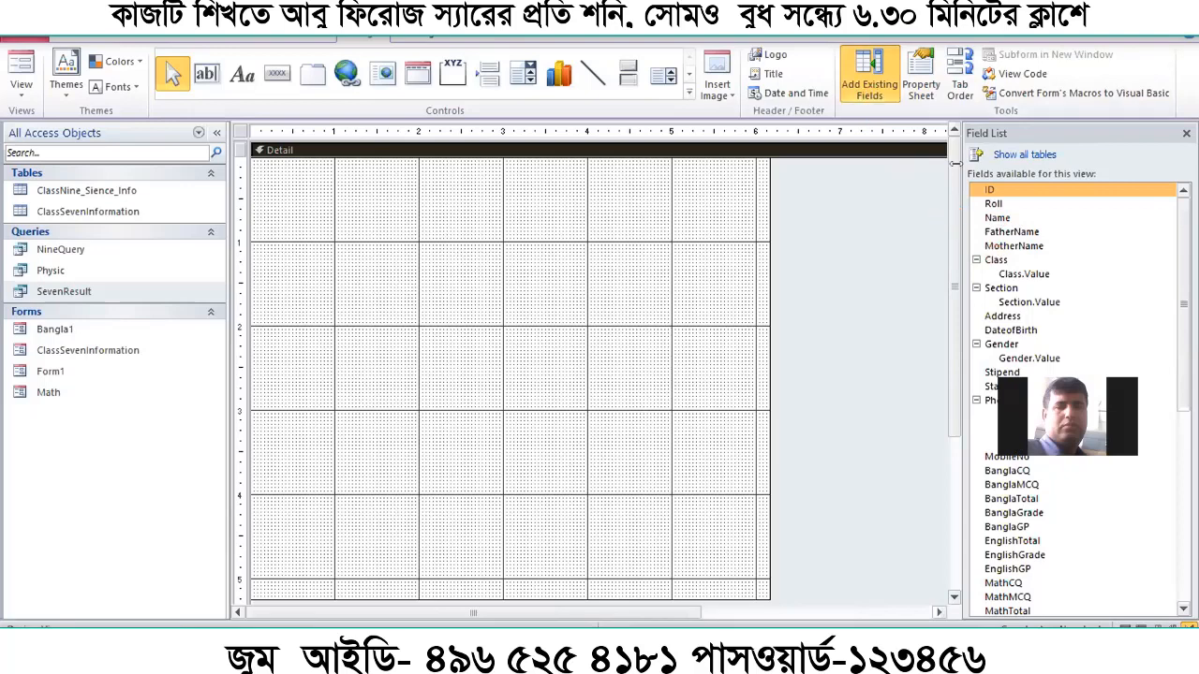
pyautogui.click(995, 203)
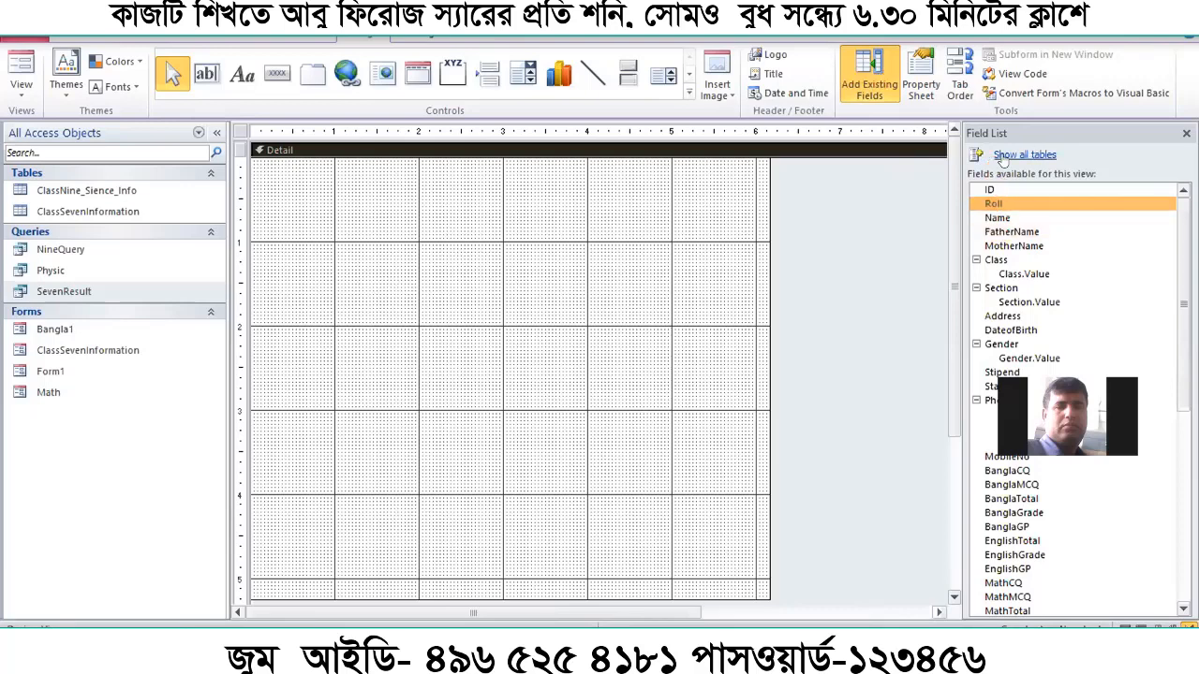
pyautogui.click(1002, 157)
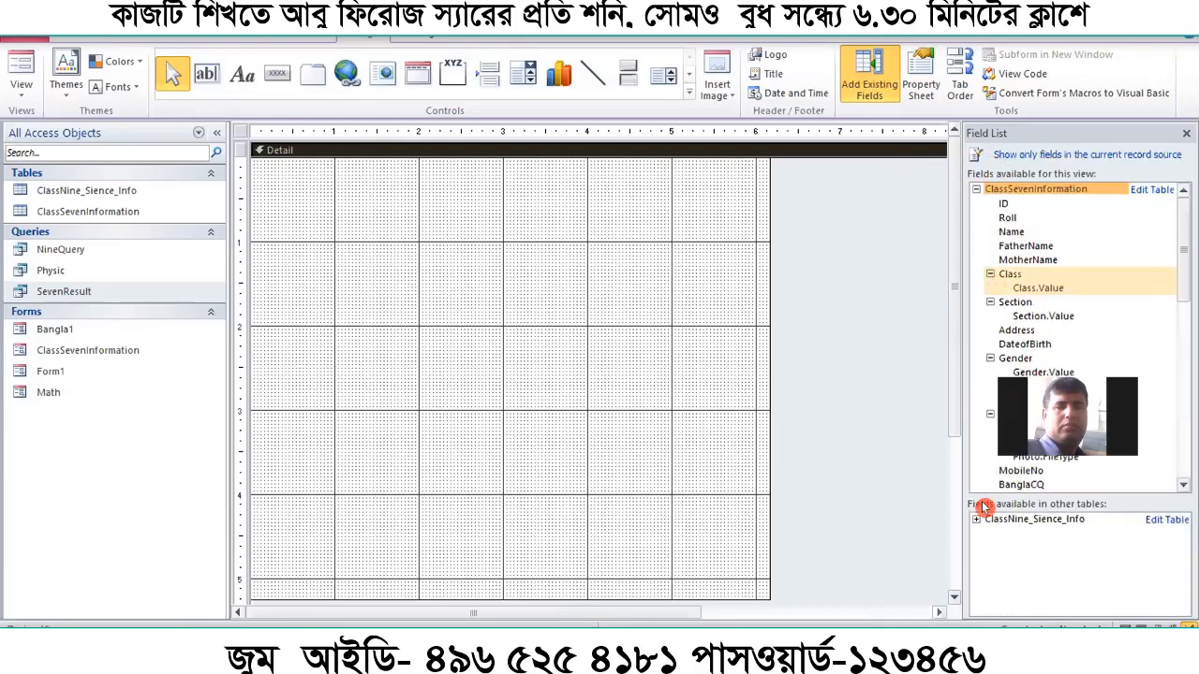
pyautogui.click(976, 189)
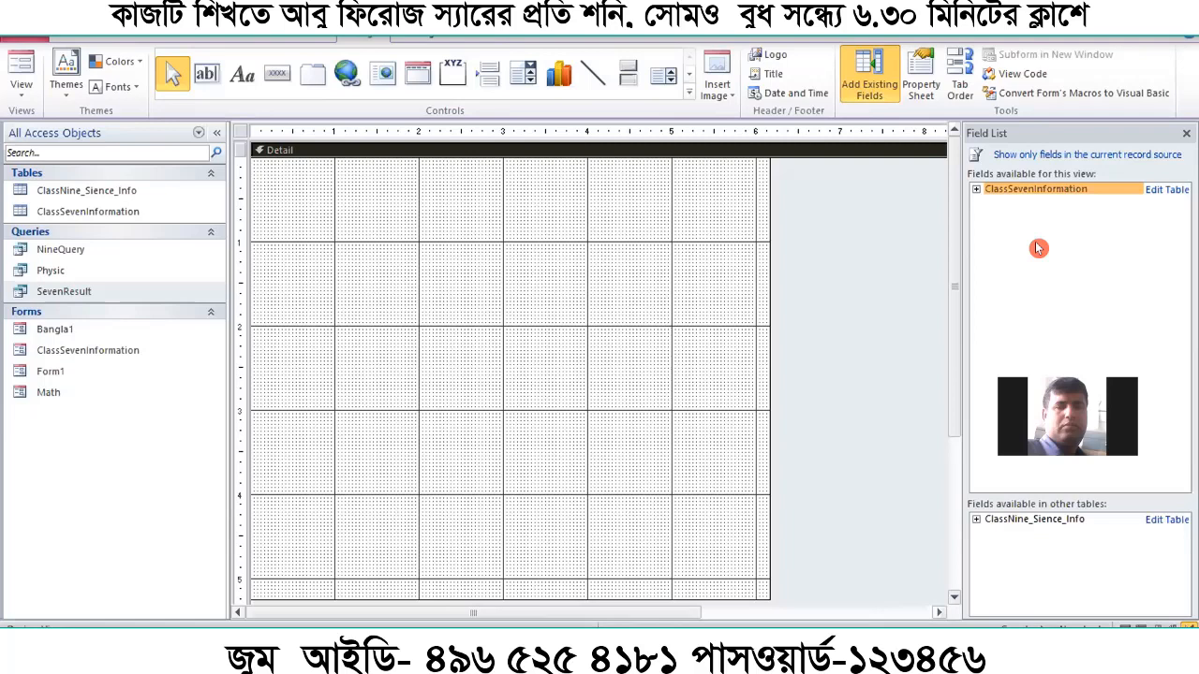
pyautogui.click(975, 190)
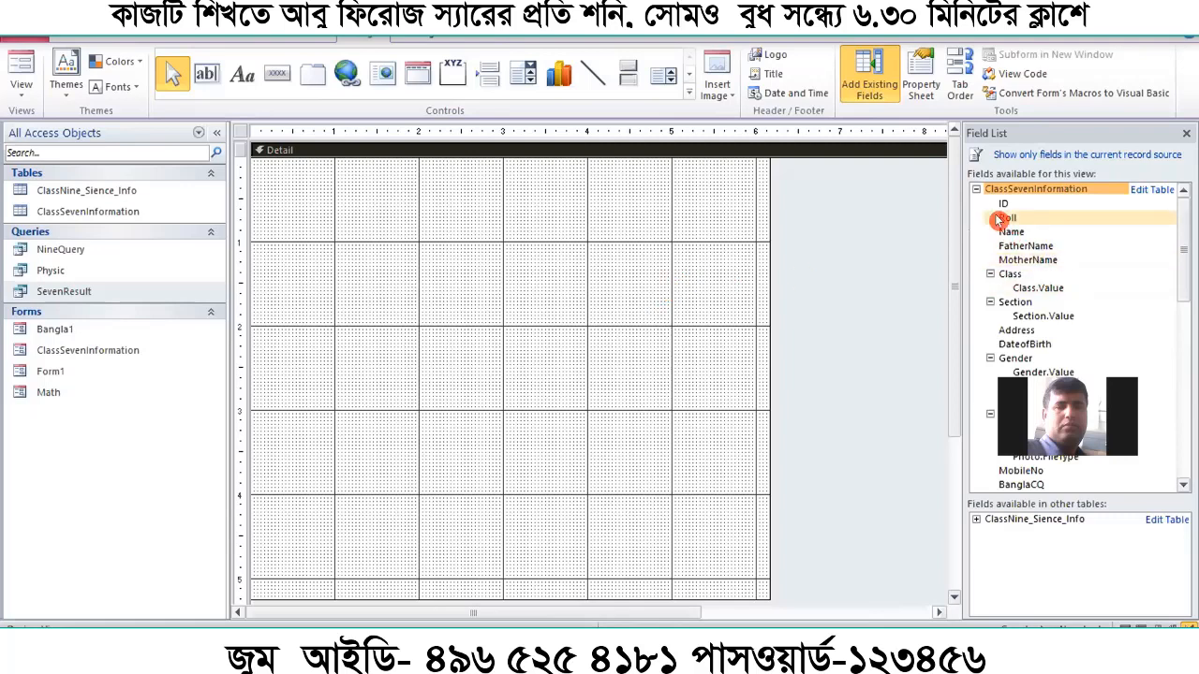
# Add the Roll, Name, FatherName, MotherName and Class fields from ClassSevenInformation to the form's Detail section
pyautogui.click(1022, 220)
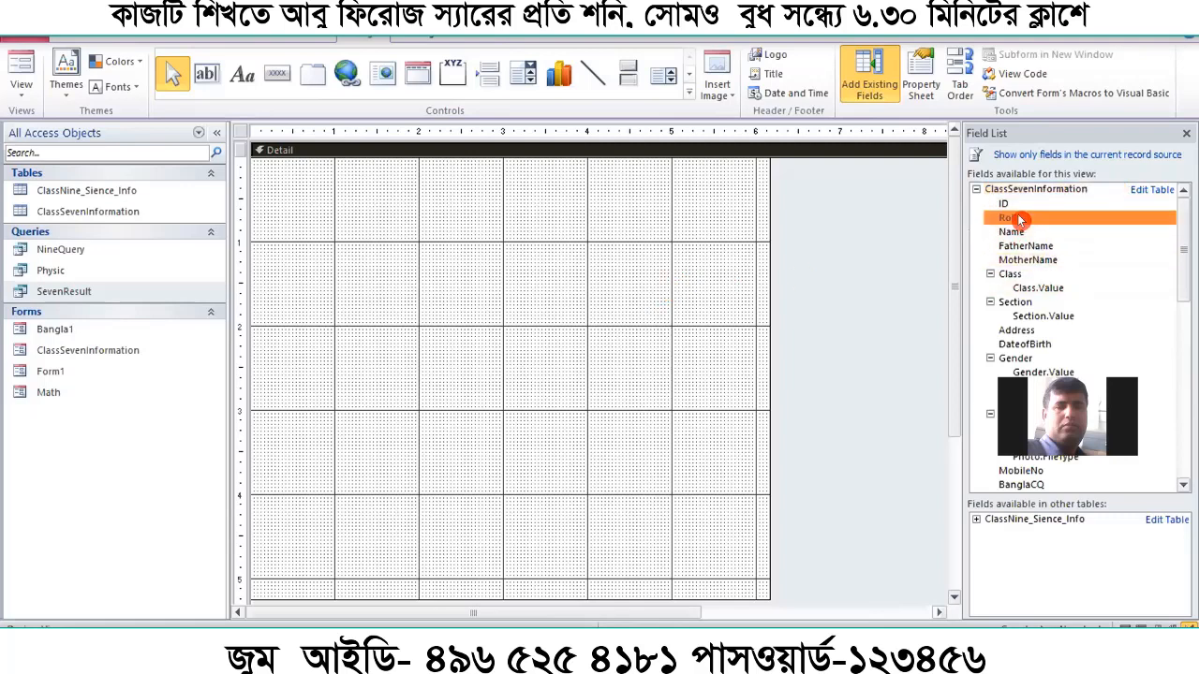
pyautogui.doubleClick(1021, 219)
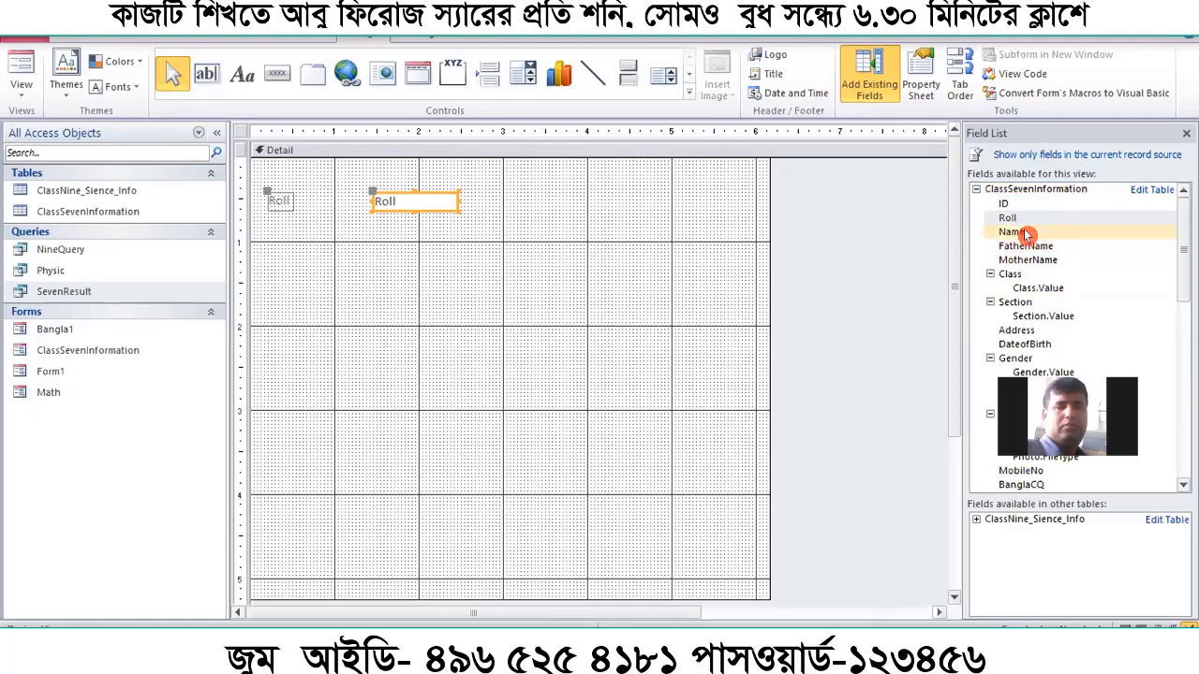
pyautogui.doubleClick(1026, 234)
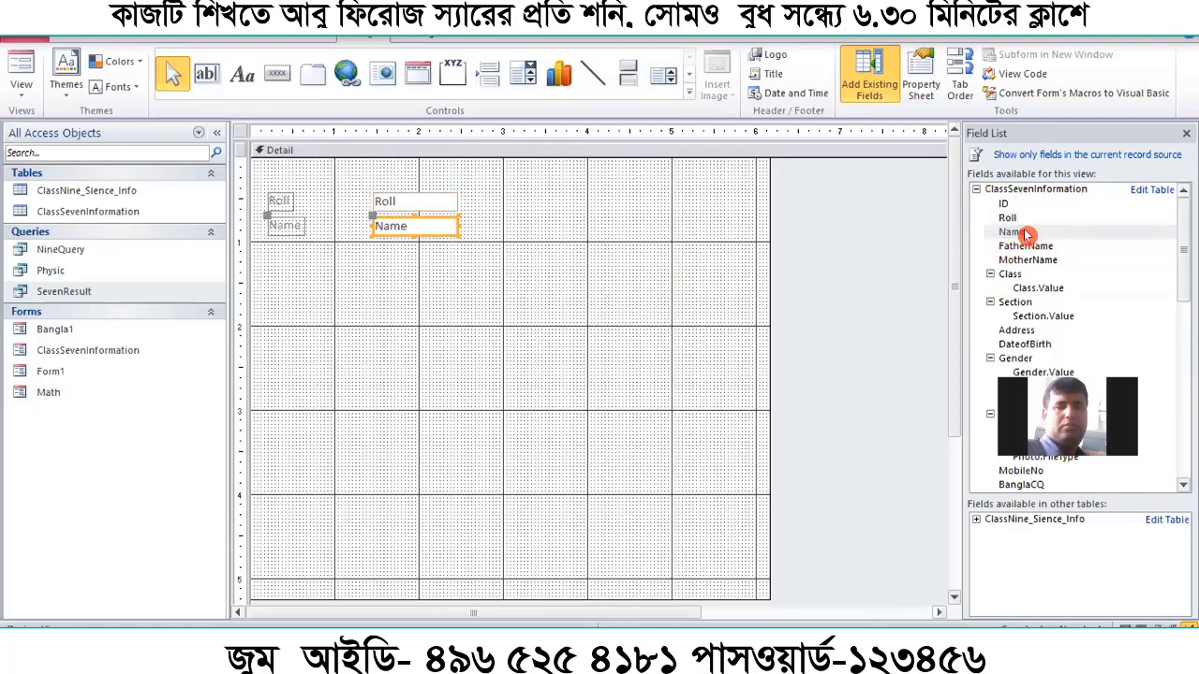
pyautogui.doubleClick(1035, 246)
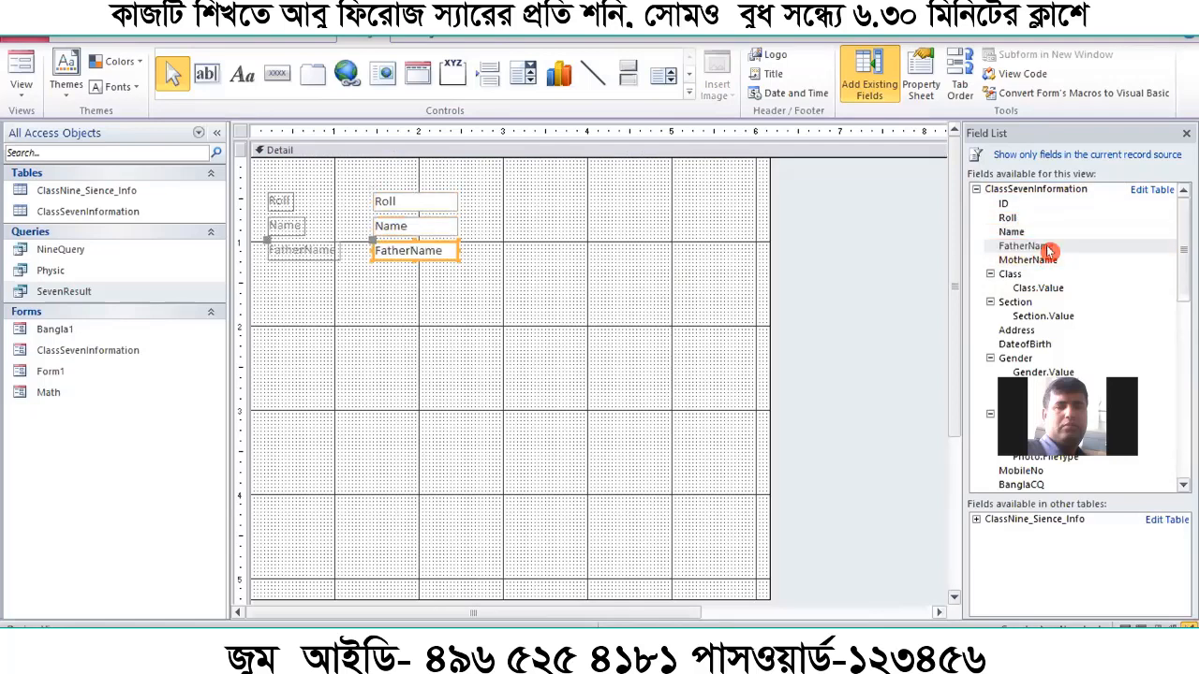
pyautogui.doubleClick(1023, 261)
pyautogui.doubleClick(1016, 273)
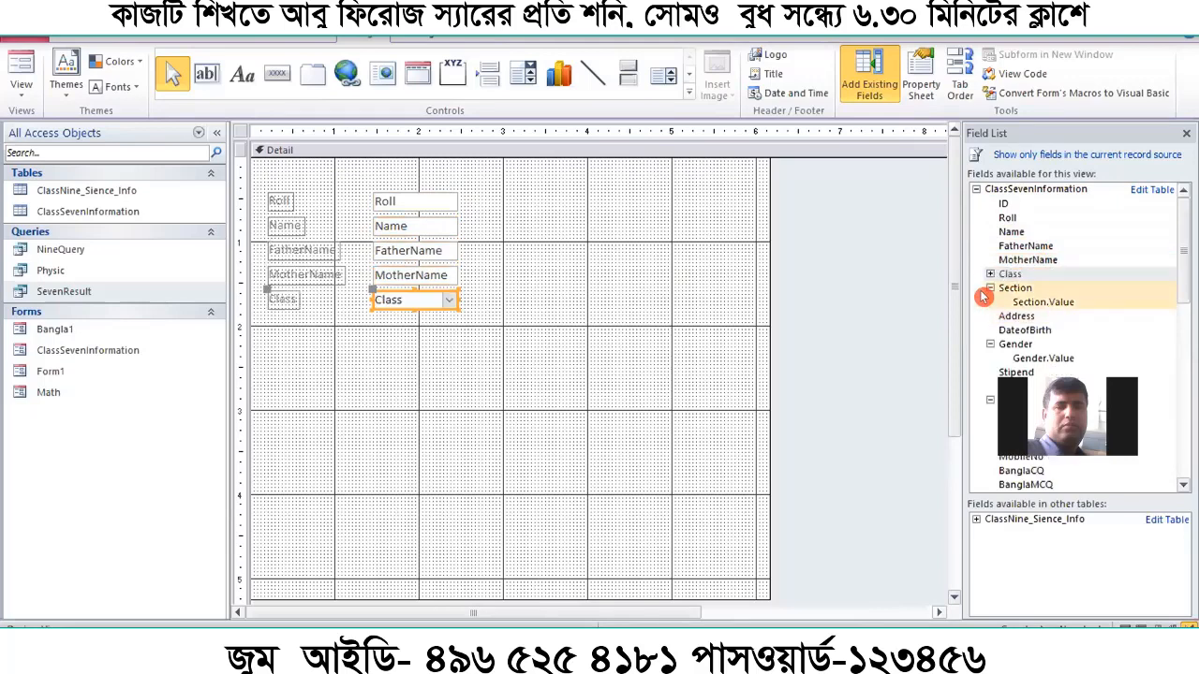
# Add the Section, Address, DateofBirth and Gender fields to the form below Class
pyautogui.doubleClick(1023, 291)
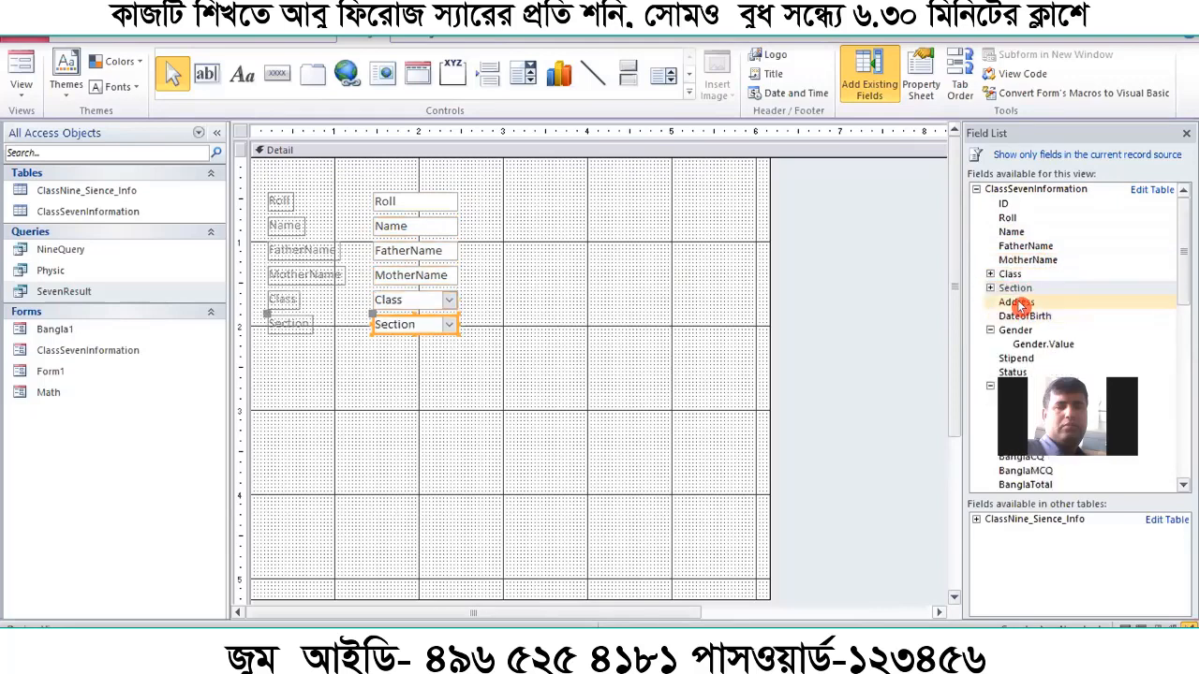
pyautogui.doubleClick(1028, 302)
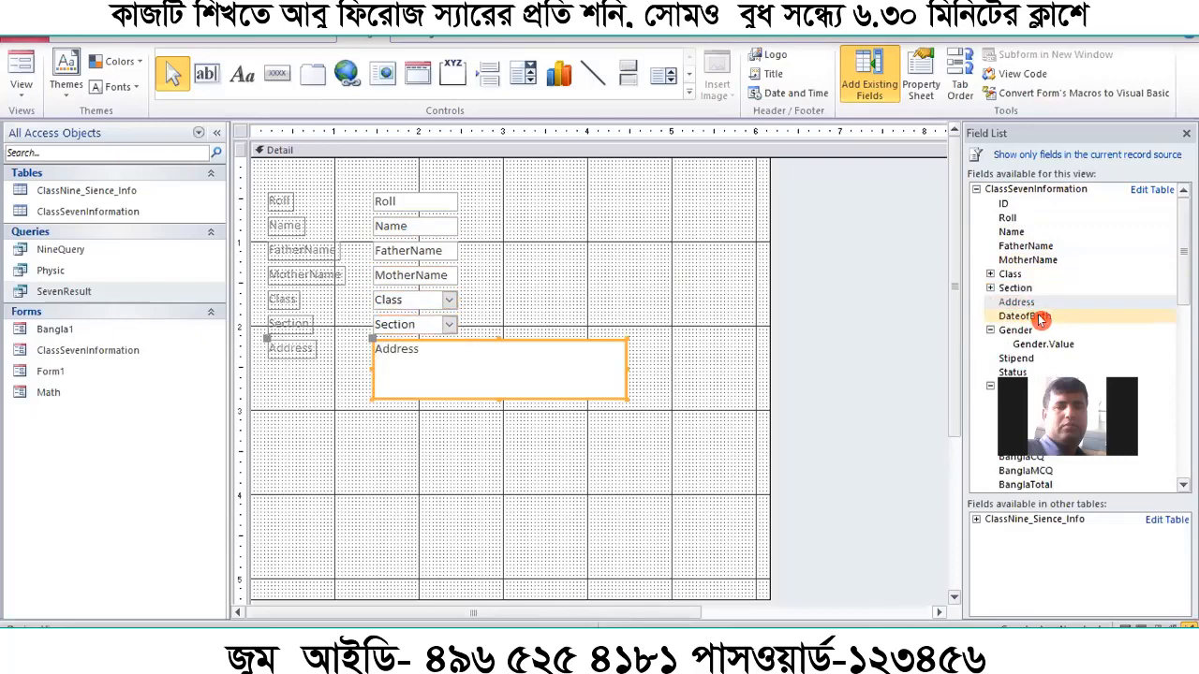
pyautogui.doubleClick(1036, 319)
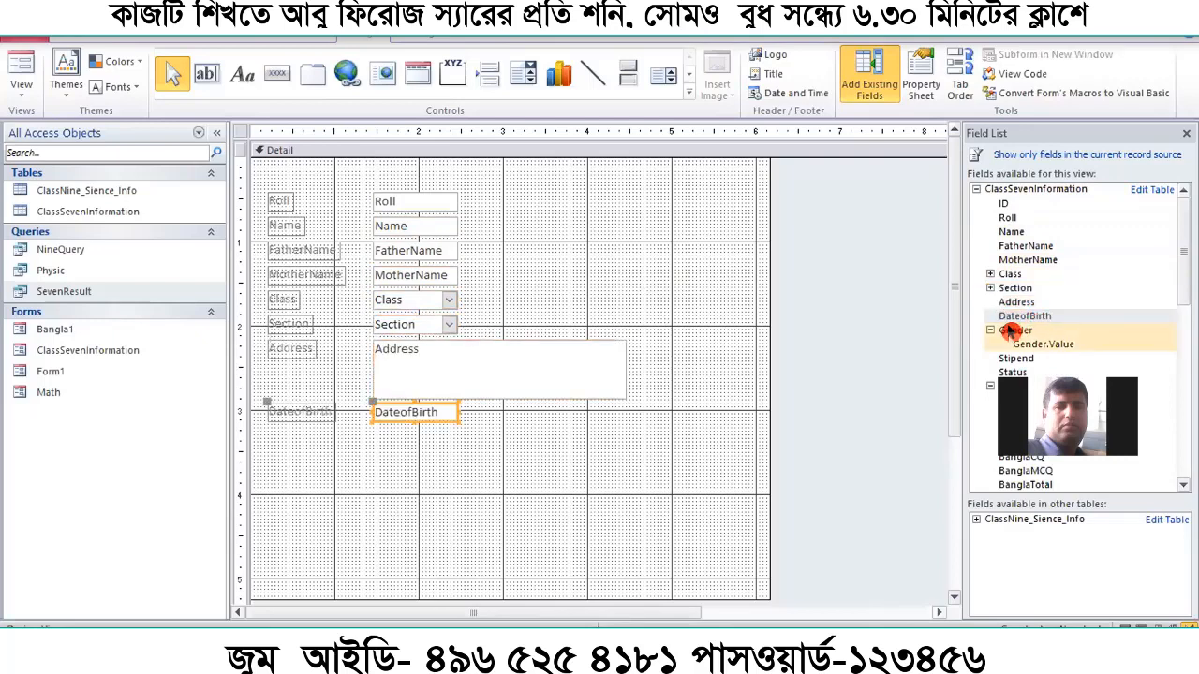
pyautogui.click(991, 332)
pyautogui.doubleClick(1035, 333)
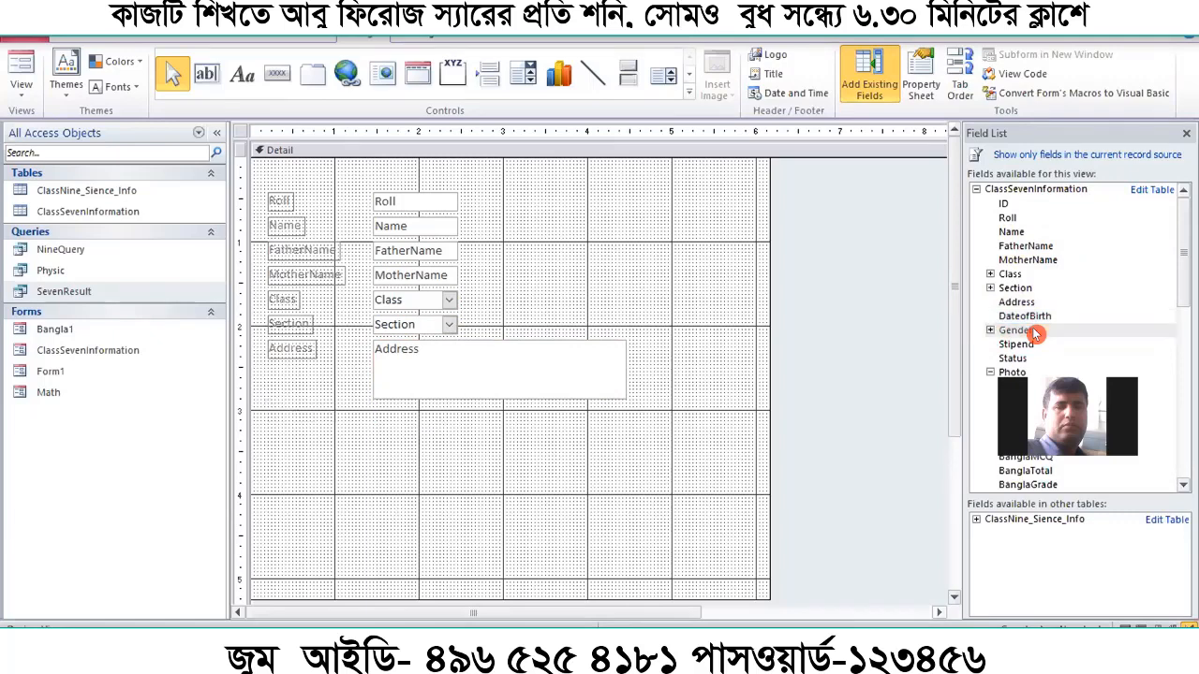
# Add the whole Photo attachment field to the form below Gender and deselect it
pyautogui.click(1016, 372)
pyautogui.scroll(-2, 1059, 356)
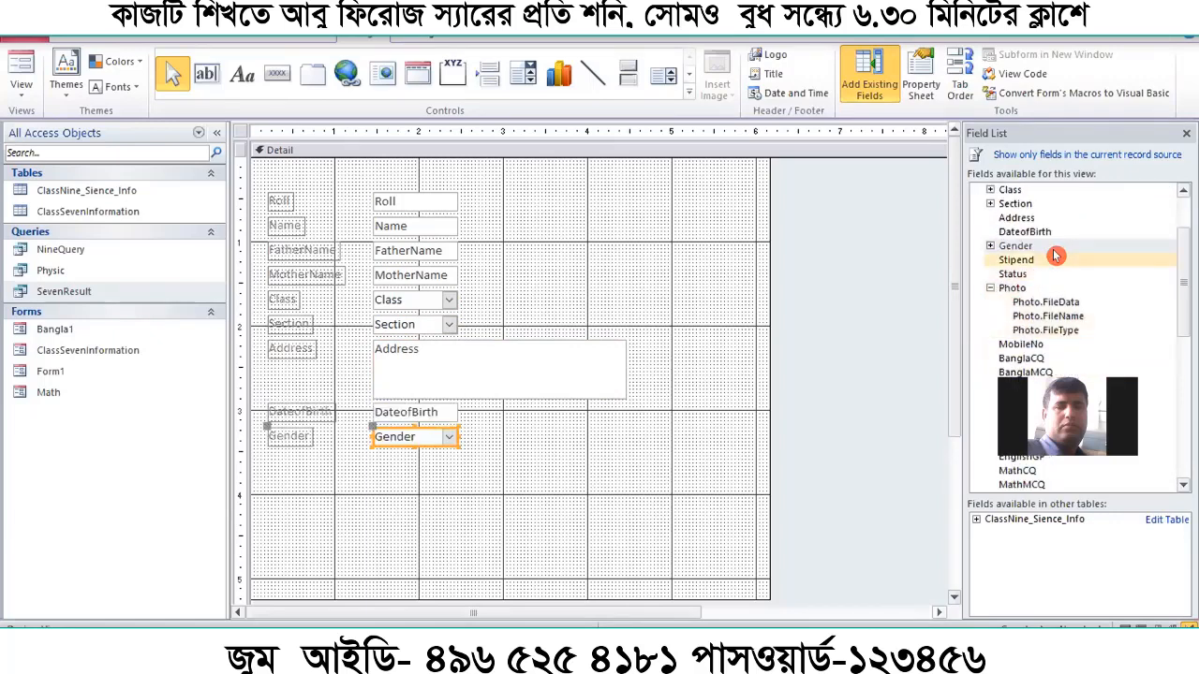
pyautogui.click(990, 289)
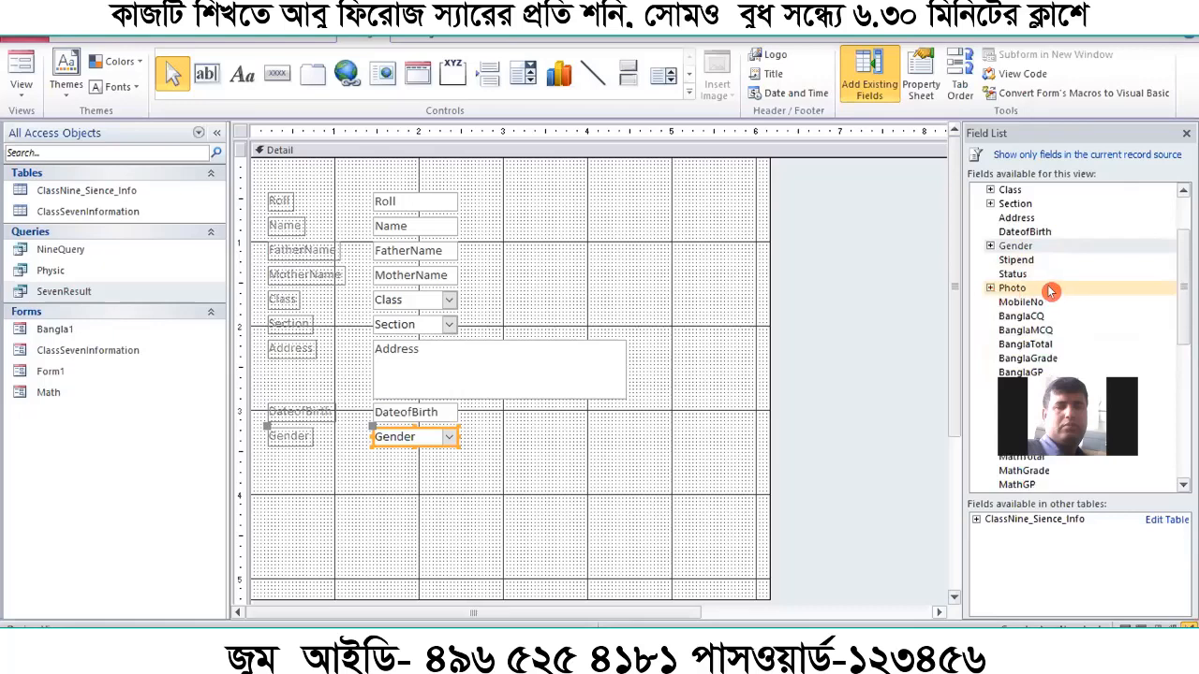
pyautogui.doubleClick(1021, 289)
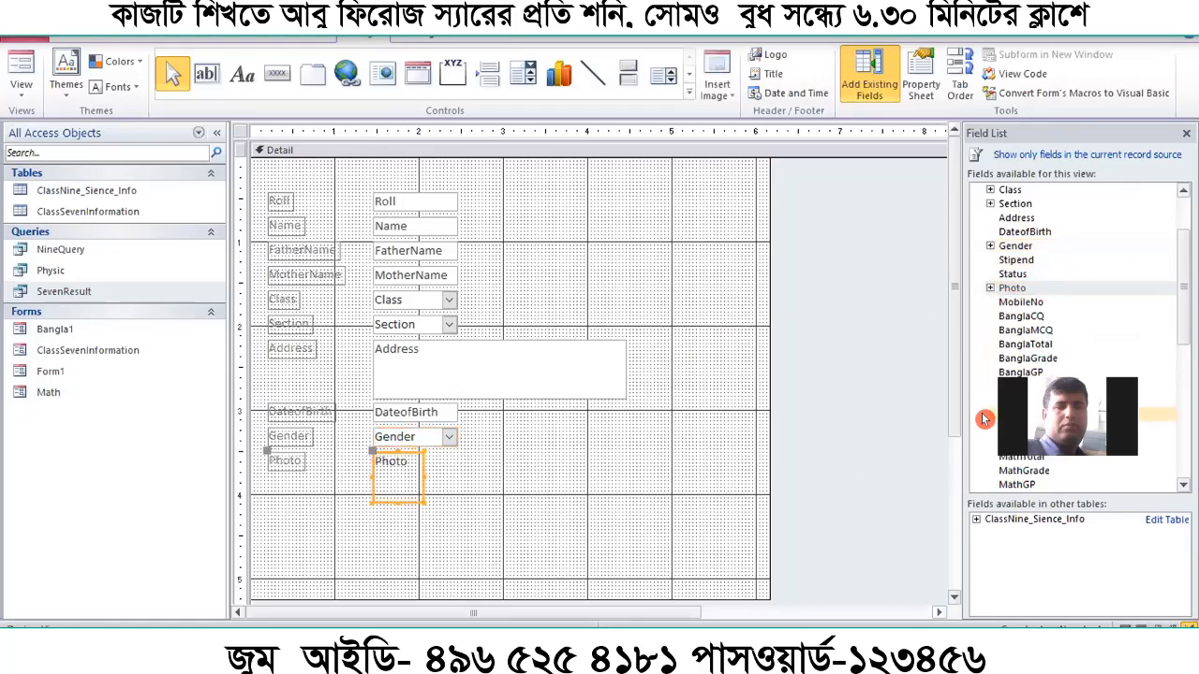
pyautogui.click(712, 347)
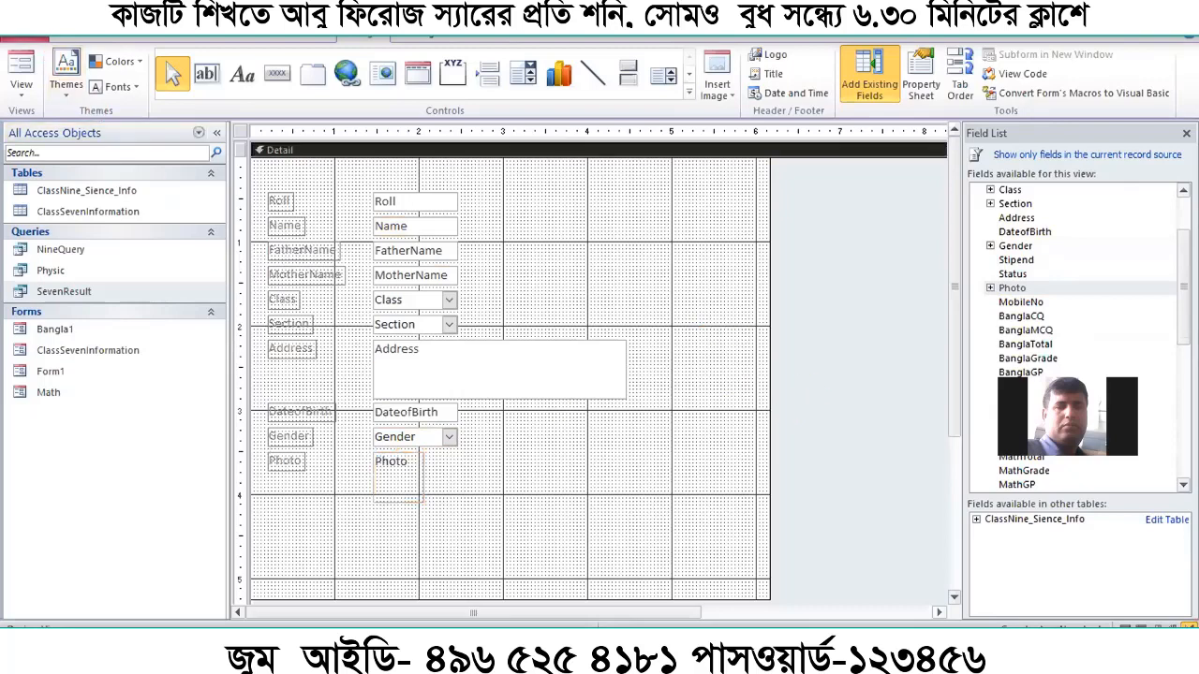
# Save the form under the name addmitionform
pyautogui.hotkey('ctrl', 's')
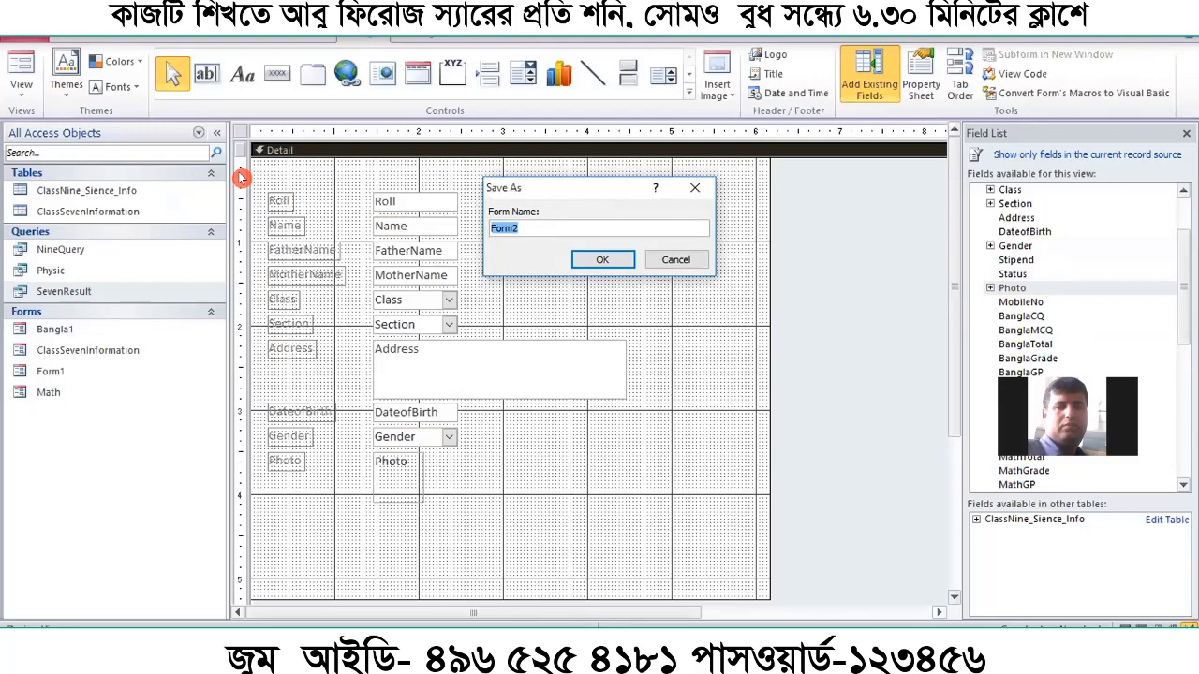
pyautogui.write('a')
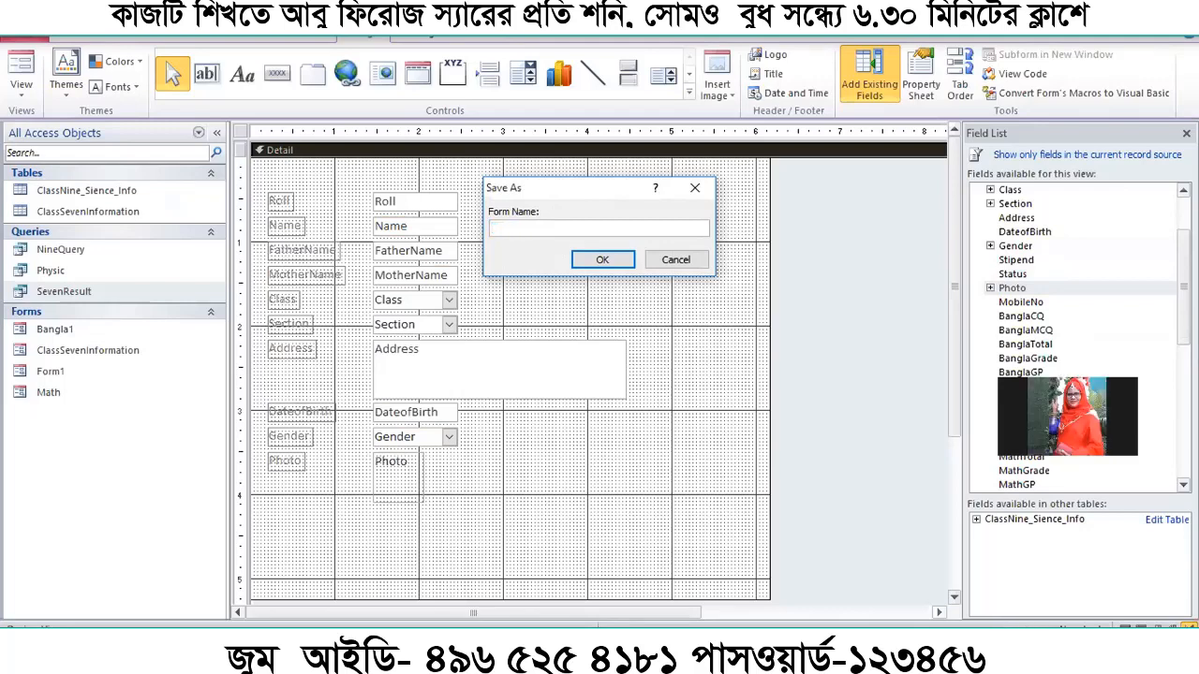
pyautogui.write('ddmiti')
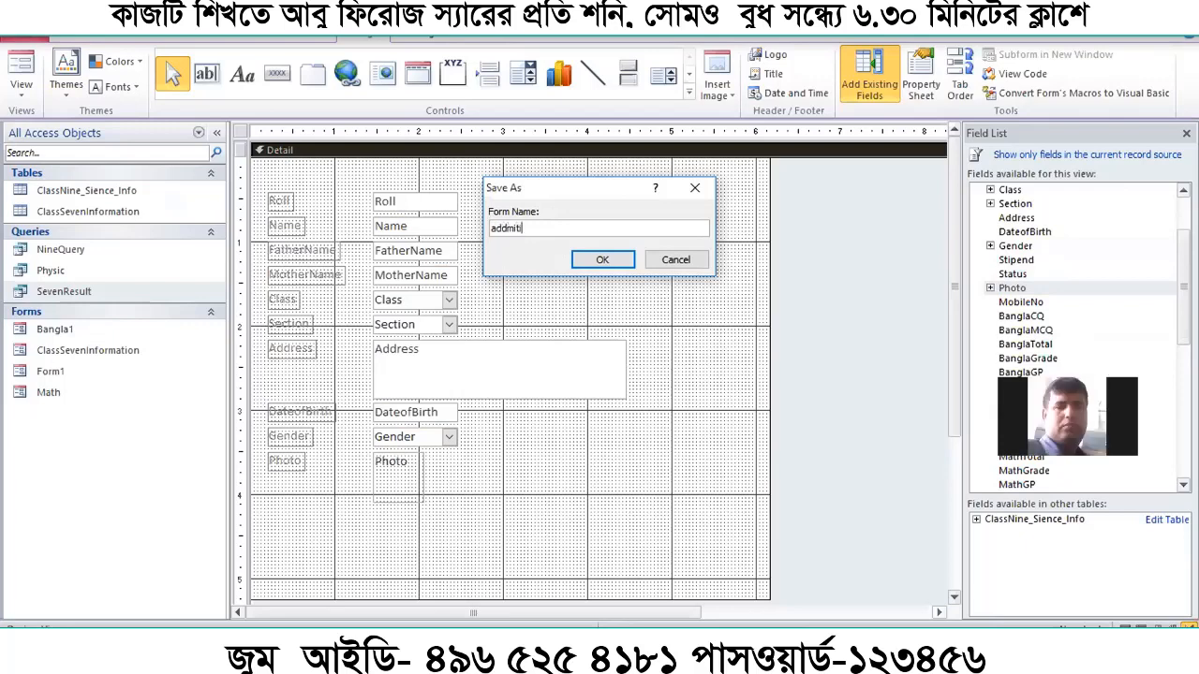
pyautogui.write('on')
pyautogui.click(588, 263)
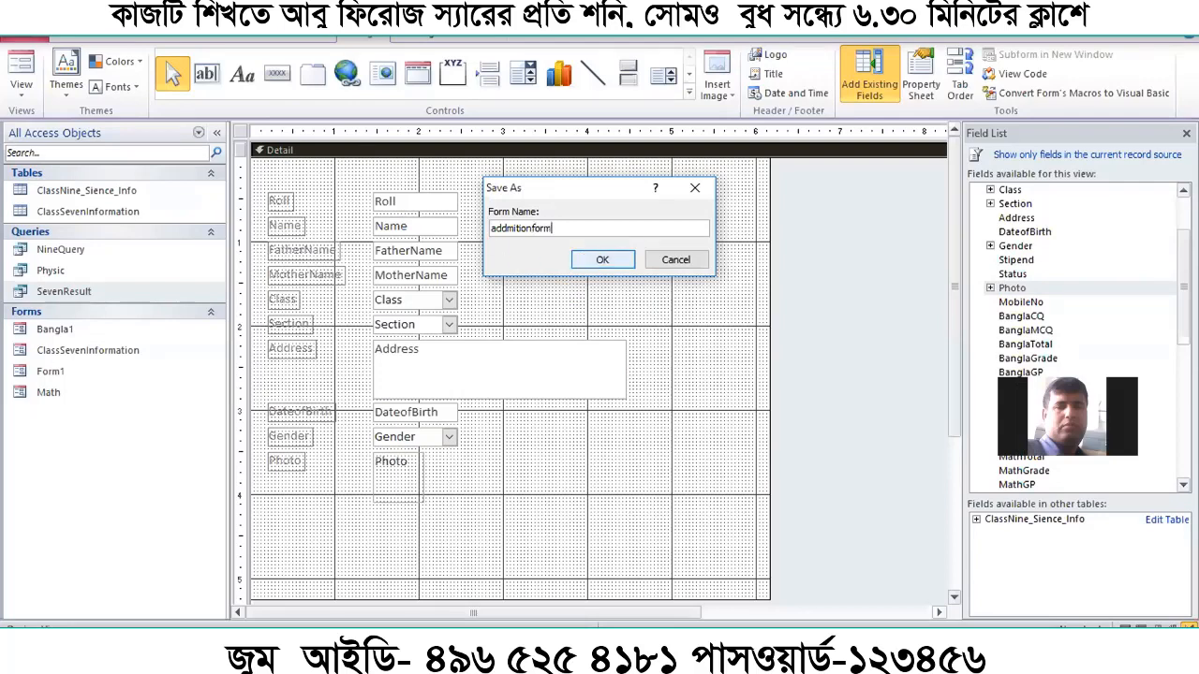
# Finish saving the form and add the MobileNo field below Photo
pyautogui.click(590, 263)
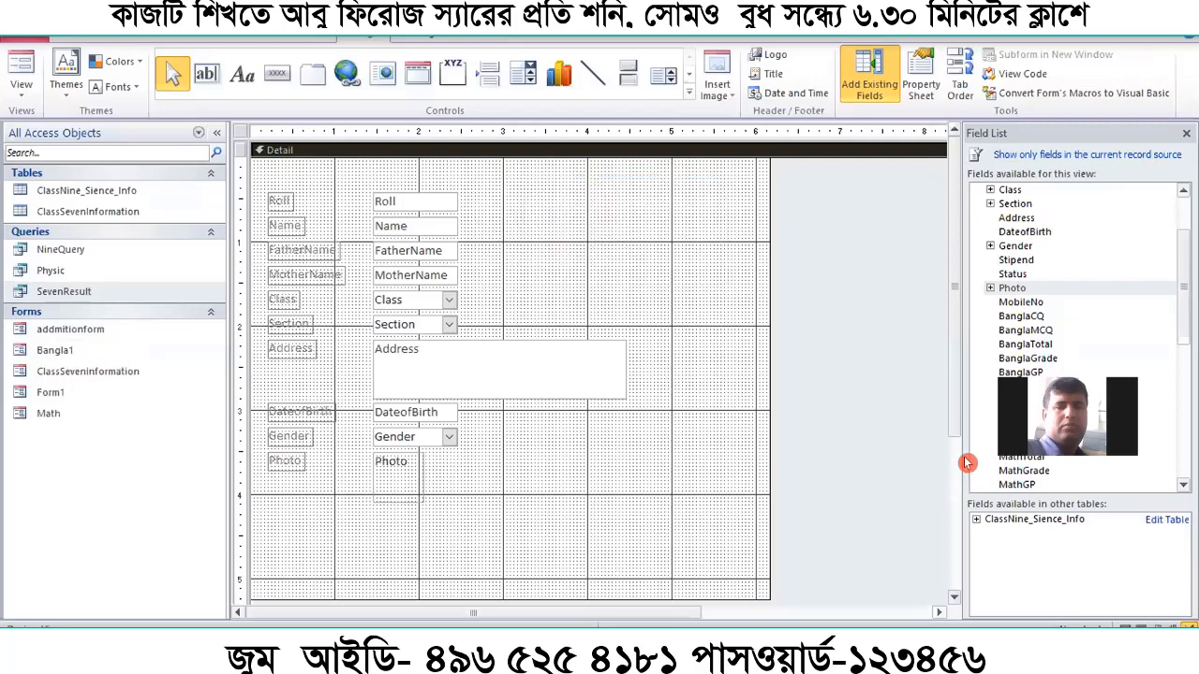
pyautogui.click(1048, 303)
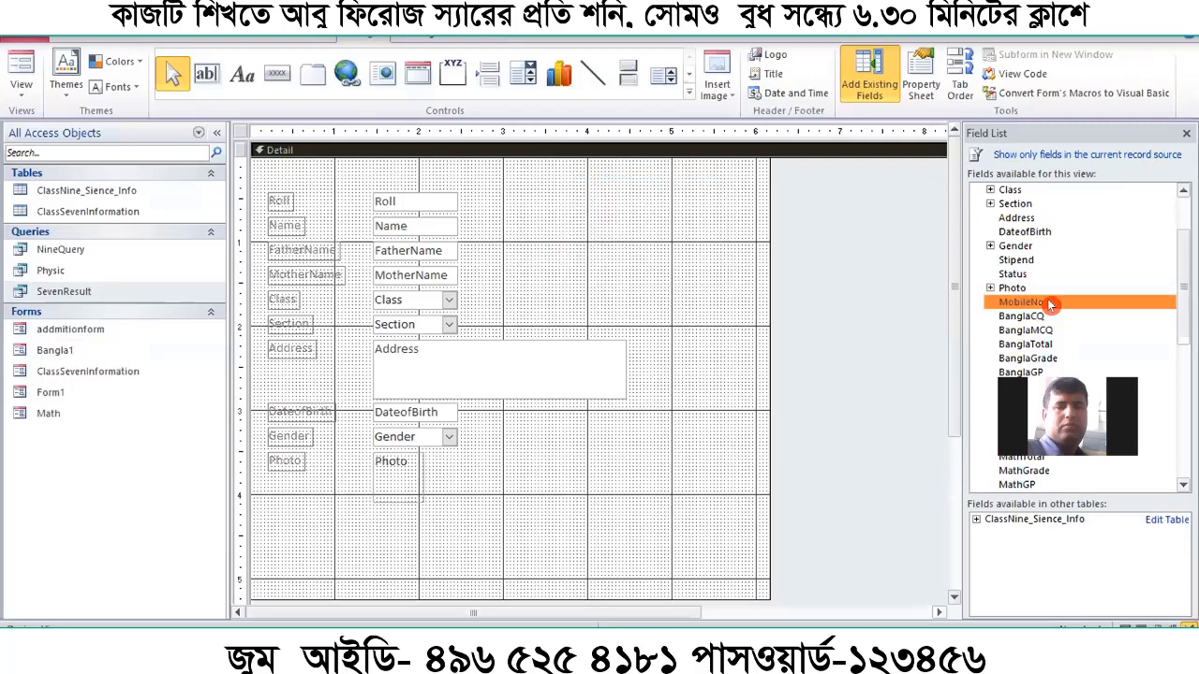
pyautogui.doubleClick(1049, 303)
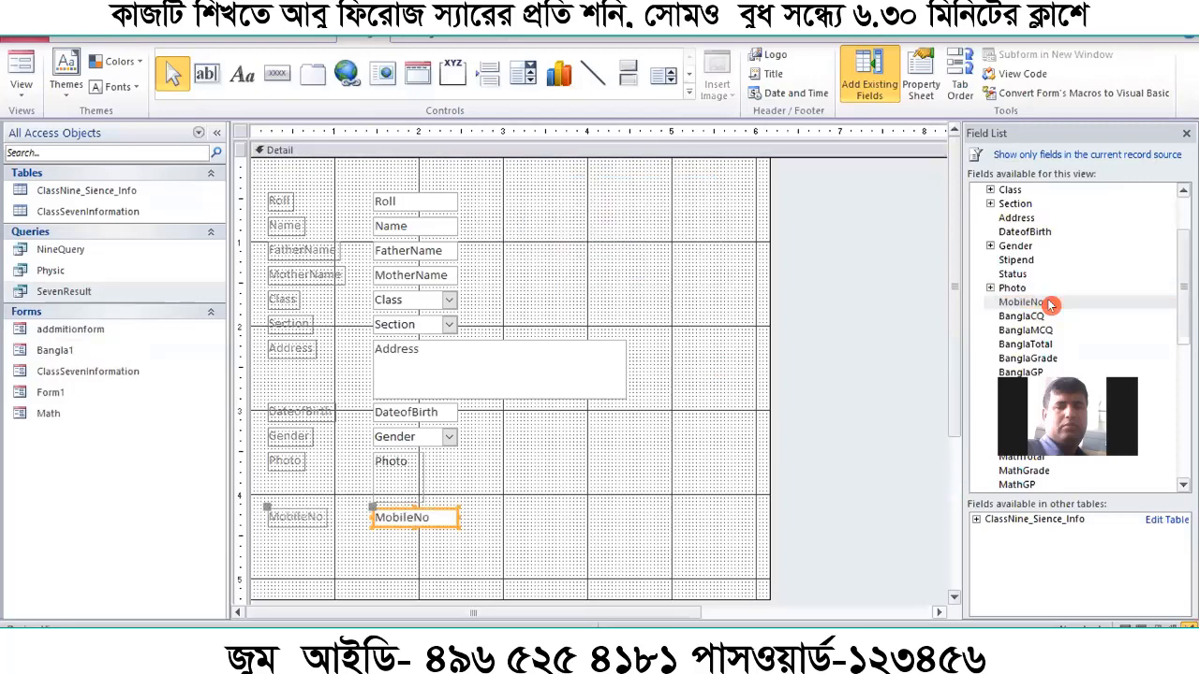
# Display the form in Form view and check its last and first records
pyautogui.click(10, 67)
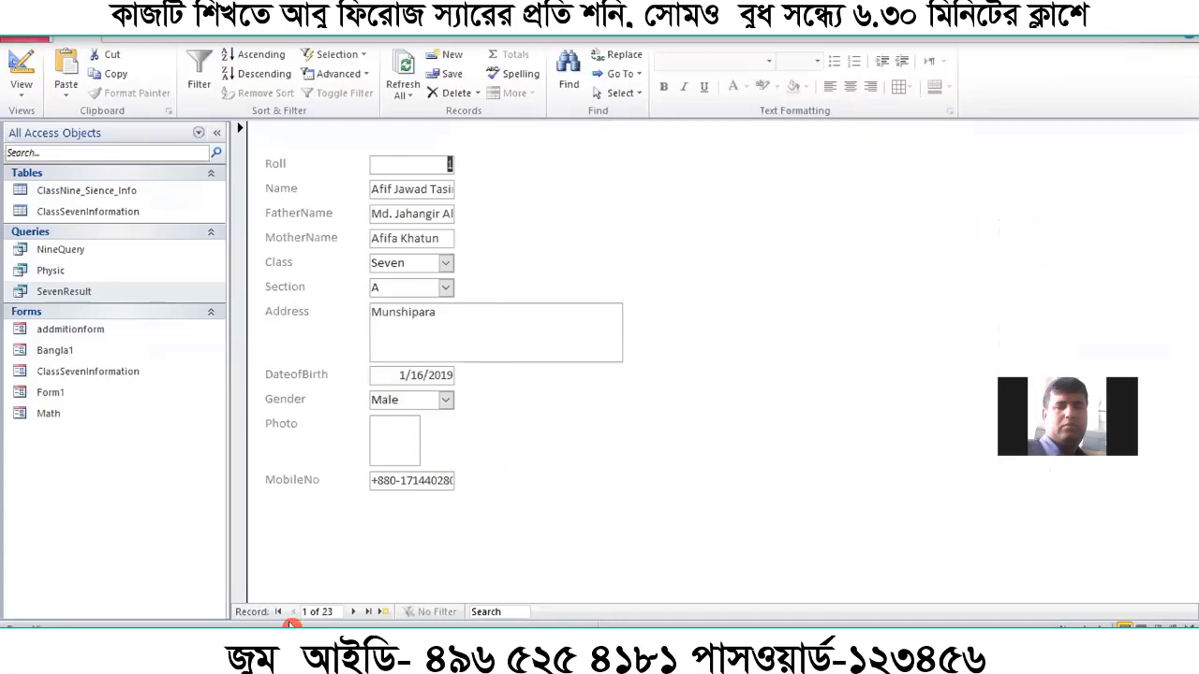
pyautogui.click(368, 613)
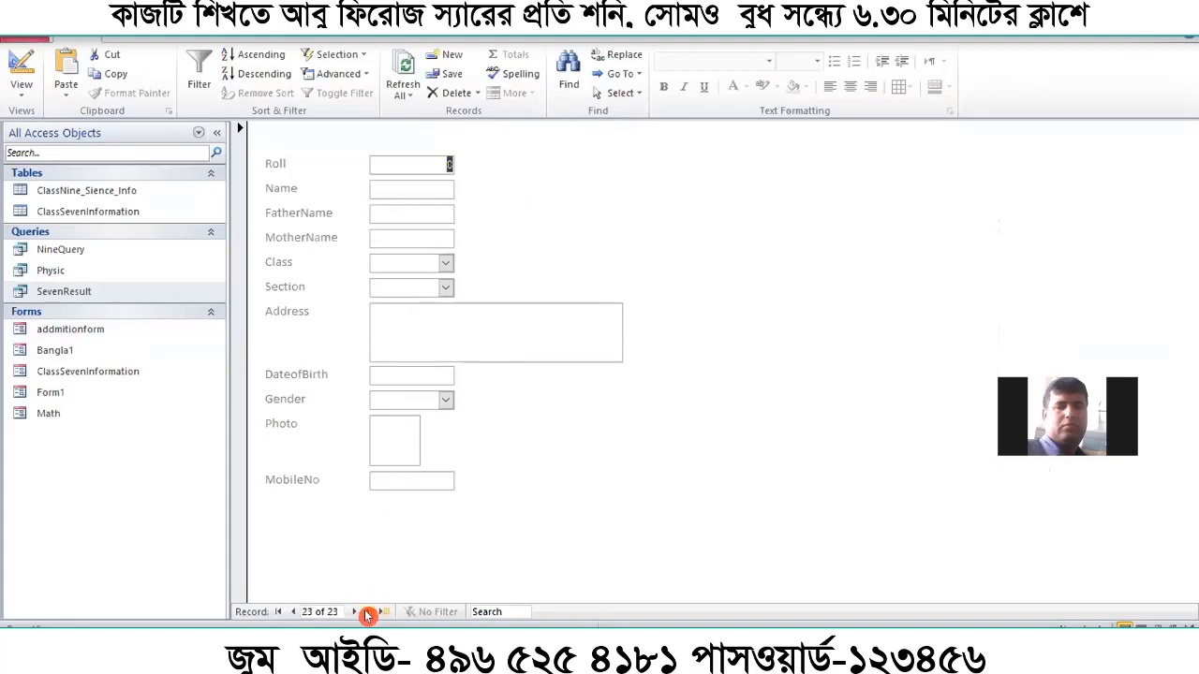
pyautogui.click(294, 612)
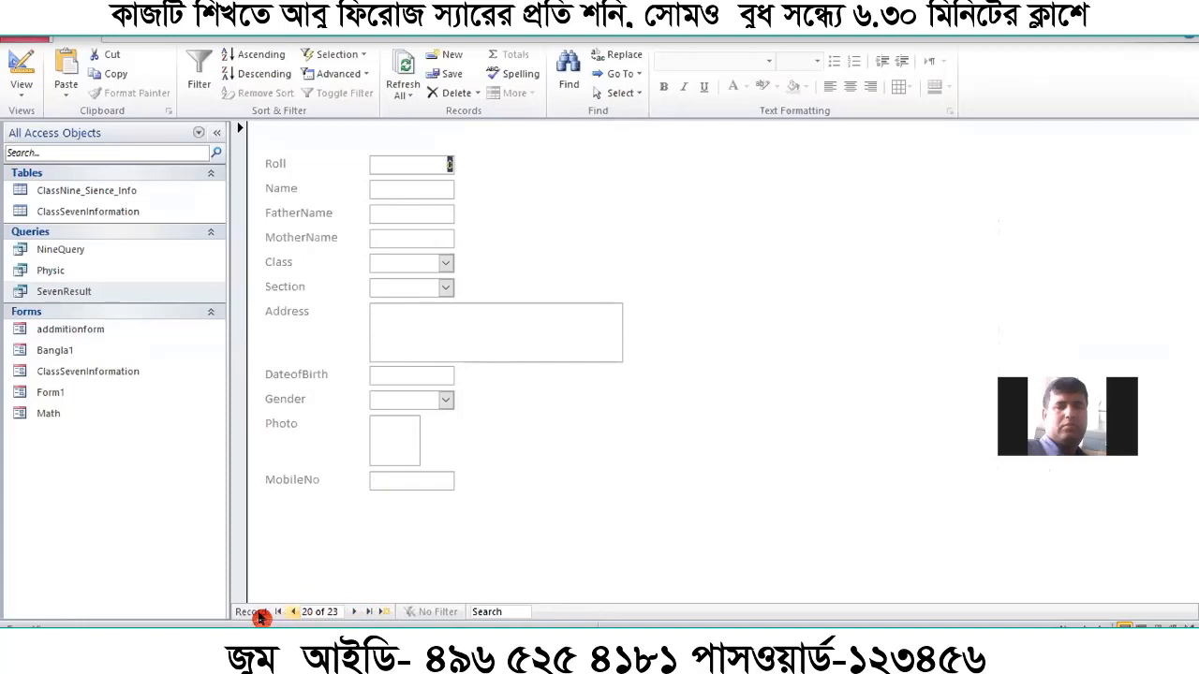
pyautogui.click(277, 612)
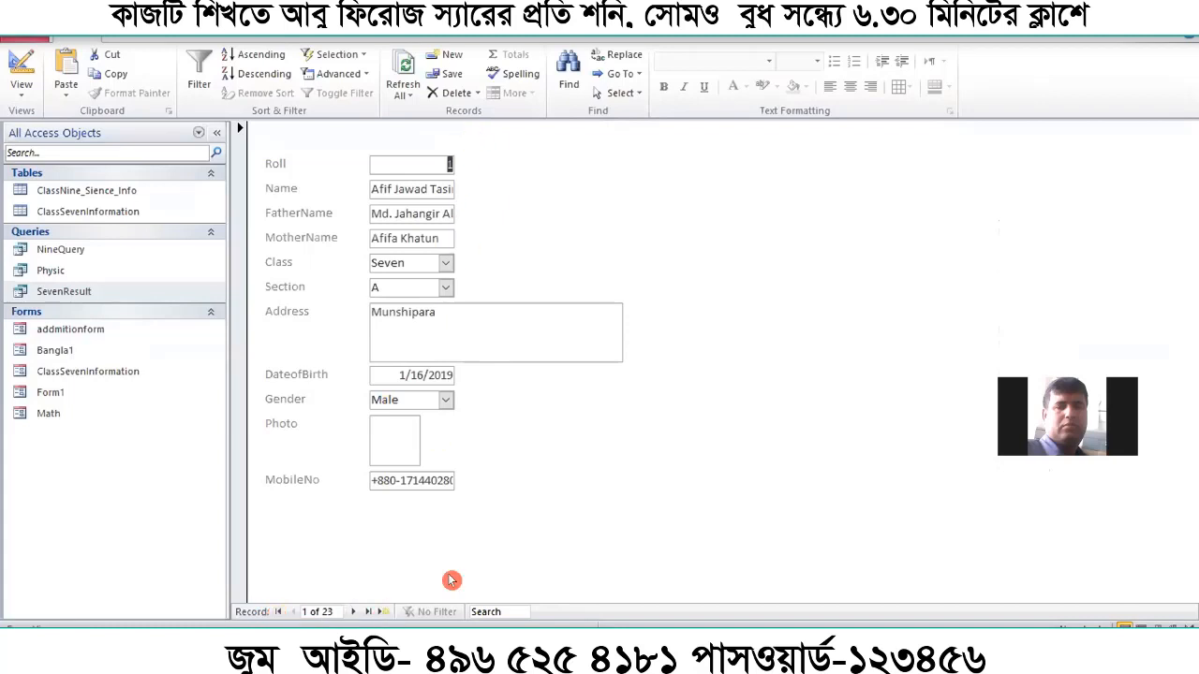
# Browse forward through the student records into the blank ones, then back to the last filled entries
pyautogui.click(351, 612)
pyautogui.click(352, 613)
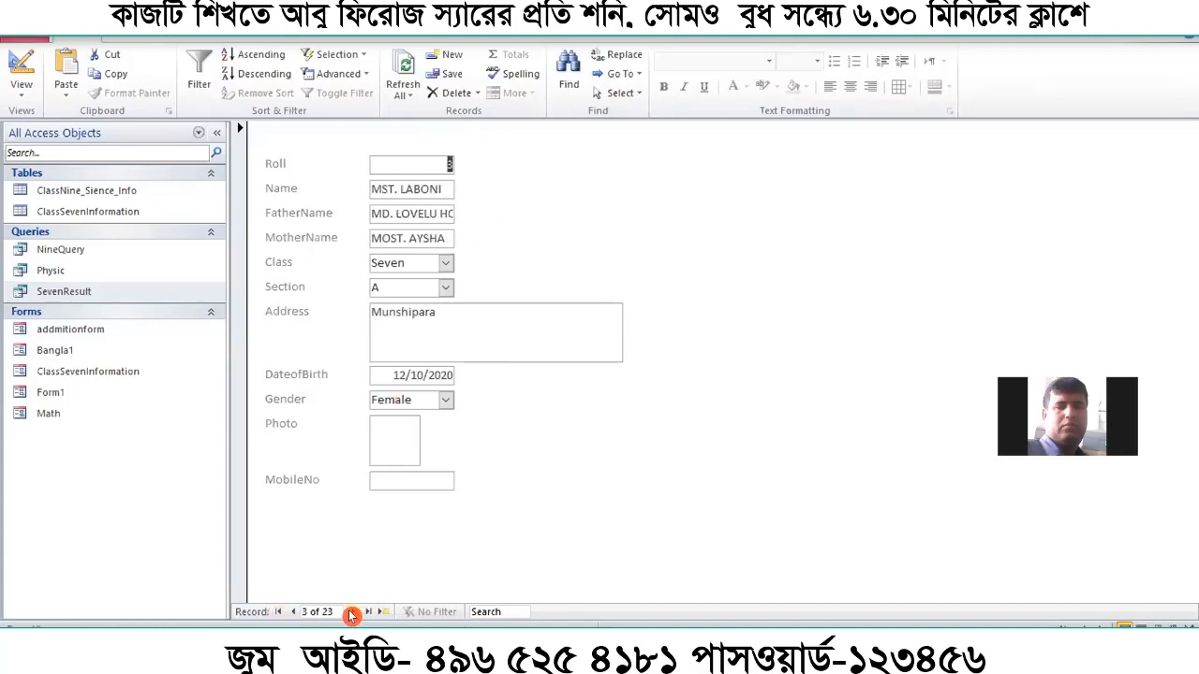
pyautogui.click(351, 614)
pyautogui.click(351, 614)
pyautogui.click(352, 614)
pyautogui.click(352, 614)
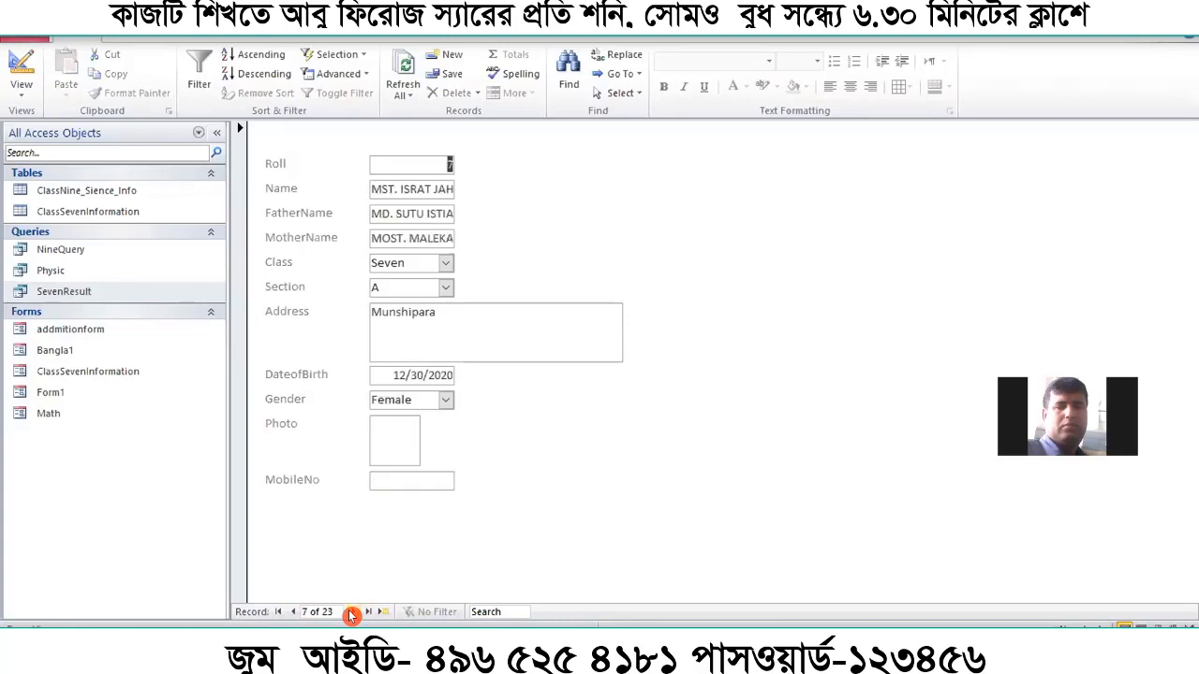
pyautogui.click(351, 614)
pyautogui.click(352, 613)
pyautogui.click(352, 613)
pyautogui.click(351, 613)
pyautogui.click(352, 614)
pyautogui.click(351, 613)
pyautogui.click(352, 614)
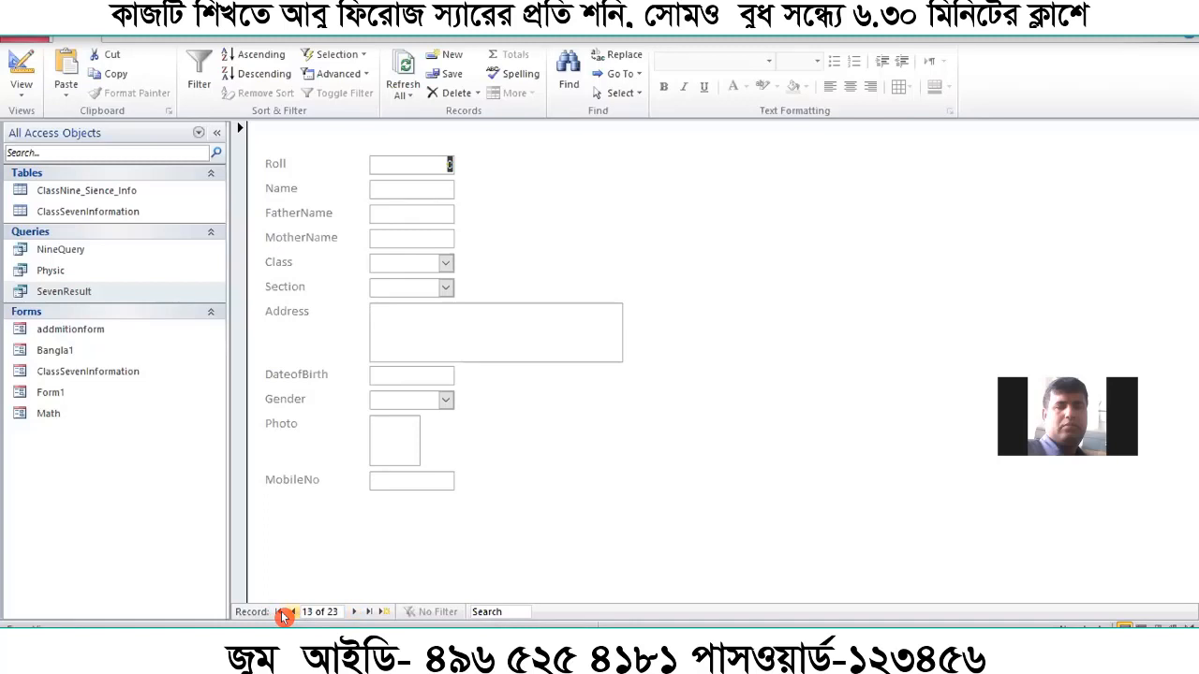
pyautogui.click(290, 612)
pyautogui.click(290, 612)
pyautogui.click(291, 612)
pyautogui.click(290, 612)
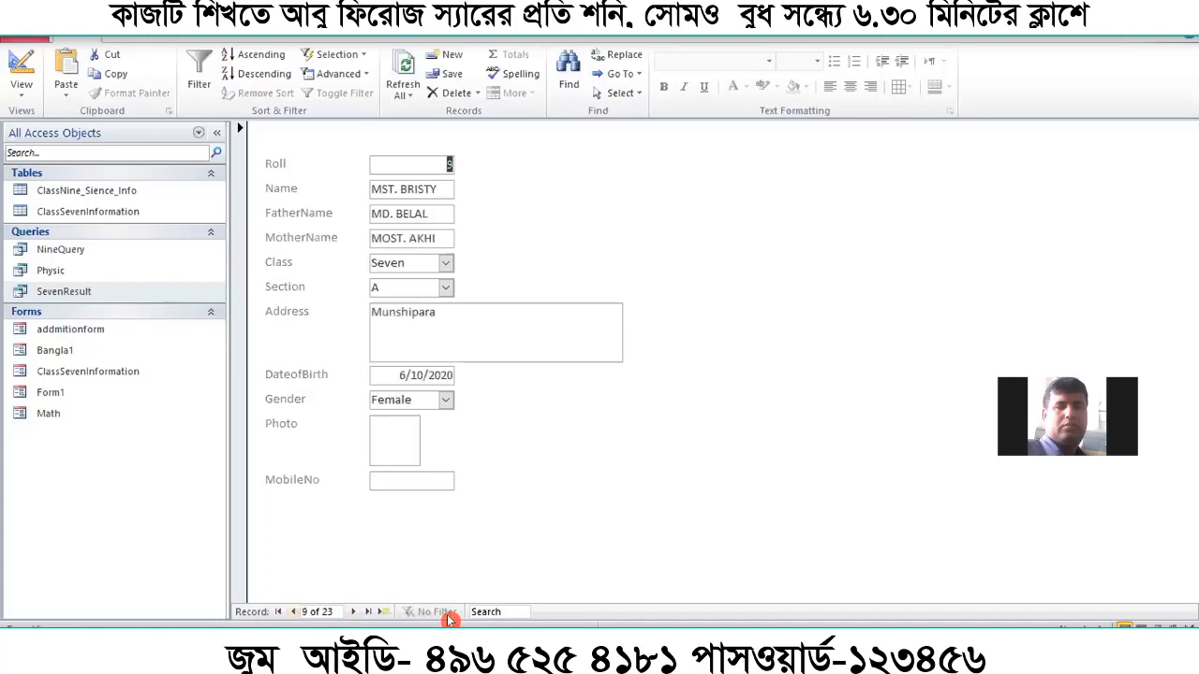
# Go to blank record 11 and enter roll 1 with the student's, father's and mother's names
pyautogui.click(352, 612)
pyautogui.click(352, 612)
pyautogui.click(352, 612)
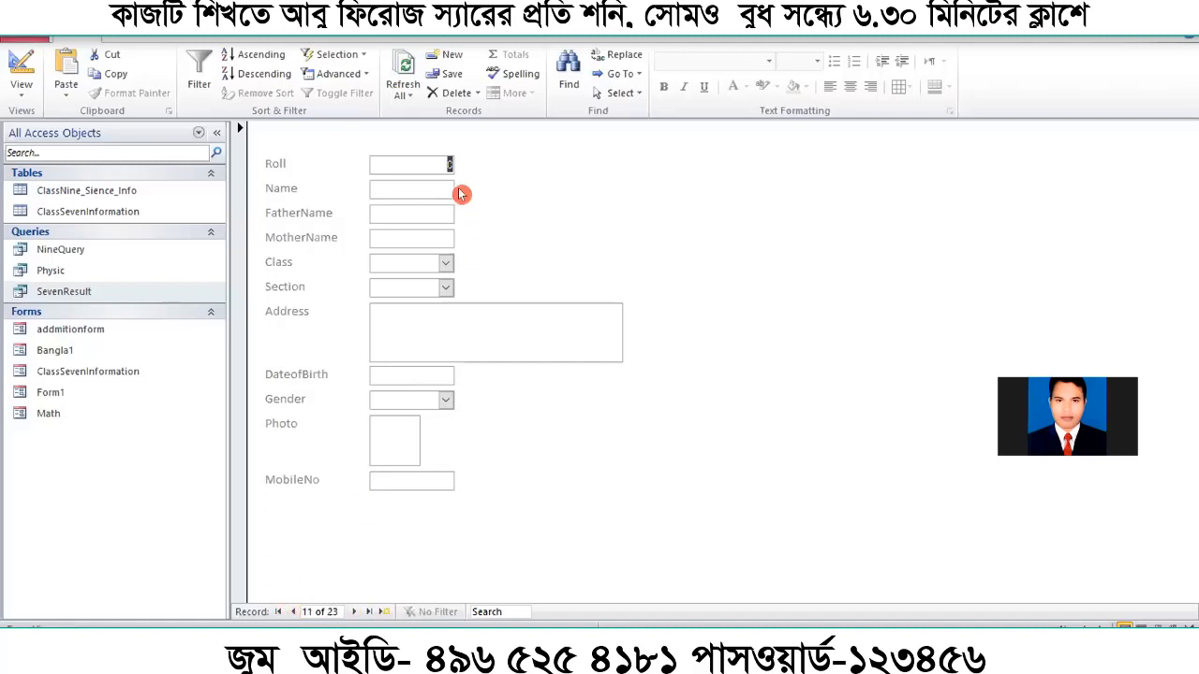
pyautogui.write('1')
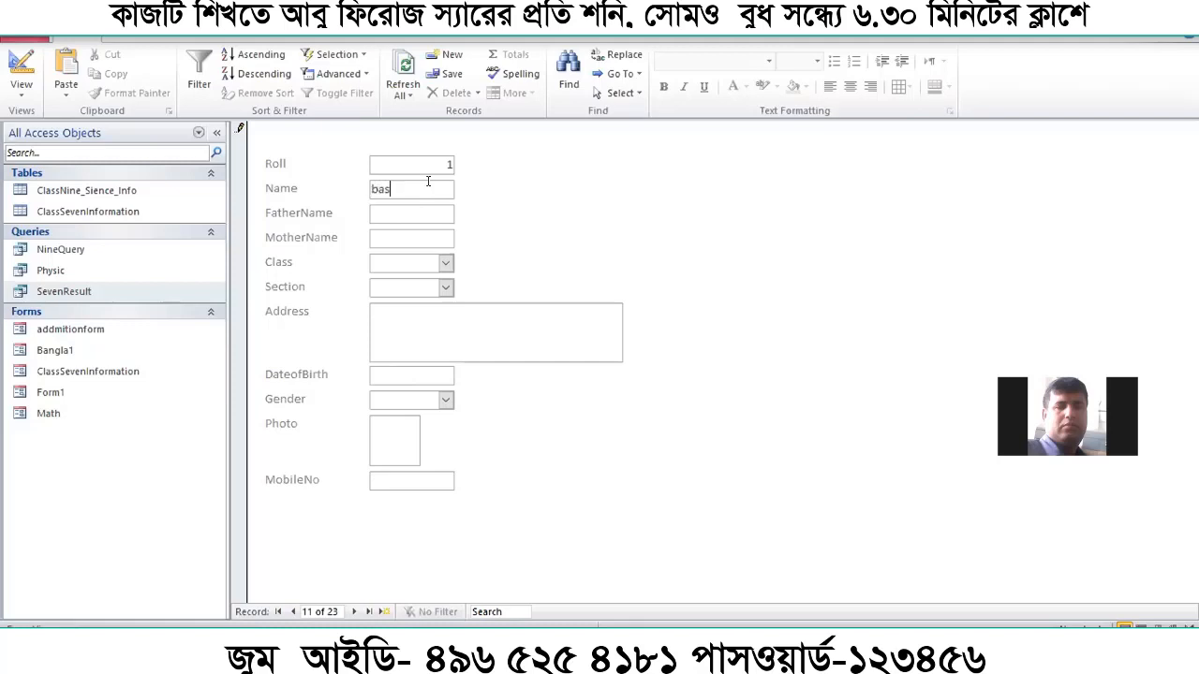
pyautogui.click(422, 212)
pyautogui.write('Kalam')
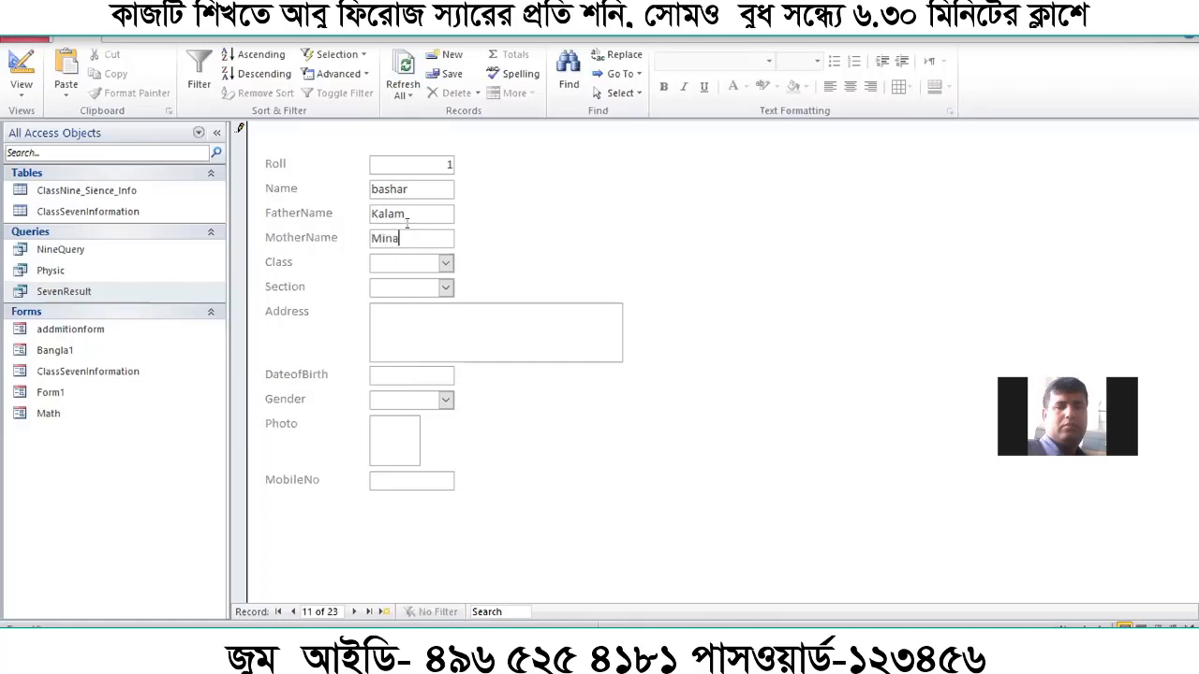
# Set the record's Class to Eight and Section to A, and fill in the student's address
pyautogui.click(447, 262)
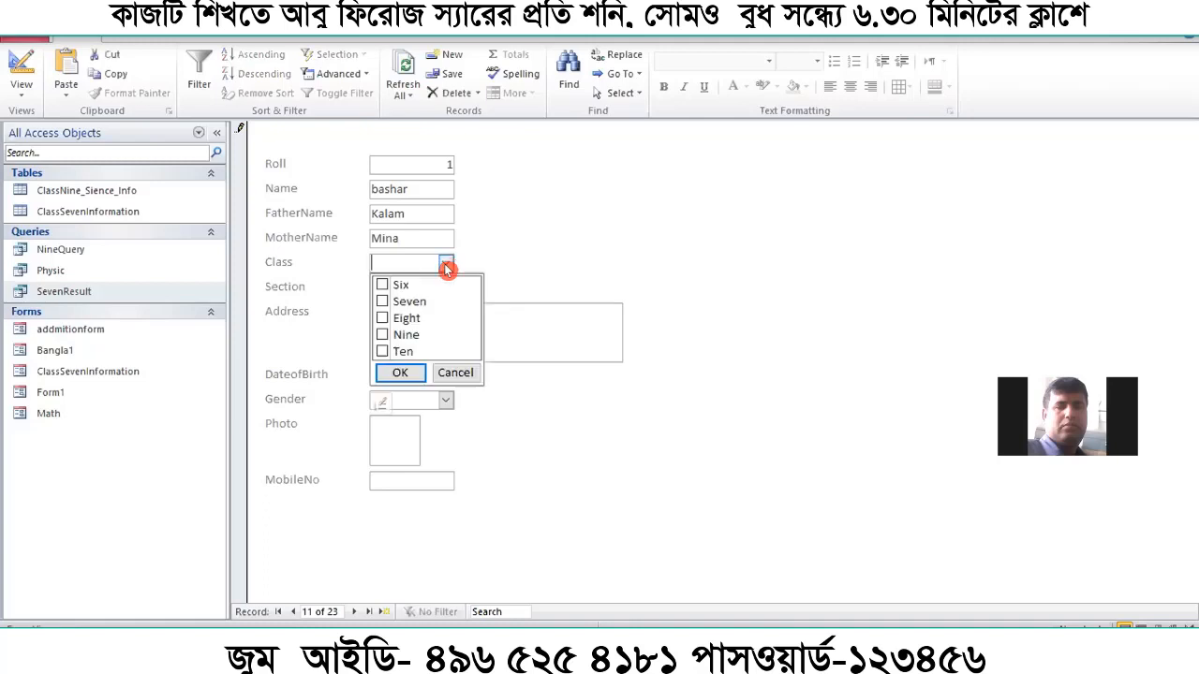
pyautogui.click(381, 318)
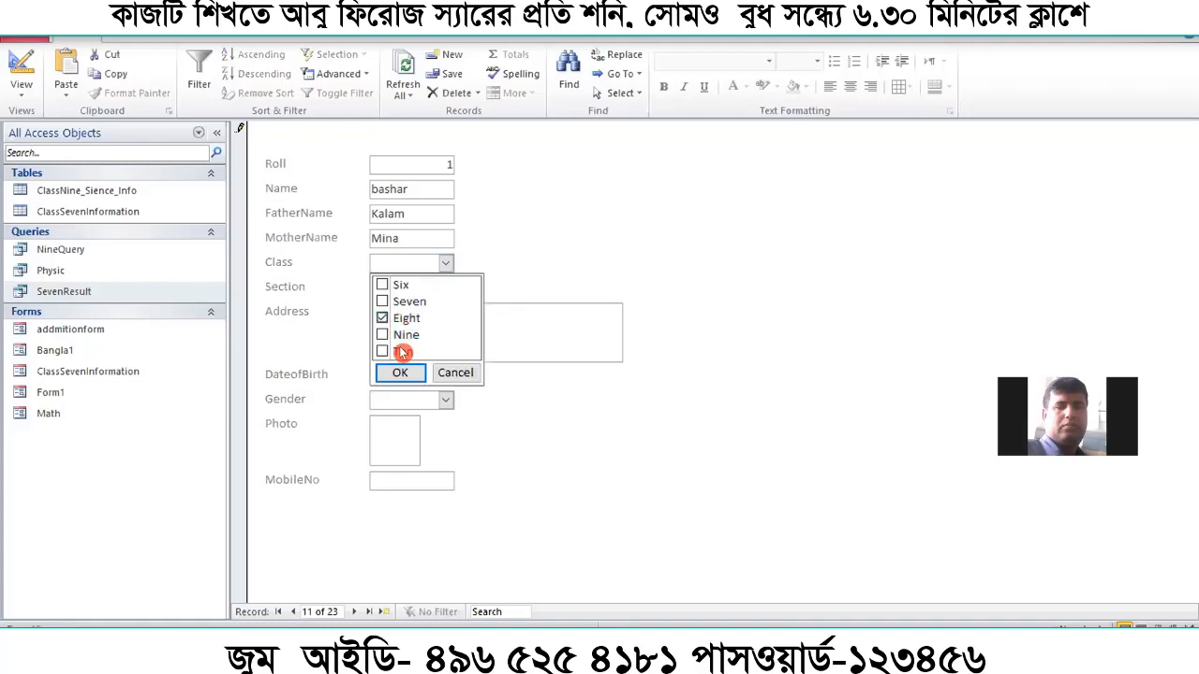
pyautogui.click(398, 372)
pyautogui.click(446, 288)
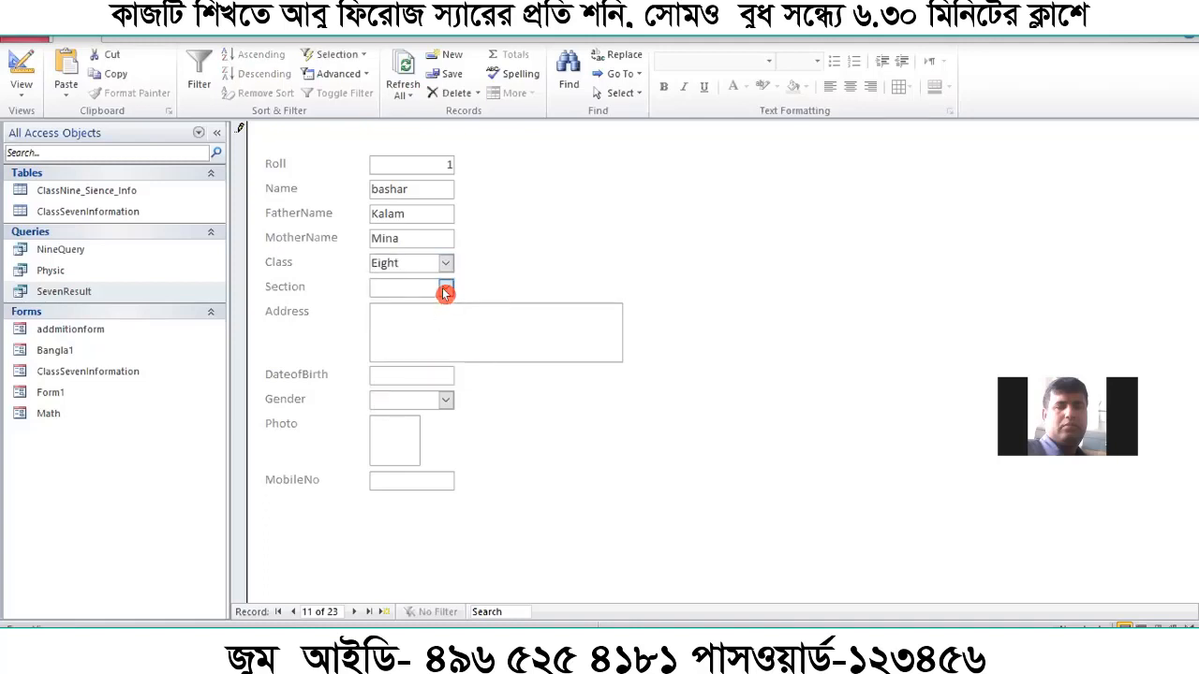
pyautogui.click(382, 310)
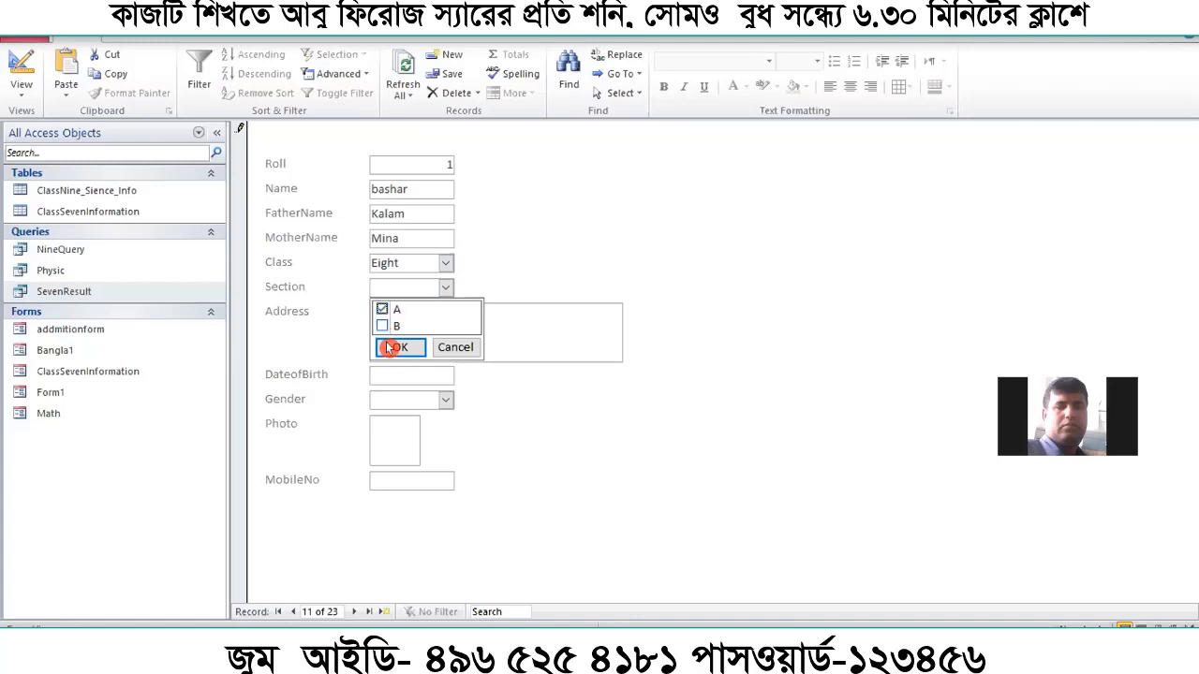
pyautogui.click(400, 347)
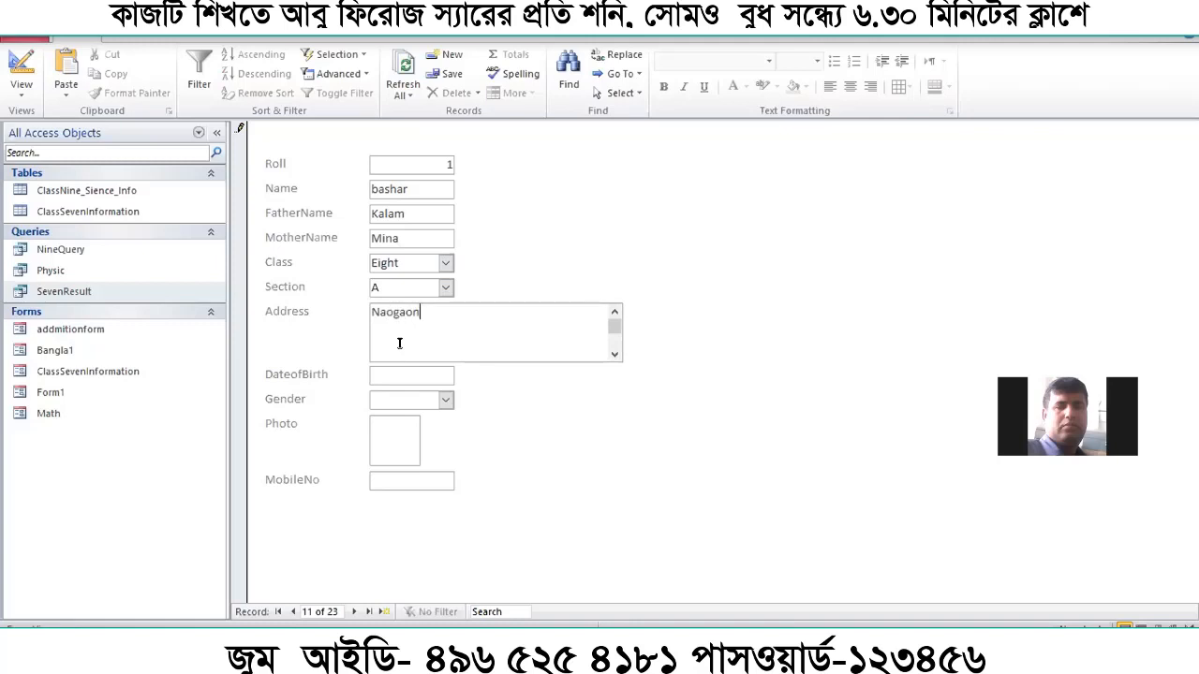
# Pick the student's date of birth and set Gender to Male
pyautogui.click(401, 368)
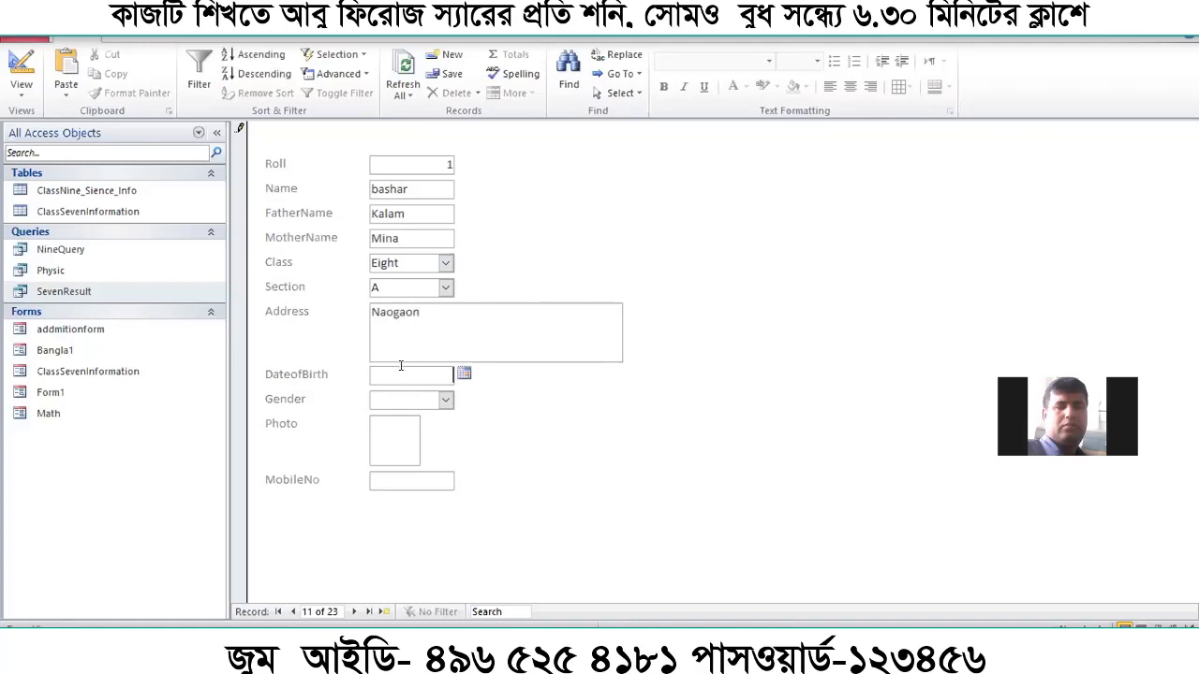
pyautogui.click(463, 373)
pyautogui.click(389, 513)
pyautogui.click(444, 401)
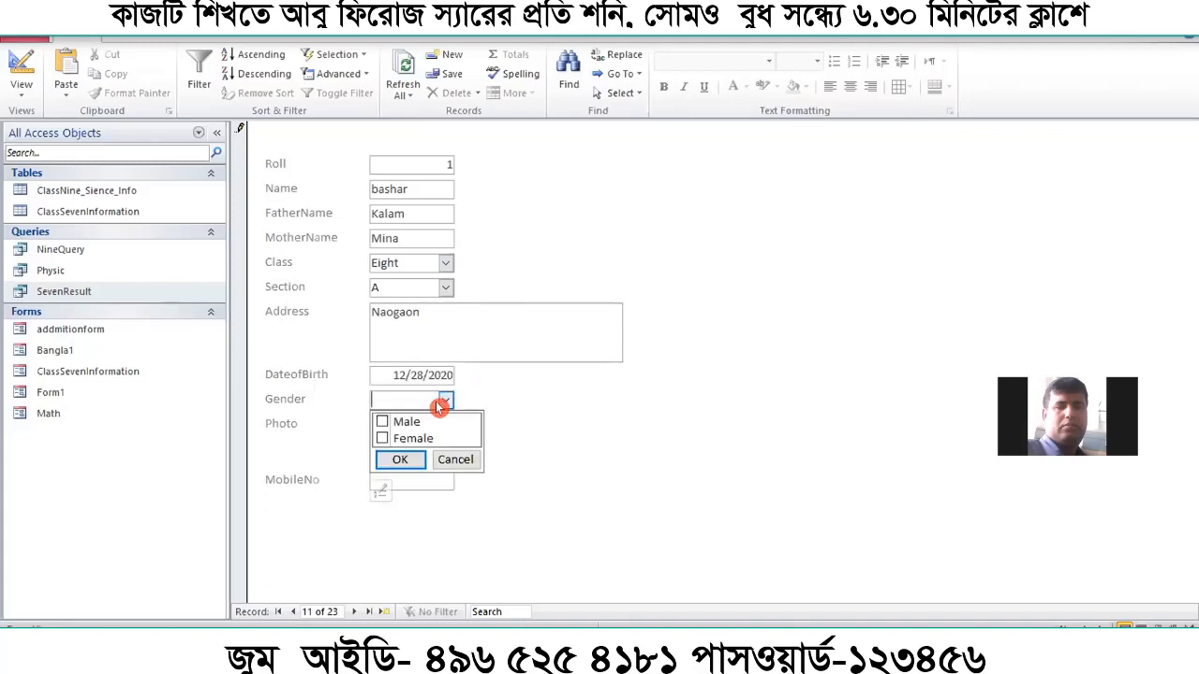
pyautogui.click(382, 422)
pyautogui.click(398, 457)
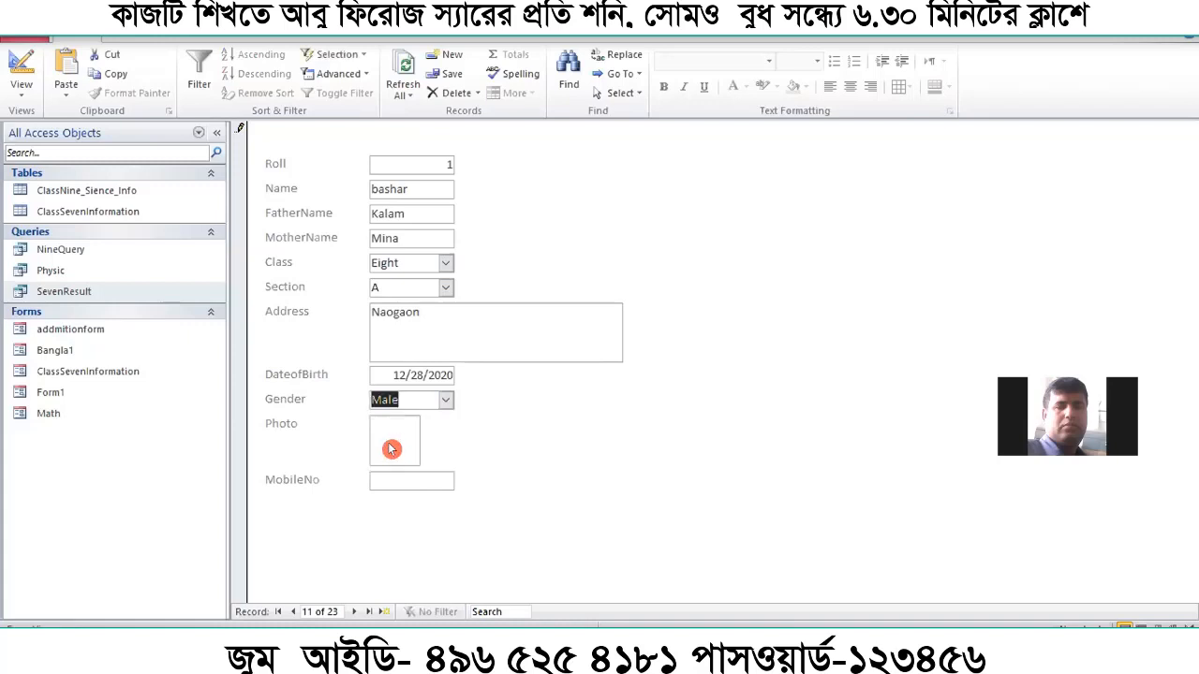
pyautogui.click(394, 450)
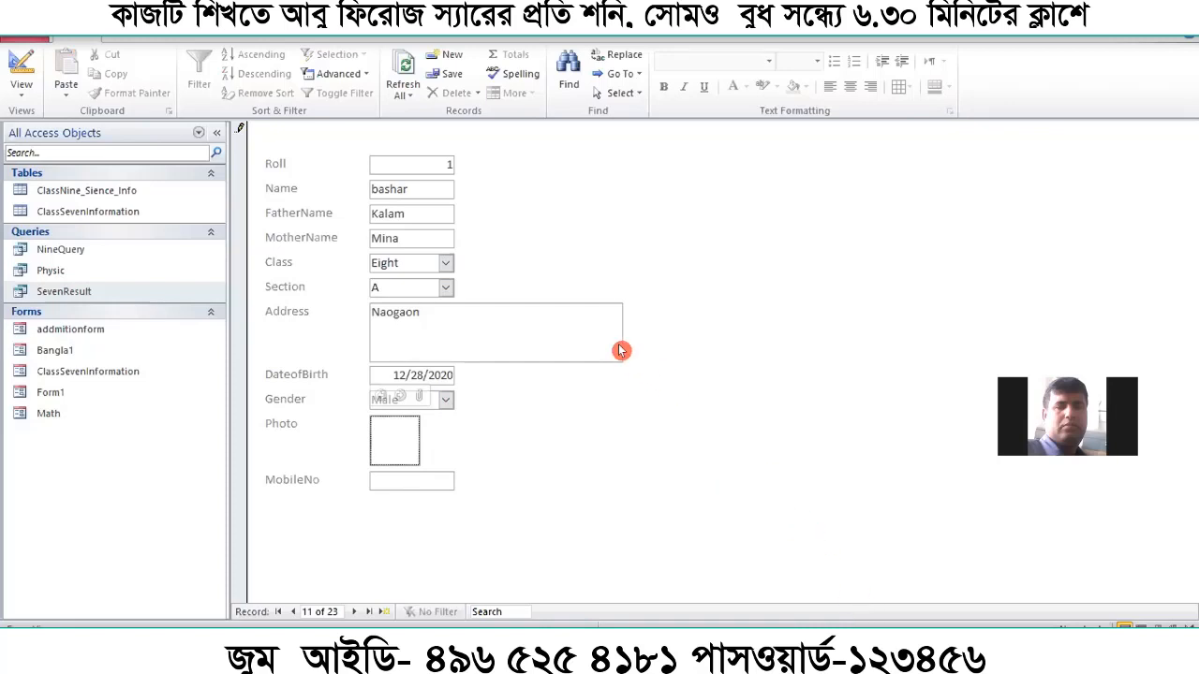
# Open the ClassSevenInformation table read-only in Design view and bring up the Lookup Wizard for the Section field's data type
pyautogui.rightClick(128, 214)
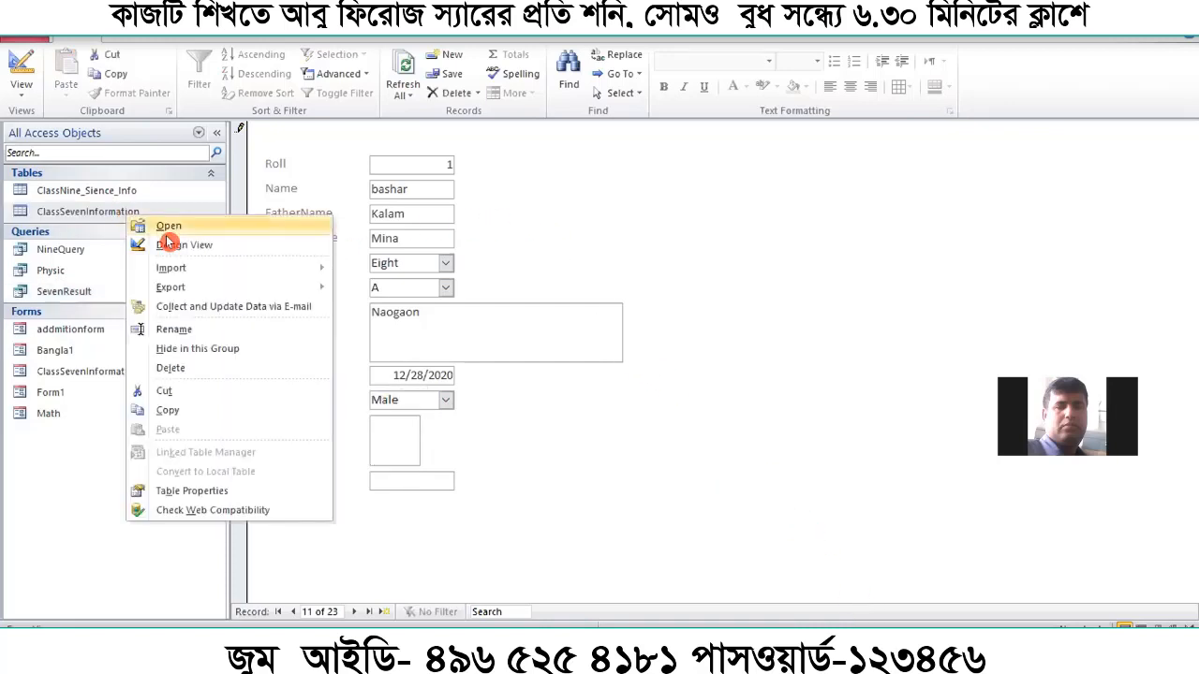
pyautogui.click(178, 244)
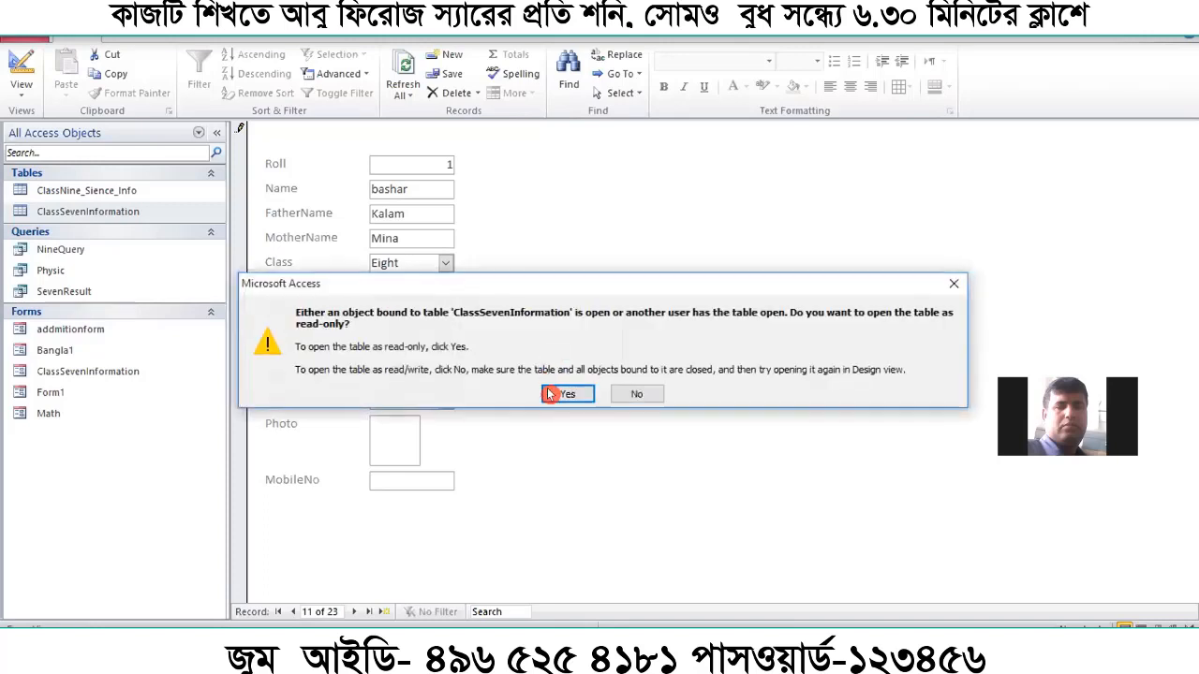
pyautogui.click(547, 392)
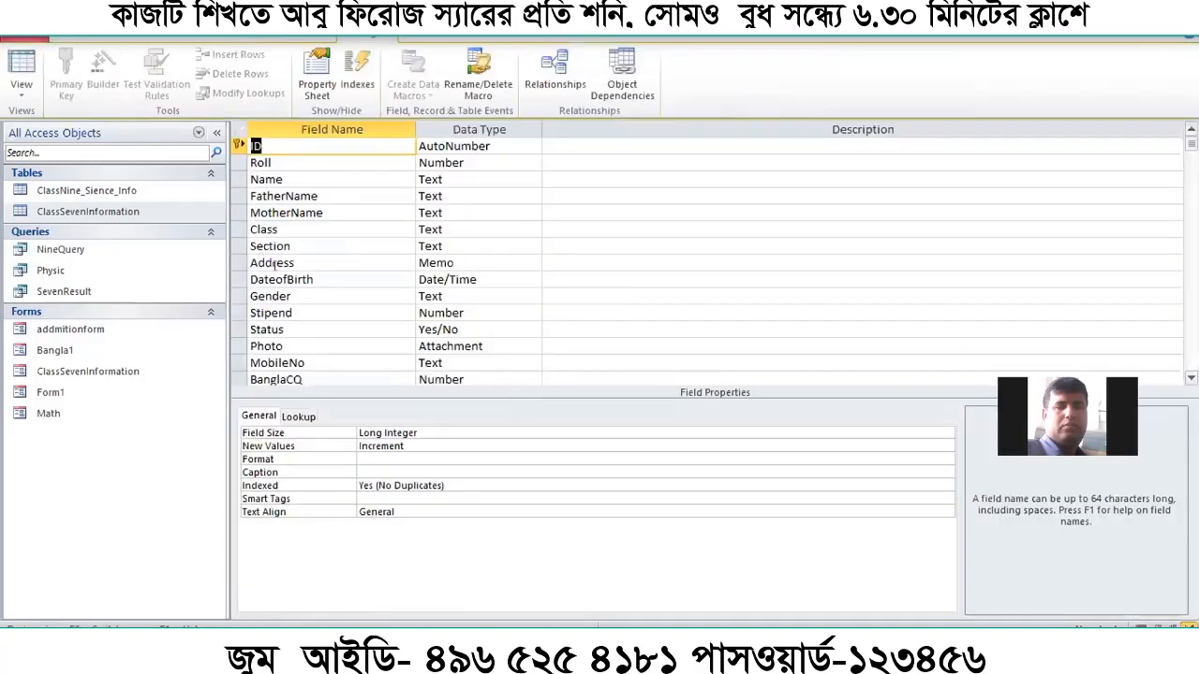
pyautogui.click(300, 246)
pyautogui.click(484, 246)
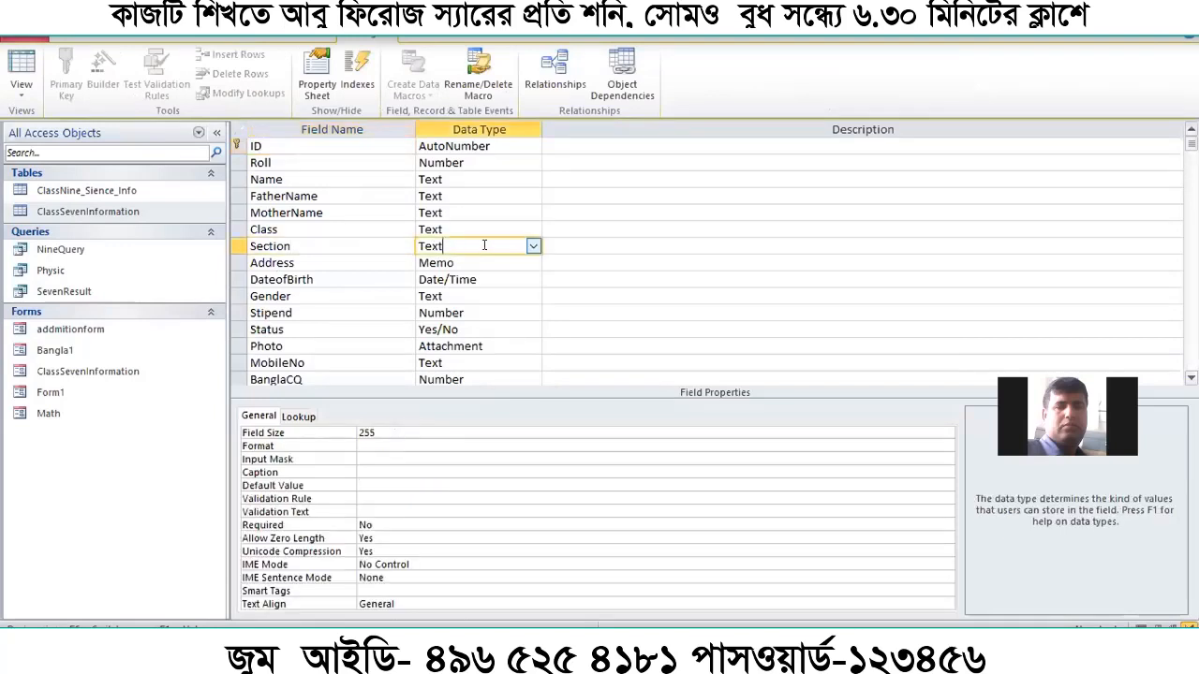
pyautogui.click(532, 245)
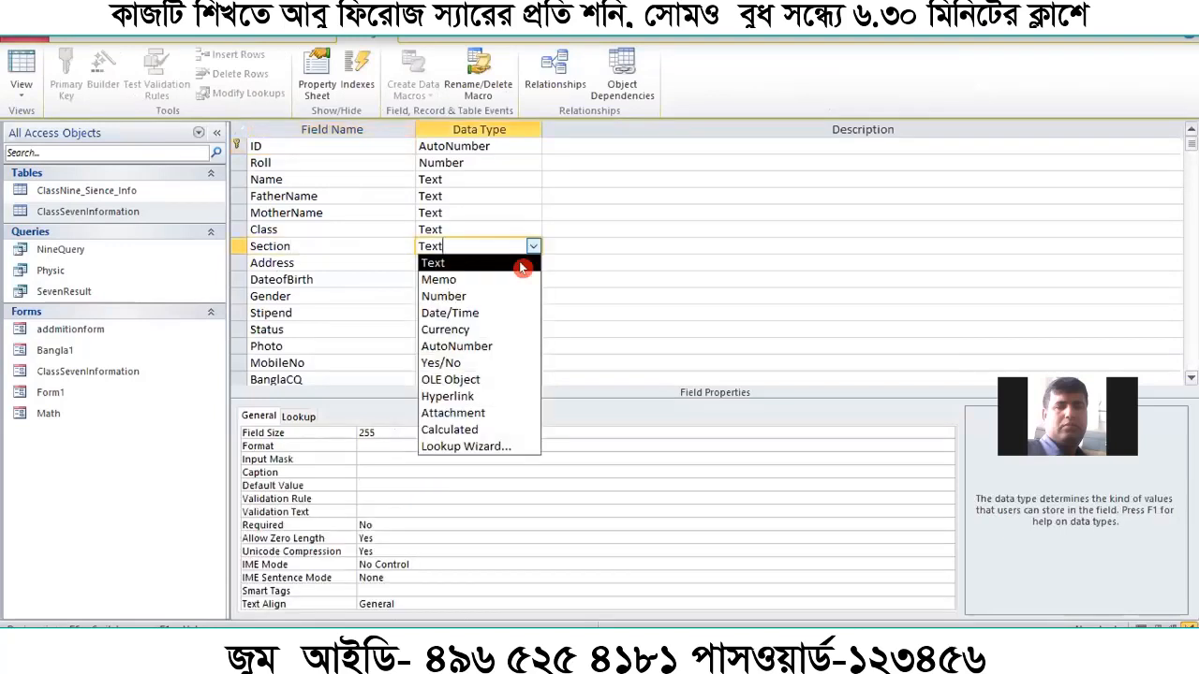
pyautogui.click(473, 447)
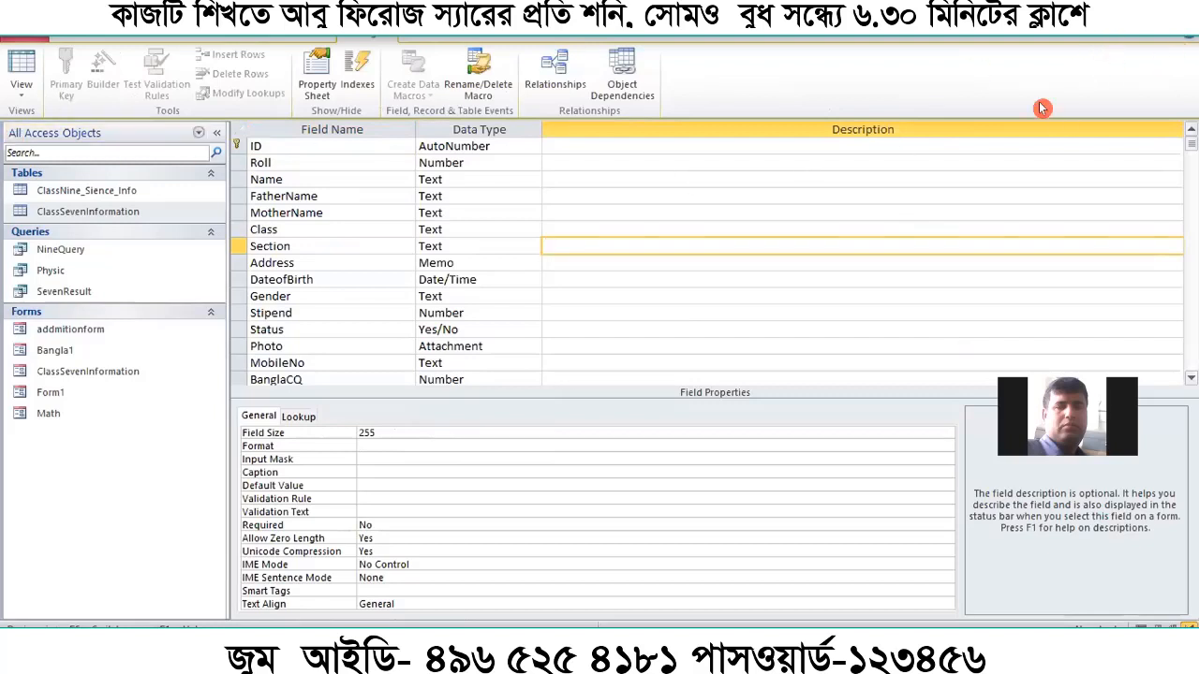
# In the current database options, turn on Display Status Bar and set the document windows to Overlapping Windows
pyautogui.click(11, 40)
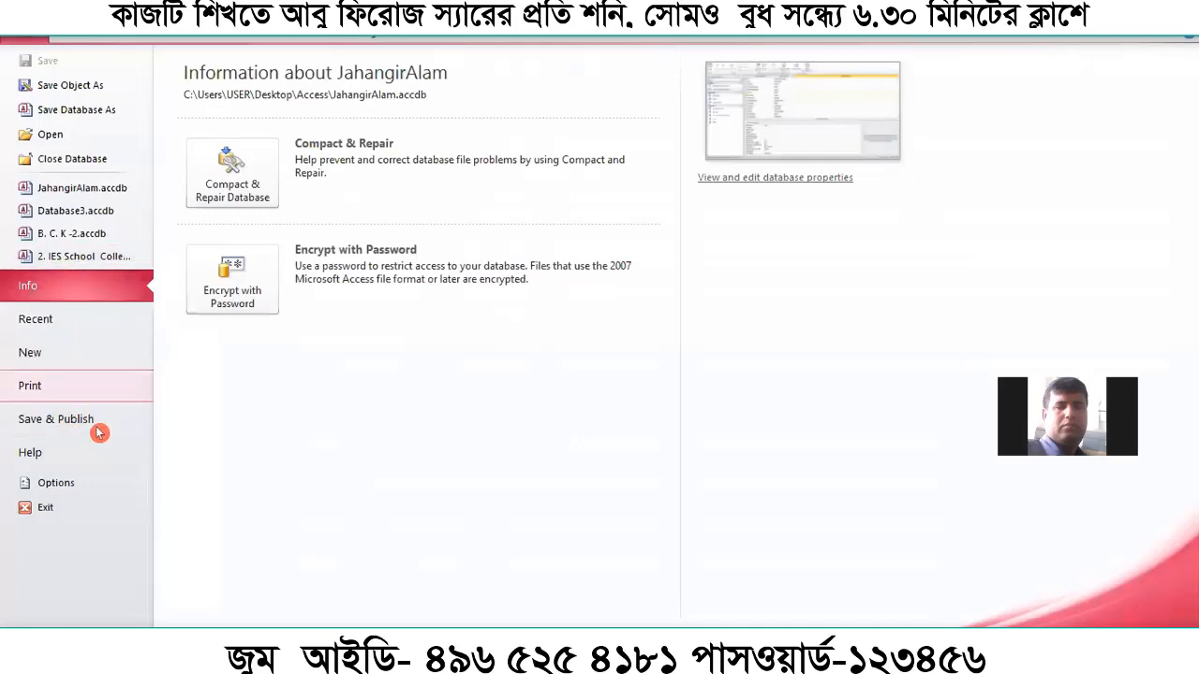
pyautogui.click(56, 484)
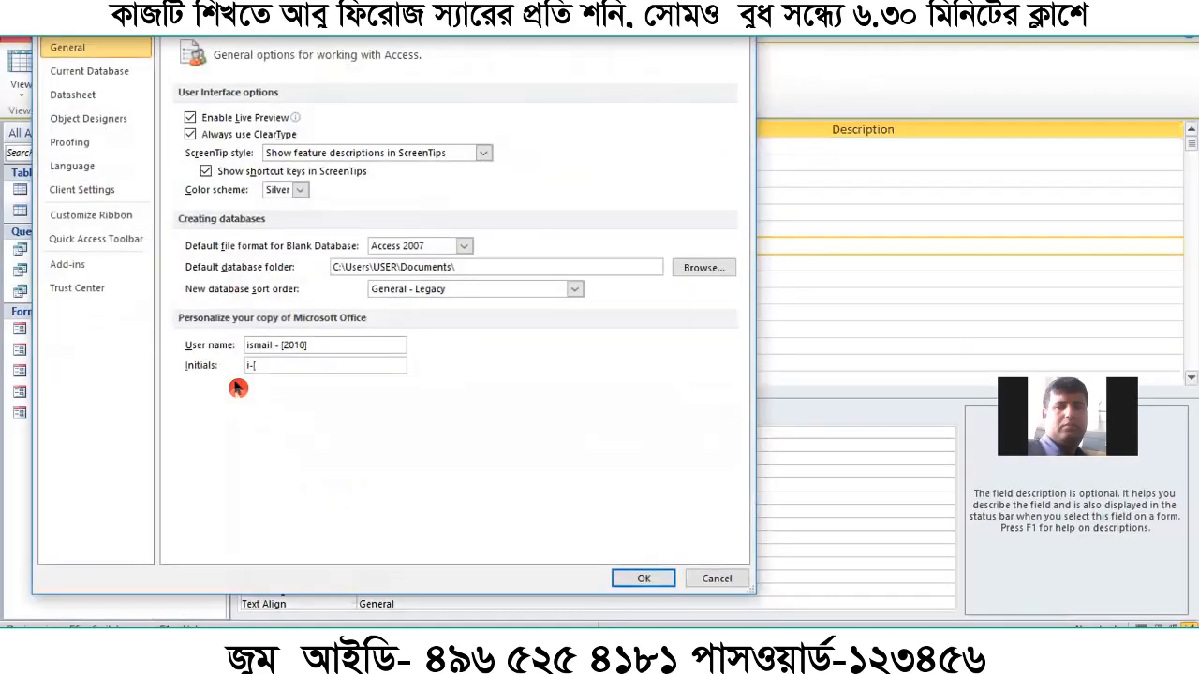
pyautogui.click(99, 71)
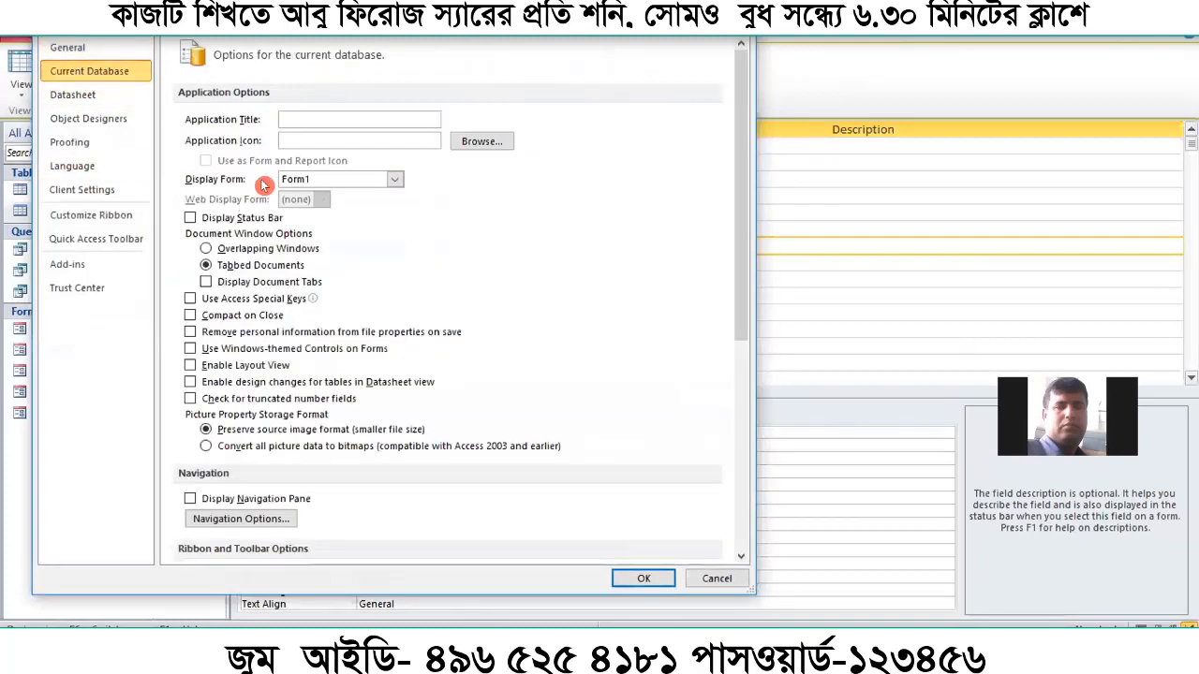
pyautogui.click(190, 217)
pyautogui.click(205, 248)
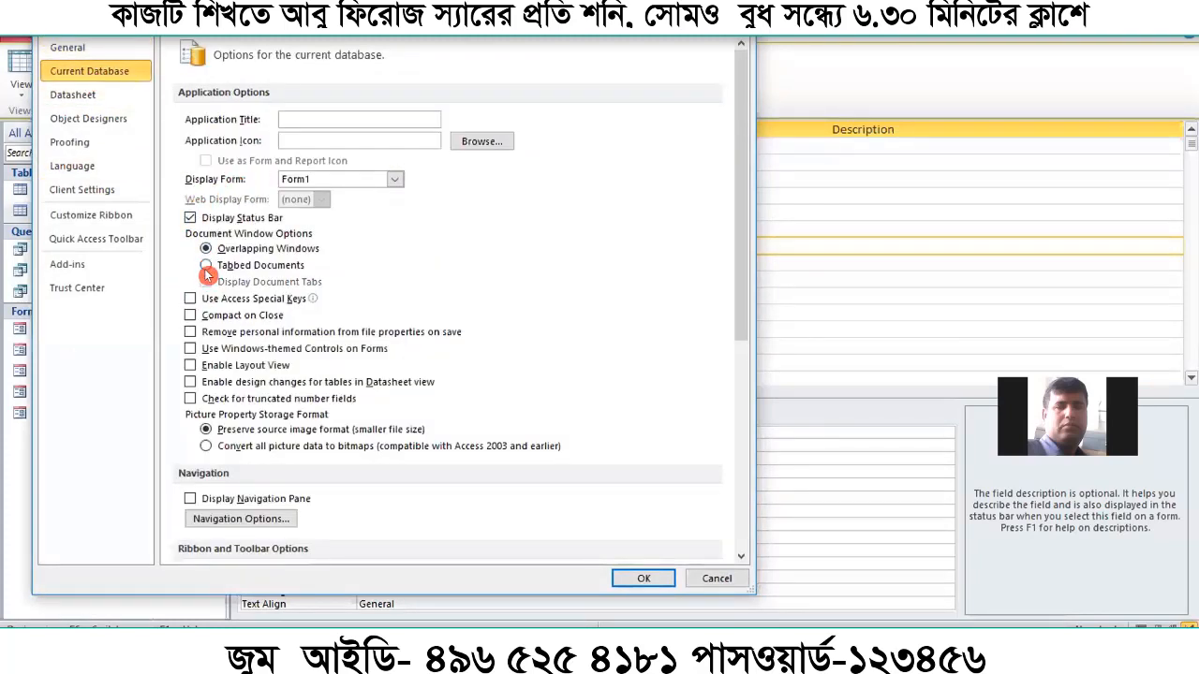
# Turn on all seven application checkboxes for the current database, from Use Access Special Keys through Check for truncated number fields
pyautogui.click(190, 298)
pyautogui.click(190, 314)
pyautogui.click(190, 331)
pyautogui.click(190, 348)
pyautogui.click(190, 365)
pyautogui.click(190, 382)
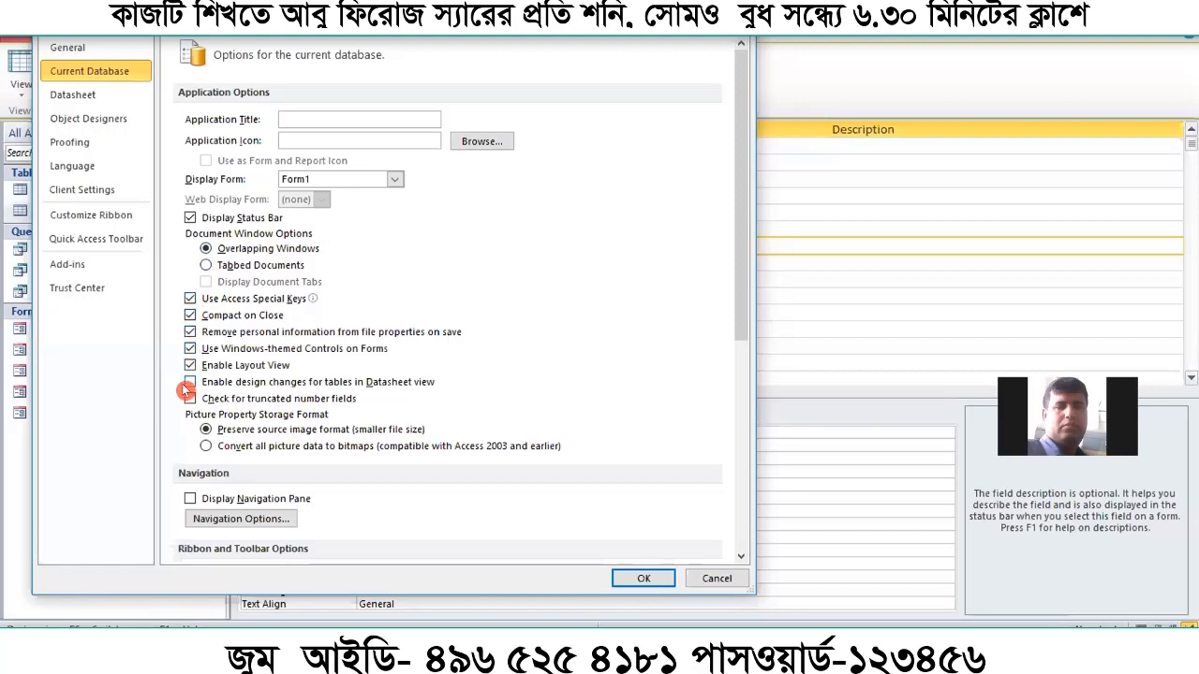
pyautogui.click(190, 398)
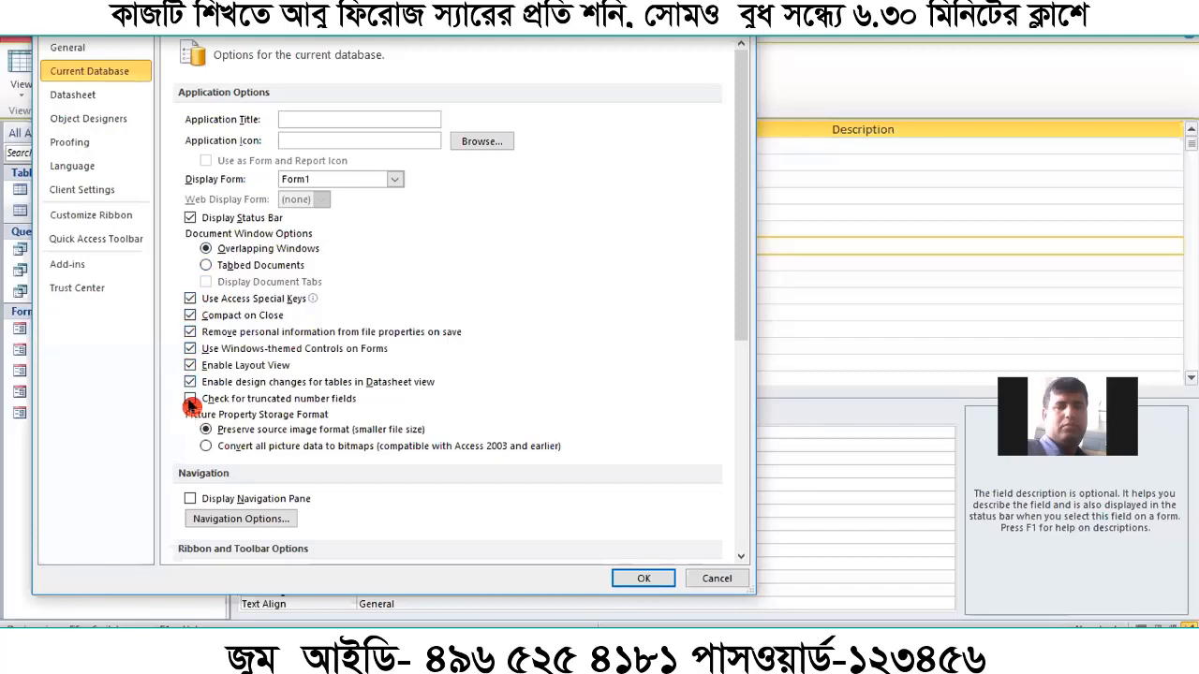
# Turn on Display Navigation Pane, Allow Full Menus and Allow Default Shortcut Menus for the current database
pyautogui.click(191, 498)
pyautogui.scroll(-1, 353, 494)
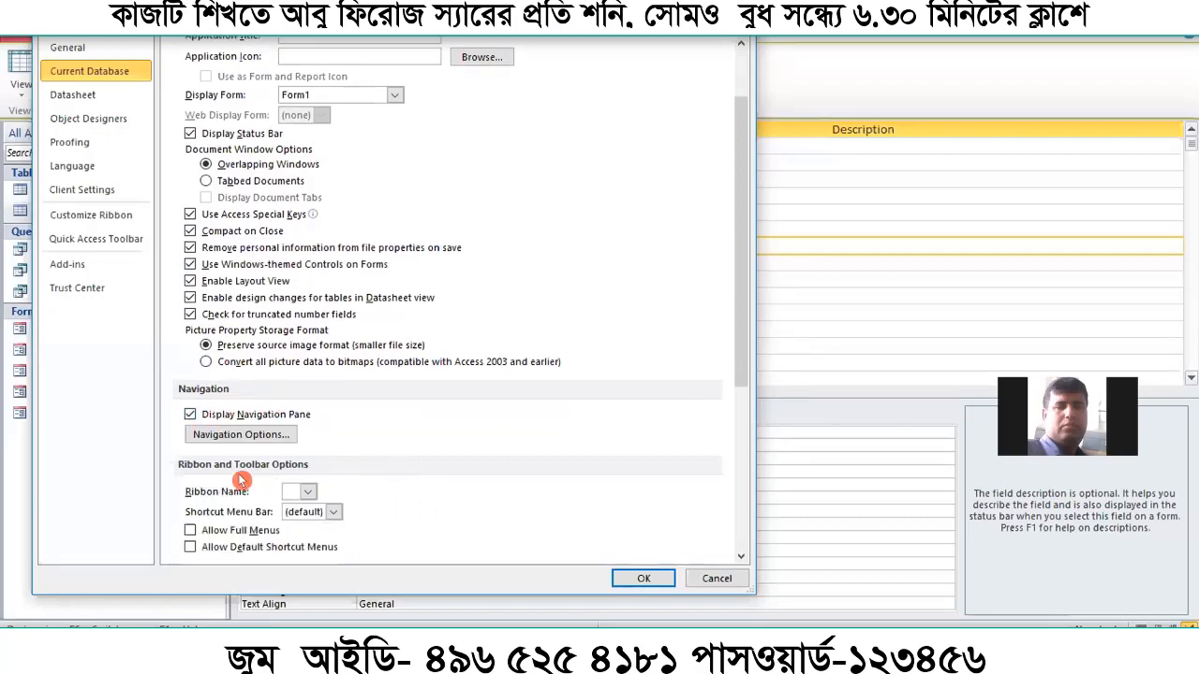
pyautogui.click(192, 530)
pyautogui.click(192, 546)
pyautogui.scroll(-1, 306, 525)
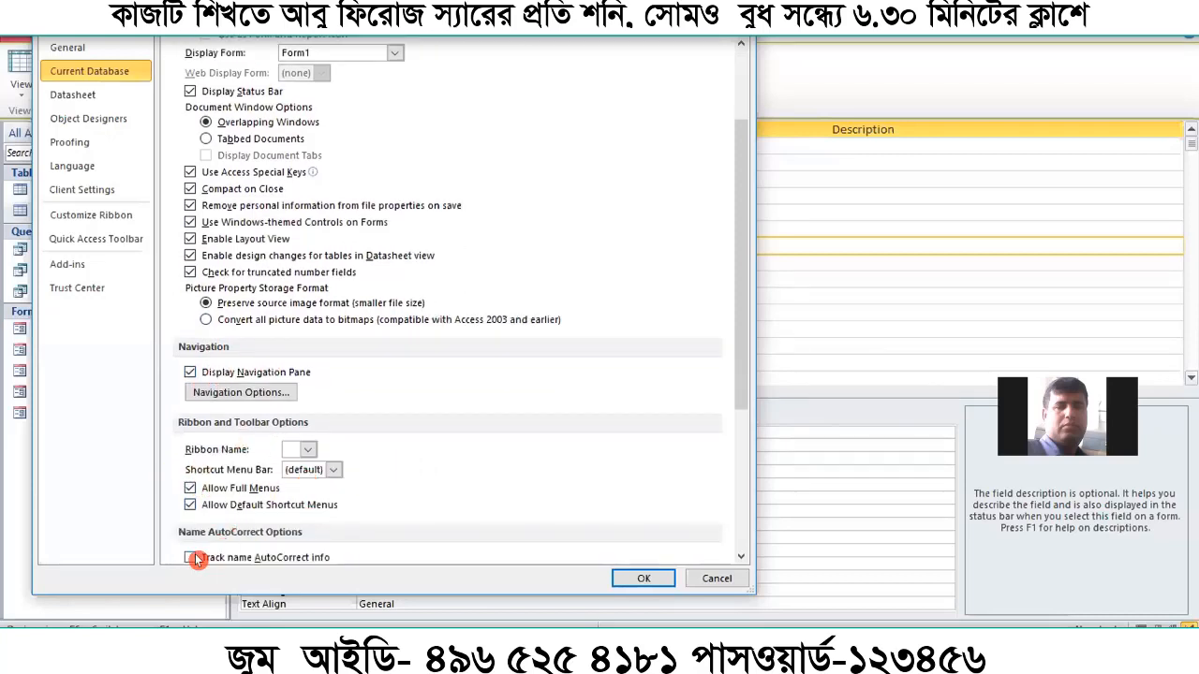
# Enable Track name AutoCorrect info and show lookup value lists in local indexed, local nonindexed and ODBC fields
pyautogui.scroll(-4, 197, 560)
pyautogui.click(191, 389)
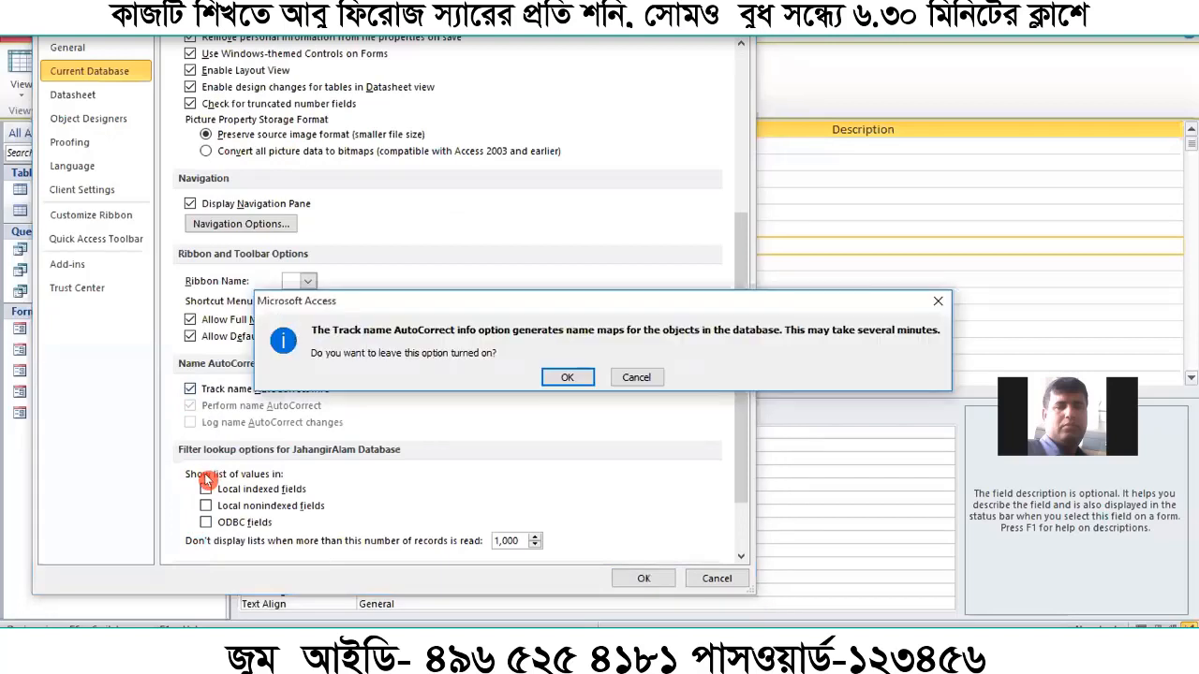
pyautogui.click(567, 374)
pyautogui.click(205, 489)
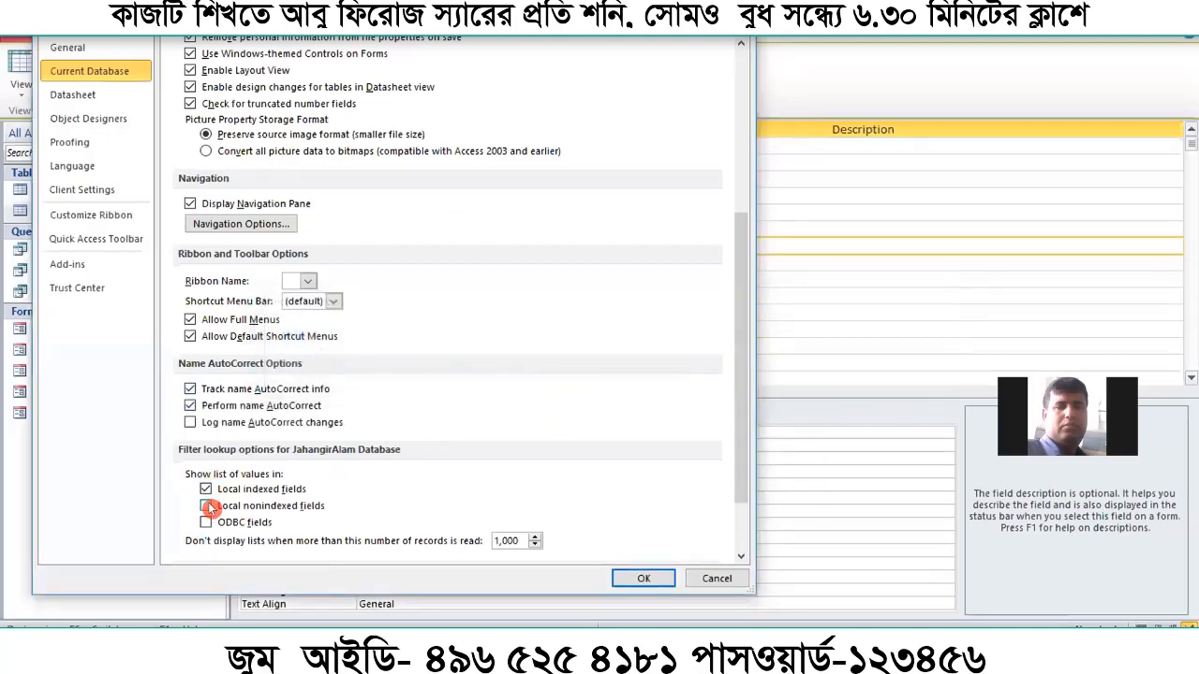
pyautogui.click(206, 506)
pyautogui.click(205, 522)
# Enable the cache format compatible with Access 2010 and later, and apply the options with the object dependency update
pyautogui.scroll(-1, 374, 506)
pyautogui.click(190, 553)
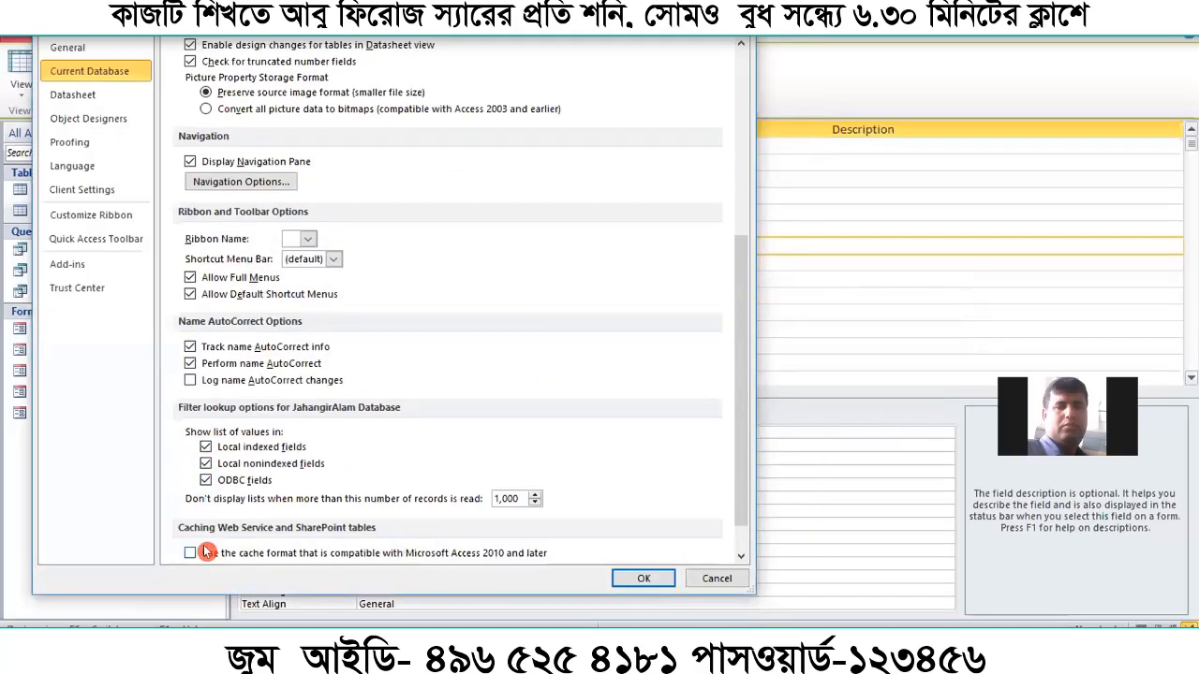
pyautogui.click(623, 578)
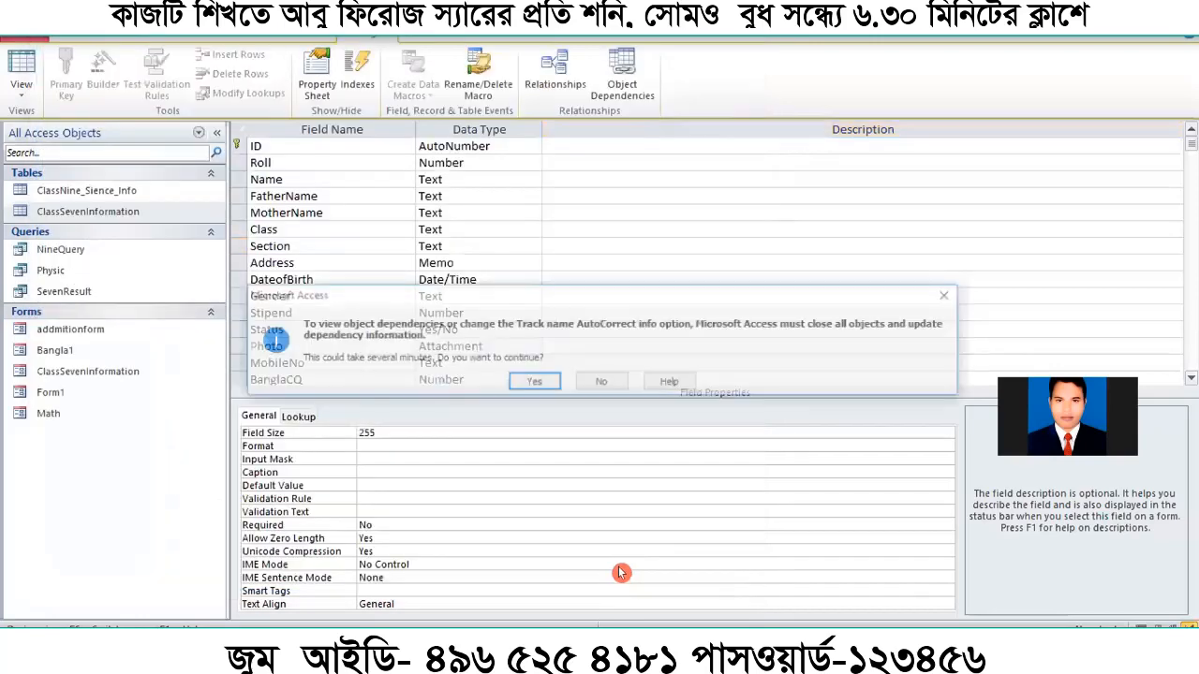
pyautogui.click(533, 380)
pyautogui.click(531, 374)
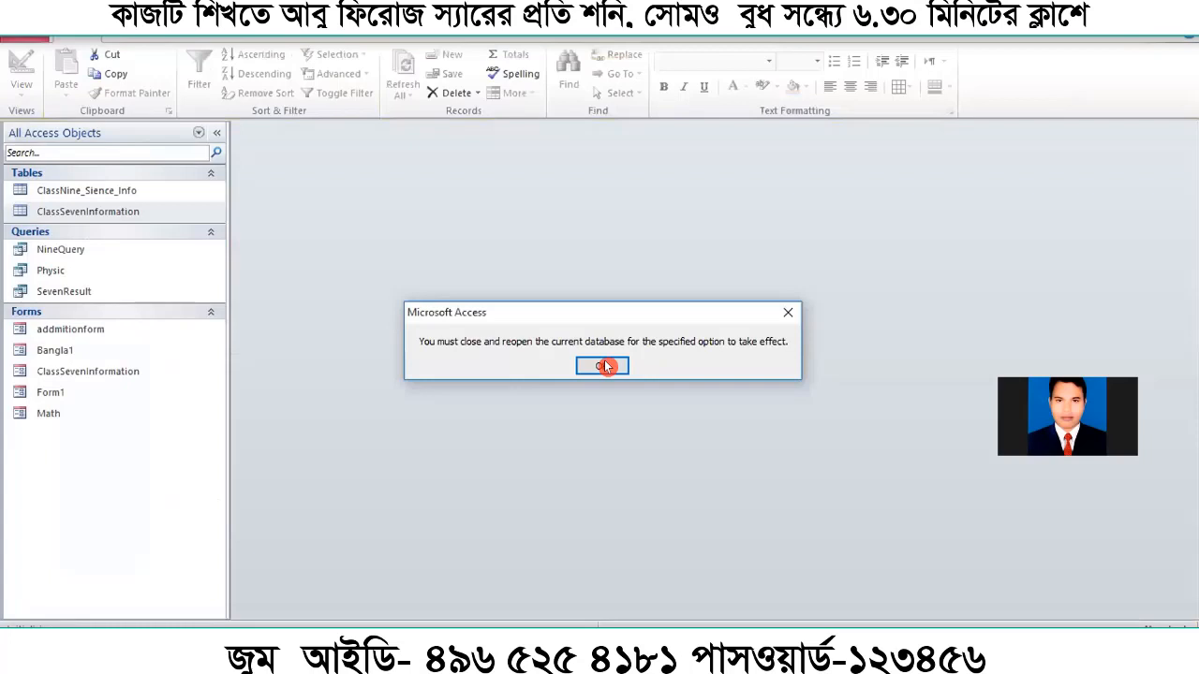
pyautogui.click(604, 366)
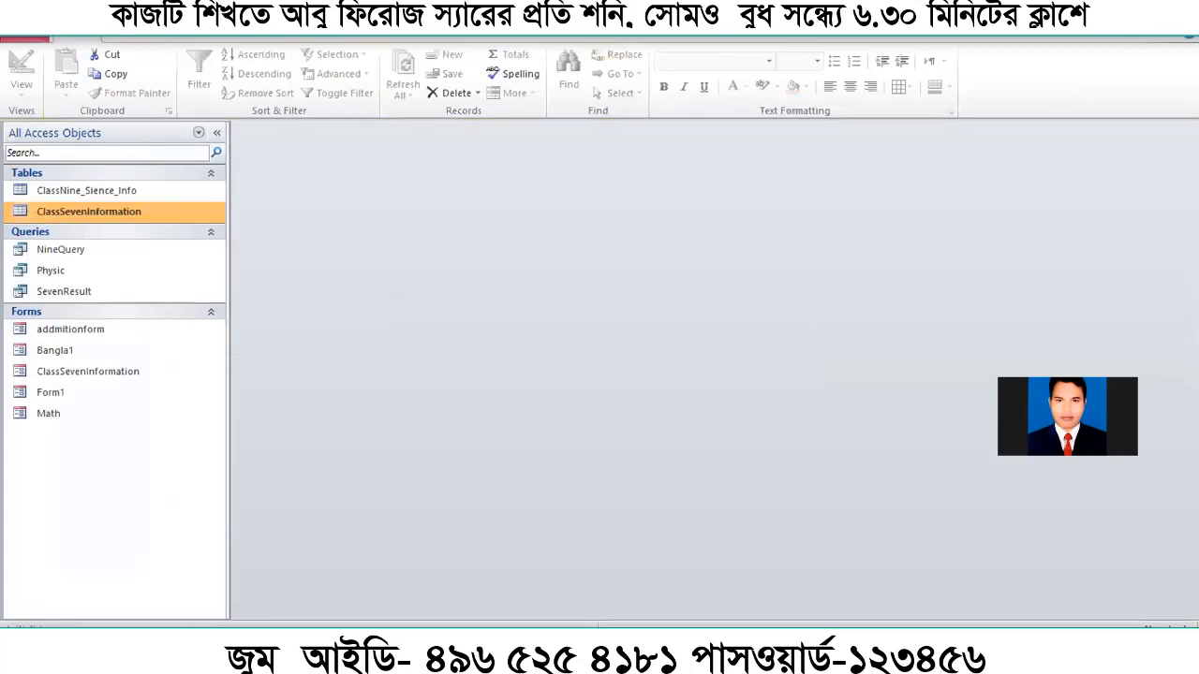
# Close Access, reopen the same database file from the Access folder on the desktop, and close the Form1 startup form
pyautogui.click(1180, 12)
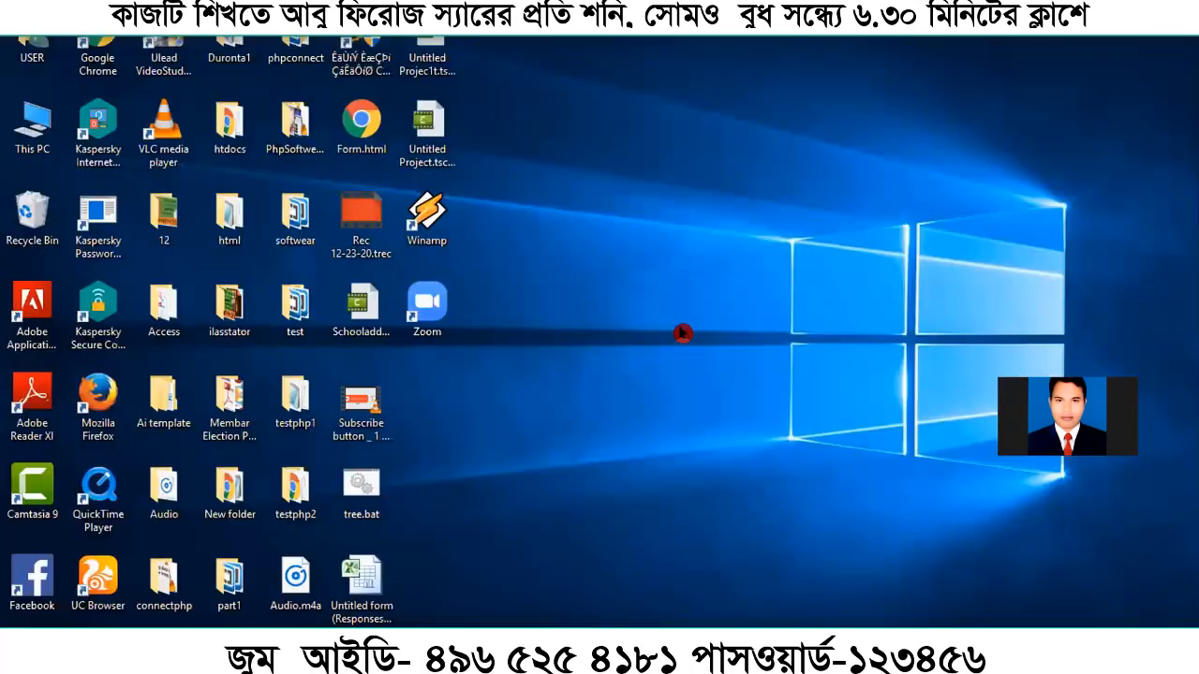
pyautogui.doubleClick(165, 305)
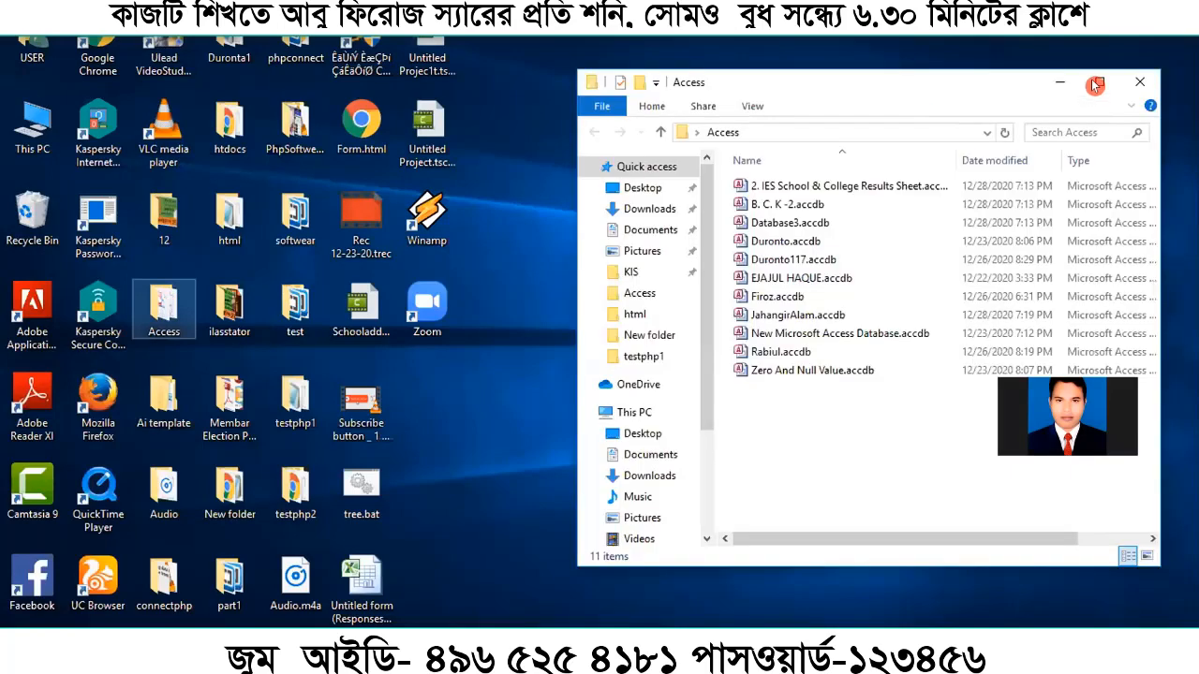
pyautogui.click(1095, 86)
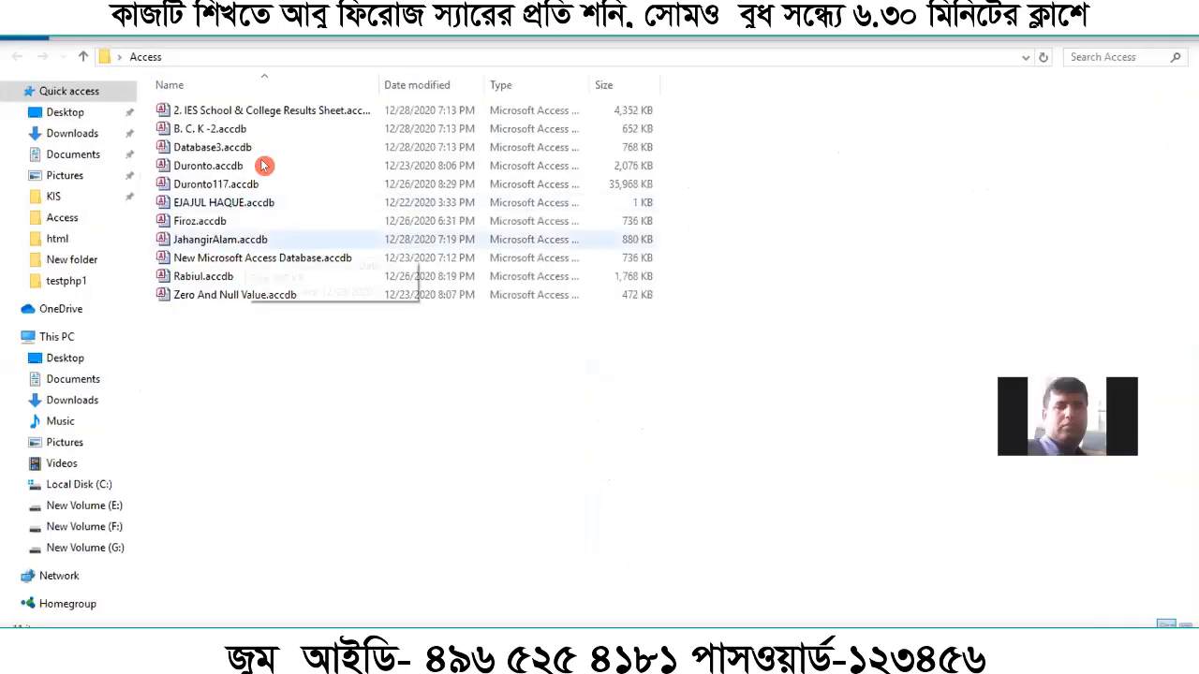
pyautogui.doubleClick(267, 237)
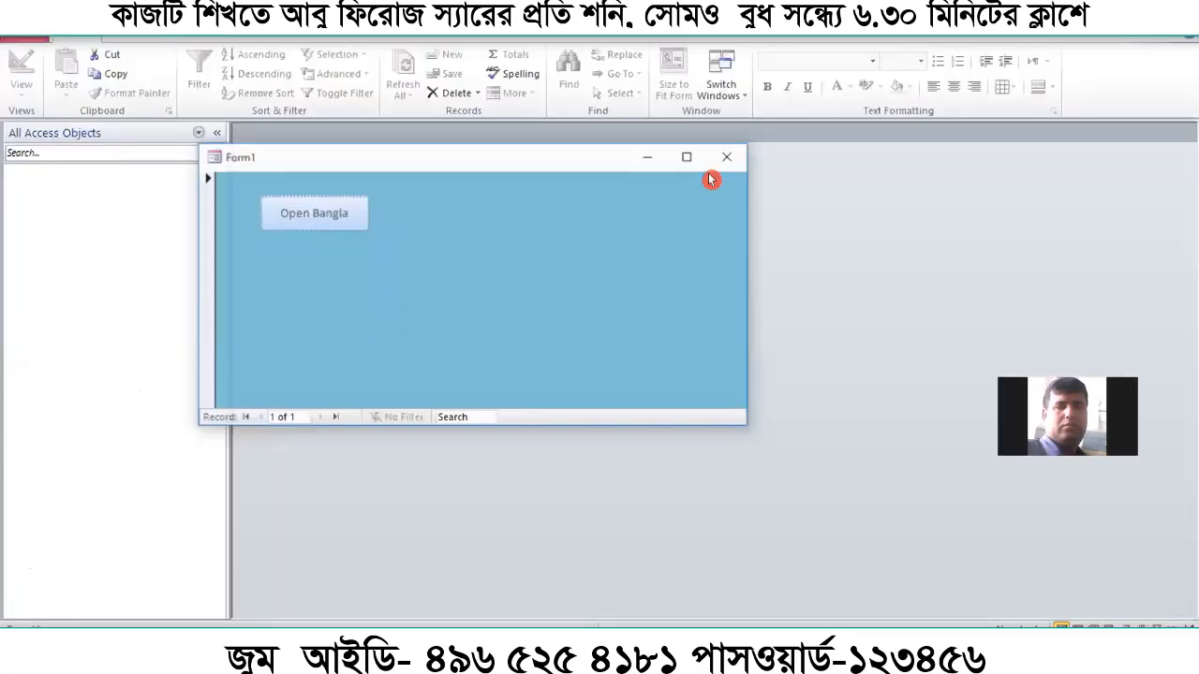
pyautogui.click(727, 156)
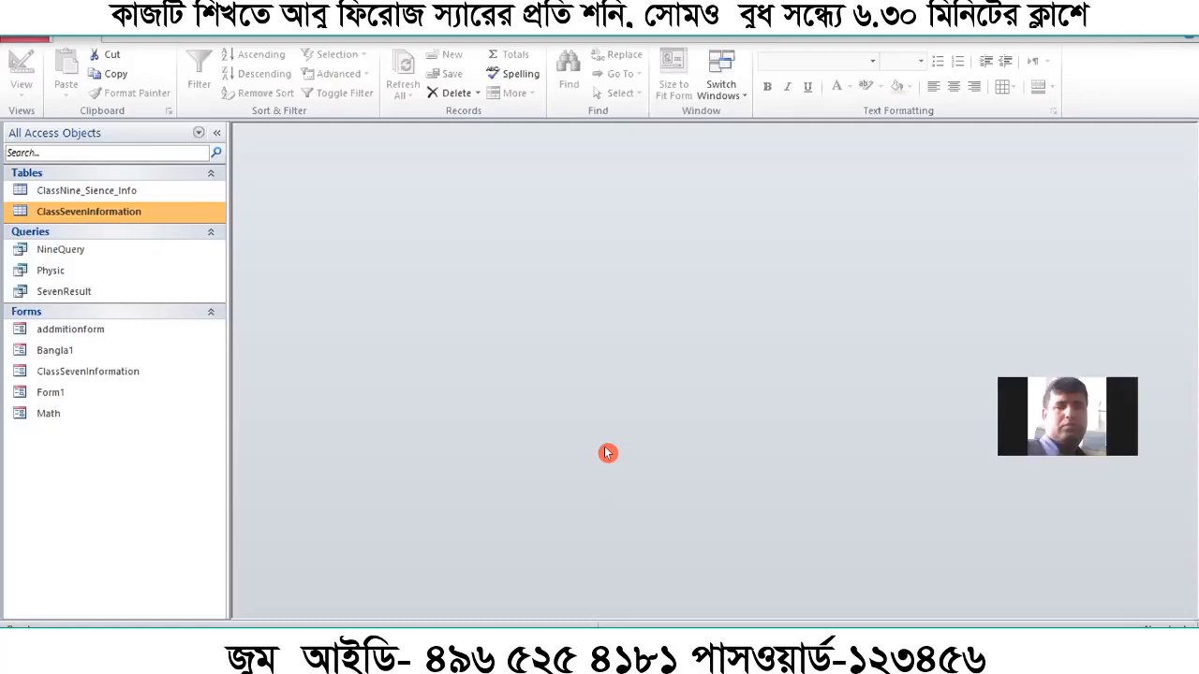
# Look at addmitionform in Design view and close it again
pyautogui.click(608, 459)
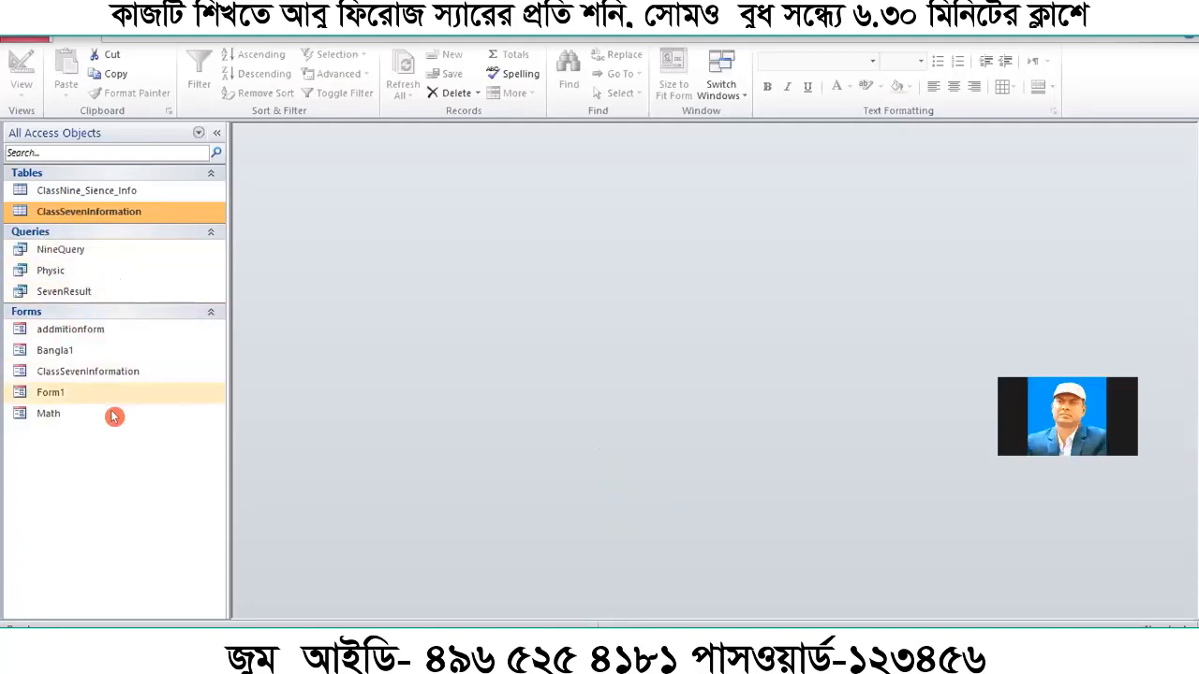
pyautogui.rightClick(137, 326)
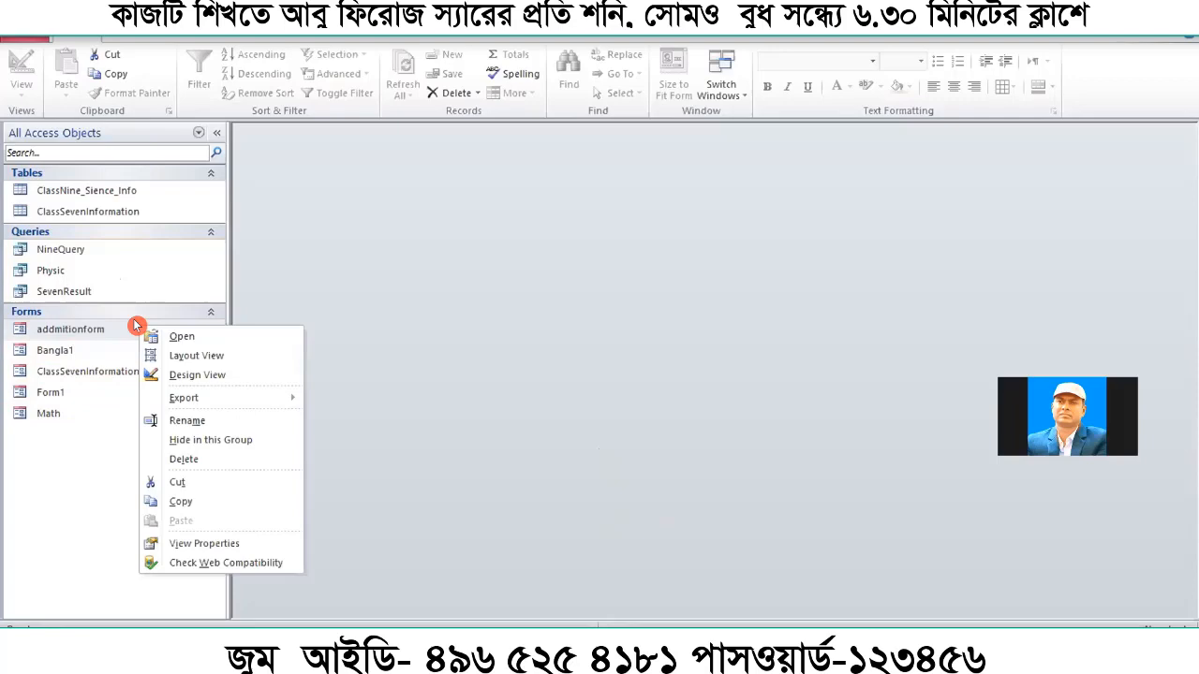
pyautogui.click(194, 375)
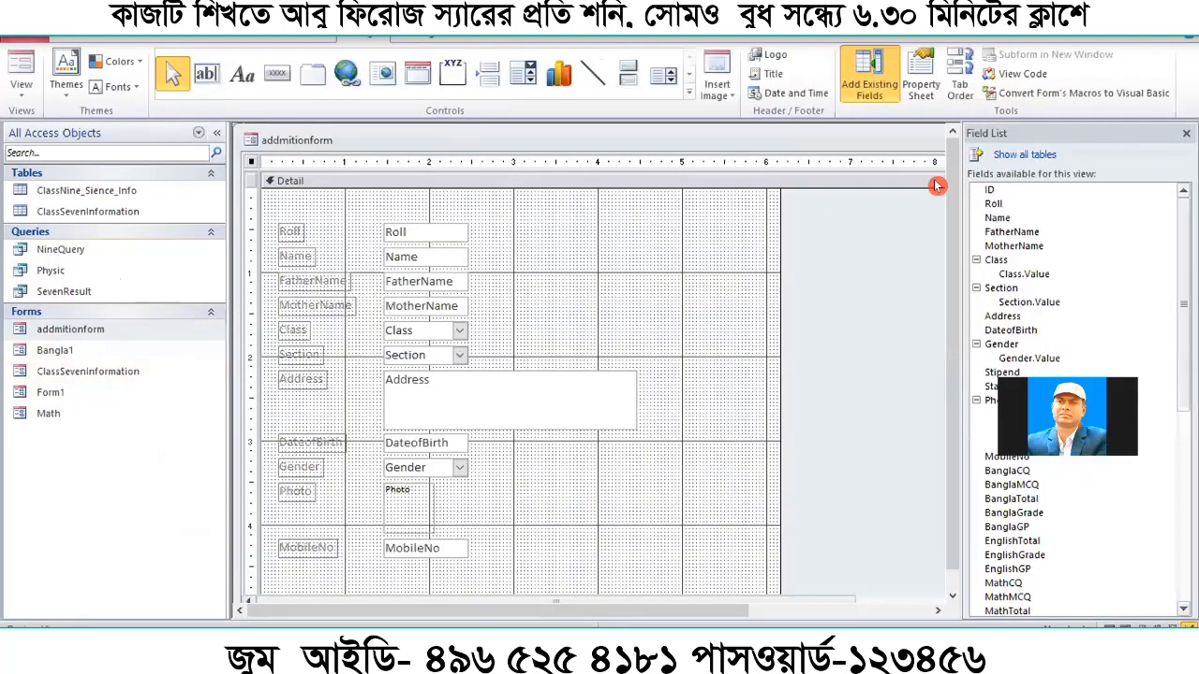
pyautogui.click(1186, 133)
pyautogui.click(1188, 139)
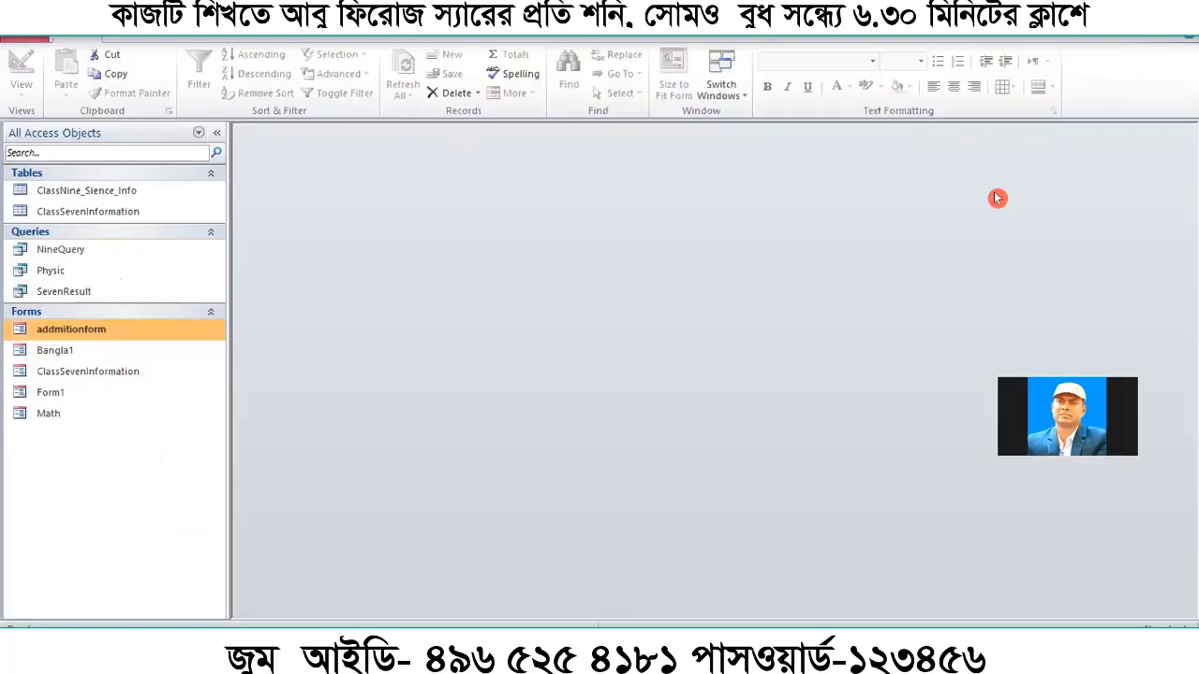
# Open the ClassSevenInformation table in Design view and start the Lookup Wizard for the Section field
pyautogui.rightClick(208, 211)
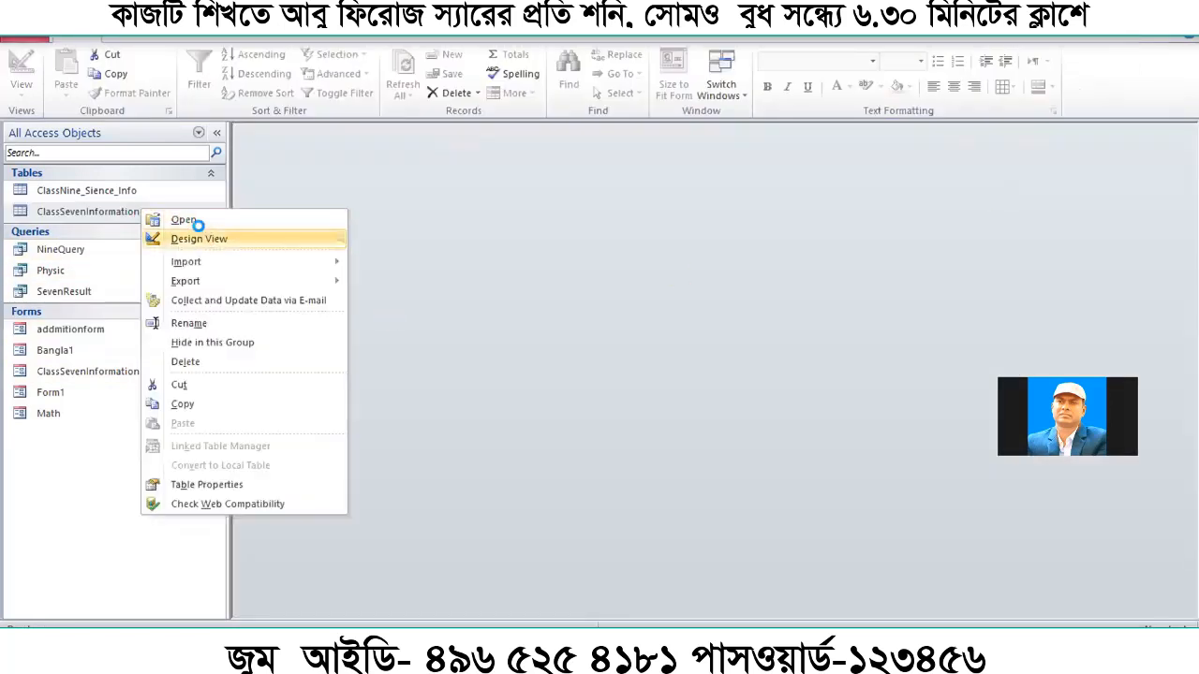
pyautogui.click(198, 238)
pyautogui.click(336, 303)
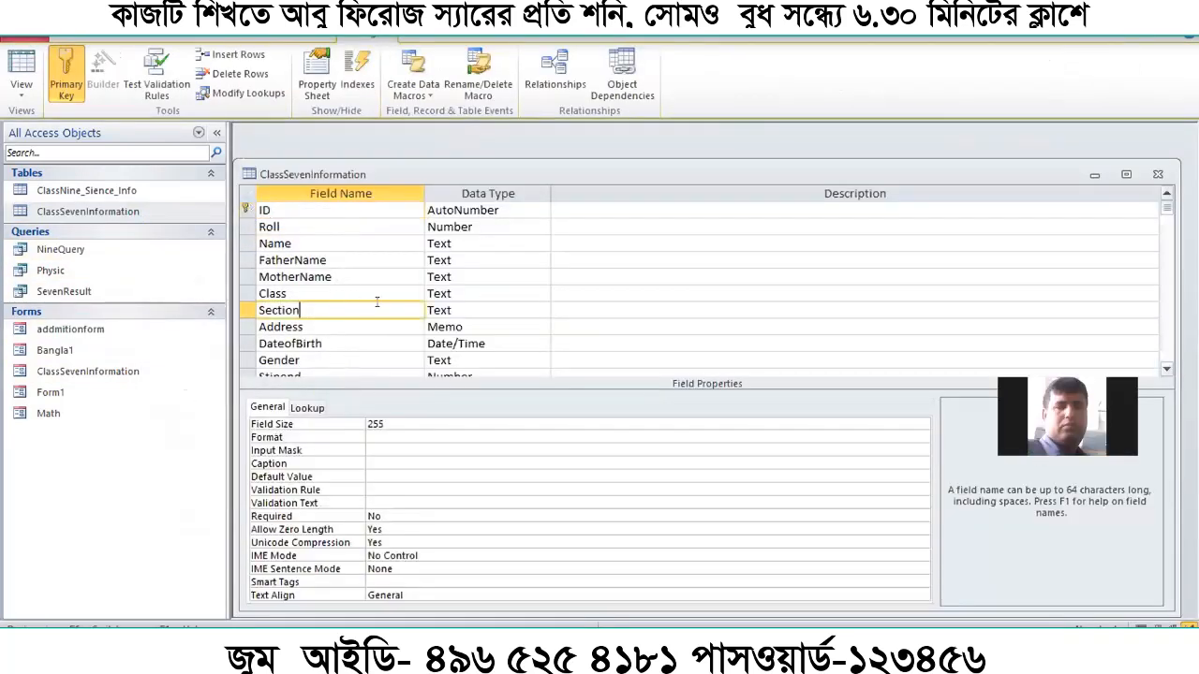
pyautogui.click(542, 311)
pyautogui.click(544, 311)
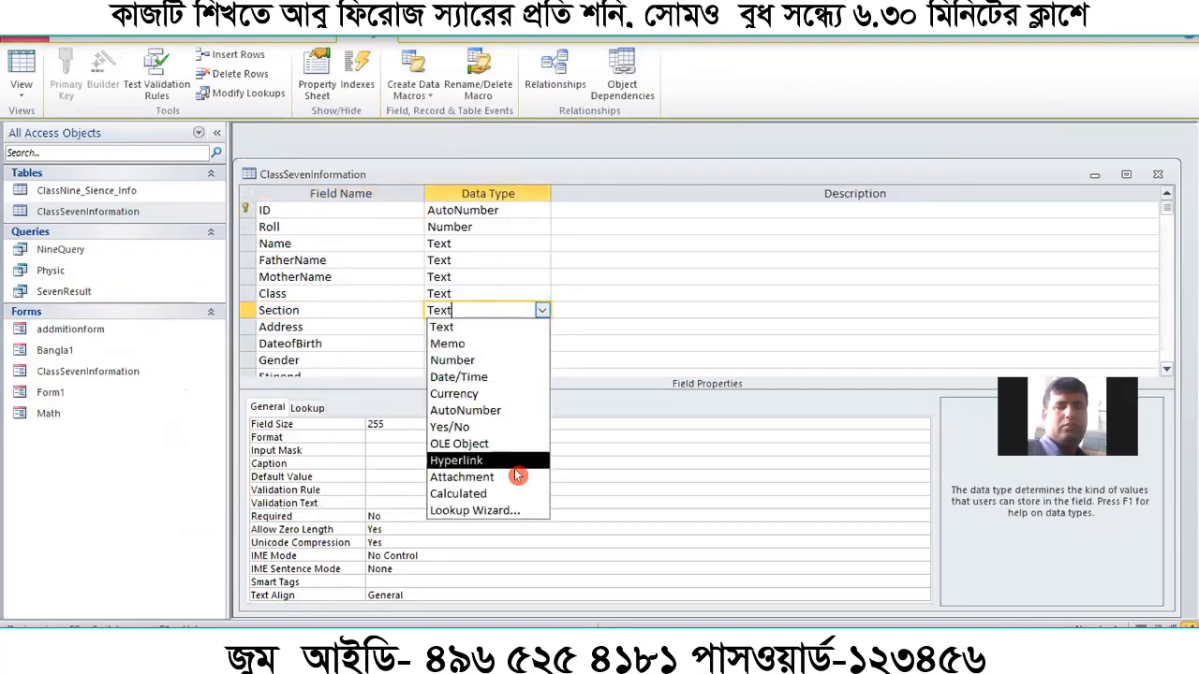
pyautogui.click(505, 506)
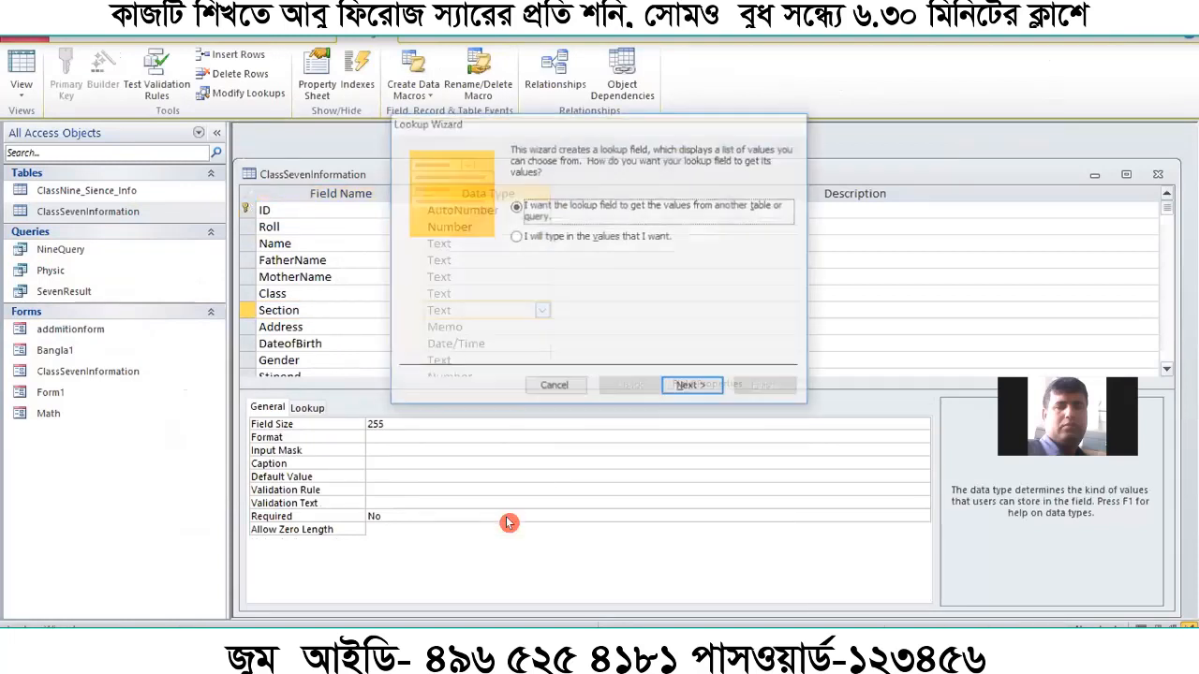
# Define the Section lookup with the typed-in values A and B, allow multiple values, and finish the wizard
pyautogui.click(517, 238)
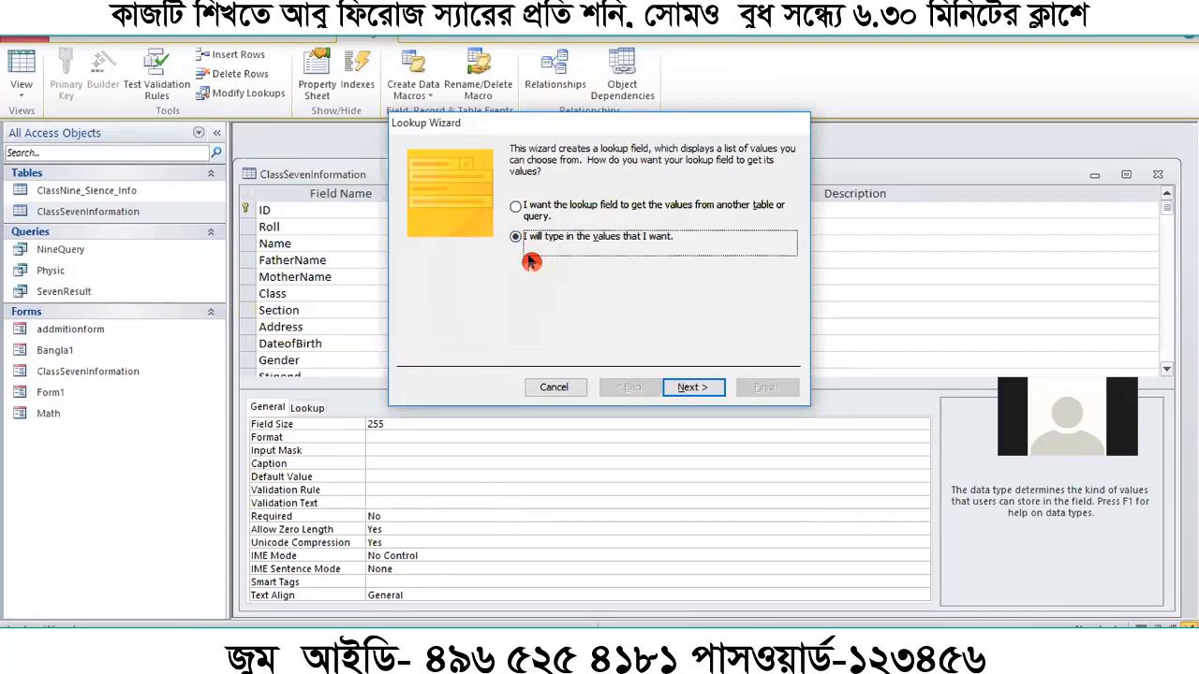
pyautogui.click(672, 384)
pyautogui.click(476, 250)
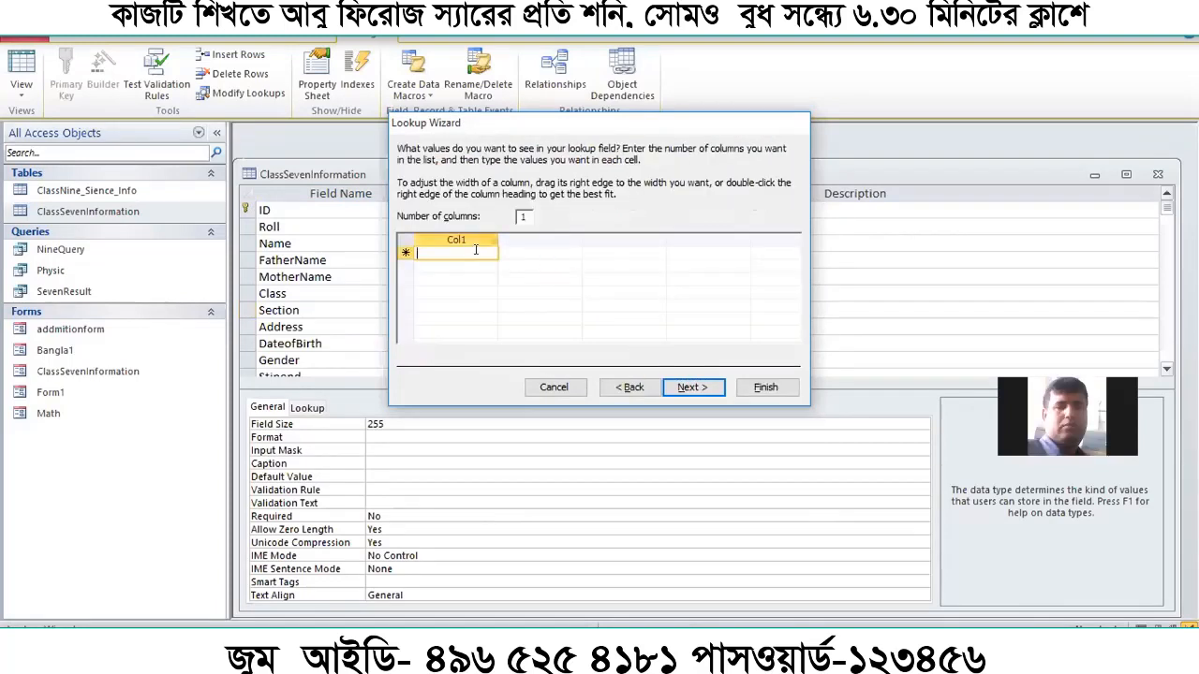
pyautogui.write('A')
pyautogui.click(475, 263)
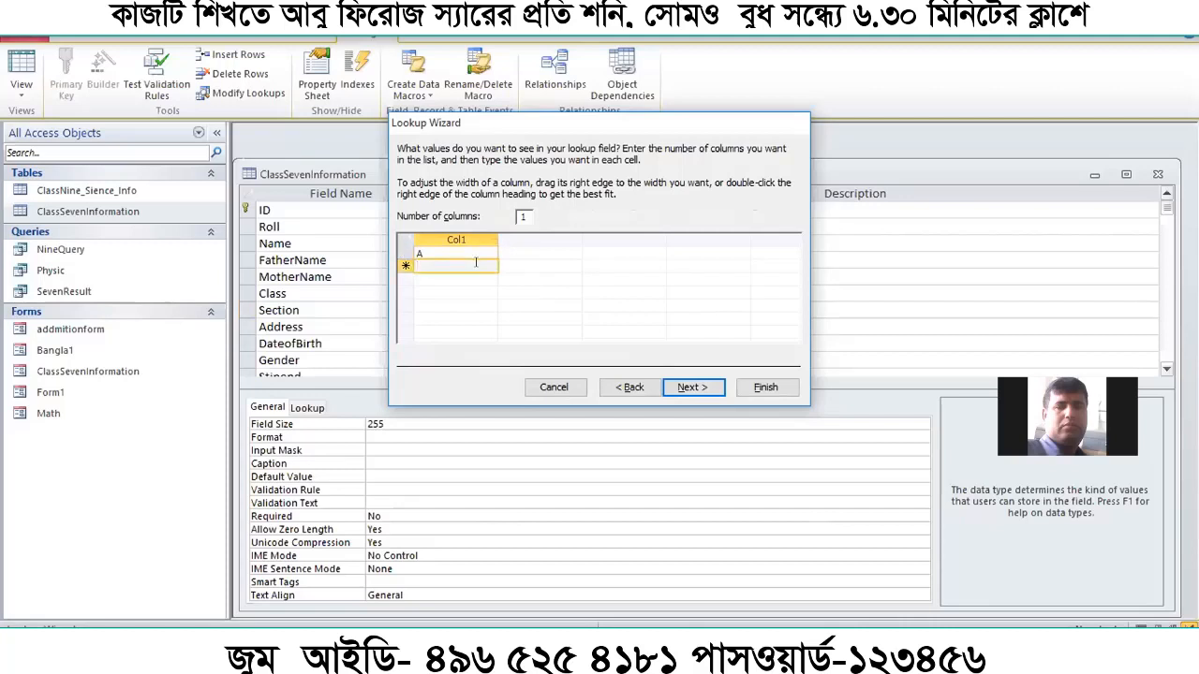
pyautogui.write('B')
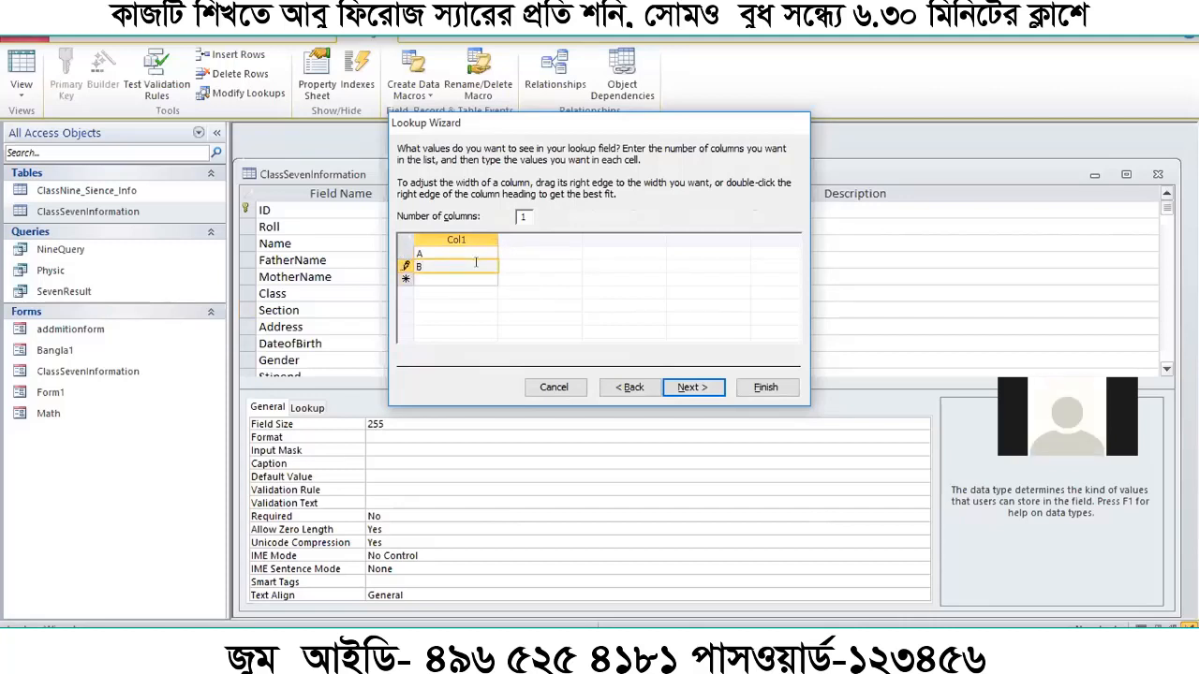
pyautogui.click(691, 387)
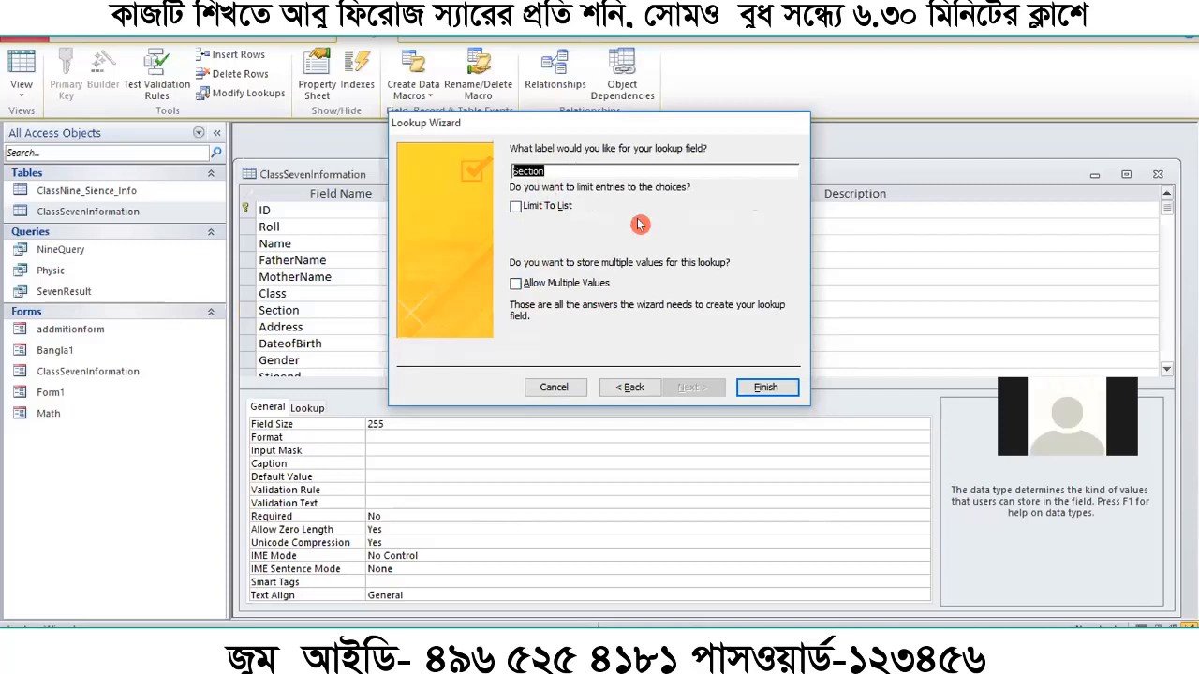
pyautogui.click(764, 387)
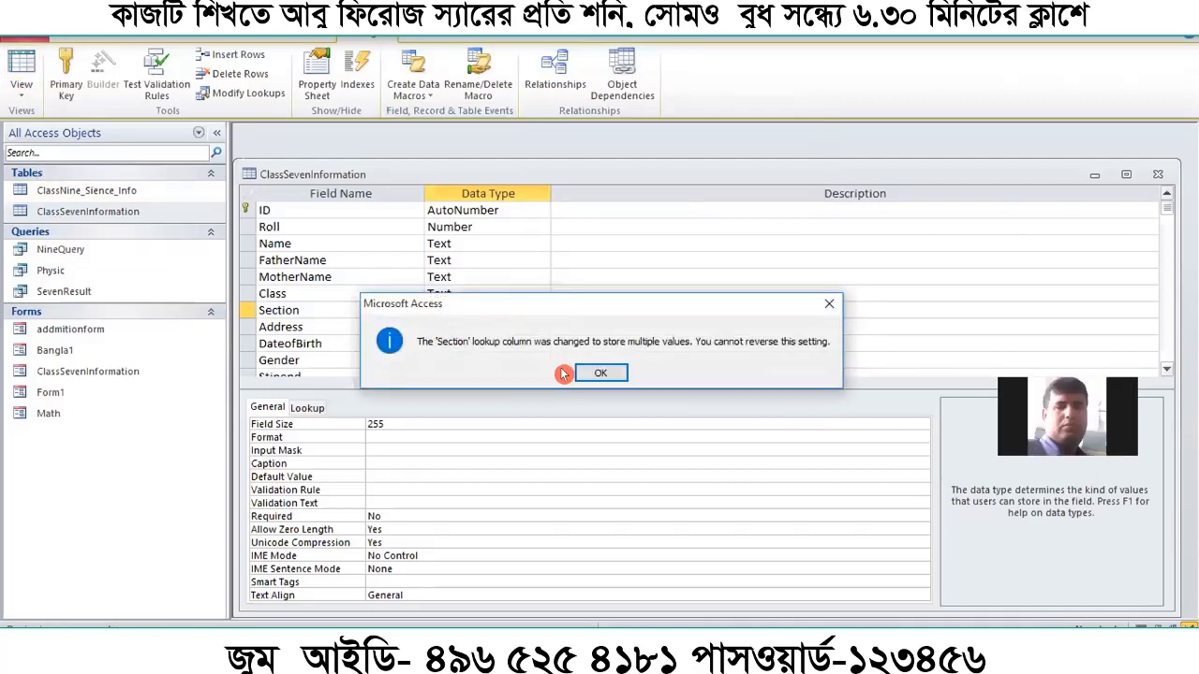
pyautogui.click(576, 373)
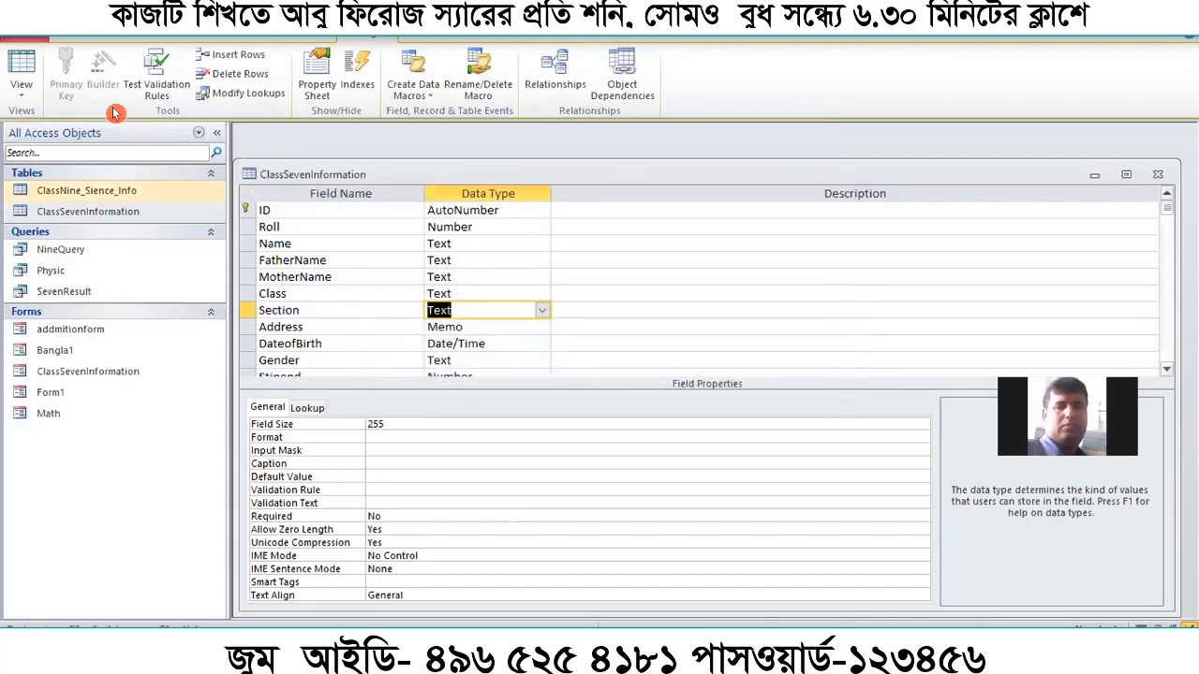
# Save the table, switch to Datasheet view, and inspect the Section choices in the first record
pyautogui.click(25, 66)
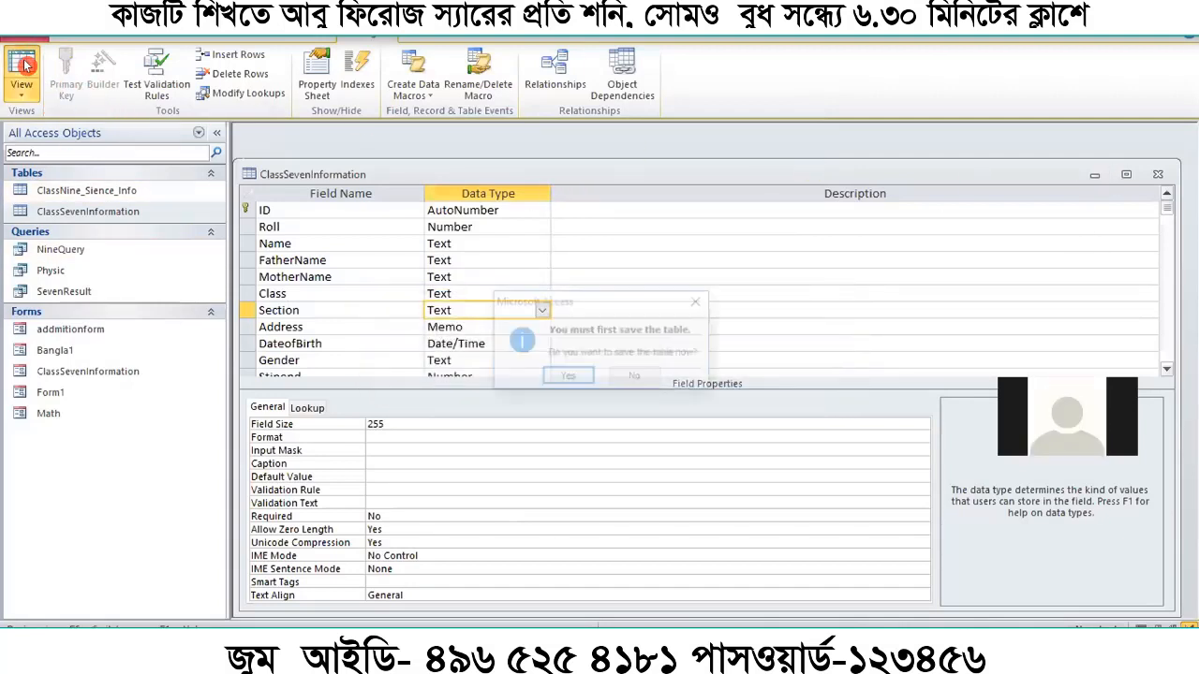
pyautogui.click(562, 375)
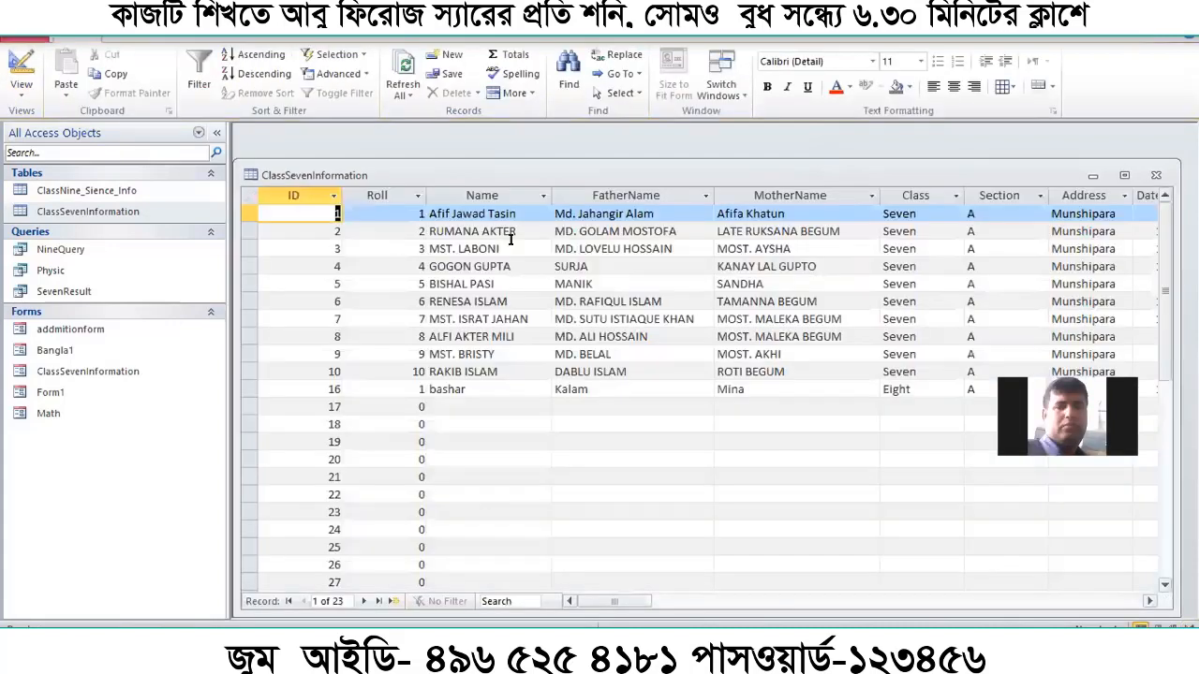
pyautogui.click(1037, 214)
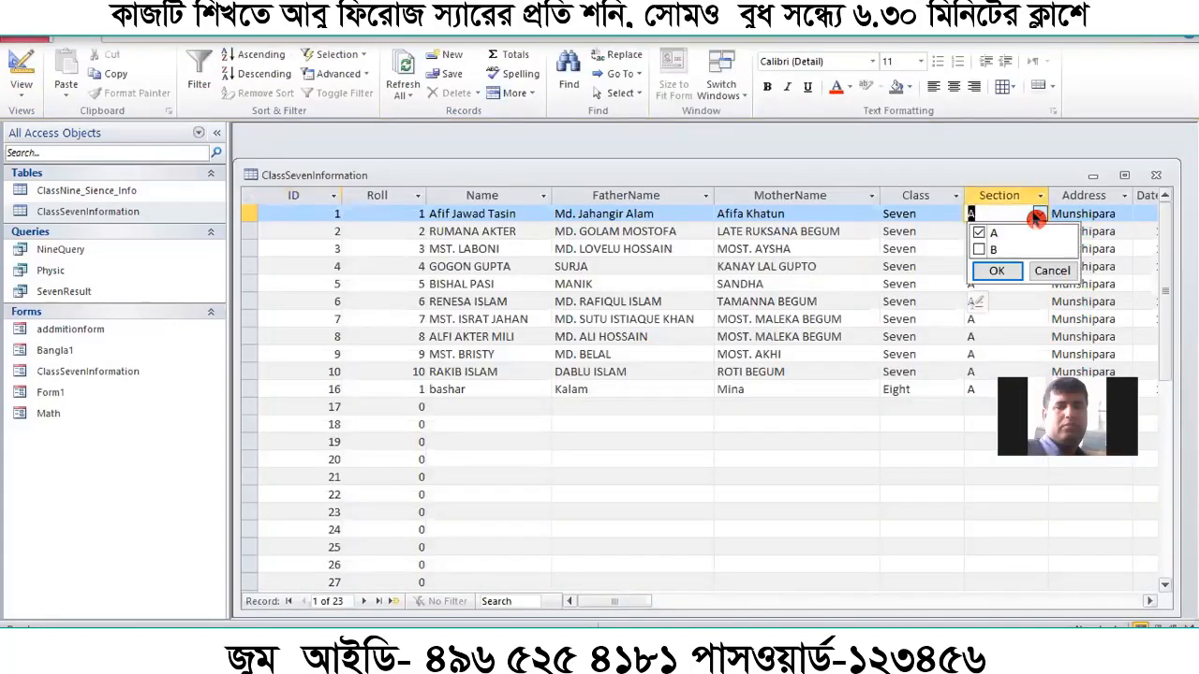
pyautogui.click(1047, 272)
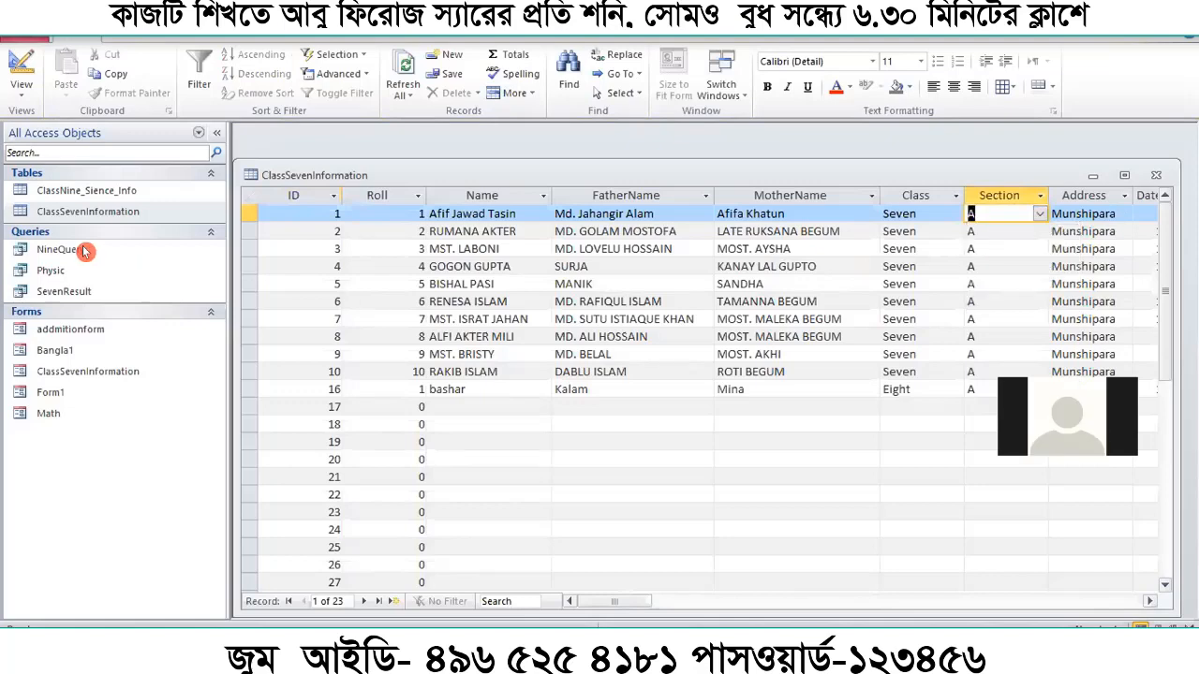
# Close the table's datasheet and reopen ClassSevenInformation in Design view
pyautogui.click(1155, 170)
pyautogui.rightClick(123, 213)
pyautogui.click(167, 246)
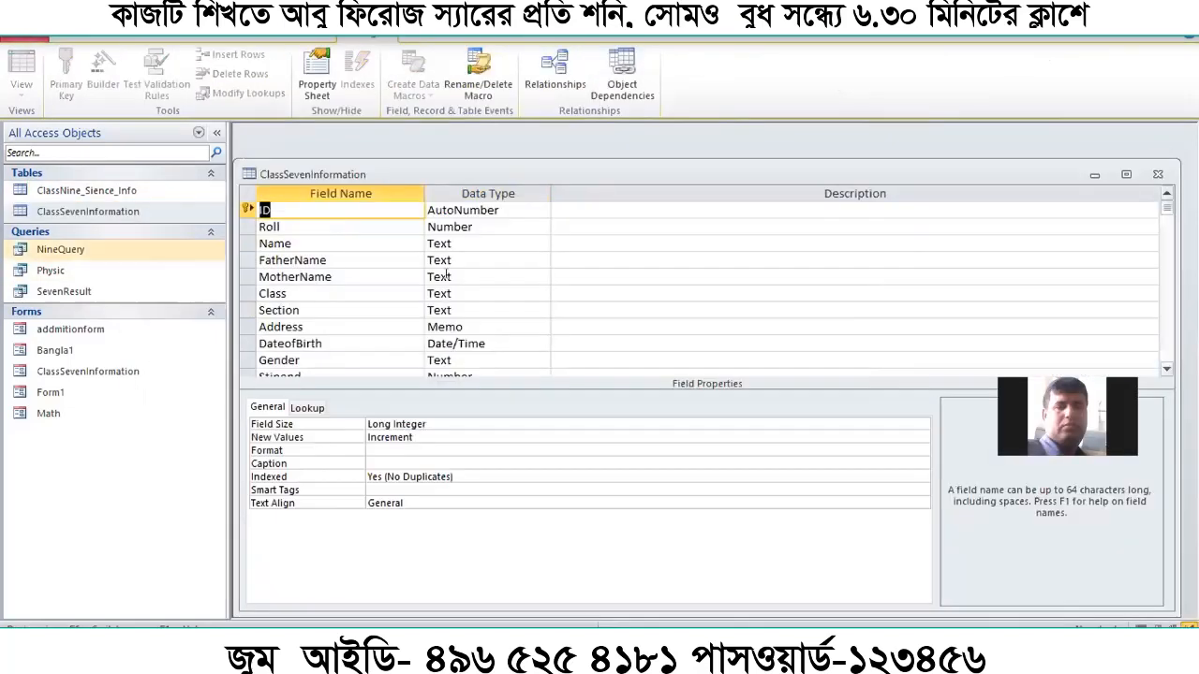
# Start the Lookup Wizard for the Section field and choose to type in the lookup values
pyautogui.click(459, 310)
pyautogui.click(542, 310)
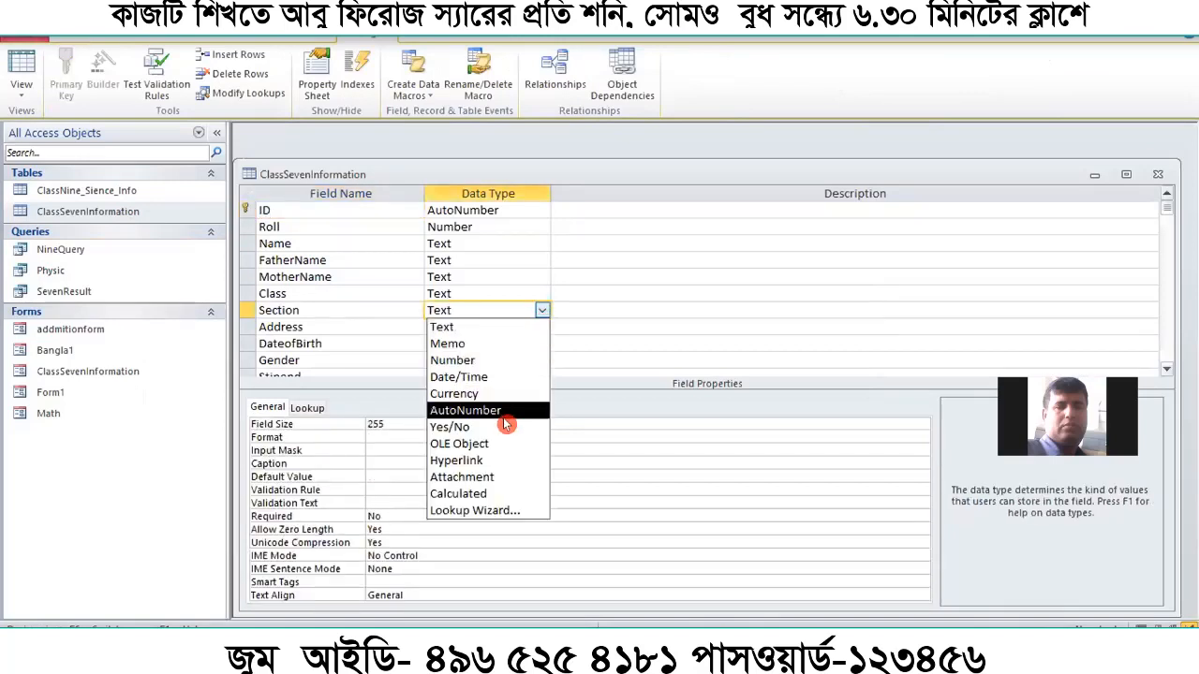
pyautogui.click(488, 510)
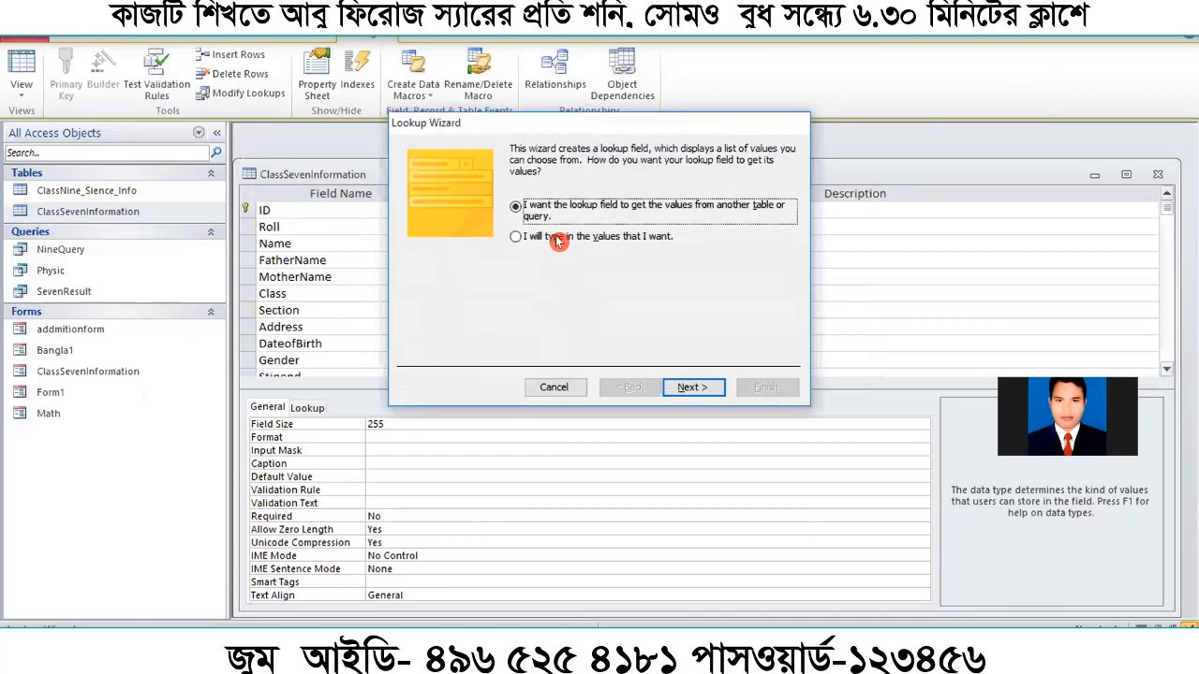
pyautogui.click(553, 239)
pyautogui.click(688, 389)
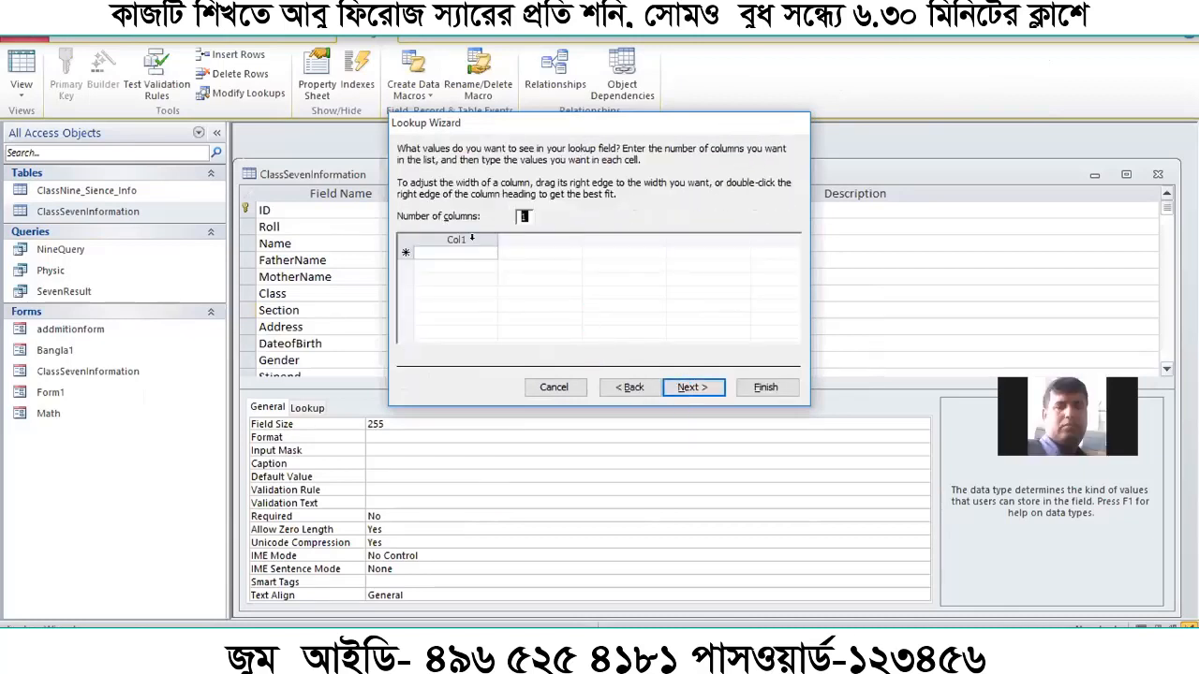
# Enter a and b as the Section lookup values, leave Limit To List and Allow Multiple Values off, and finish the wizard
pyautogui.click(469, 251)
pyautogui.write('a')
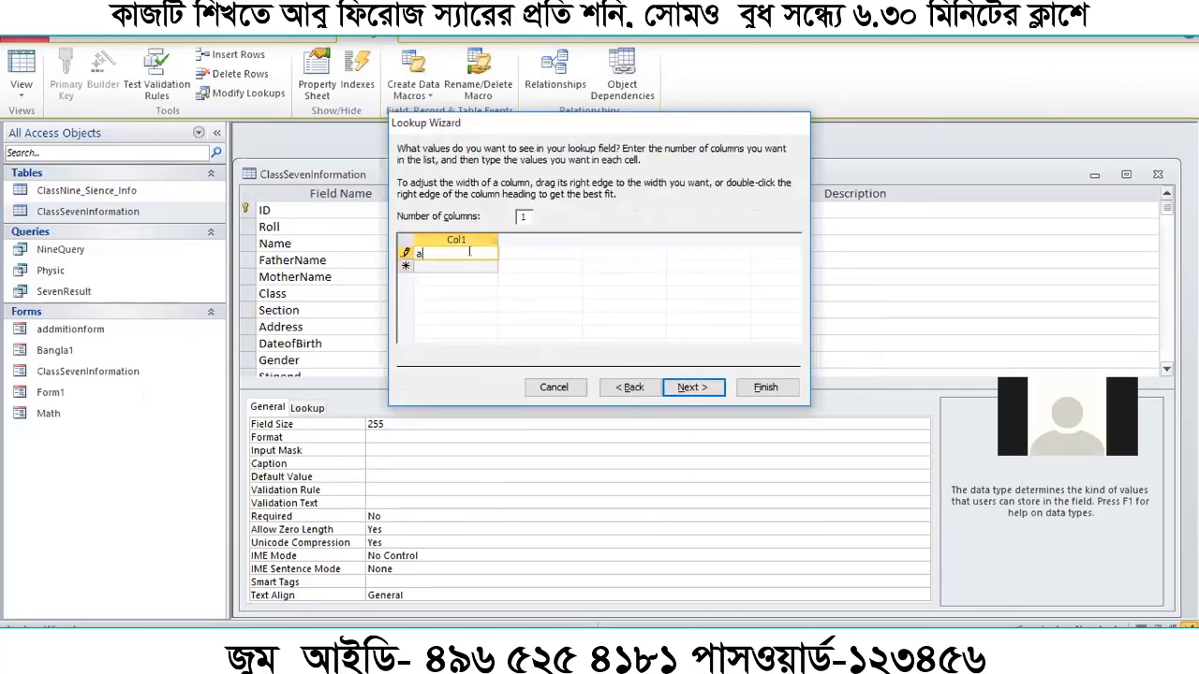
pyautogui.press('Return')
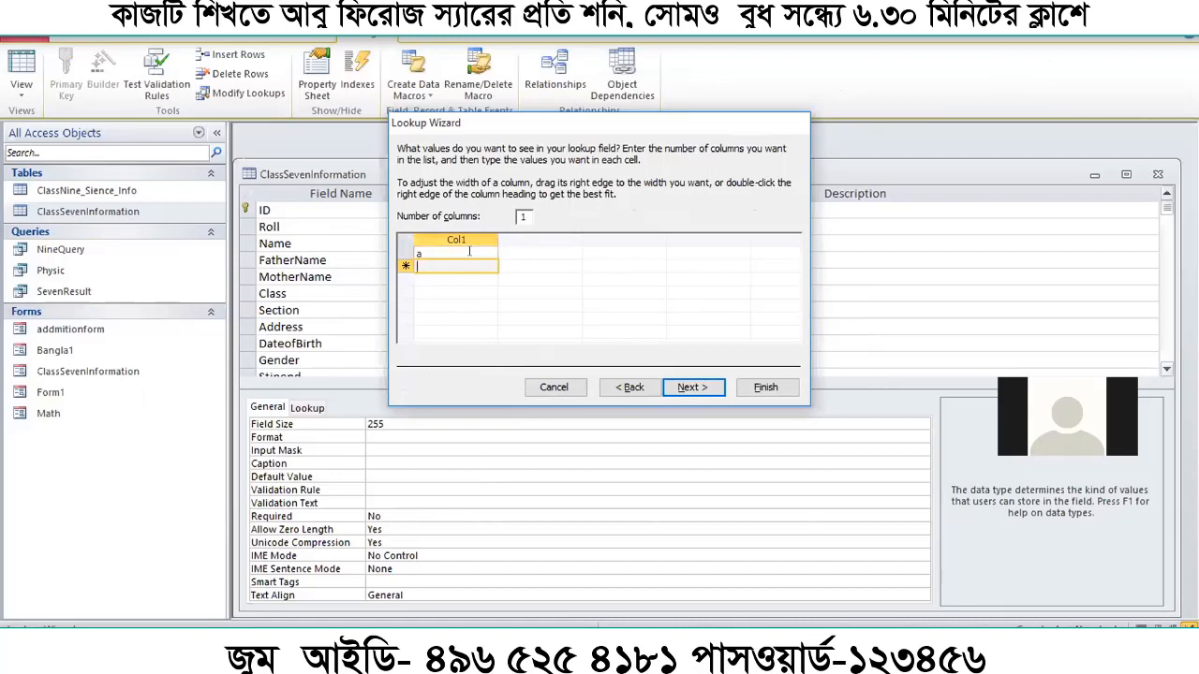
pyautogui.write('b')
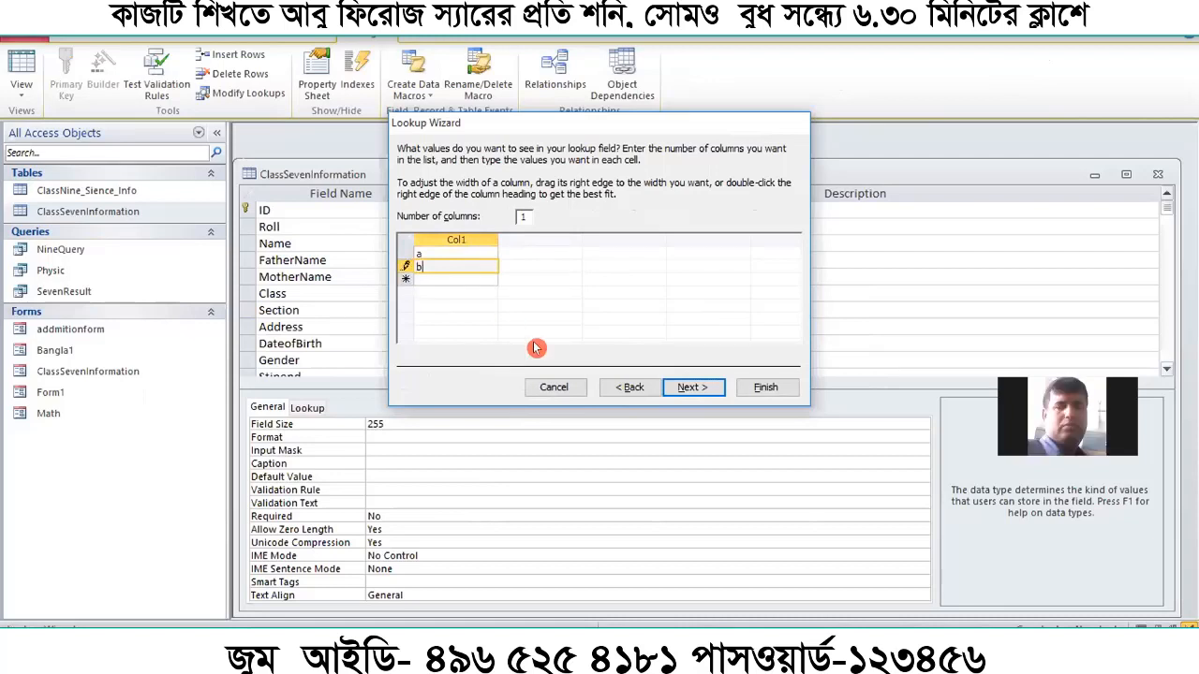
pyautogui.click(691, 388)
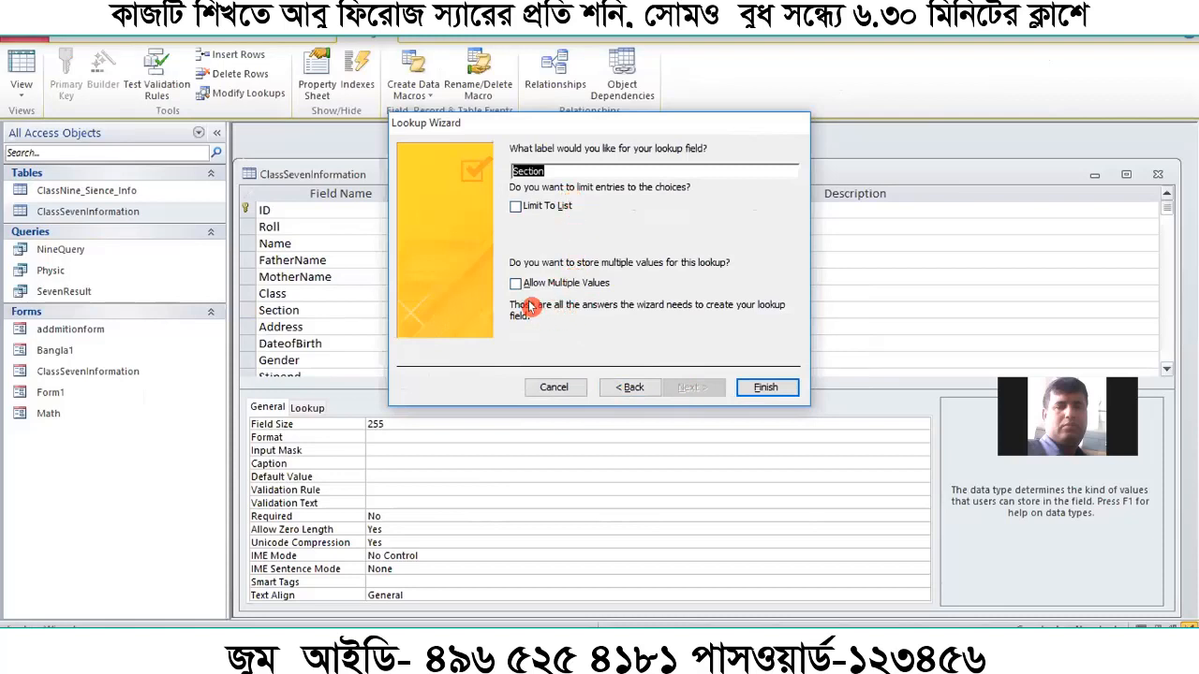
pyautogui.click(522, 220)
pyautogui.click(521, 220)
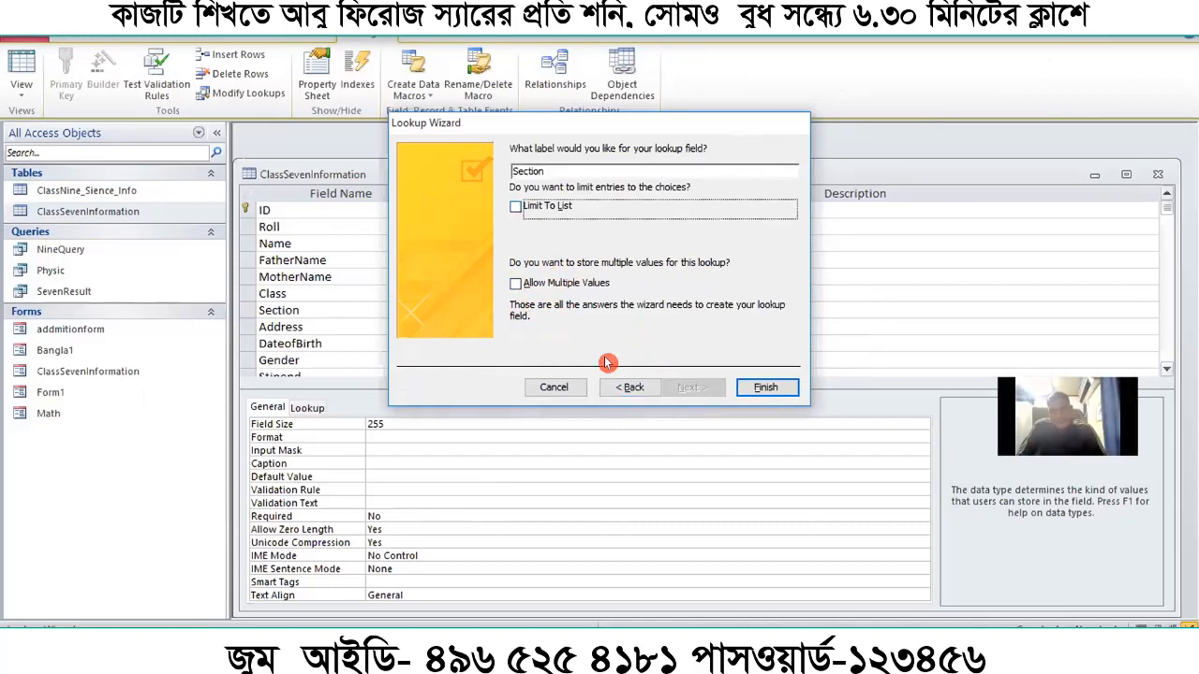
pyautogui.click(763, 388)
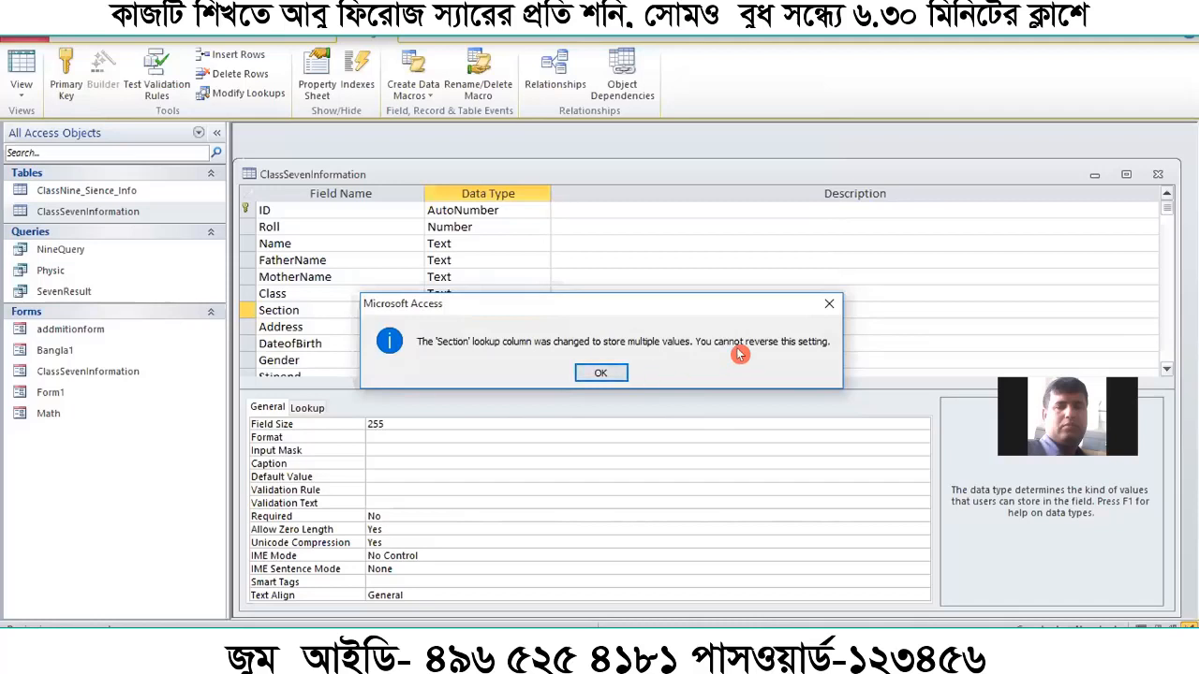
pyautogui.click(604, 374)
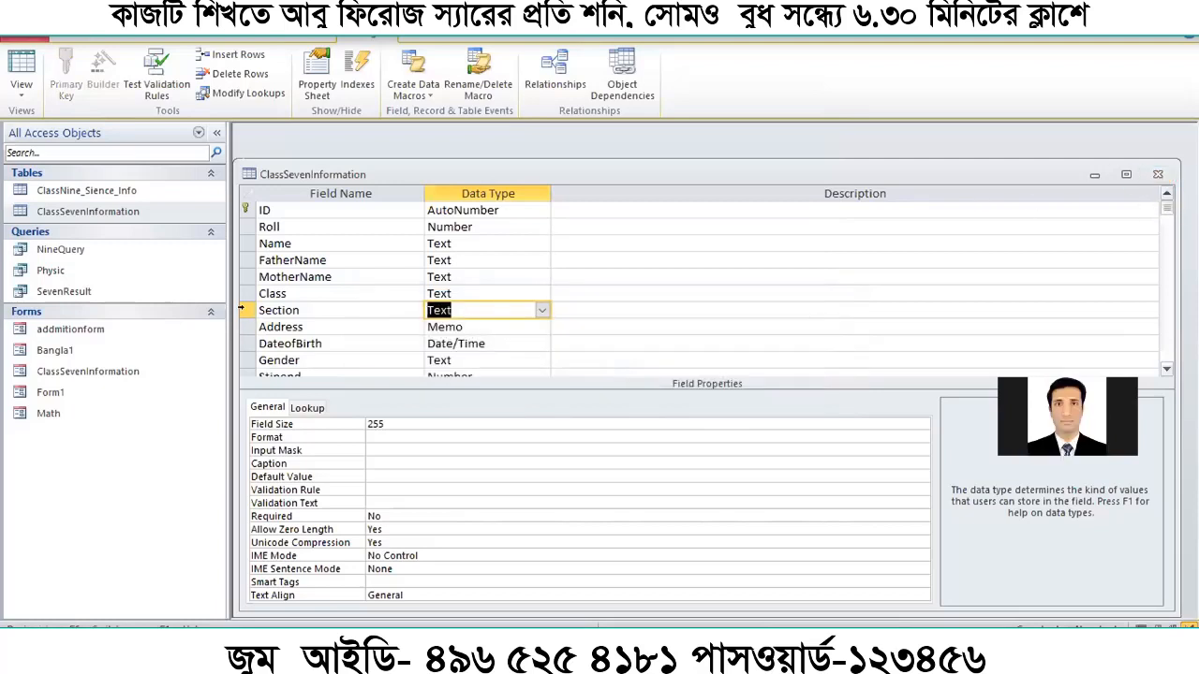
# Close the ClassSevenInformation table design and open the addmitionform form in Design view
pyautogui.click(244, 310)
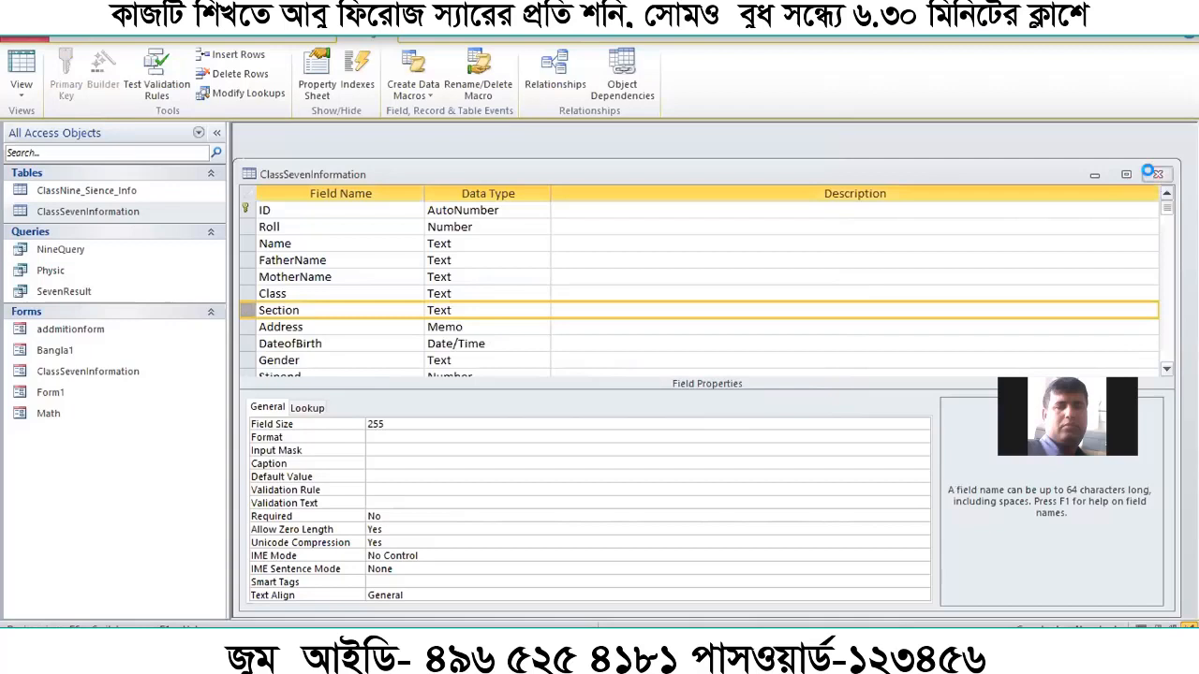
pyautogui.click(1157, 174)
pyautogui.click(536, 371)
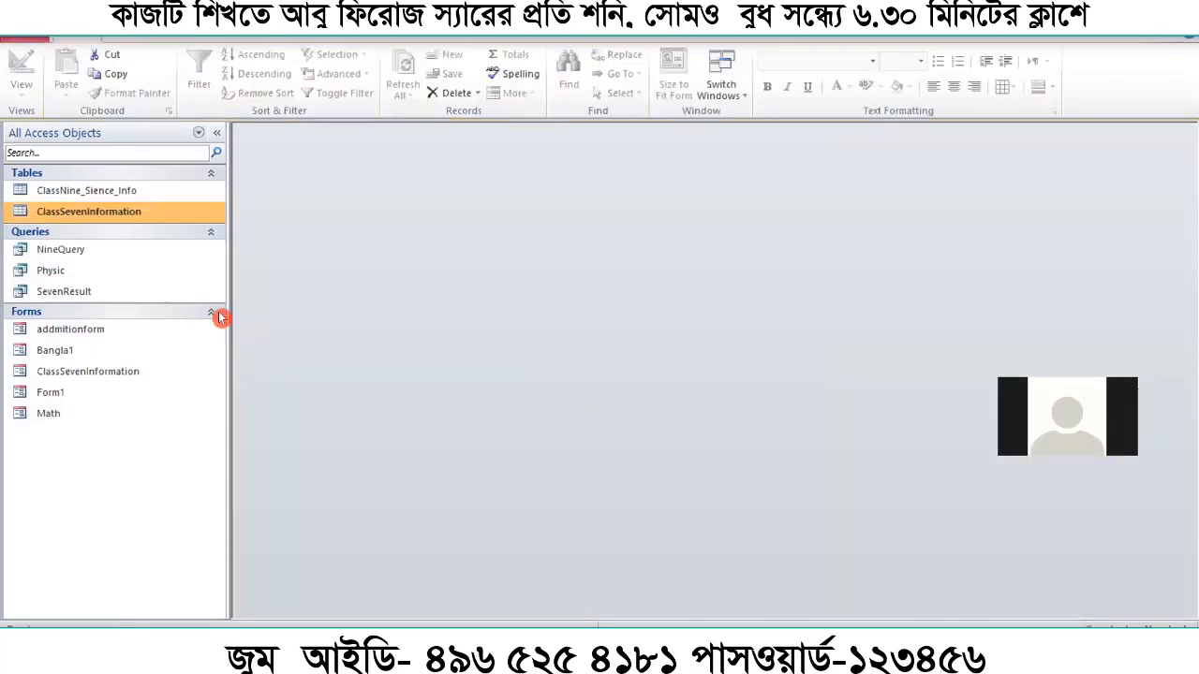
pyautogui.click(80, 327)
pyautogui.rightClick(79, 327)
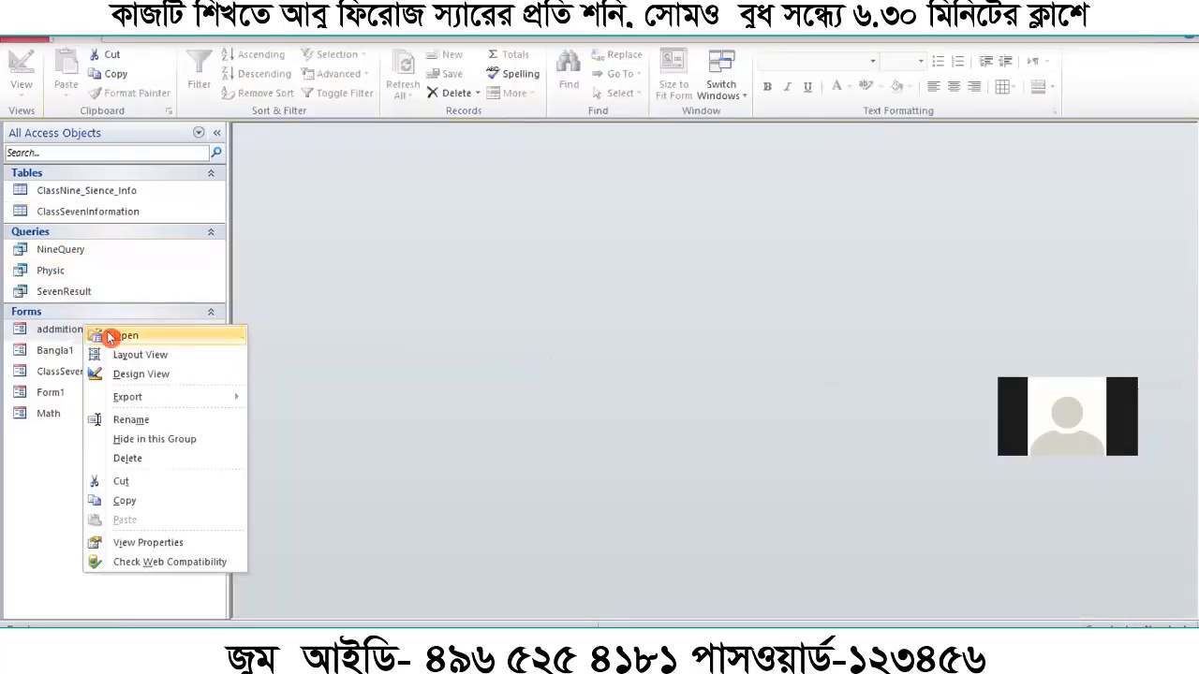
pyautogui.click(109, 370)
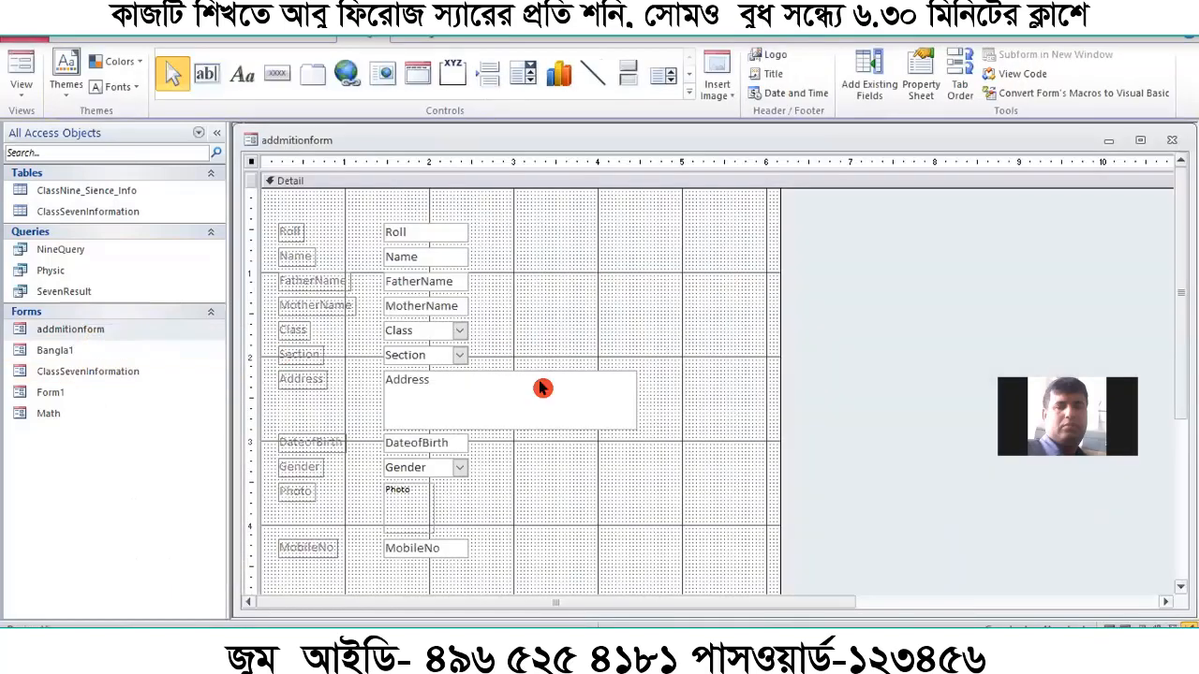
# Switch addmitionform to Form view and inspect the Gender choices in the first record
pyautogui.click(21, 70)
pyautogui.click(454, 433)
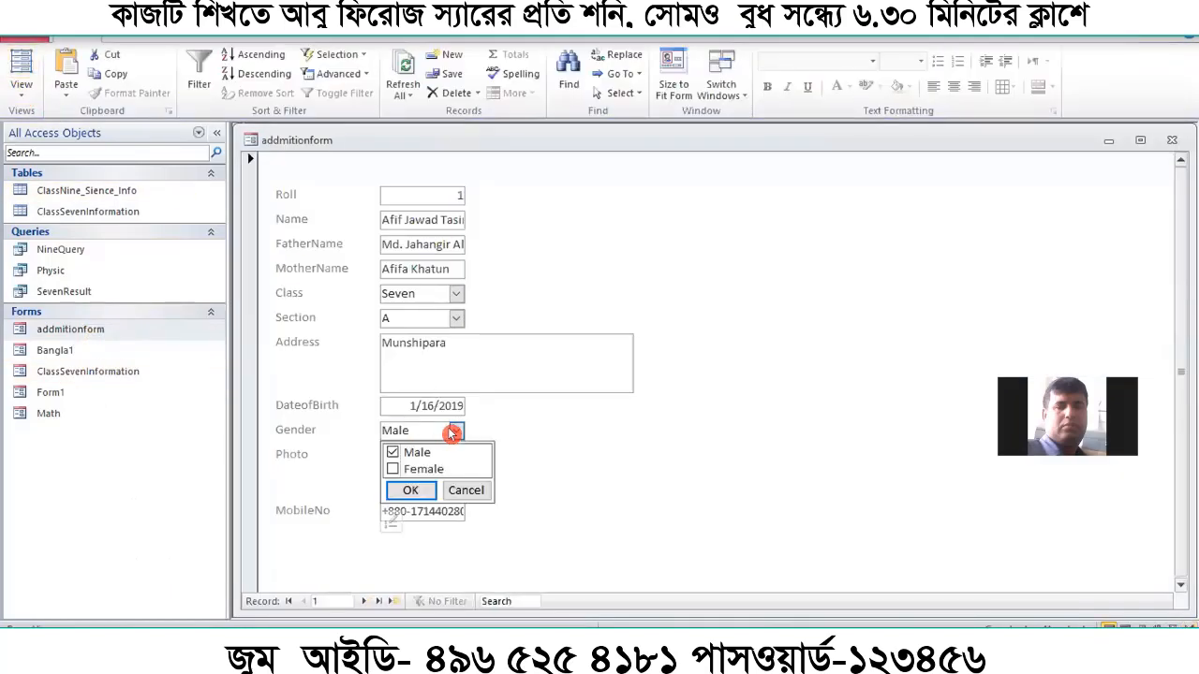
pyautogui.click(578, 433)
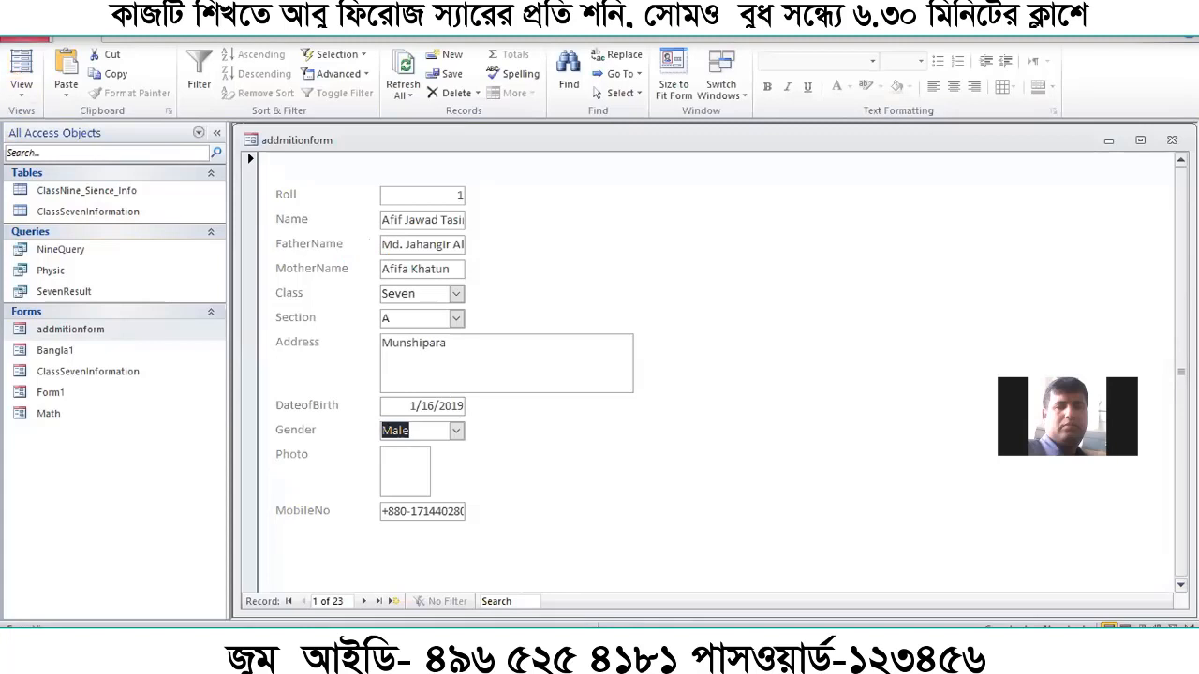
# Open the ClassSevenInformation datasheet, review the record with ID 16, and close the table
pyautogui.doubleClick(128, 210)
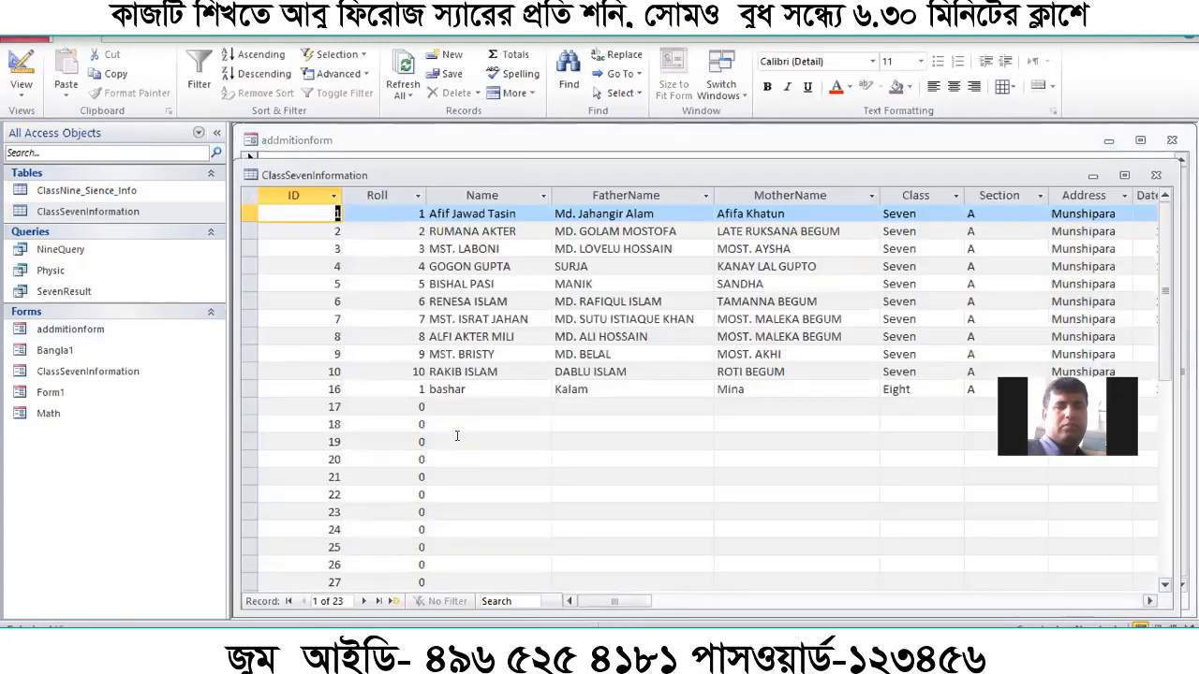
pyautogui.click(613, 386)
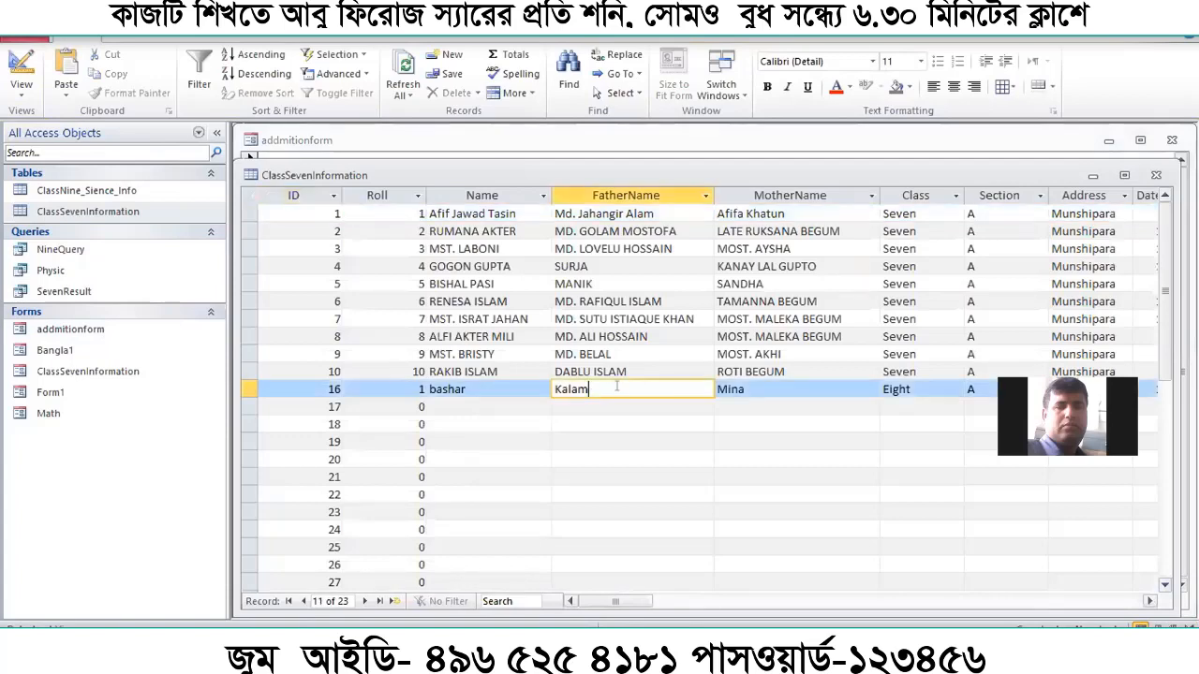
pyautogui.click(754, 387)
pyautogui.moveTo(891, 386); pyautogui.dragTo(935, 384)
pyautogui.moveTo(609, 604); pyautogui.dragTo(465, 602)
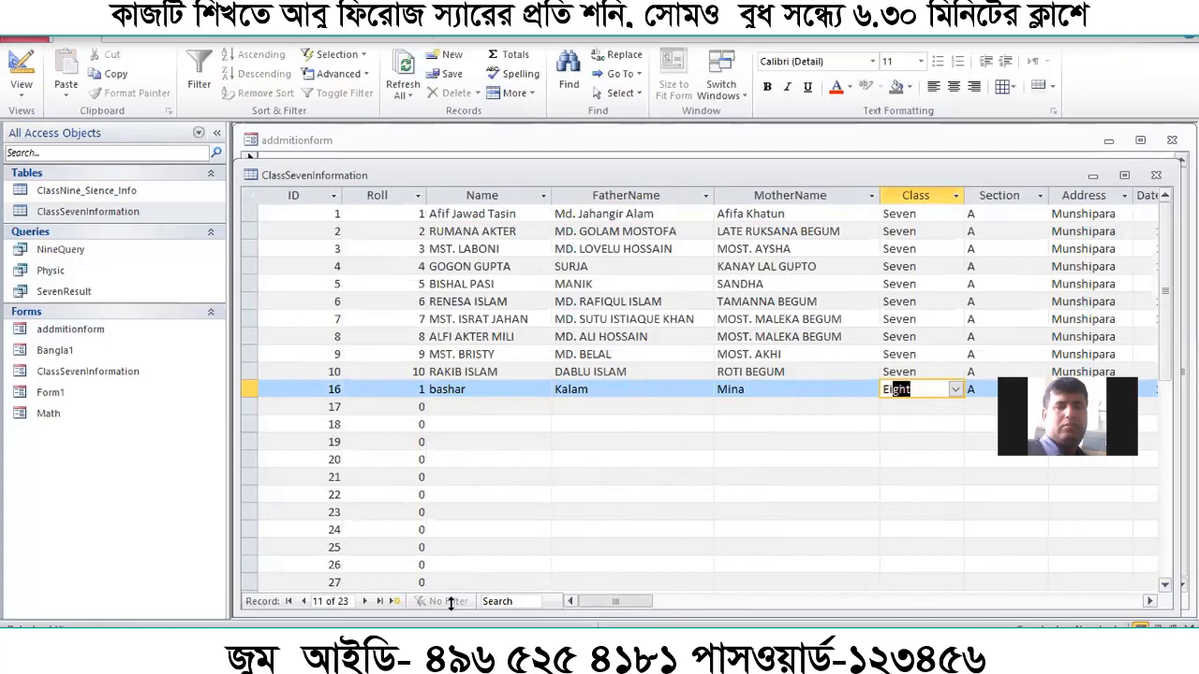
pyautogui.moveTo(333, 175); pyautogui.dragTo(223, 339)
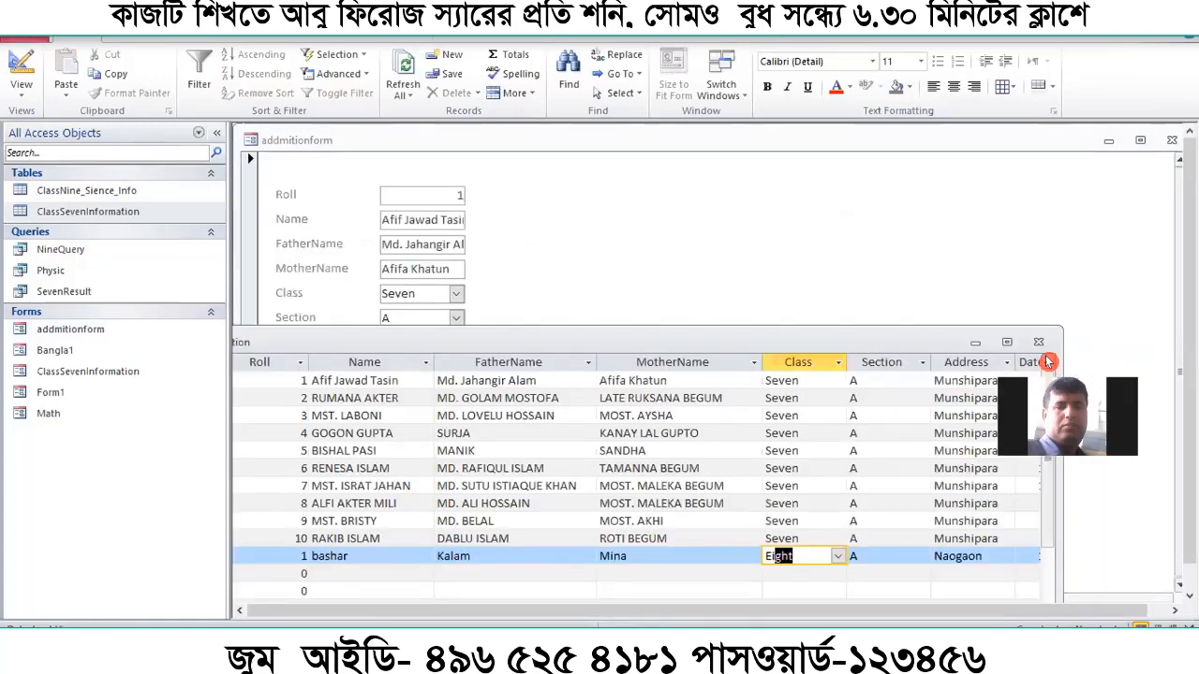
pyautogui.click(1043, 341)
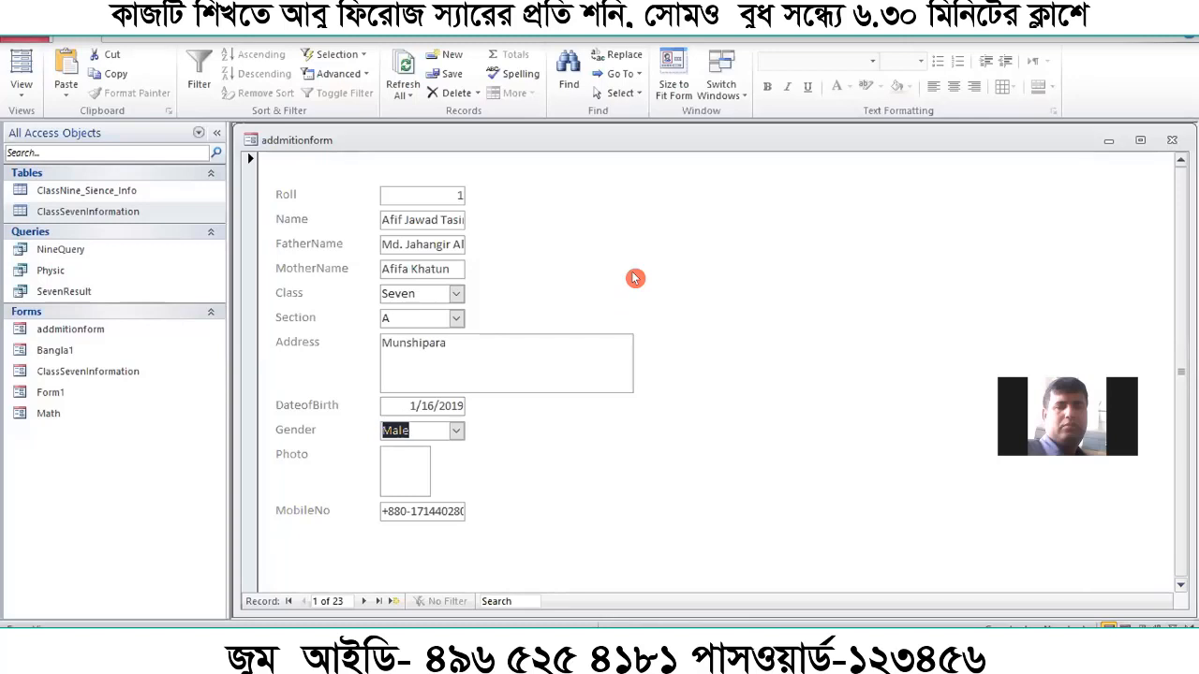
# Fill the addmitionform Detail section background with light blue and preview it in Form view
pyautogui.rightClick(729, 250)
pyautogui.click(774, 298)
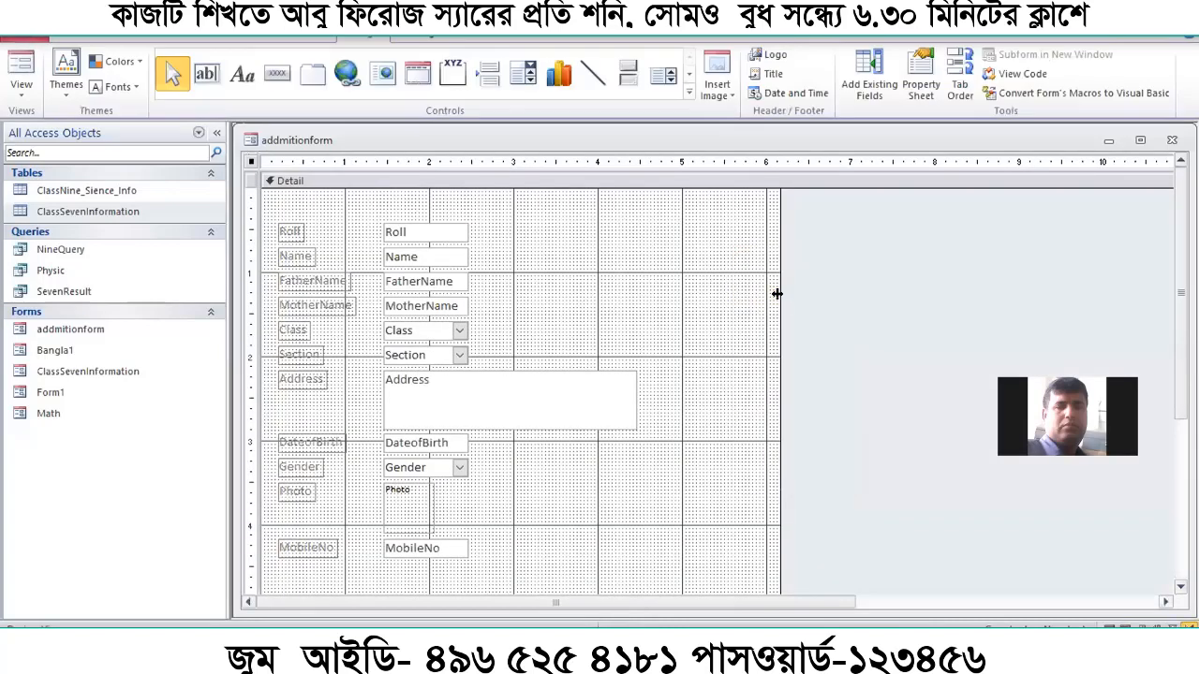
pyautogui.rightClick(648, 306)
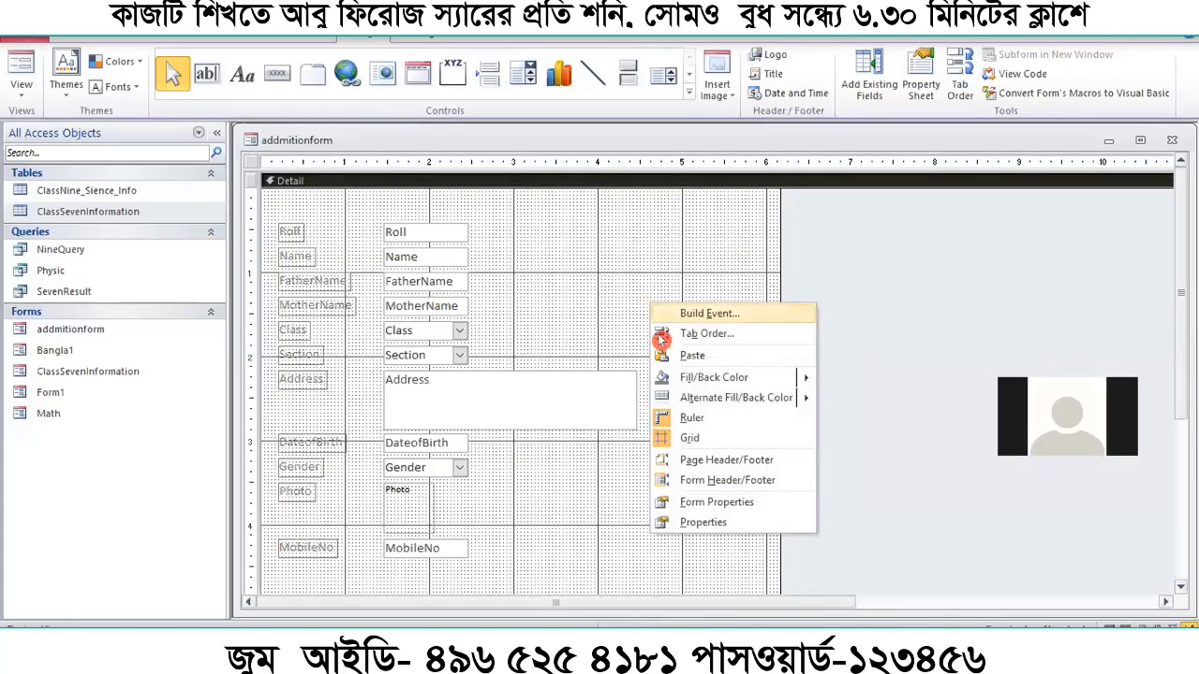
pyautogui.moveTo(750, 377)
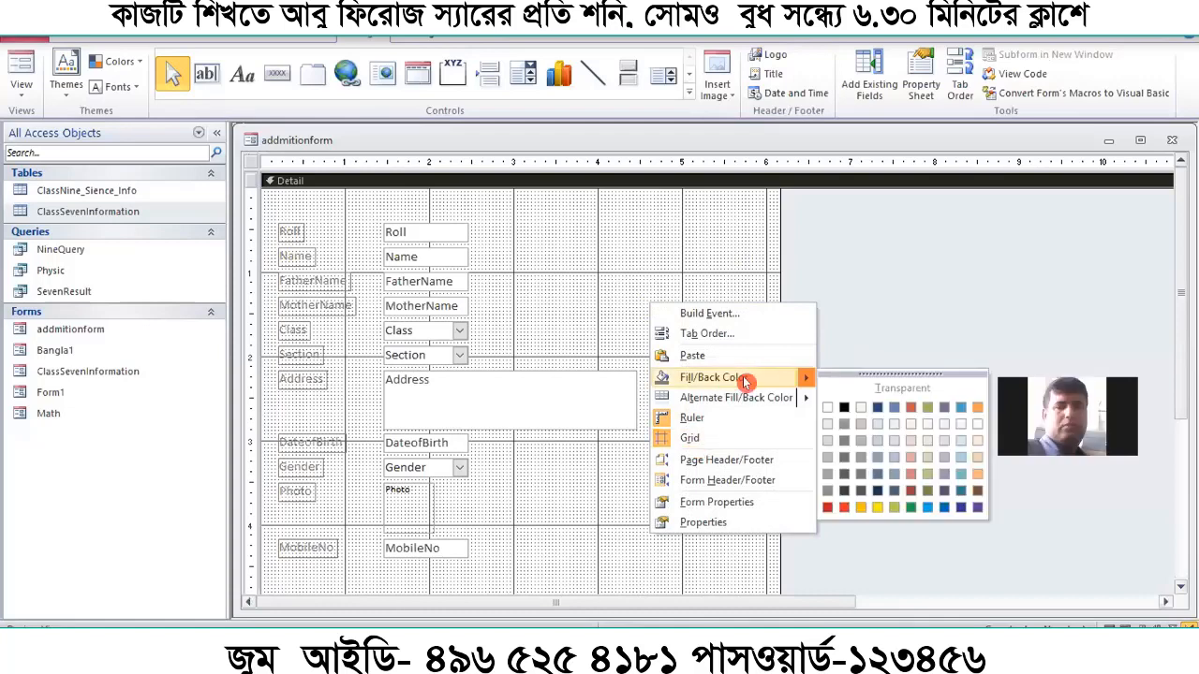
pyautogui.click(881, 456)
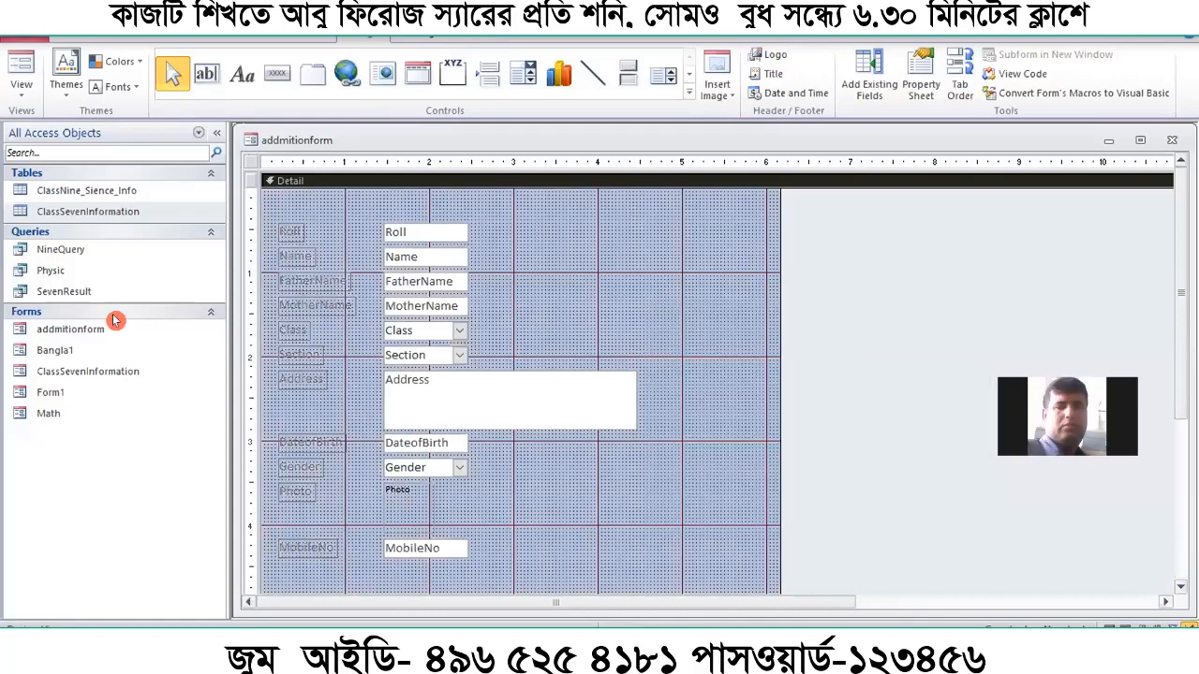
pyautogui.click(21, 67)
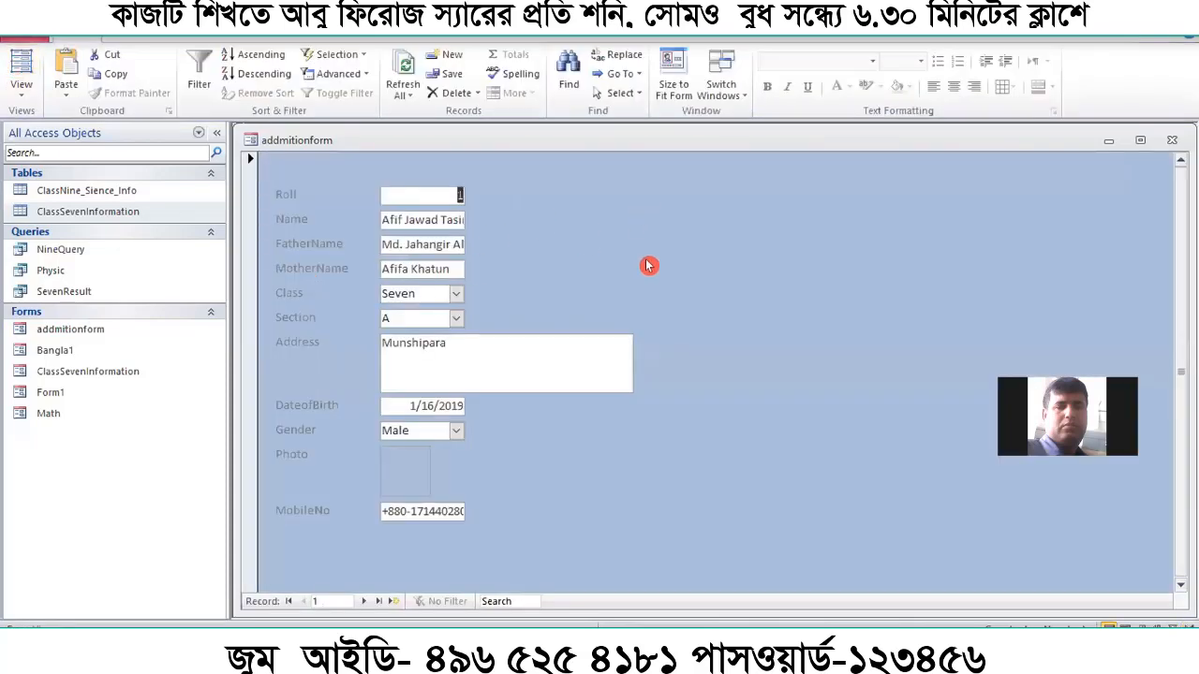
# Change the Detail section background to light red and preview the form in Form view
pyautogui.rightClick(678, 233)
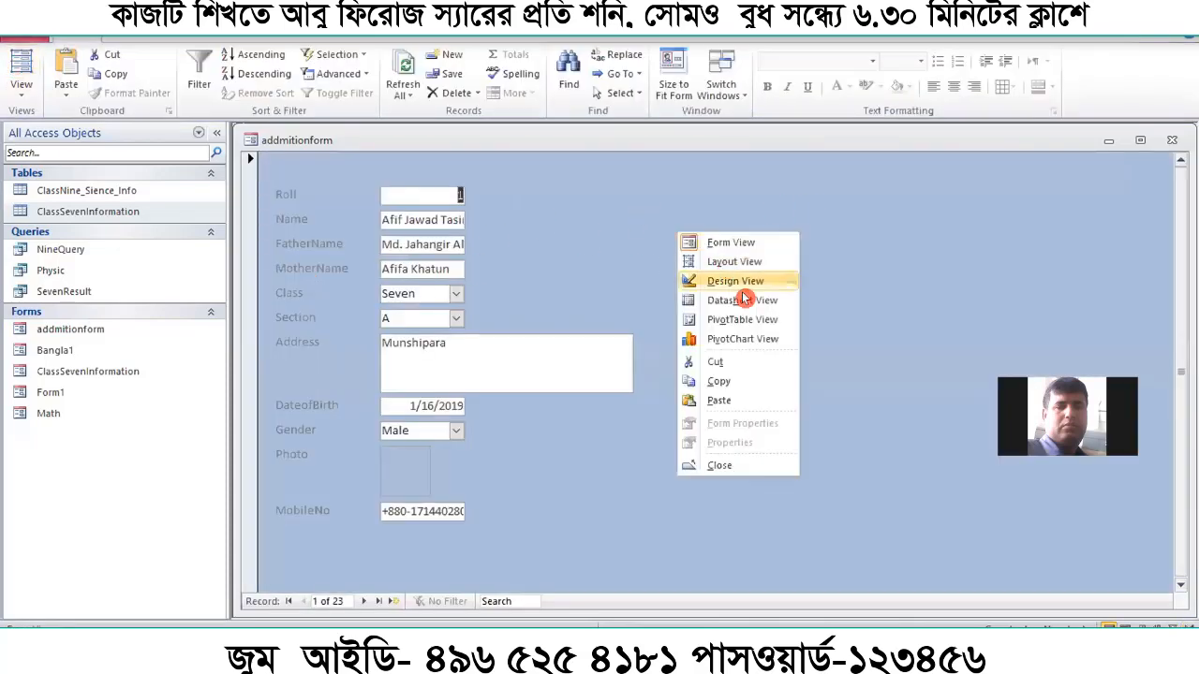
pyautogui.click(736, 285)
pyautogui.rightClick(683, 301)
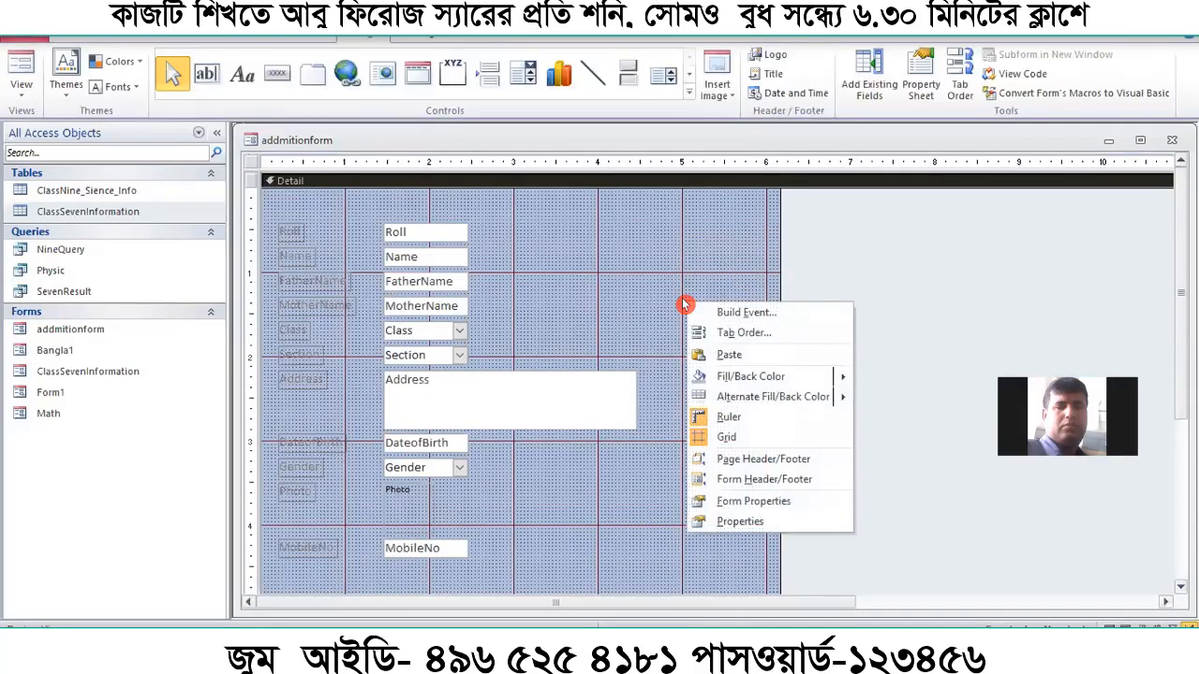
pyautogui.rightClick(603, 268)
pyautogui.rightClick(602, 268)
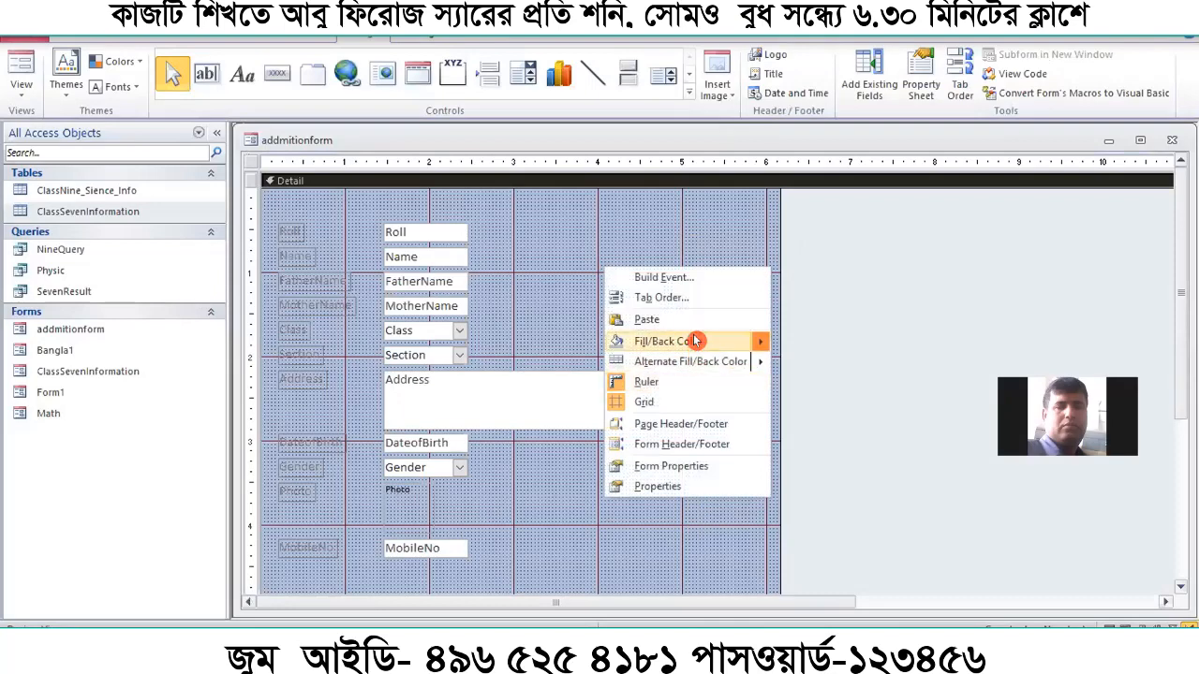
pyautogui.moveTo(755, 340)
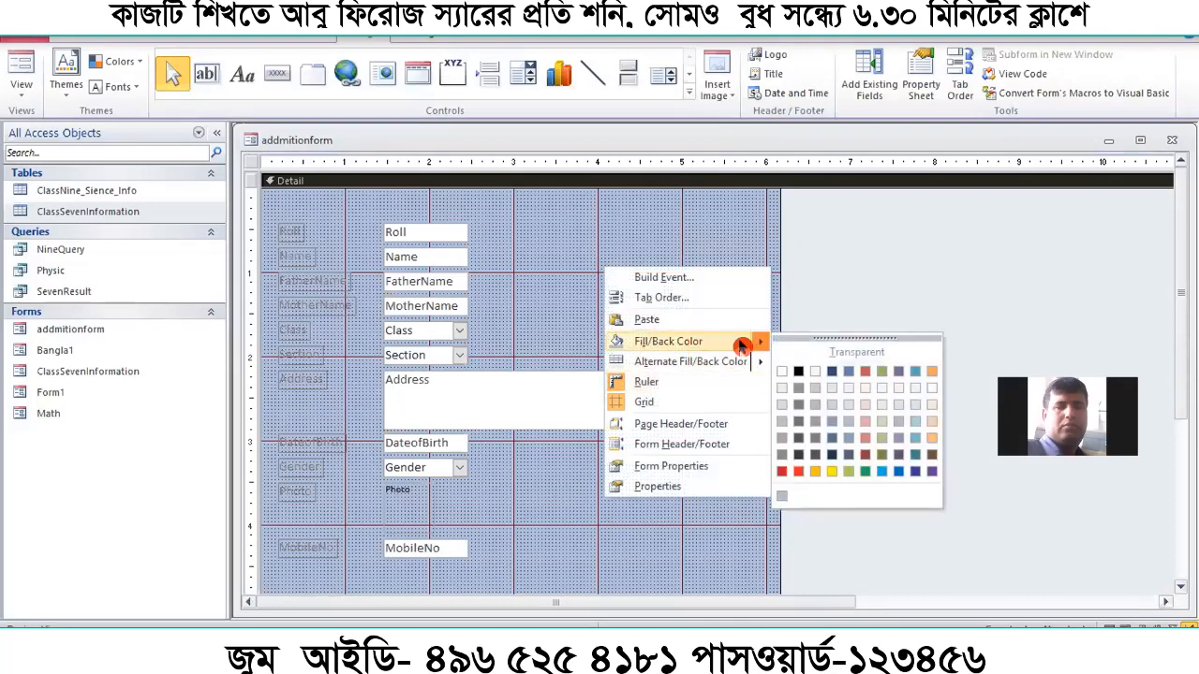
pyautogui.click(863, 431)
pyautogui.click(9, 73)
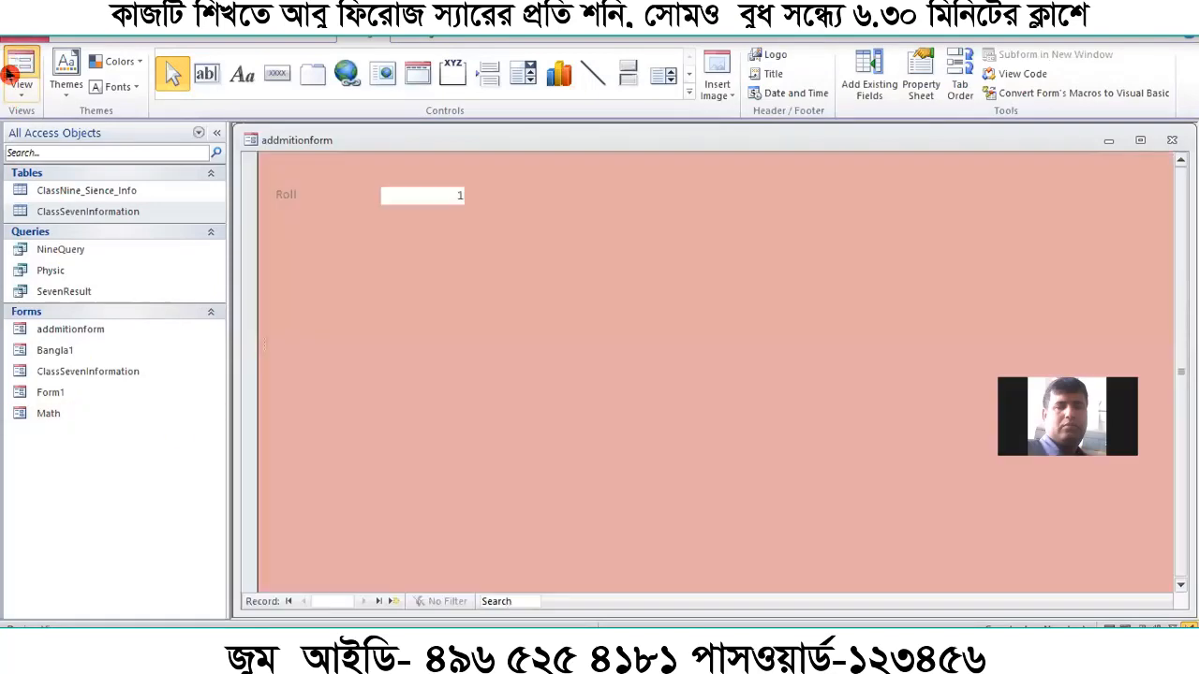
# Change the Detail section background to light aqua and switch the form to Form view
pyautogui.rightClick(696, 194)
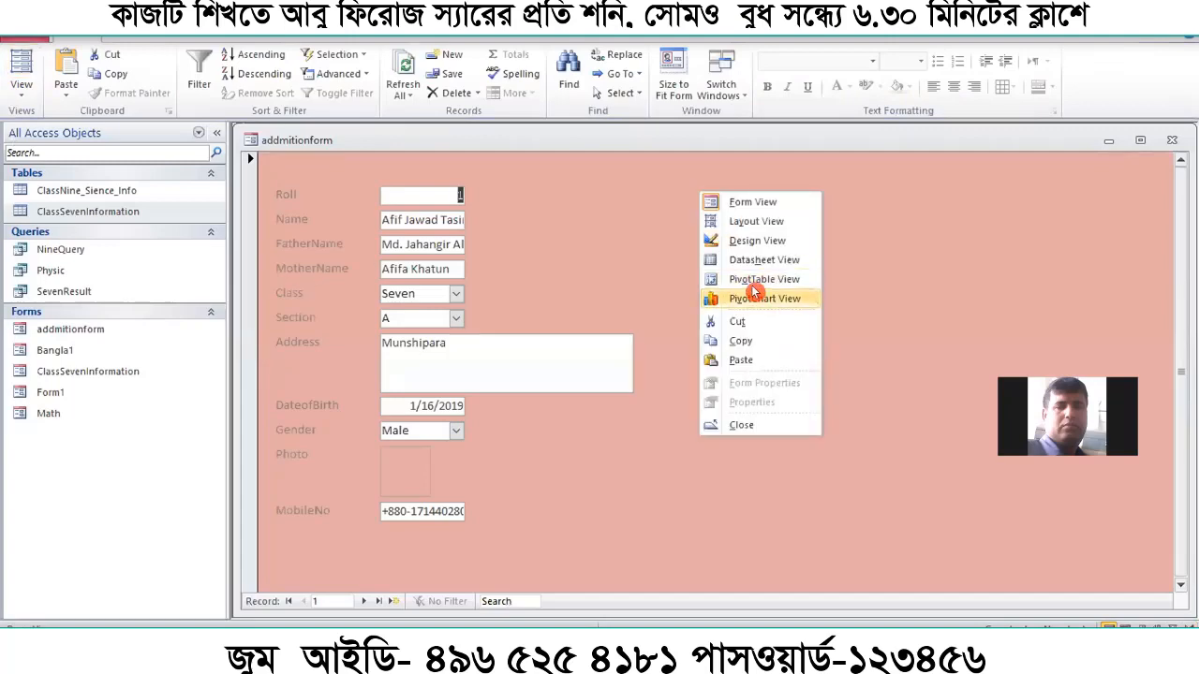
pyautogui.click(755, 234)
pyautogui.rightClick(696, 310)
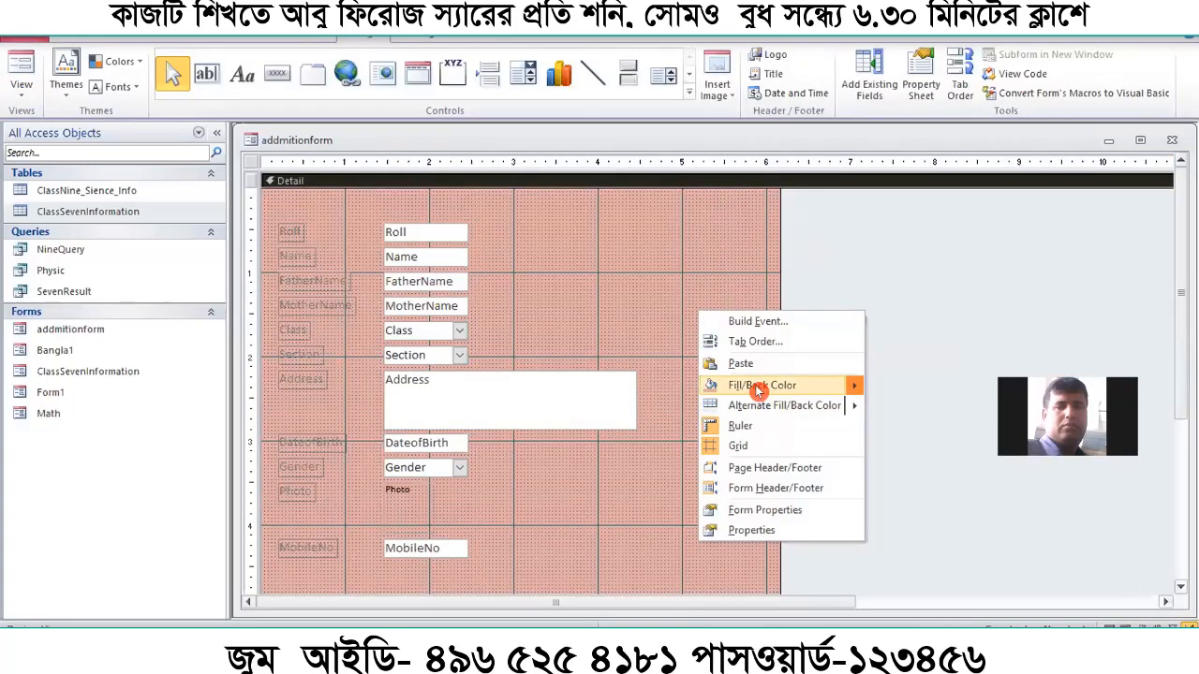
pyautogui.moveTo(757, 387)
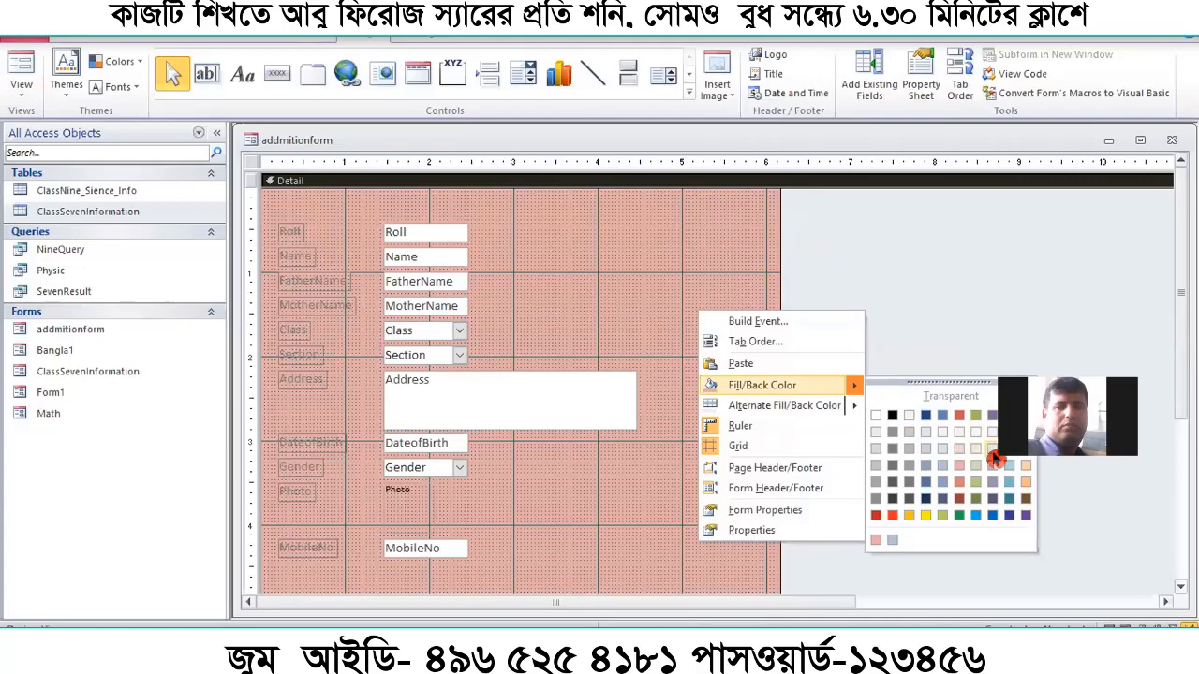
pyautogui.click(21, 67)
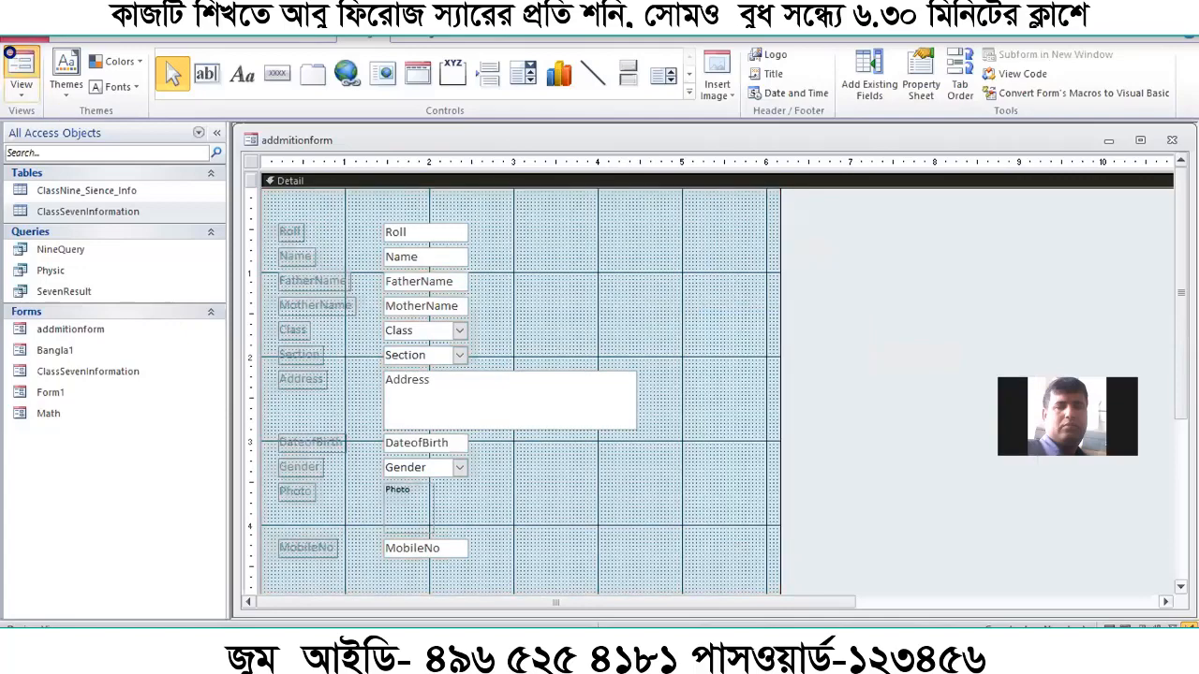
# In Design view, widen the Roll through Section field boxes together to about the 4-inch ruler mark and preview the form in Form view
pyautogui.rightClick(615, 246)
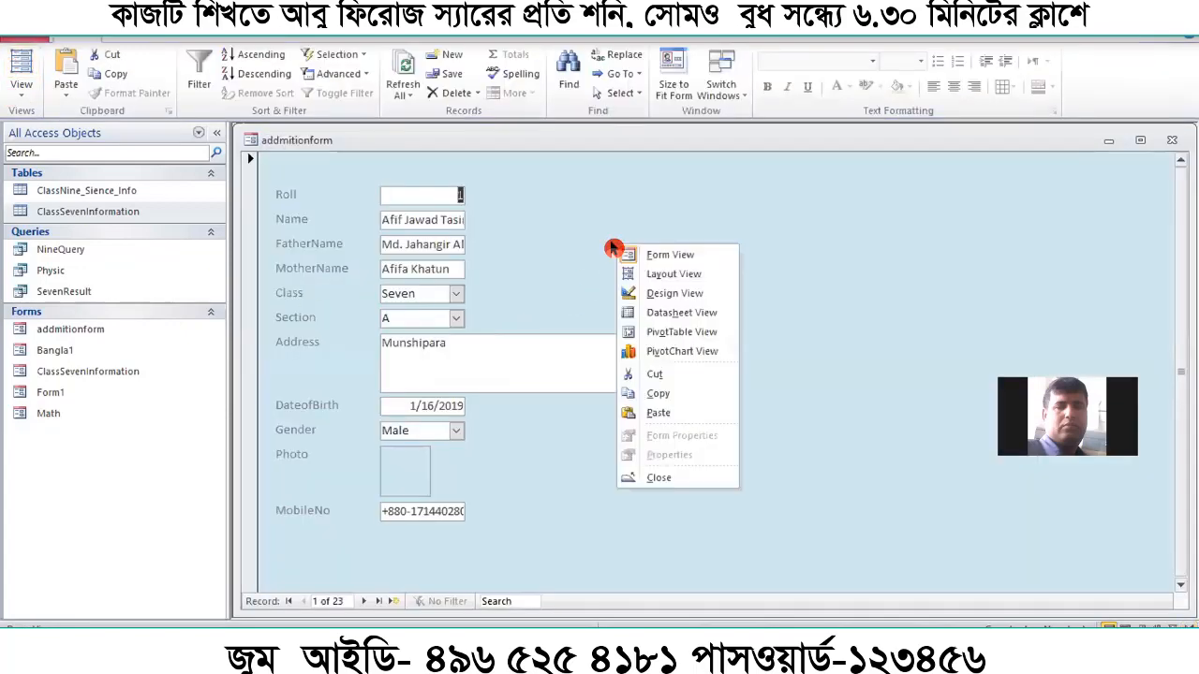
pyautogui.click(674, 293)
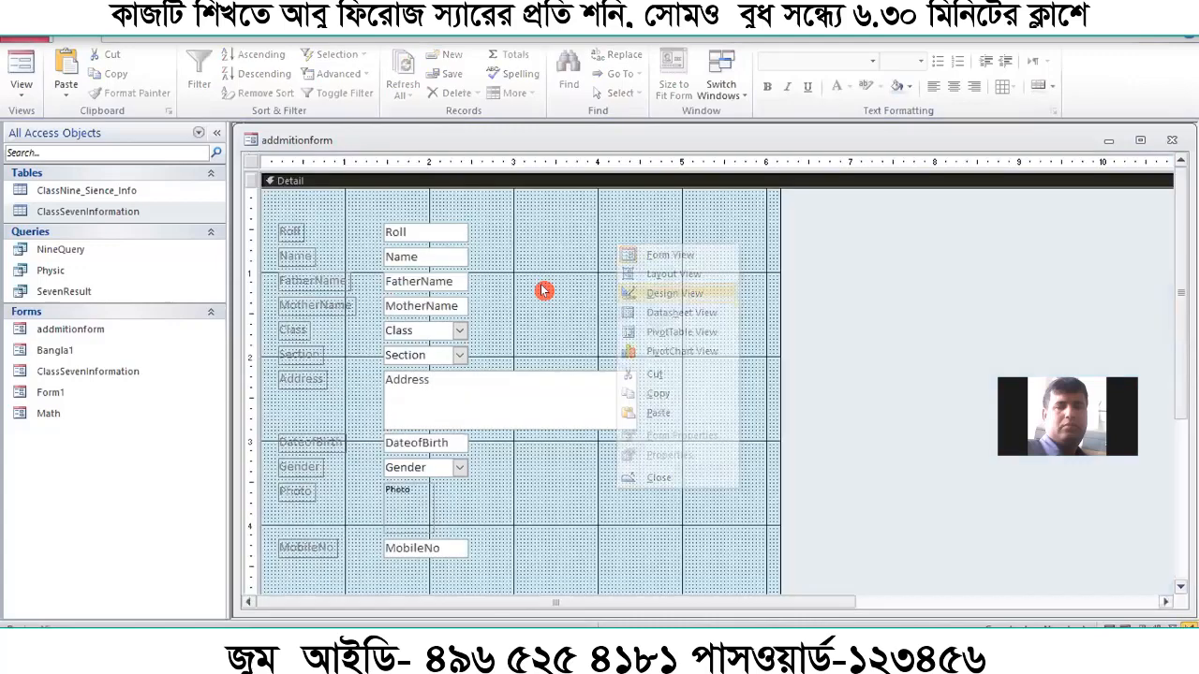
pyautogui.moveTo(516, 219); pyautogui.dragTo(449, 370)
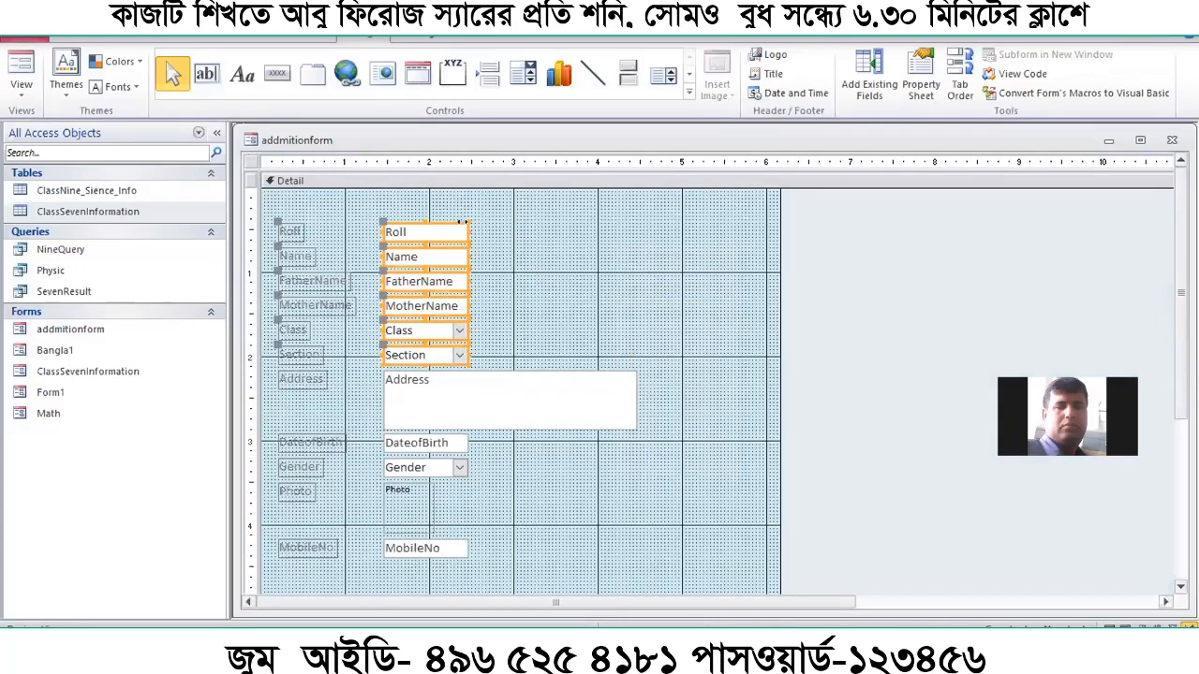
pyautogui.moveTo(462, 223); pyautogui.dragTo(588, 226)
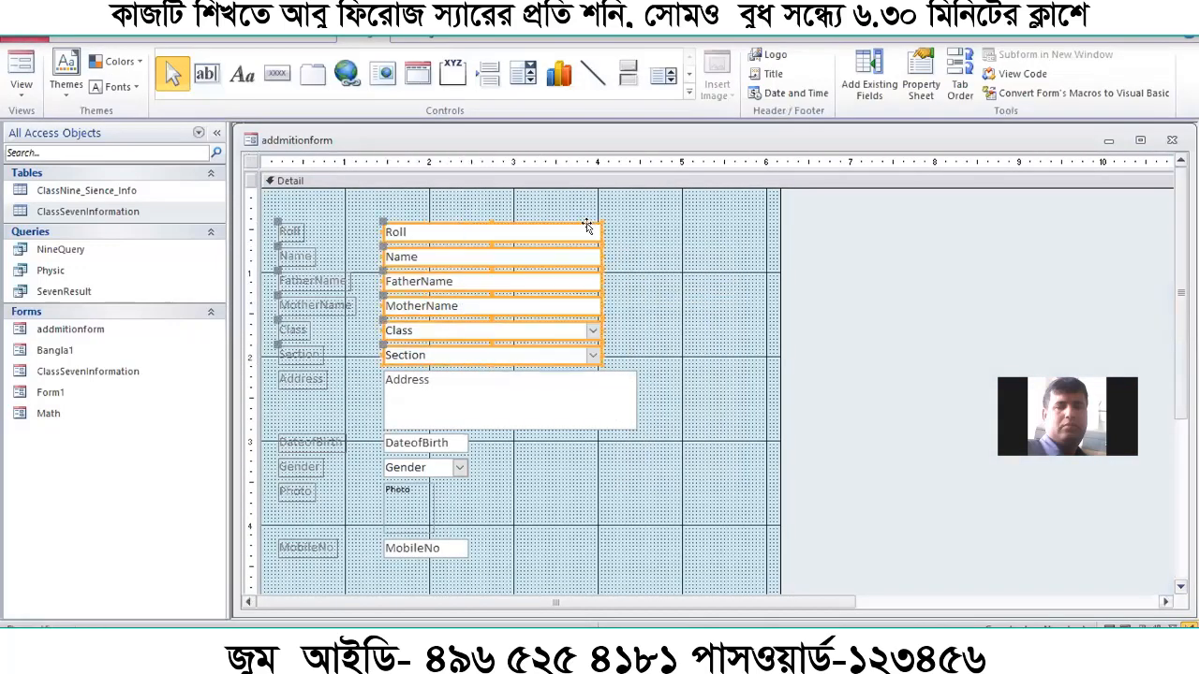
pyautogui.click(687, 338)
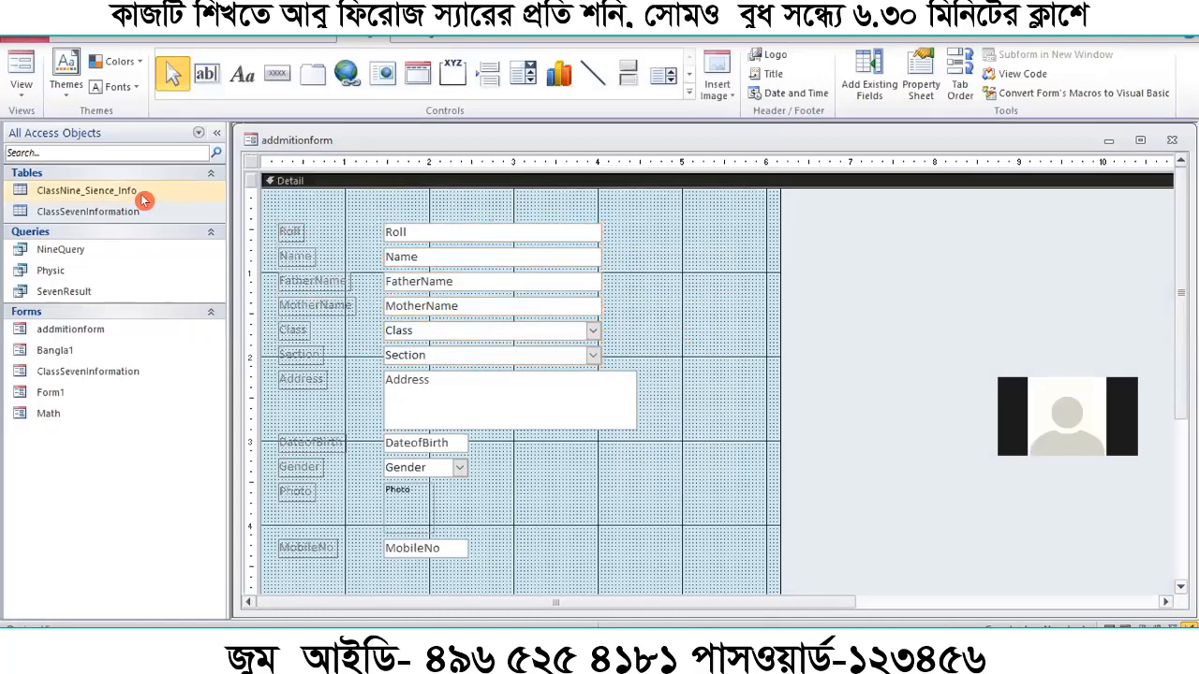
pyautogui.click(21, 73)
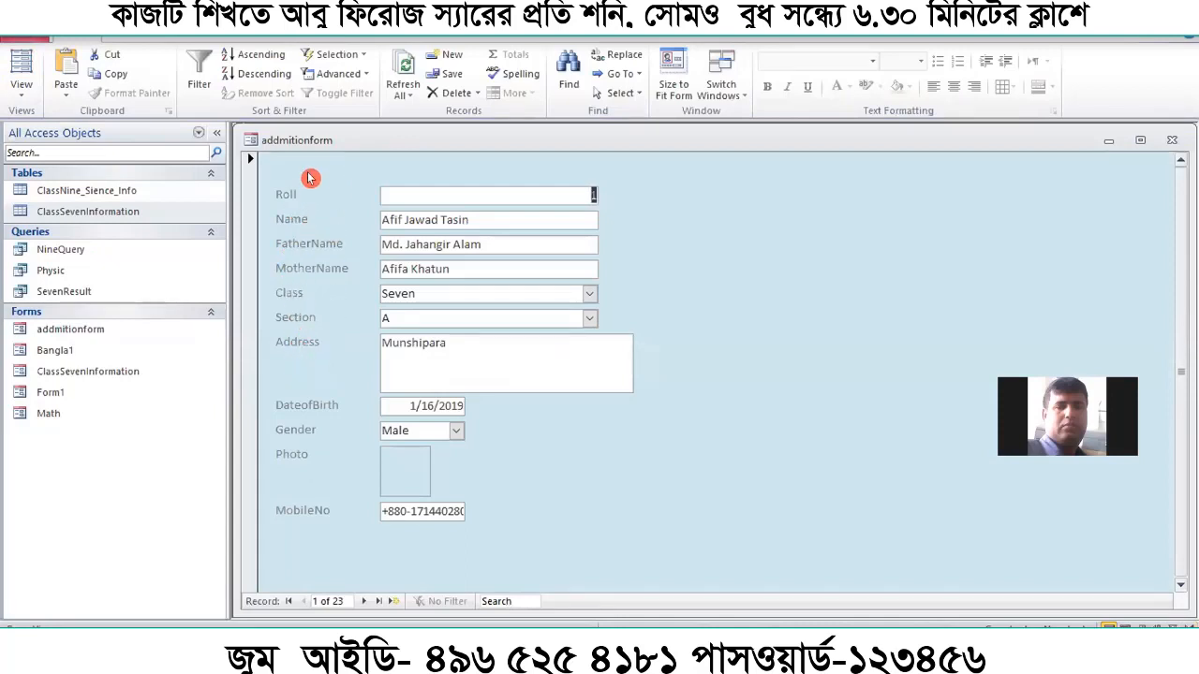
# Return the form to Design view and widen the Roll label until it nearly reaches its text box
pyautogui.rightClick(730, 199)
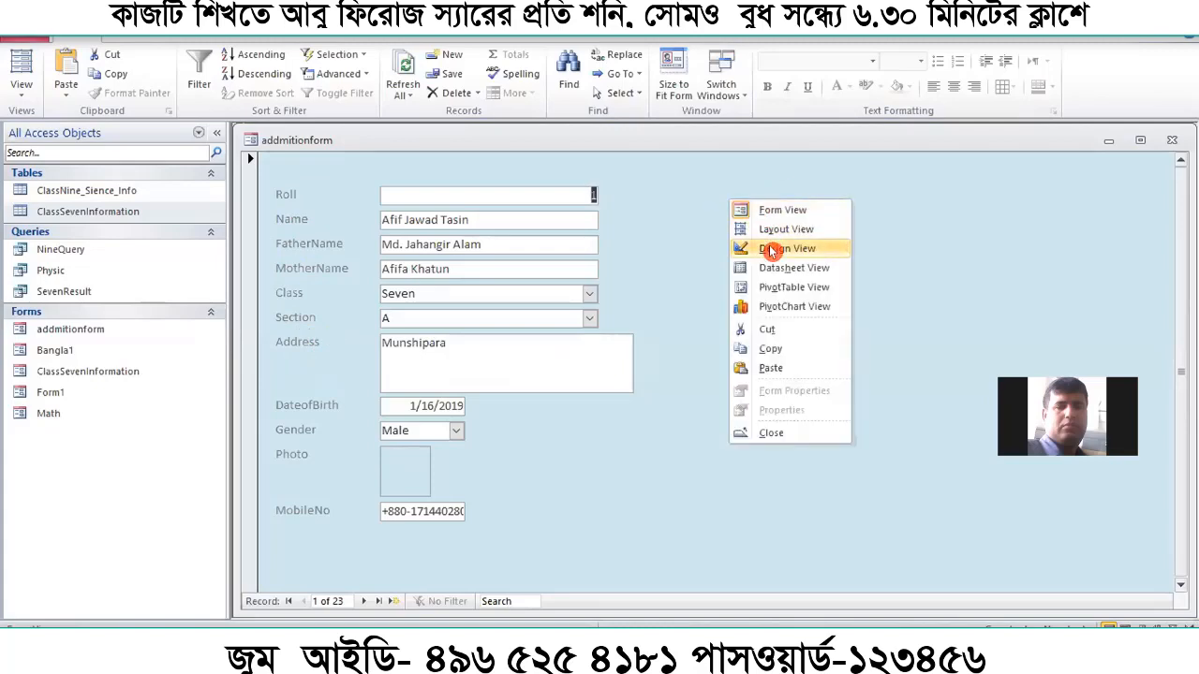
pyautogui.click(803, 249)
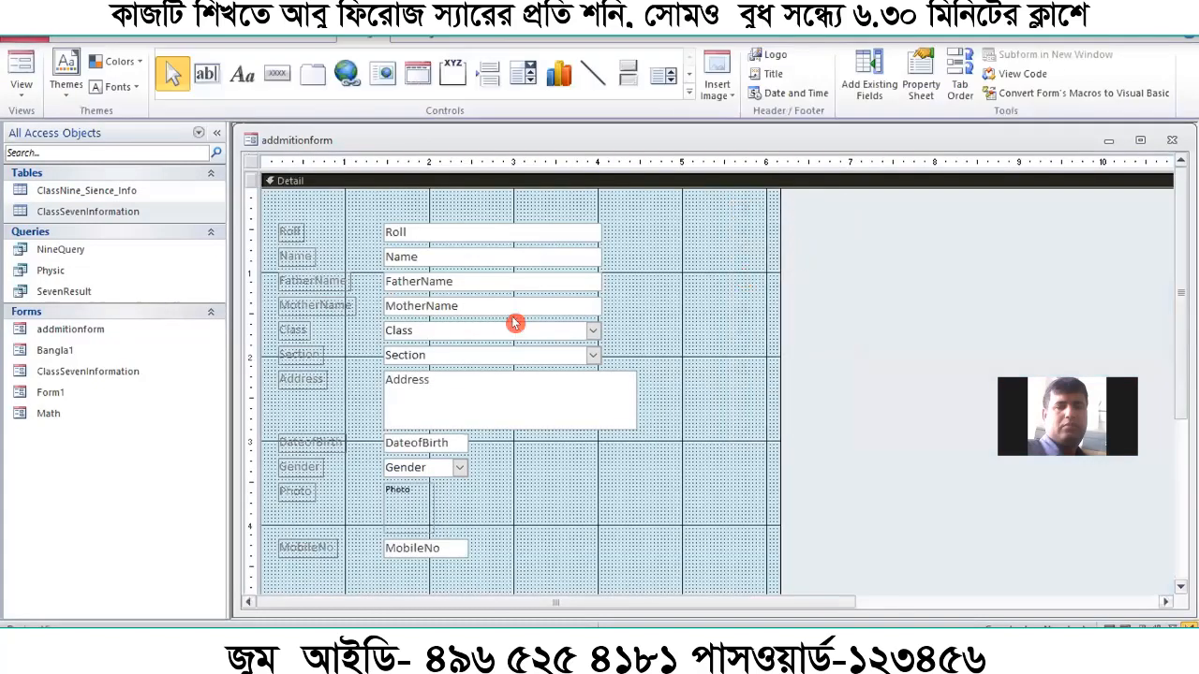
pyautogui.moveTo(290, 199)
pyautogui.mouseDown()
pyautogui.moveTo(297, 360)
pyautogui.moveTo(280, 262)
pyautogui.mouseUp()
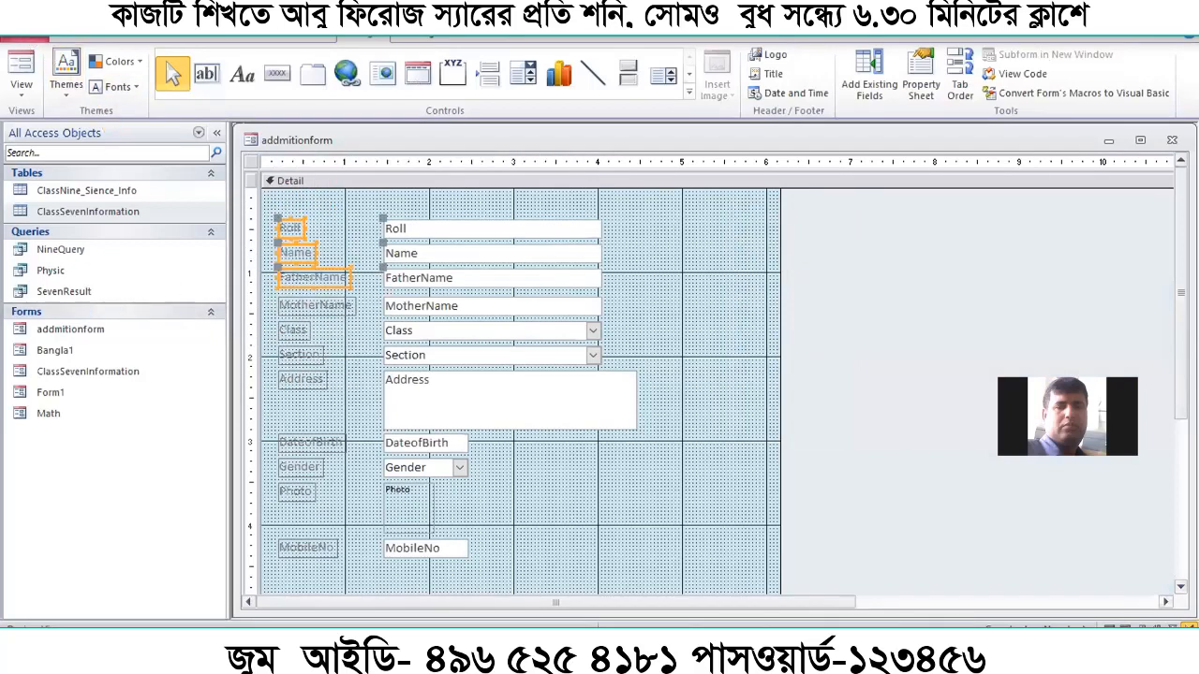
pyautogui.press('Down')
pyautogui.moveTo(322, 206); pyautogui.dragTo(308, 375)
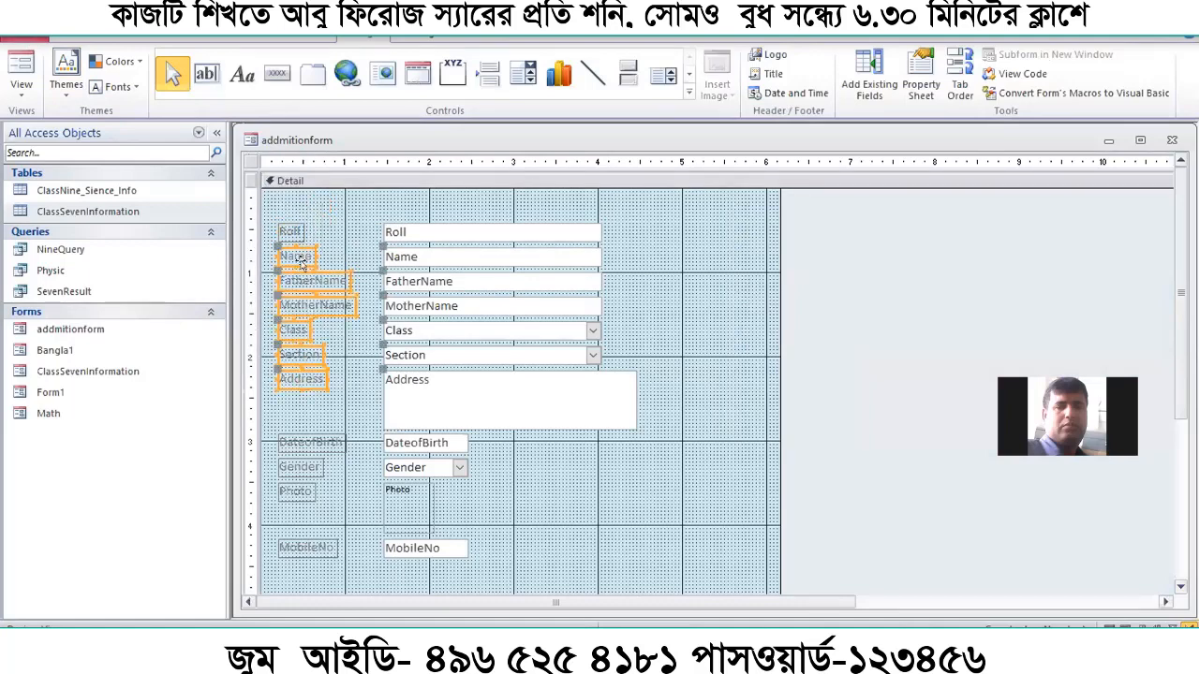
pyautogui.click(296, 225)
pyautogui.click(304, 234)
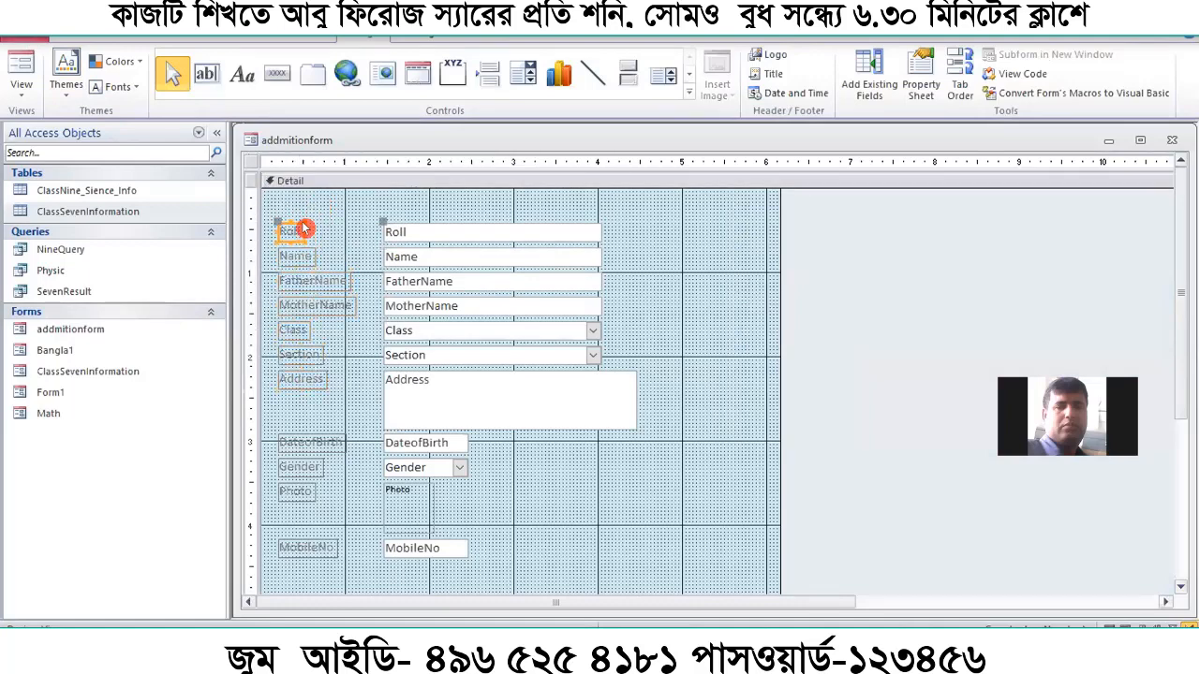
pyautogui.moveTo(296, 226); pyautogui.dragTo(378, 226)
pyautogui.click(342, 227)
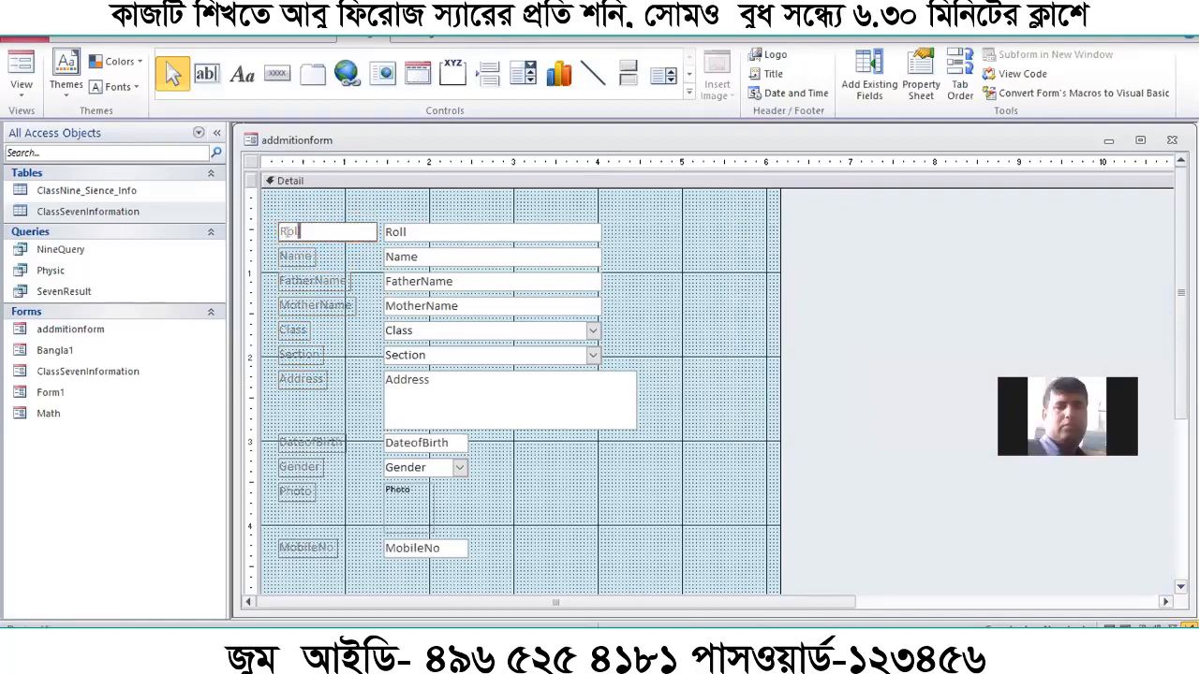
# Widen the Name, FatherName and MotherName labels toward their text boxes, roughly matching the Roll label
pyautogui.moveTo(288, 232); pyautogui.dragTo(295, 275)
pyautogui.click(316, 254)
pyautogui.moveTo(308, 248); pyautogui.dragTo(353, 243)
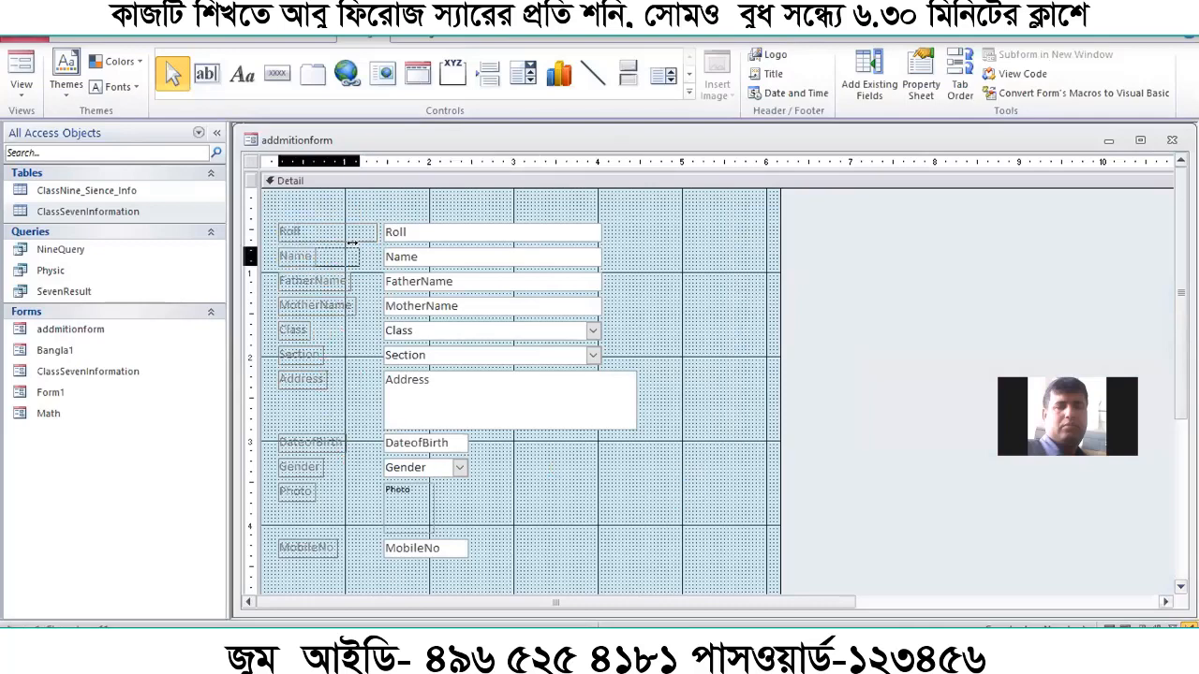
pyautogui.click(346, 279)
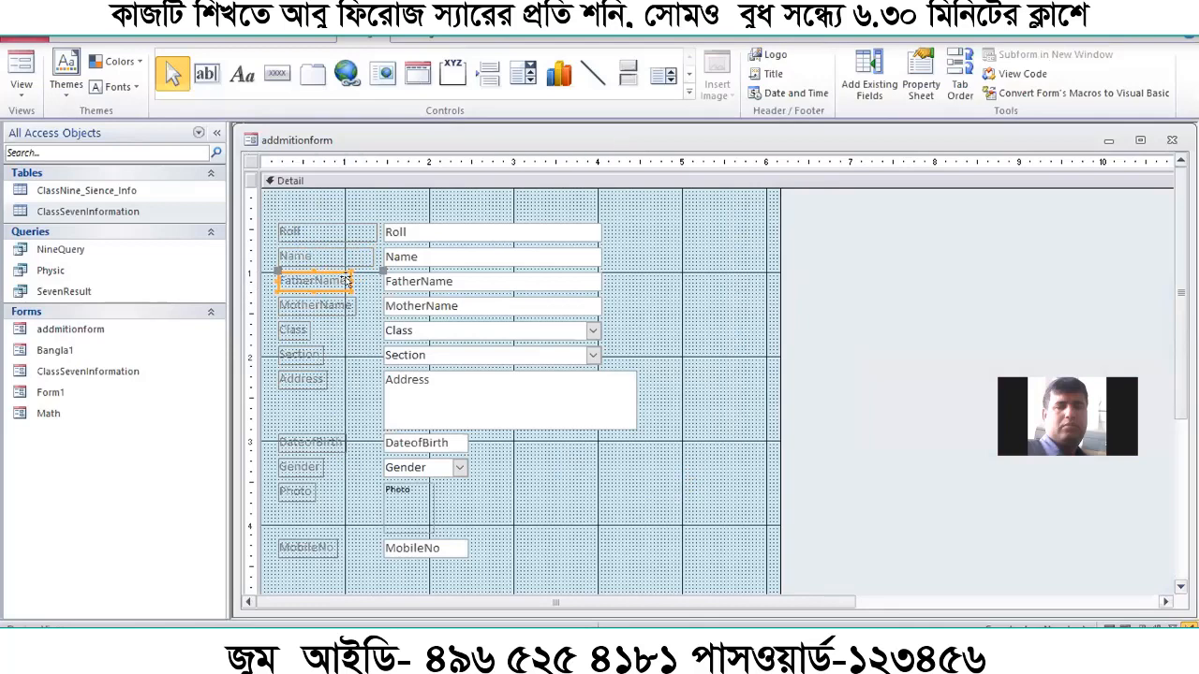
pyautogui.click(344, 272)
pyautogui.moveTo(347, 272); pyautogui.dragTo(371, 306)
pyautogui.click(334, 305)
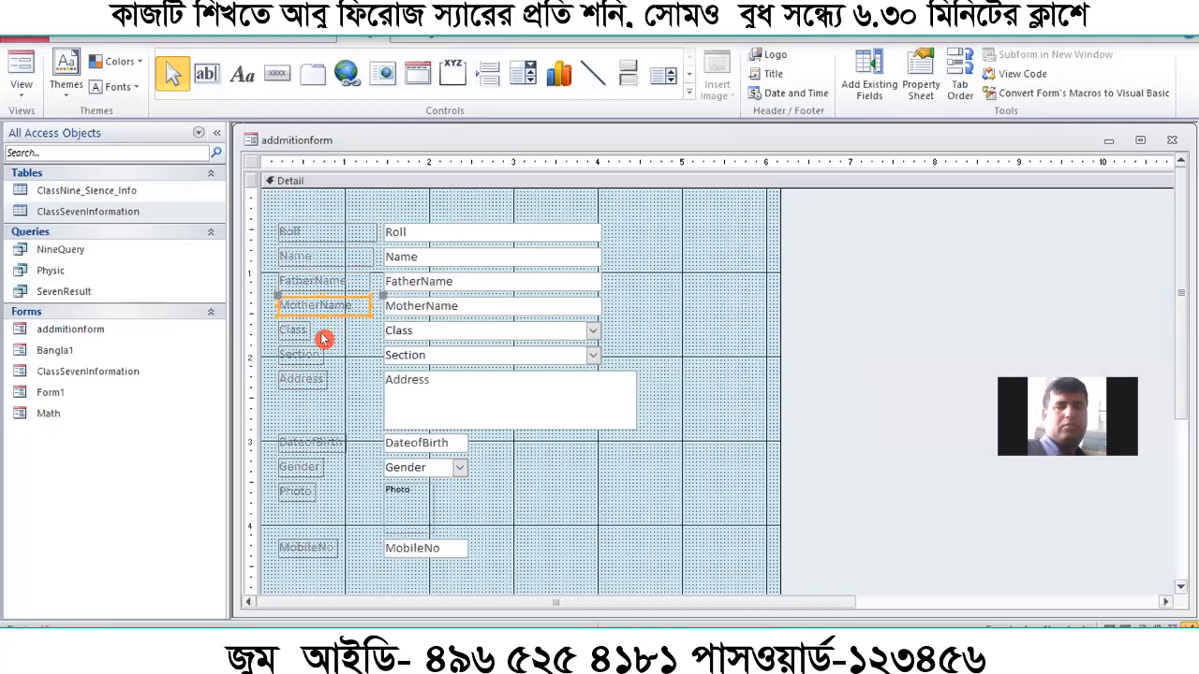
# Widen the Class, Section and Address labels toward their field boxes, roughly in line with the labels above
pyautogui.click(304, 332)
pyautogui.moveTo(307, 324); pyautogui.dragTo(362, 380)
pyautogui.click(317, 354)
pyautogui.click(321, 382)
pyautogui.moveTo(332, 208); pyautogui.dragTo(314, 397)
pyautogui.click(113, 207)
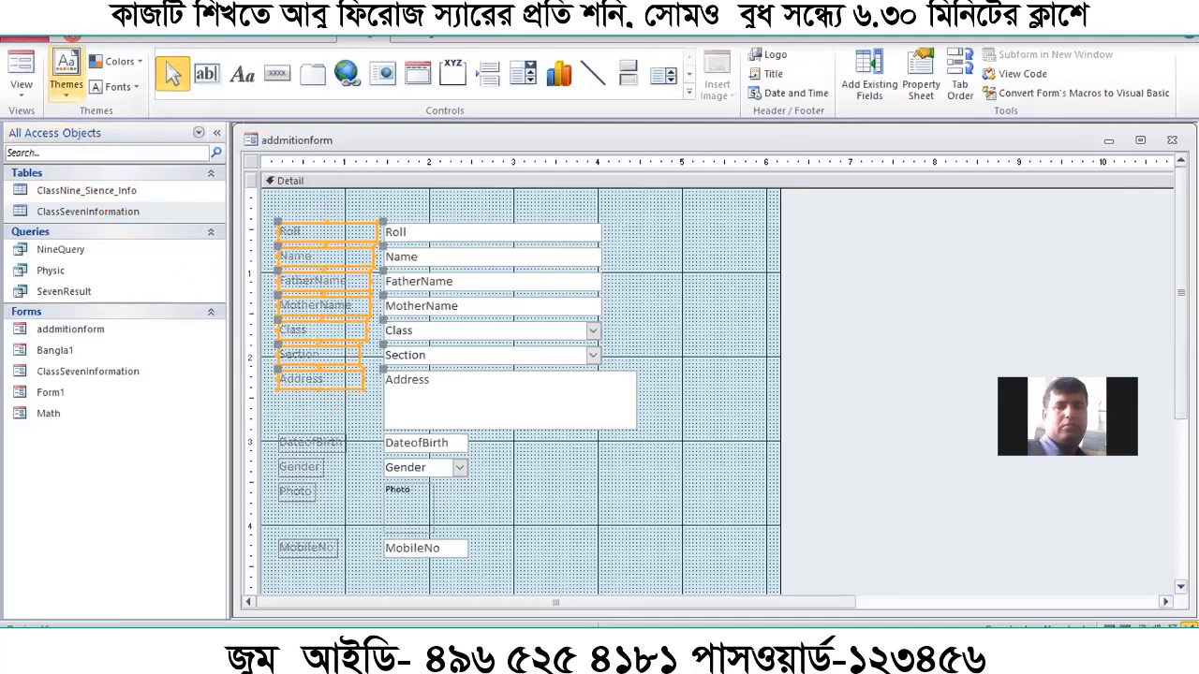
pyautogui.click(74, 40)
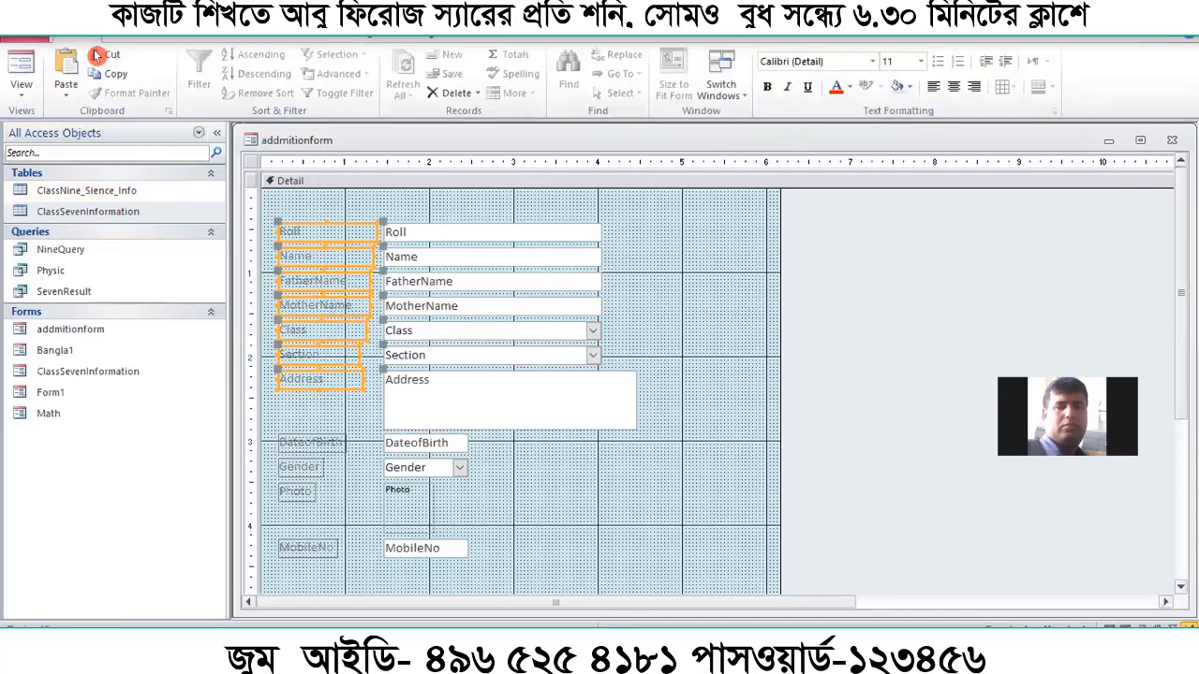
pyautogui.click(871, 61)
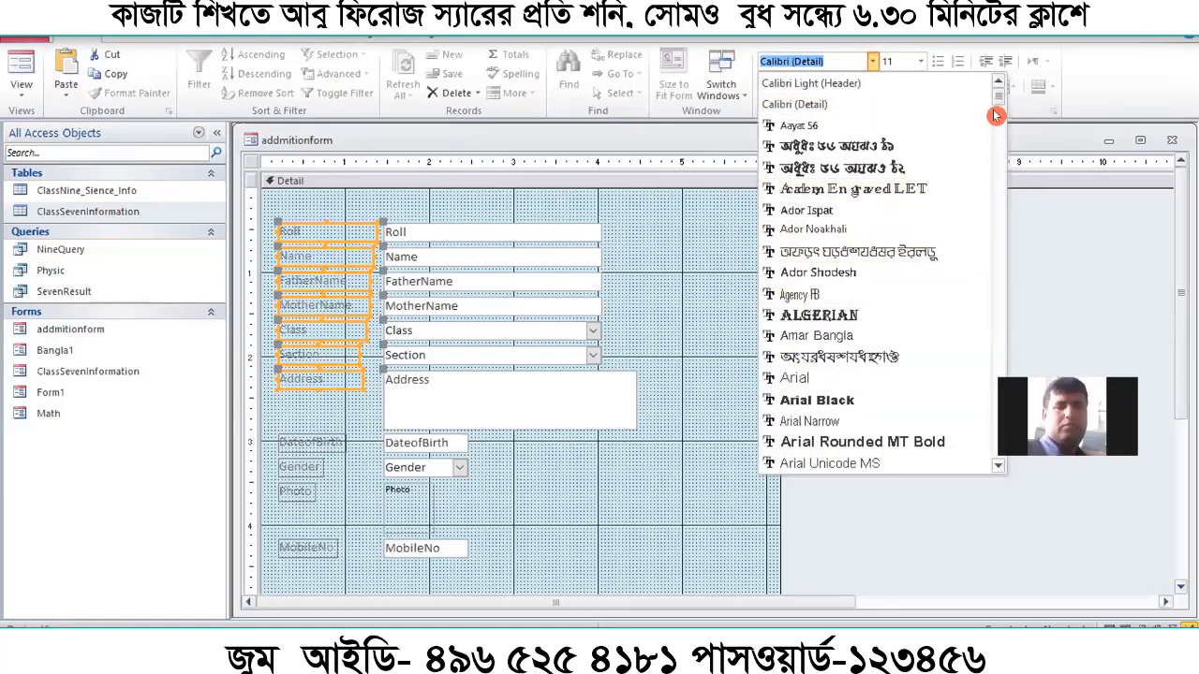
pyautogui.moveTo(995, 116); pyautogui.dragTo(959, 267)
pyautogui.click(326, 215)
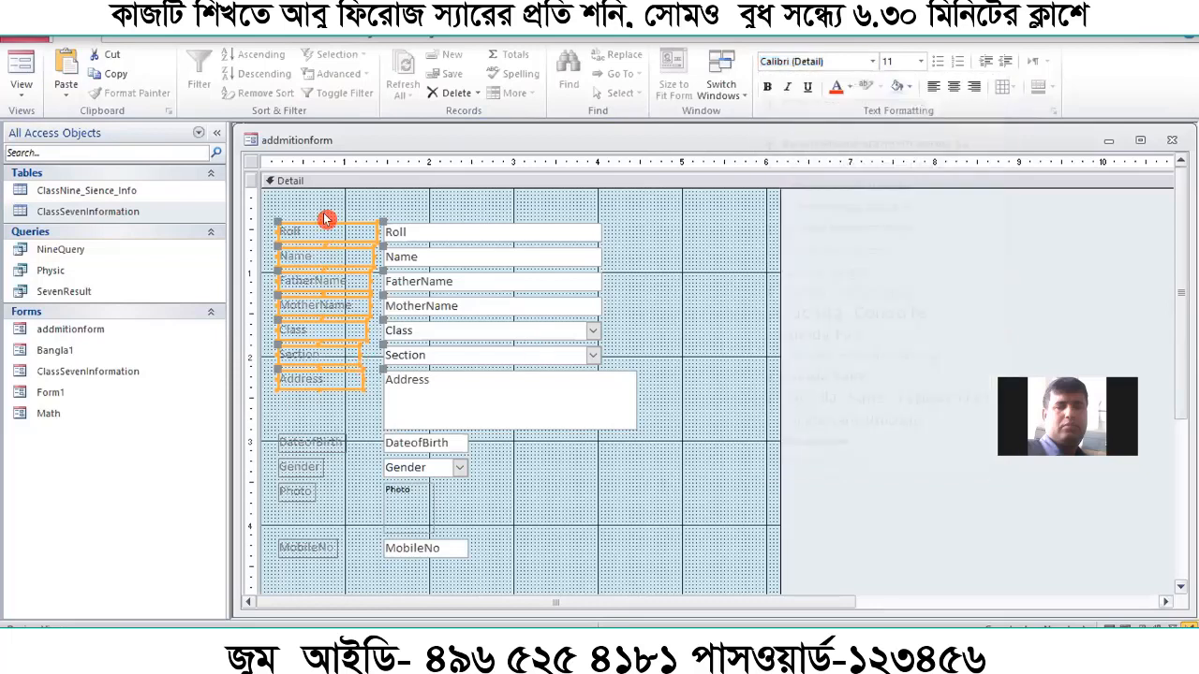
pyautogui.click(330, 208)
pyautogui.click(326, 231)
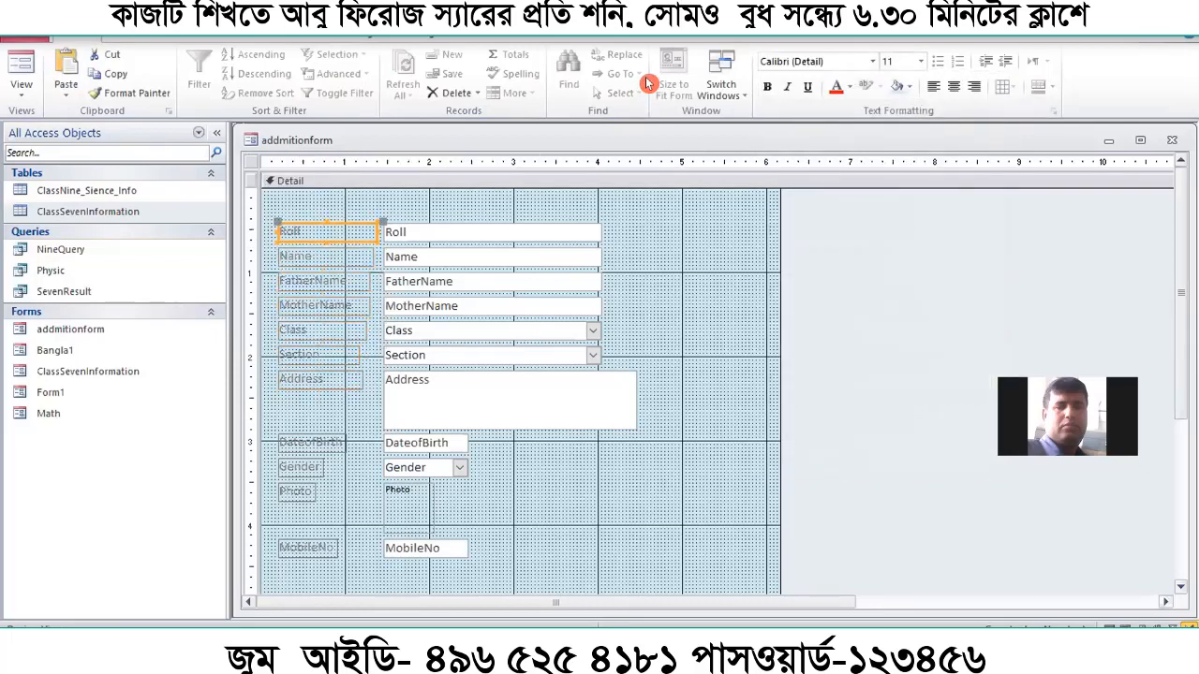
pyautogui.click(872, 61)
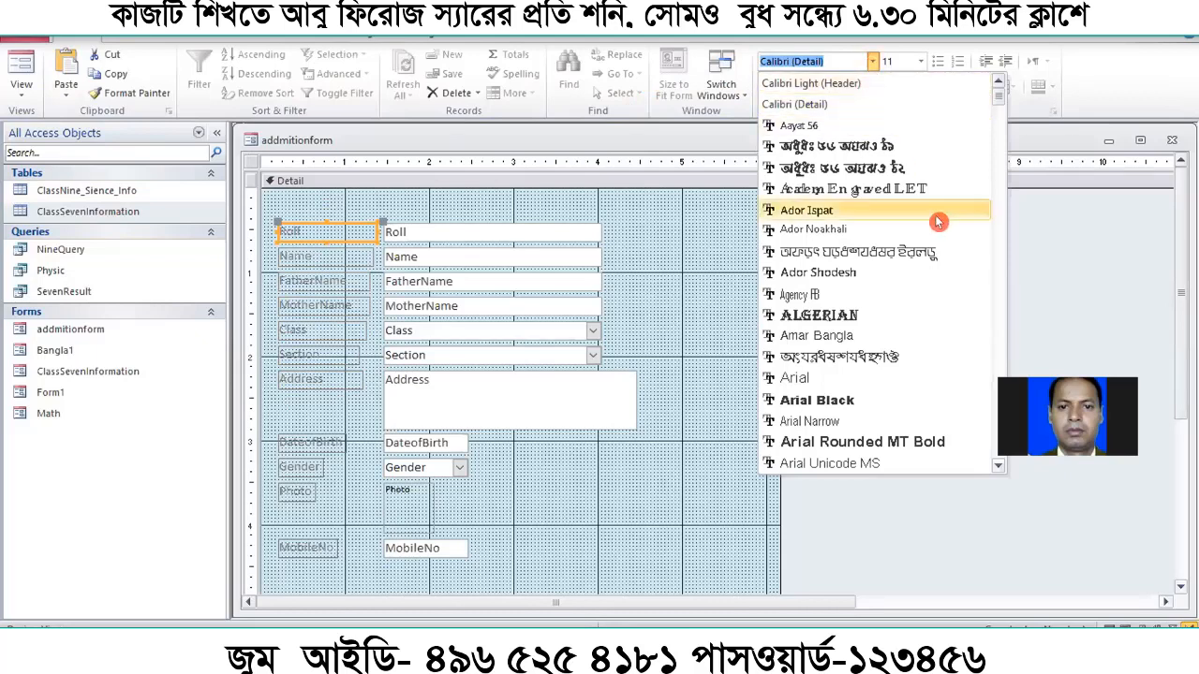
pyautogui.click(334, 197)
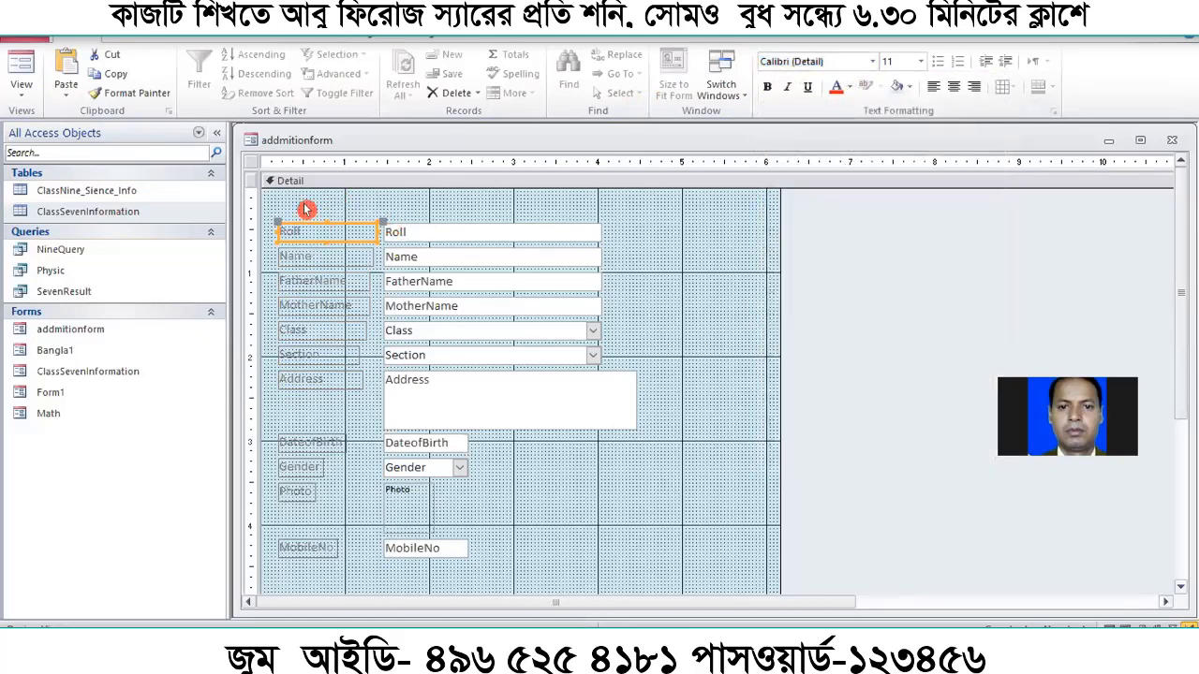
# Set the font of the Roll label to SutonnyMJ
pyautogui.moveTo(676, 241); pyautogui.dragTo(316, 224)
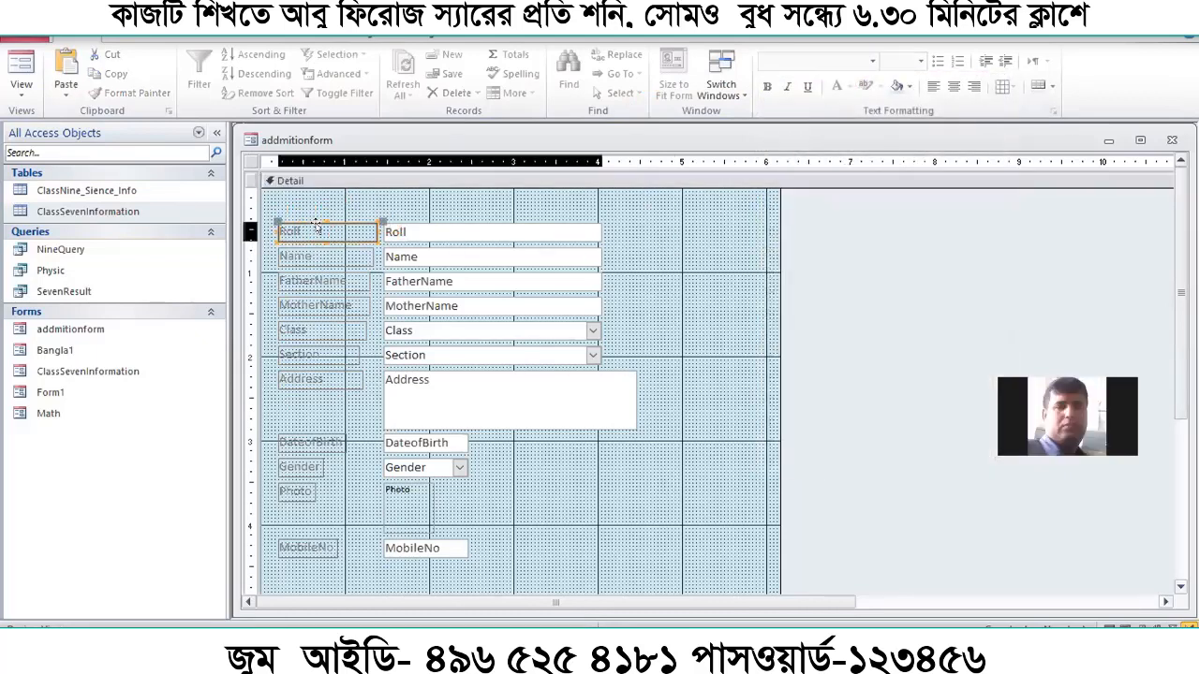
pyautogui.click(316, 227)
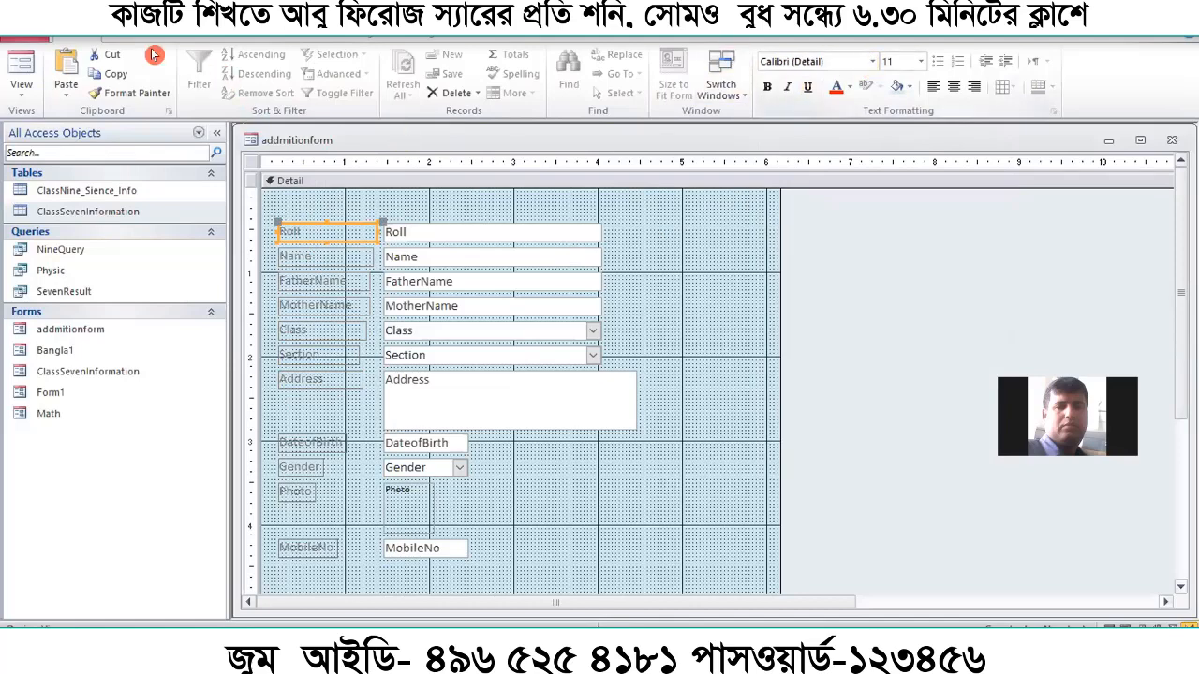
pyautogui.click(871, 62)
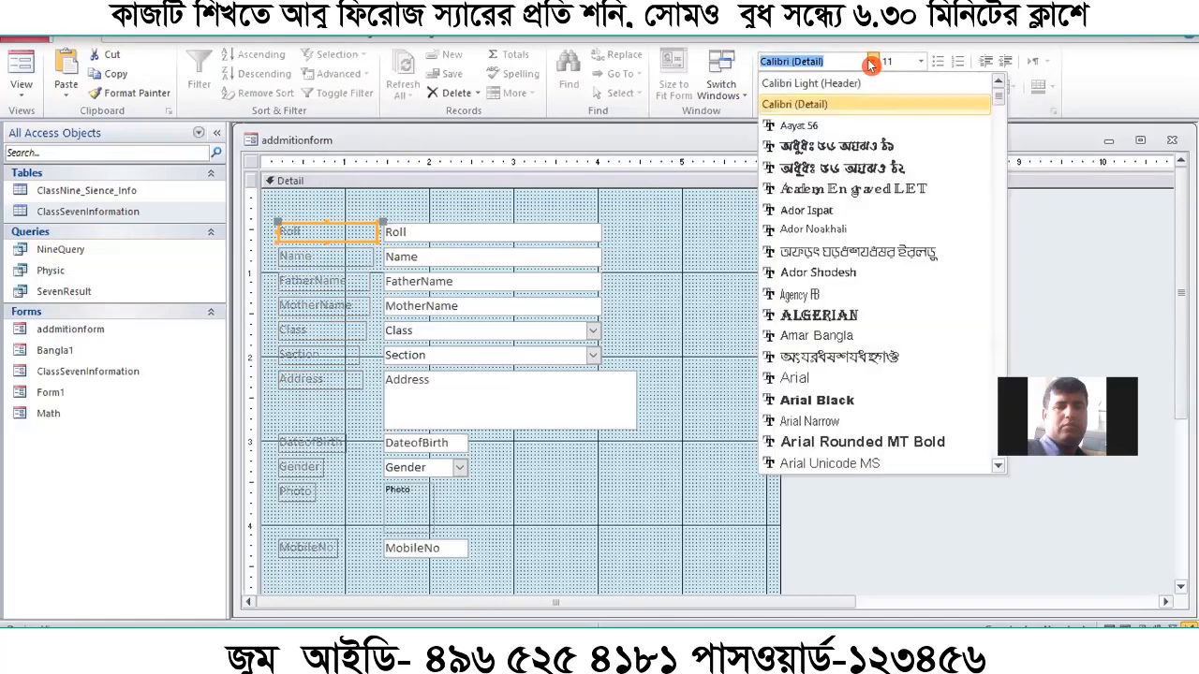
pyautogui.moveTo(996, 100); pyautogui.dragTo(994, 431)
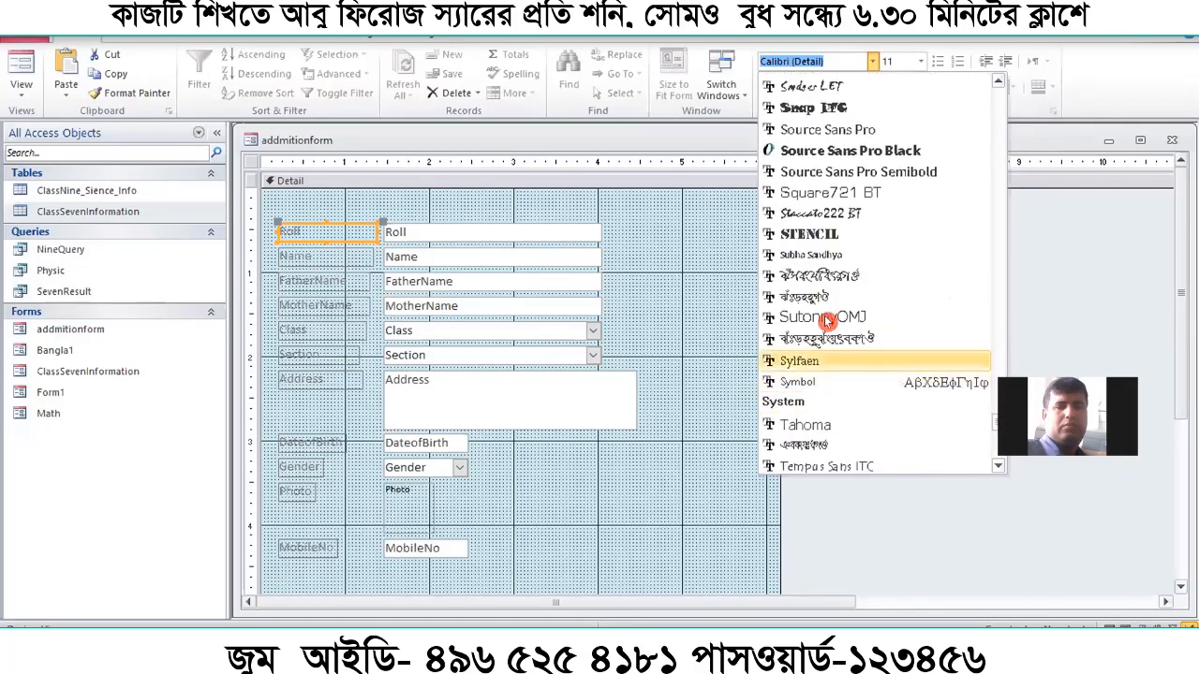
pyautogui.click(810, 297)
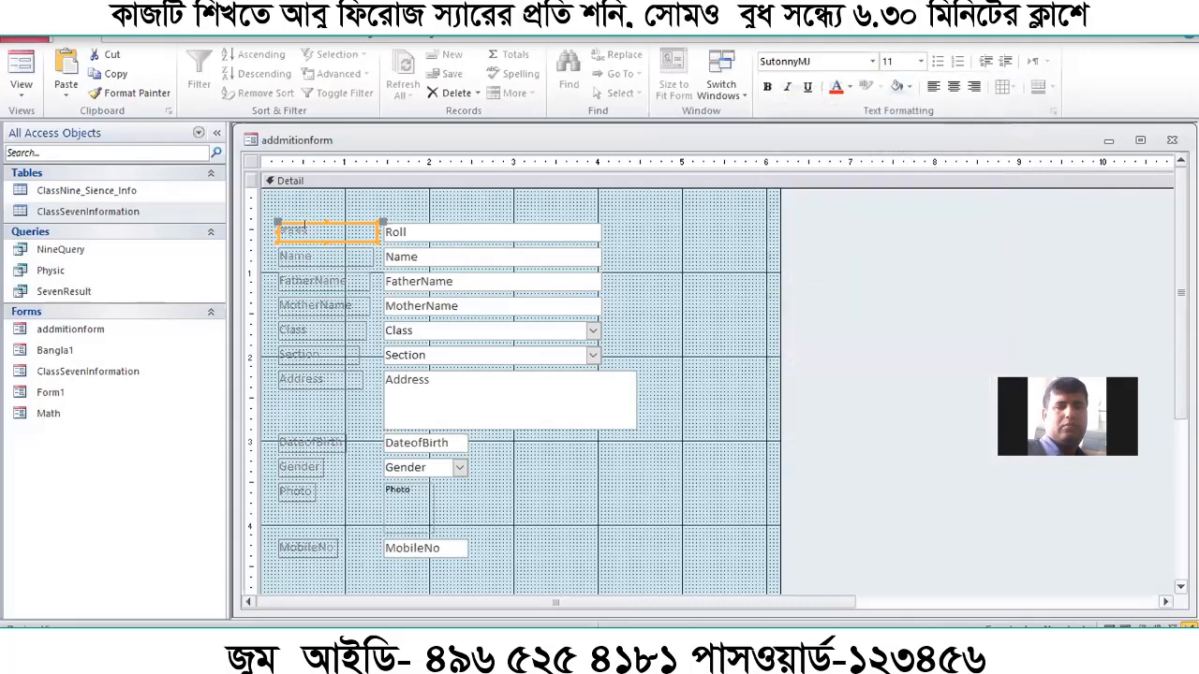
# Replace the Roll label's text with the Bangla word রোল and preview the form in Form view
pyautogui.click(318, 226)
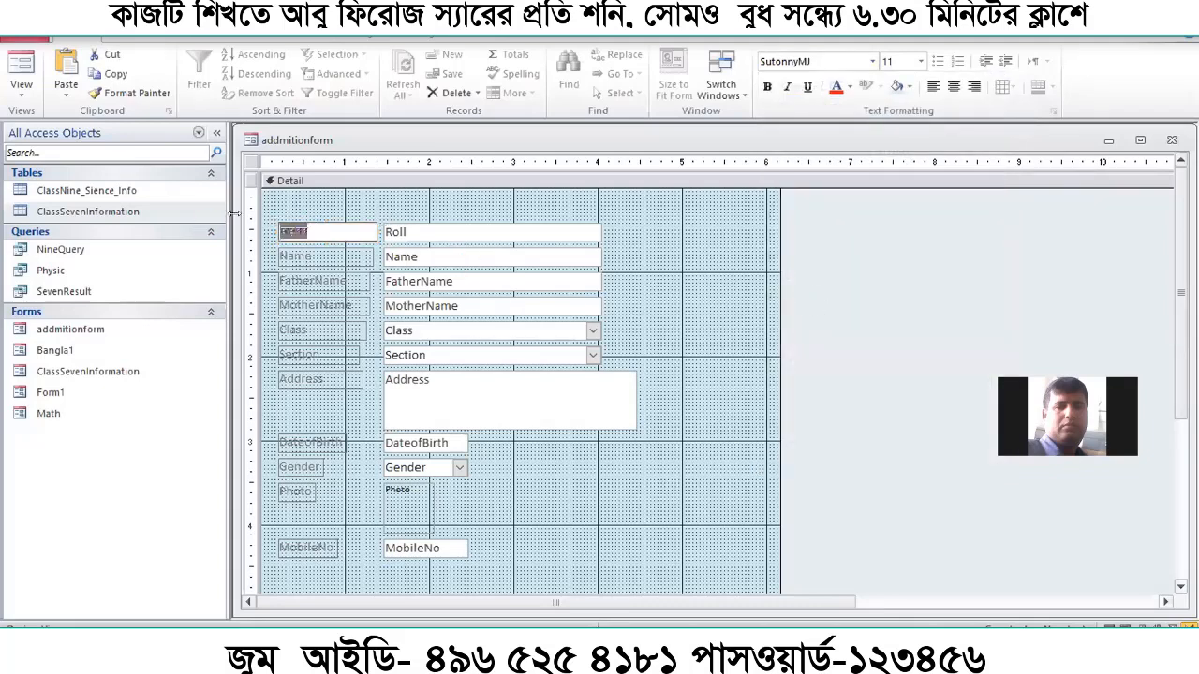
pyautogui.write('েরাল')
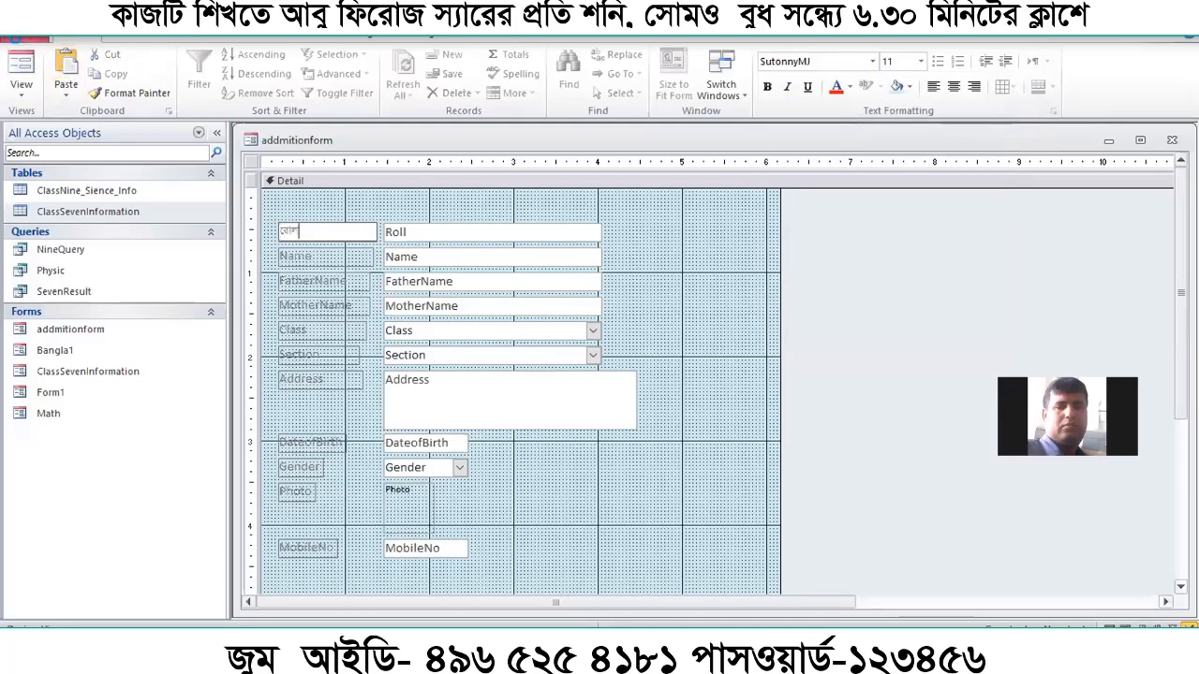
pyautogui.click(21, 64)
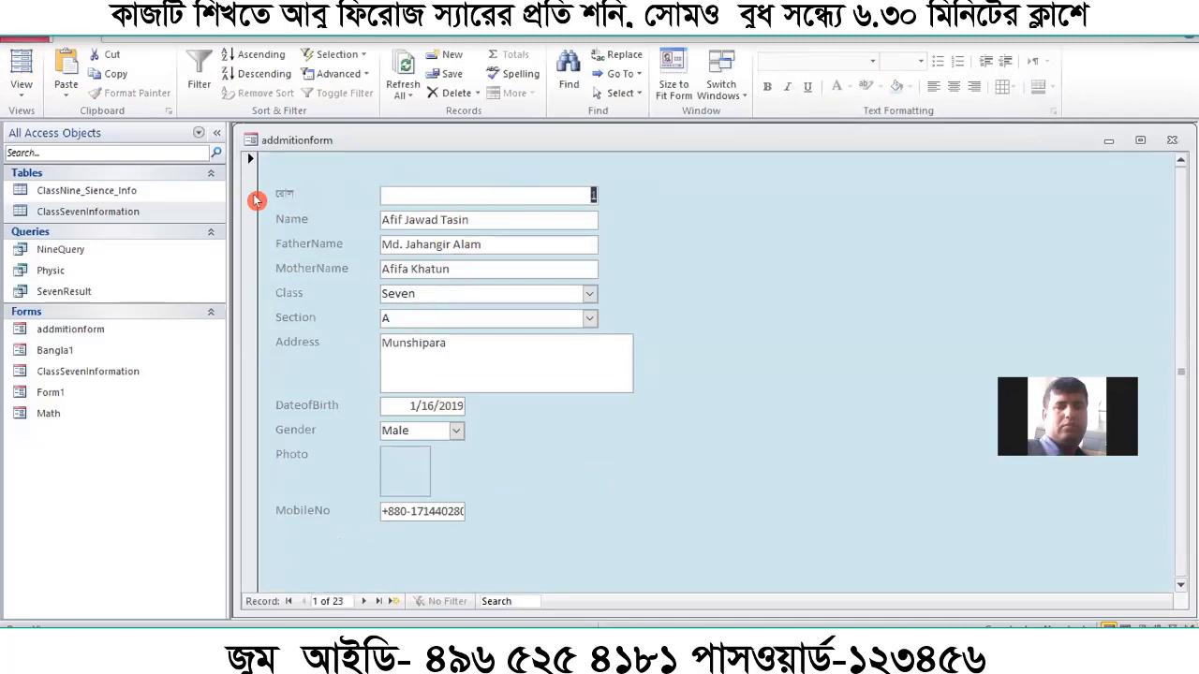
# Return to Design view and set the font size of all field labels, from the Roll label down to MobileNo, to 13
pyautogui.rightClick(285, 185)
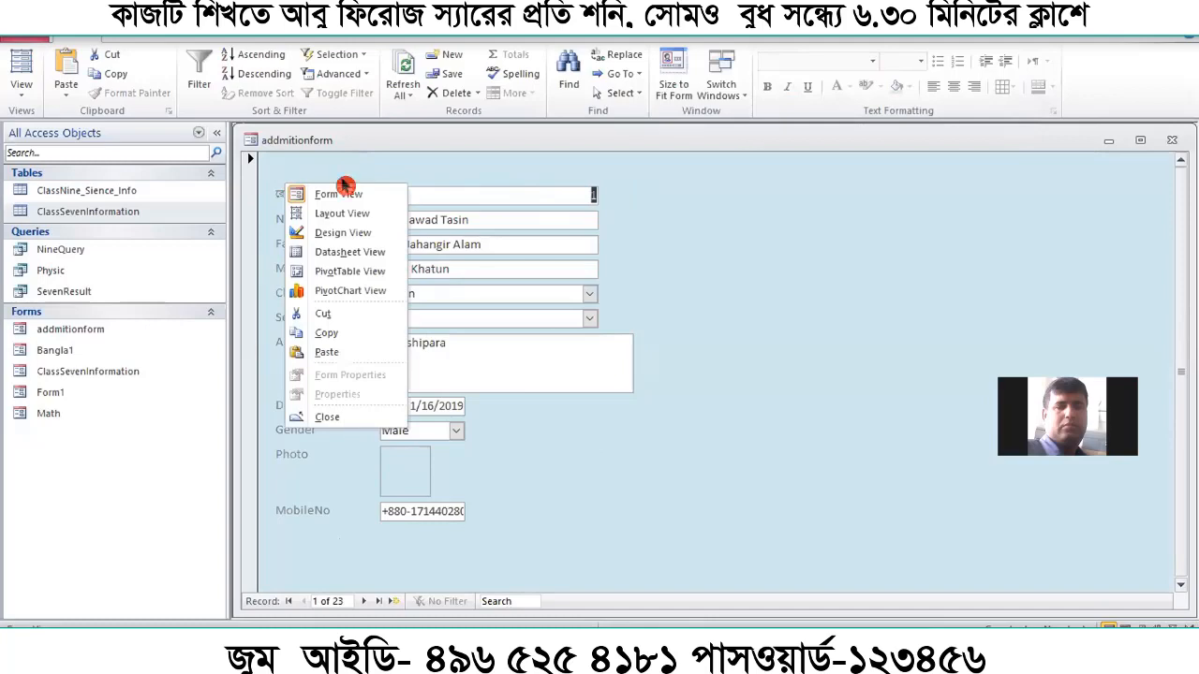
pyautogui.click(325, 235)
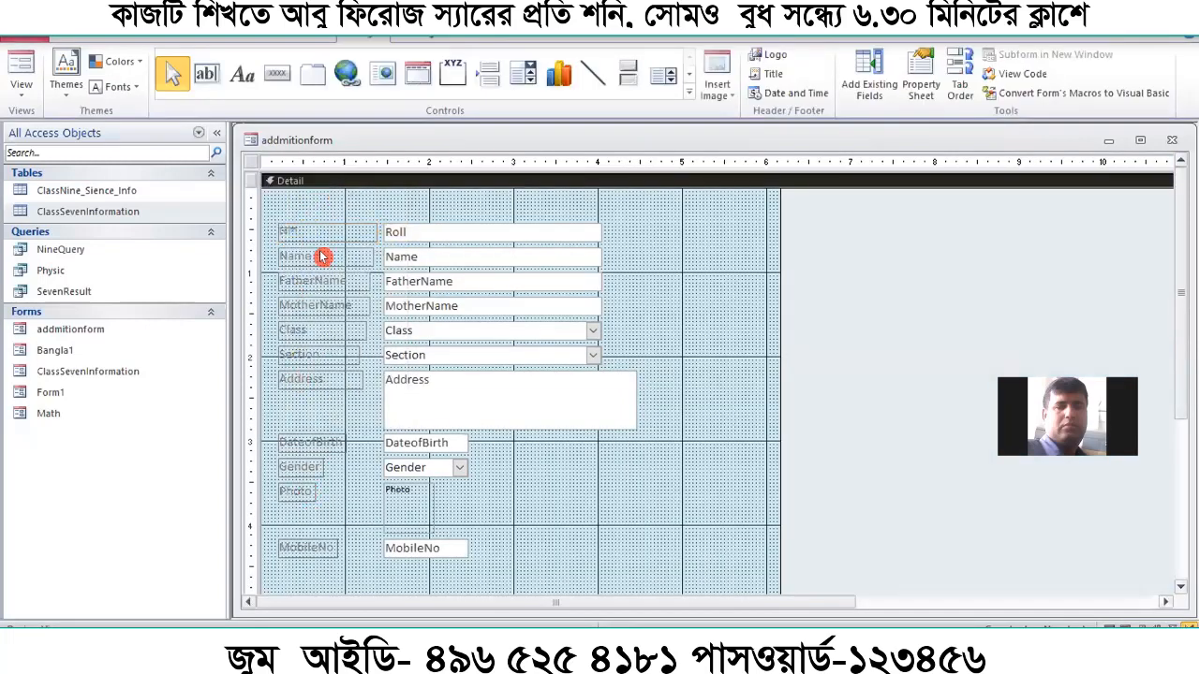
pyautogui.moveTo(334, 204); pyautogui.dragTo(308, 577)
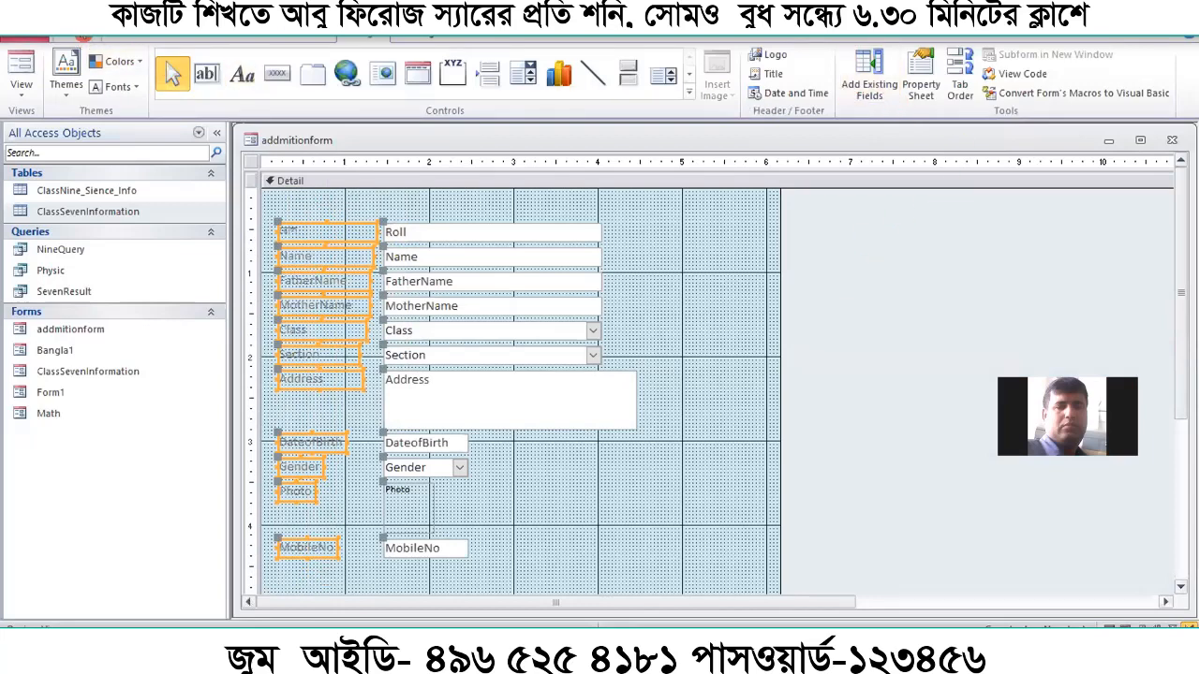
pyautogui.click(82, 39)
pyautogui.click(918, 63)
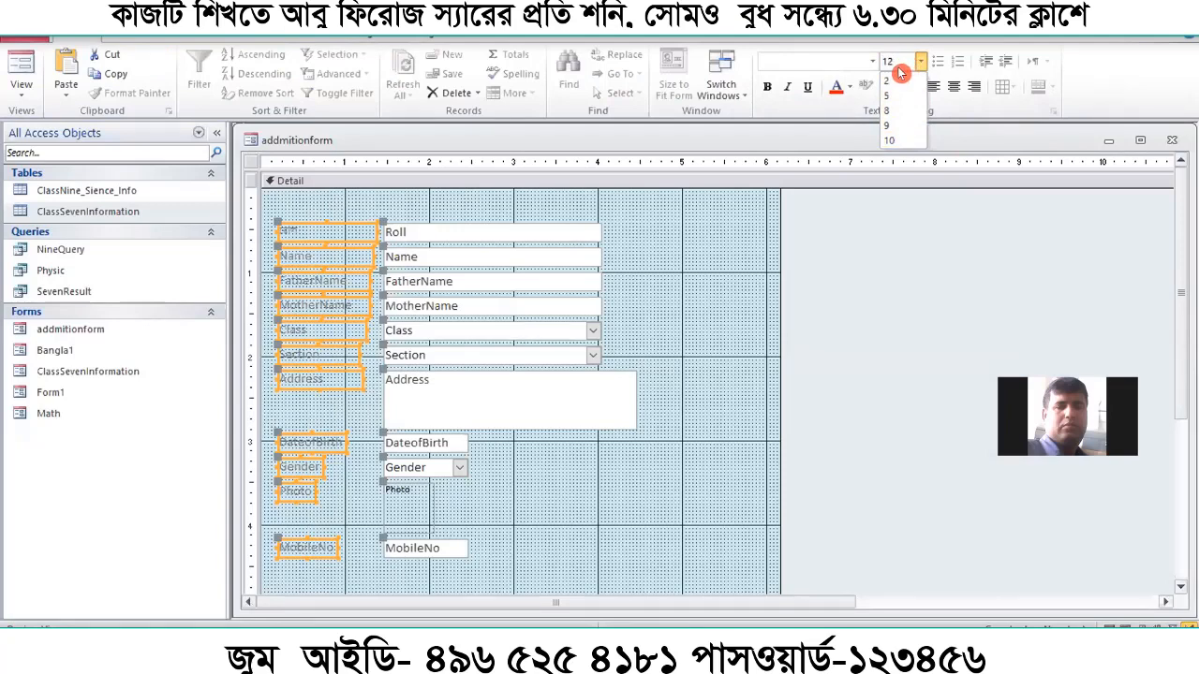
pyautogui.click(900, 255)
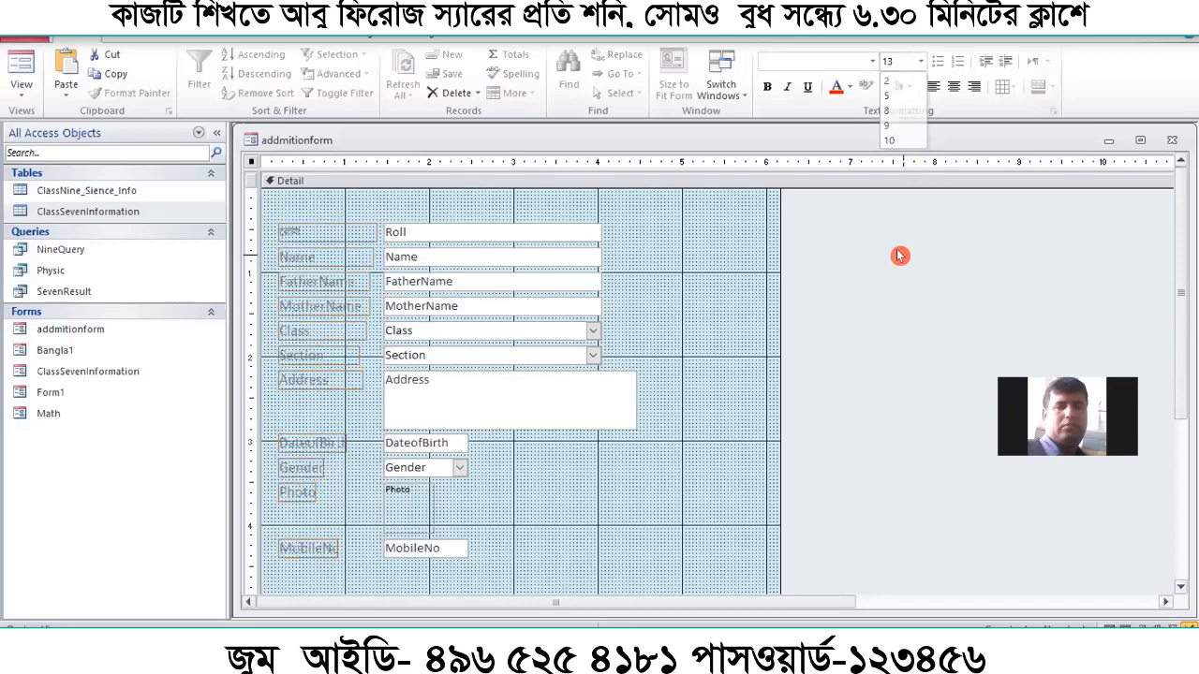
# Set the font color of all field labels, from Roll down to MobileNo, to black and preview the form in Form view
pyautogui.click(349, 181)
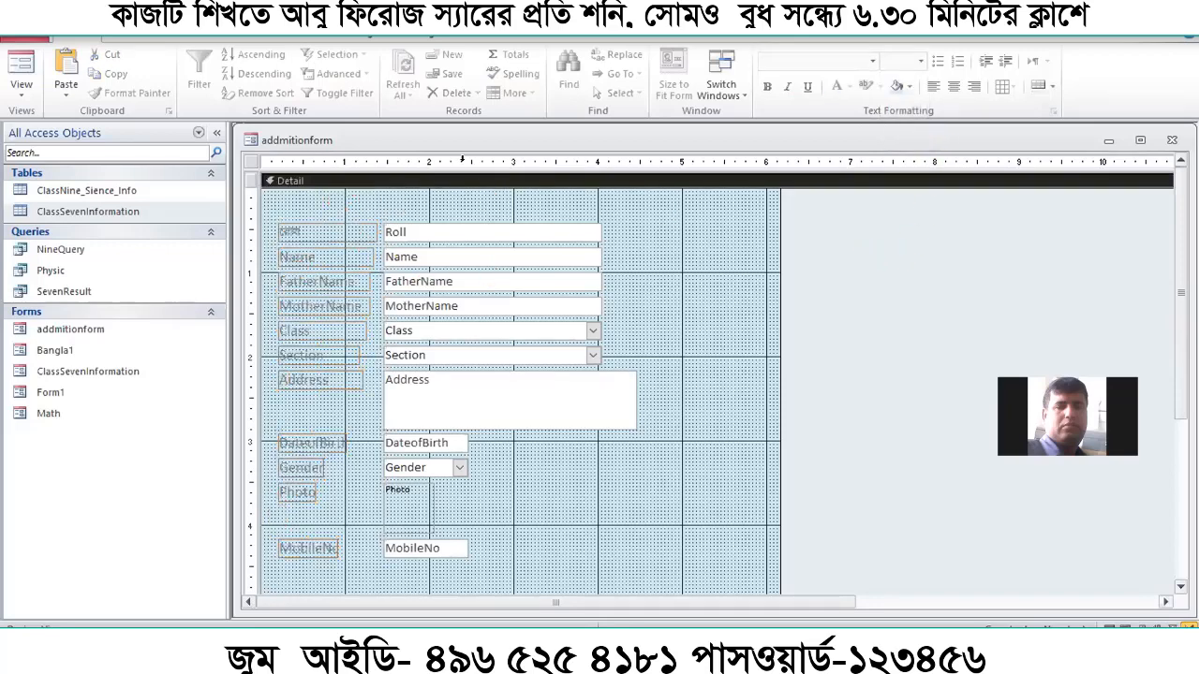
pyautogui.moveTo(345, 193); pyautogui.dragTo(302, 572)
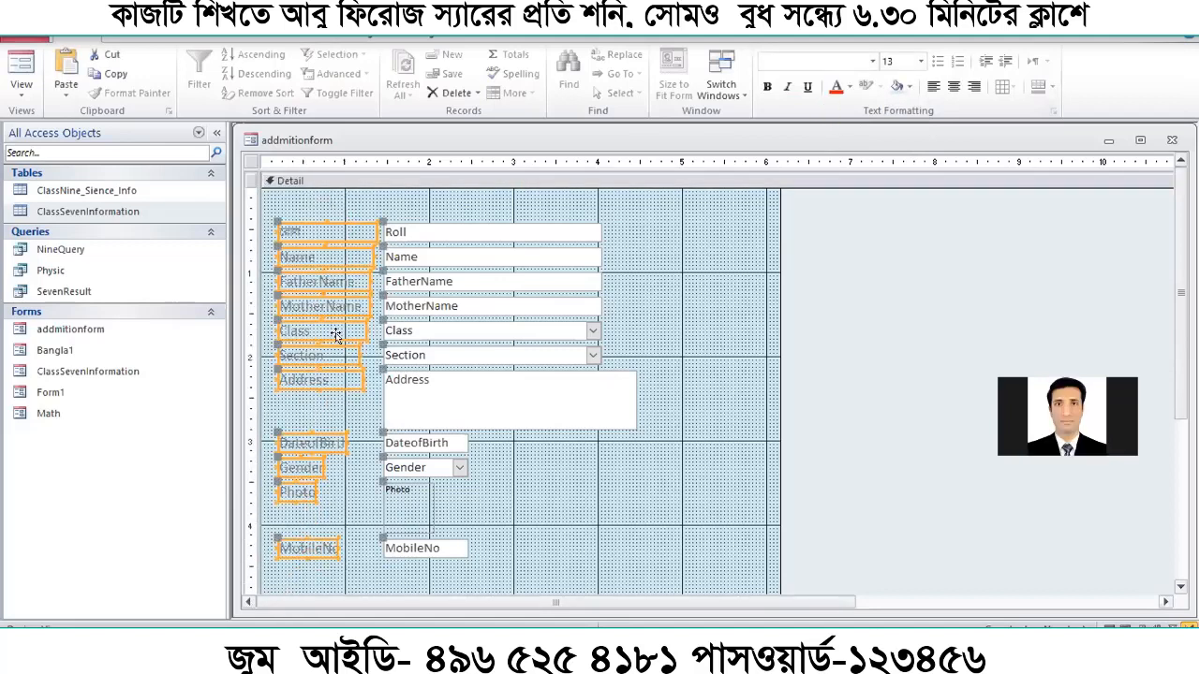
pyautogui.rightClick(332, 281)
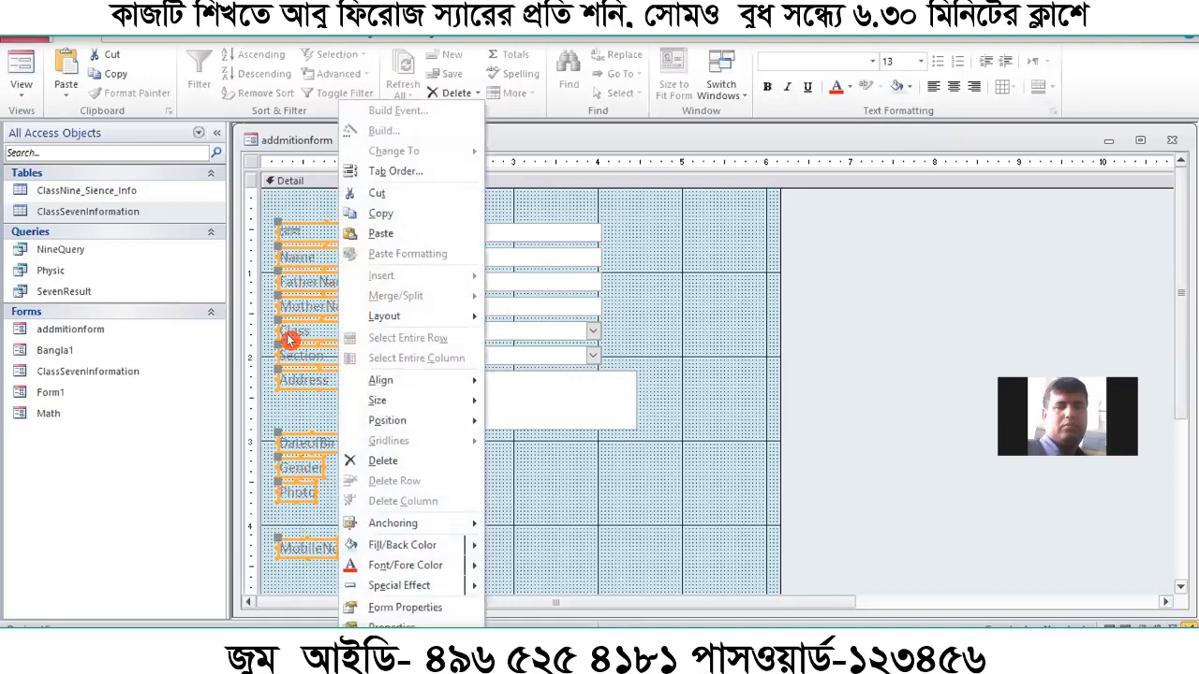
pyautogui.moveTo(448, 575)
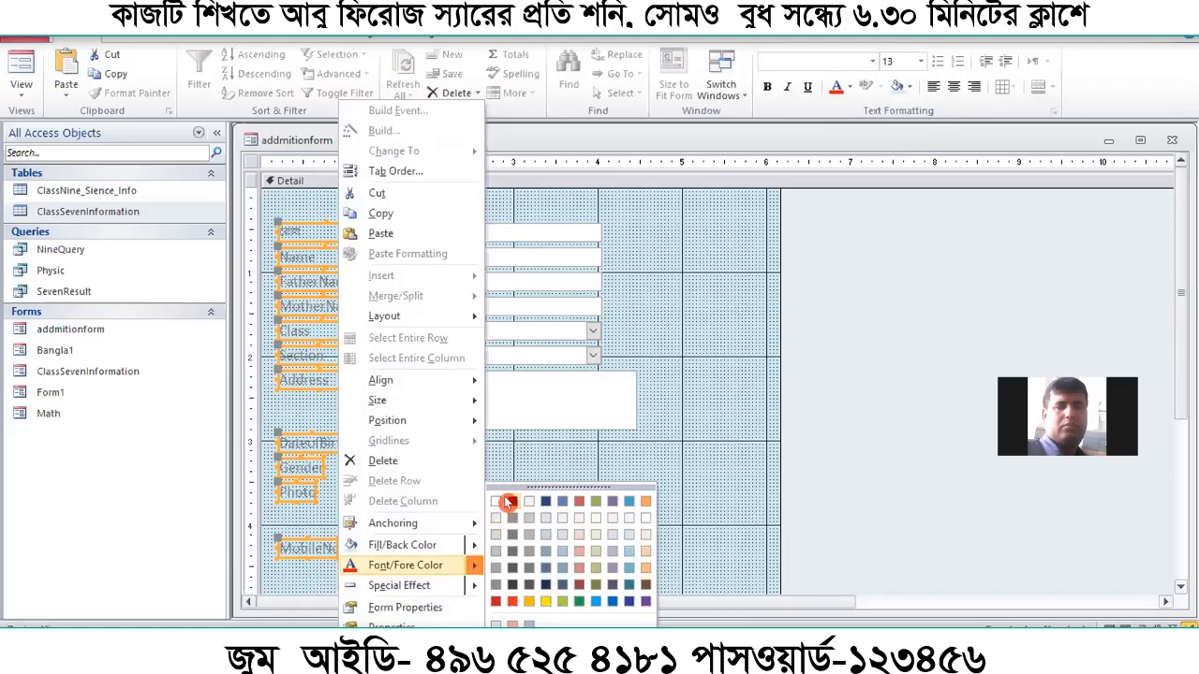
pyautogui.click(506, 501)
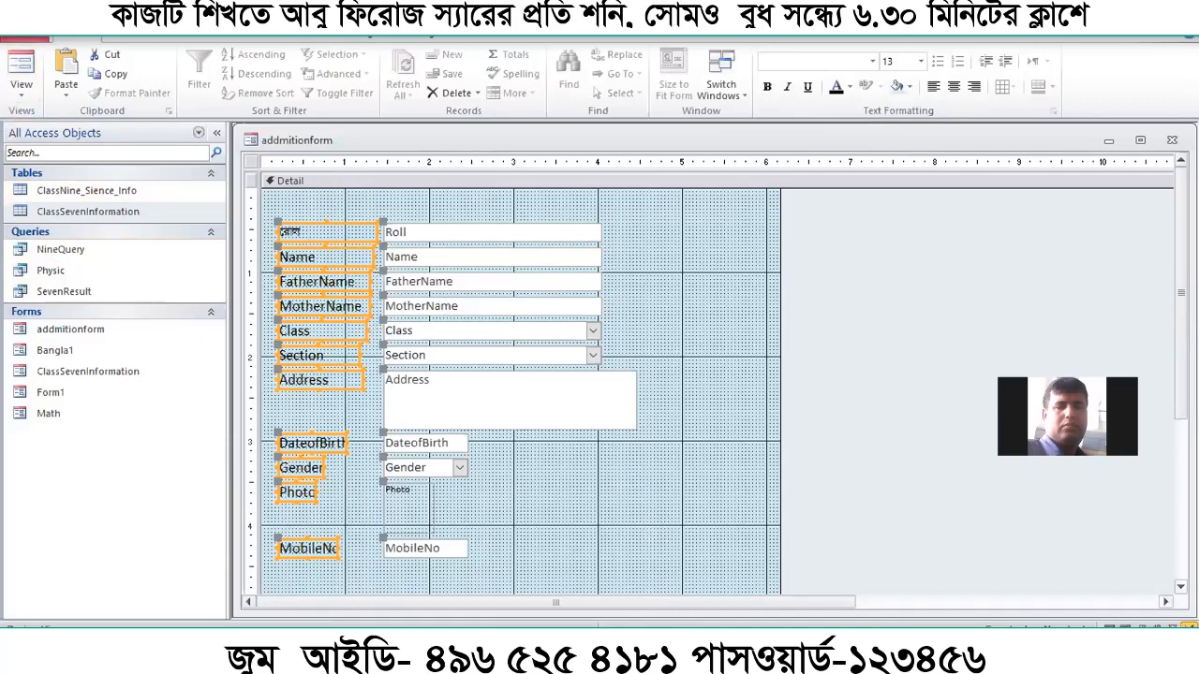
pyautogui.click(21, 73)
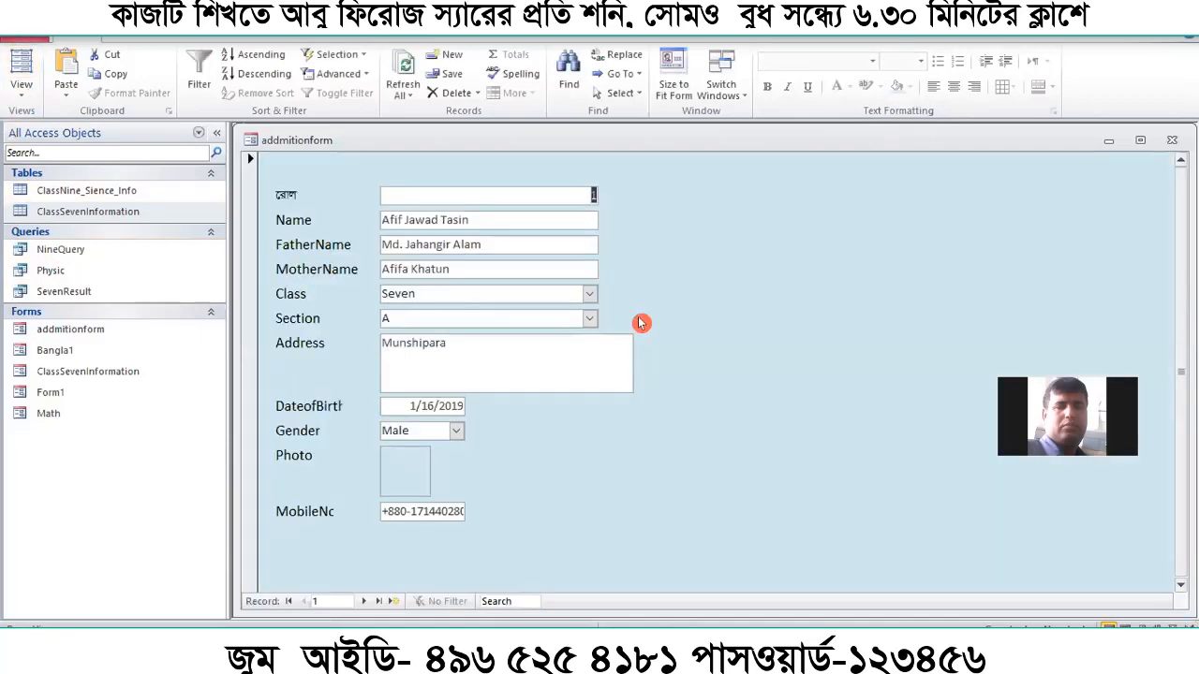
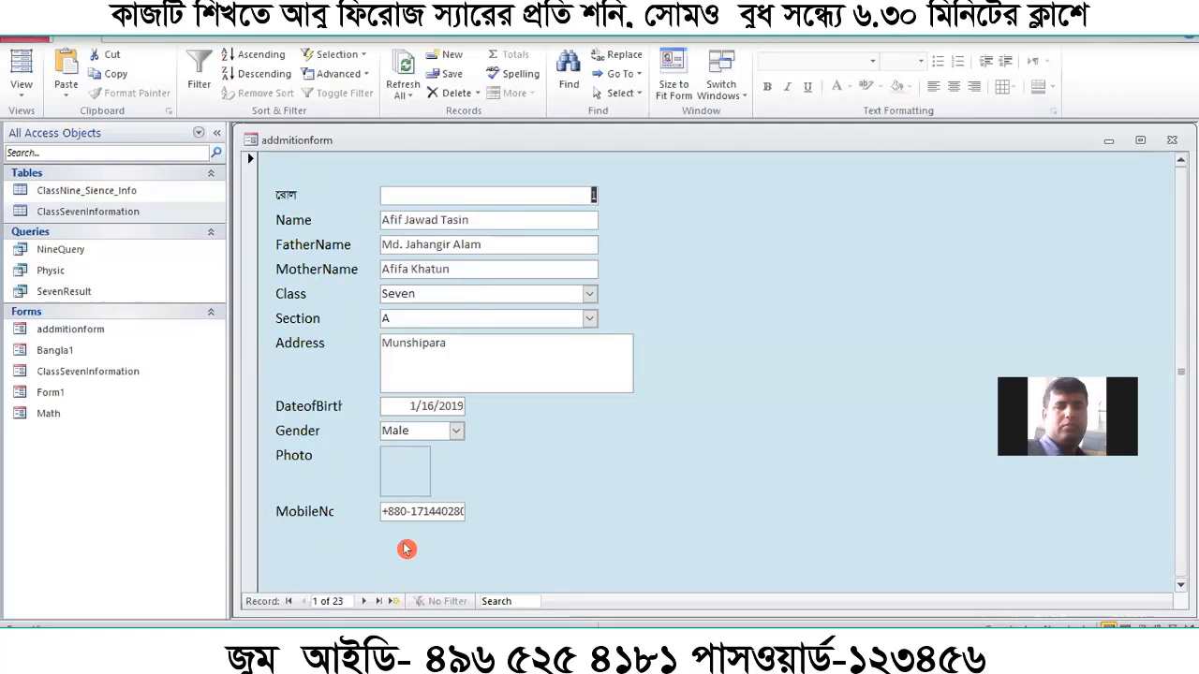
# In Design view, make the Roll through Section field boxes slightly taller and preview the form in Form view
pyautogui.rightClick(732, 281)
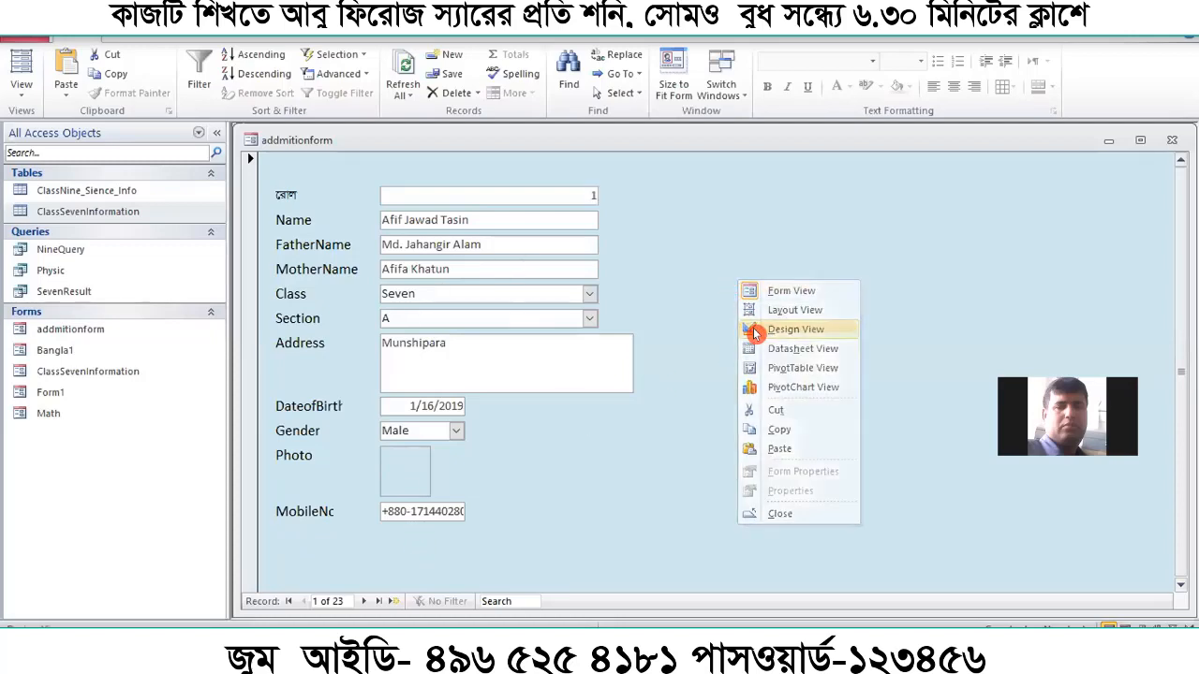
pyautogui.click(755, 331)
pyautogui.click(633, 237)
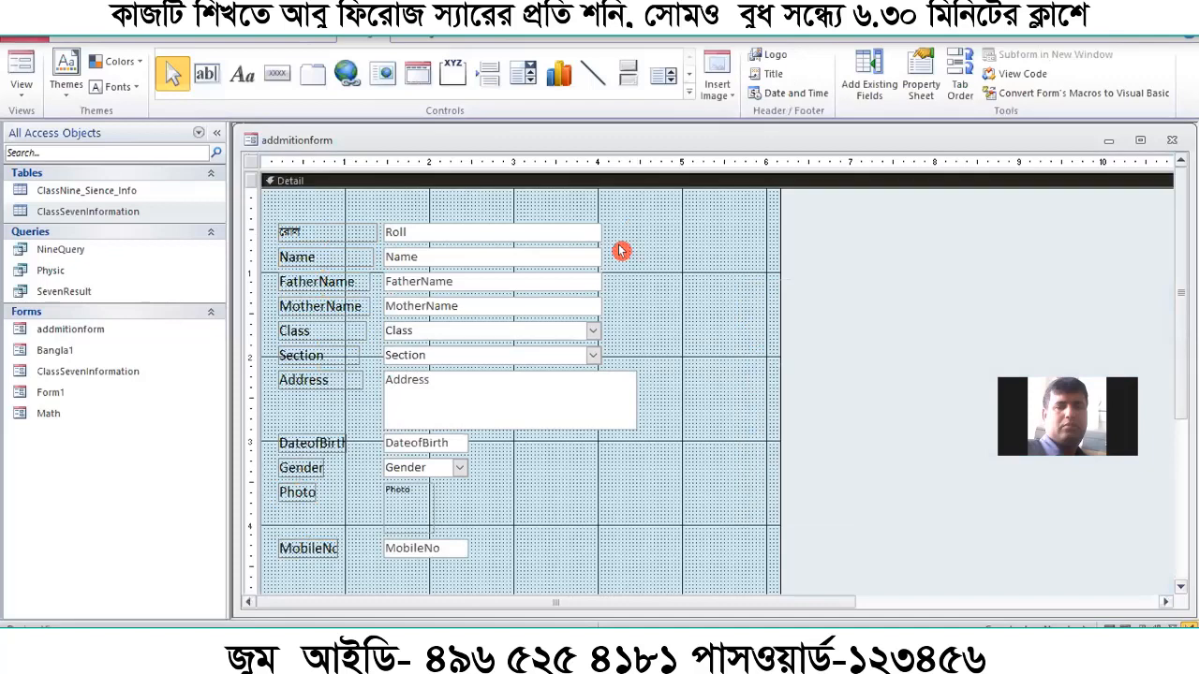
pyautogui.moveTo(637, 227); pyautogui.dragTo(422, 383)
pyautogui.moveTo(653, 217); pyautogui.dragTo(601, 373)
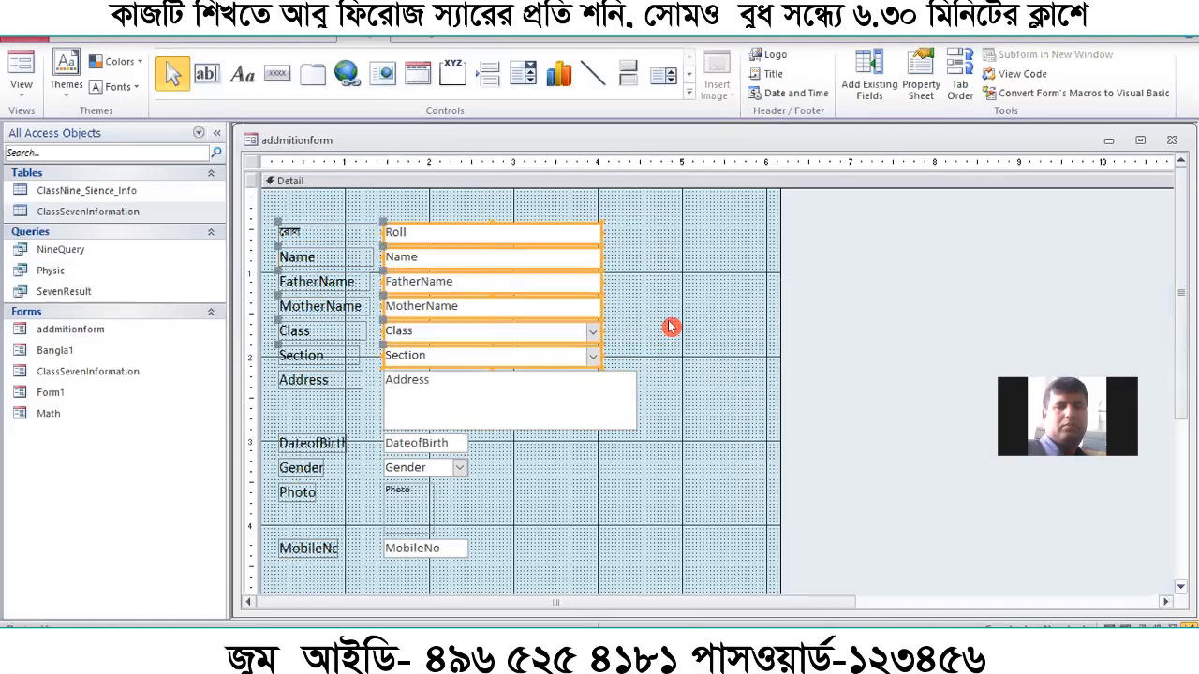
pyautogui.click(31, 59)
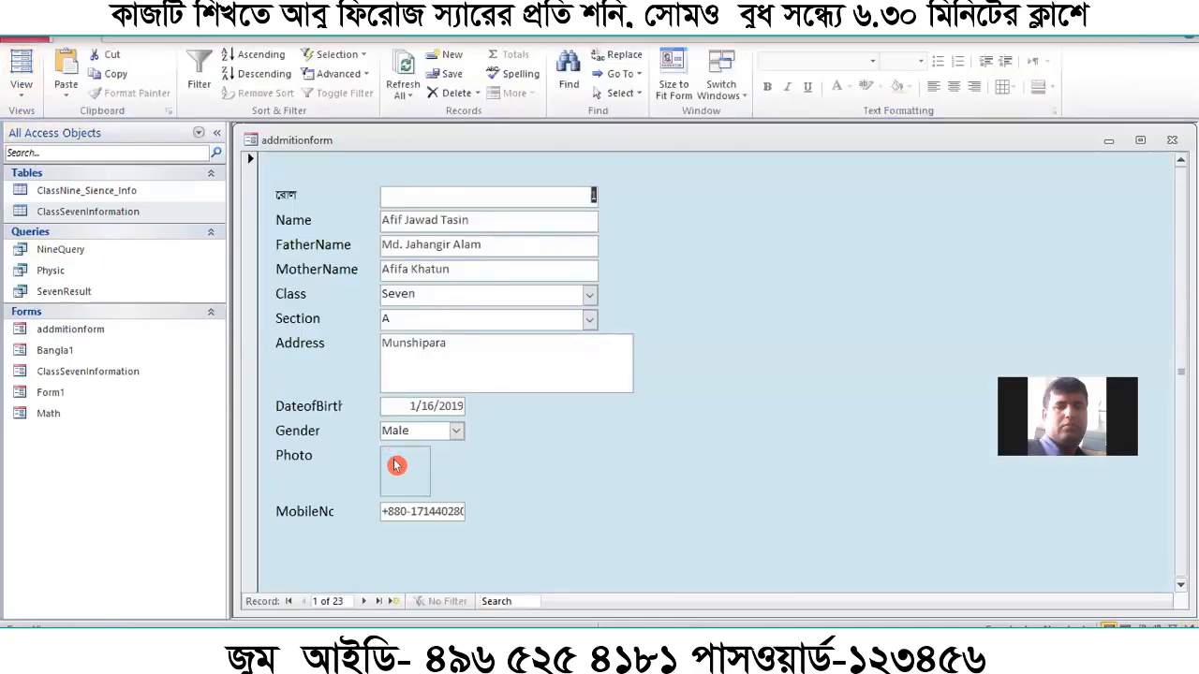
# In Design view, move the Photo field to the empty area beside the Name and FatherName boxes, with its label directly above the frame
pyautogui.rightClick(701, 153)
pyautogui.click(754, 203)
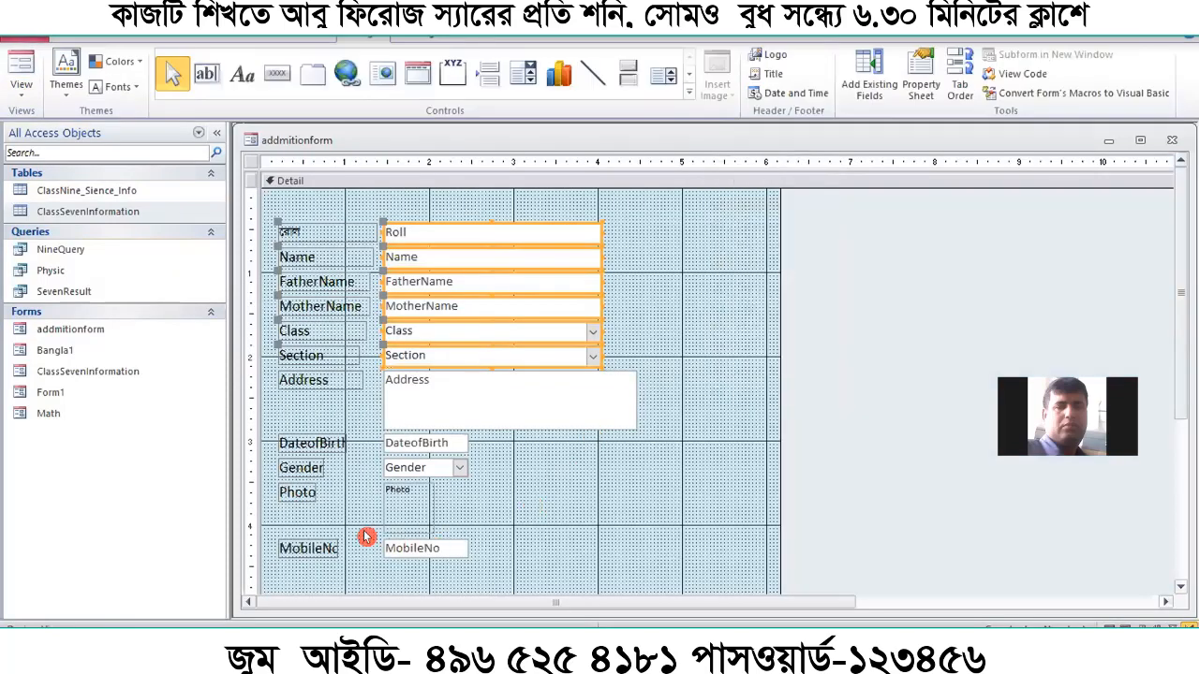
pyautogui.moveTo(690, 308); pyautogui.dragTo(710, 269)
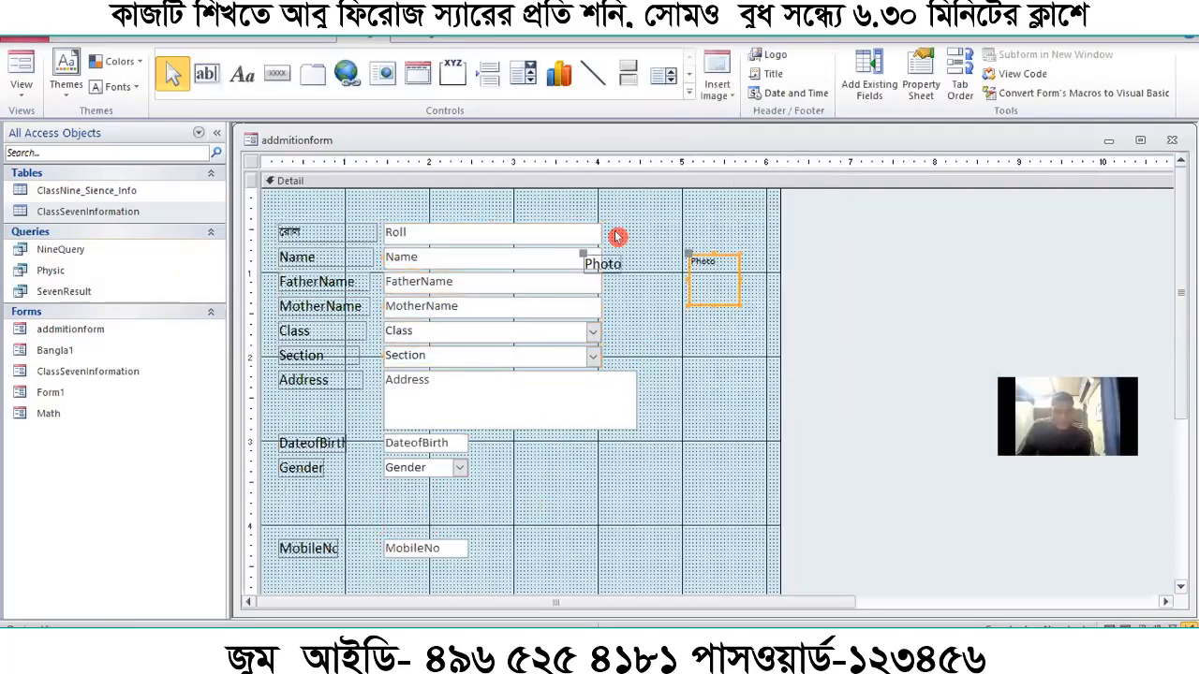
pyautogui.click(687, 228)
pyautogui.moveTo(686, 228); pyautogui.dragTo(687, 232)
pyautogui.click(696, 281)
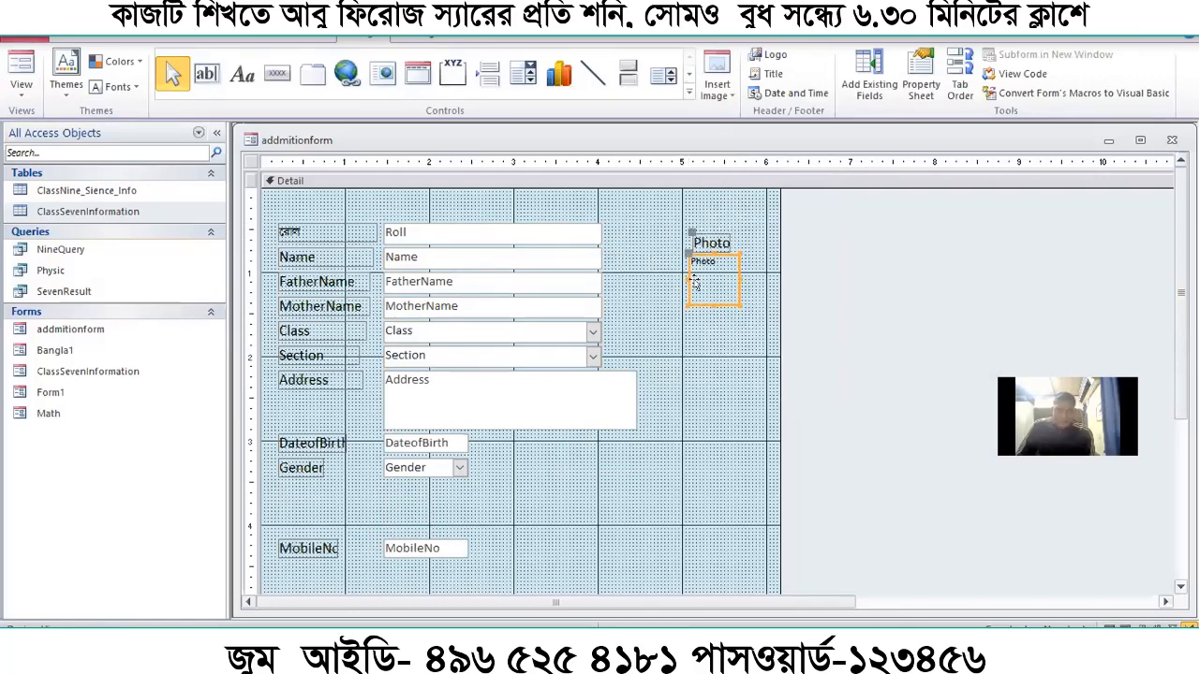
pyautogui.moveTo(697, 291); pyautogui.dragTo(678, 291)
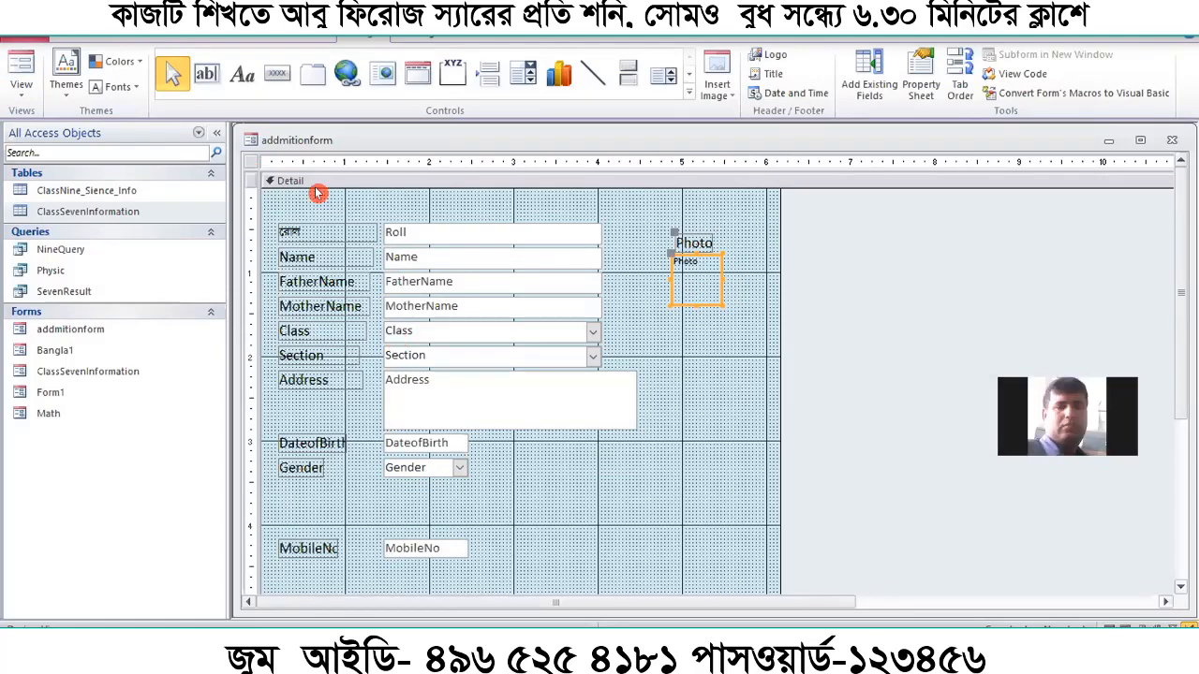
pyautogui.moveTo(316, 192); pyautogui.dragTo(623, 396)
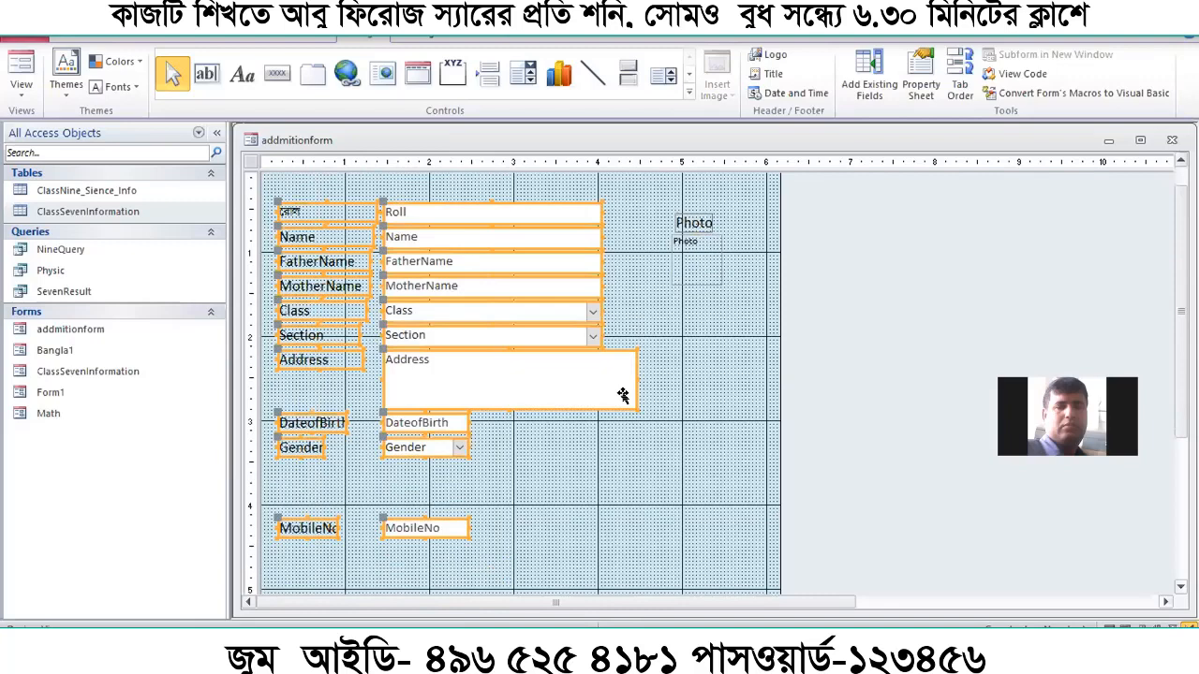
pyautogui.rightClick(479, 270)
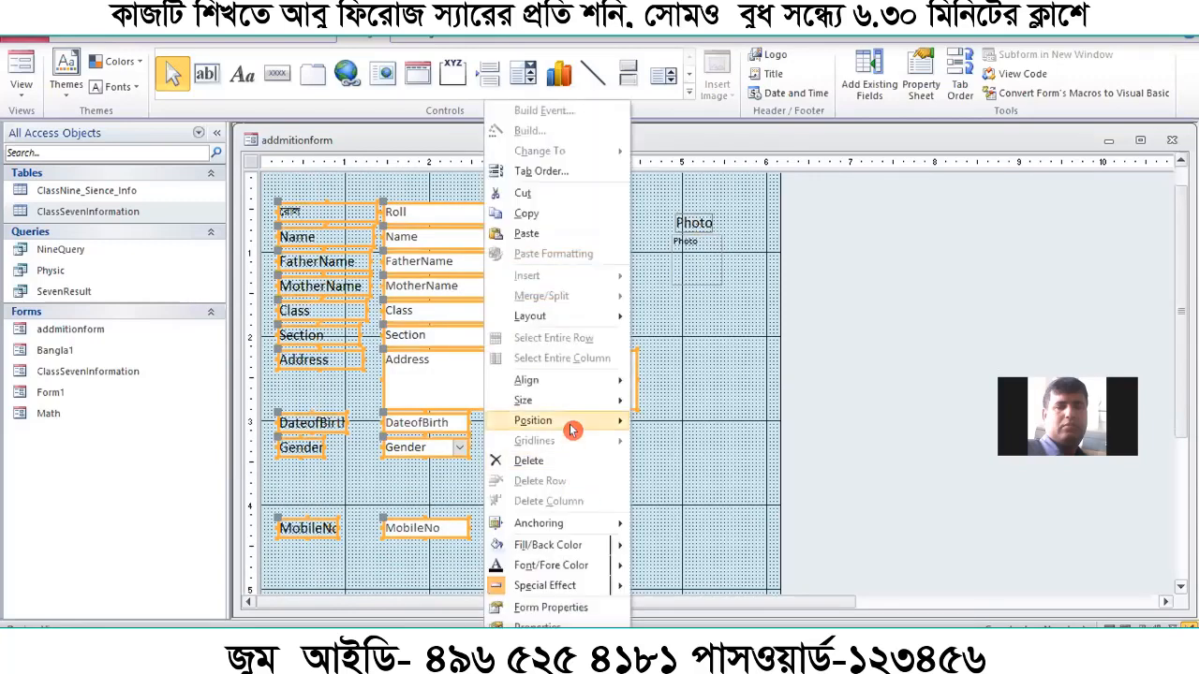
pyautogui.moveTo(586, 381)
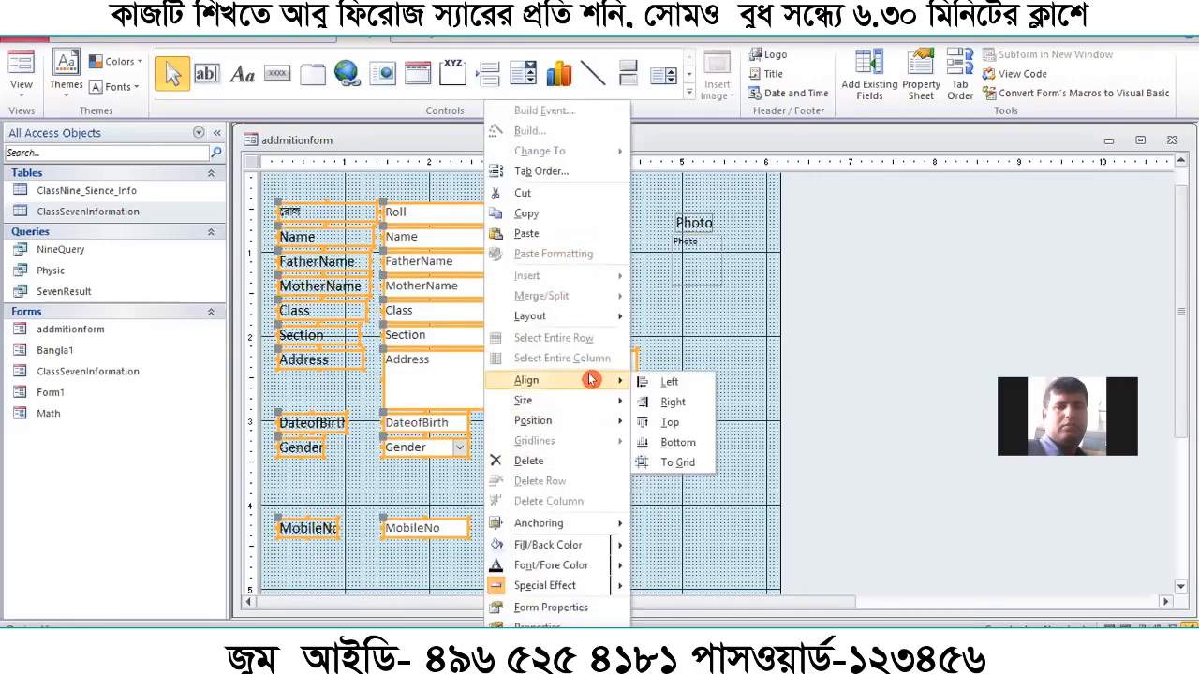
pyautogui.moveTo(592, 425)
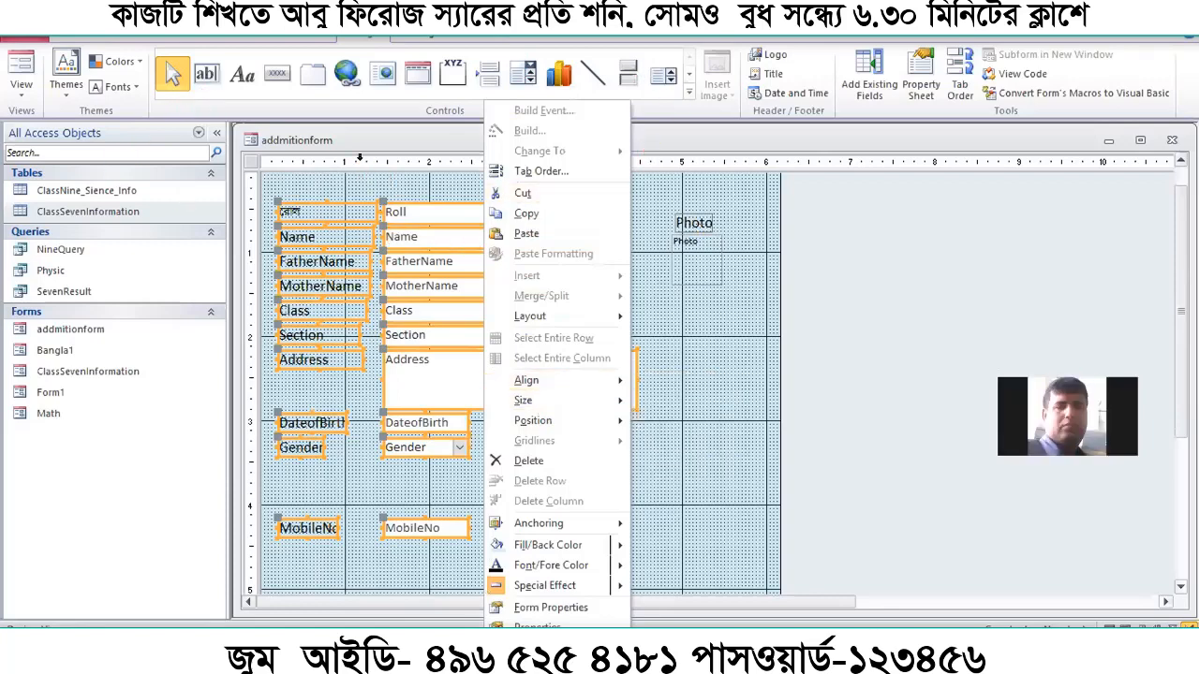
pyautogui.click(332, 163)
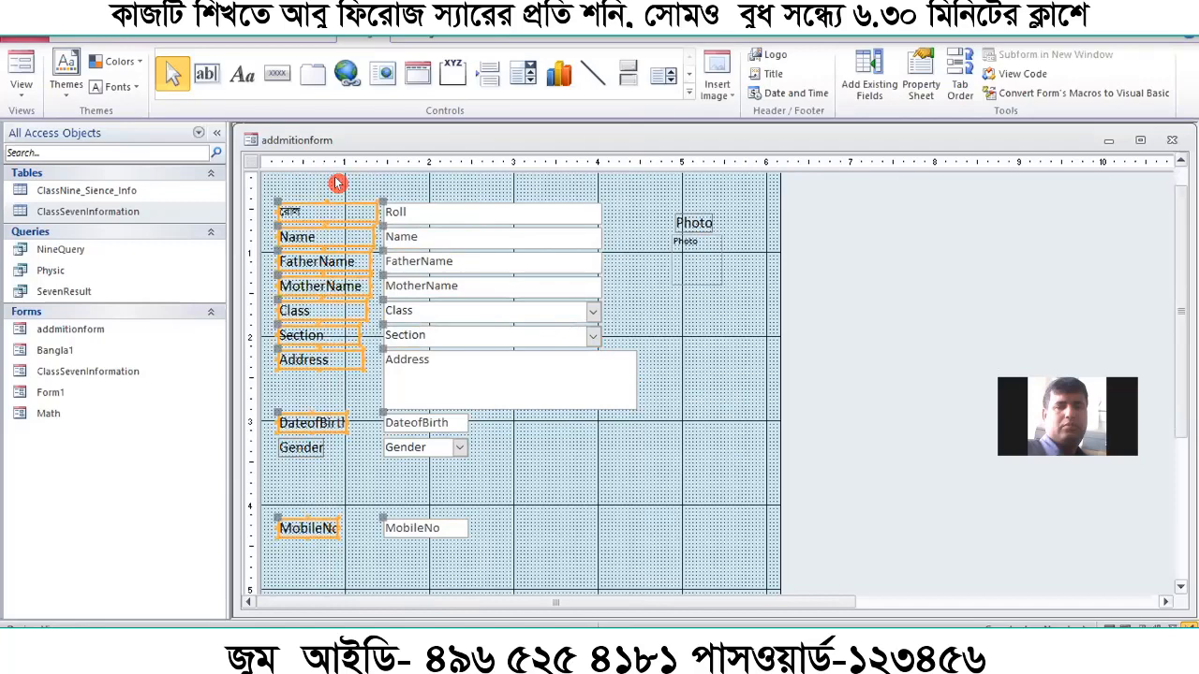
# Arrange all labels and field boxes from Roll to MobileNo, excluding Photo, in a Stacked layout
pyautogui.click(411, 184)
pyautogui.moveTo(344, 192); pyautogui.dragTo(403, 580)
pyautogui.moveTo(304, 178); pyautogui.dragTo(527, 559)
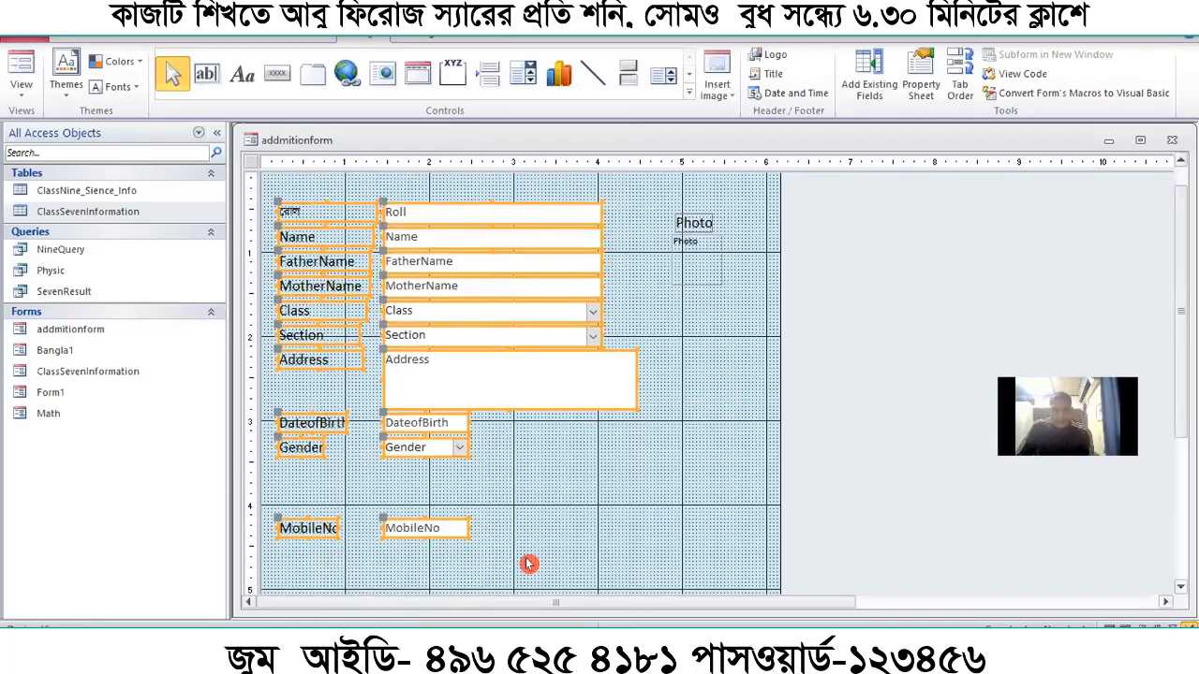
pyautogui.click(412, 39)
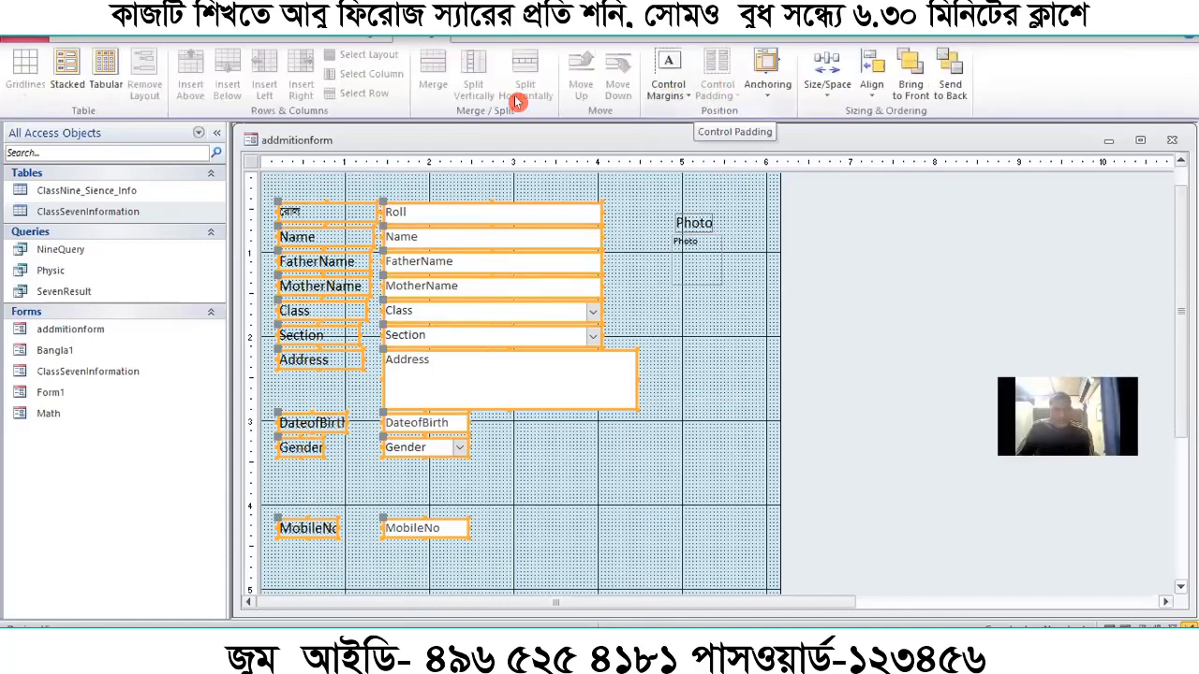
pyautogui.click(58, 83)
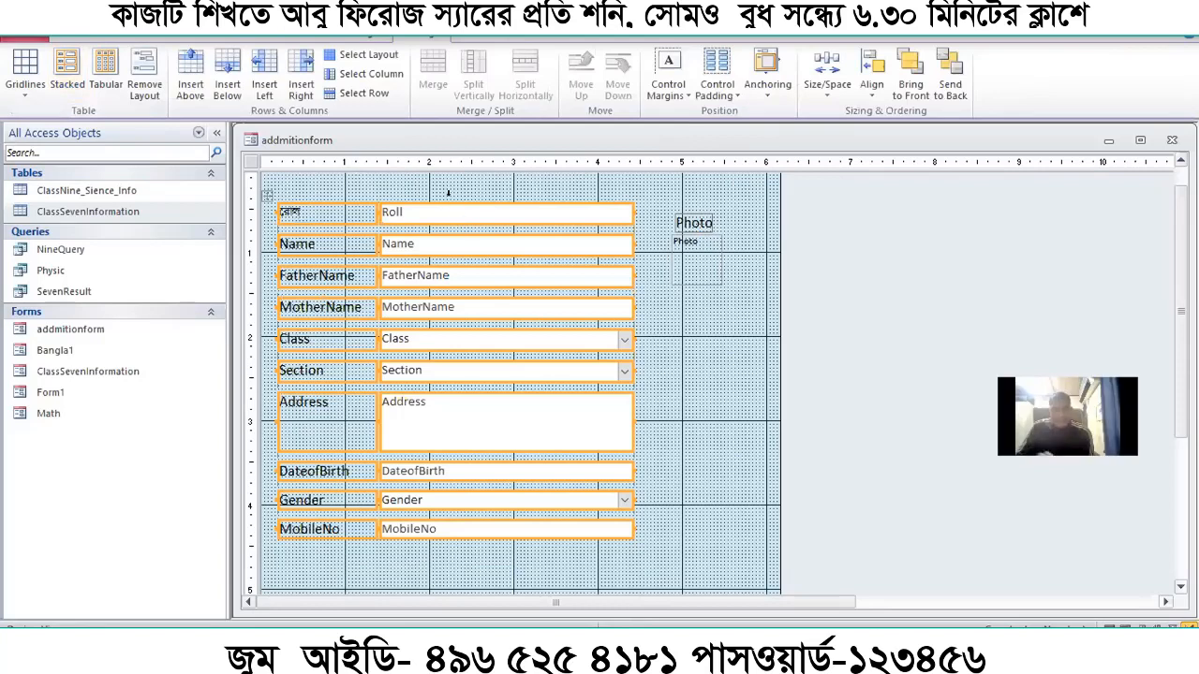
# Reapply the Stacked layout to the Roll through MobileNo labels and field boxes
pyautogui.click(335, 197)
pyautogui.moveTo(326, 186); pyautogui.dragTo(530, 516)
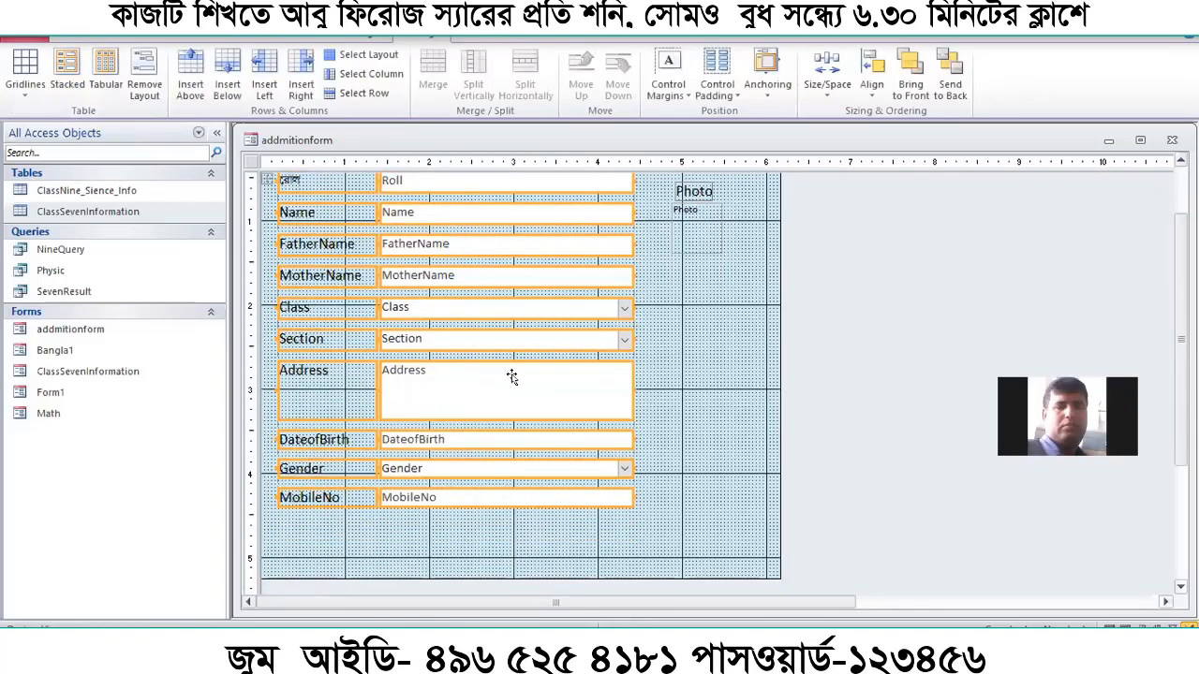
pyautogui.rightClick(512, 377)
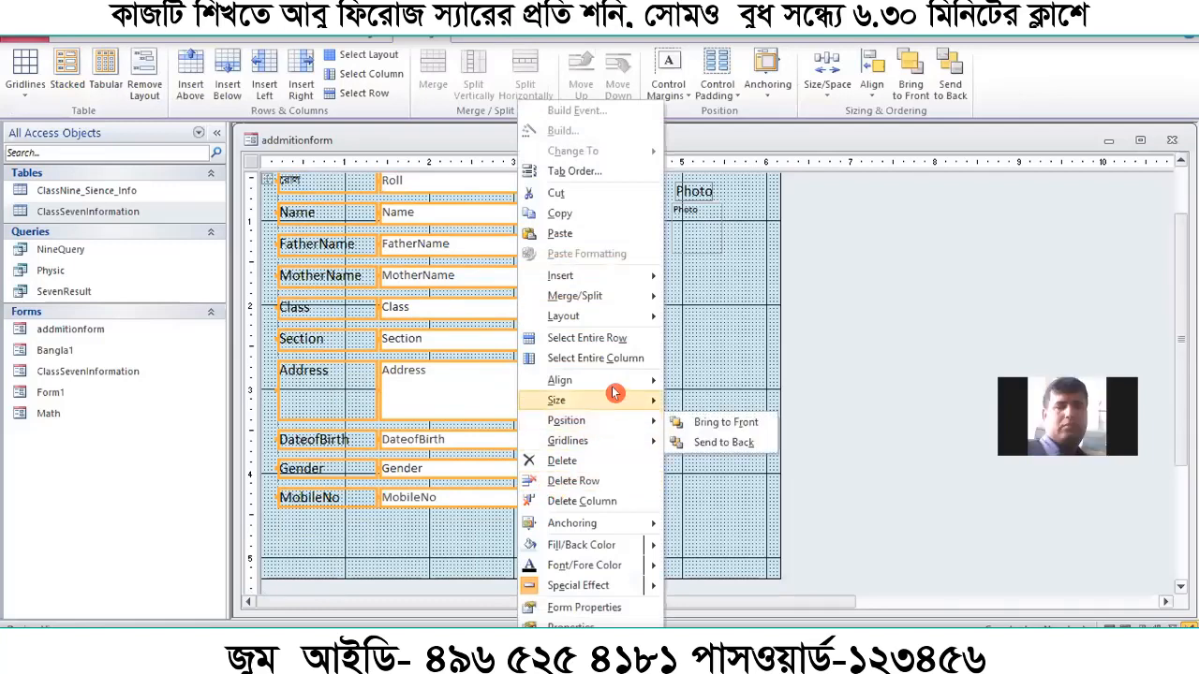
pyautogui.moveTo(619, 320)
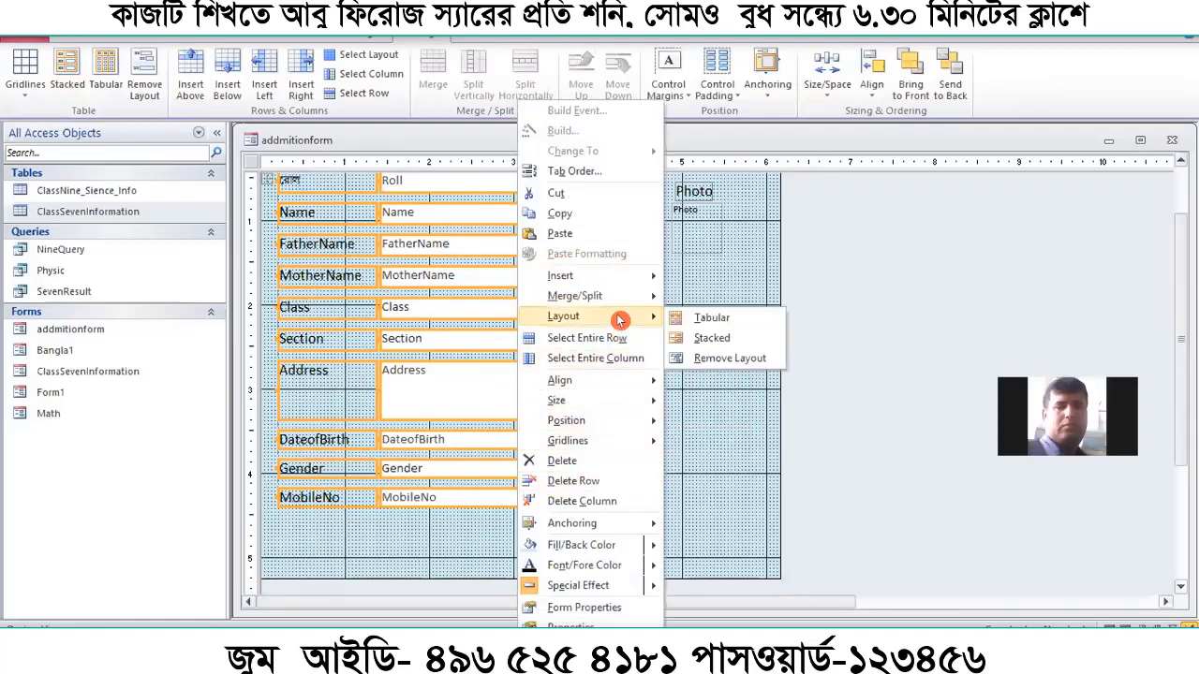
pyautogui.click(713, 340)
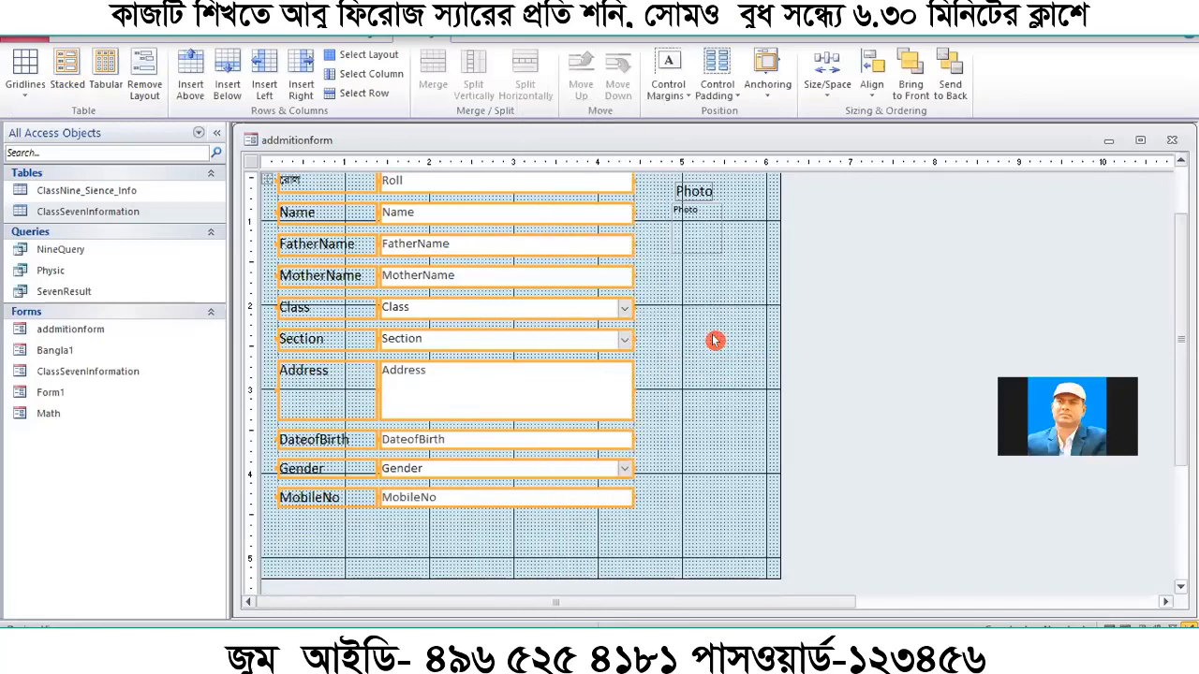
pyautogui.scroll(1, 684, 548)
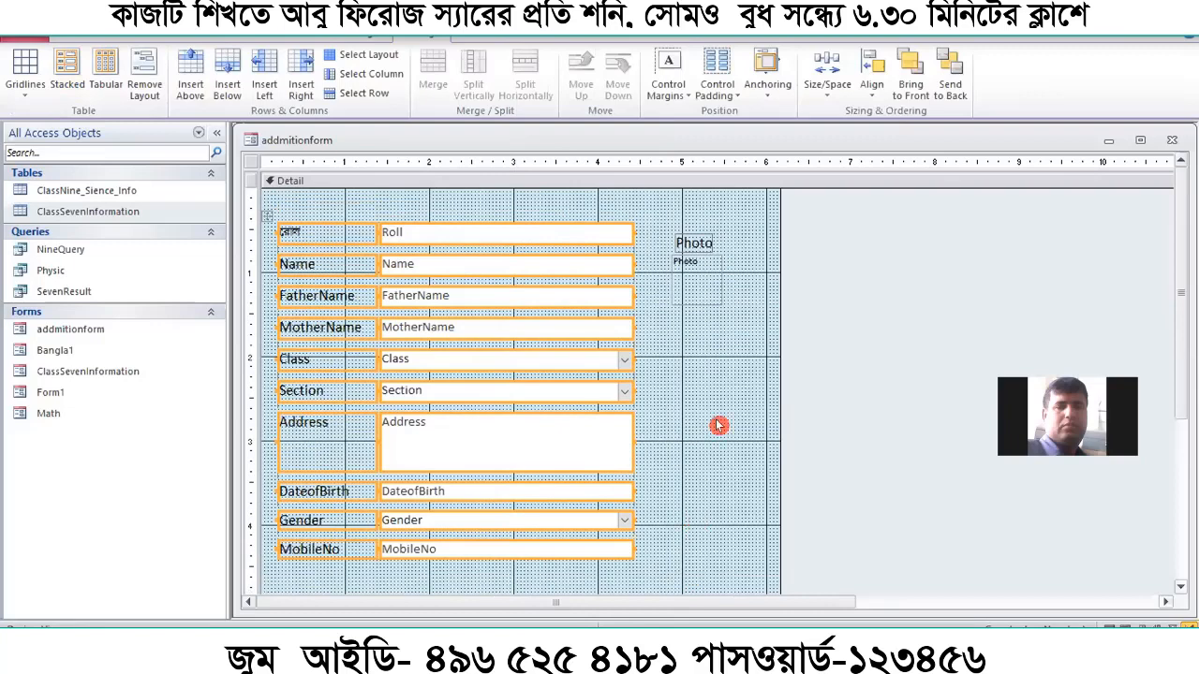
# With the Roll through MobileNo labels and boxes selected, preview the stacked form in Form view and return to Design view
pyautogui.click(691, 347)
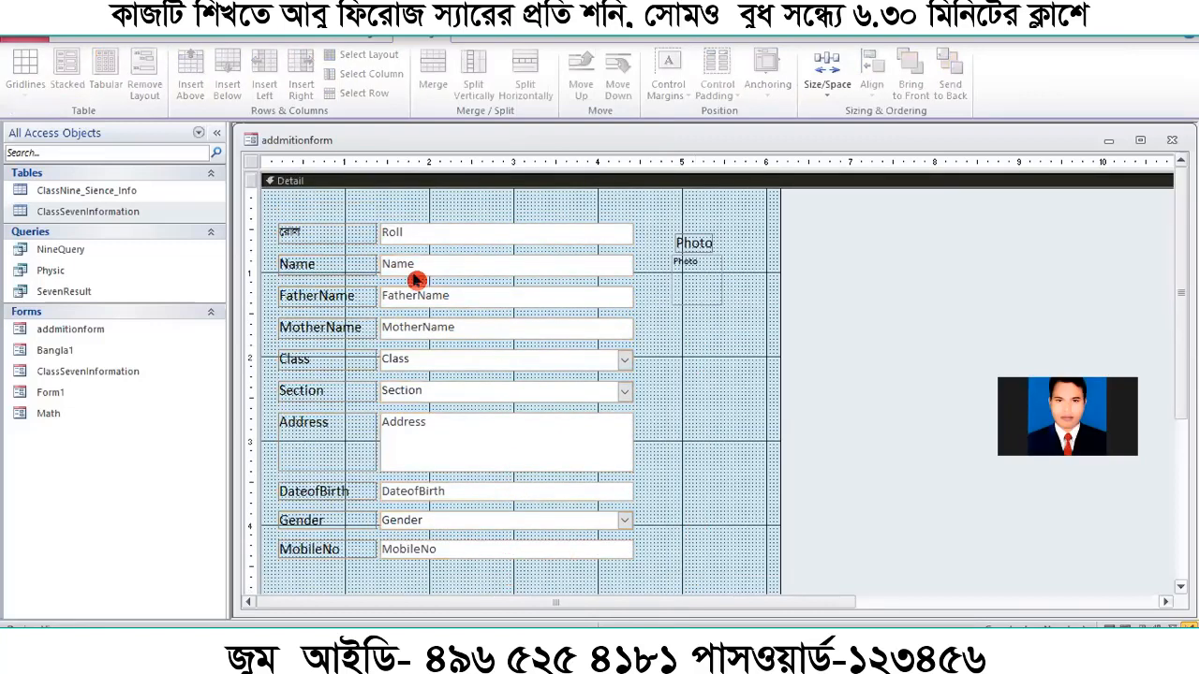
pyautogui.moveTo(362, 206); pyautogui.dragTo(537, 601)
pyautogui.scroll(-1, 674, 496)
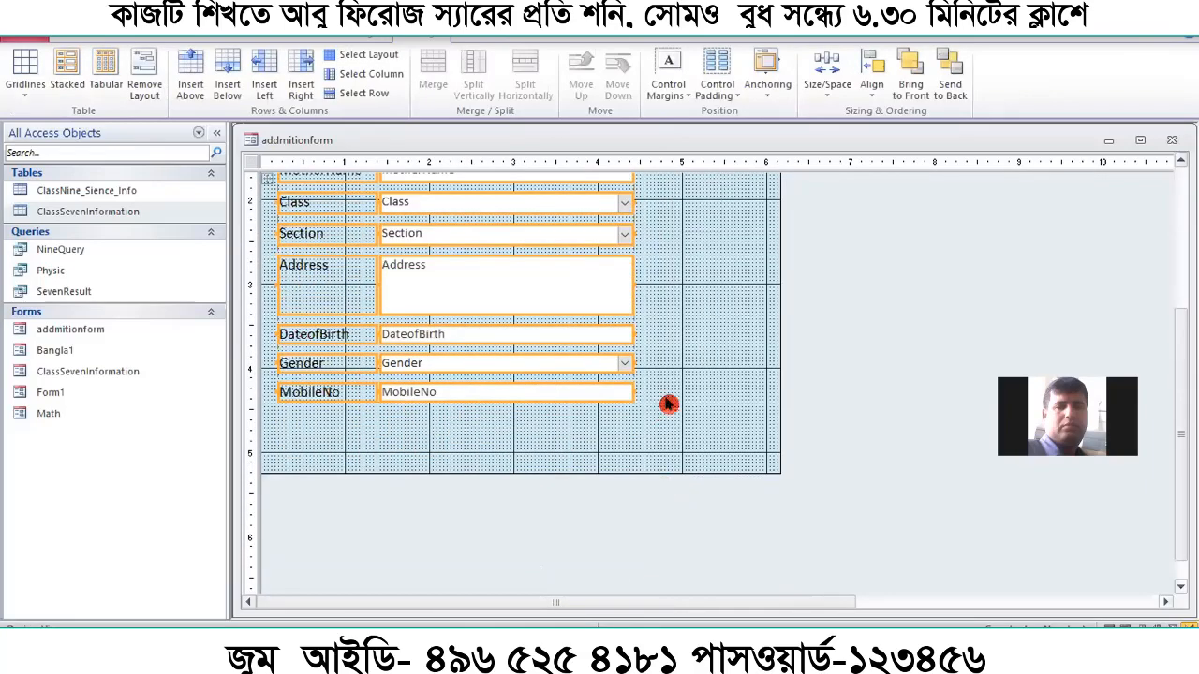
pyautogui.scroll(1, 690, 472)
pyautogui.scroll(1, 691, 472)
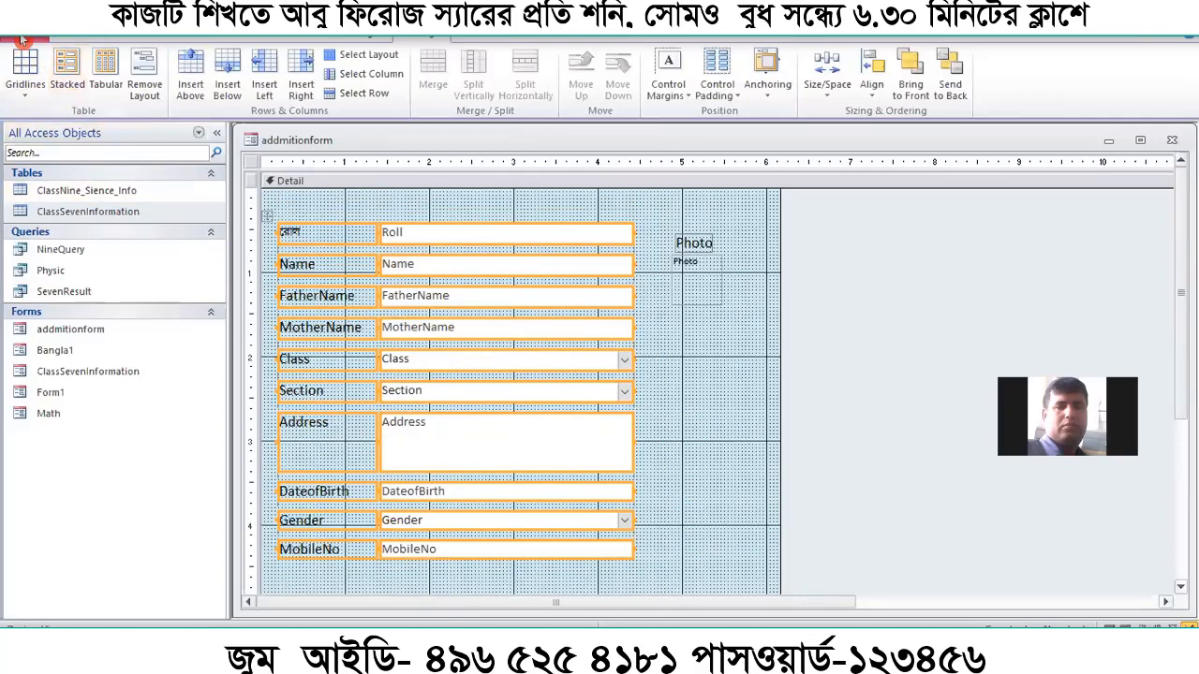
pyautogui.click(68, 38)
pyautogui.click(353, 35)
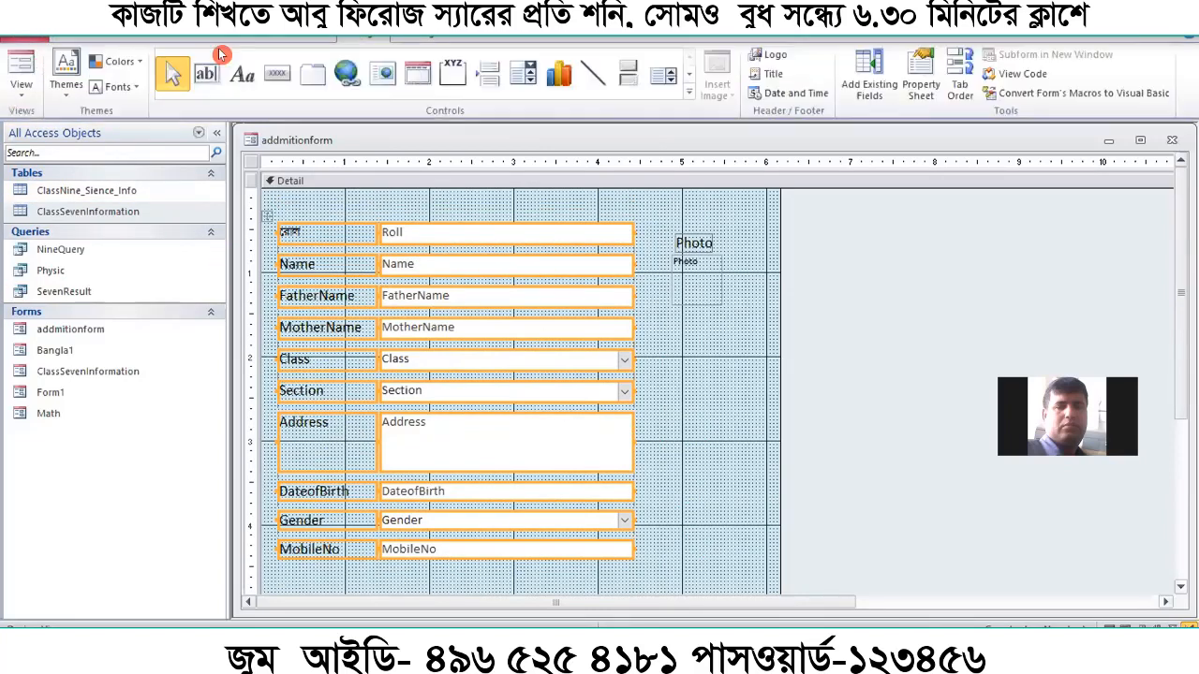
pyautogui.click(13, 70)
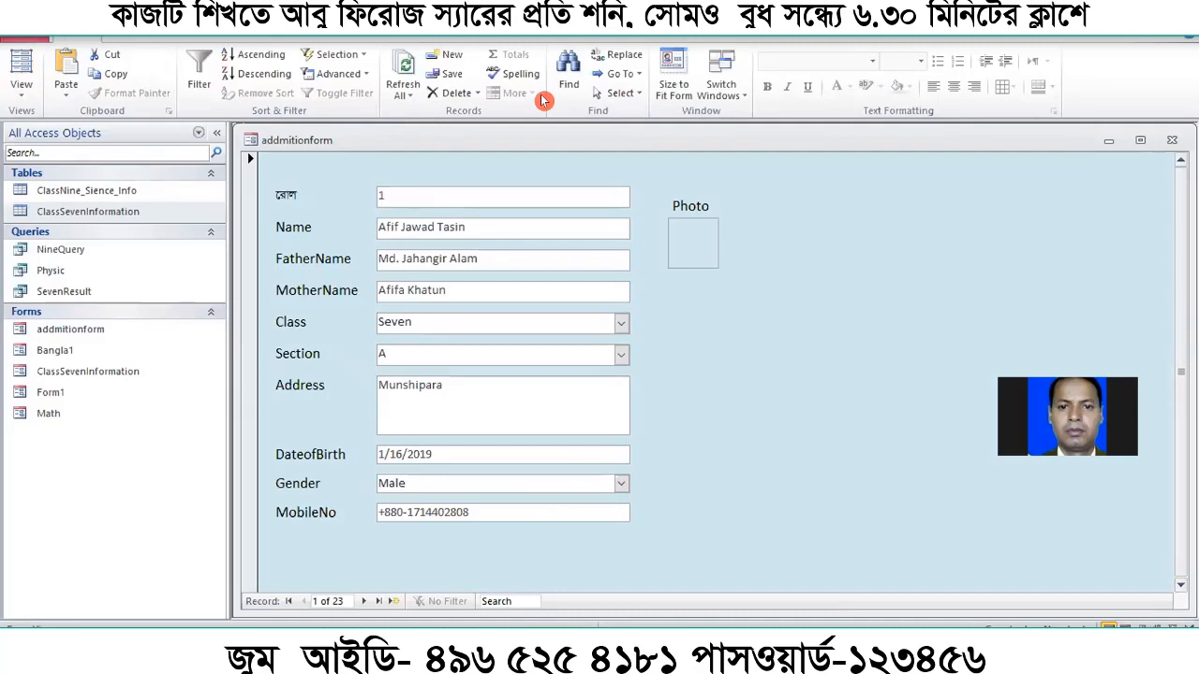
pyautogui.rightClick(743, 347)
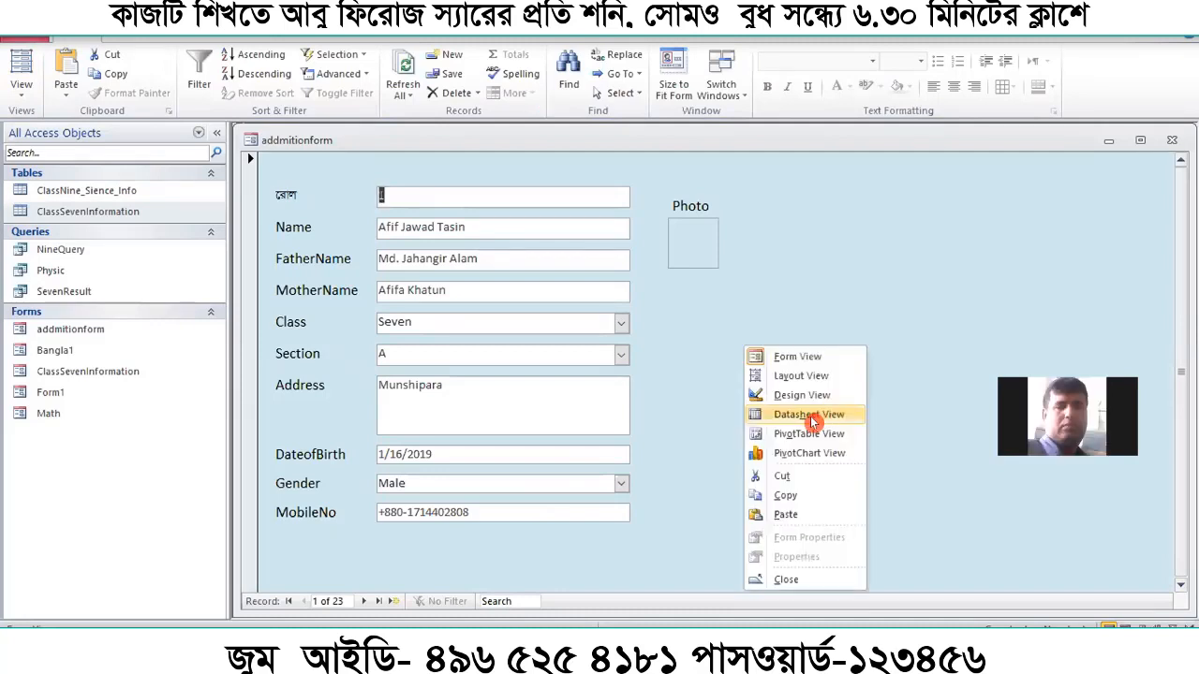
pyautogui.click(814, 394)
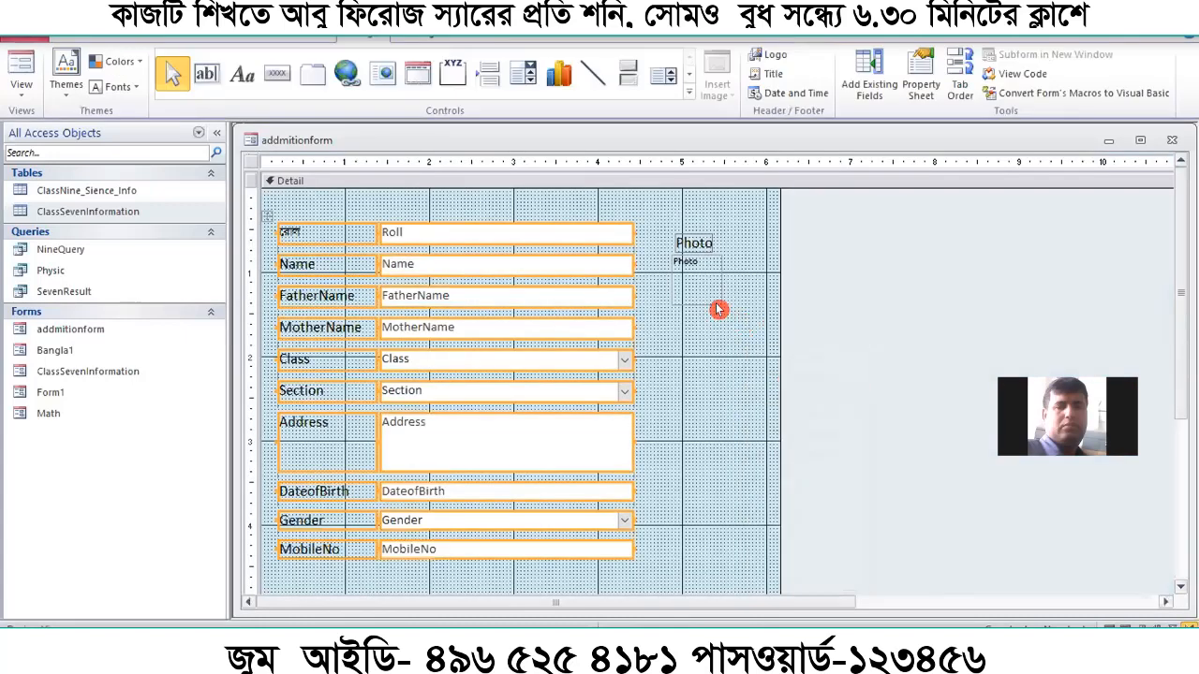
# Enlarge the Photo frame to about 1.6 inches square, filling the space beside the Name through Section boxes
pyautogui.click(710, 302)
pyautogui.moveTo(723, 305); pyautogui.dragTo(776, 410)
pyautogui.moveTo(664, 405); pyautogui.dragTo(634, 390)
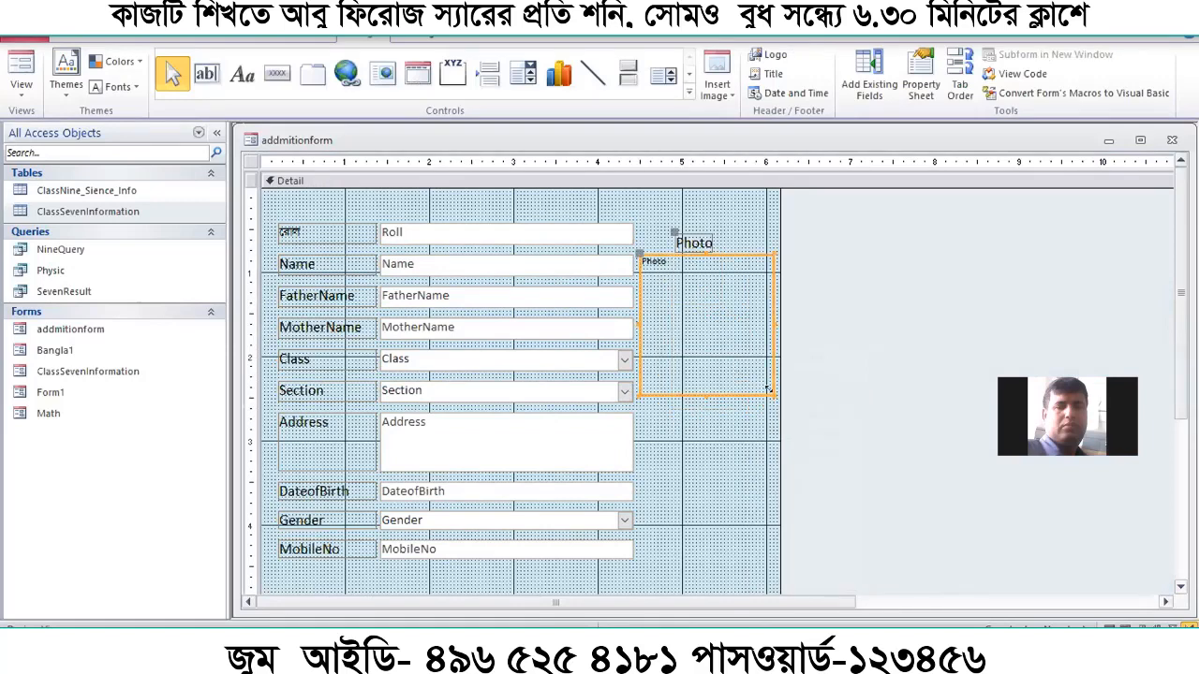
pyautogui.moveTo(768, 389); pyautogui.dragTo(770, 380)
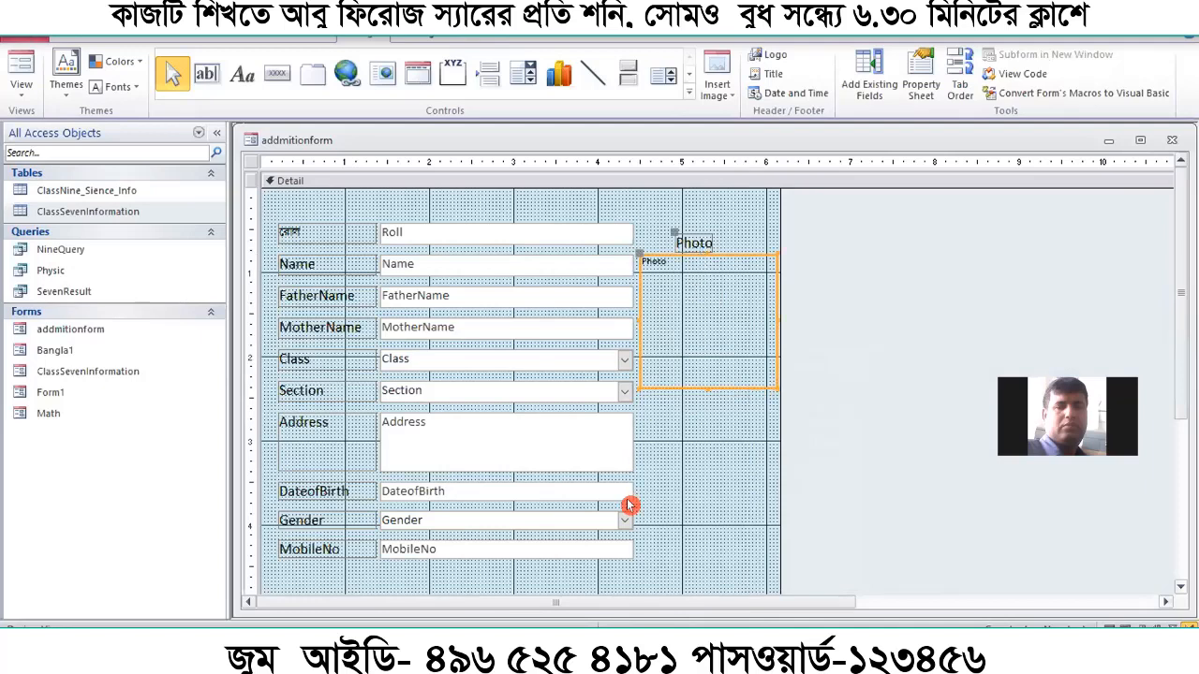
pyautogui.scroll(-3, 529, 482)
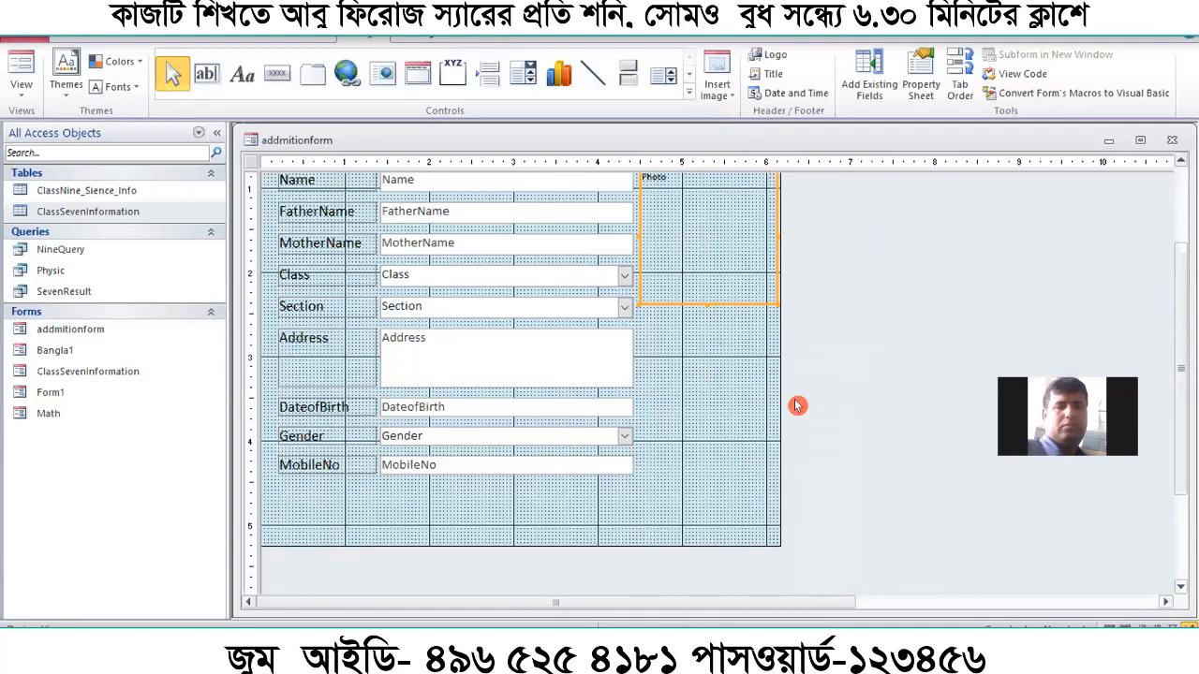
pyautogui.scroll(3, 628, 436)
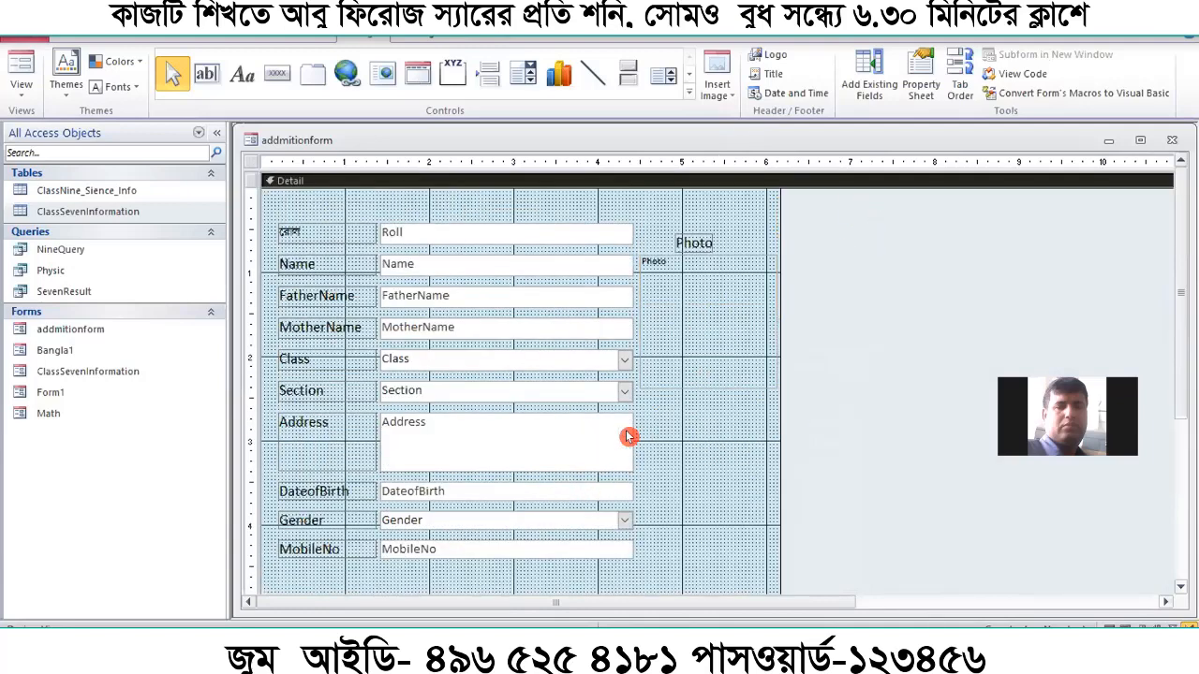
pyautogui.click(307, 260)
pyautogui.click(305, 235)
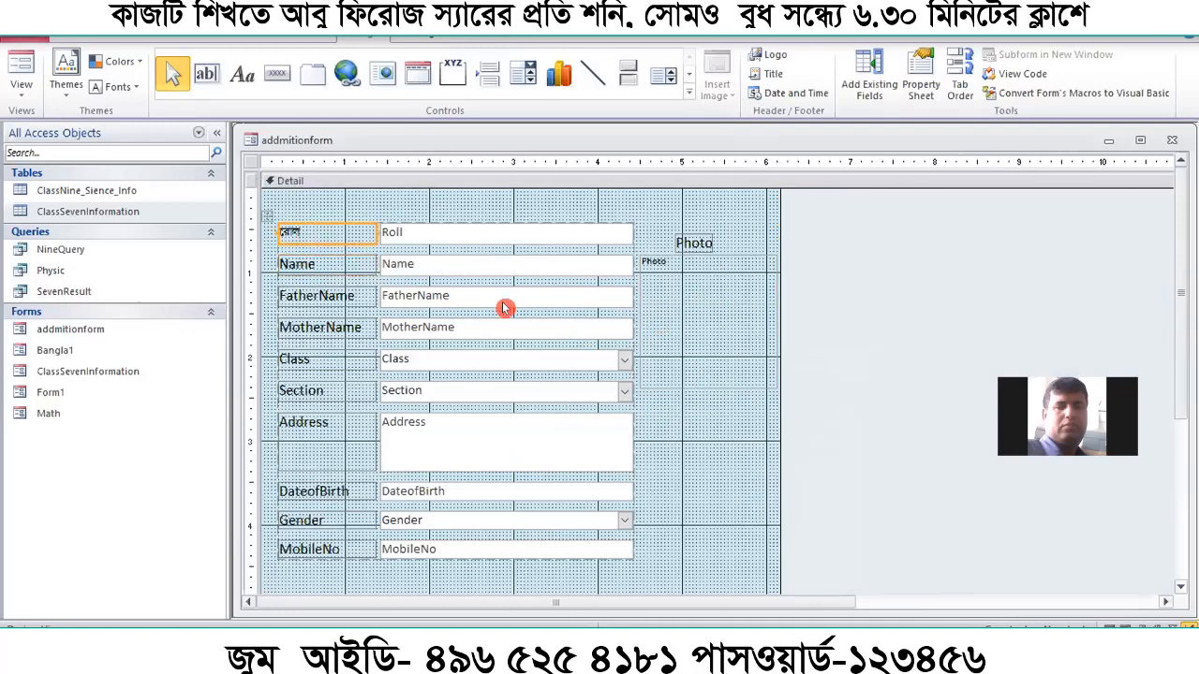
pyautogui.click(315, 232)
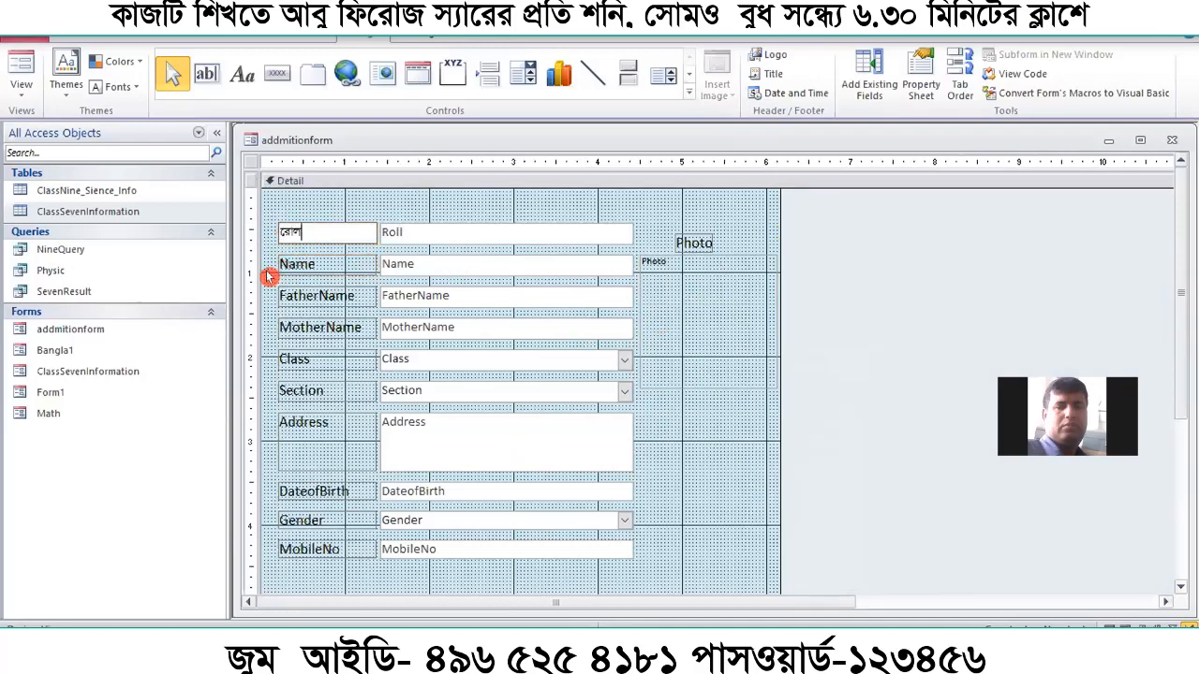
pyautogui.click(311, 265)
pyautogui.click(317, 213)
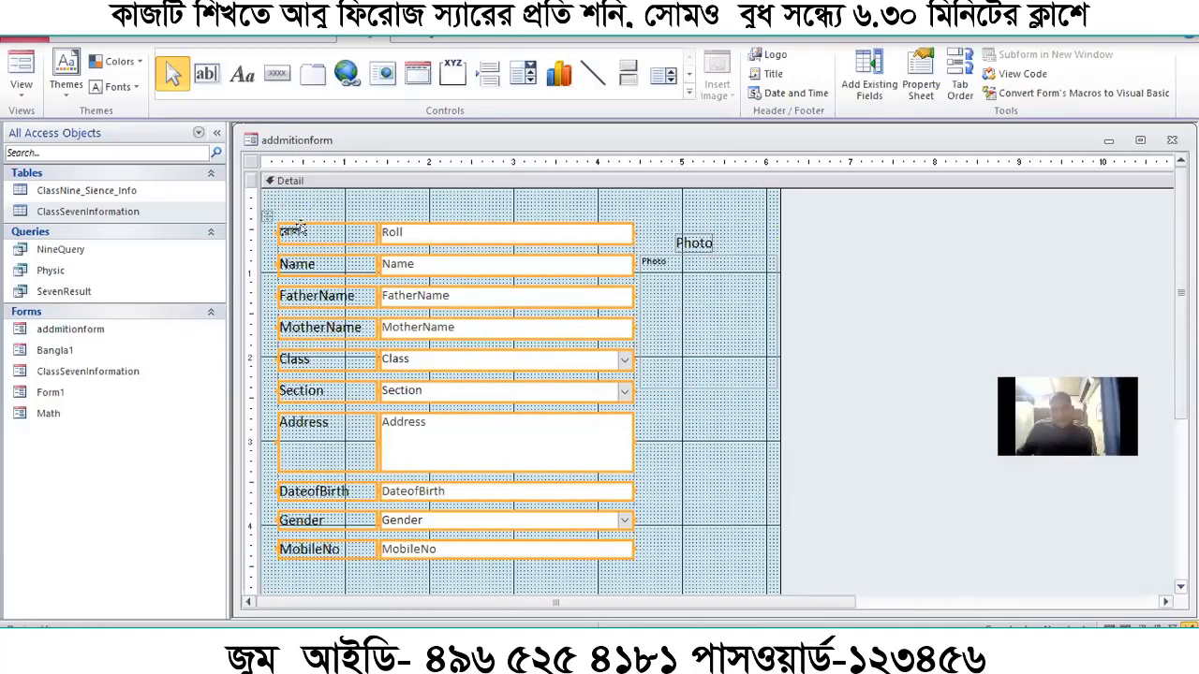
pyautogui.click(675, 365)
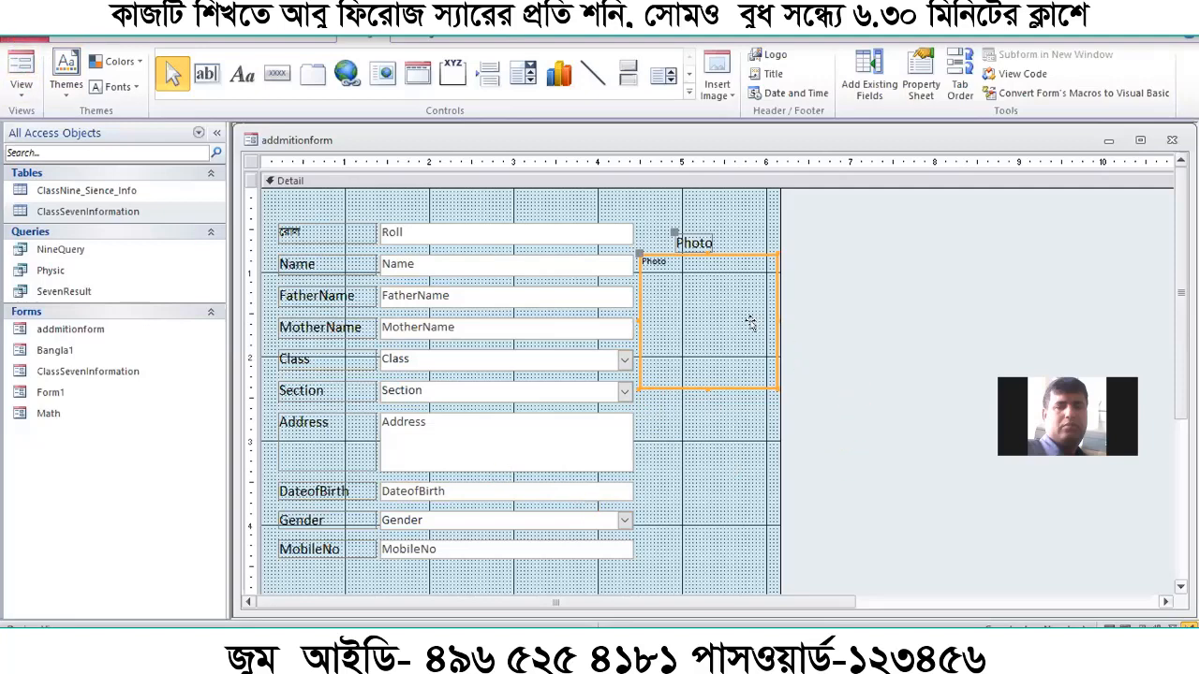
# In Form view, open the first record's Photo attachments and browse the Desktop for a picture to add
pyautogui.click(21, 70)
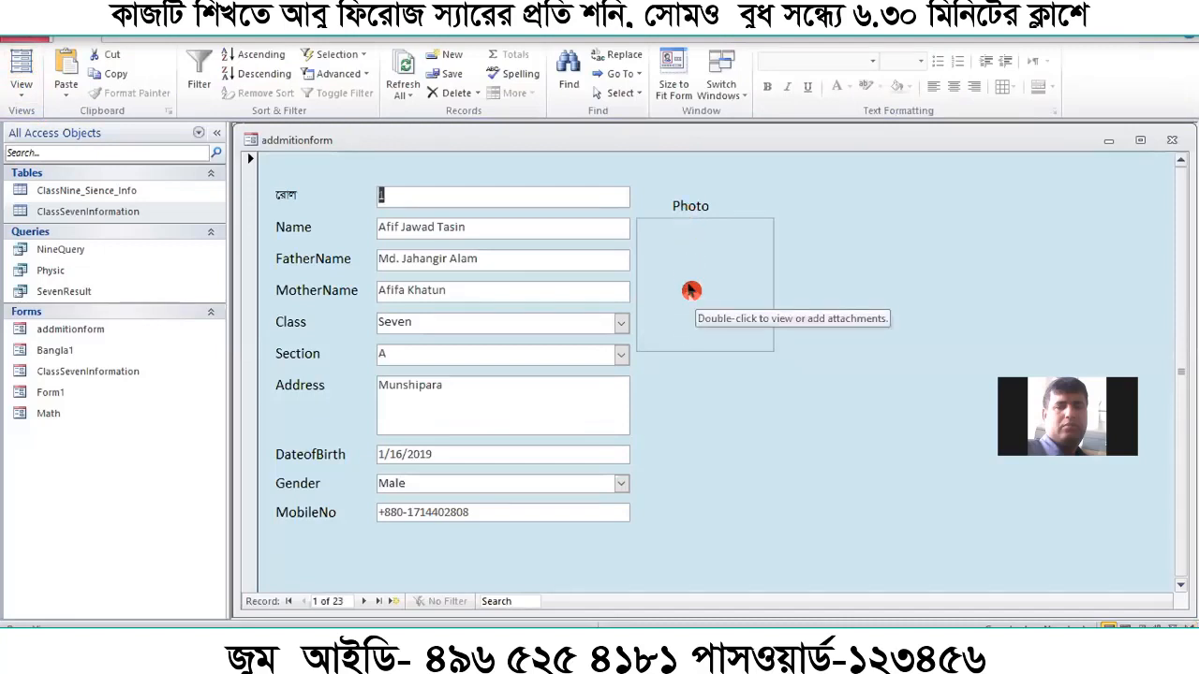
pyautogui.doubleClick(690, 290)
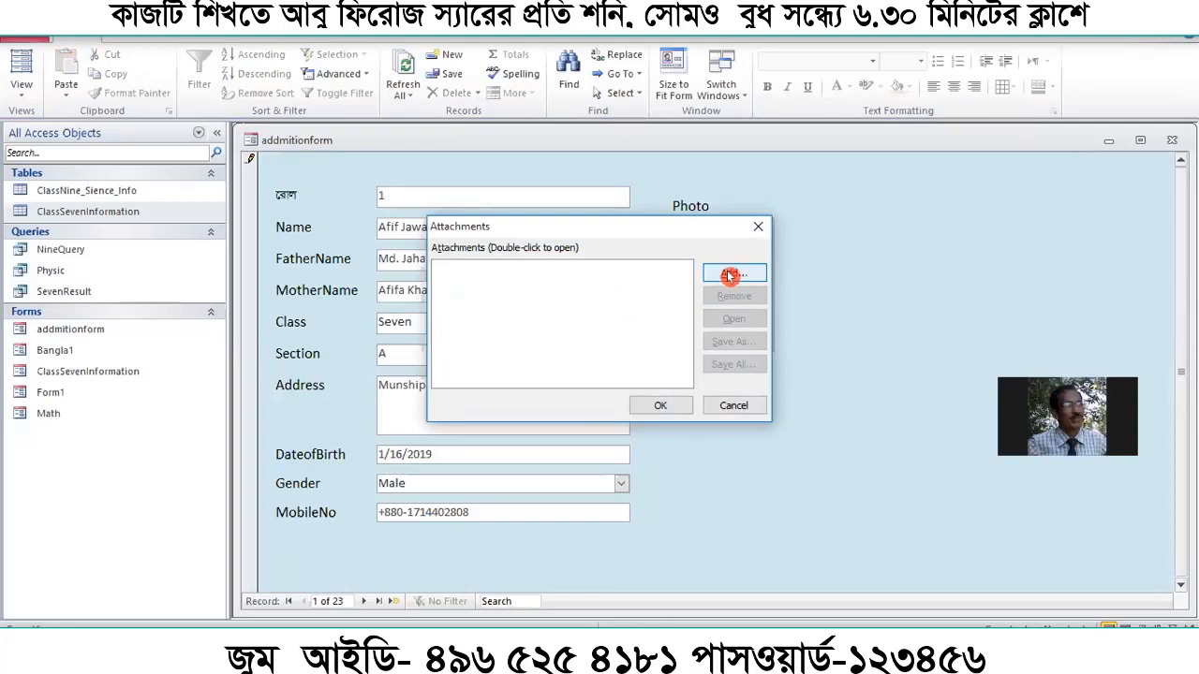
pyautogui.click(729, 276)
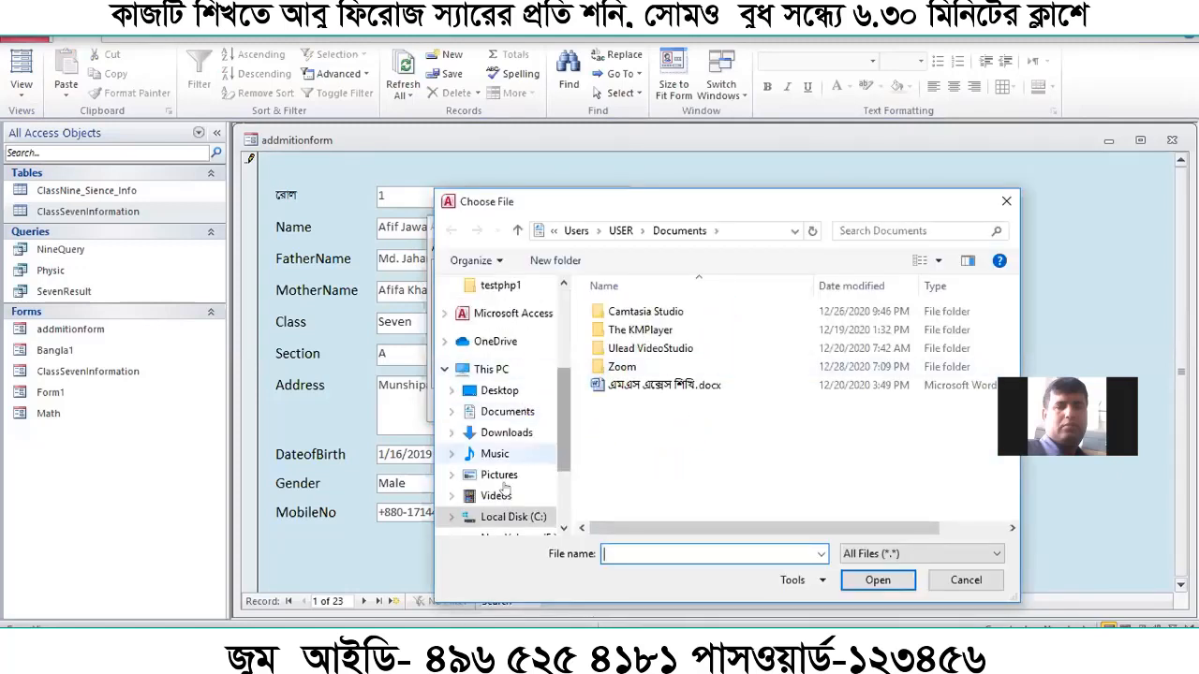
pyautogui.click(502, 395)
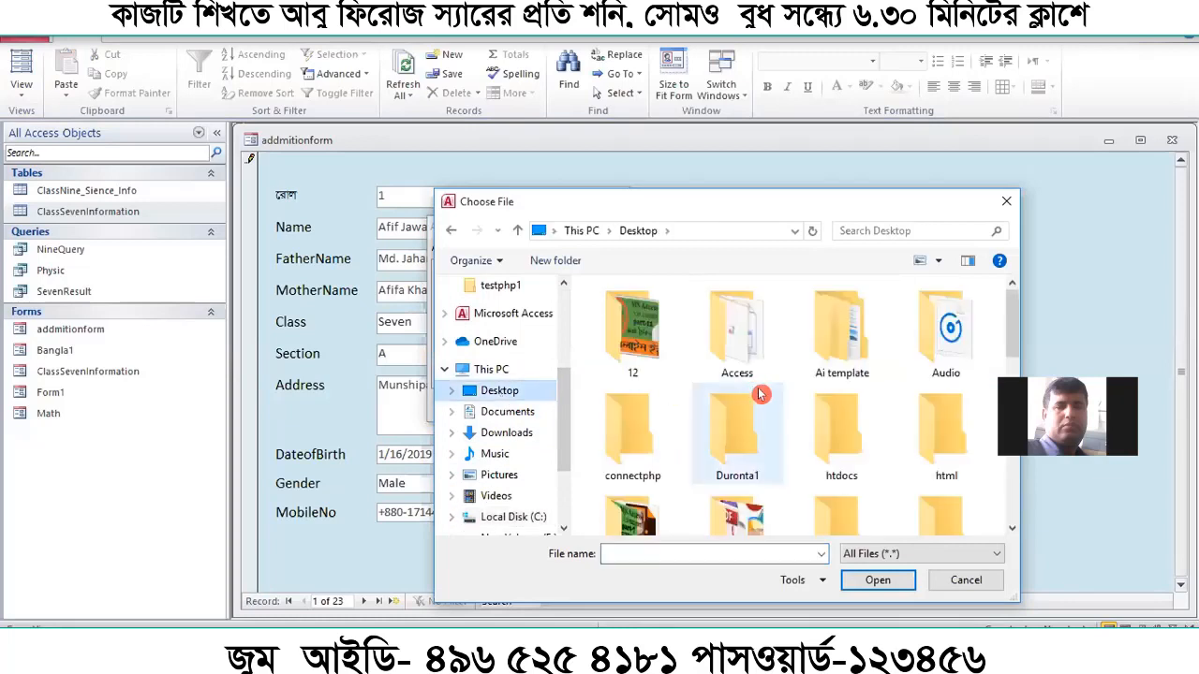
pyautogui.scroll(-3, 913, 496)
pyautogui.scroll(-3, 971, 354)
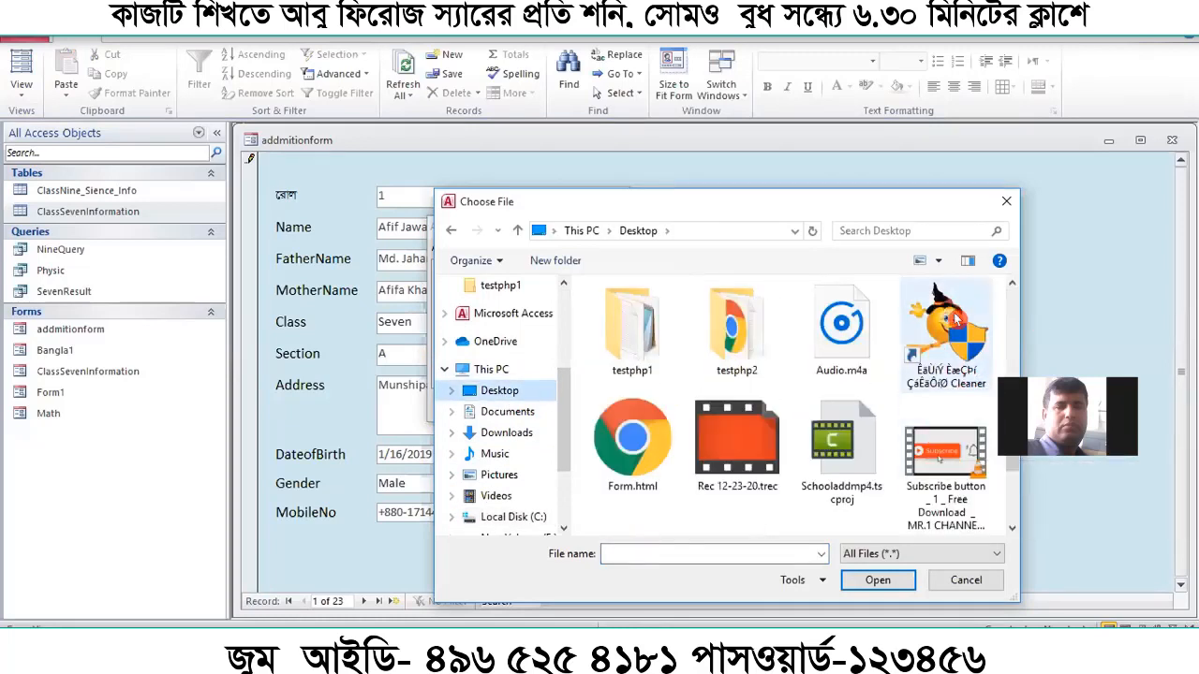
pyautogui.scroll(3, 934, 438)
pyautogui.click(1009, 200)
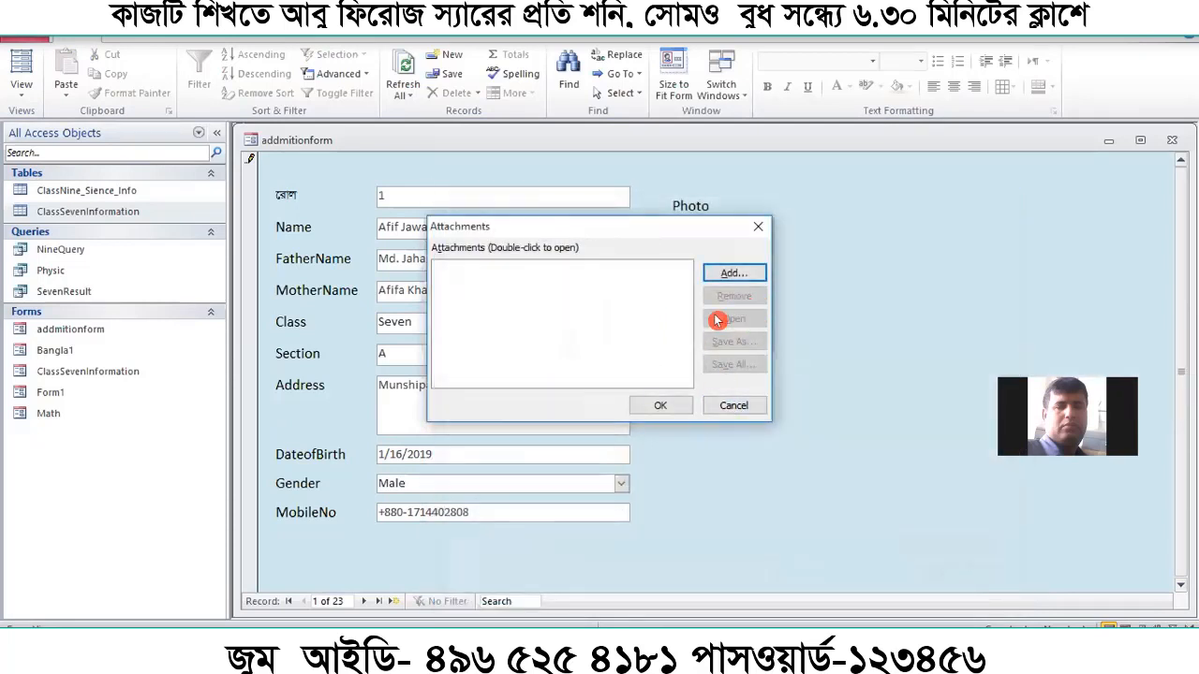
pyautogui.click(740, 406)
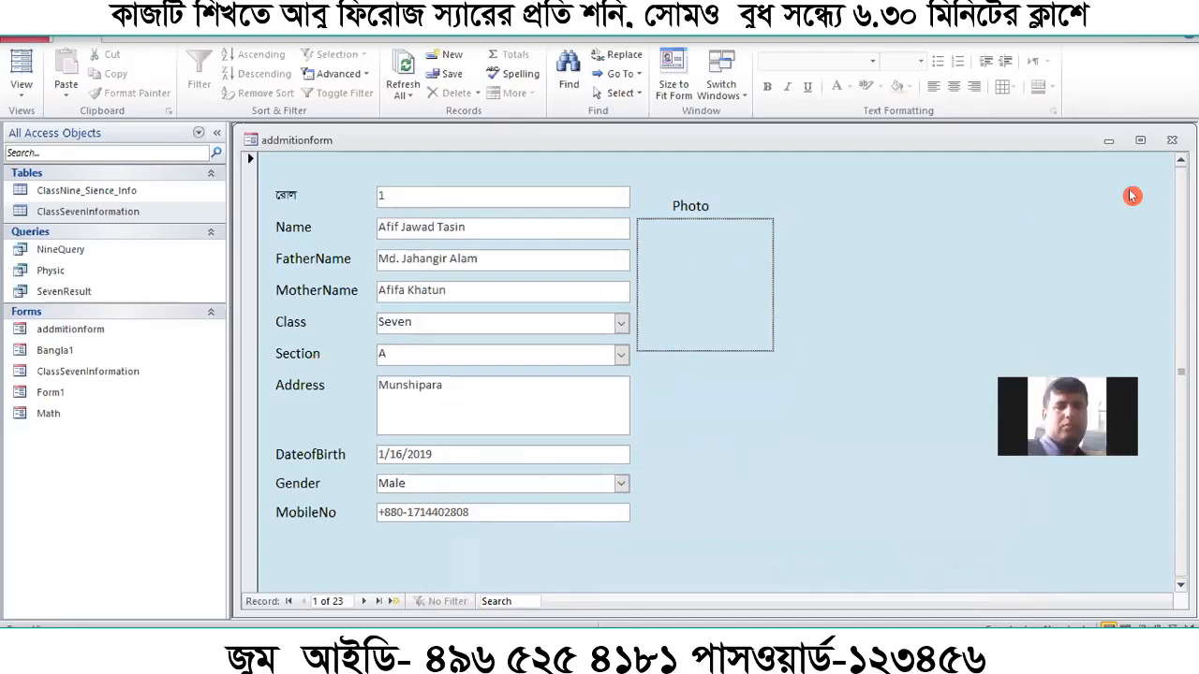
# Reposition the addmitionform window and return the form to Design view
pyautogui.moveTo(844, 139); pyautogui.dragTo(789, 138)
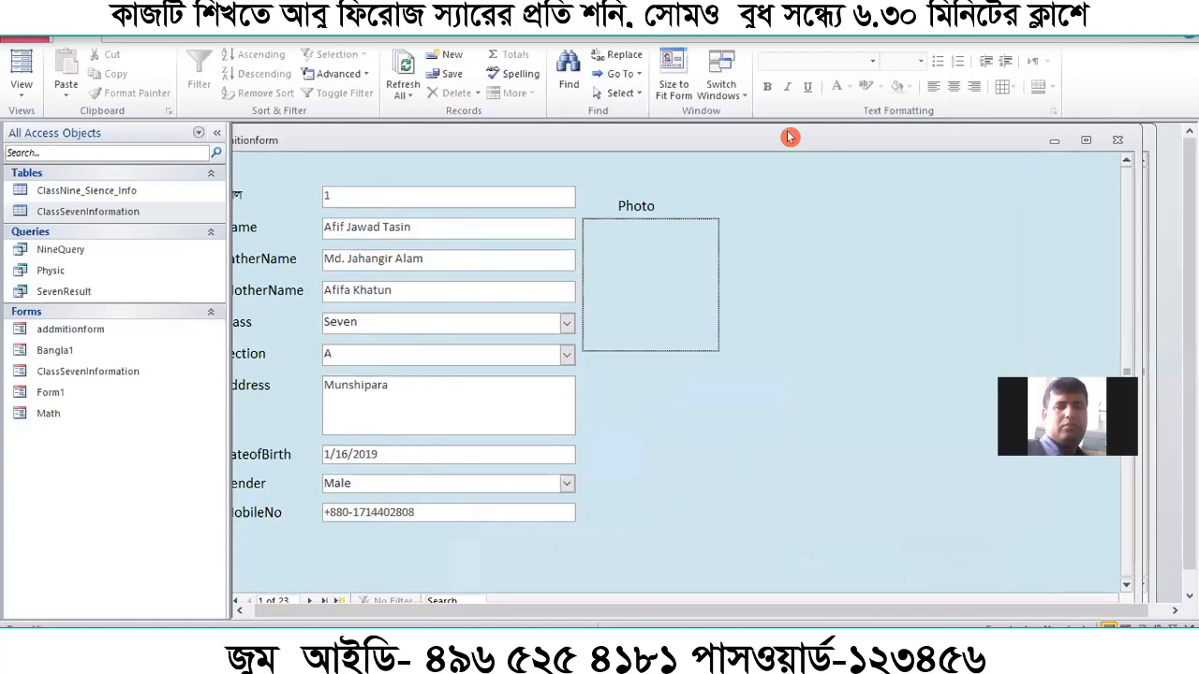
pyautogui.moveTo(790, 138); pyautogui.dragTo(815, 150)
pyautogui.rightClick(803, 158)
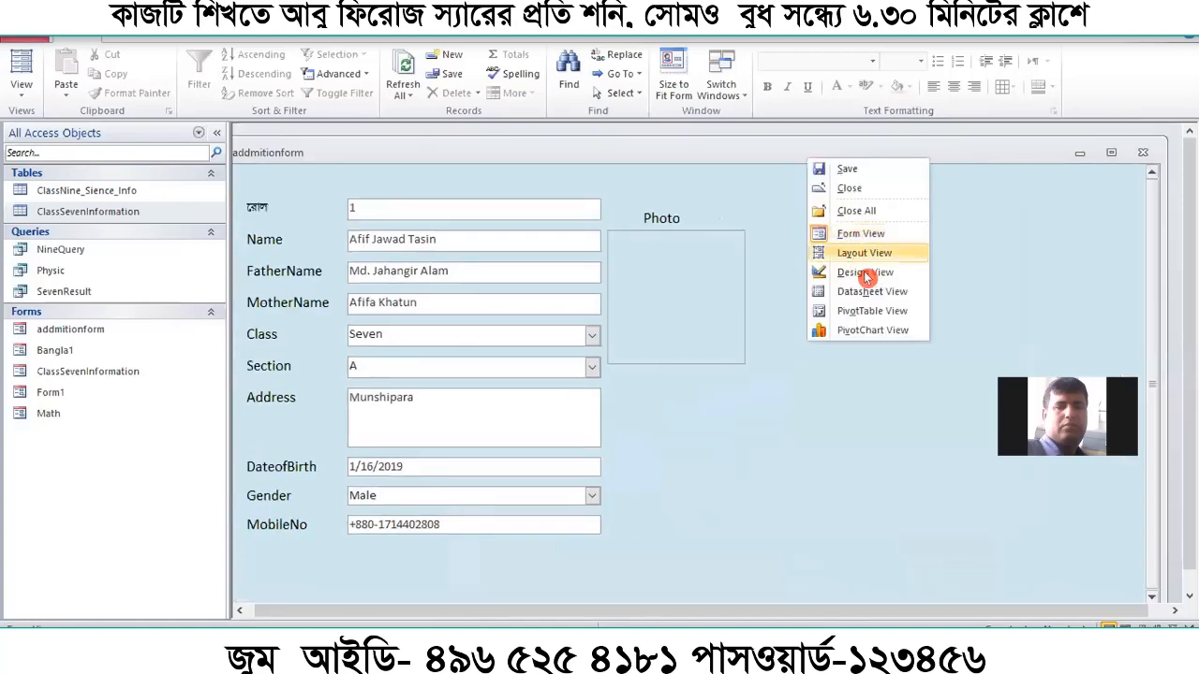
pyautogui.click(865, 273)
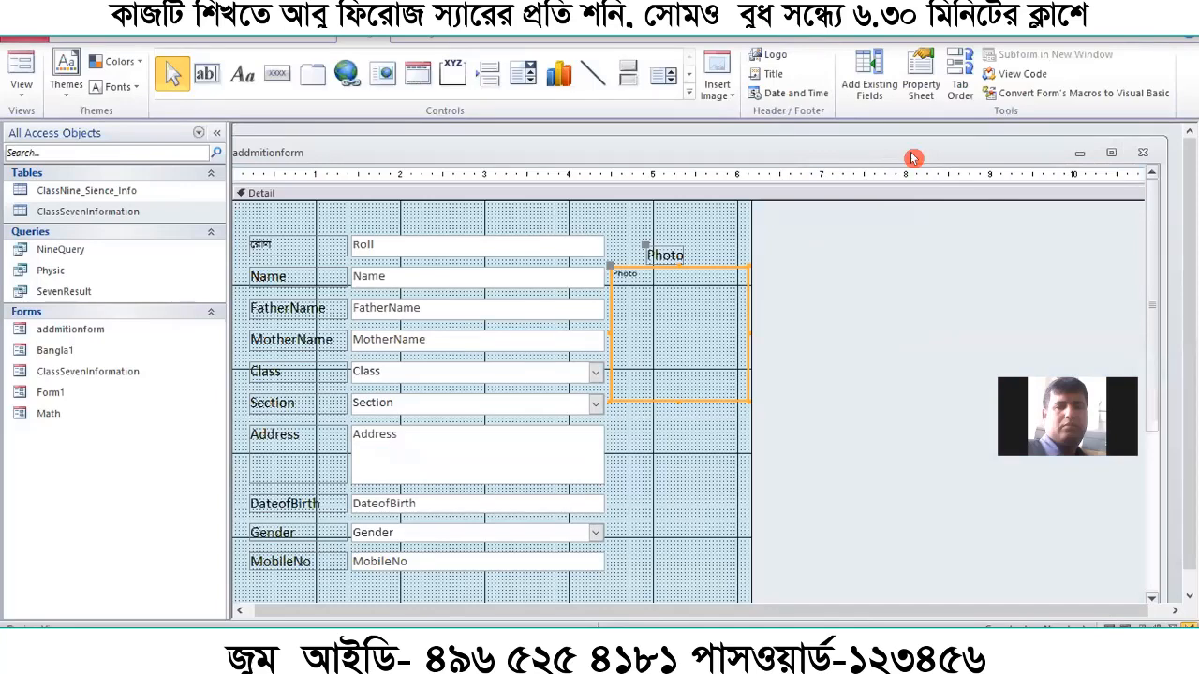
pyautogui.moveTo(913, 157); pyautogui.dragTo(881, 122)
pyautogui.scroll(-3, 611, 193)
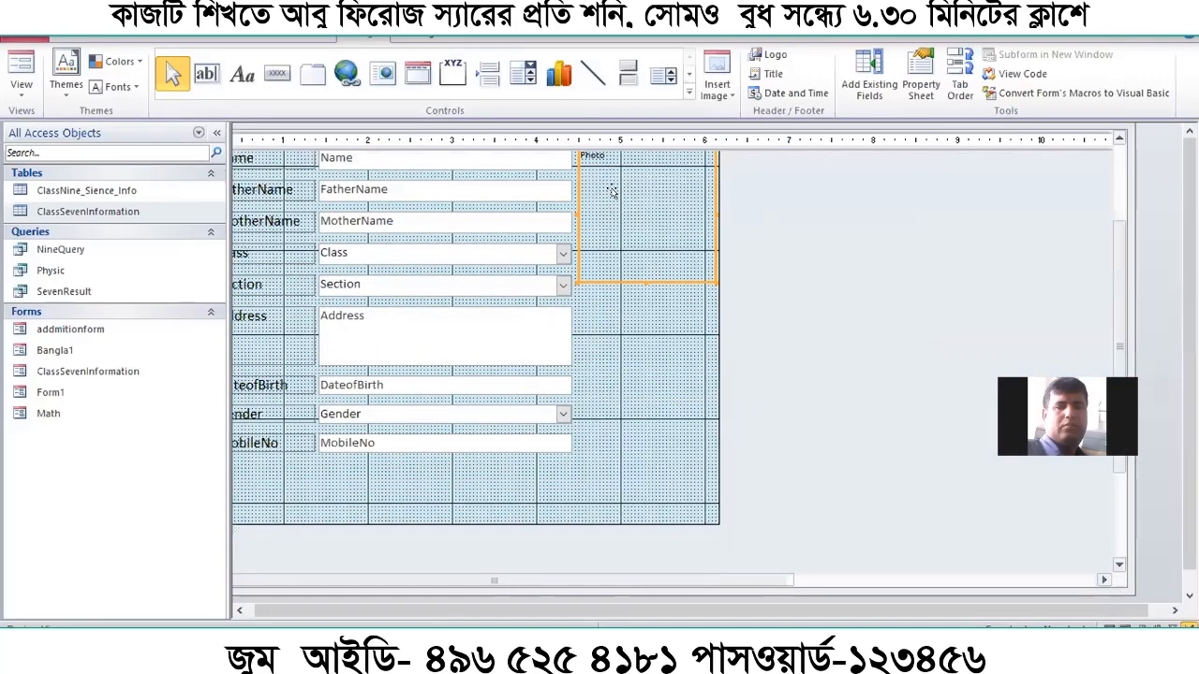
pyautogui.scroll(-2, 536, 522)
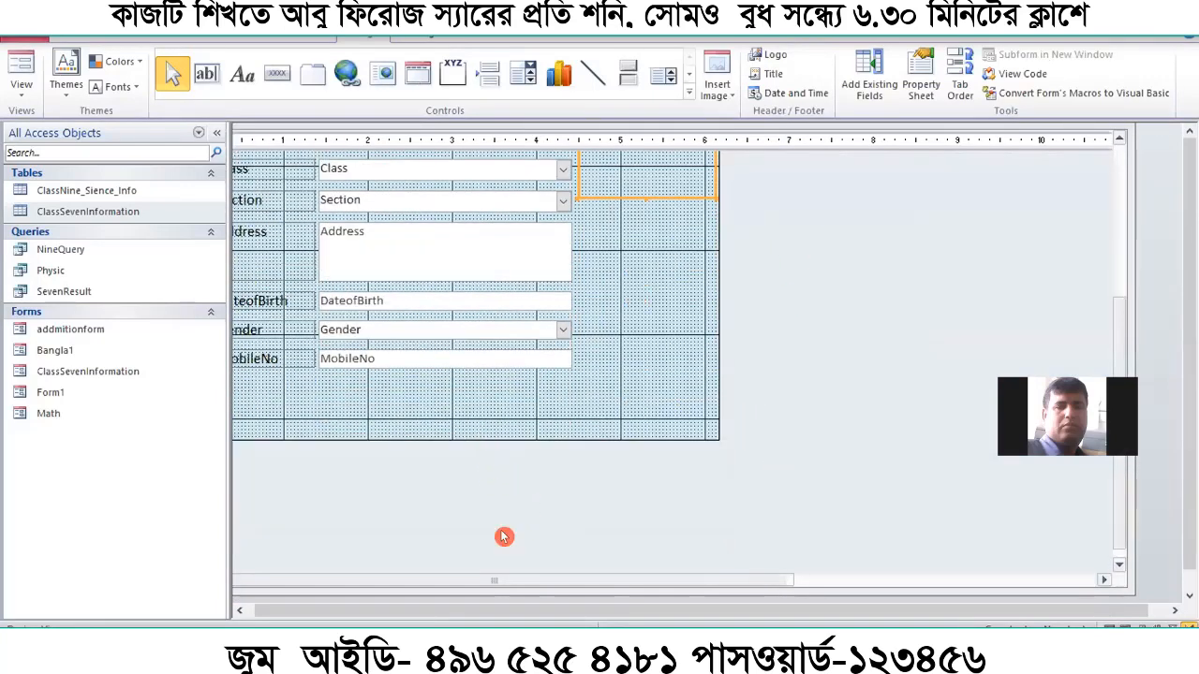
pyautogui.scroll(-2, 615, 574)
pyautogui.scroll(-2, 614, 575)
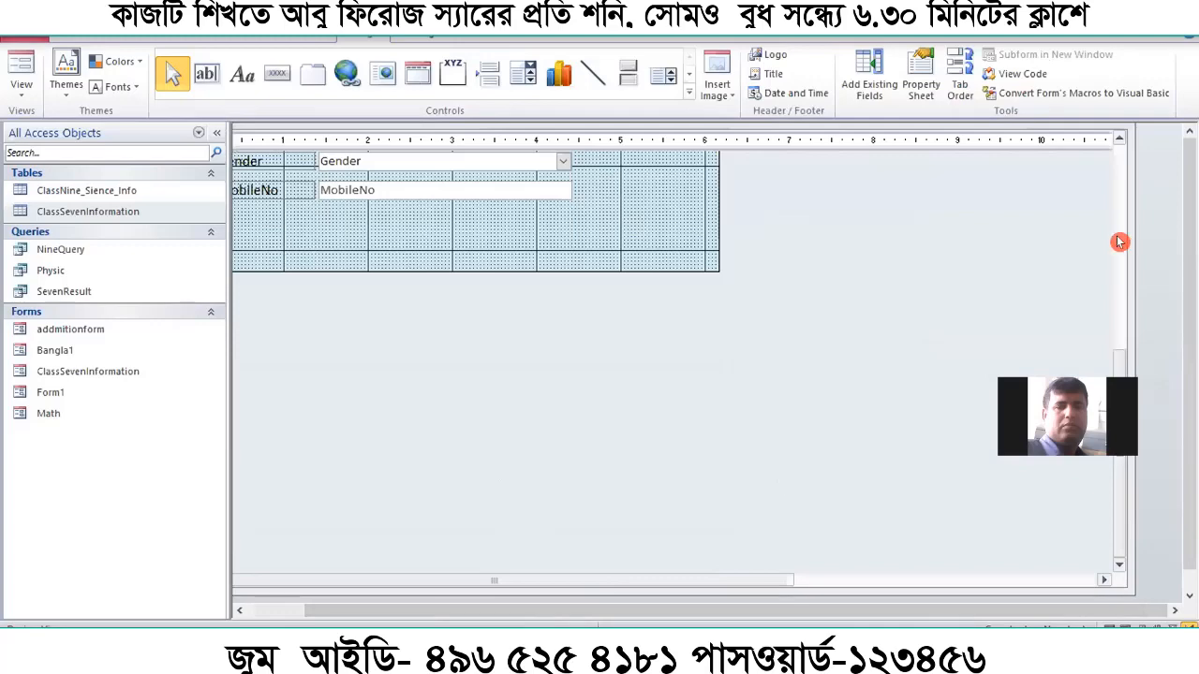
pyautogui.scroll(2, 899, 378)
pyautogui.scroll(6, 759, 375)
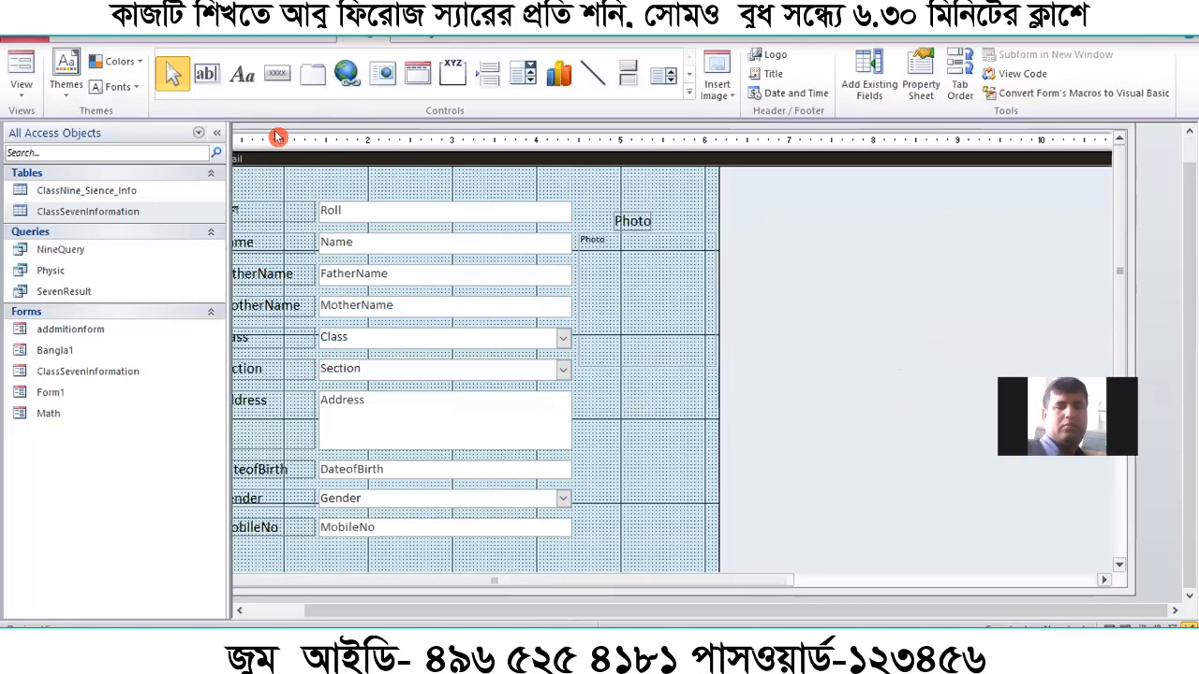
# Select the entire form and set its Pop Up property to Yes
pyautogui.moveTo(276, 133); pyautogui.dragTo(334, 154)
pyautogui.click(242, 159)
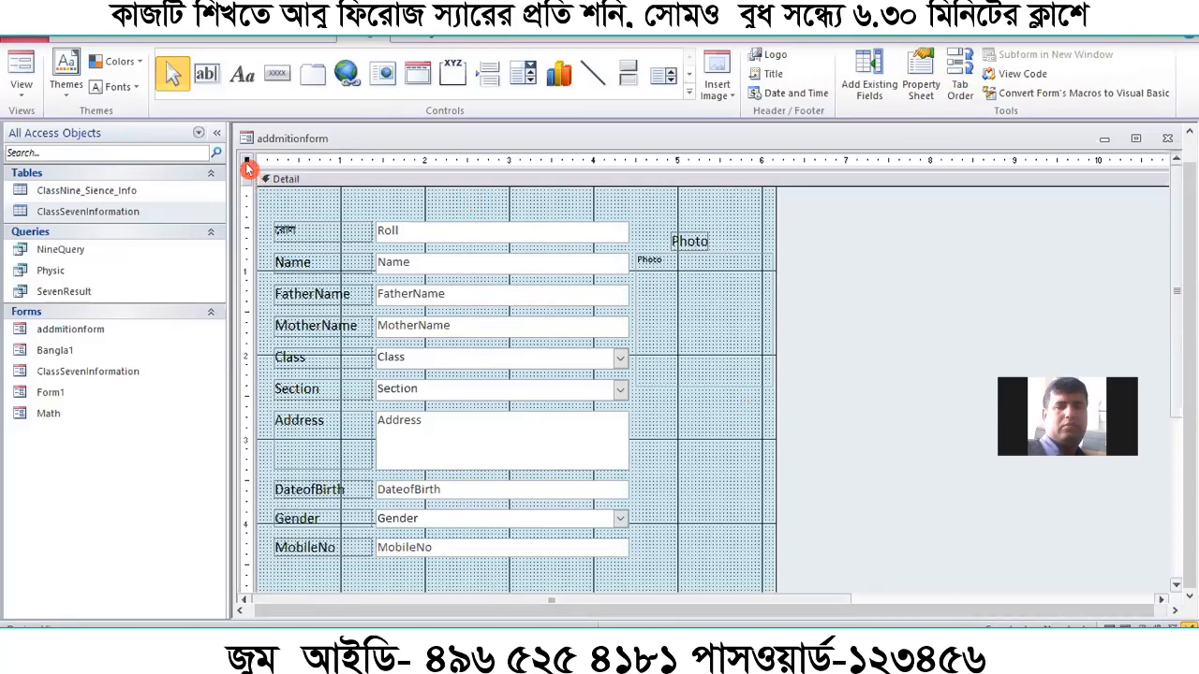
pyautogui.click(271, 197)
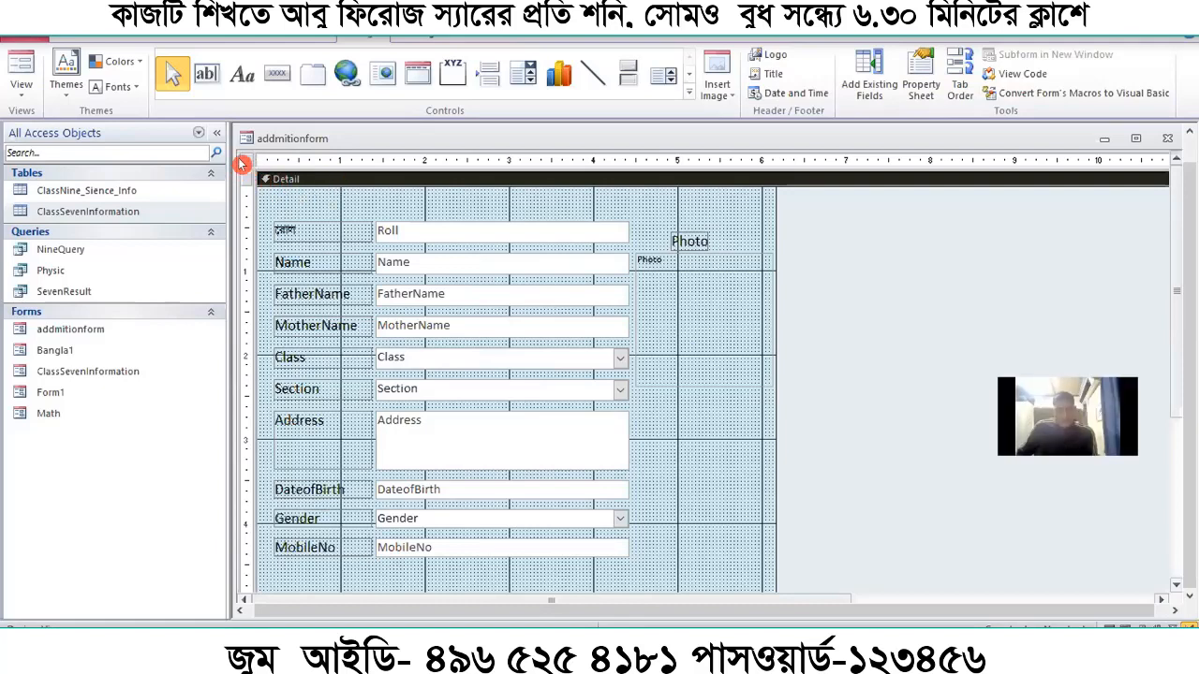
pyautogui.click(243, 161)
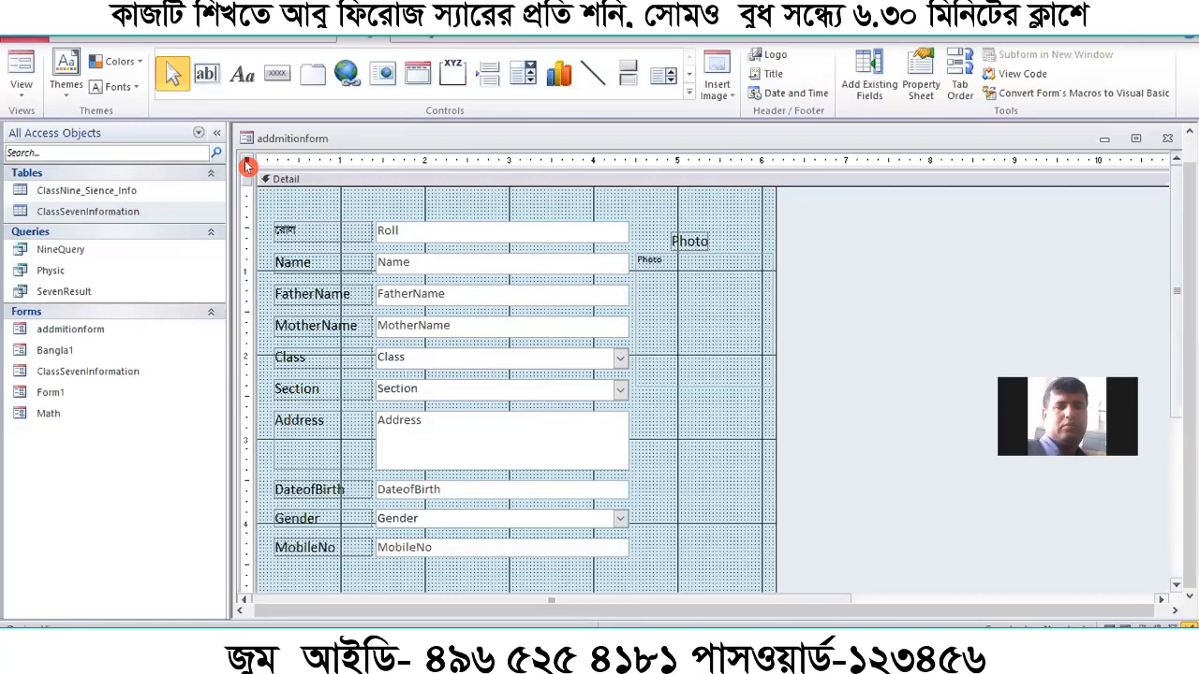
pyautogui.click(914, 85)
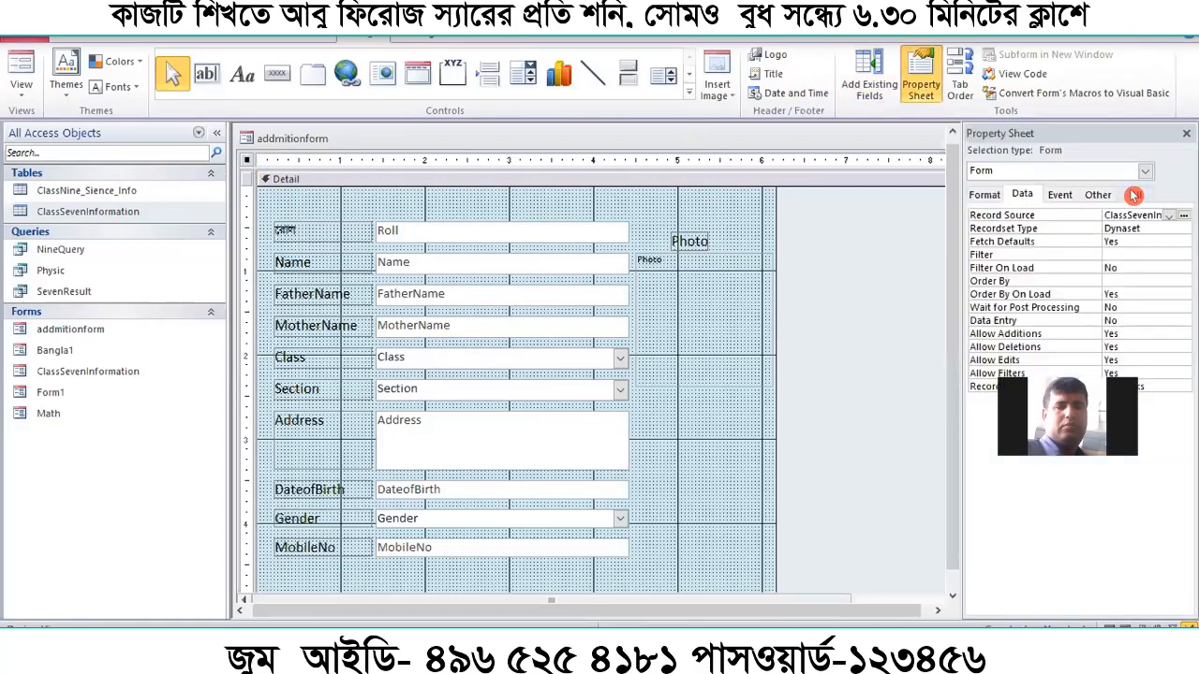
pyautogui.click(1133, 195)
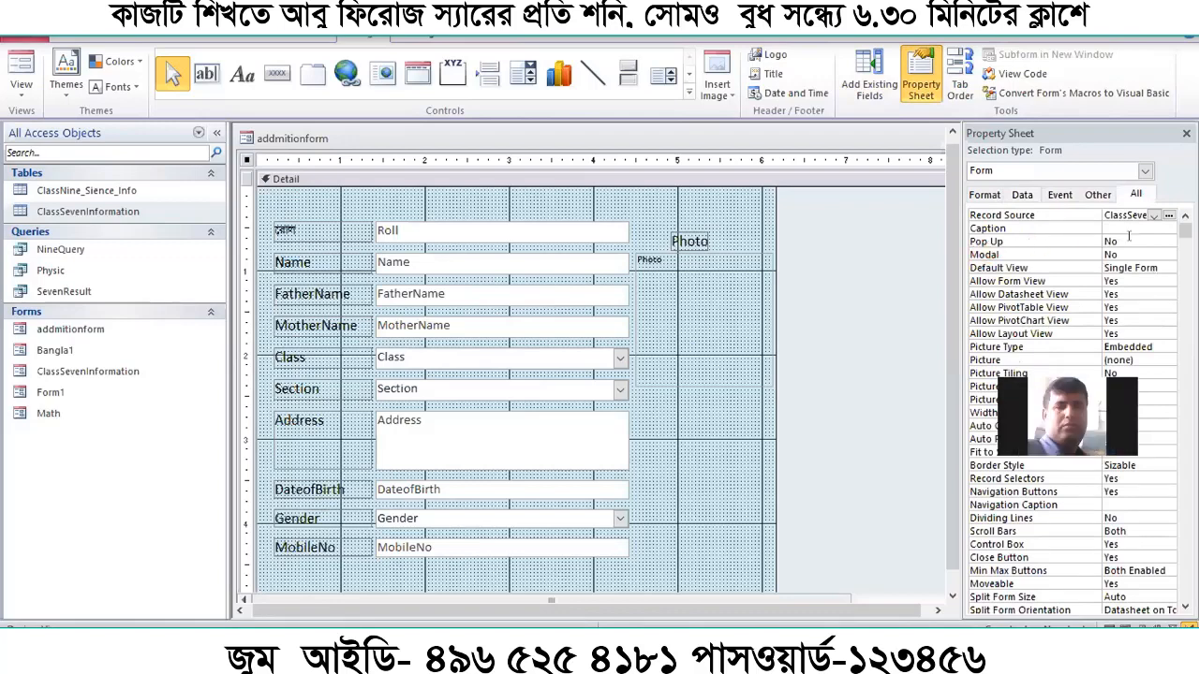
pyautogui.doubleClick(1129, 239)
# Preview the form as a pop-up window in Form view and return to Design view to review its form properties
pyautogui.click(17, 57)
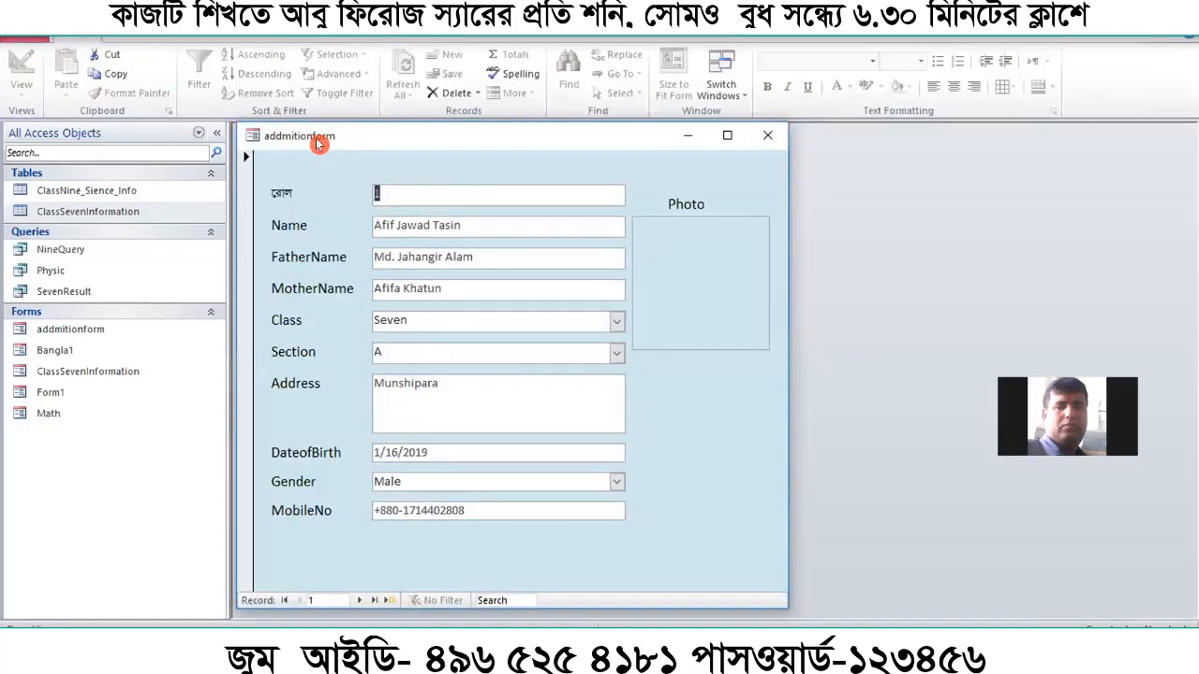
pyautogui.moveTo(316, 138); pyautogui.dragTo(347, 128)
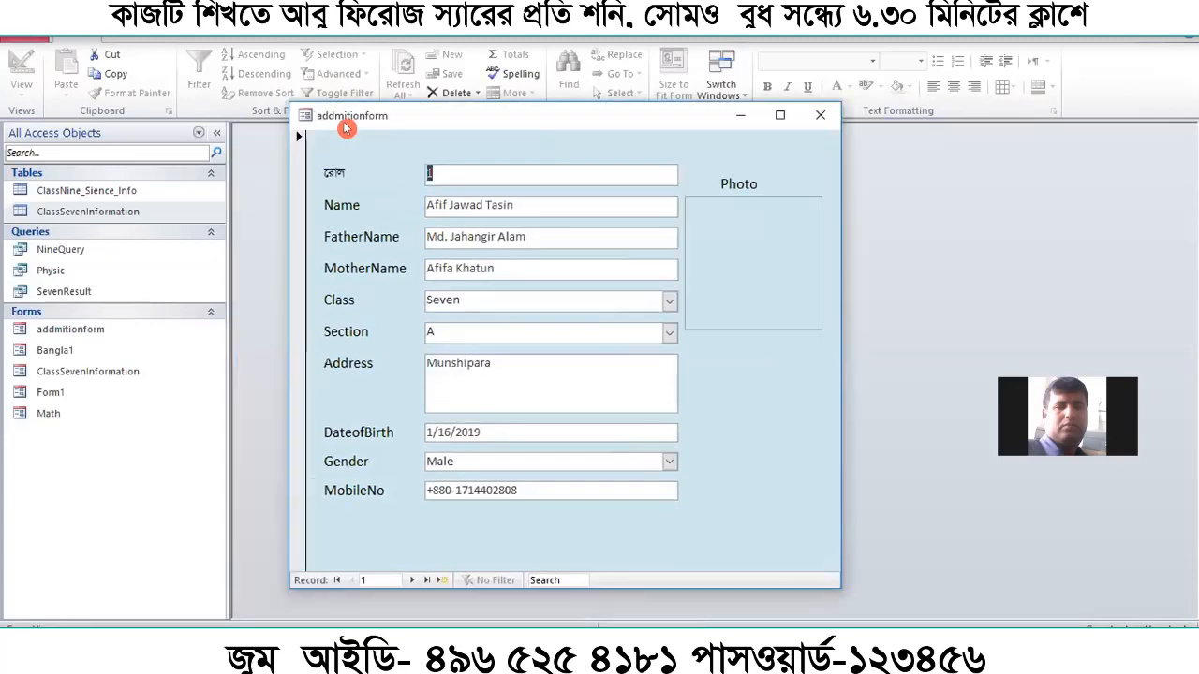
pyautogui.rightClick(350, 123)
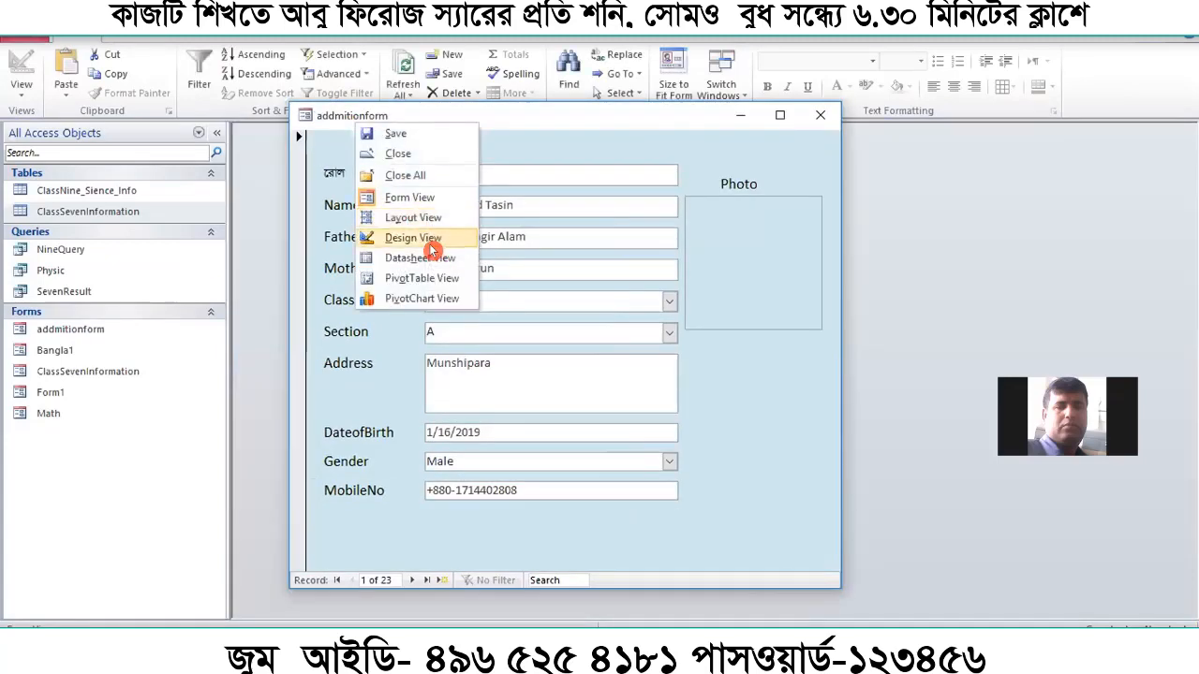
pyautogui.click(430, 241)
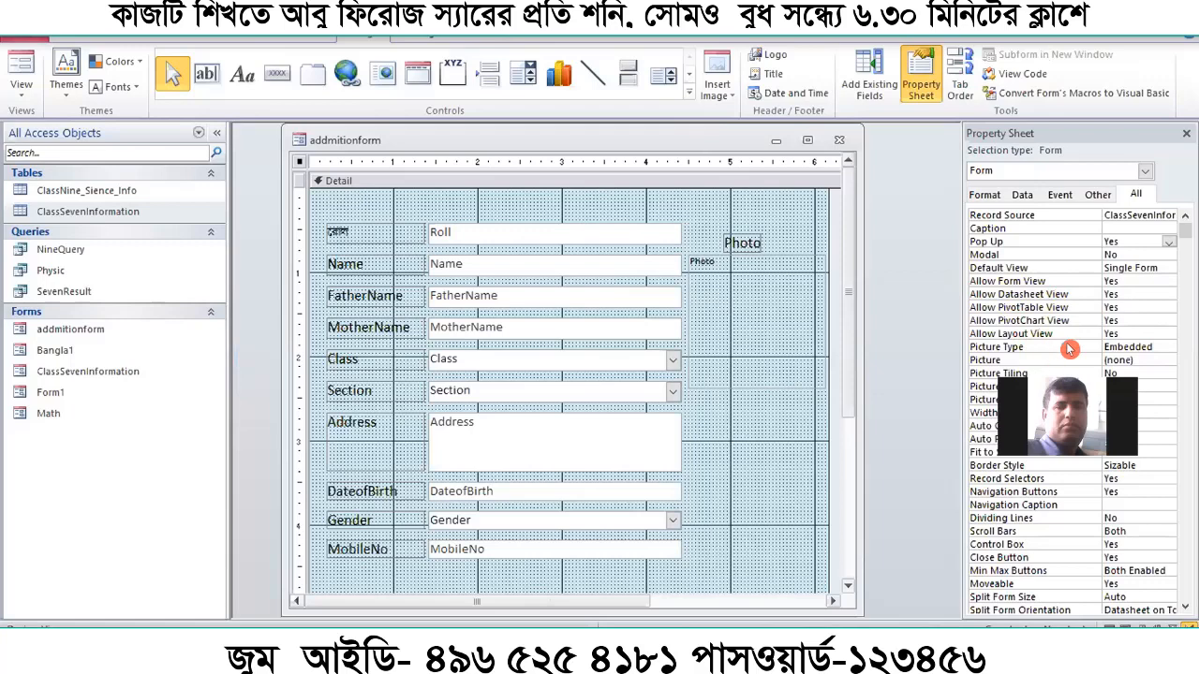
pyautogui.scroll(-2, 1070, 349)
pyautogui.scroll(2, 1069, 349)
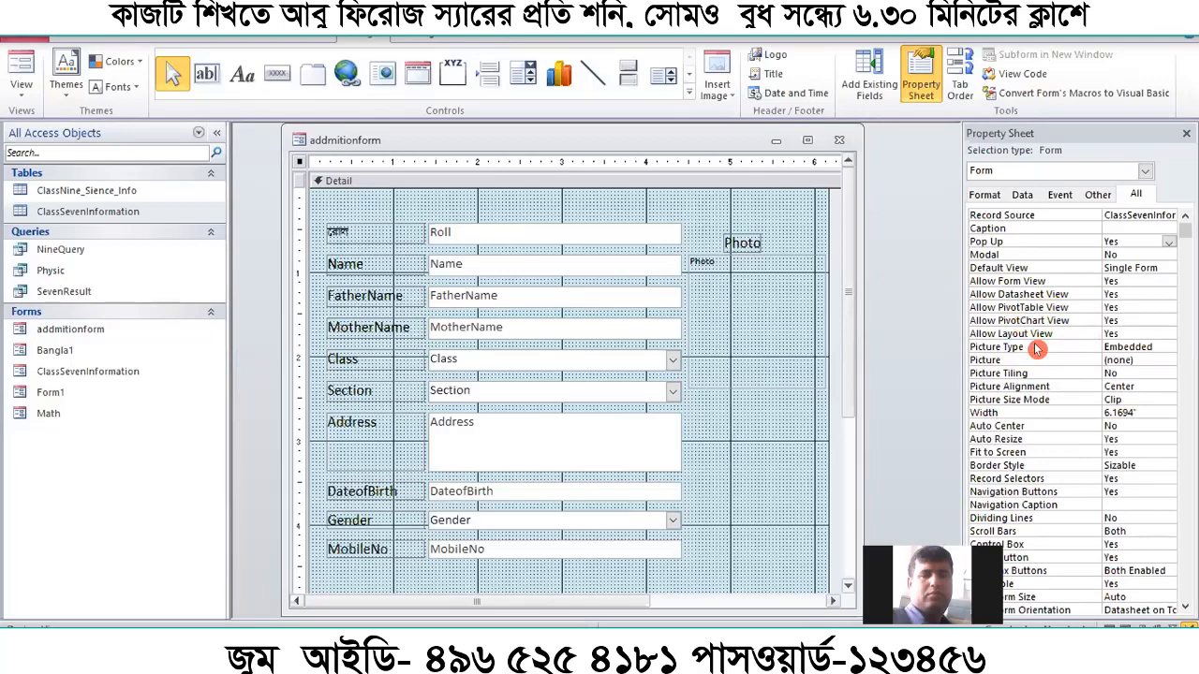
# Set the Auto Center property of the addmitionform form to Yes
pyautogui.scroll(-1, 1037, 319)
pyautogui.scroll(1, 1058, 337)
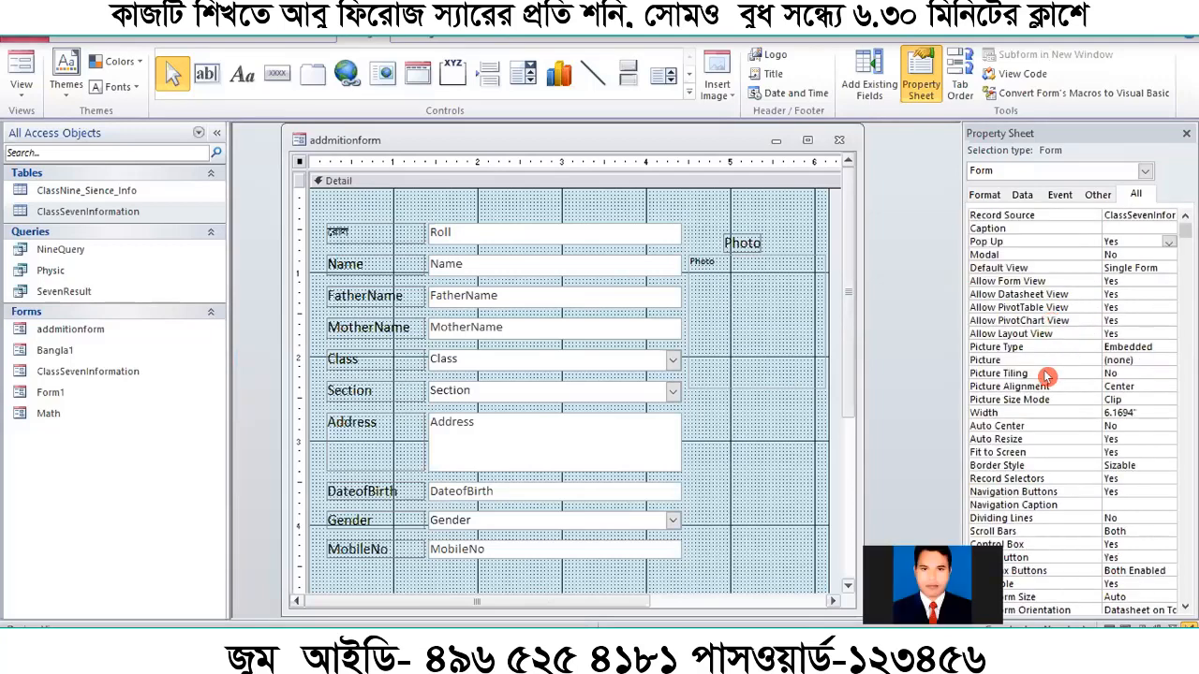
pyautogui.click(1051, 431)
pyautogui.click(1167, 428)
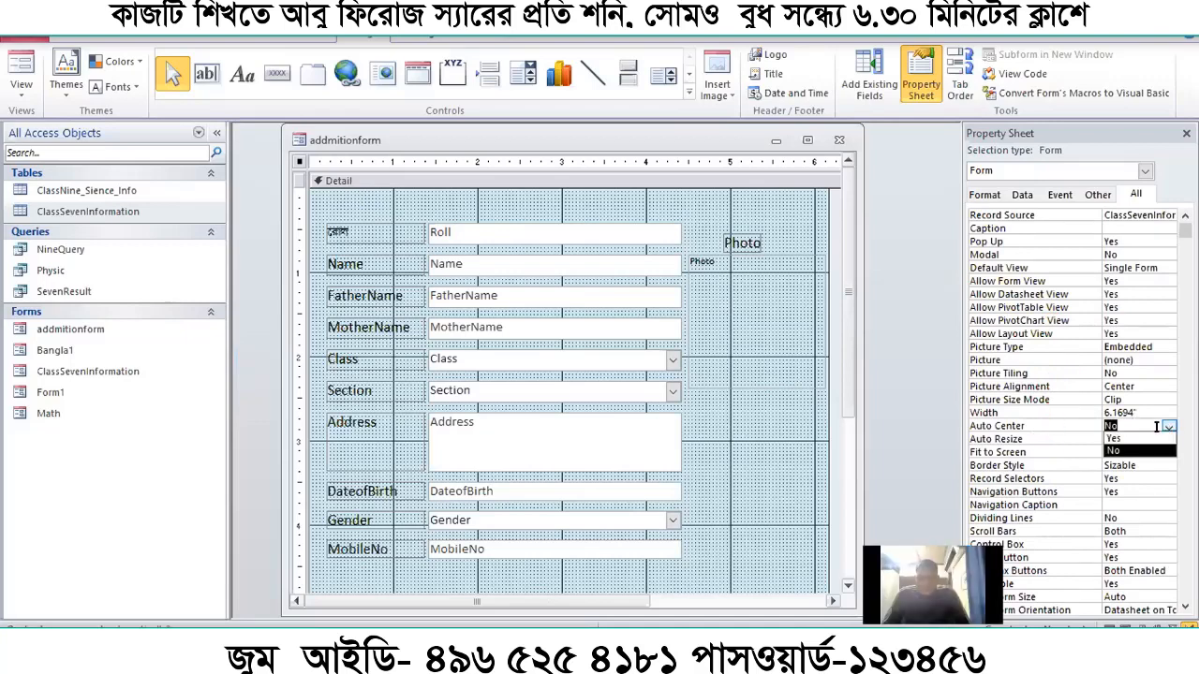
pyautogui.click(1127, 440)
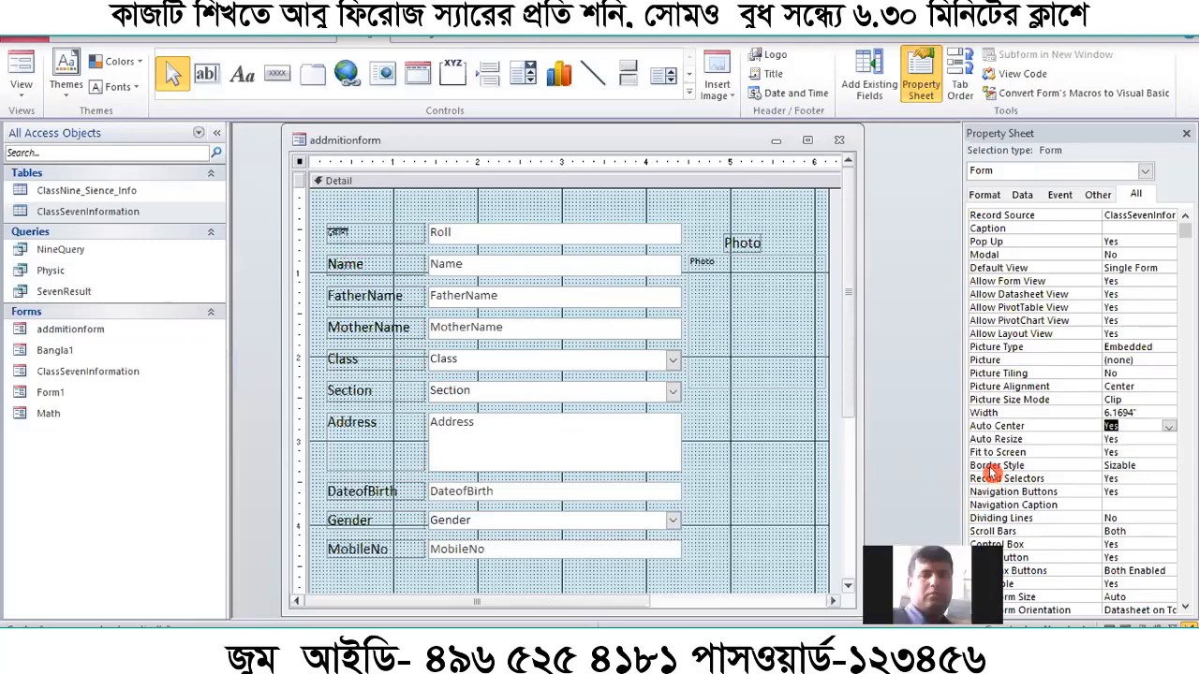
pyautogui.click(1134, 240)
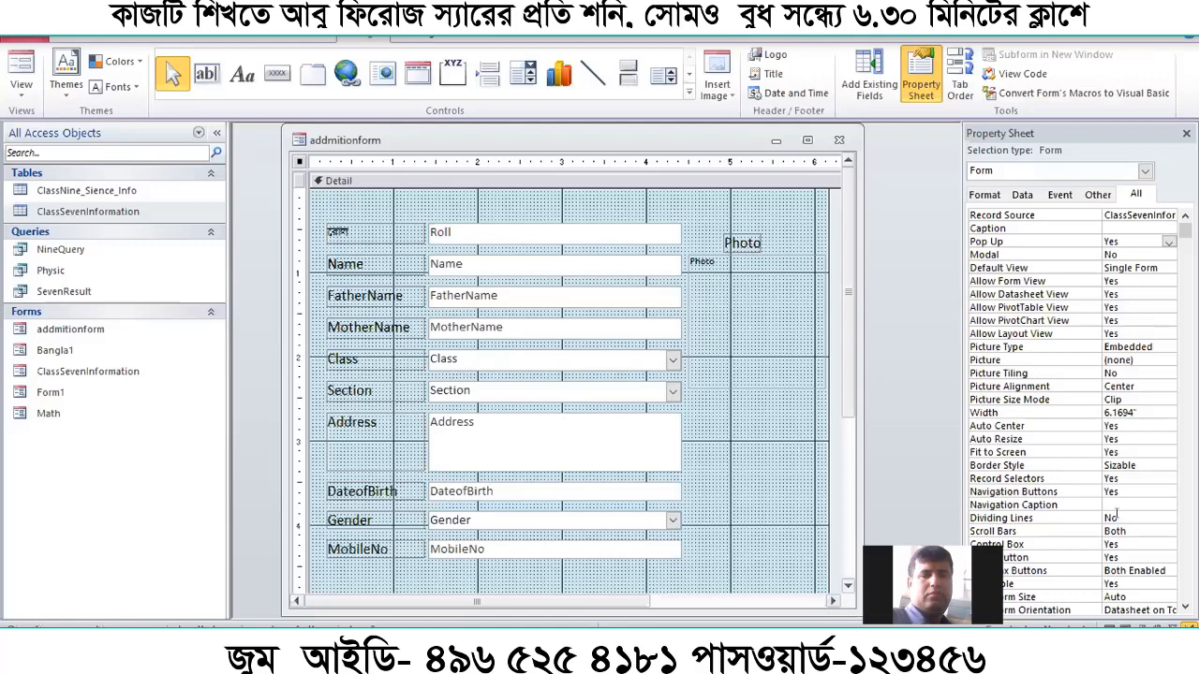
# Set both the Record Selectors and Navigation Buttons properties of the form to No
pyautogui.click(1151, 390)
pyautogui.click(1131, 477)
pyautogui.click(1170, 479)
pyautogui.click(1139, 503)
pyautogui.click(1149, 491)
pyautogui.click(1169, 491)
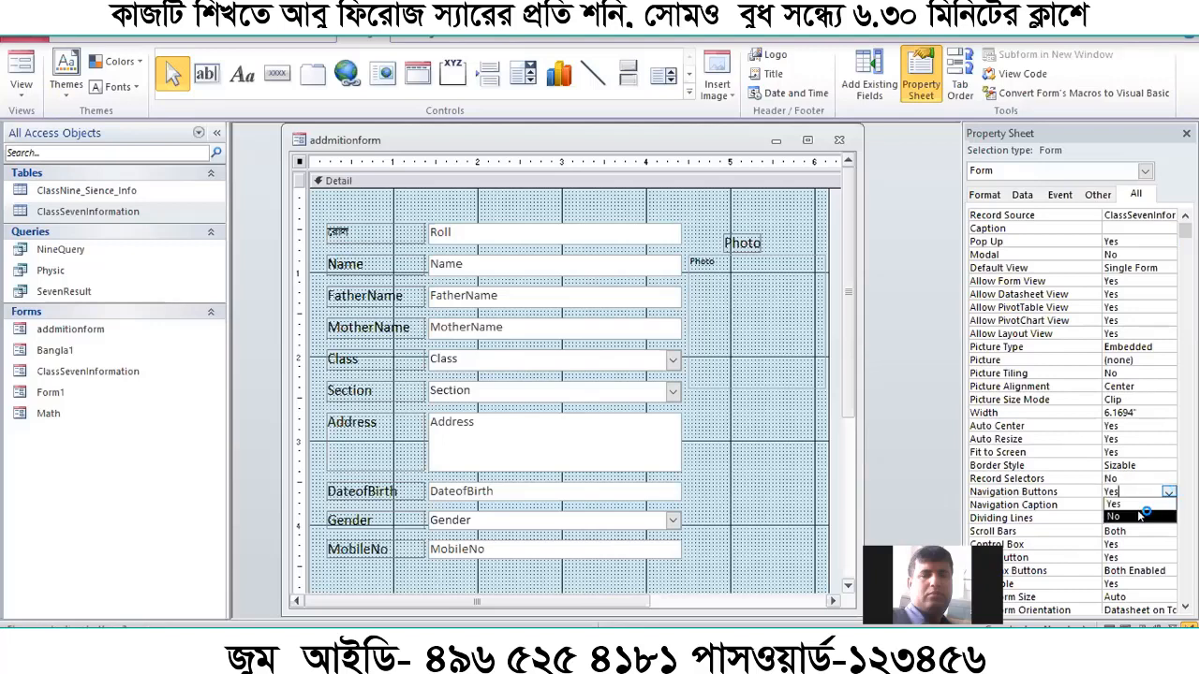
pyautogui.click(1137, 512)
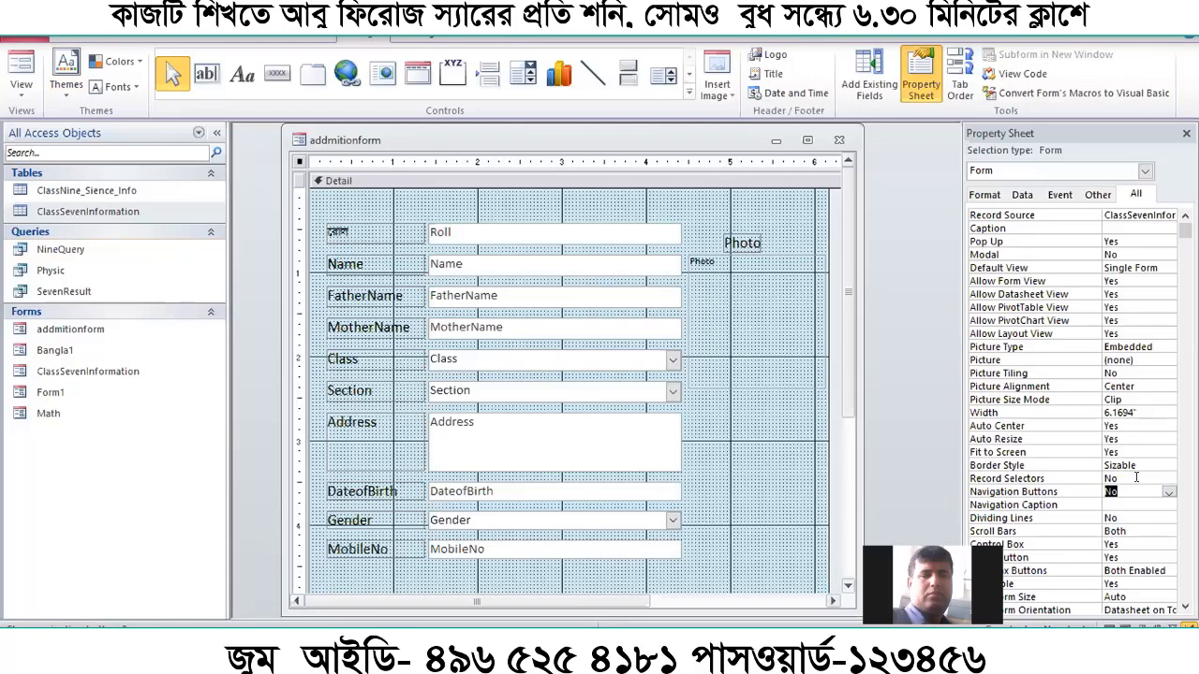
# Set the form's Navigation Buttons property back to Yes and preview the form in Form View
pyautogui.click(1166, 480)
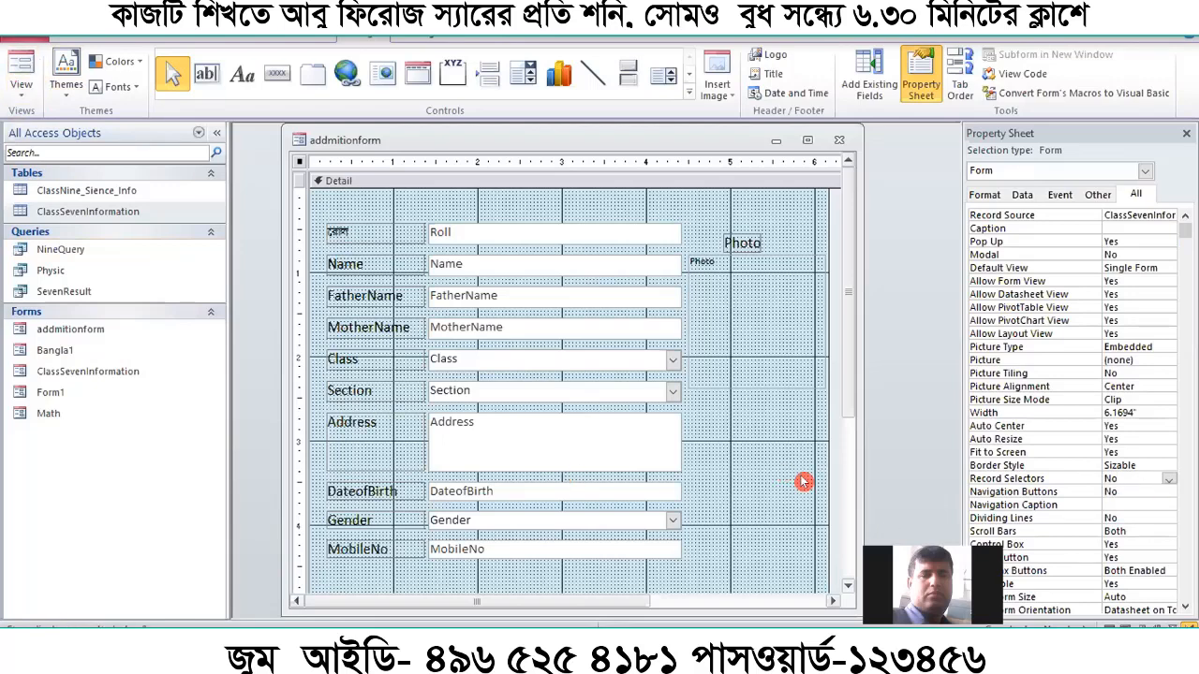
pyautogui.click(1169, 493)
pyautogui.click(1170, 494)
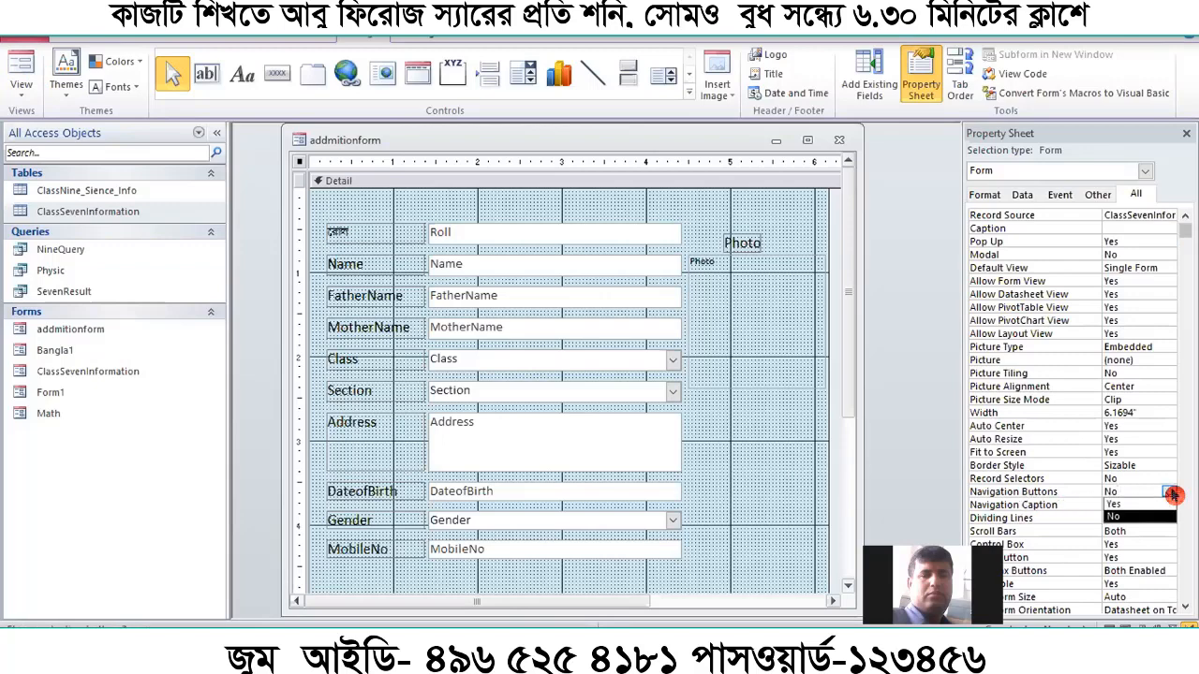
pyautogui.click(1152, 504)
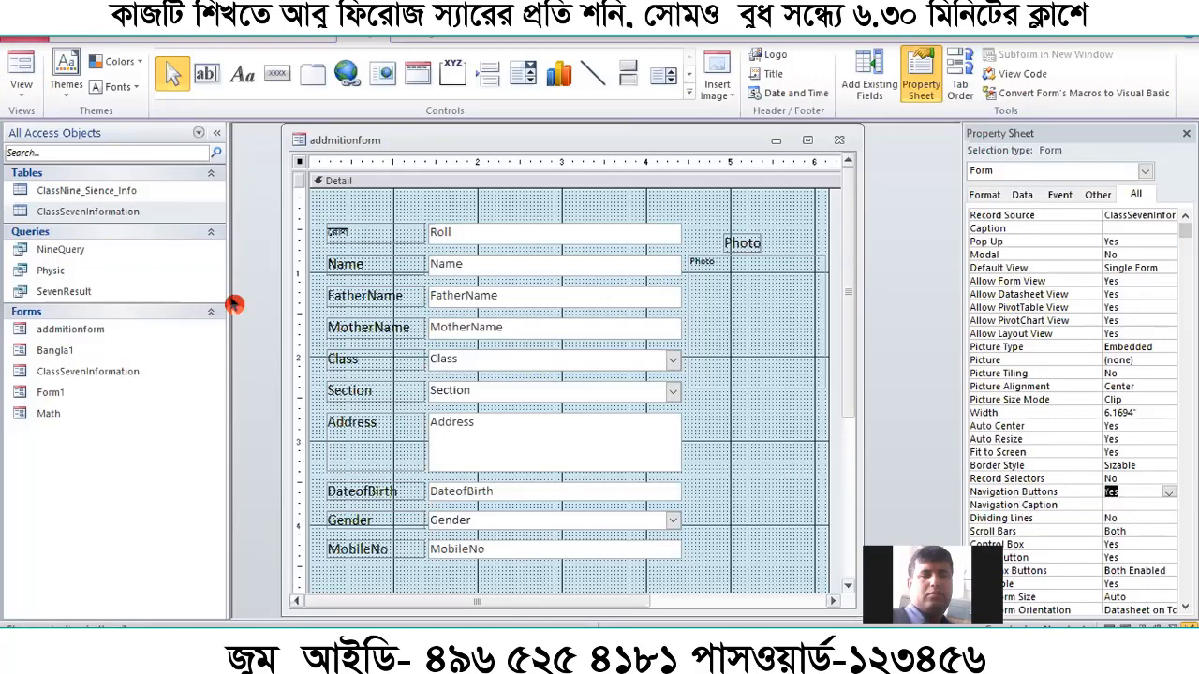
pyautogui.click(21, 69)
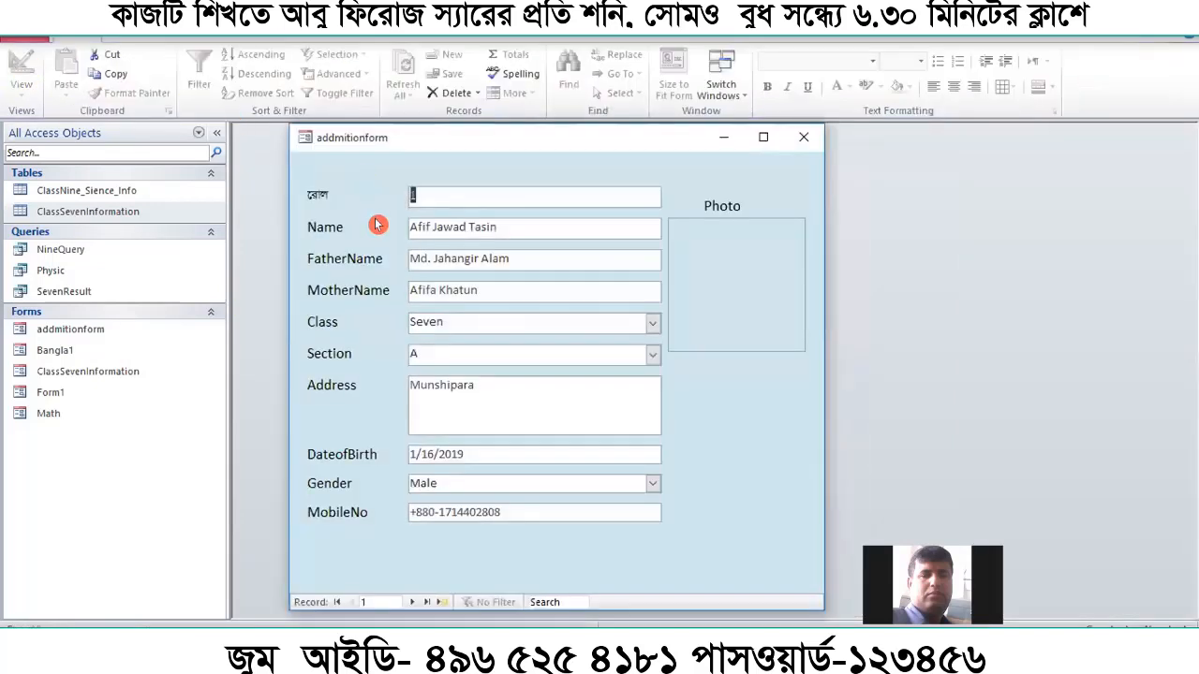
pyautogui.click(336, 603)
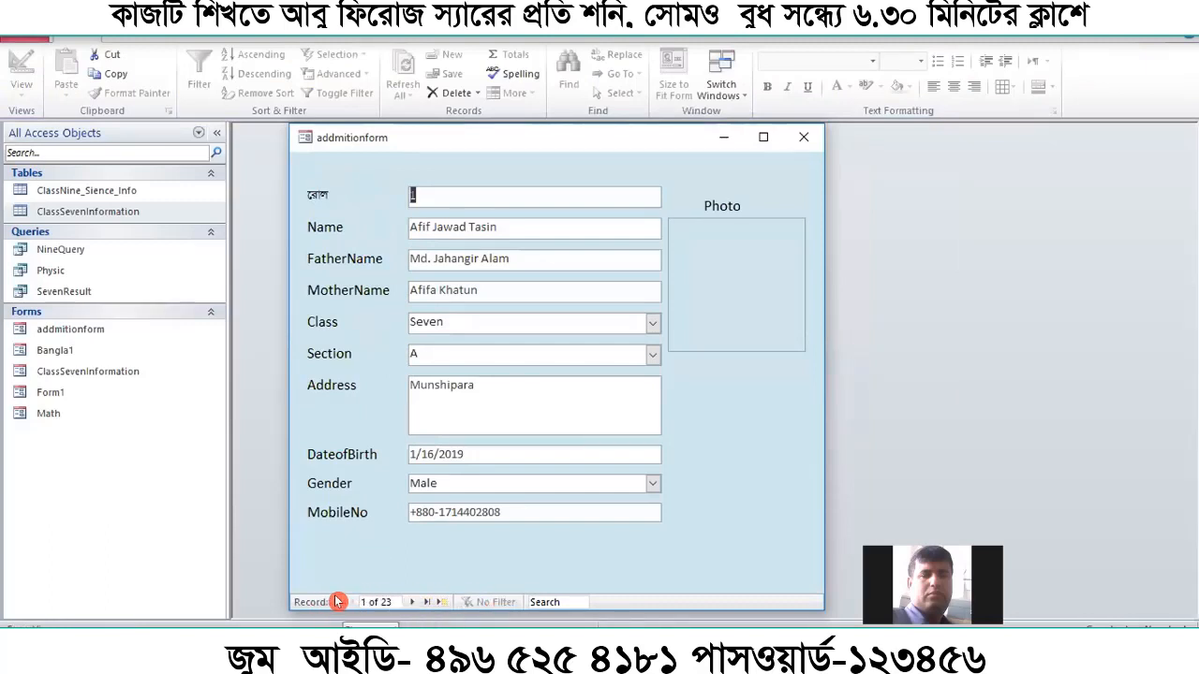
# Return the form to Design View and set its Navigation Buttons property to No
pyautogui.rightClick(407, 150)
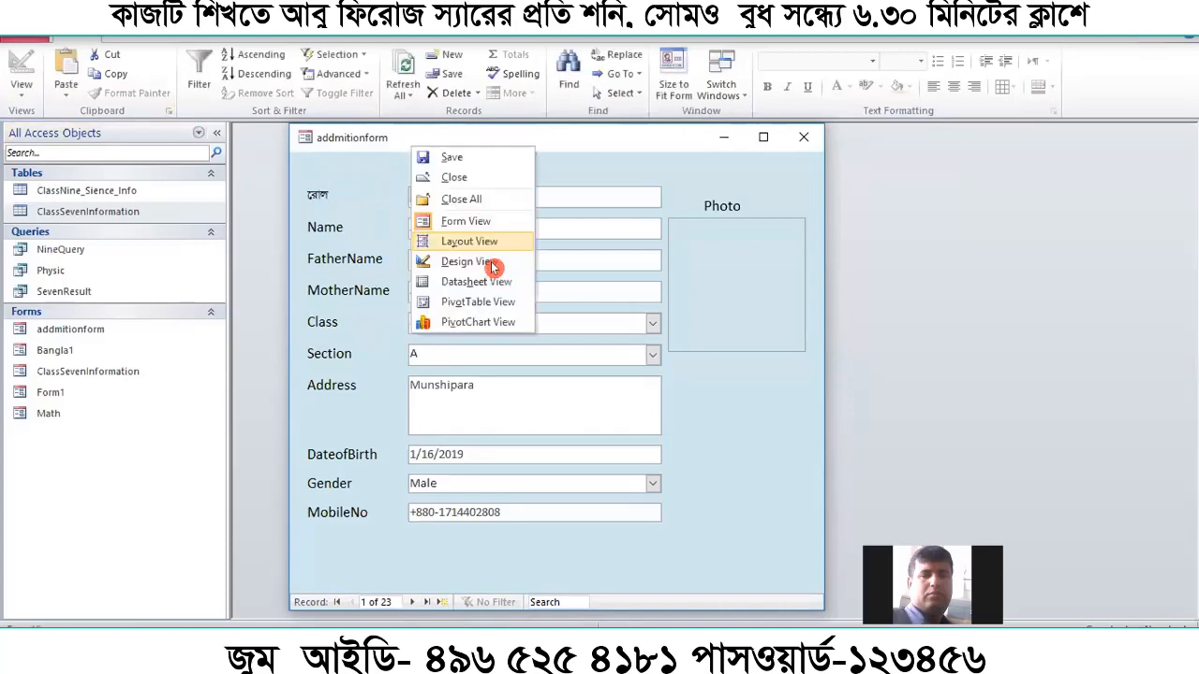
pyautogui.click(483, 260)
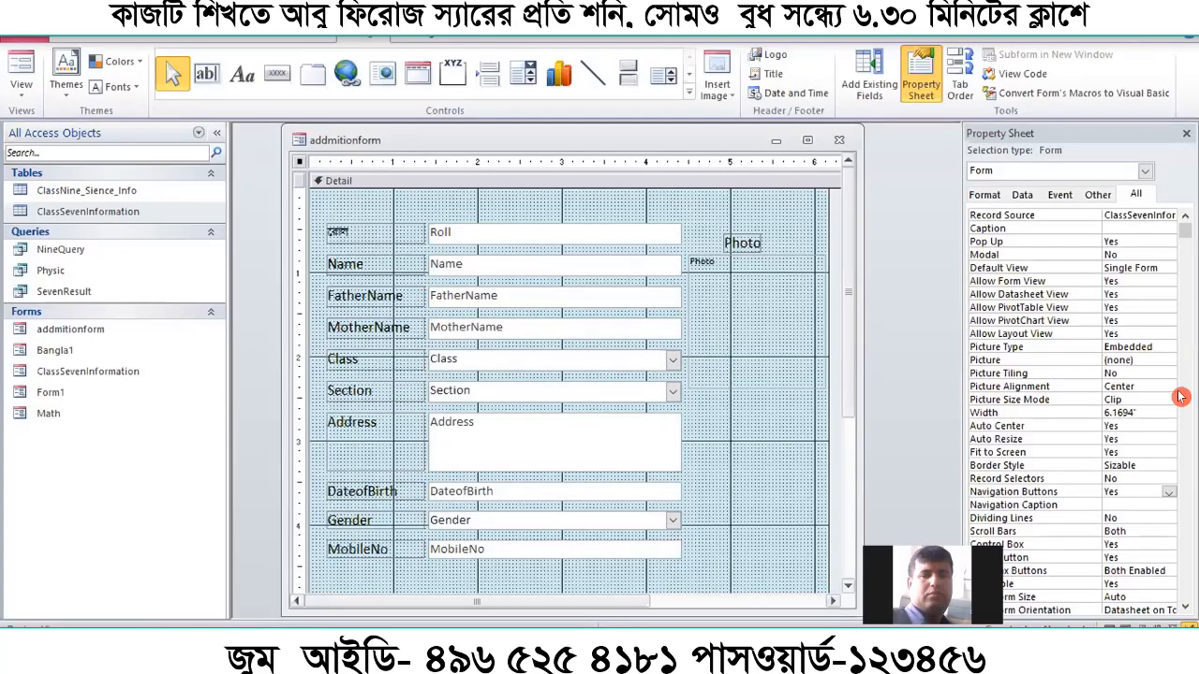
pyautogui.click(1158, 476)
pyautogui.click(1169, 492)
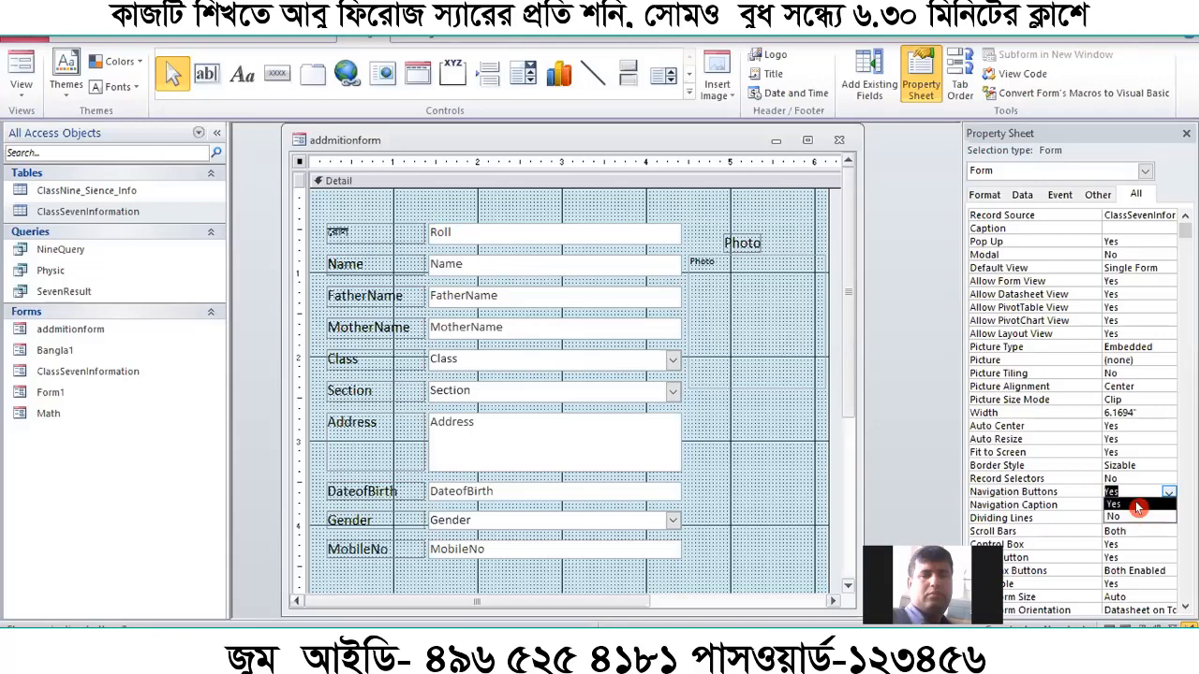
pyautogui.click(1143, 517)
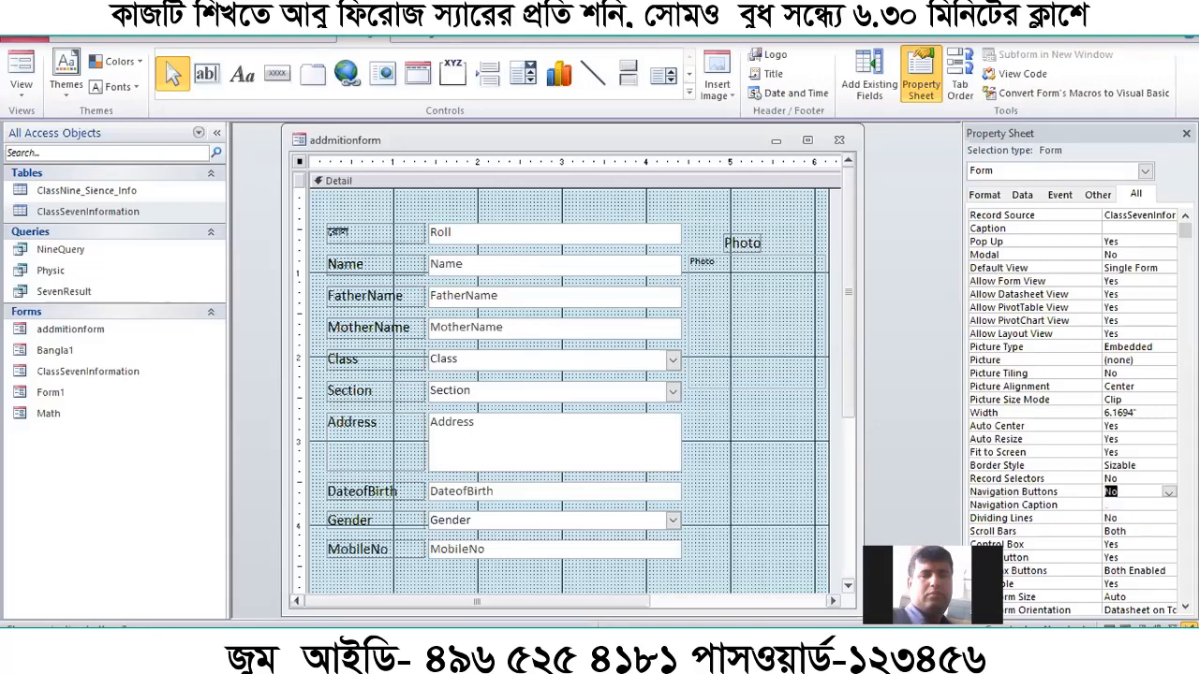
# Preview addmitionform in Form View to check its navigation area and window buttons, and return to Design View
pyautogui.click(22, 66)
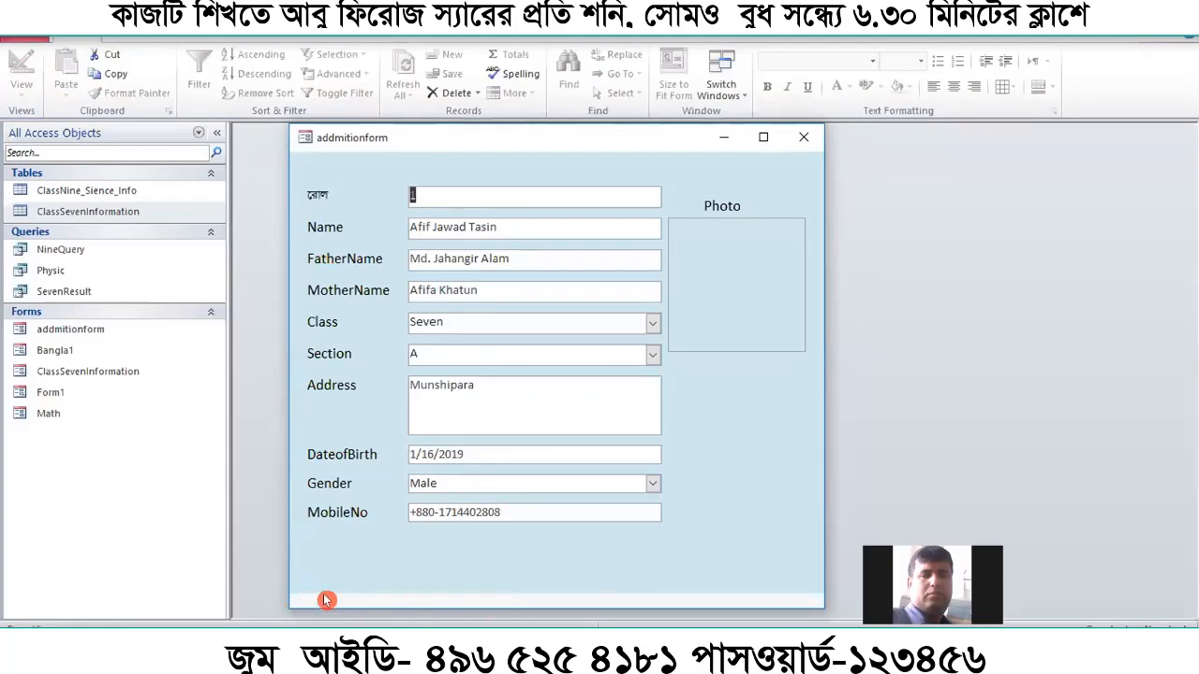
pyautogui.rightClick(573, 140)
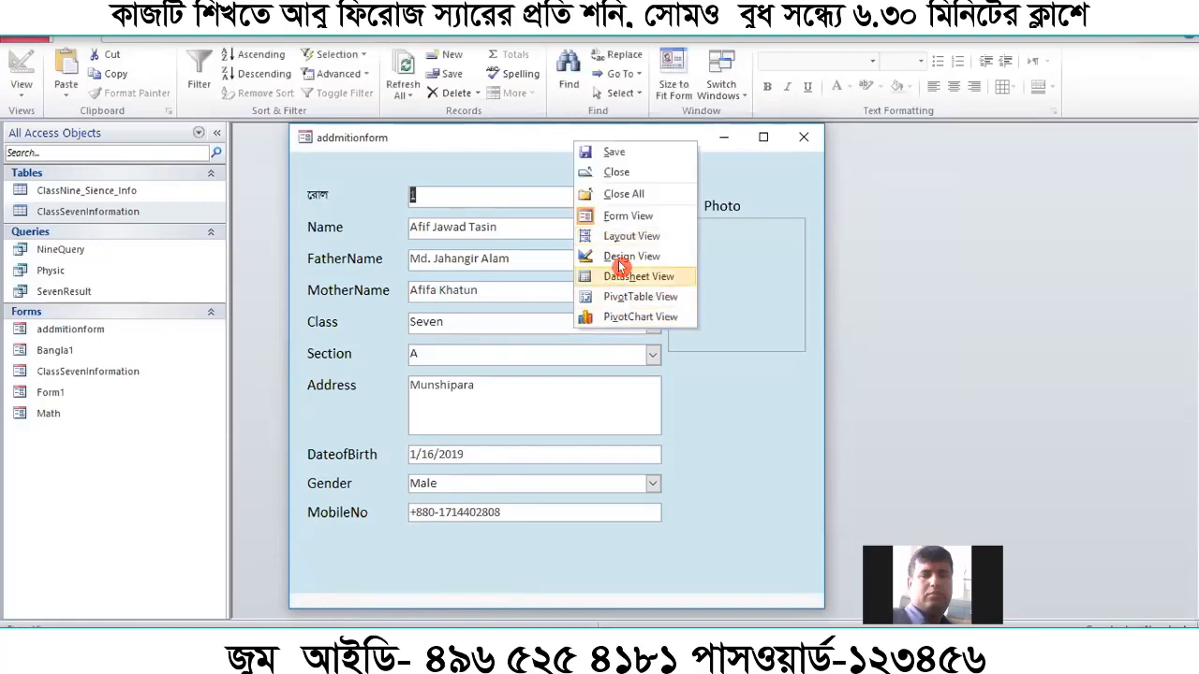
pyautogui.click(725, 155)
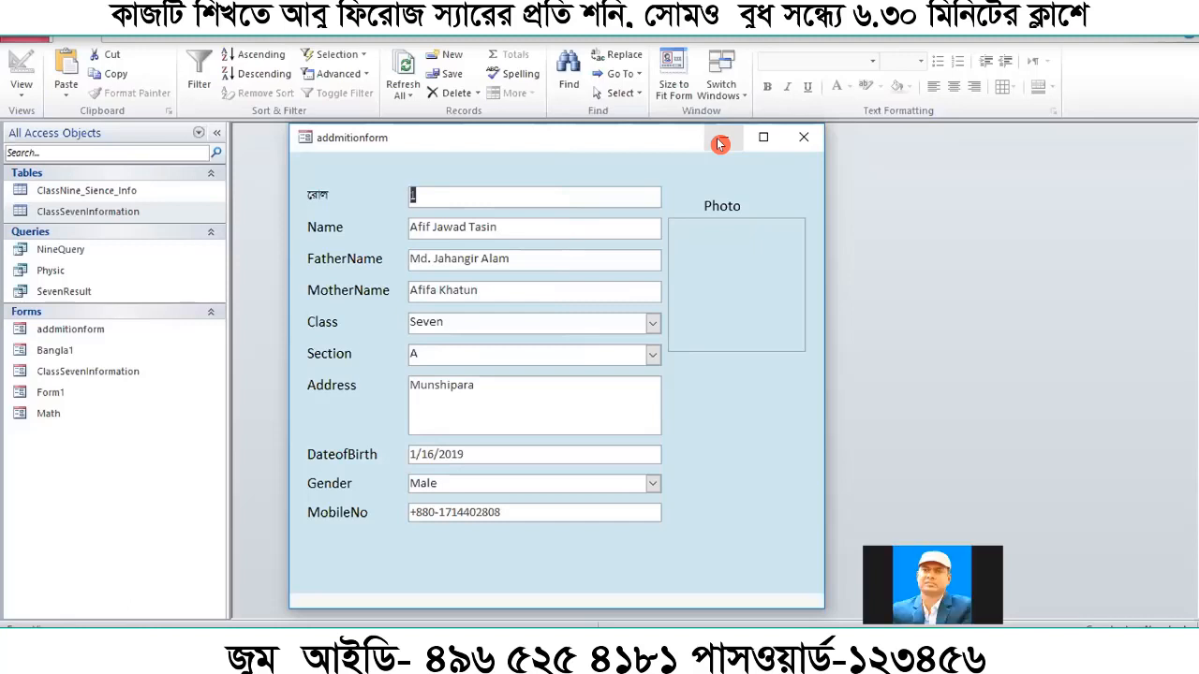
pyautogui.rightClick(642, 143)
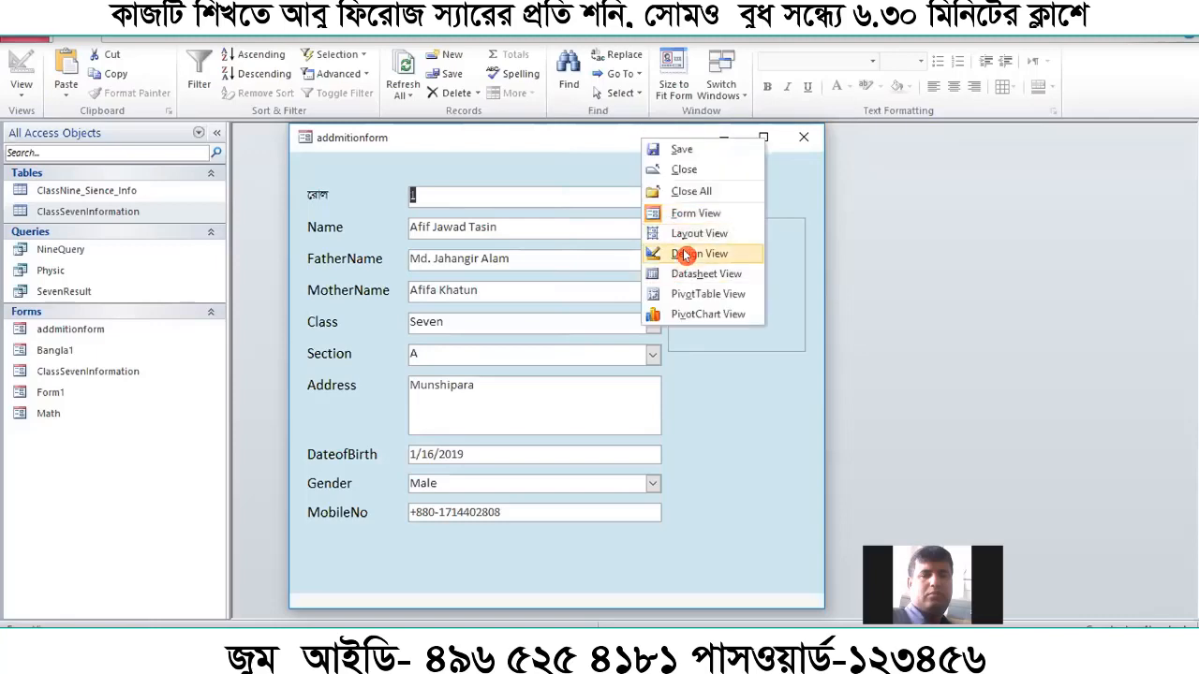
pyautogui.click(676, 254)
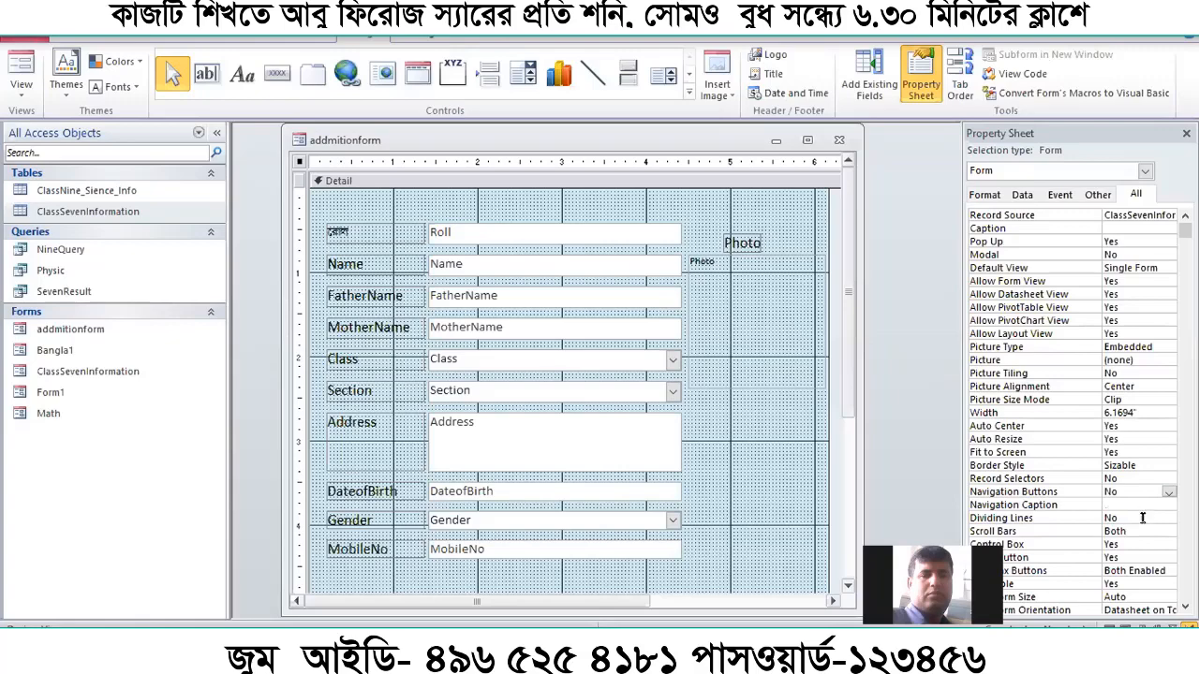
# Set the form's Control Box property to No
pyautogui.scroll(-1, 1143, 518)
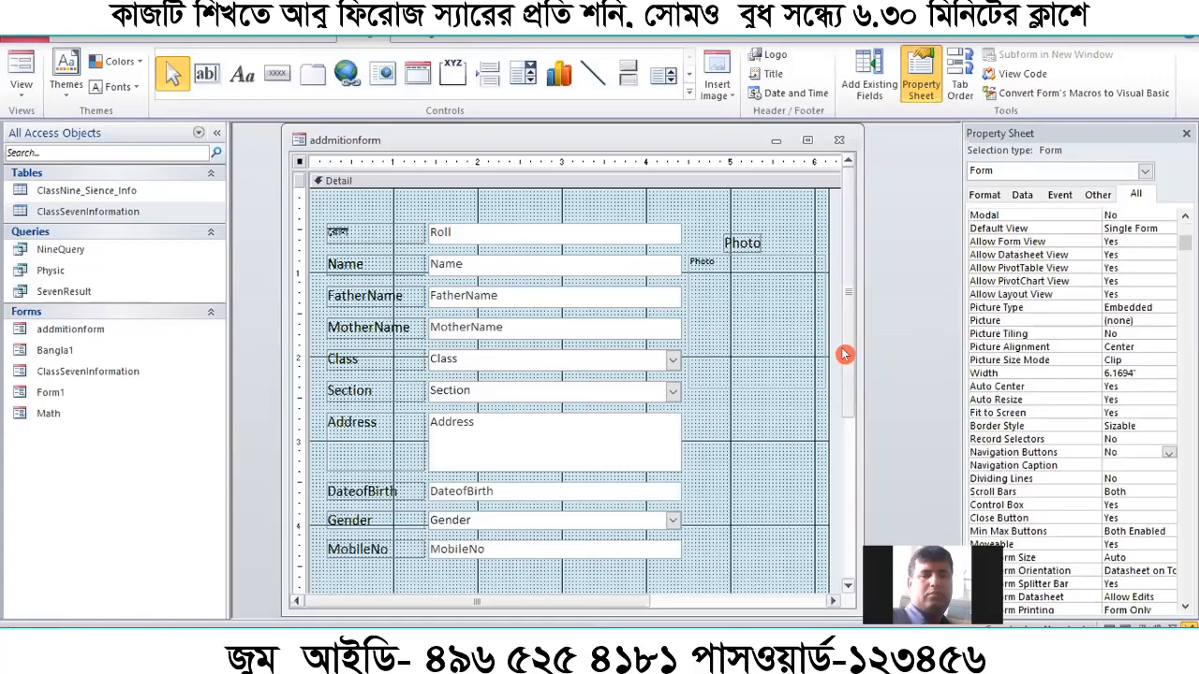
pyautogui.scroll(-10, 844, 354)
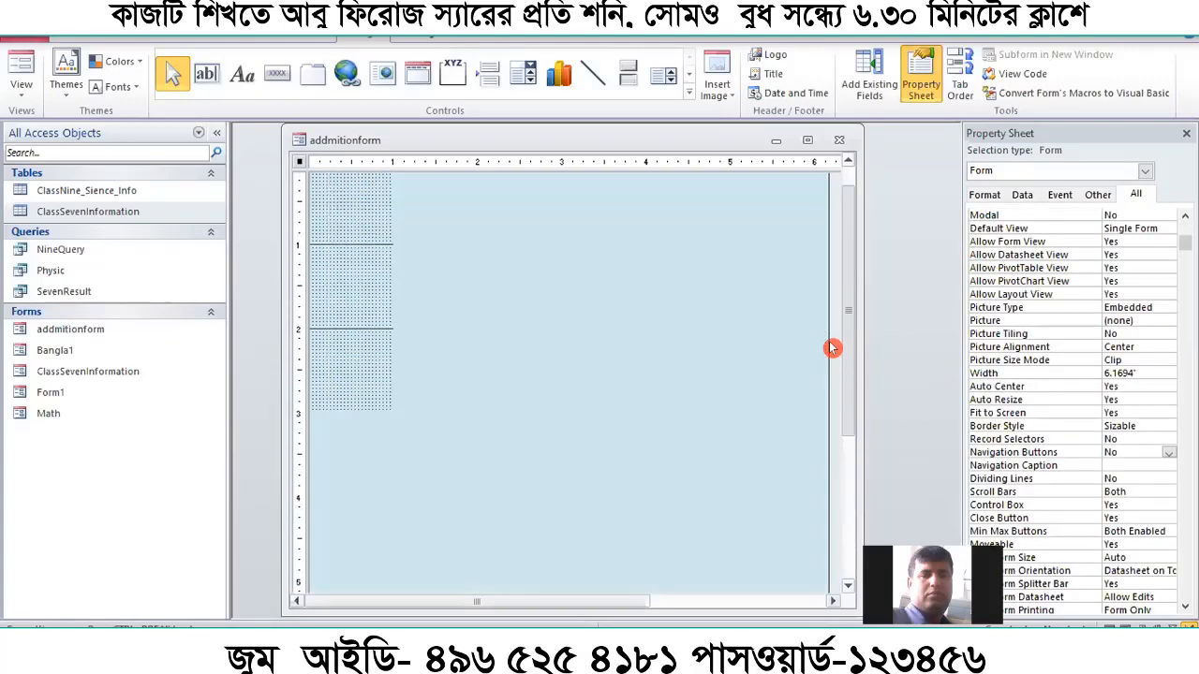
pyautogui.scroll(10, 838, 384)
pyautogui.scroll(-3, 844, 487)
pyautogui.scroll(3, 848, 413)
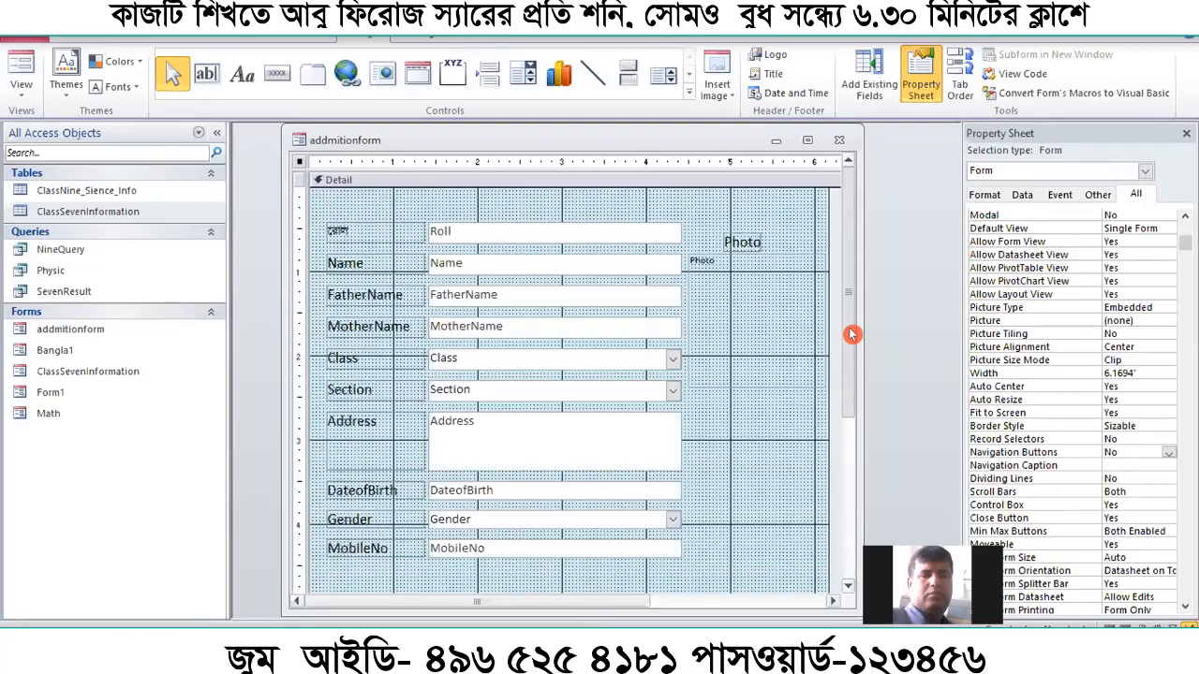
pyautogui.scroll(-5, 851, 342)
pyautogui.scroll(5, 854, 356)
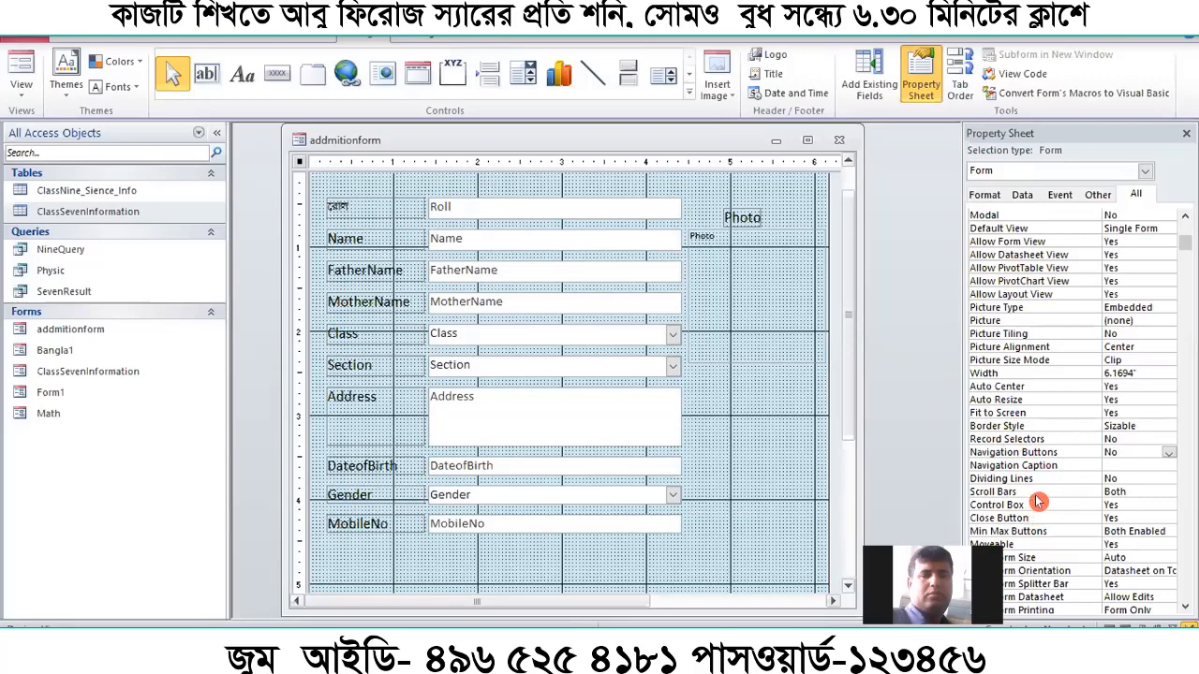
pyautogui.click(1167, 505)
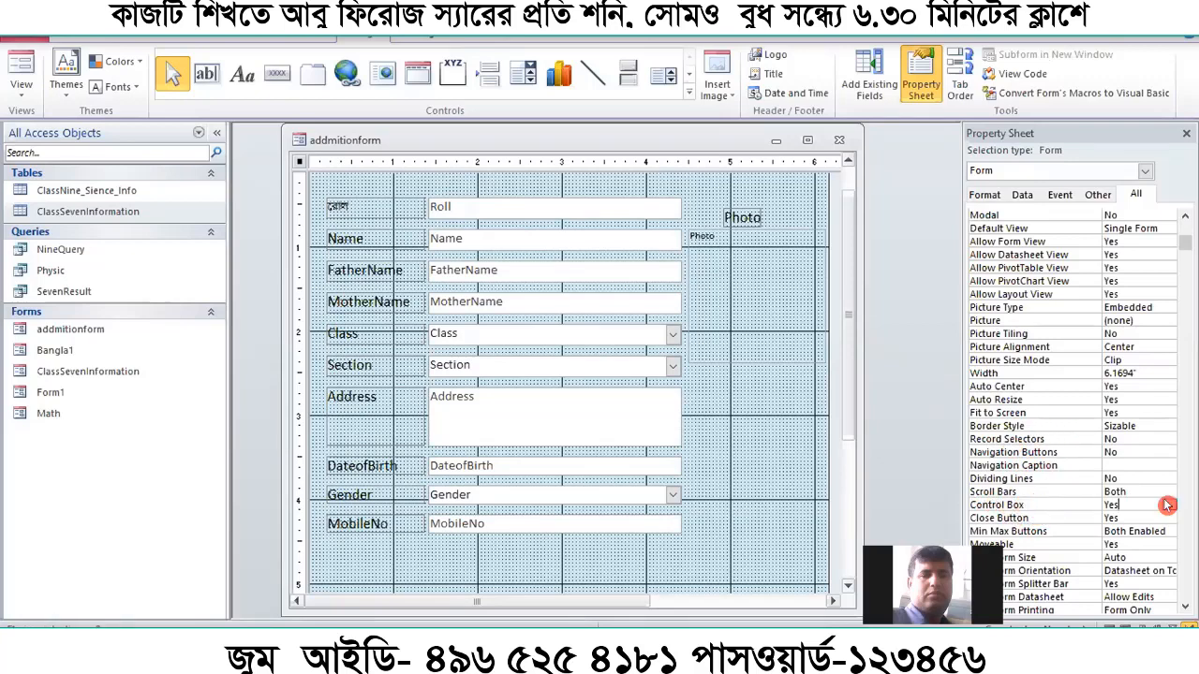
pyautogui.click(1167, 505)
pyautogui.click(1137, 530)
# Set the form's Close Button property to No and its Scroll Bars property to Neither
pyautogui.click(1167, 518)
pyautogui.click(1168, 518)
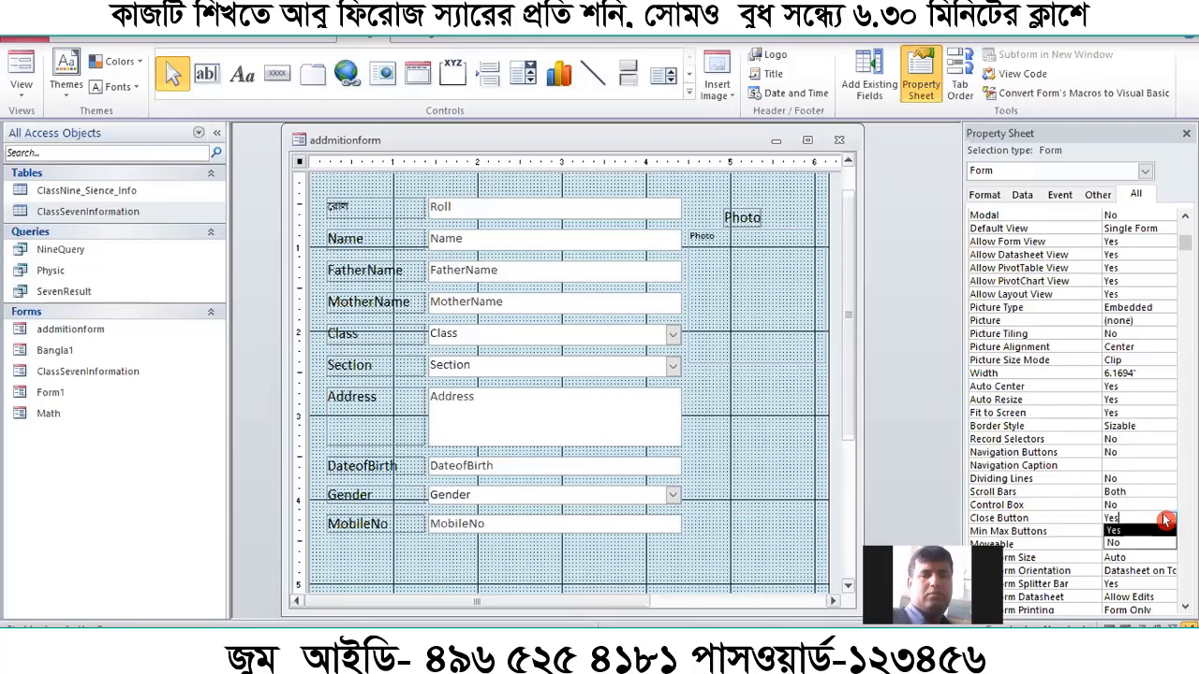
pyautogui.click(1122, 543)
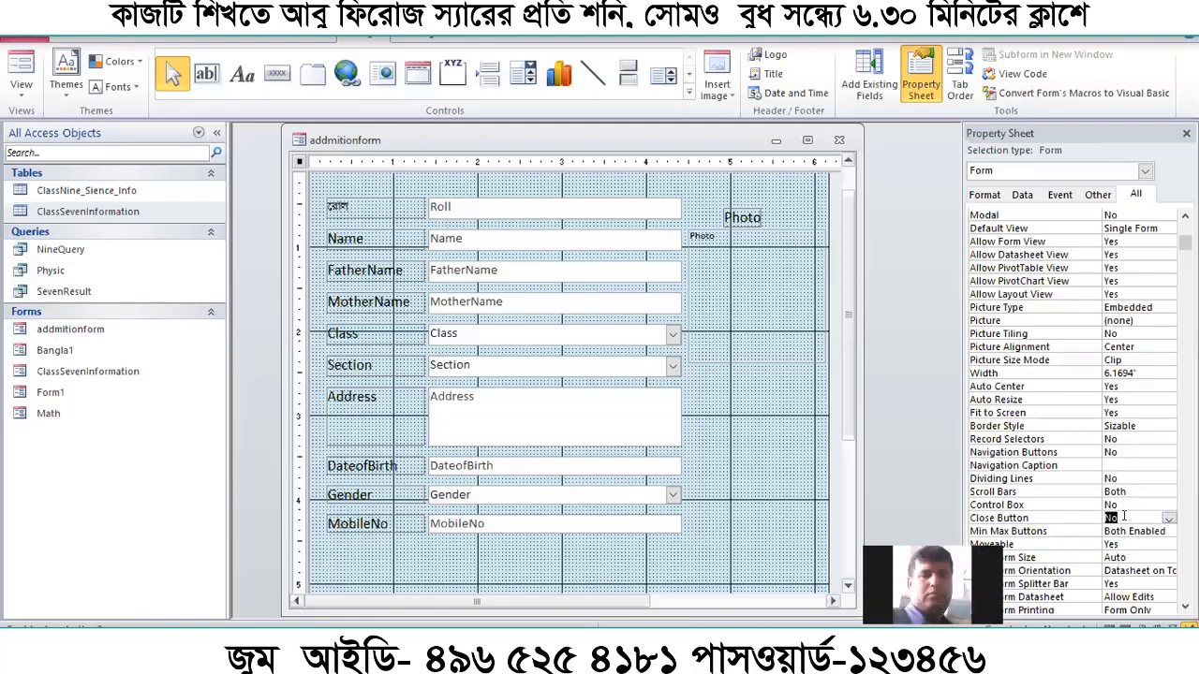
pyautogui.click(1135, 491)
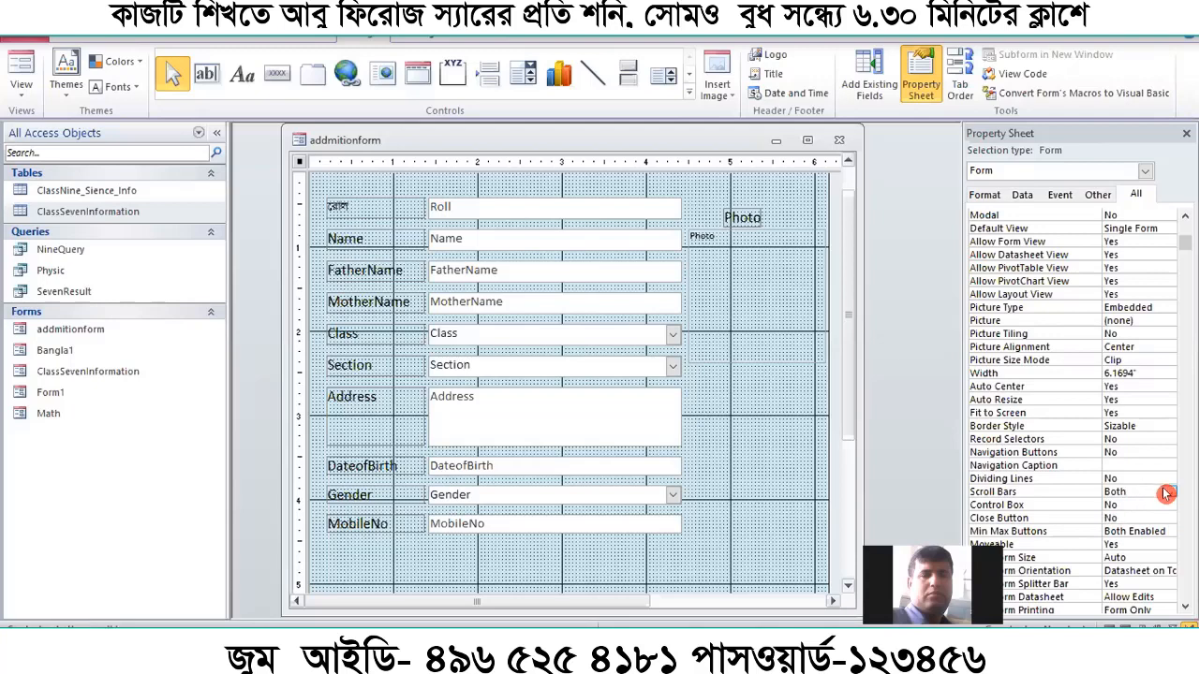
pyautogui.click(1168, 492)
pyautogui.click(1150, 504)
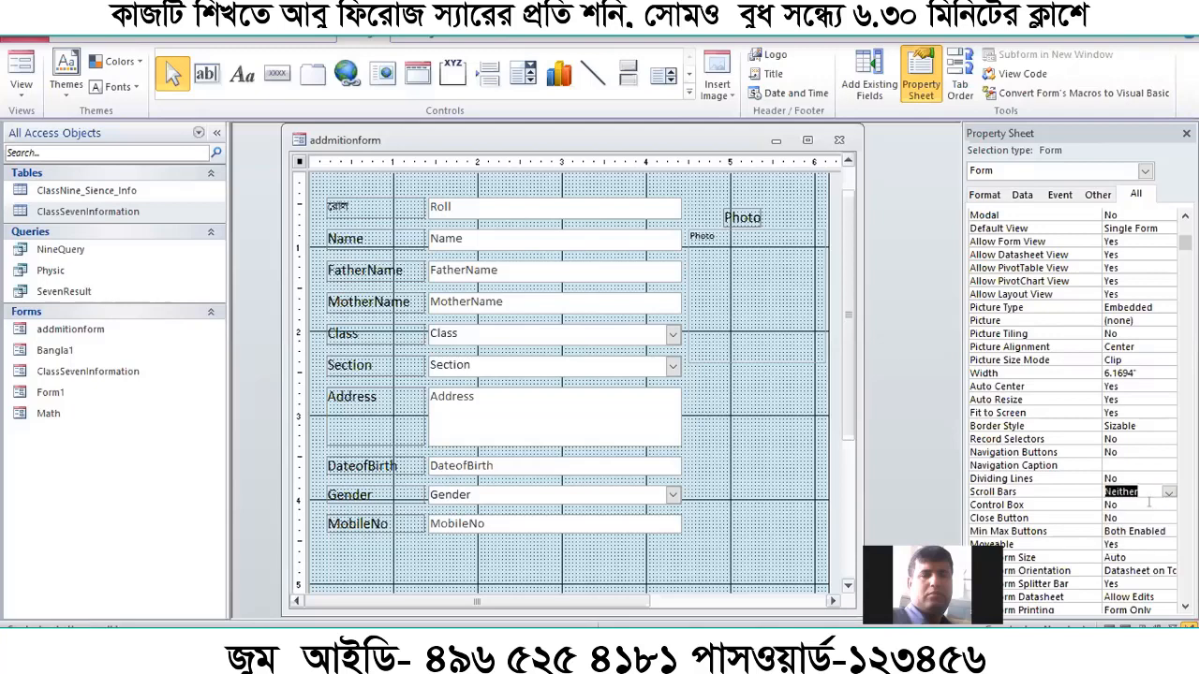
pyautogui.click(1147, 463)
# Show addmitionform in Form View and move its window slightly up and to the right to inspect it
pyautogui.click(19, 68)
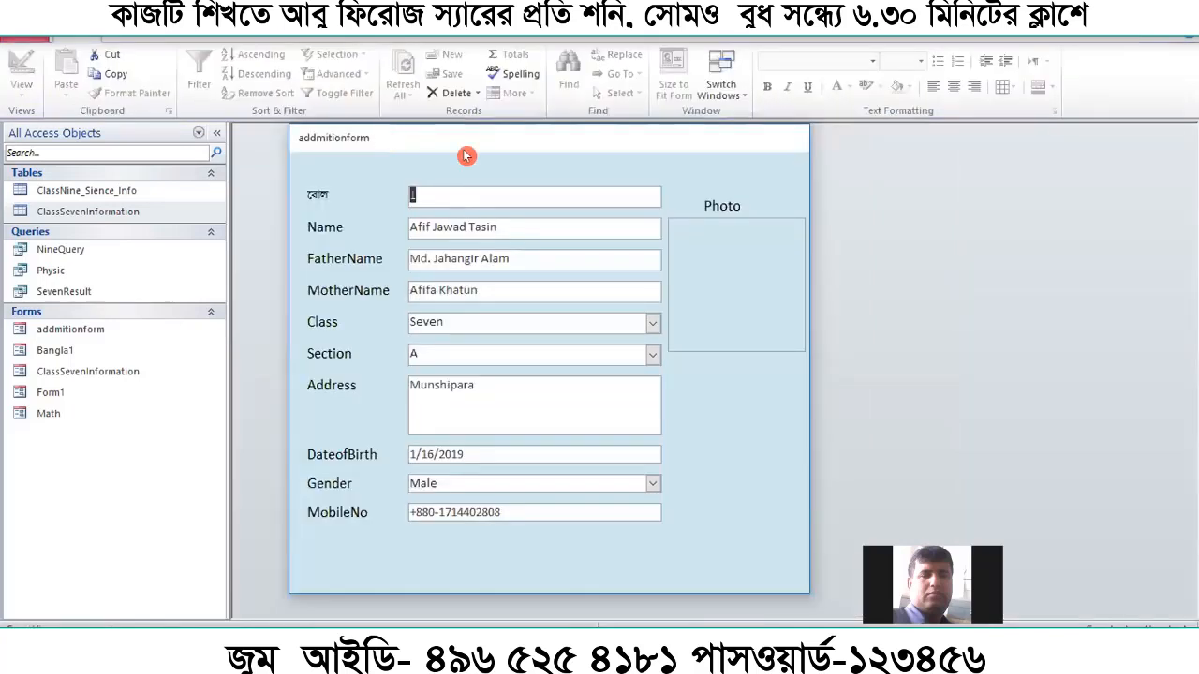
pyautogui.moveTo(465, 147); pyautogui.dragTo(530, 112)
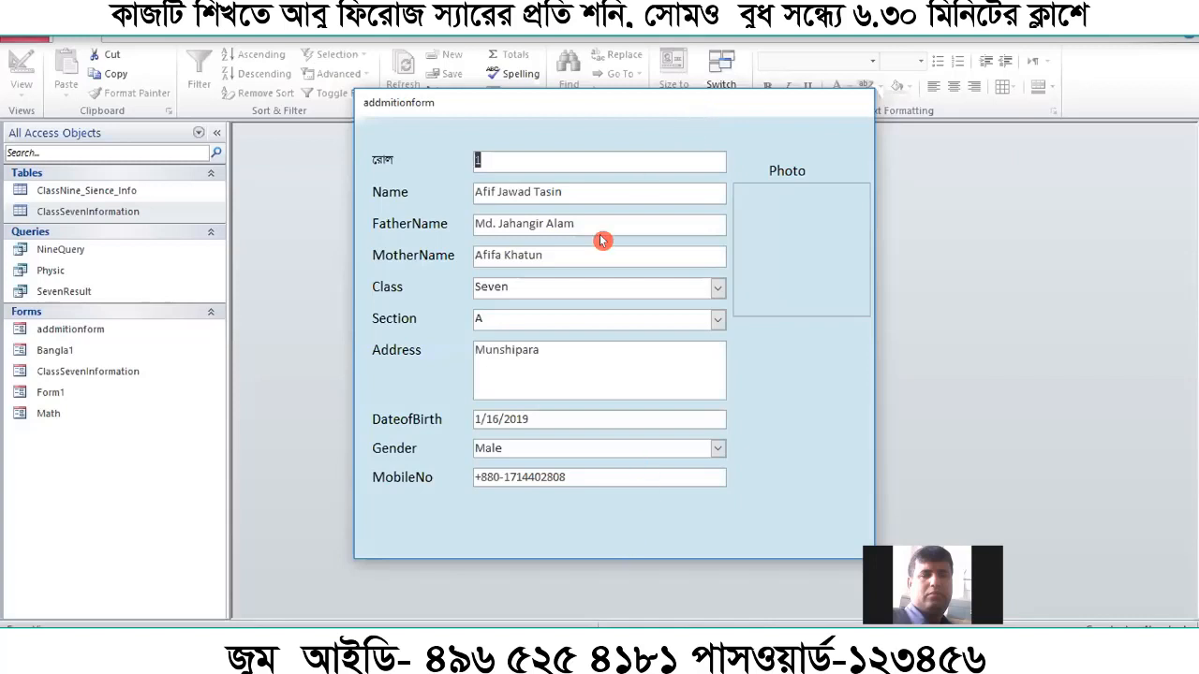
pyautogui.click(641, 471)
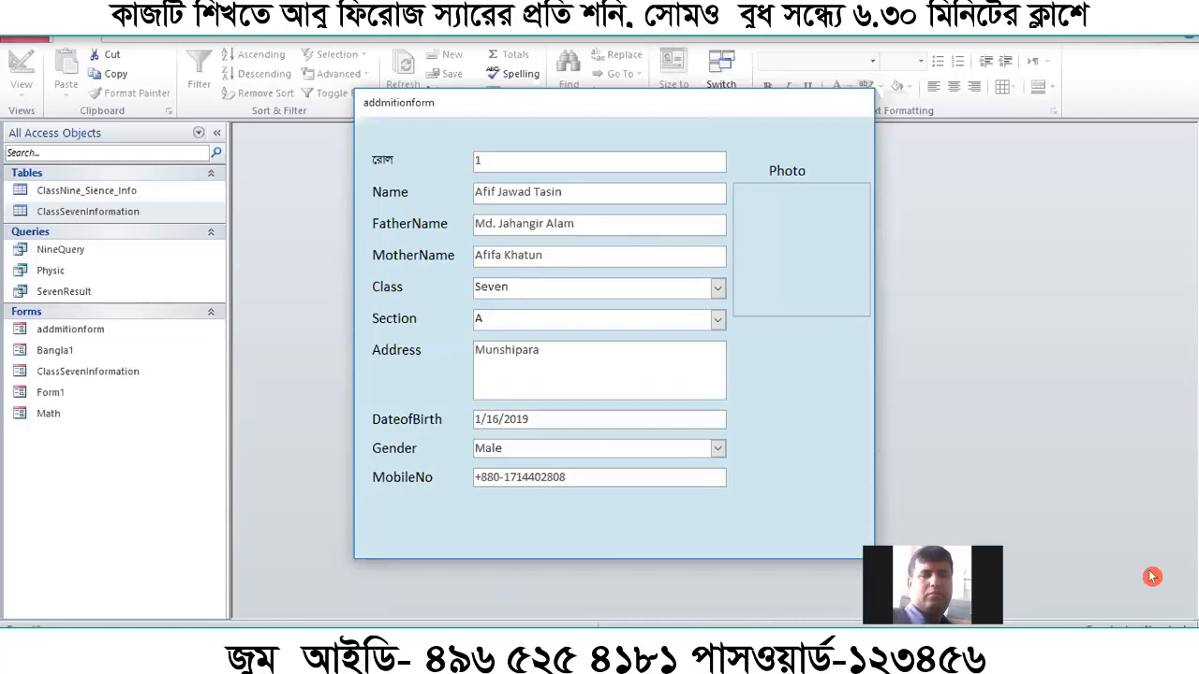
# Return addmitionform to Design View and add a Form Header/Footer section to it
pyautogui.rightClick(632, 112)
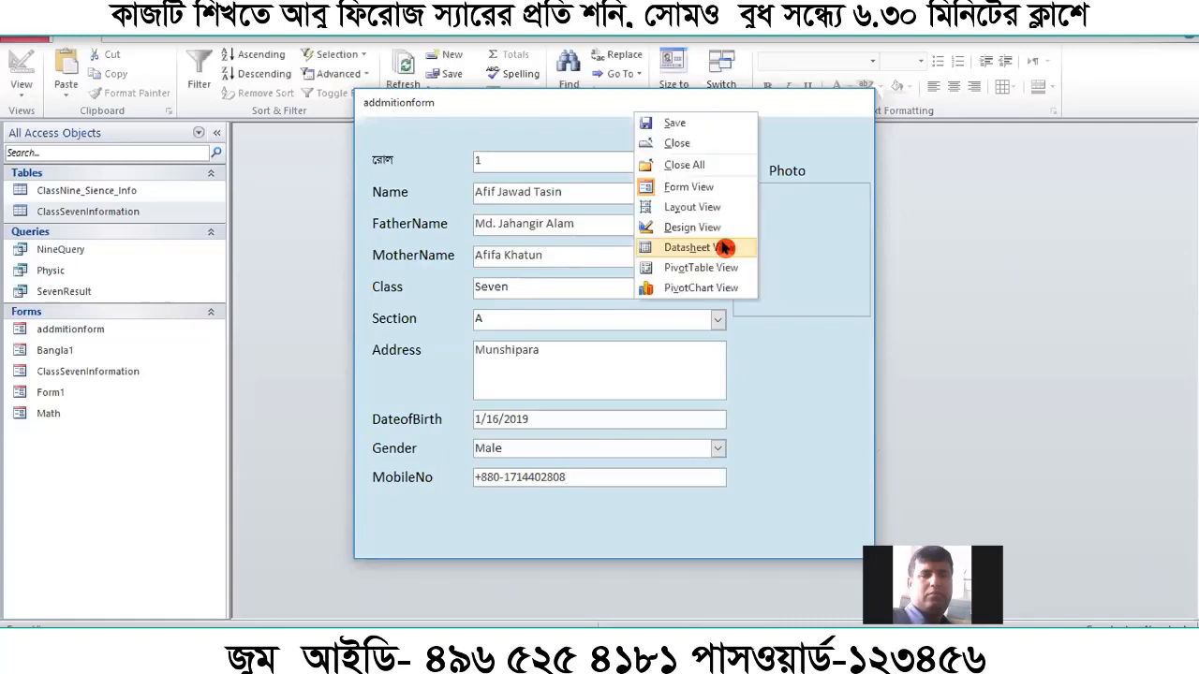
pyautogui.click(717, 234)
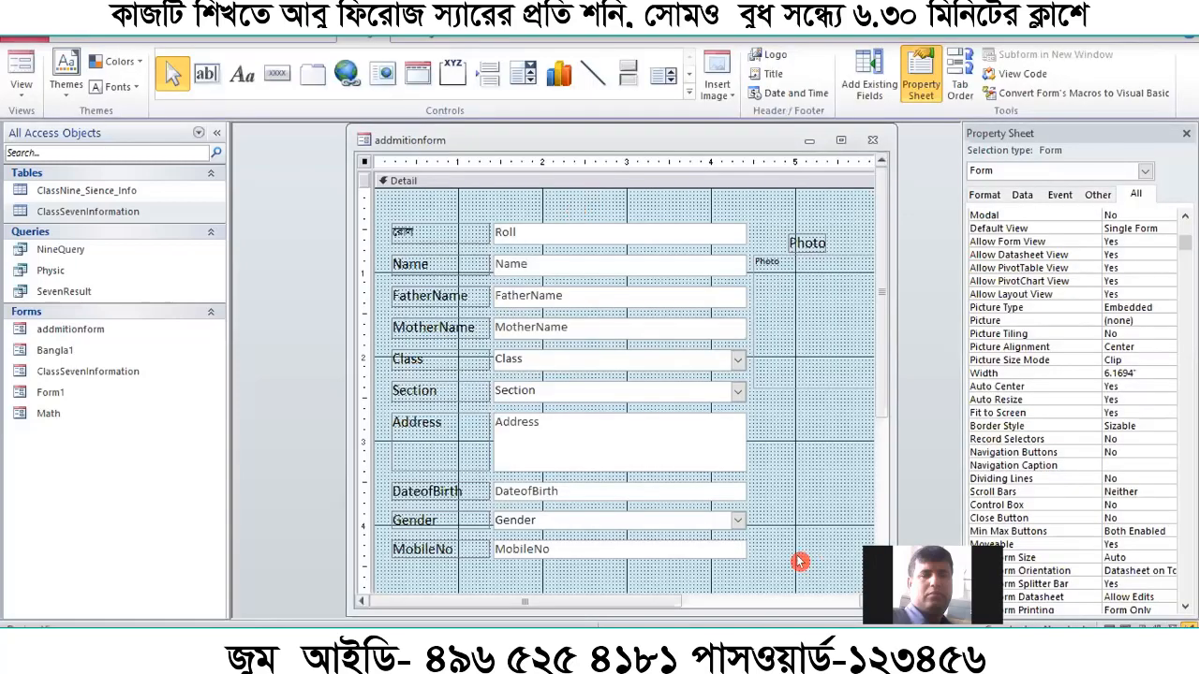
pyautogui.rightClick(867, 442)
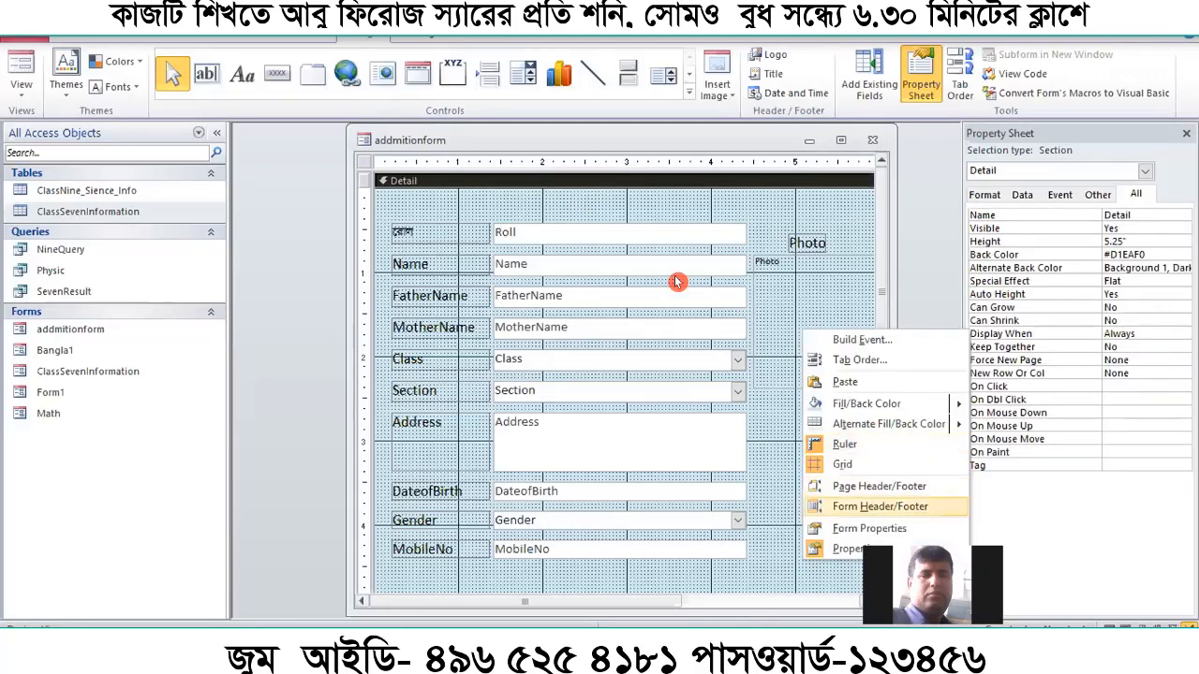
pyautogui.press('Return')
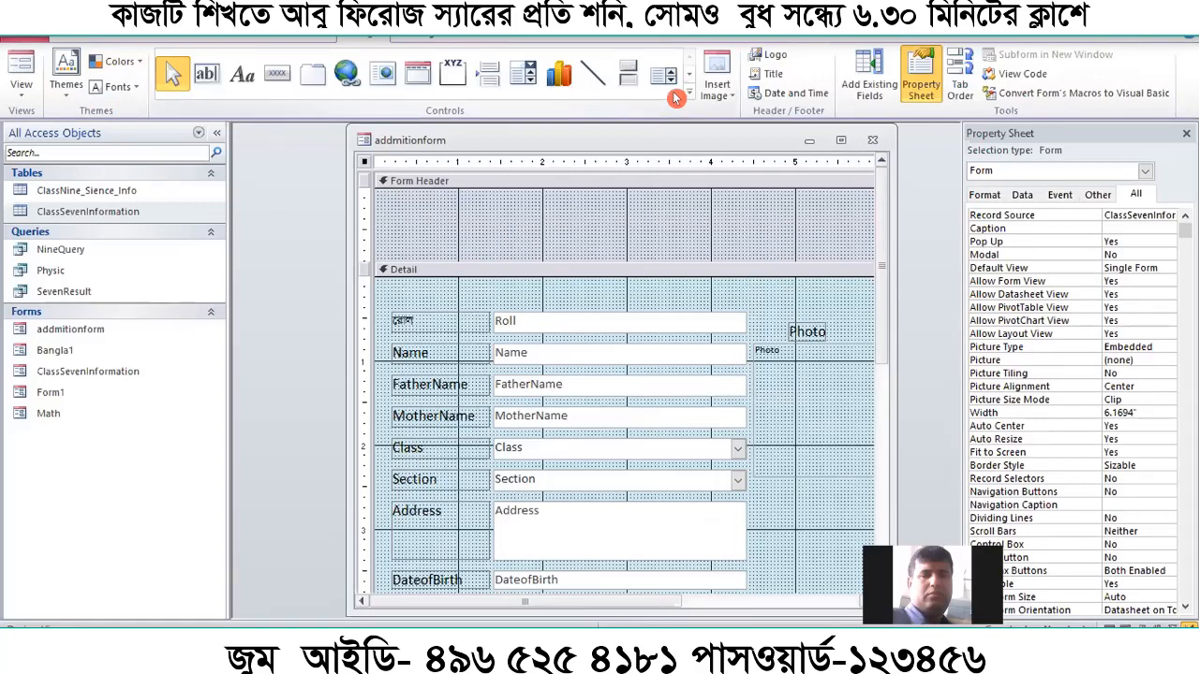
# Add a label about 5.46" wide and 0.5" high to the Form Header with the text "Shibpur High School"
pyautogui.click(236, 82)
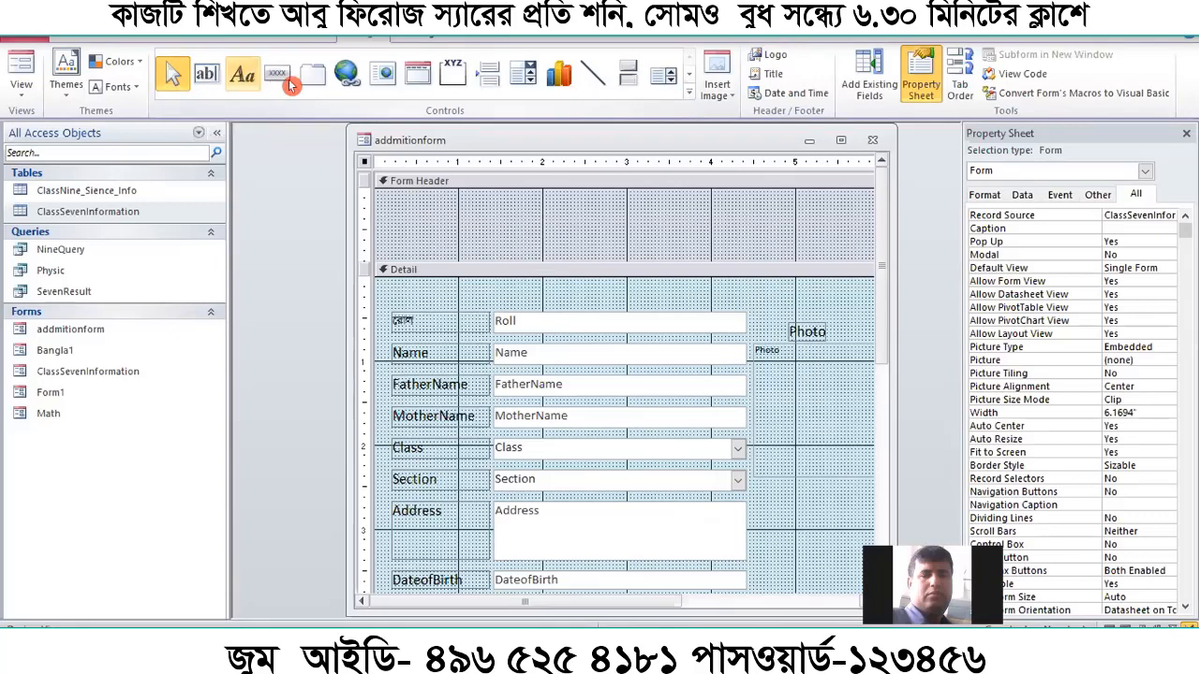
pyautogui.click(174, 76)
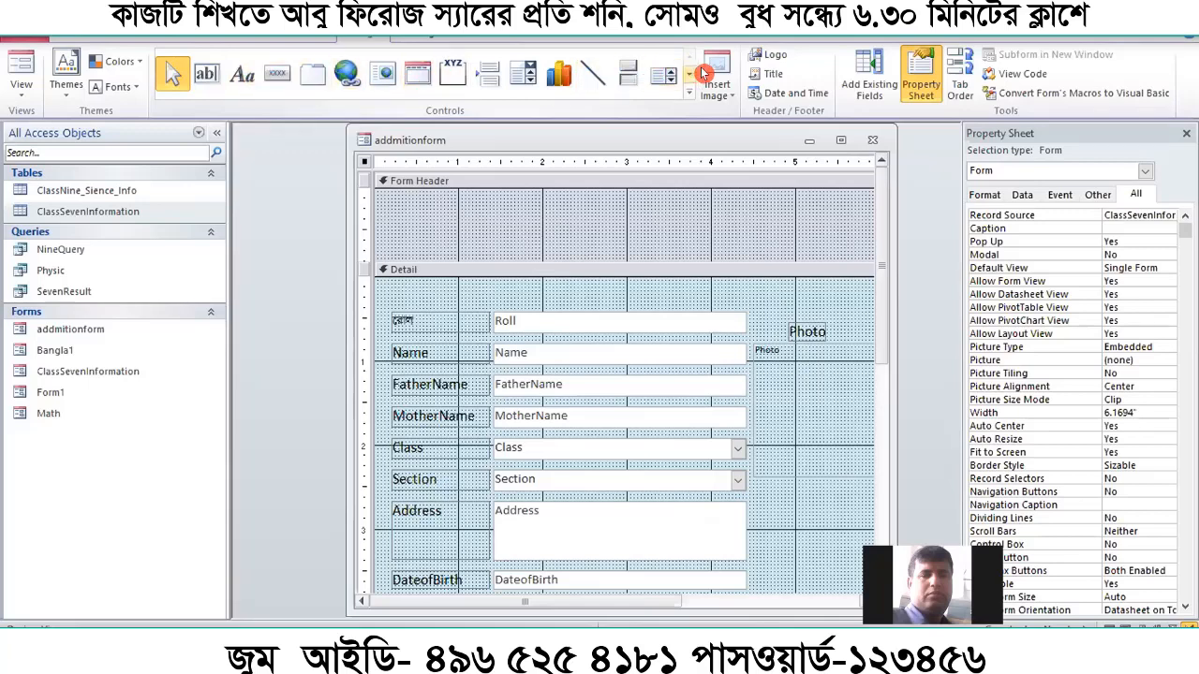
pyautogui.click(309, 72)
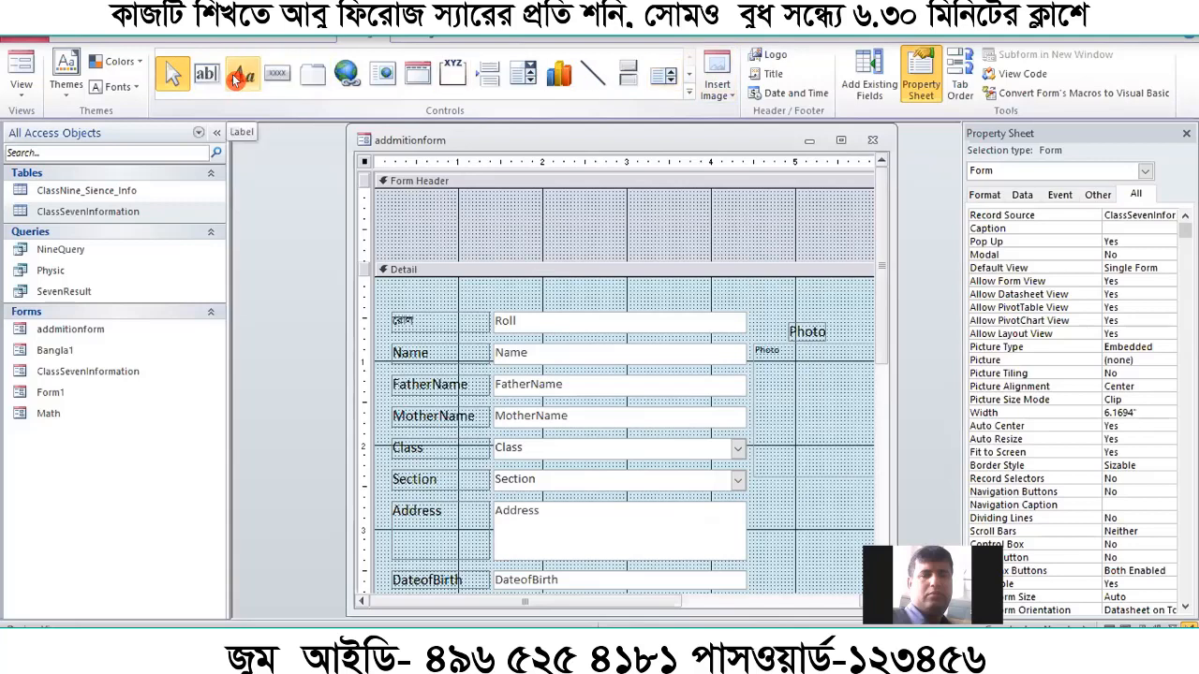
pyautogui.click(236, 80)
pyautogui.moveTo(413, 191); pyautogui.dragTo(873, 234)
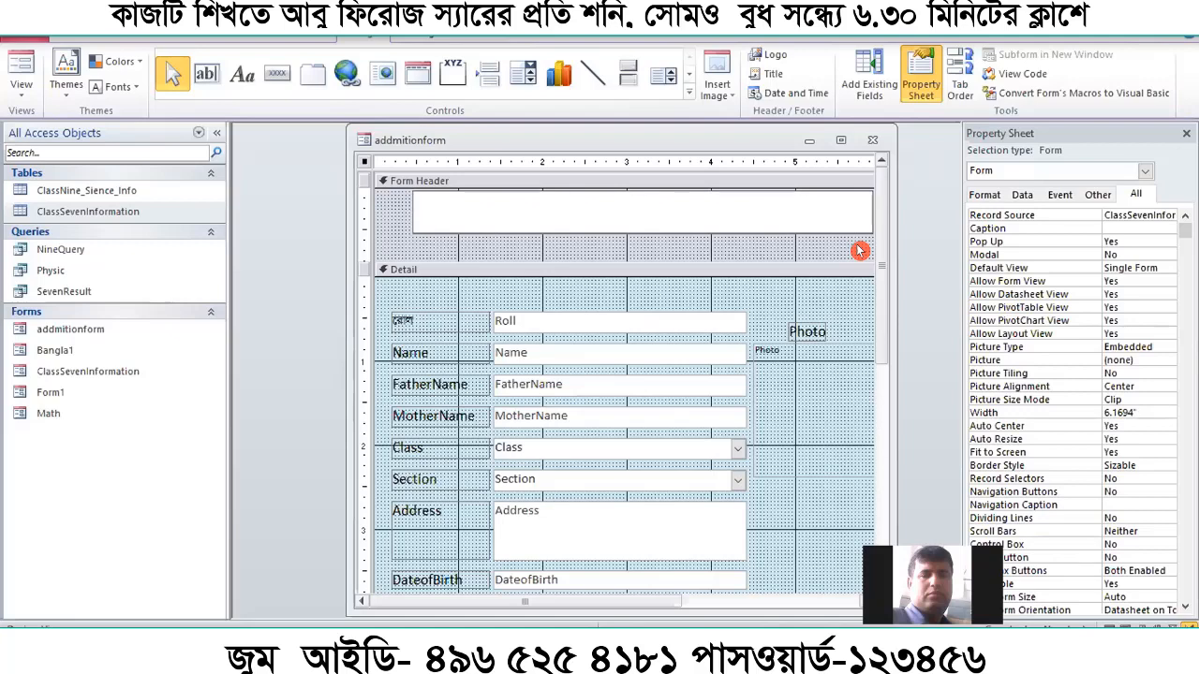
pyautogui.write('e')
pyautogui.press('BackSpace')
pyautogui.press('BackSpace')
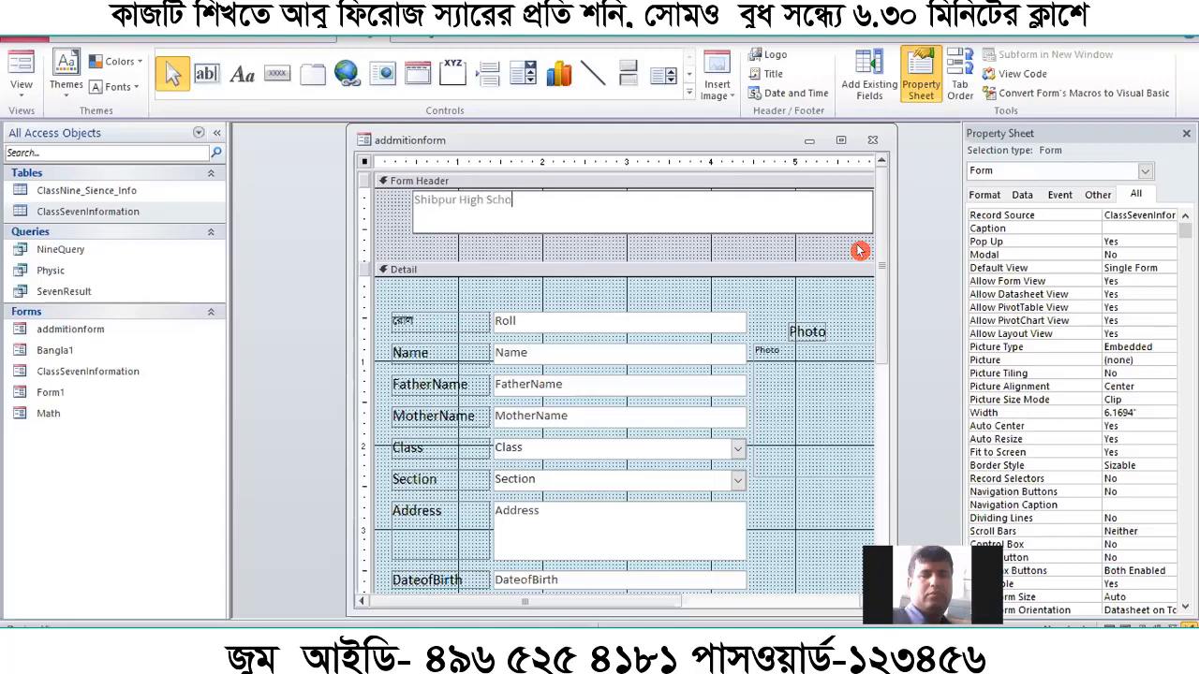
pyautogui.write('ol')
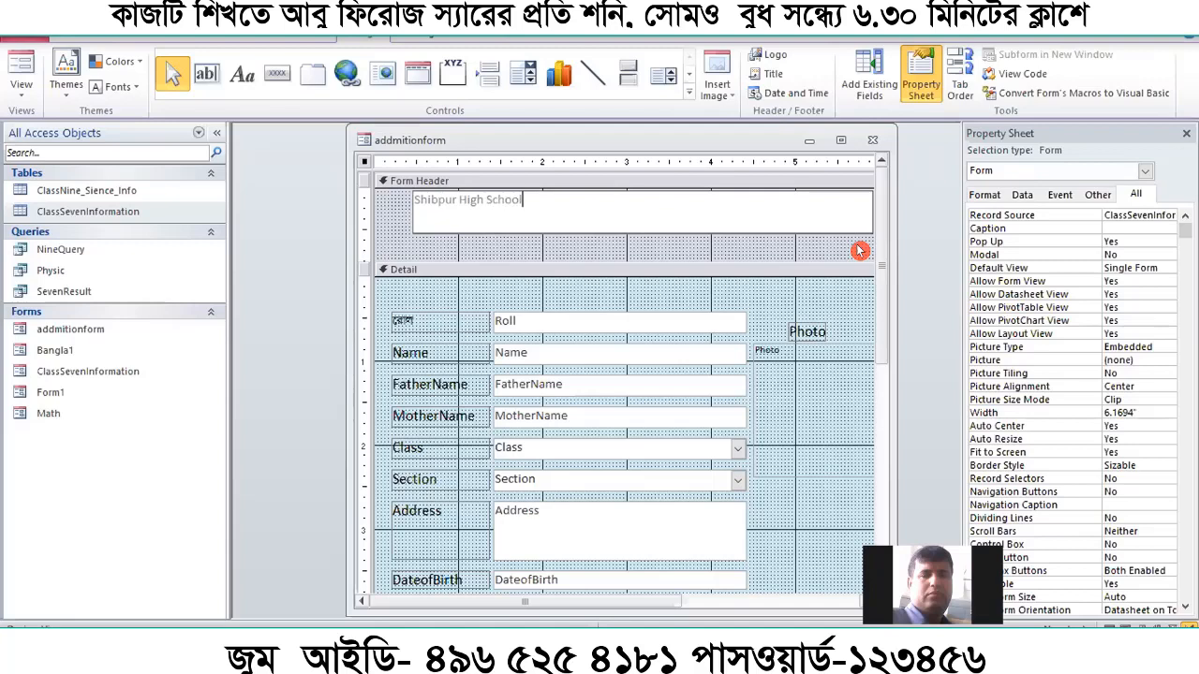
pyautogui.click(562, 254)
# Set the school name label's font size to 36 and its font to Arial Black
pyautogui.click(521, 229)
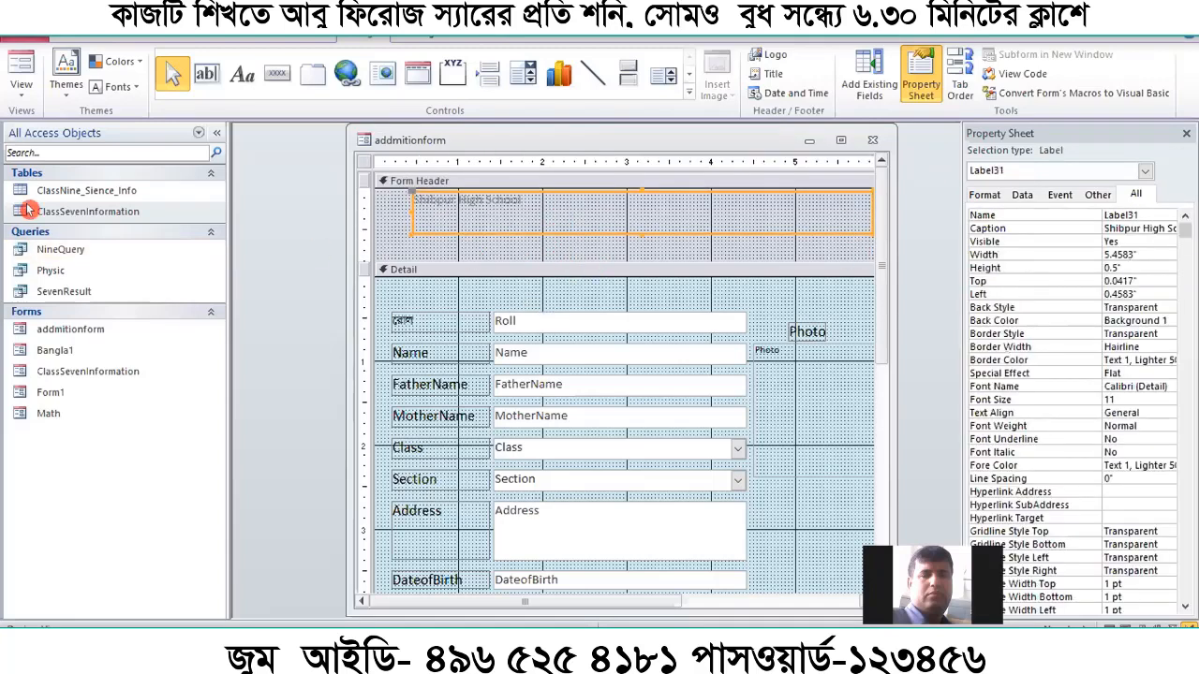
pyautogui.click(81, 40)
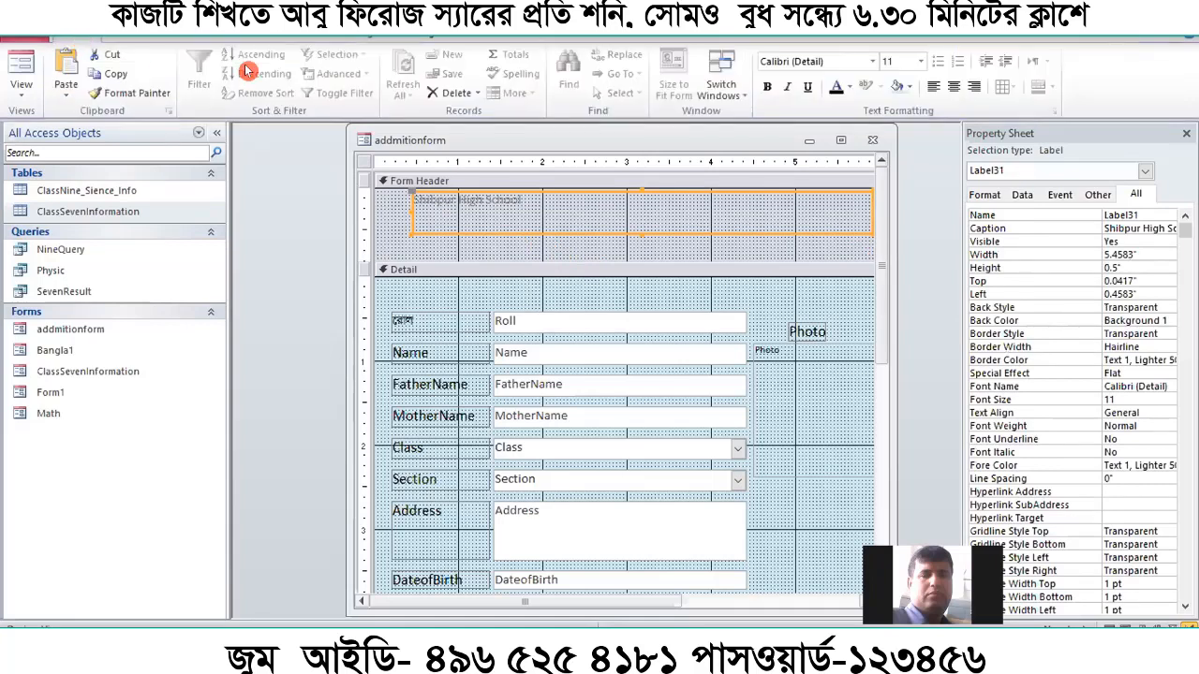
pyautogui.click(916, 66)
pyautogui.click(894, 279)
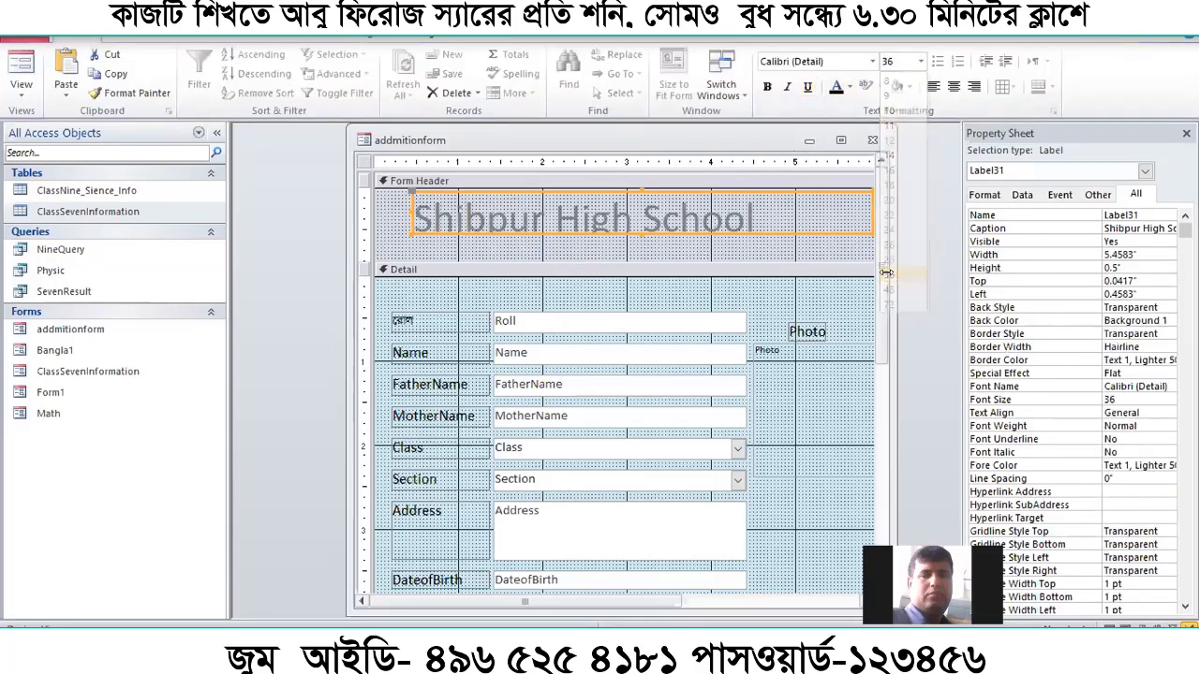
pyautogui.click(872, 61)
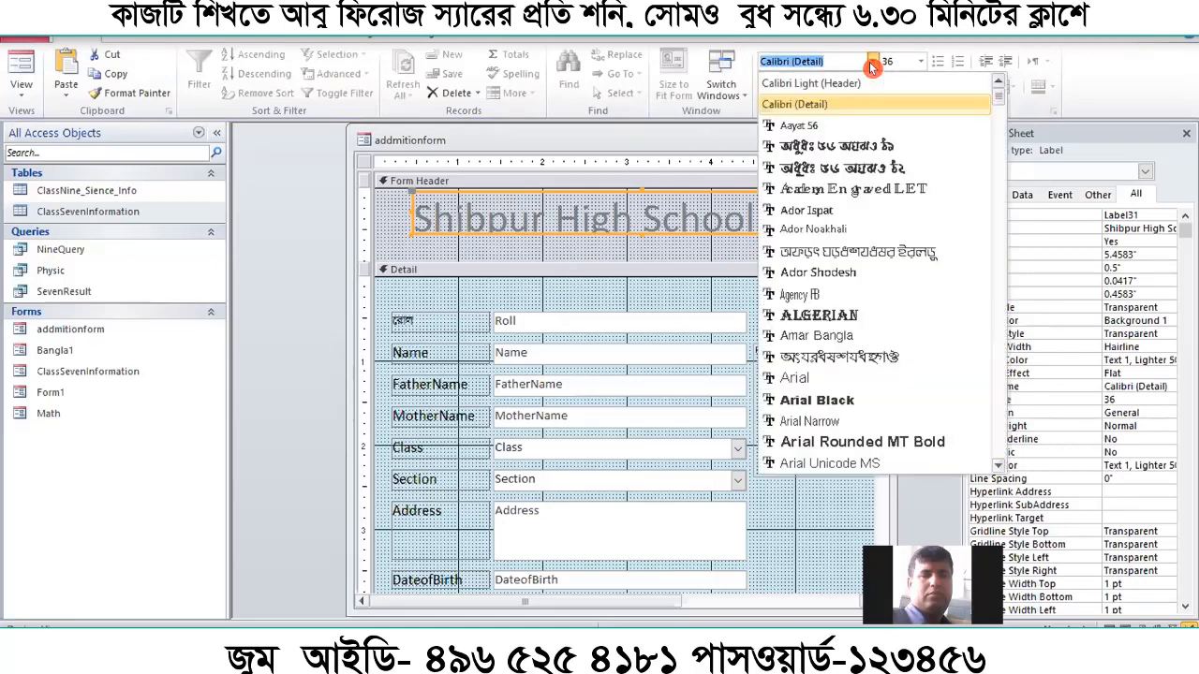
pyautogui.click(849, 189)
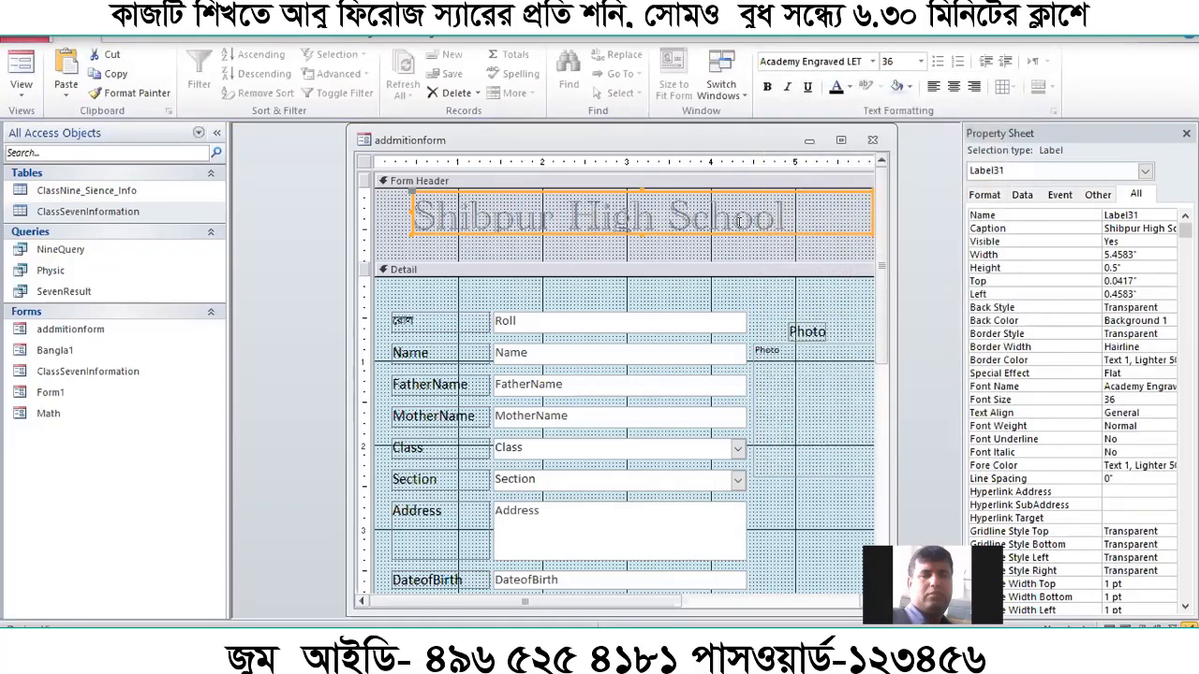
pyautogui.click(869, 63)
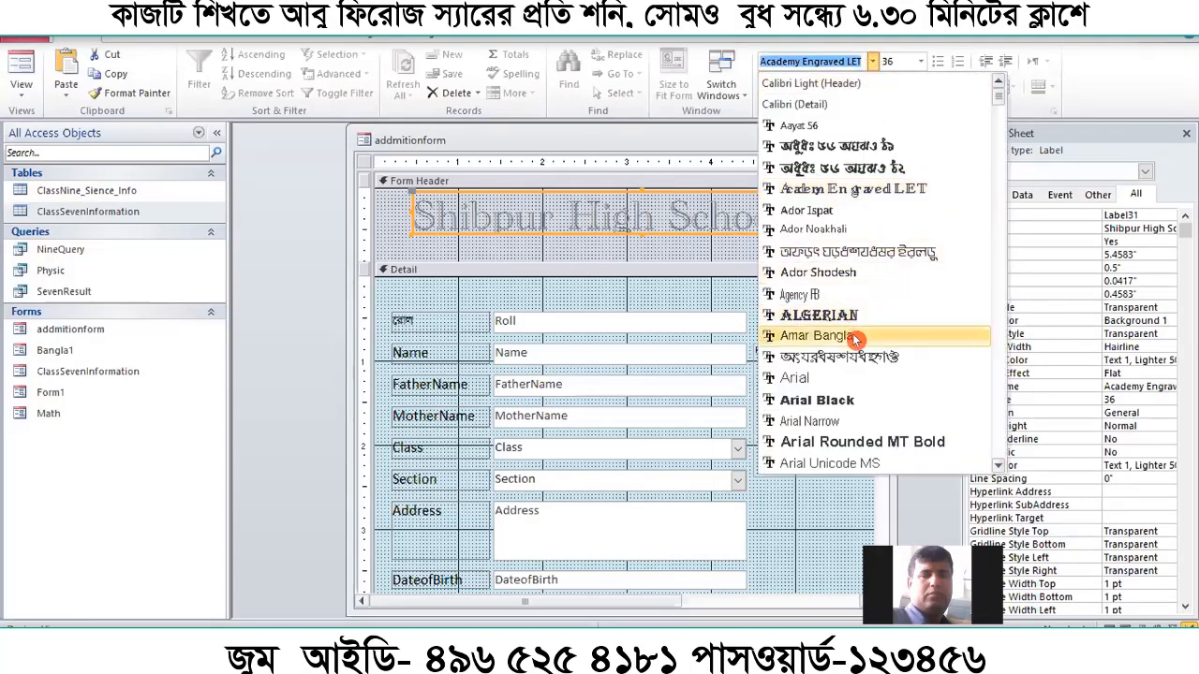
pyautogui.click(839, 399)
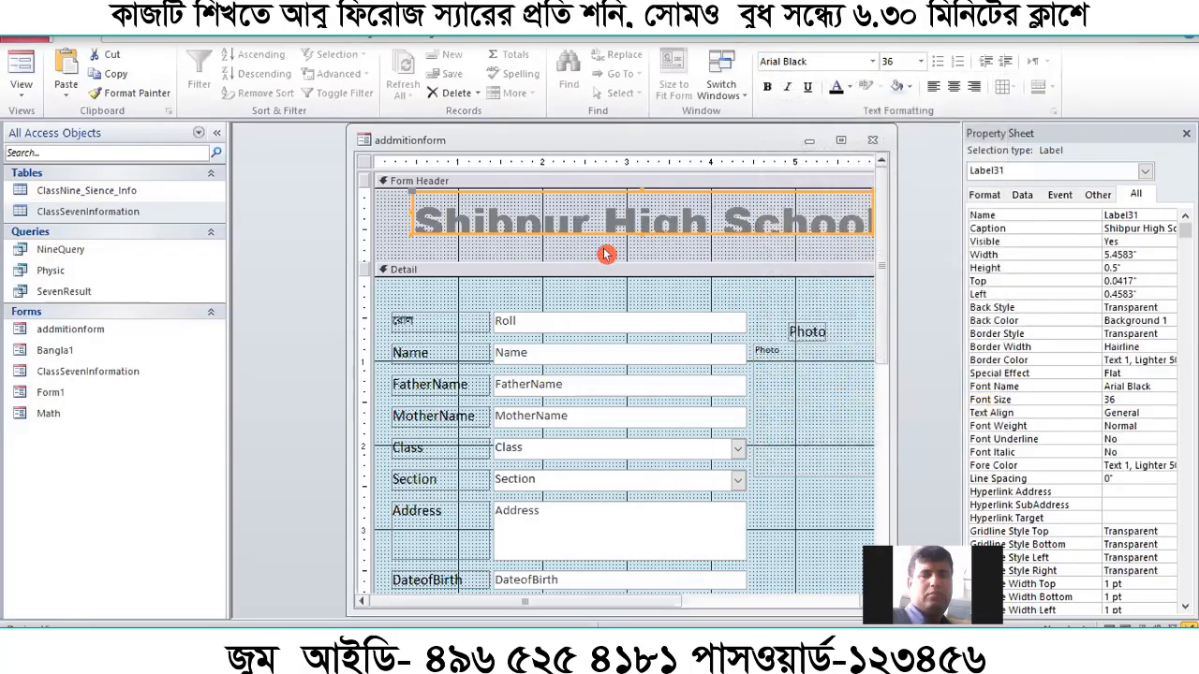
# Maximize the form window, shift the school name label to the left, and enlarge it to about 6.04" by 0.71"
pyautogui.click(841, 139)
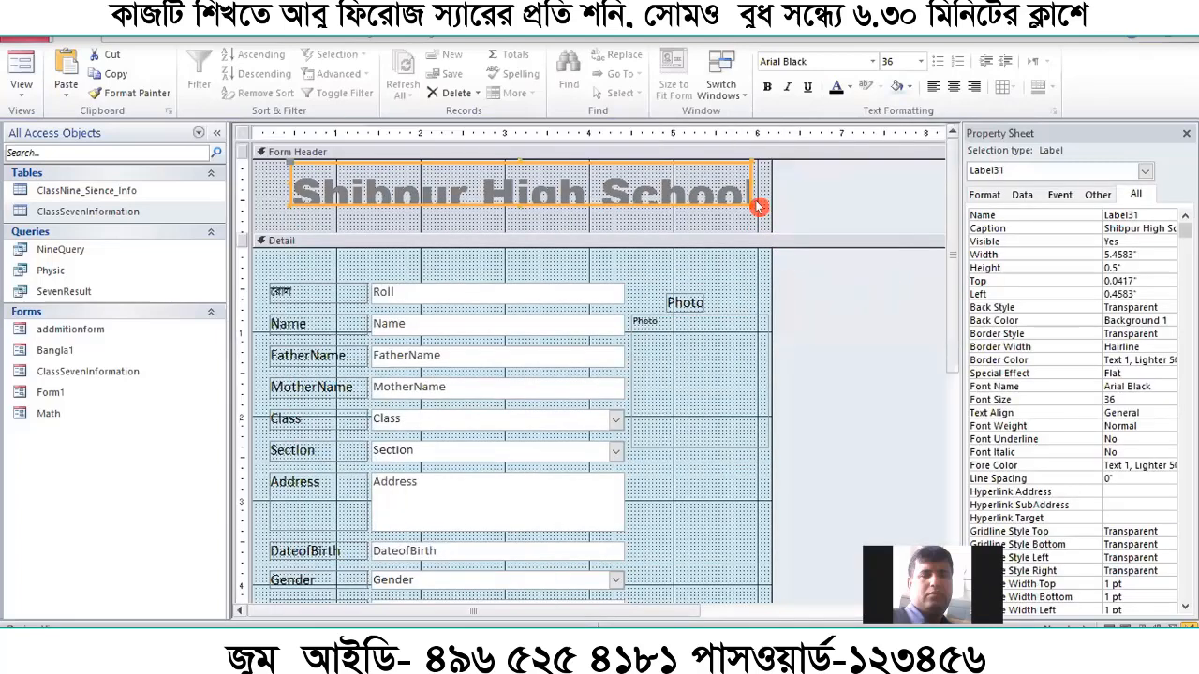
pyautogui.moveTo(514, 207); pyautogui.dragTo(456, 200)
pyautogui.click(464, 207)
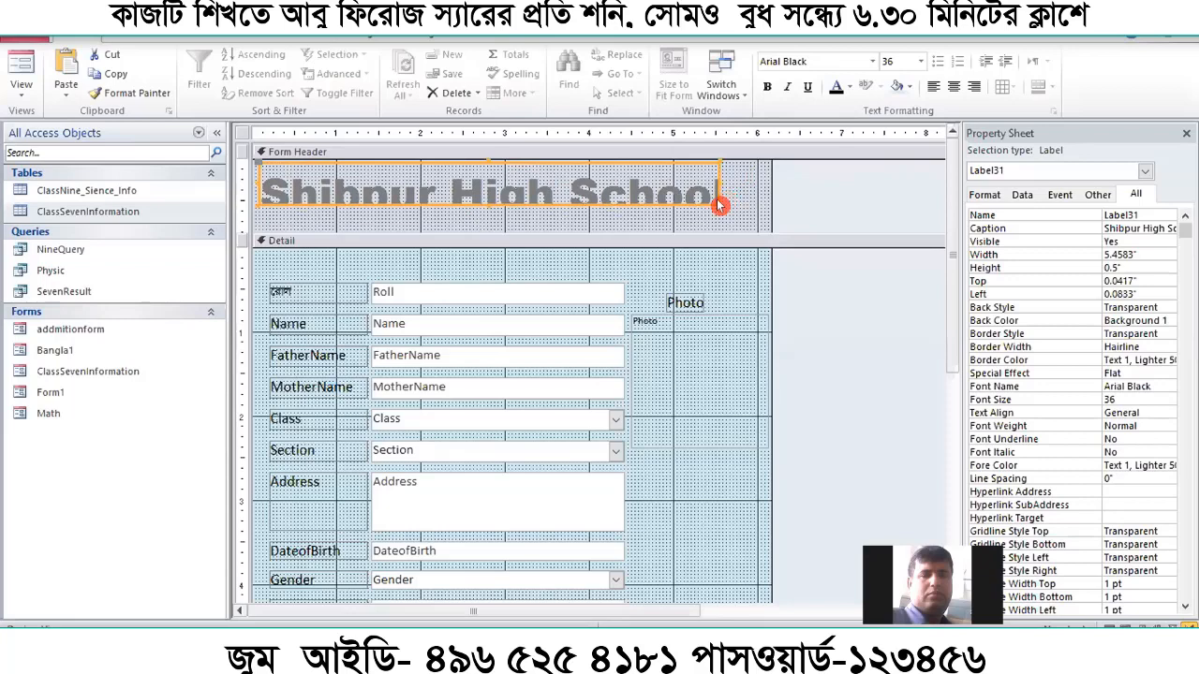
pyautogui.moveTo(715, 196); pyautogui.dragTo(766, 217)
pyautogui.moveTo(507, 211); pyautogui.dragTo(505, 214)
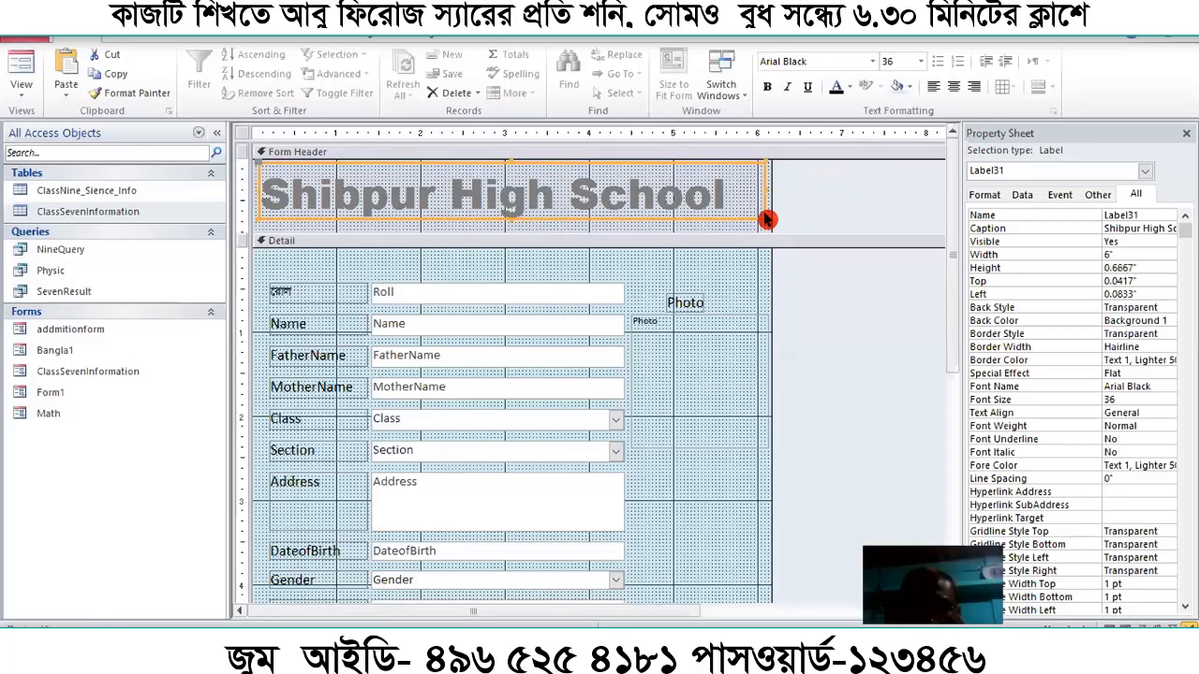
pyautogui.moveTo(759, 212); pyautogui.dragTo(763, 213)
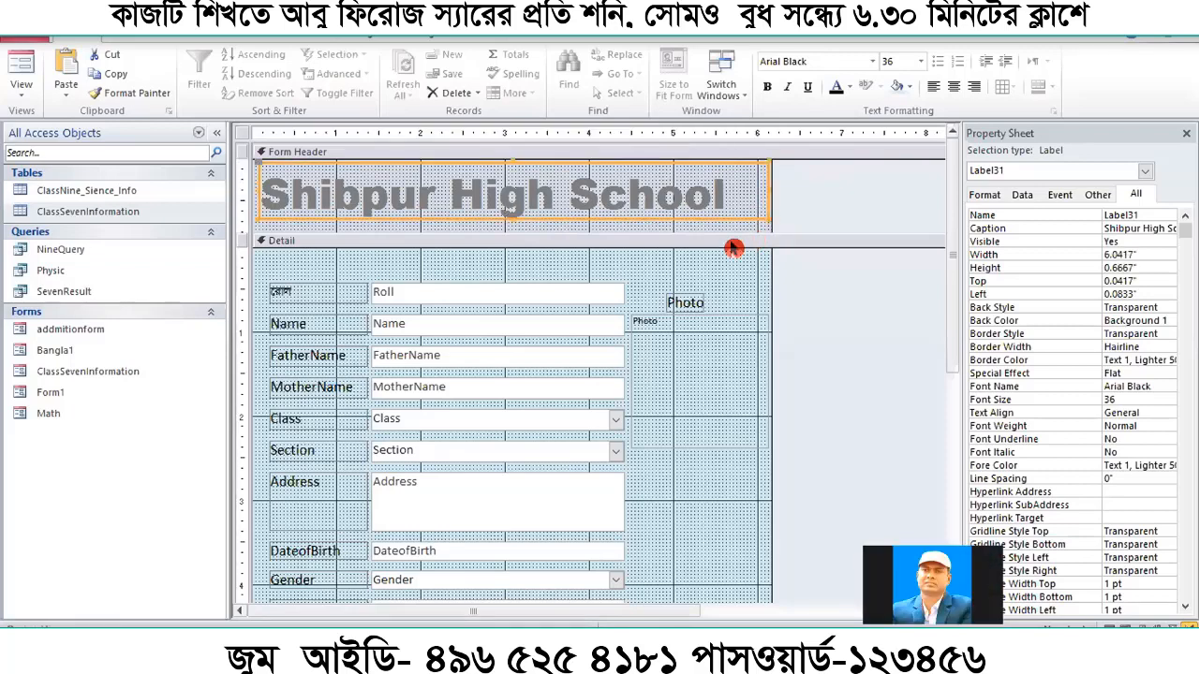
pyautogui.moveTo(505, 214); pyautogui.dragTo(505, 218)
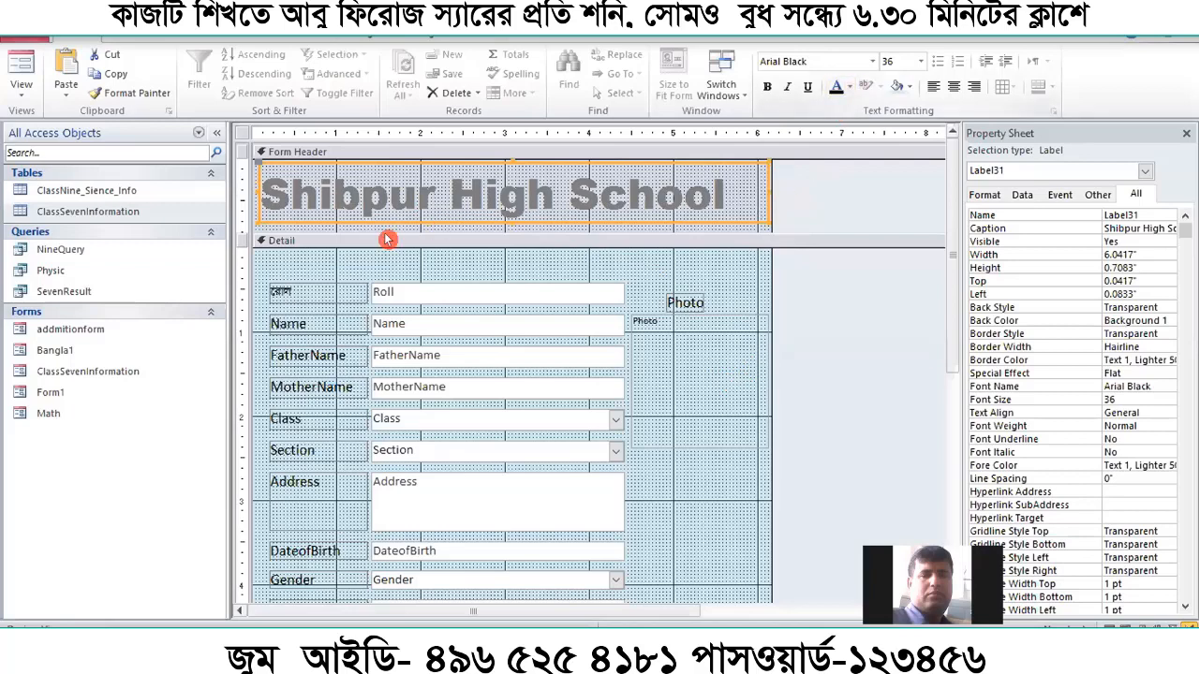
# Color the school name text red (#ED1C24) and extend the Form Header section to about 1.46" high
pyautogui.click(846, 88)
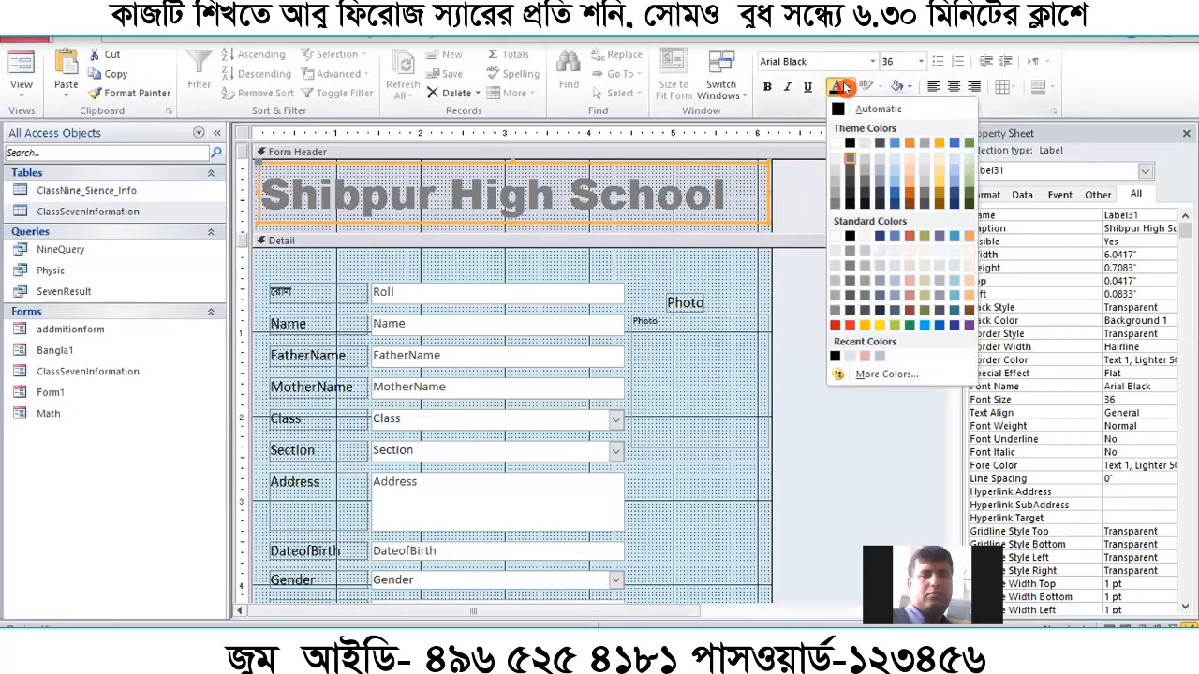
pyautogui.click(850, 325)
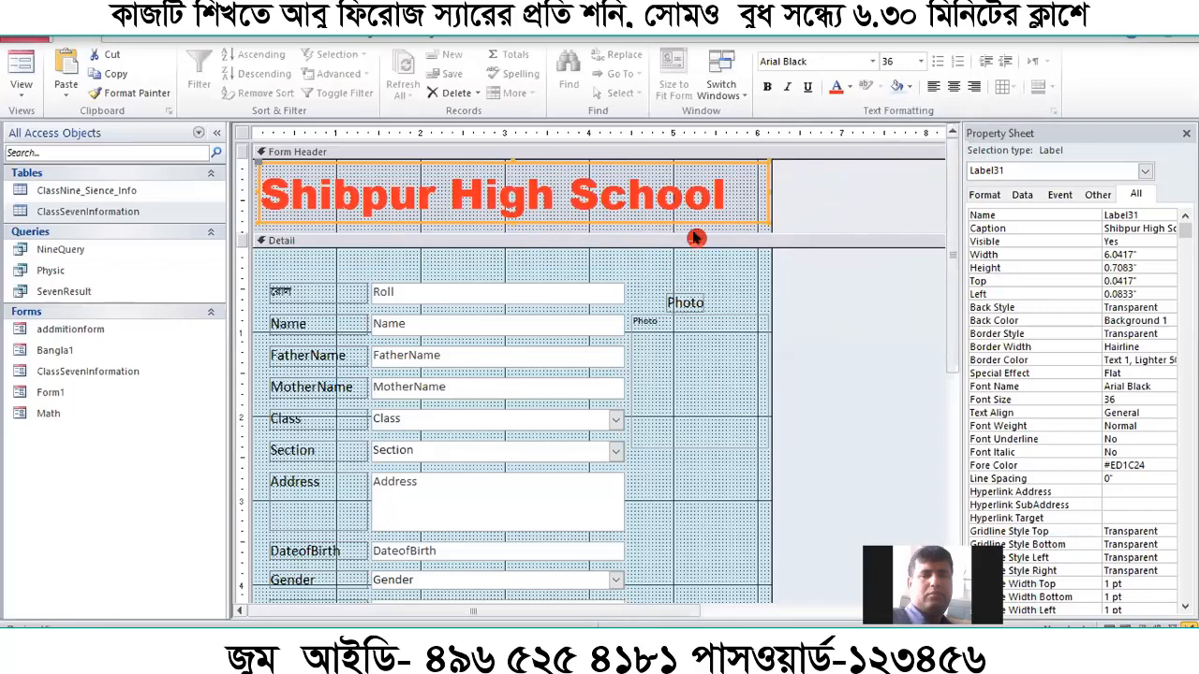
pyautogui.moveTo(696, 229); pyautogui.dragTo(670, 279)
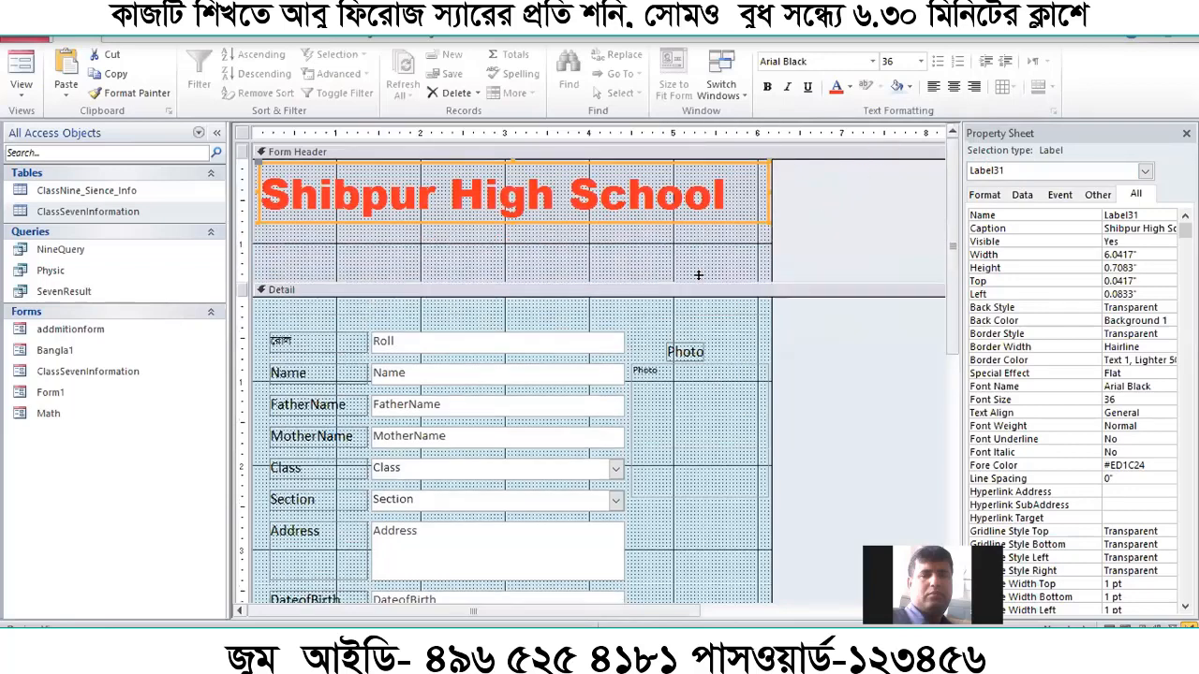
# Add a label about 6" wide and 0.25" high under the school name and enter the school's address in it
pyautogui.click(652, 248)
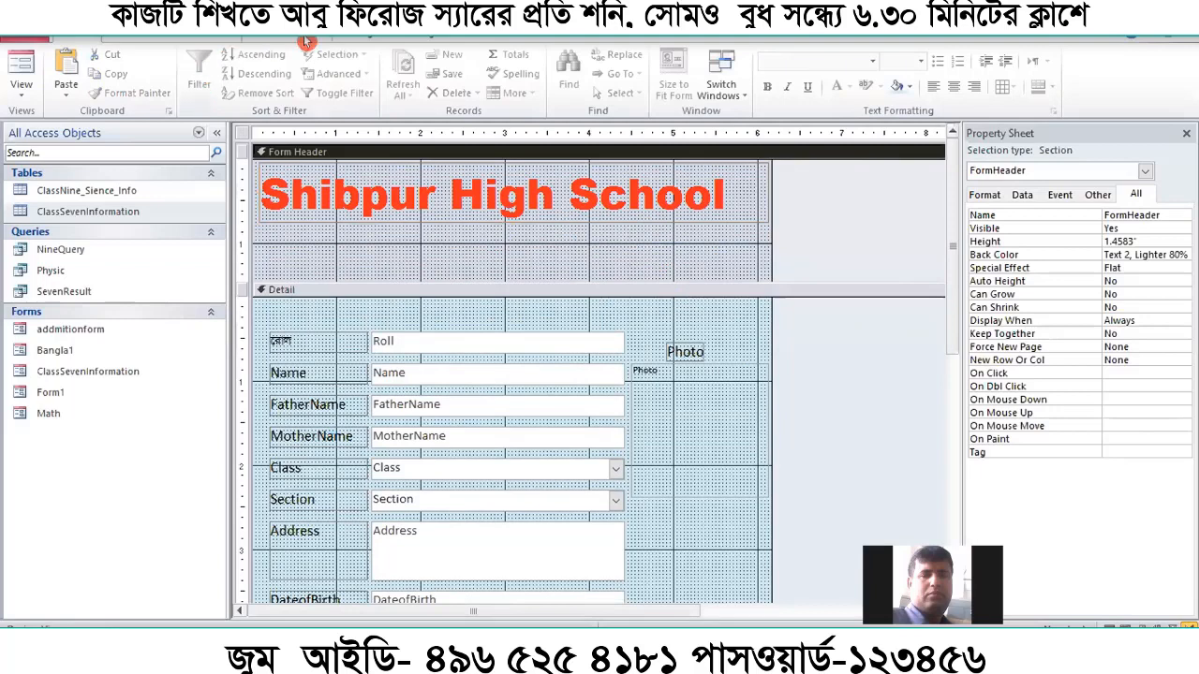
pyautogui.click(348, 42)
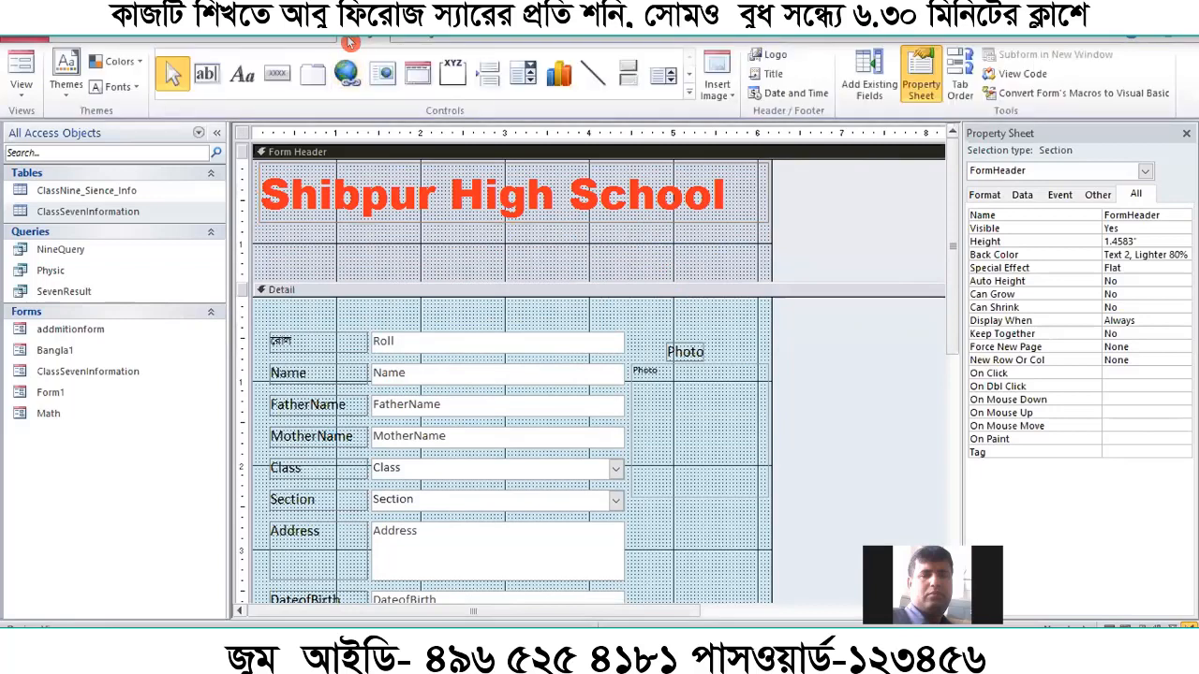
pyautogui.click(242, 74)
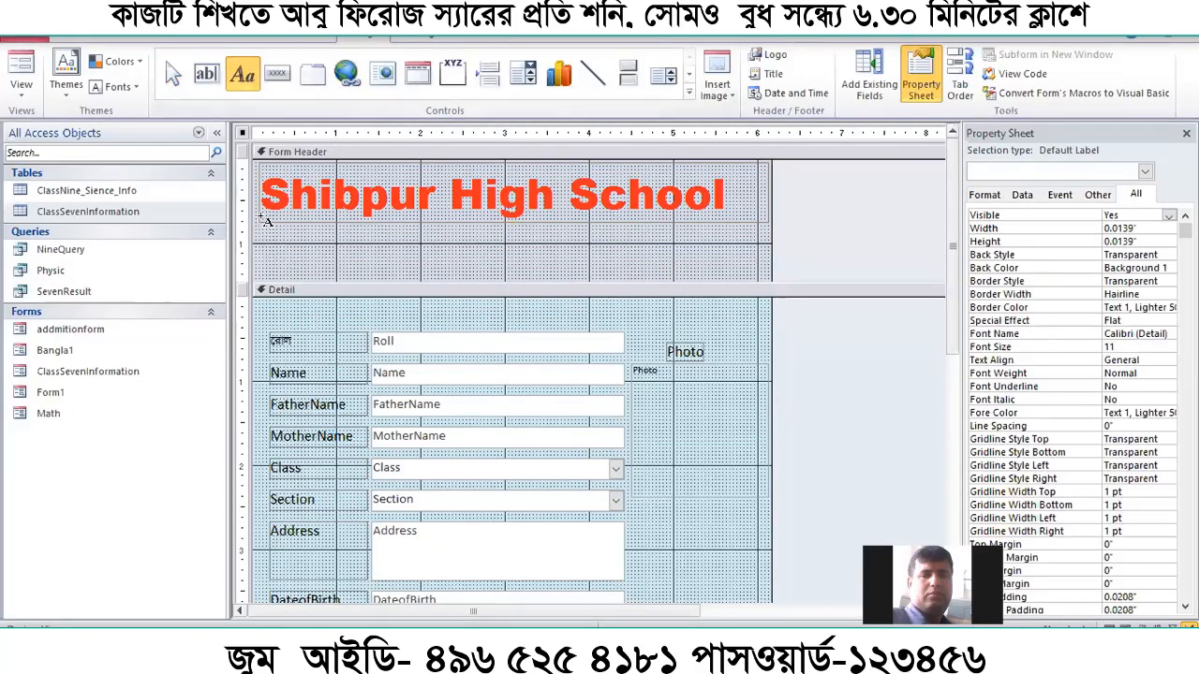
pyautogui.moveTo(266, 223); pyautogui.dragTo(768, 243)
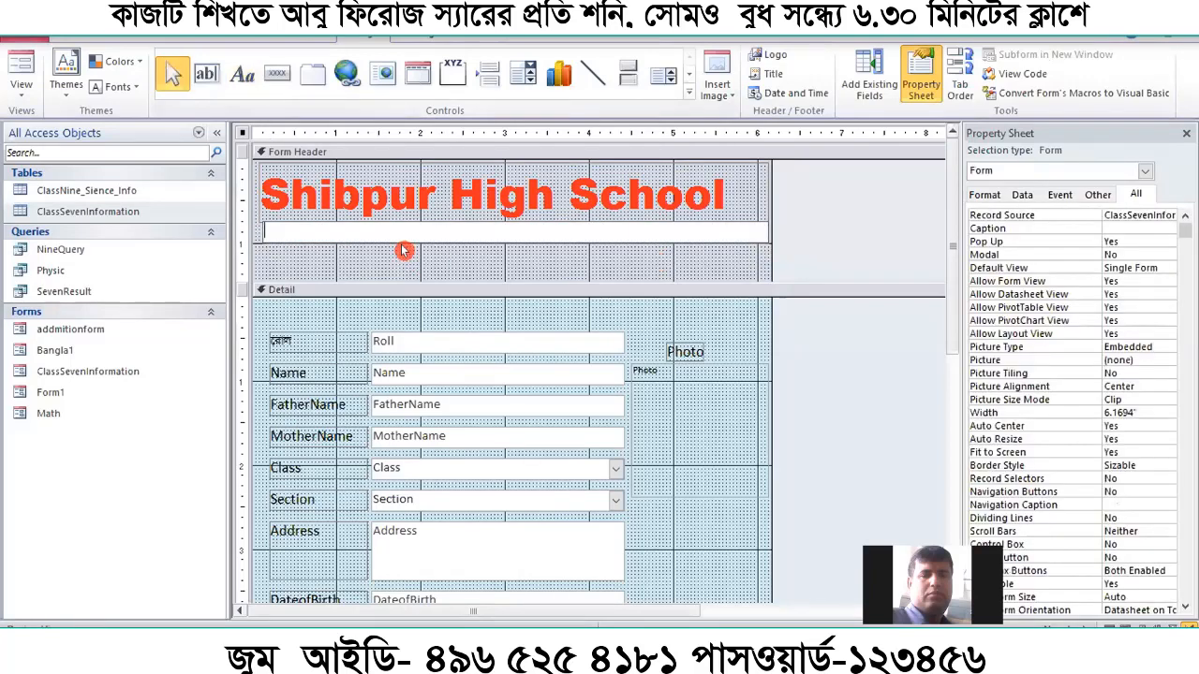
pyautogui.write('Rs')
pyautogui.write('asul')
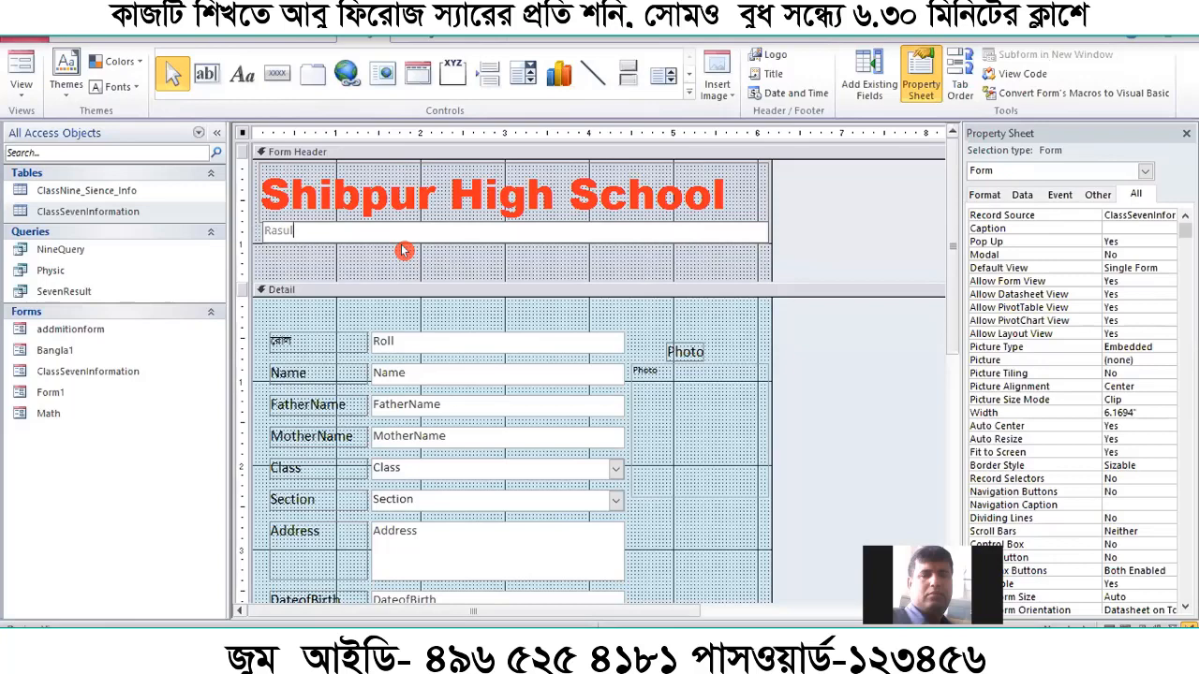
pyautogui.write('pur')
pyautogui.write('Patnitola Na')
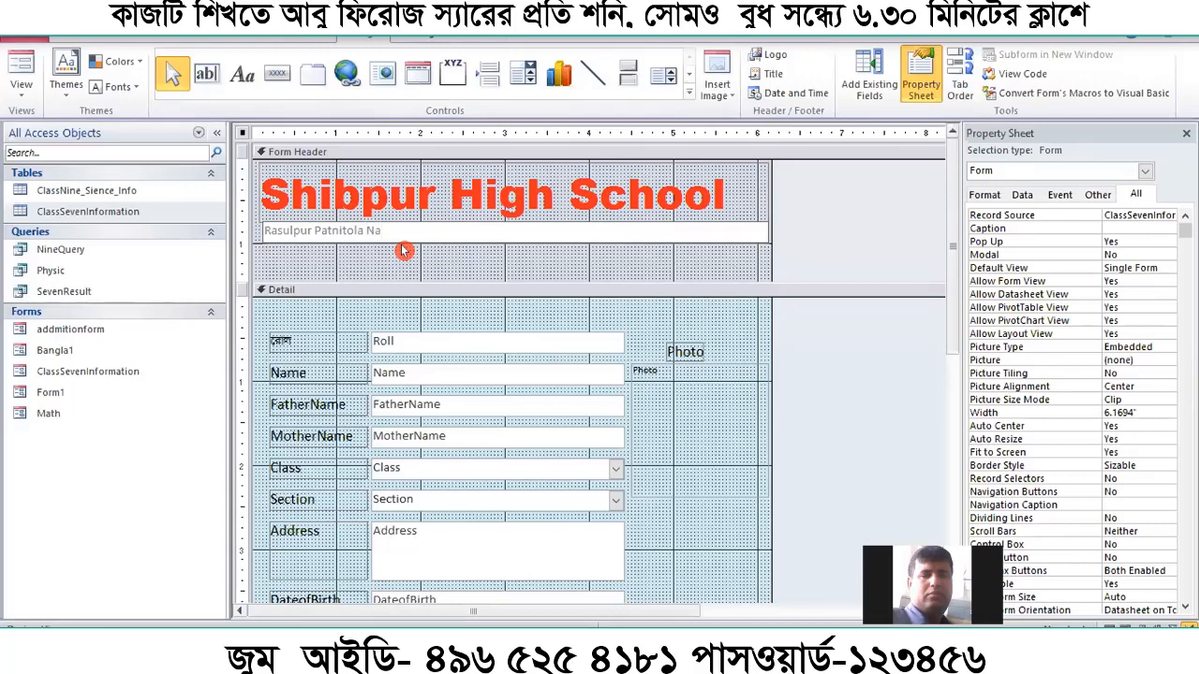
pyautogui.write('ogaon')
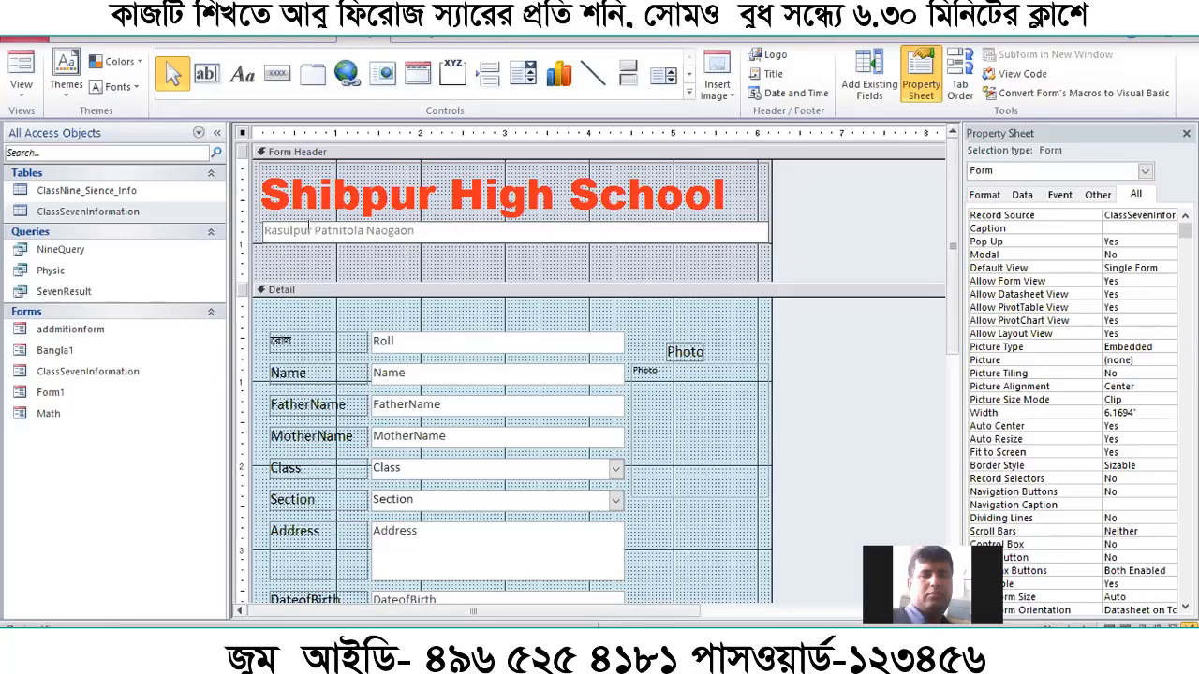
# Separate the place names in the address label with commas and select the label
pyautogui.click(309, 231)
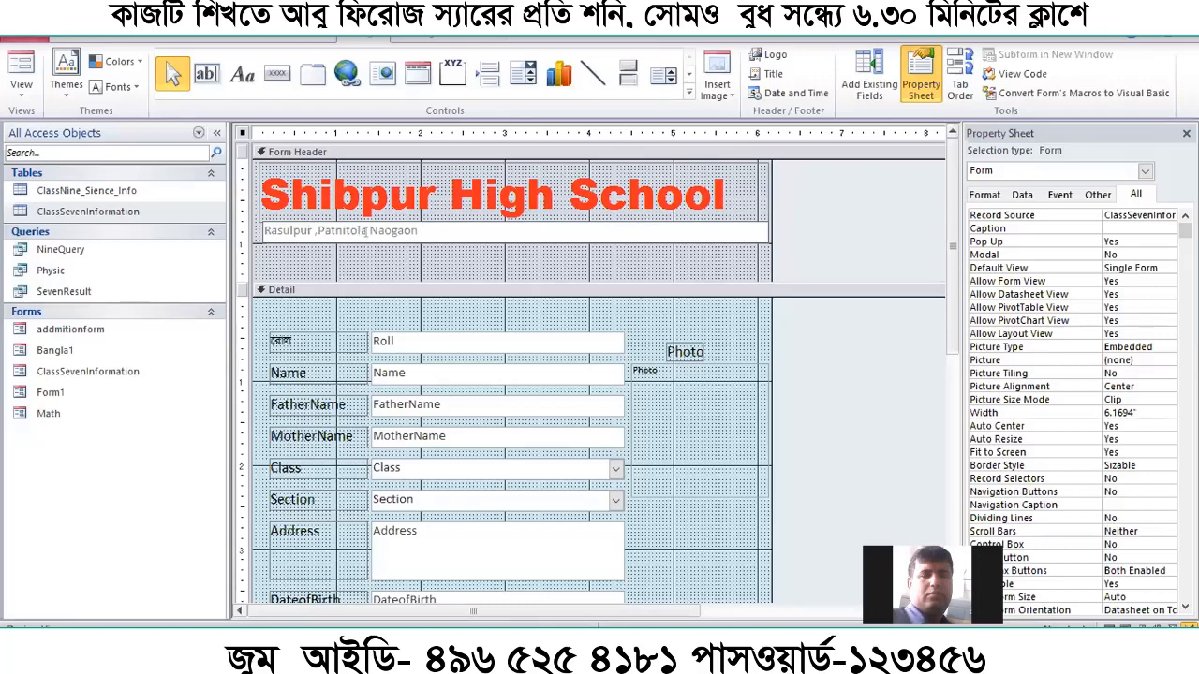
pyautogui.click(391, 241)
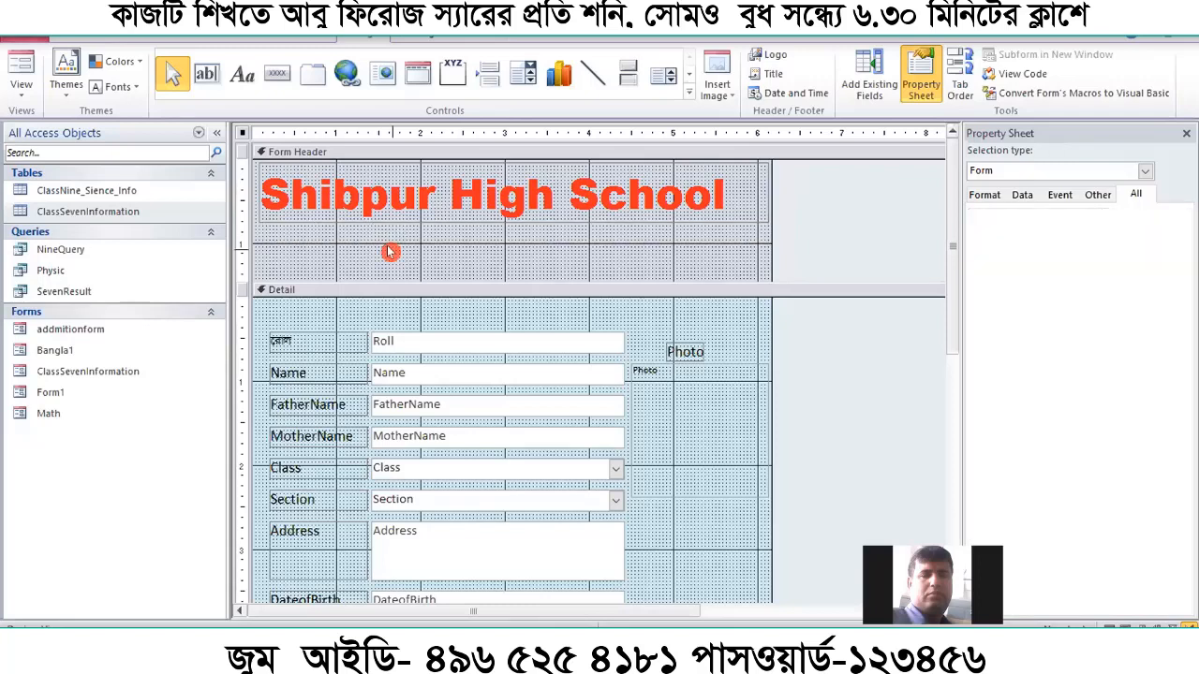
pyautogui.click(391, 238)
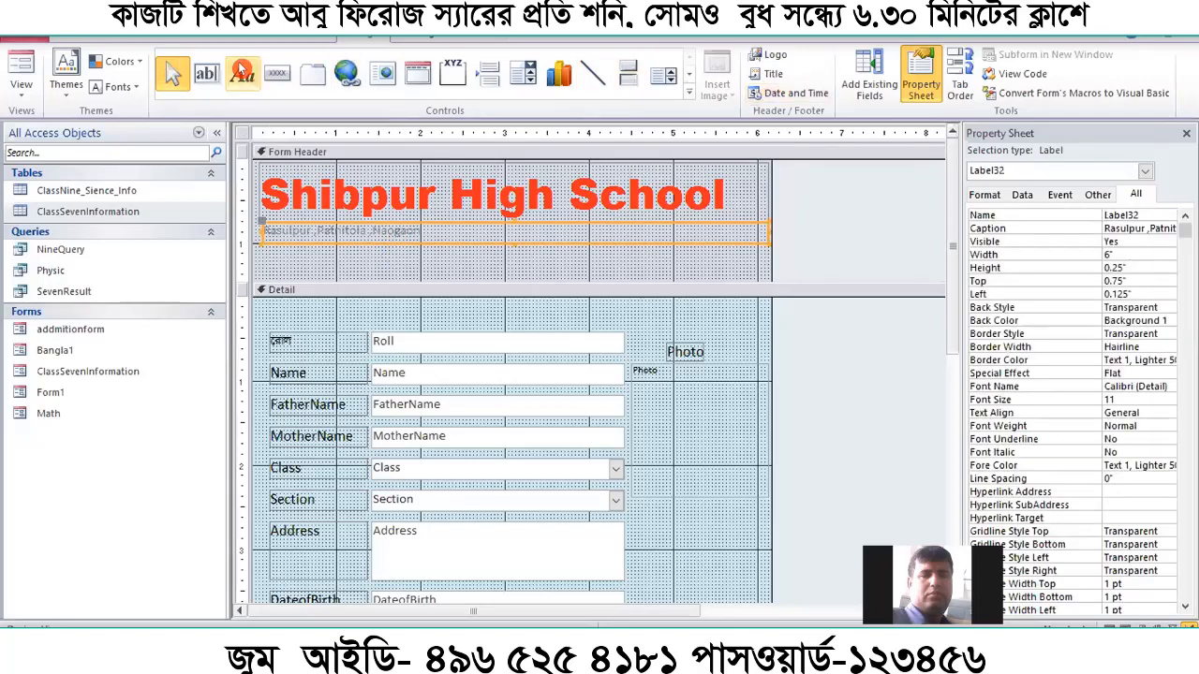
# Set the address label's font size to 24 and centre the text of both Form Header labels
pyautogui.click(84, 40)
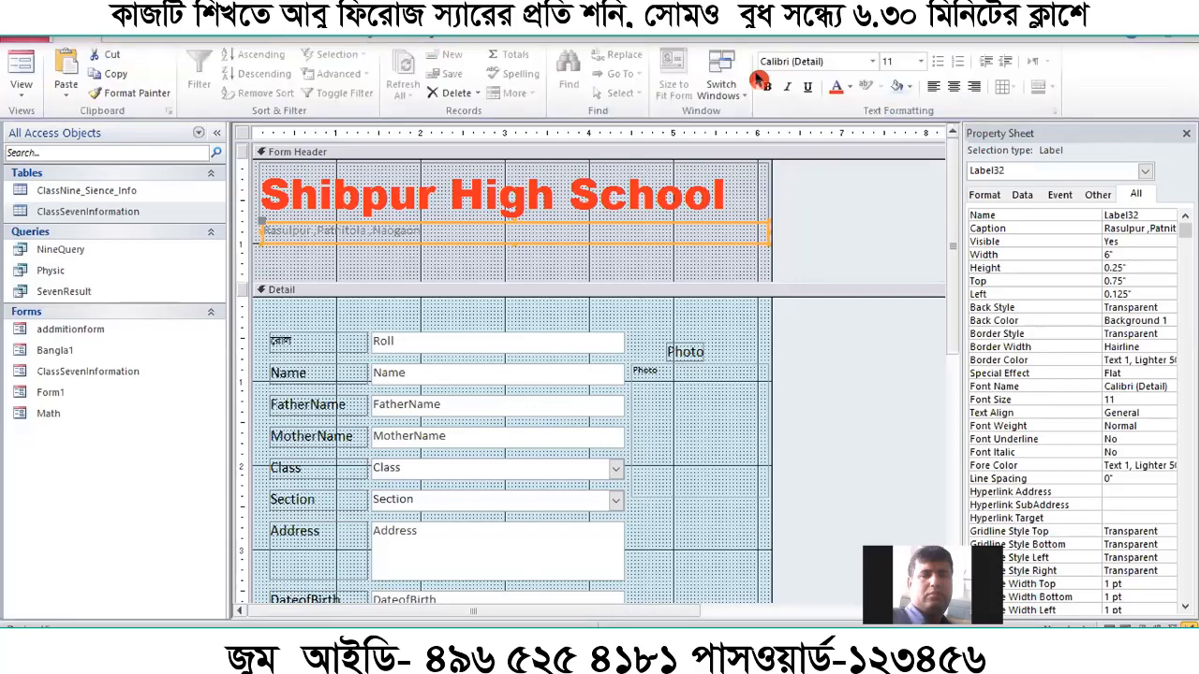
pyautogui.click(920, 61)
pyautogui.click(897, 230)
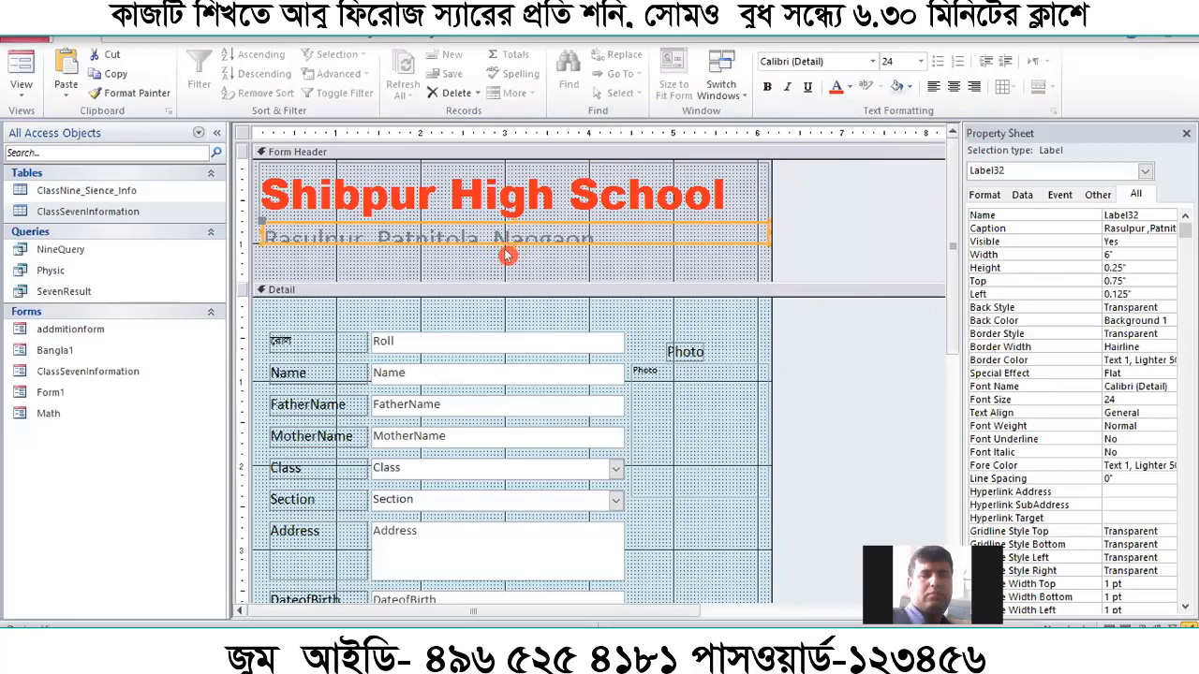
pyautogui.moveTo(511, 259); pyautogui.dragTo(541, 196)
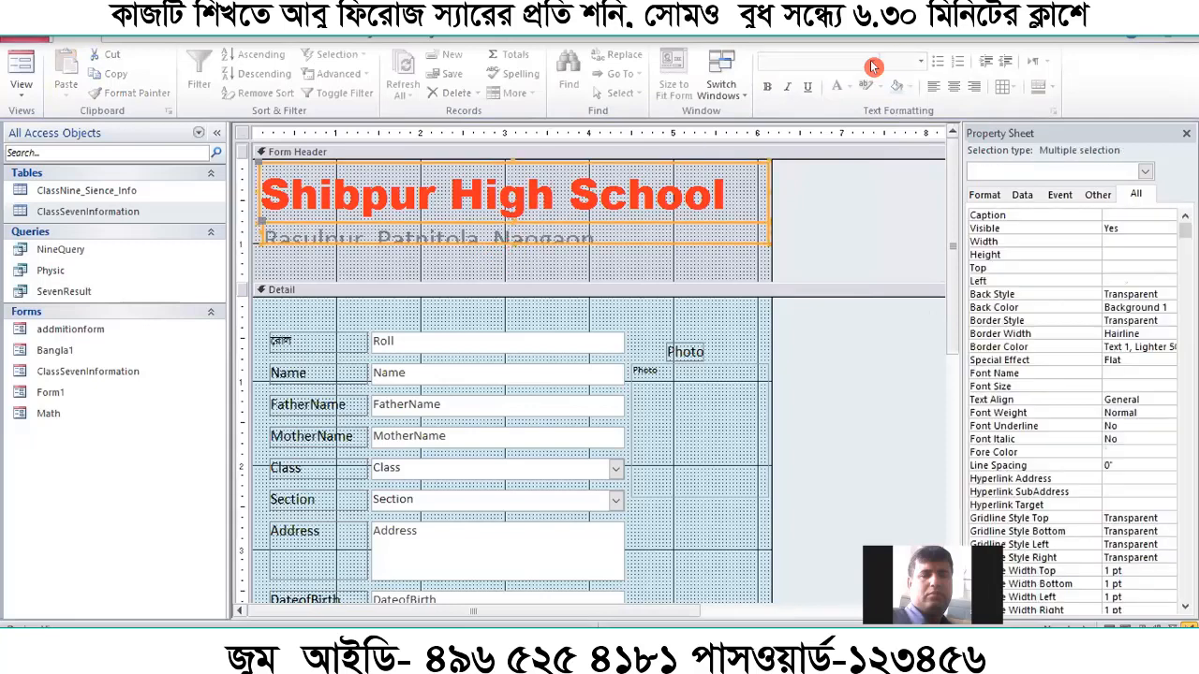
pyautogui.click(953, 87)
pyautogui.click(566, 263)
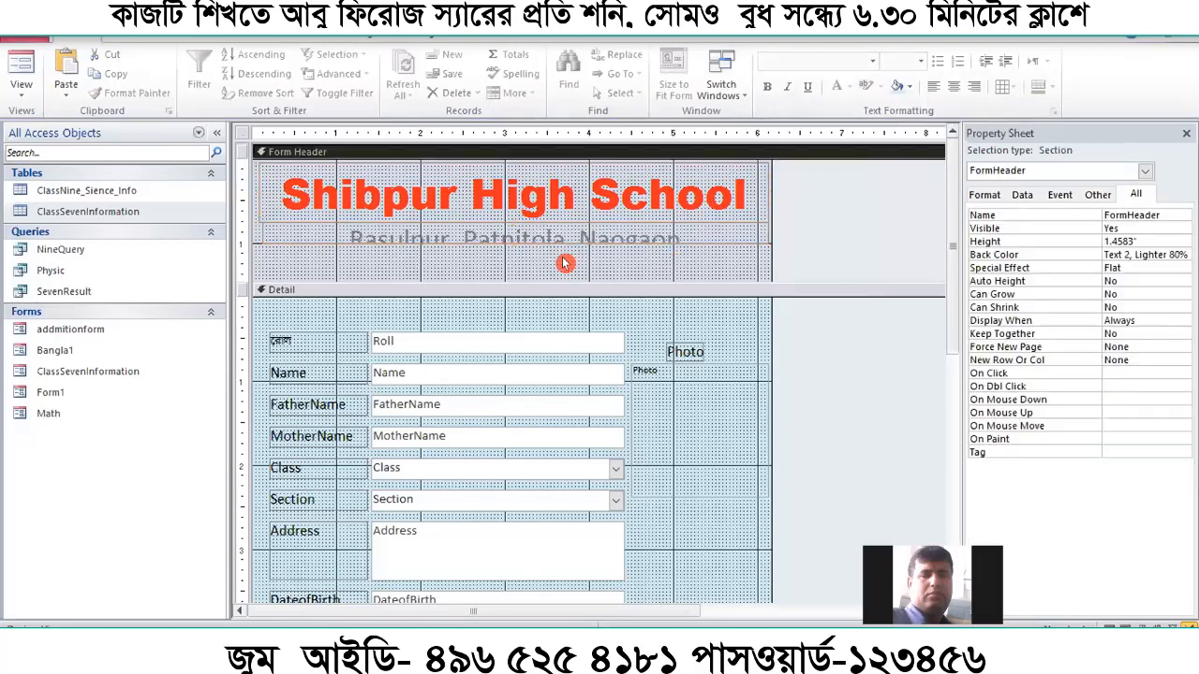
# Increase the address label's height to about 0.46" and color its text black (Text 1)
pyautogui.click(529, 242)
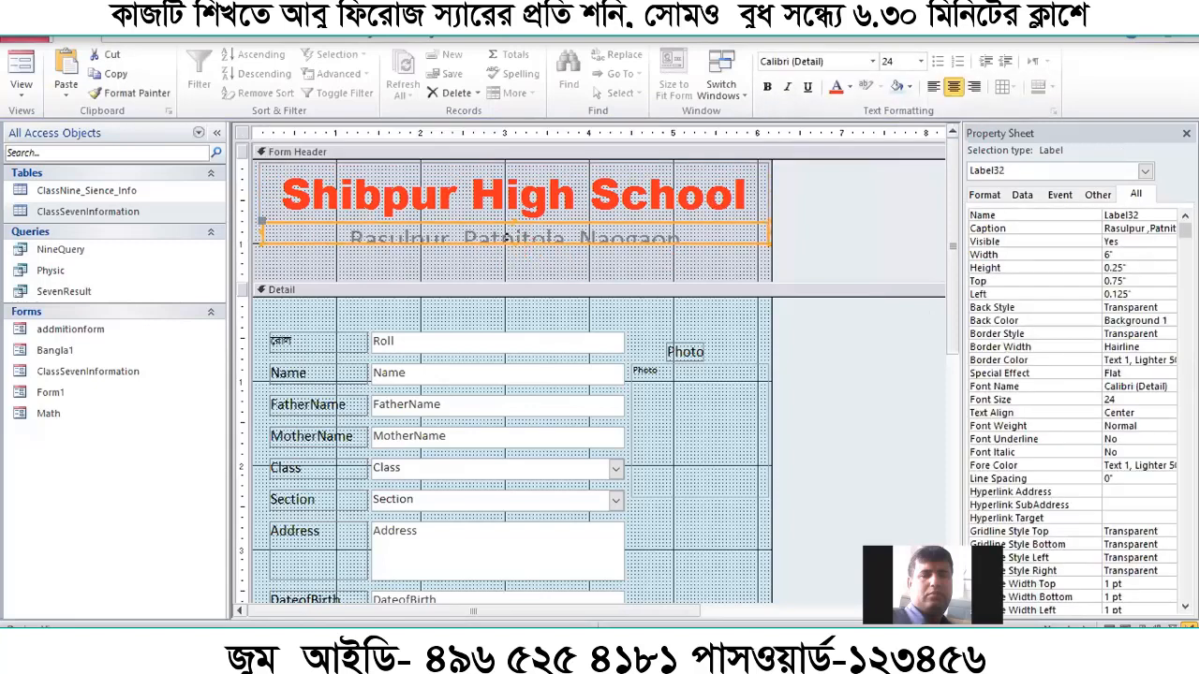
pyautogui.moveTo(506, 238); pyautogui.dragTo(506, 253)
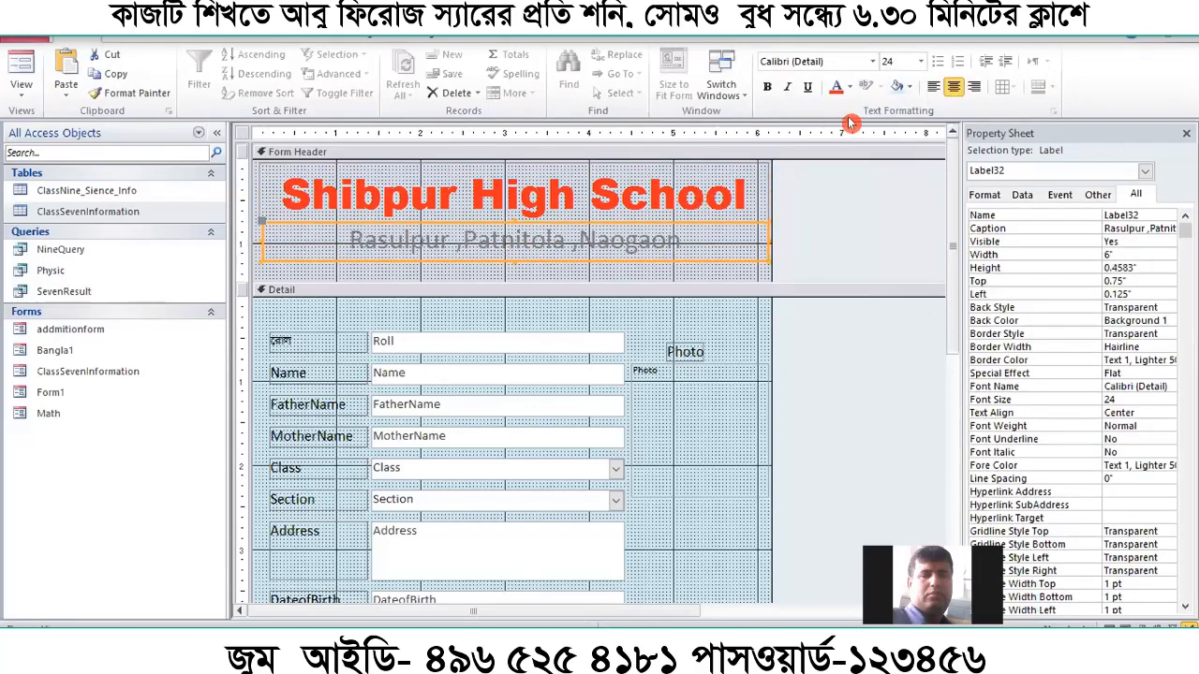
pyautogui.click(848, 86)
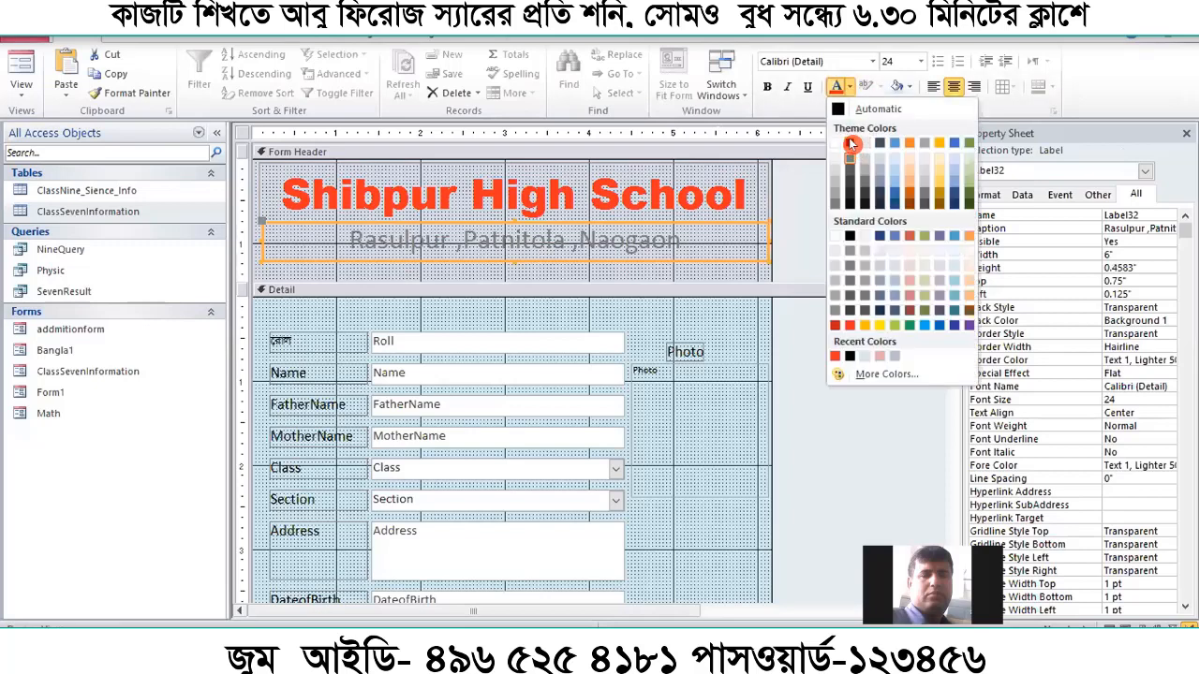
pyautogui.click(853, 141)
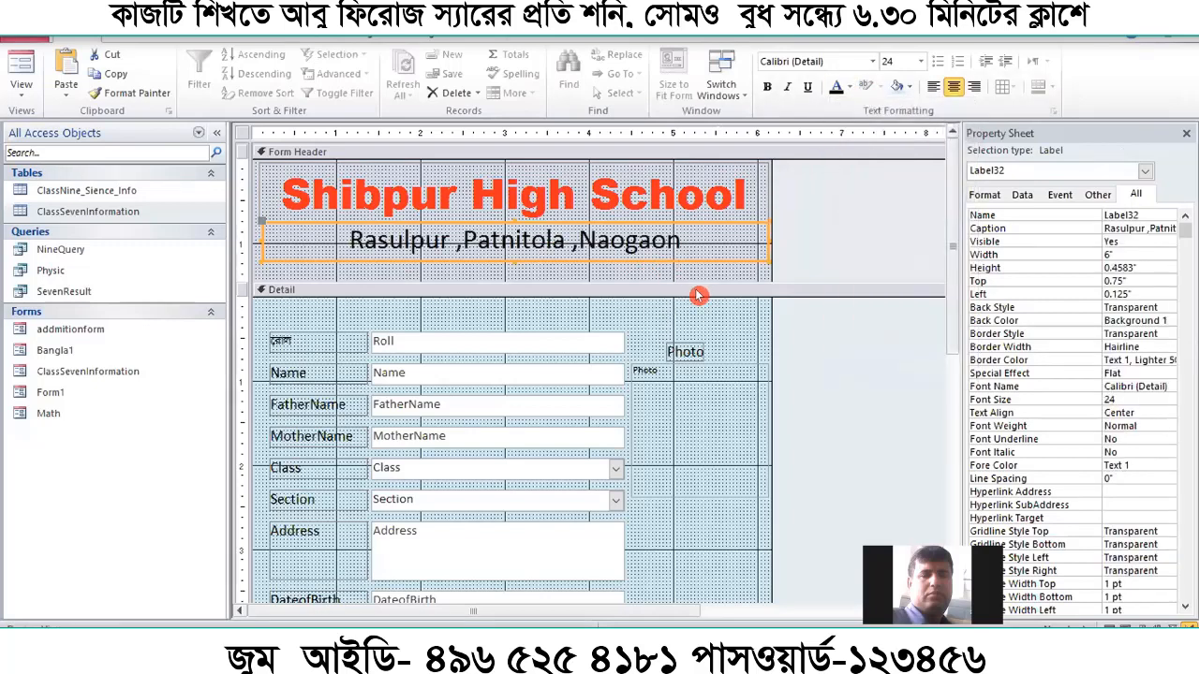
# Preview addmitionform in Form View and reposition its window to check the header and all the fields
pyautogui.click(19, 58)
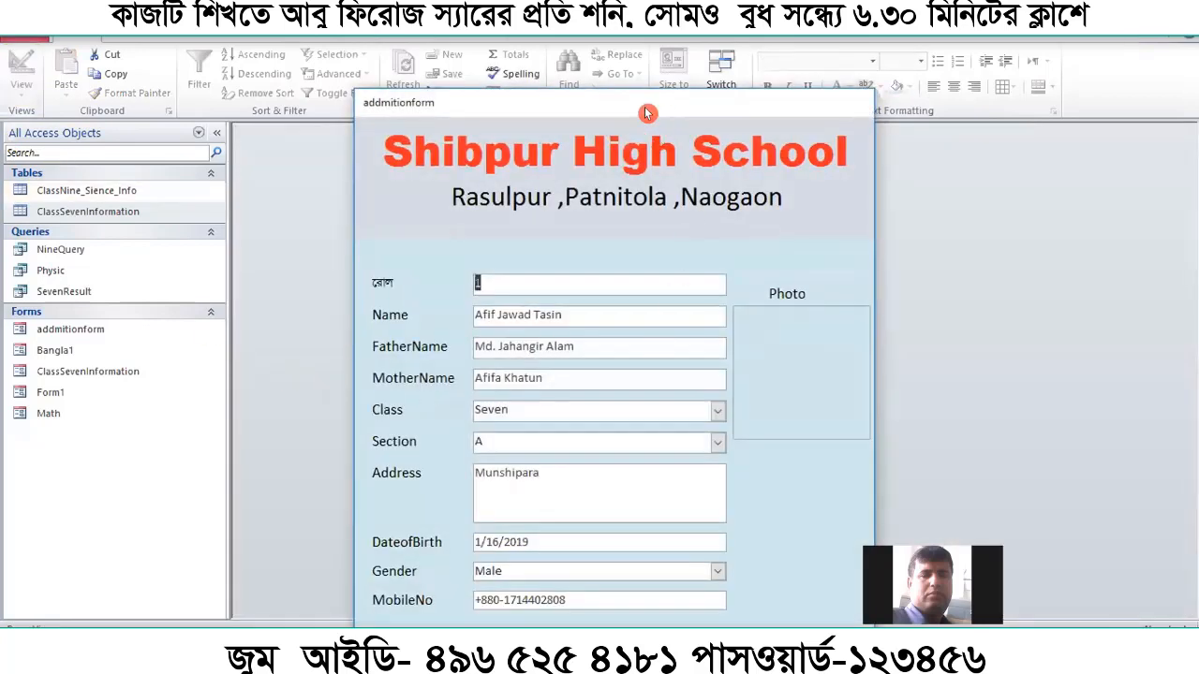
pyautogui.moveTo(662, 116); pyautogui.dragTo(565, 69)
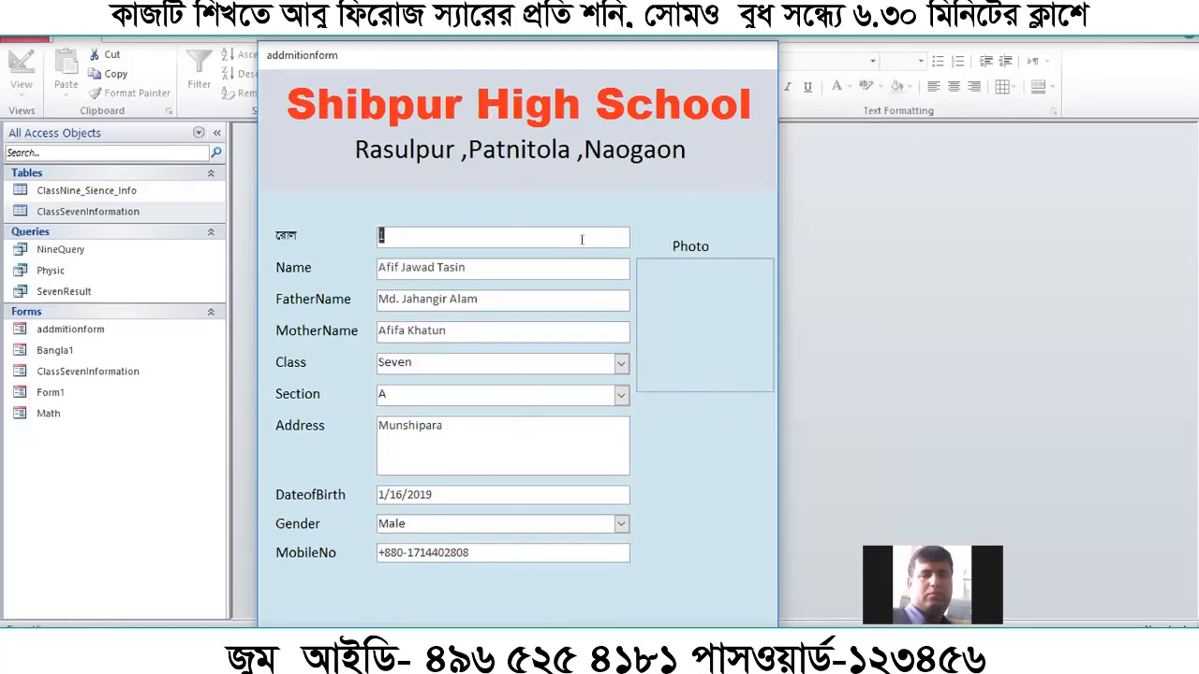
pyautogui.moveTo(559, 54); pyautogui.dragTo(613, 76)
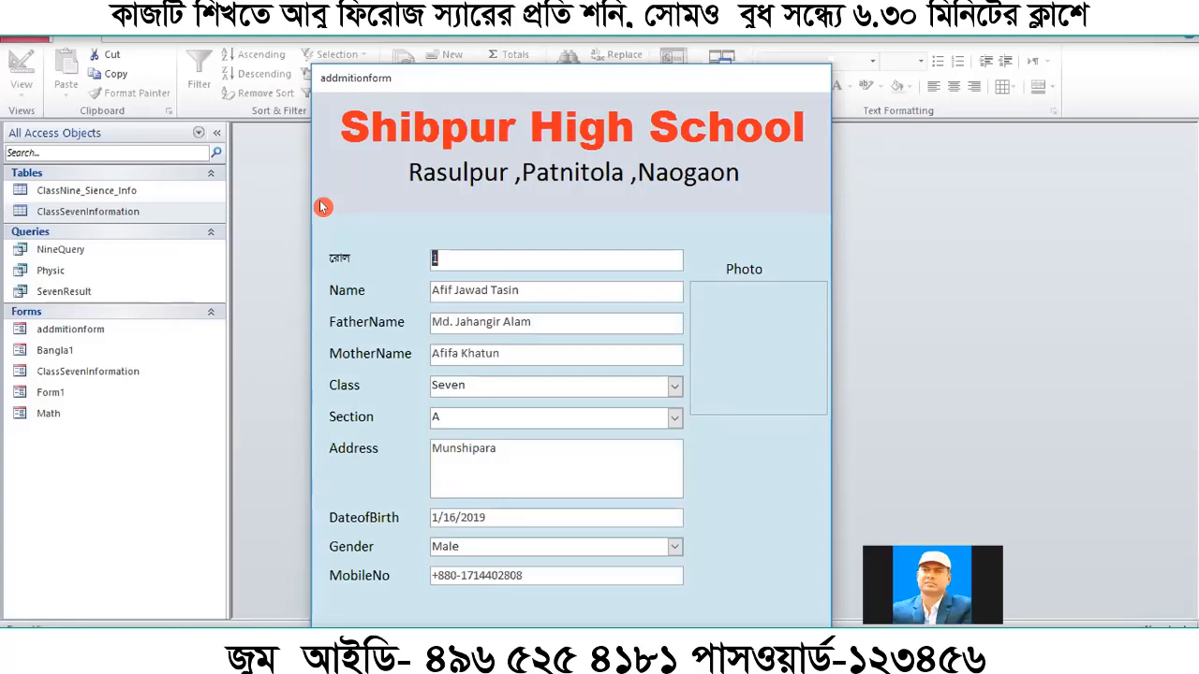
pyautogui.click(99, 353)
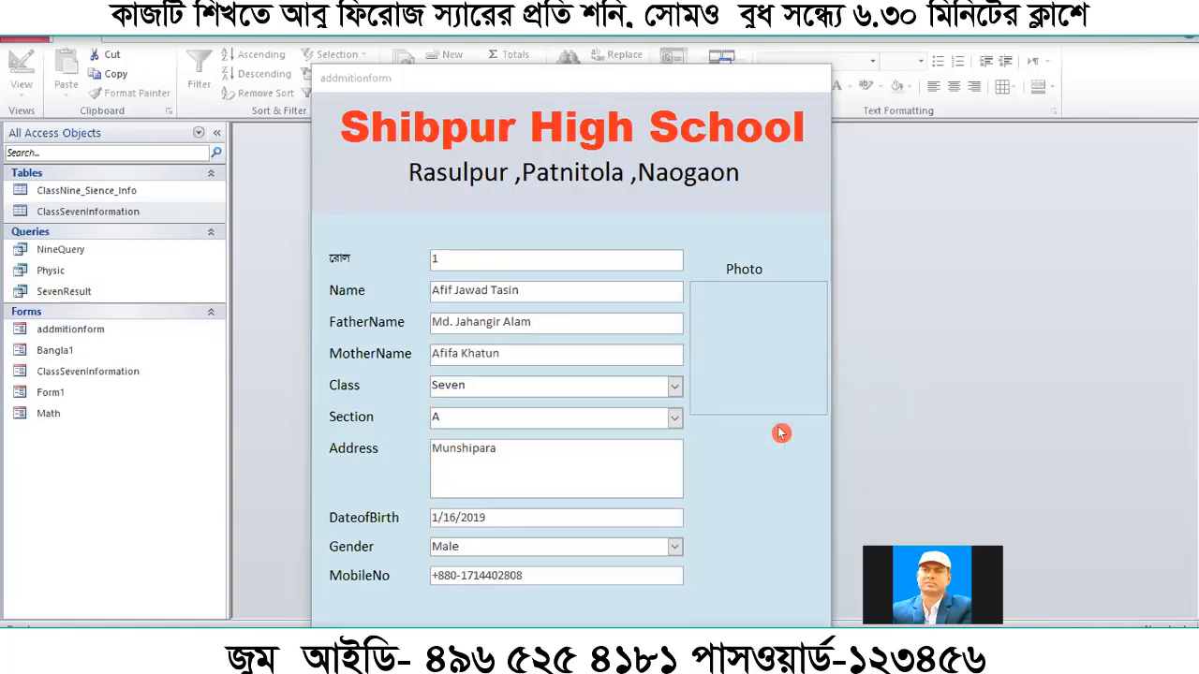
pyautogui.moveTo(632, 76); pyautogui.dragTo(631, 71)
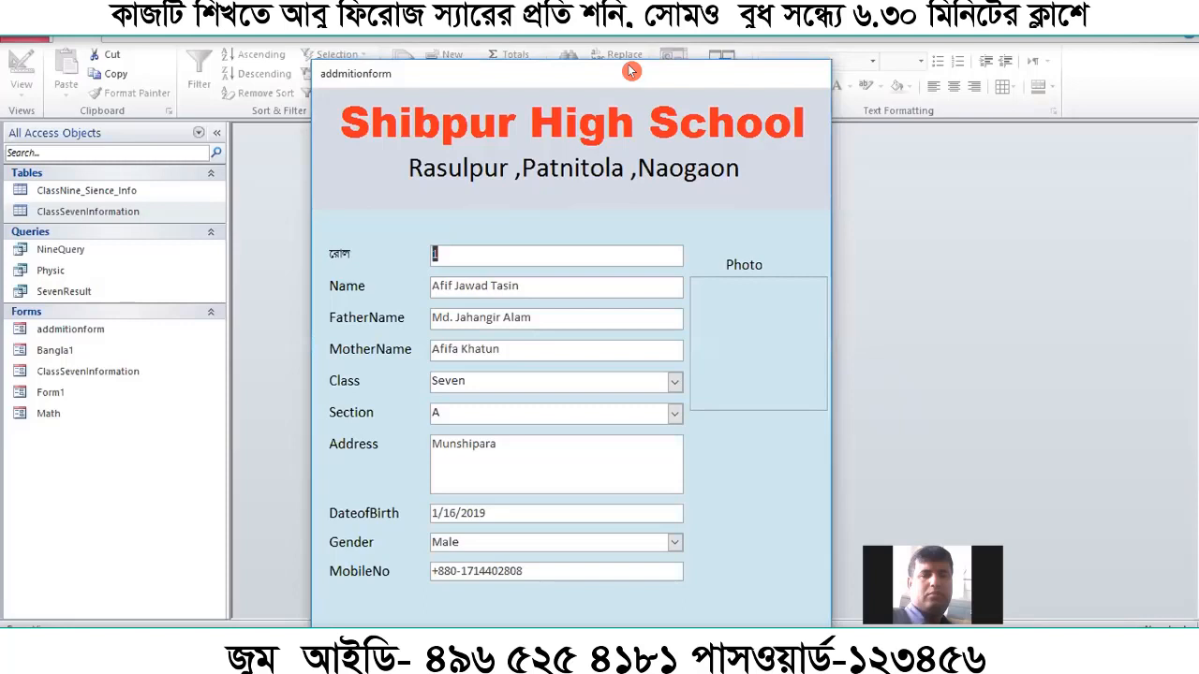
pyautogui.scroll(-1, 776, 466)
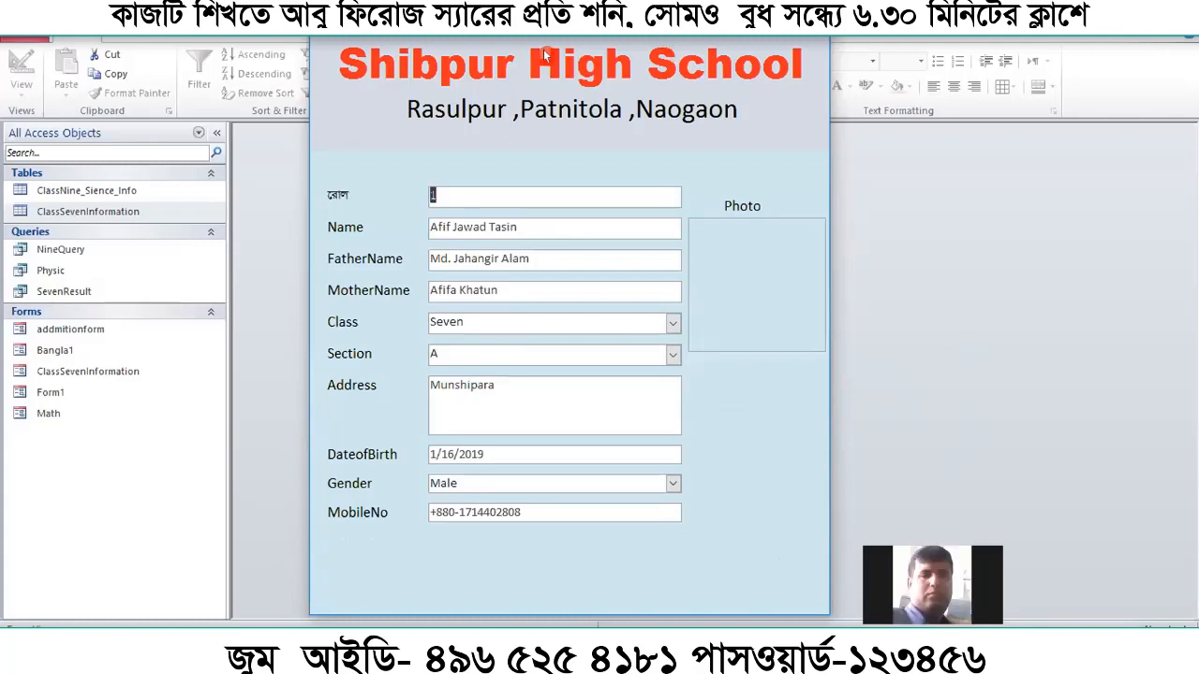
pyautogui.rightClick(497, 43)
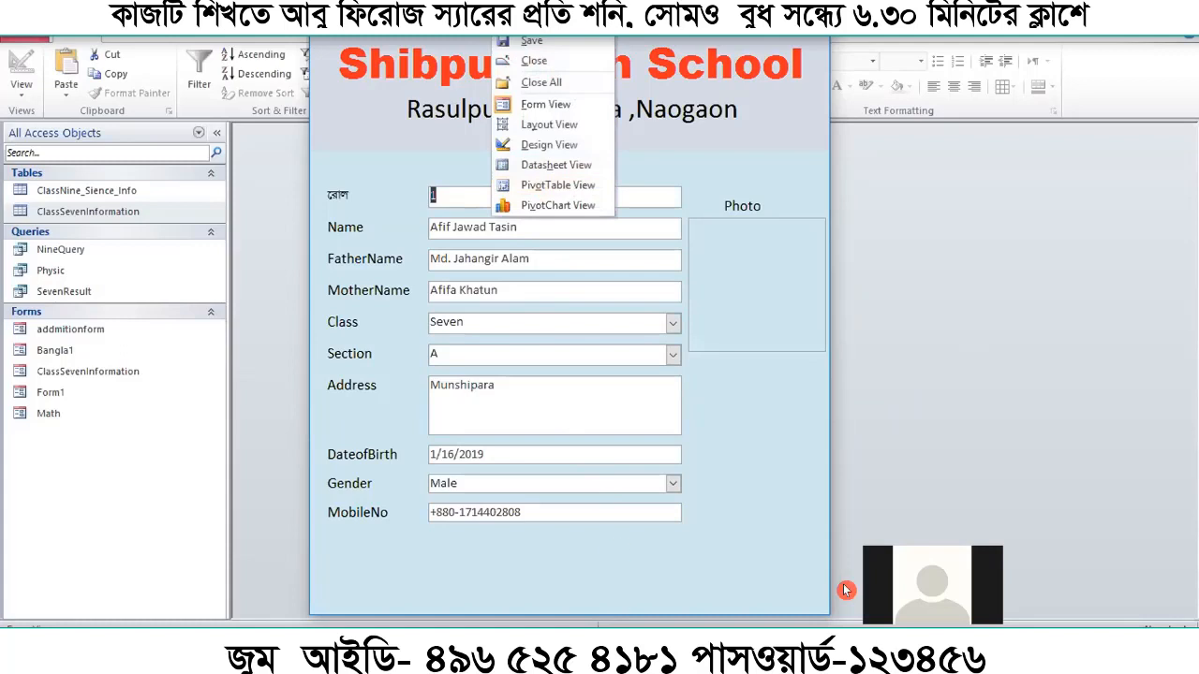
pyautogui.click(883, 433)
pyautogui.click(449, 39)
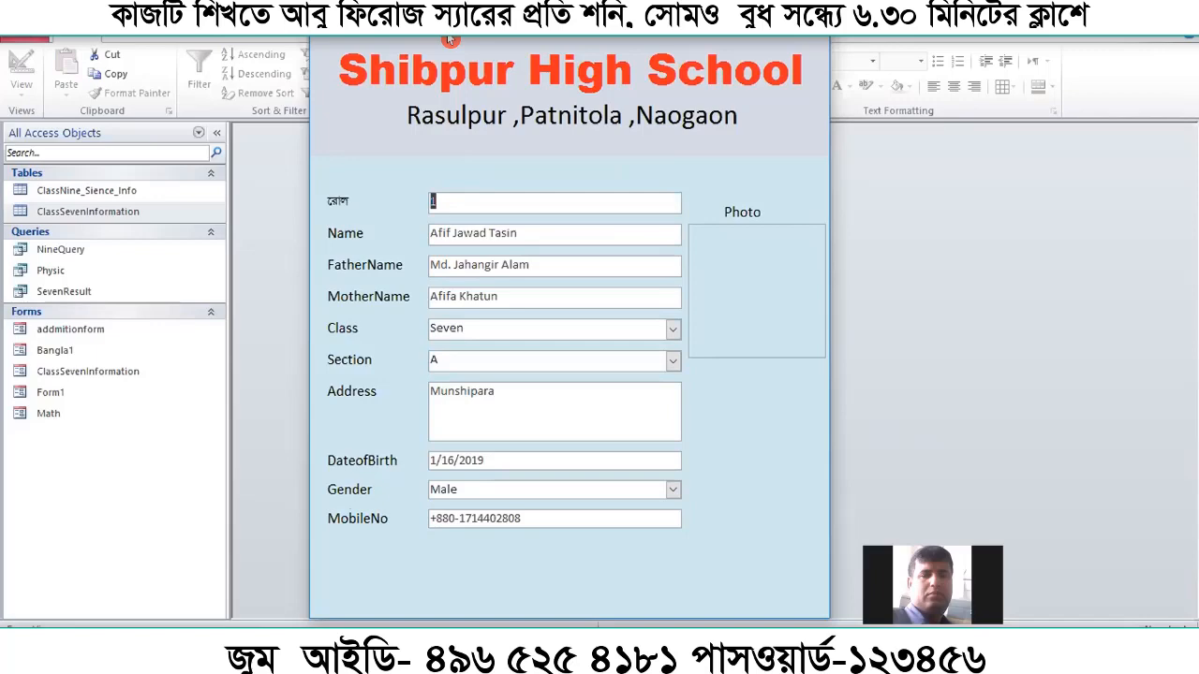
# Return the form to Design View and examine its sections down to the Form Footer and its form properties
pyautogui.rightClick(450, 39)
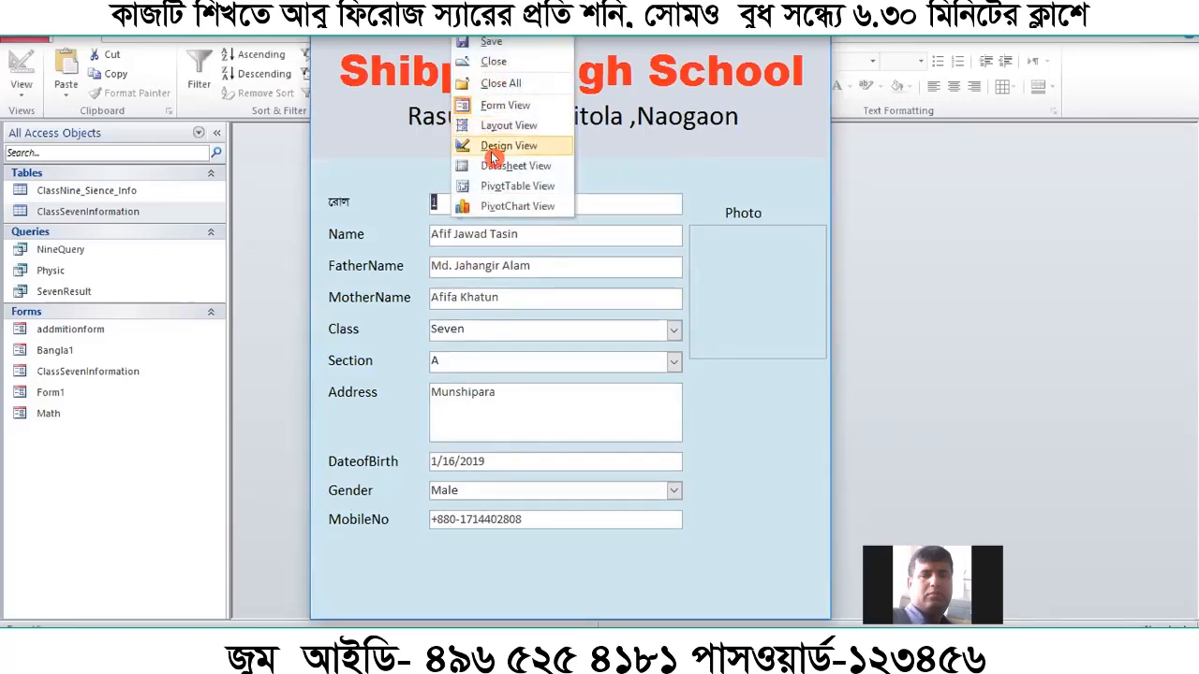
pyautogui.click(501, 146)
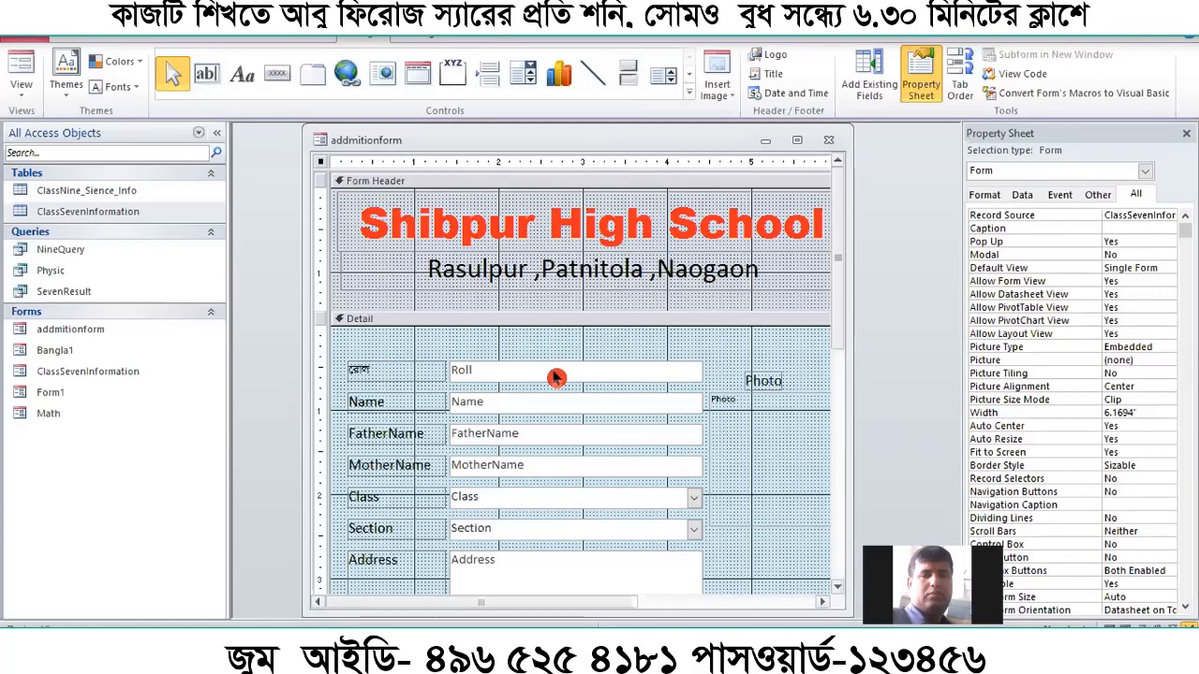
pyautogui.scroll(-3, 547, 473)
pyautogui.scroll(-5, 547, 488)
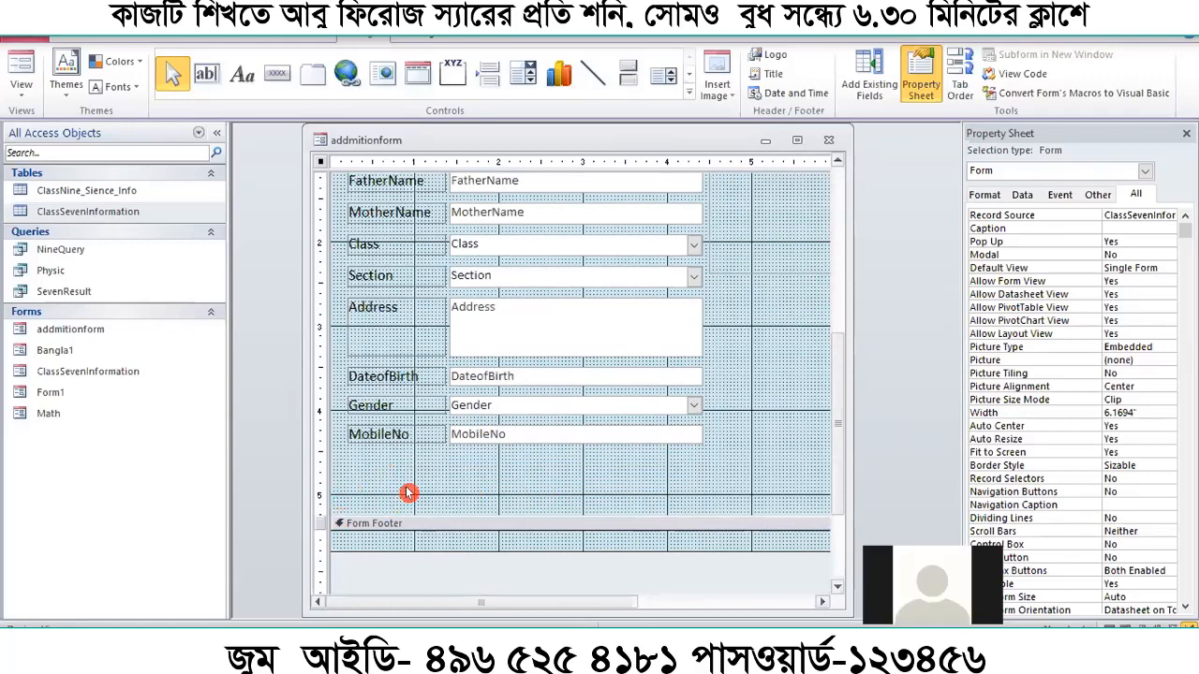
pyautogui.scroll(9, 417, 488)
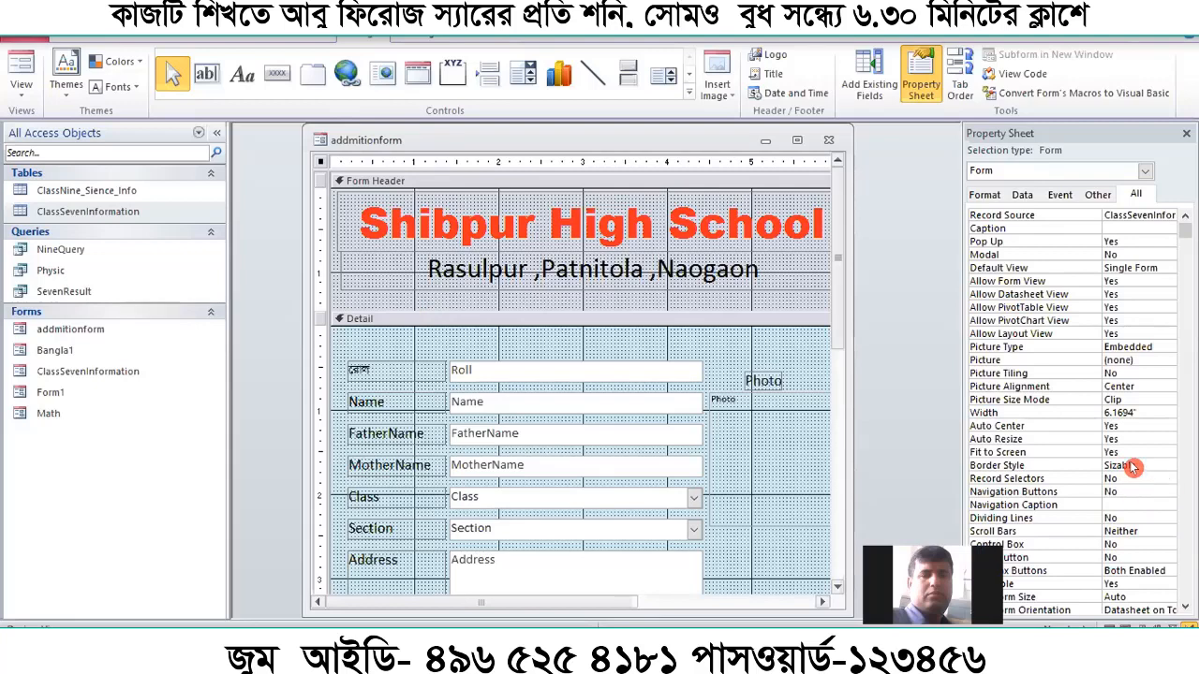
pyautogui.scroll(-4, 1124, 492)
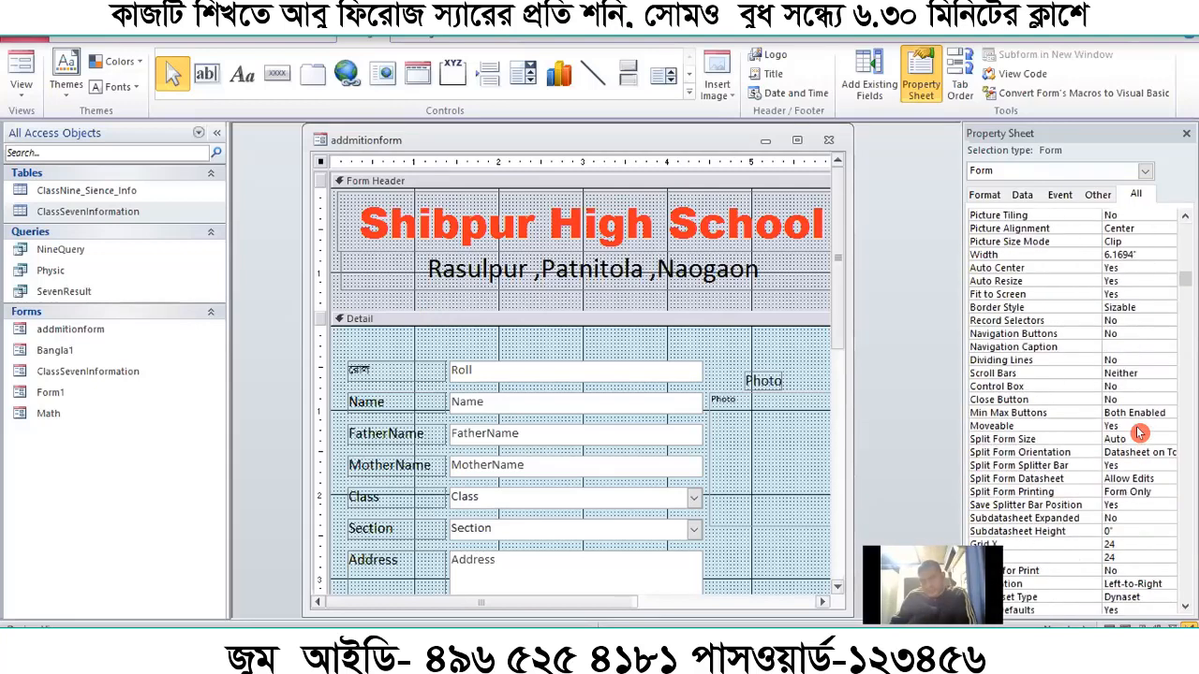
pyautogui.scroll(1, 1140, 432)
pyautogui.scroll(-2, 1140, 432)
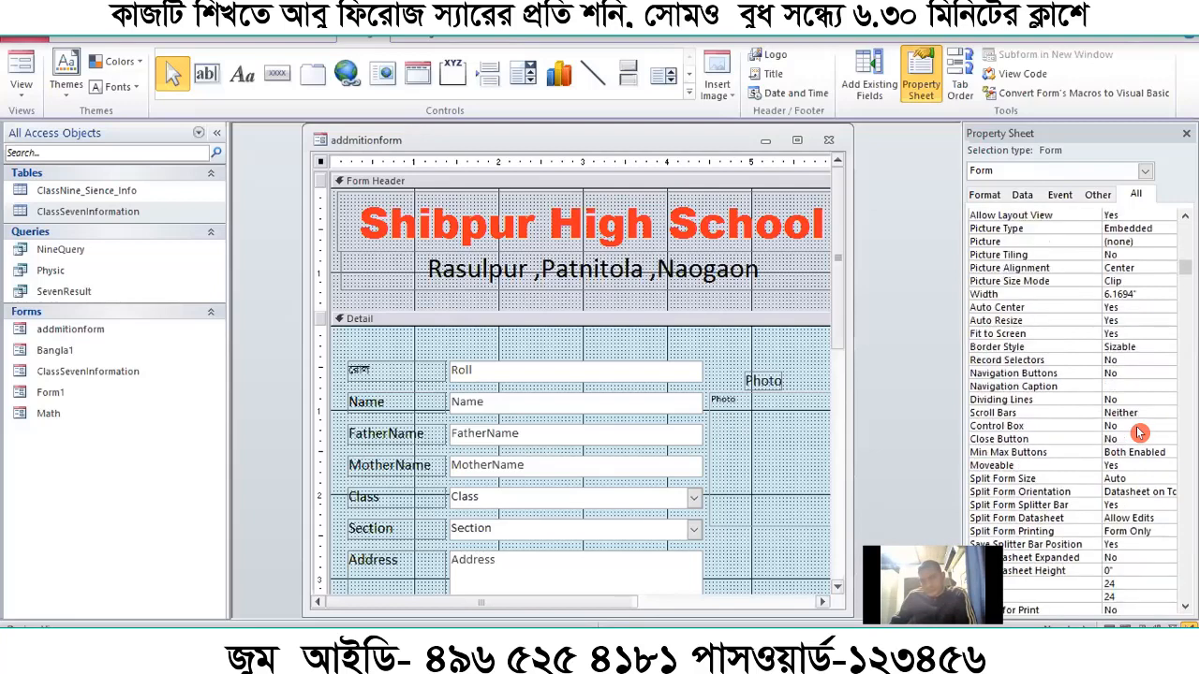
pyautogui.scroll(-3, 1140, 432)
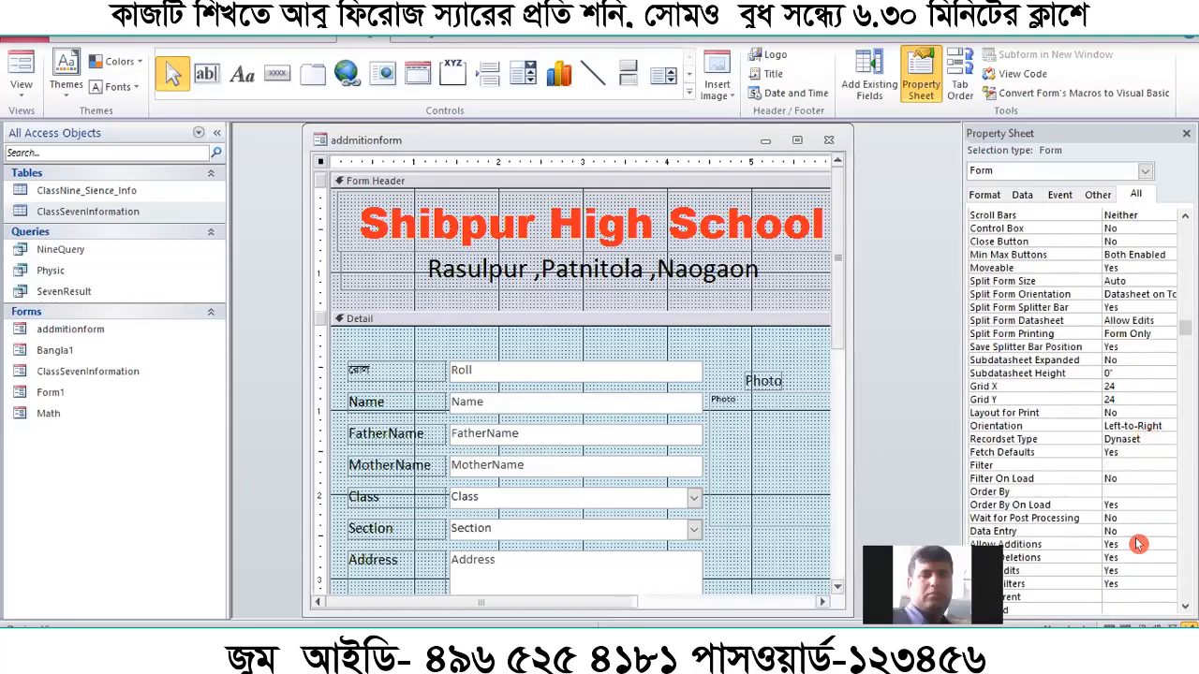
pyautogui.scroll(1, 1138, 544)
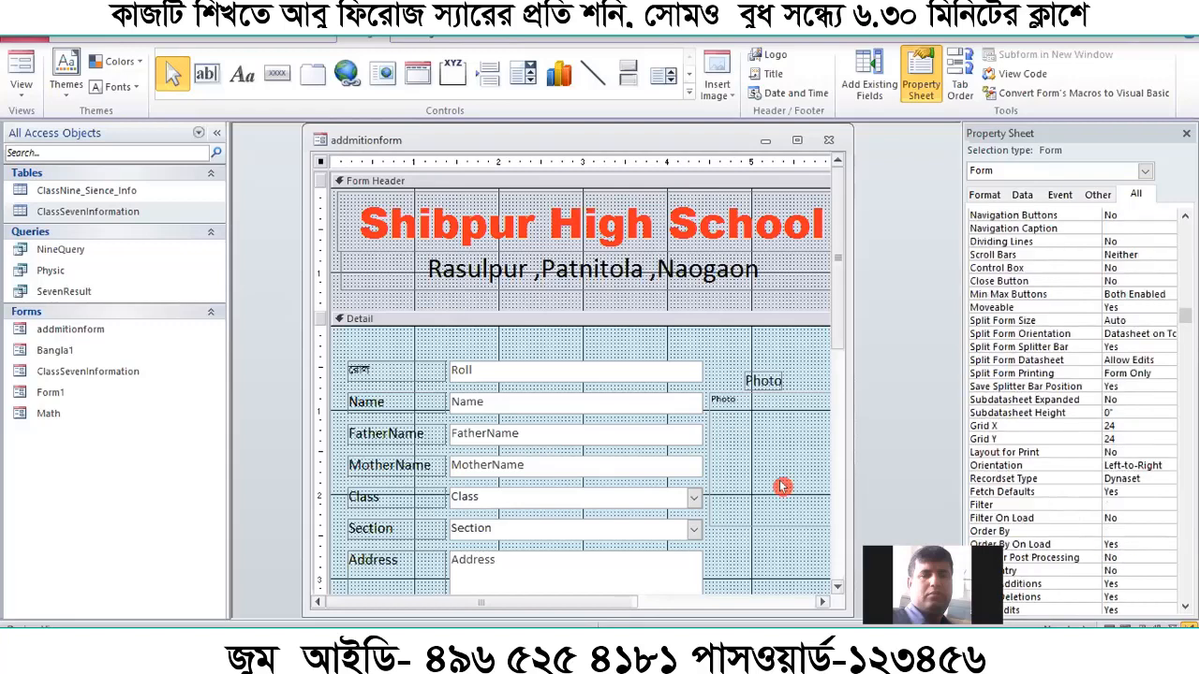
pyautogui.scroll(-2, 776, 484)
# Display the form in Form View again and move its window up to check the area below MobileNo
pyautogui.click(16, 66)
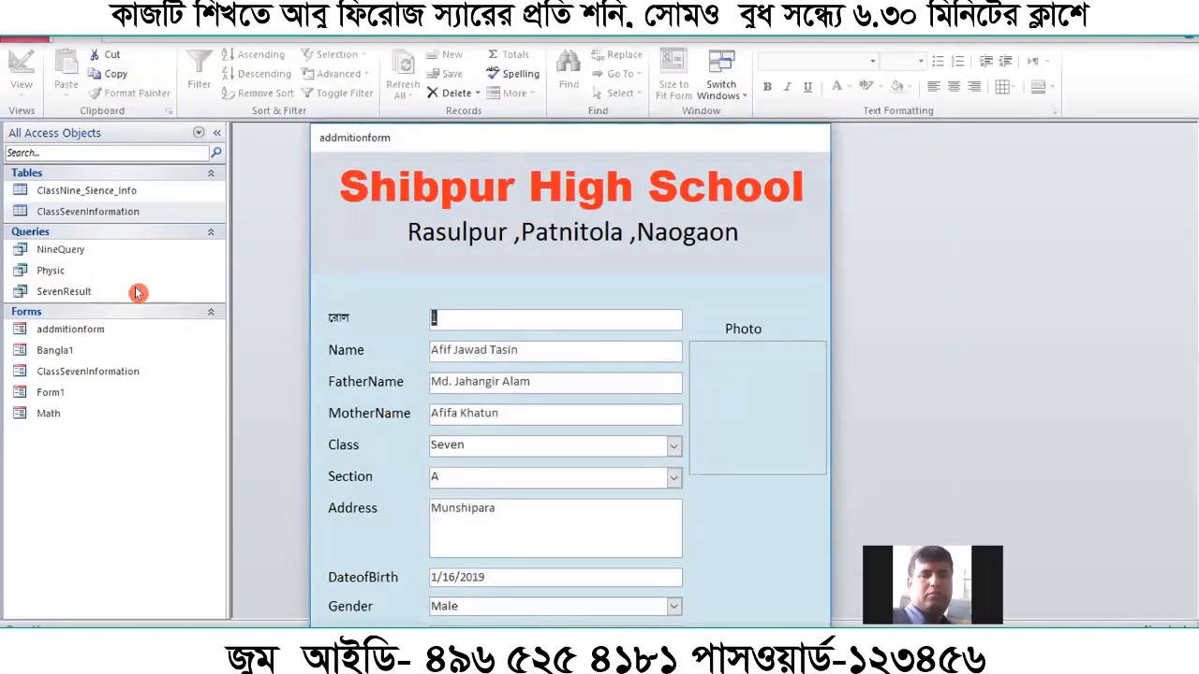
pyautogui.click(138, 293)
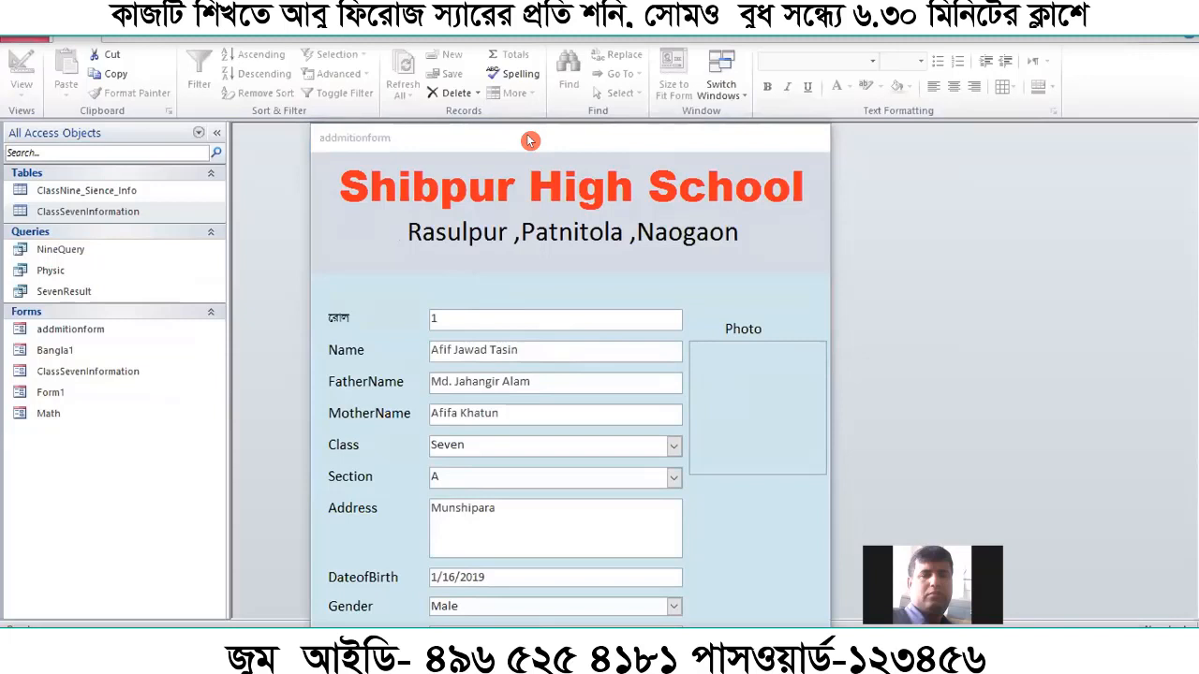
pyautogui.moveTo(530, 140); pyautogui.dragTo(509, 44)
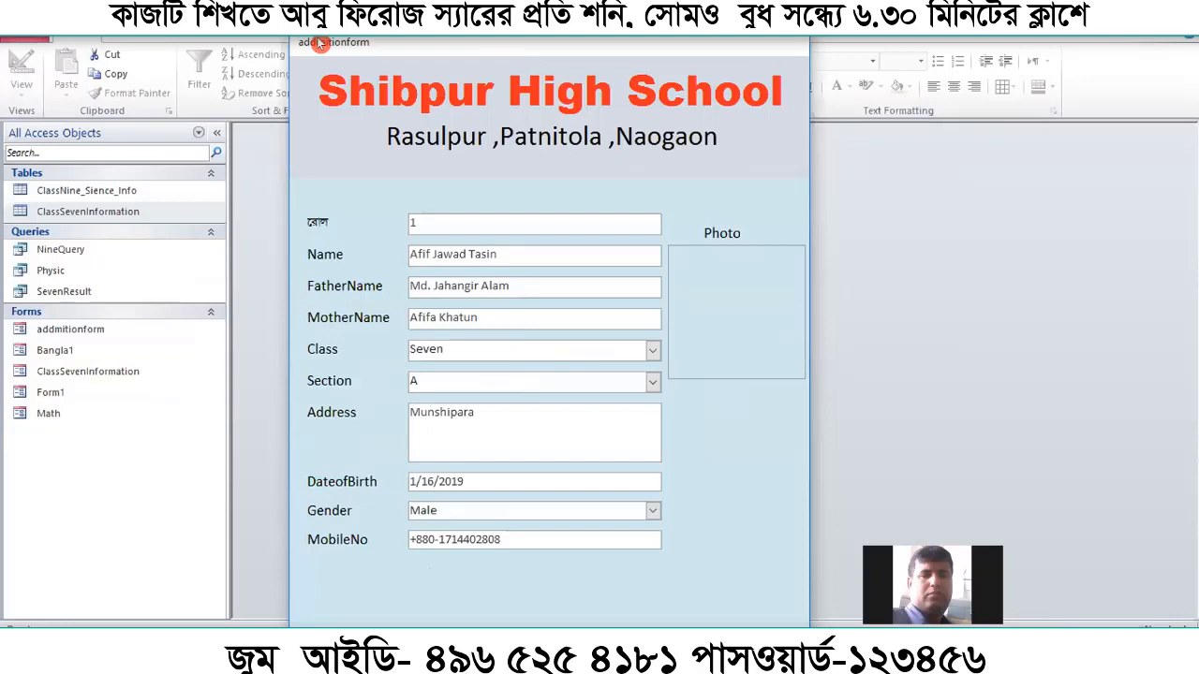
pyautogui.moveTo(321, 44); pyautogui.dragTo(288, 25)
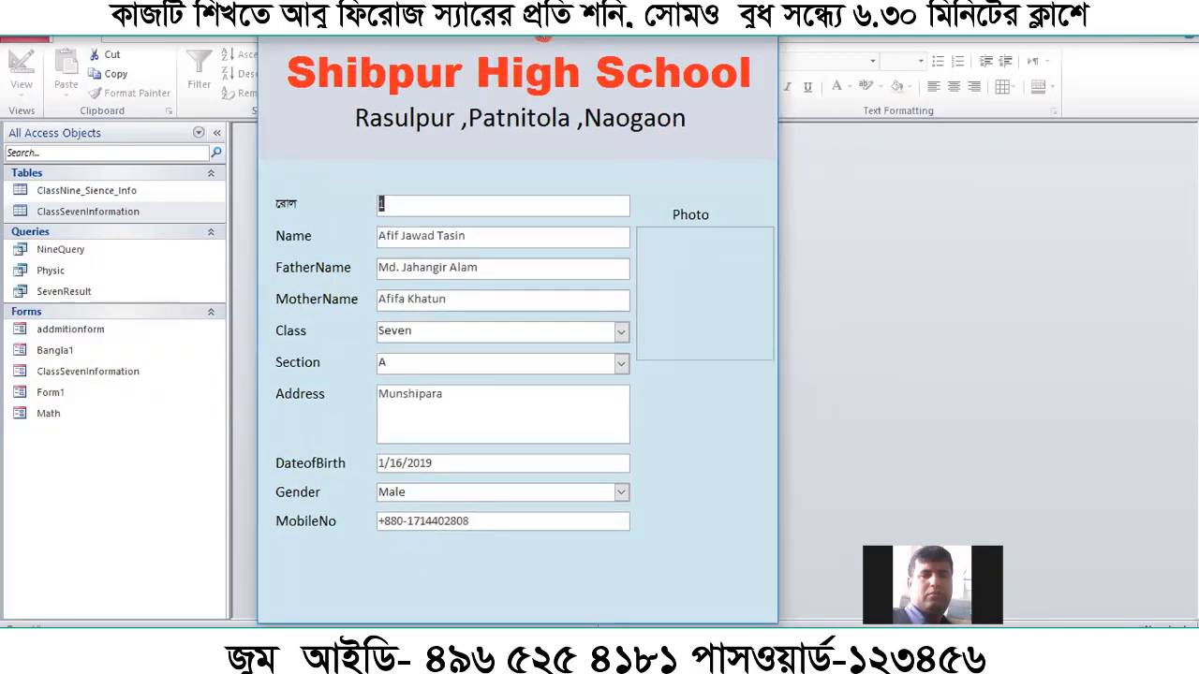
pyautogui.moveTo(544, 37); pyautogui.dragTo(540, 75)
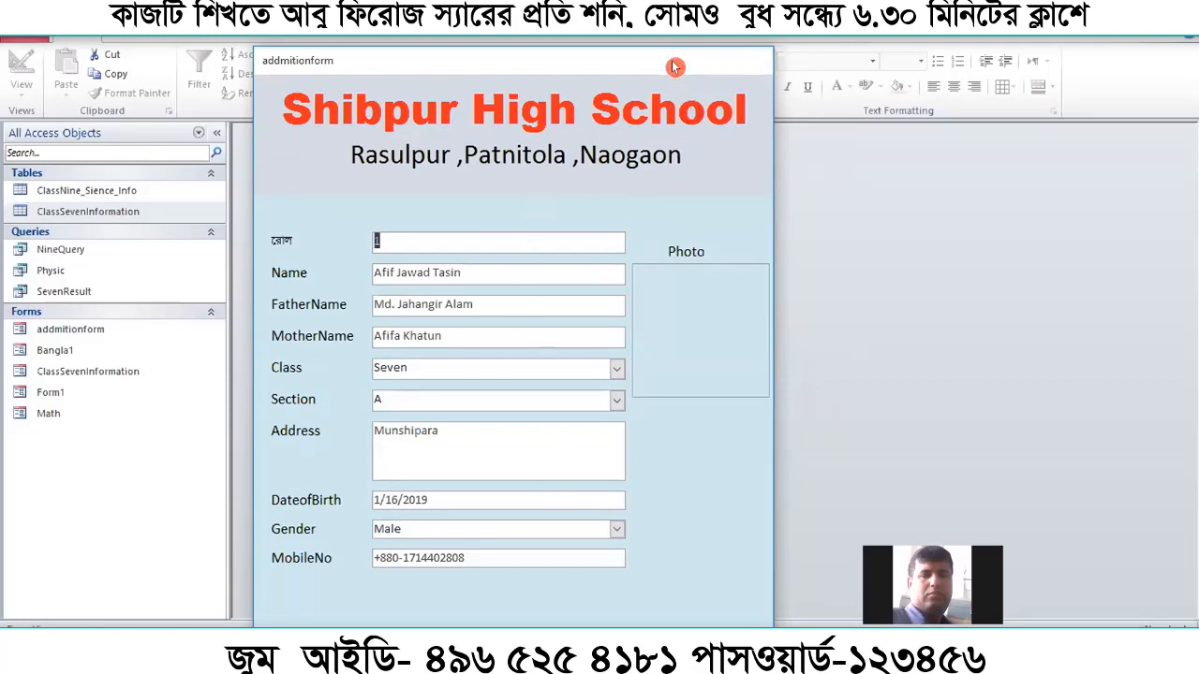
pyautogui.moveTo(682, 57); pyautogui.dragTo(701, 23)
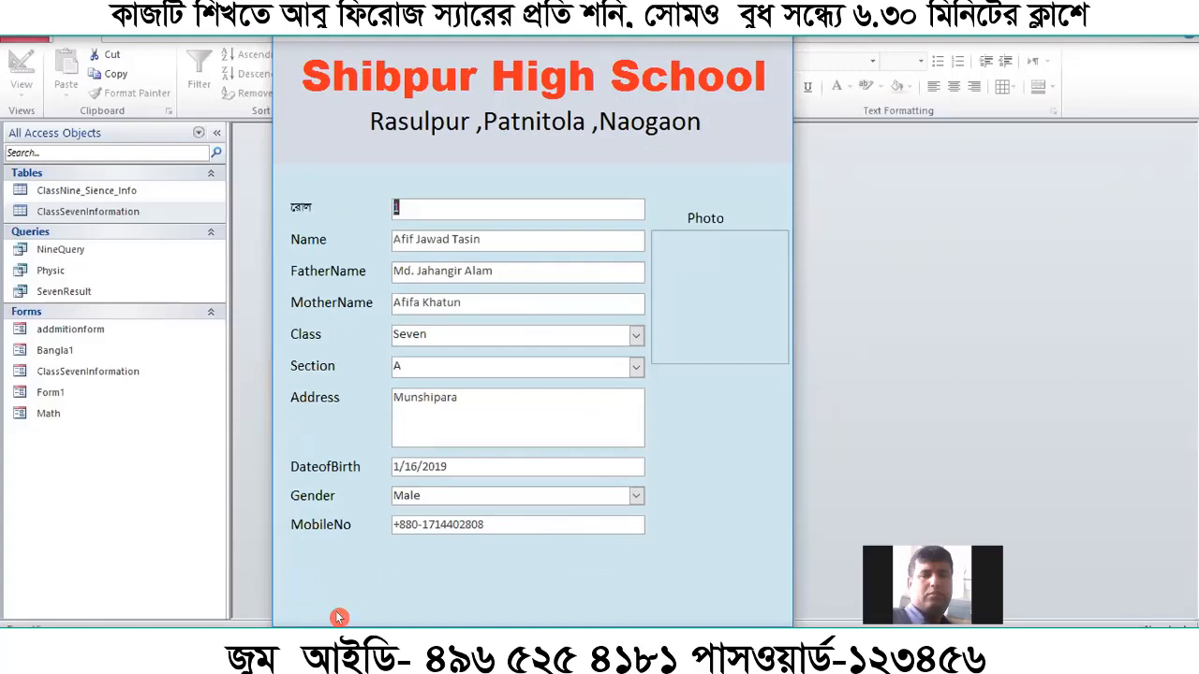
# Switch back to Design View, look over the Detail section, and select the Photo attachment control
pyautogui.rightClick(401, 594)
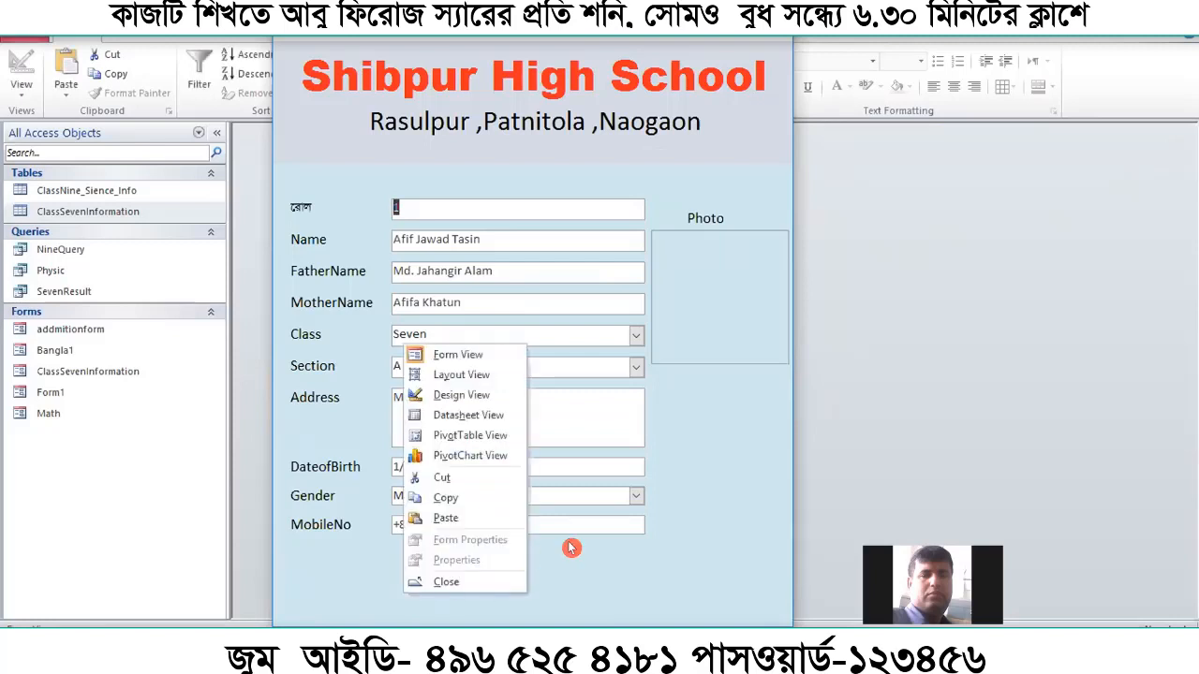
pyautogui.click(478, 395)
pyautogui.scroll(-5, 483, 478)
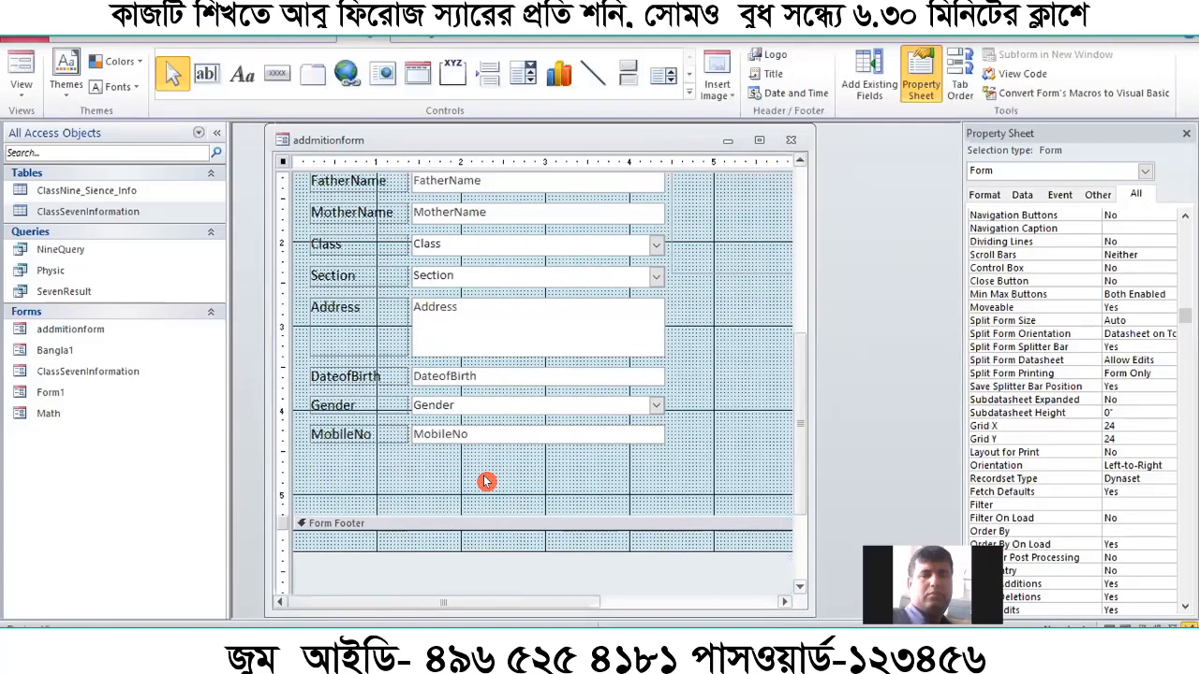
pyautogui.scroll(2, 459, 476)
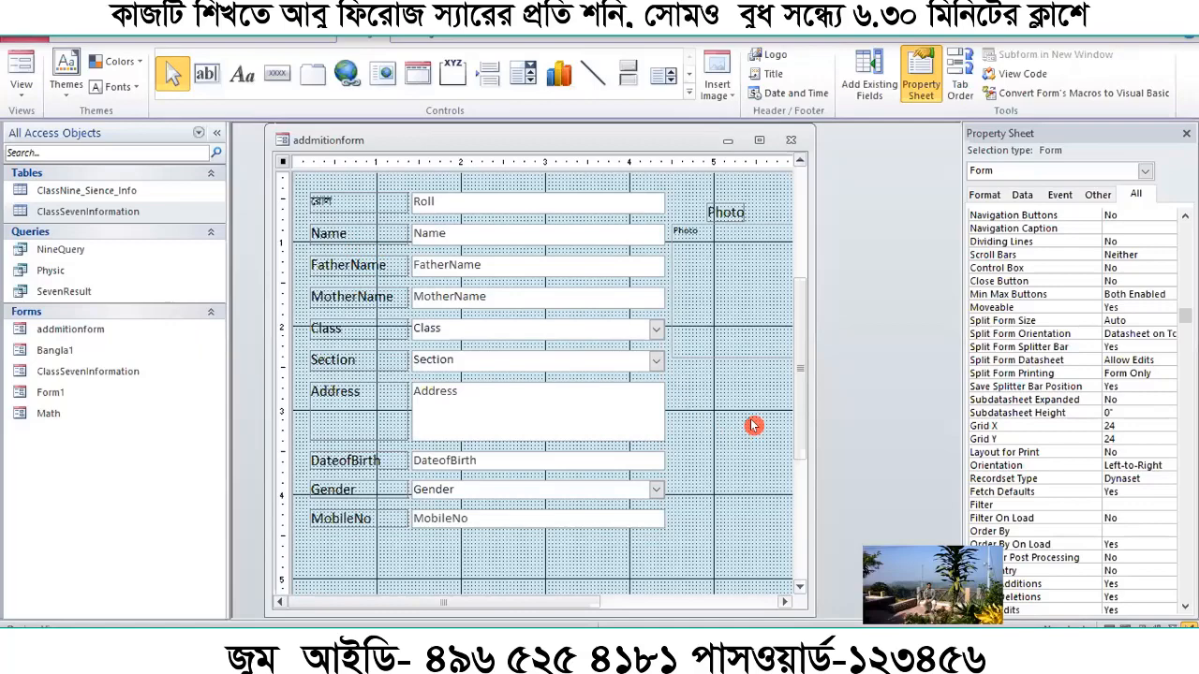
pyautogui.scroll(1, 755, 423)
pyautogui.scroll(-1, 755, 423)
pyautogui.scroll(1, 755, 425)
pyautogui.scroll(1, 755, 424)
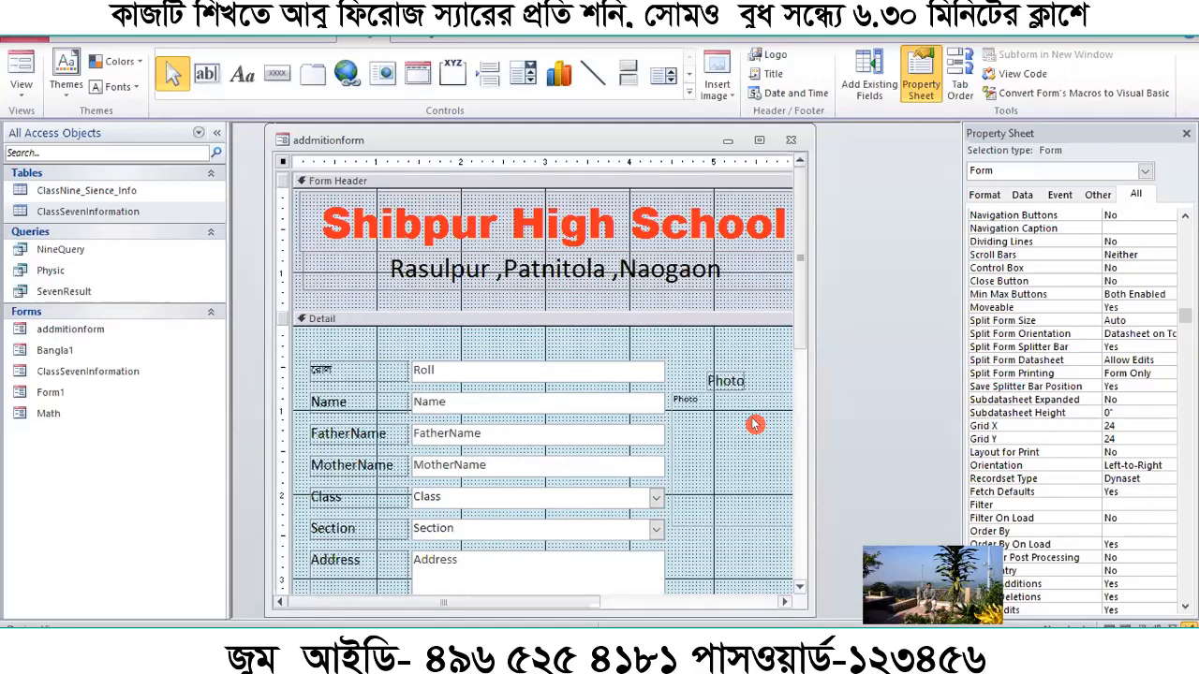
pyautogui.click(755, 424)
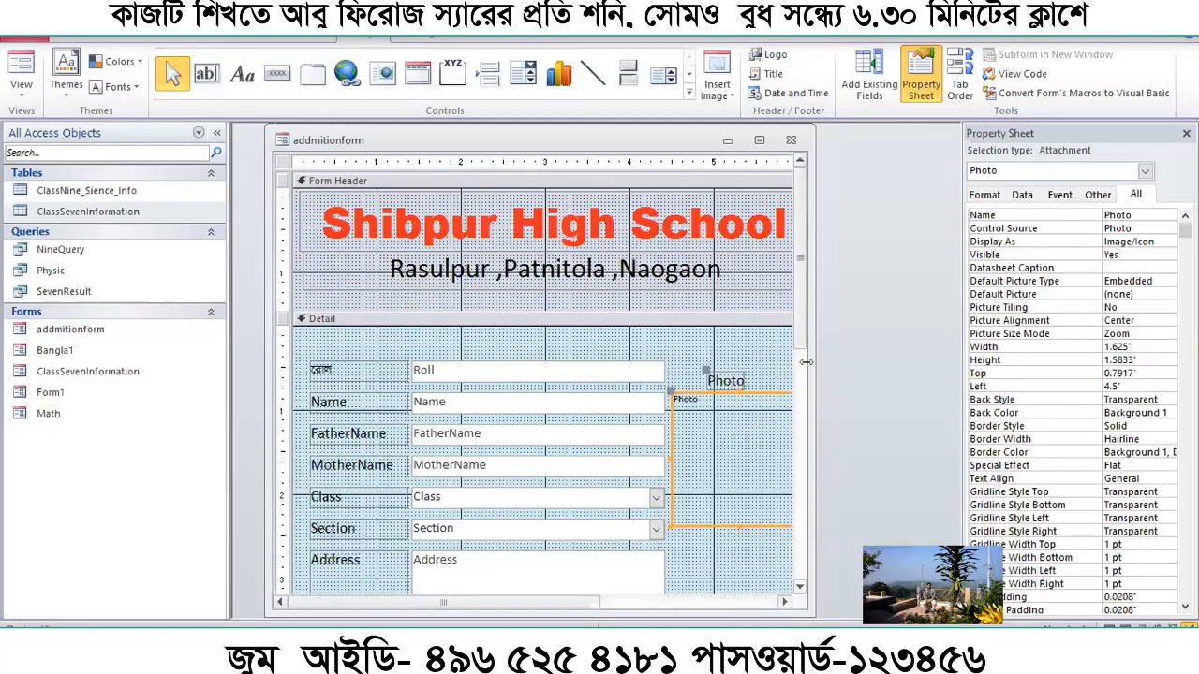
# Widen the addmitionform design window, select all the Detail controls, and move them down by about one inch to free space above Roll
pyautogui.moveTo(807, 361); pyautogui.dragTo(897, 364)
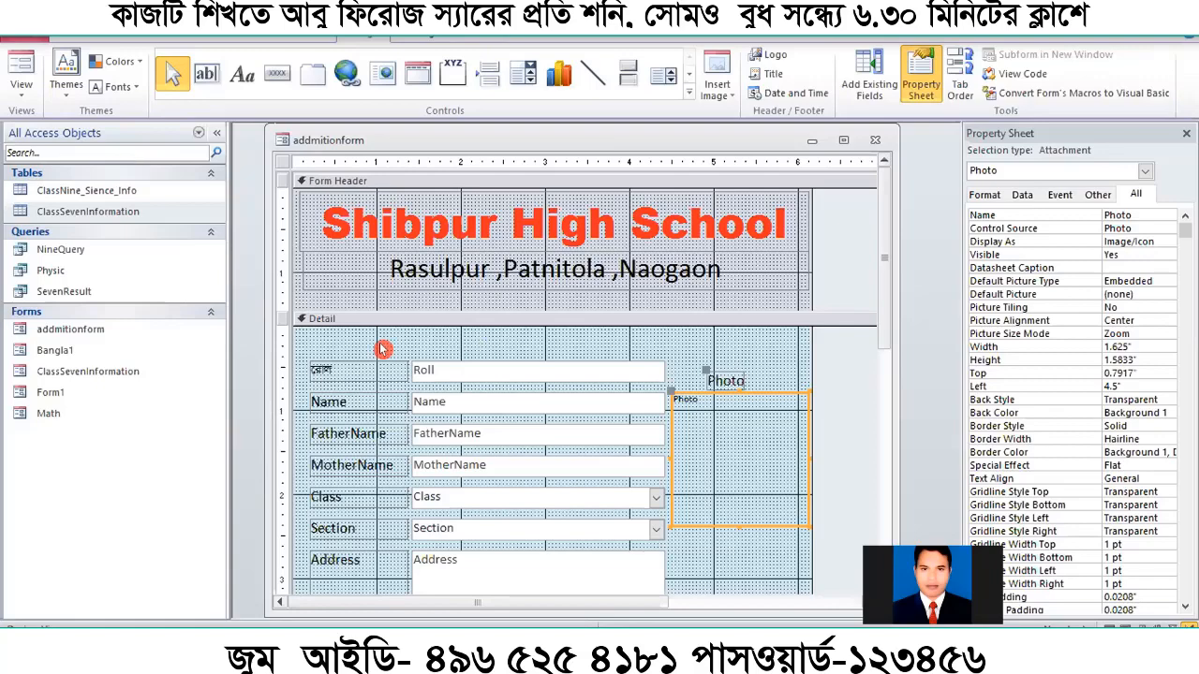
pyautogui.moveTo(314, 347); pyautogui.dragTo(740, 547)
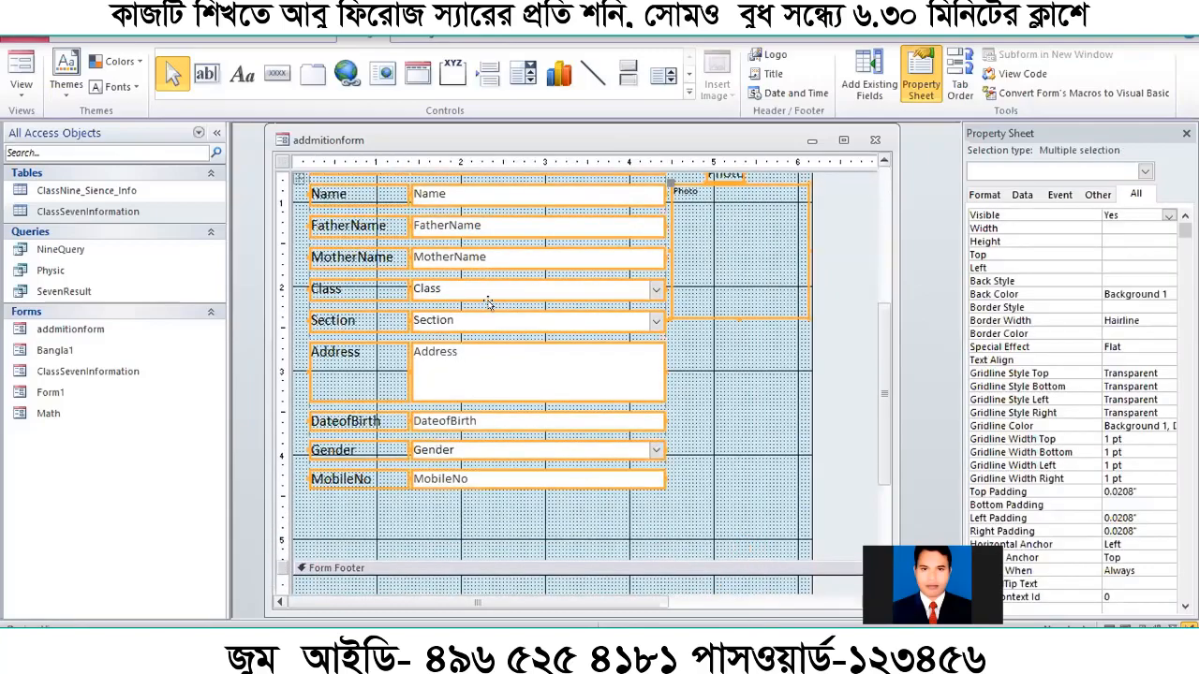
pyautogui.moveTo(491, 256); pyautogui.dragTo(487, 352)
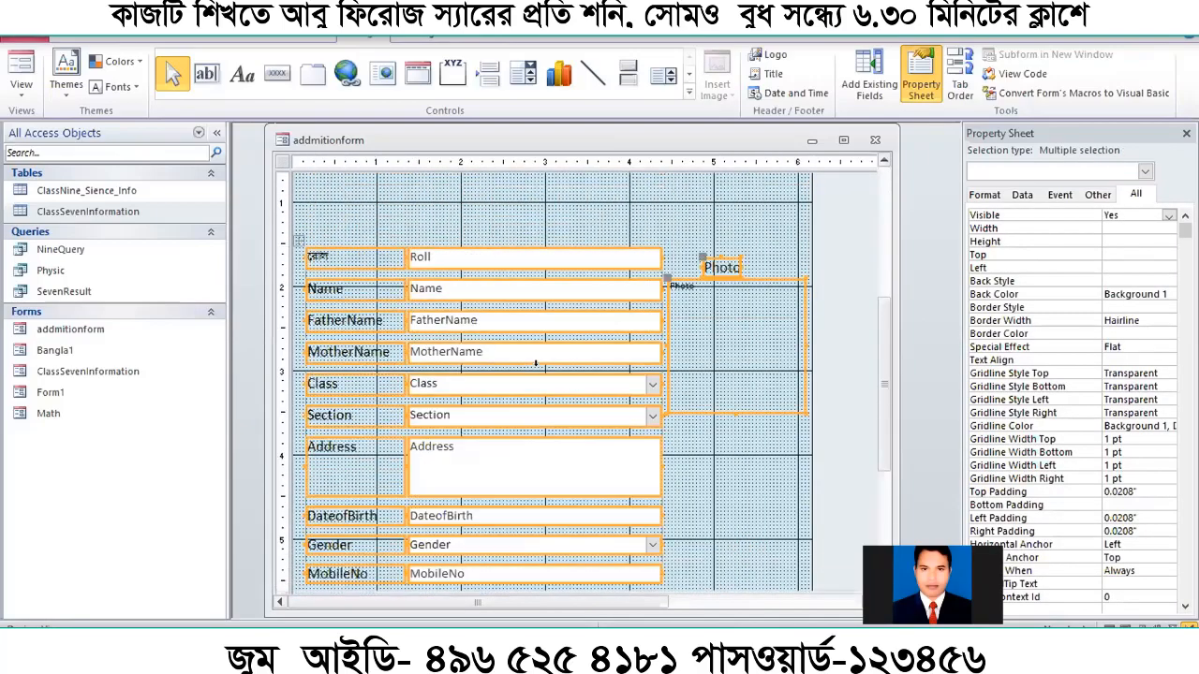
pyautogui.scroll(1, 577, 319)
pyautogui.click(577, 320)
pyautogui.scroll(-2, 600, 310)
pyautogui.scroll(2, 646, 281)
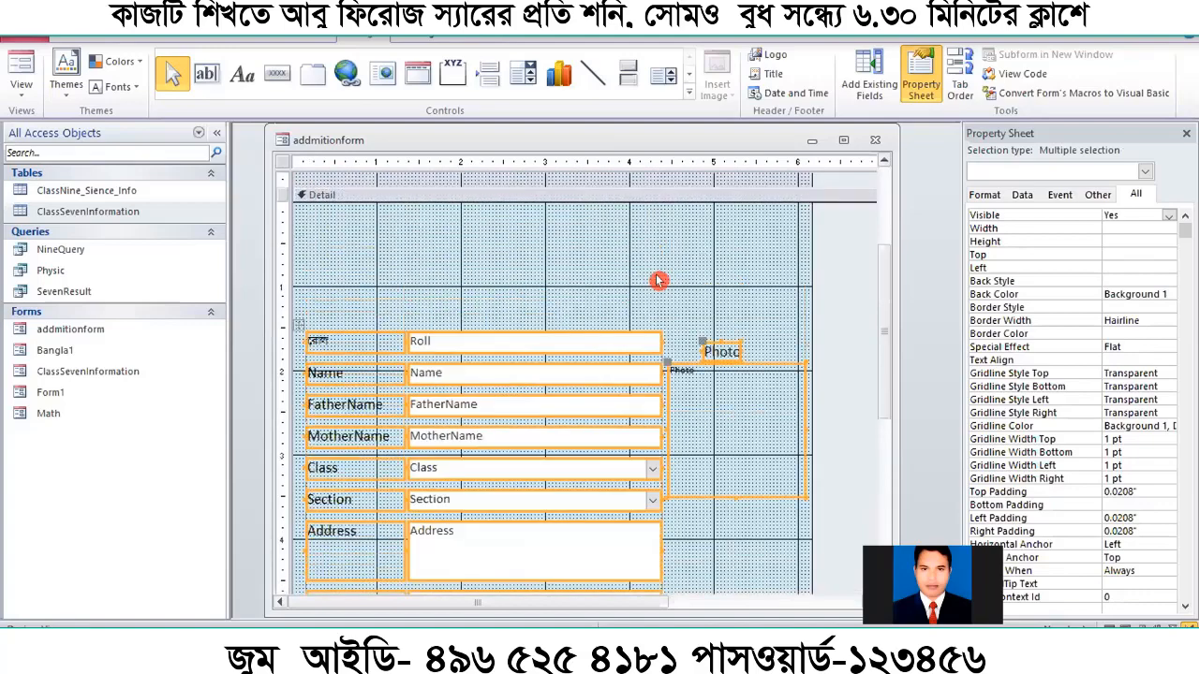
pyautogui.scroll(3, 670, 281)
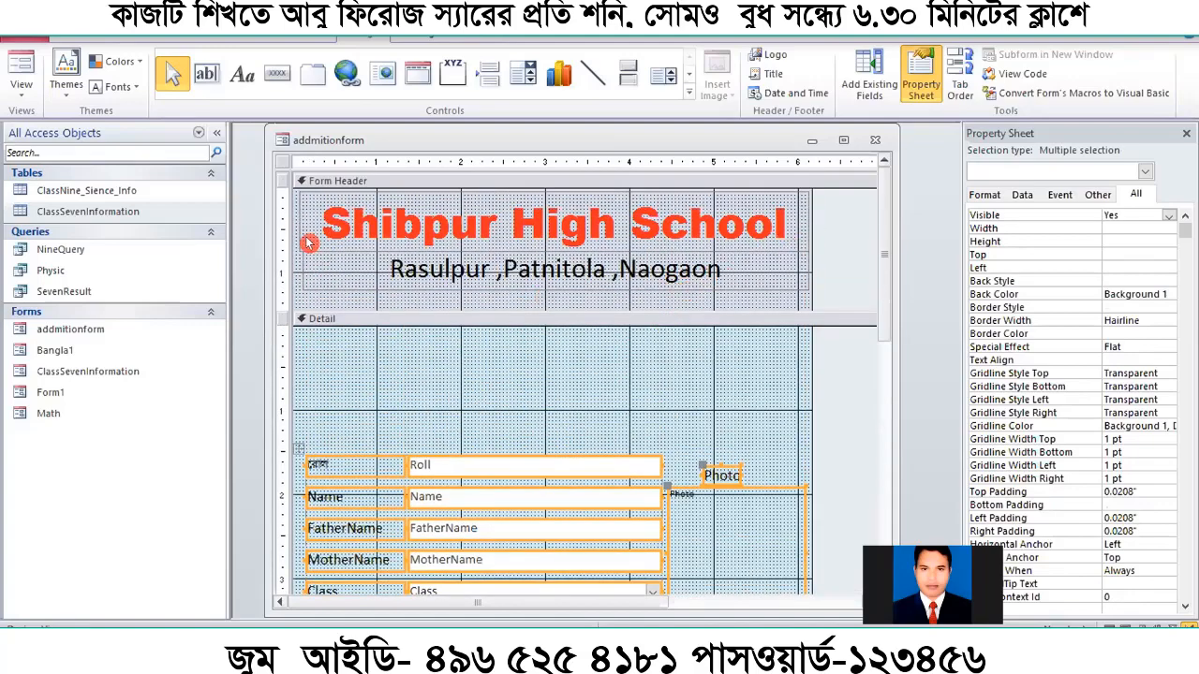
# Move the school name and address labels from the Form Header into the Detail section above Roll, and collapse the empty header
pyautogui.click(291, 206)
pyautogui.moveTo(284, 211); pyautogui.dragTo(283, 297)
pyautogui.moveTo(363, 234); pyautogui.dragTo(372, 368)
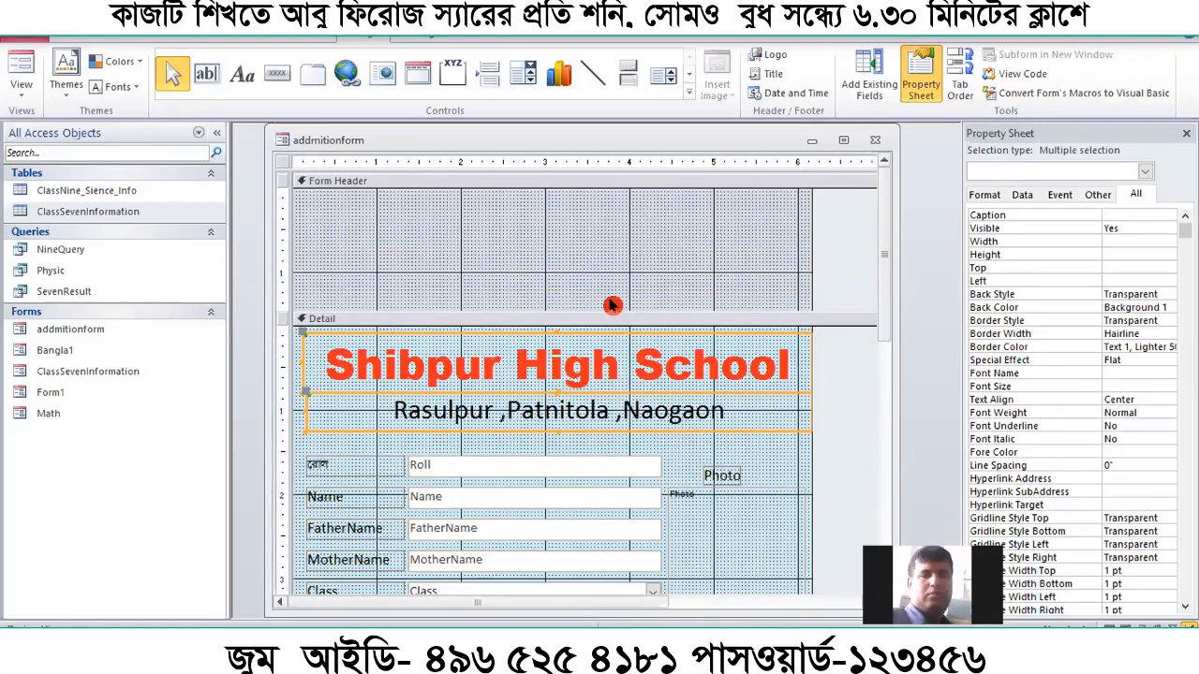
pyautogui.moveTo(614, 305); pyautogui.dragTo(616, 183)
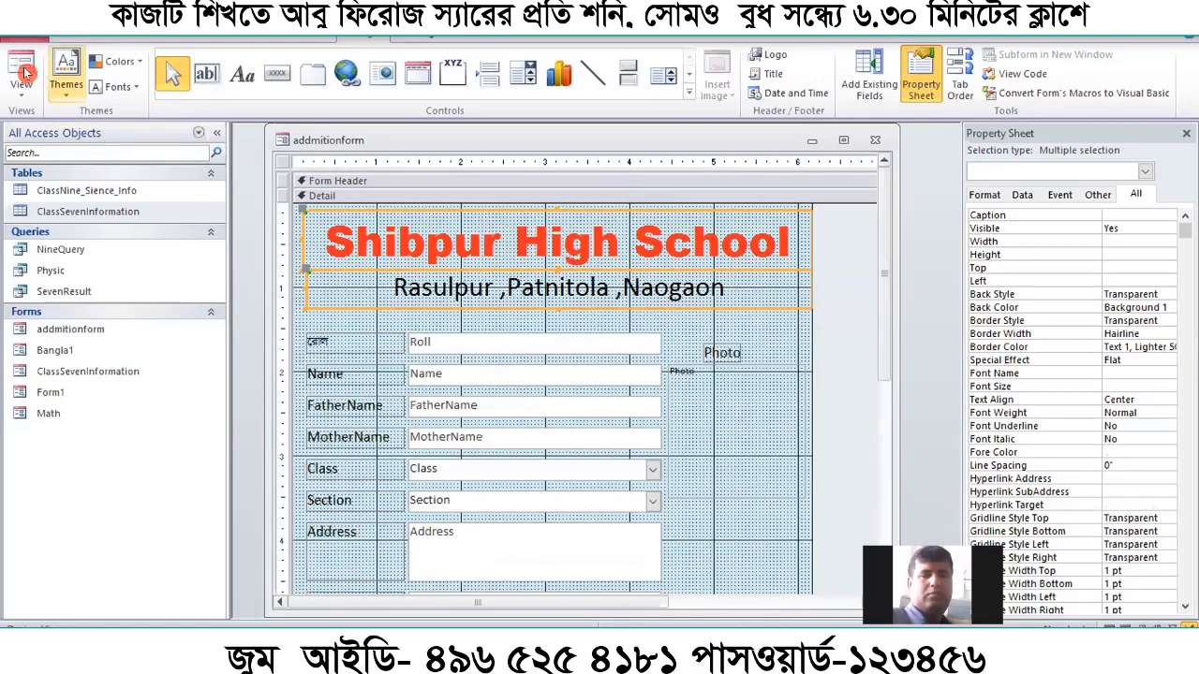
# Preview the form in Form View, reposition its window to check the whole layout, and return to Design View
pyautogui.click(19, 70)
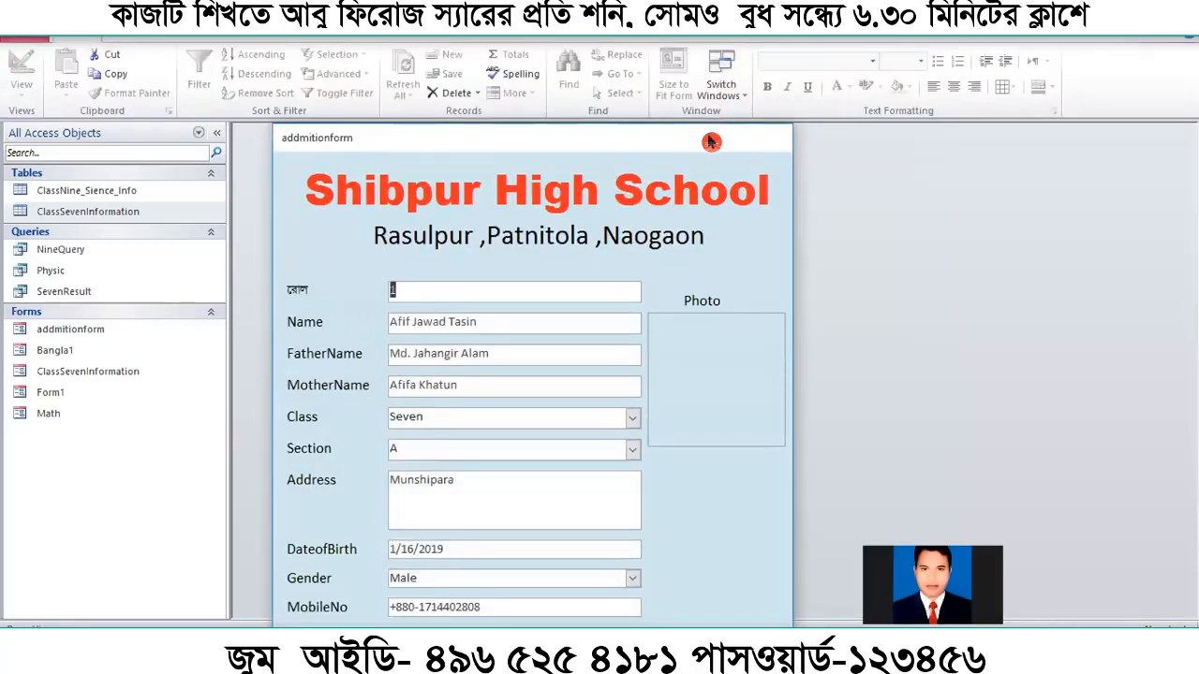
pyautogui.moveTo(710, 140); pyautogui.dragTo(779, 71)
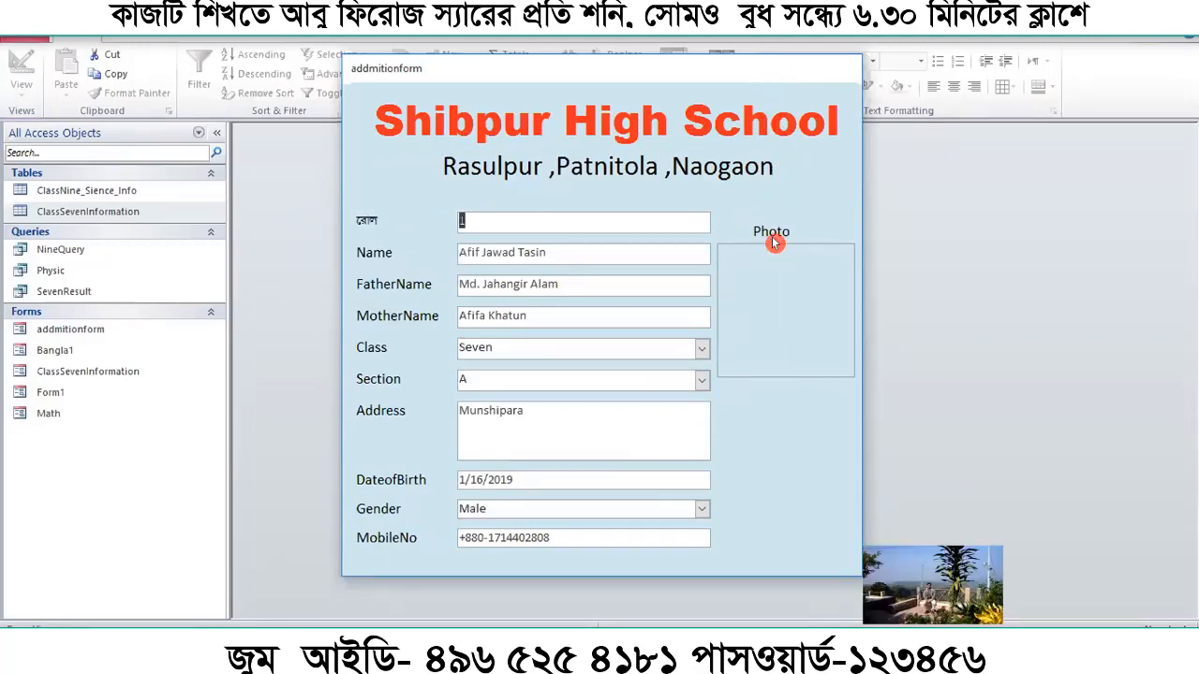
pyautogui.rightClick(560, 70)
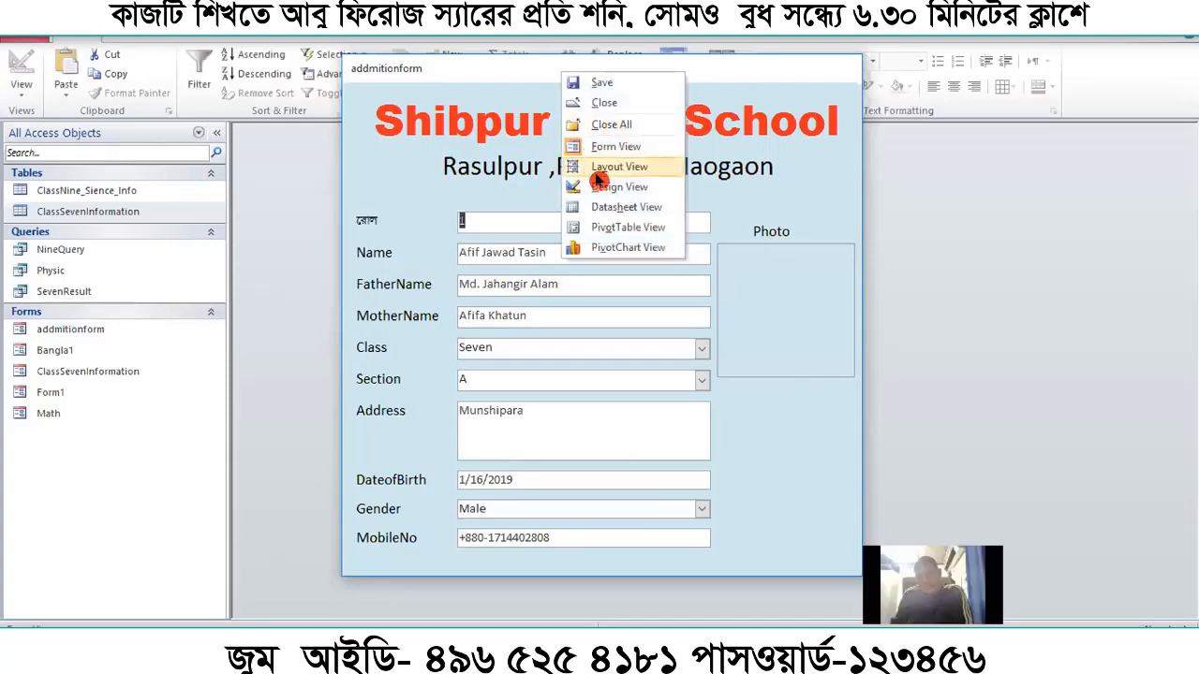
pyautogui.click(600, 187)
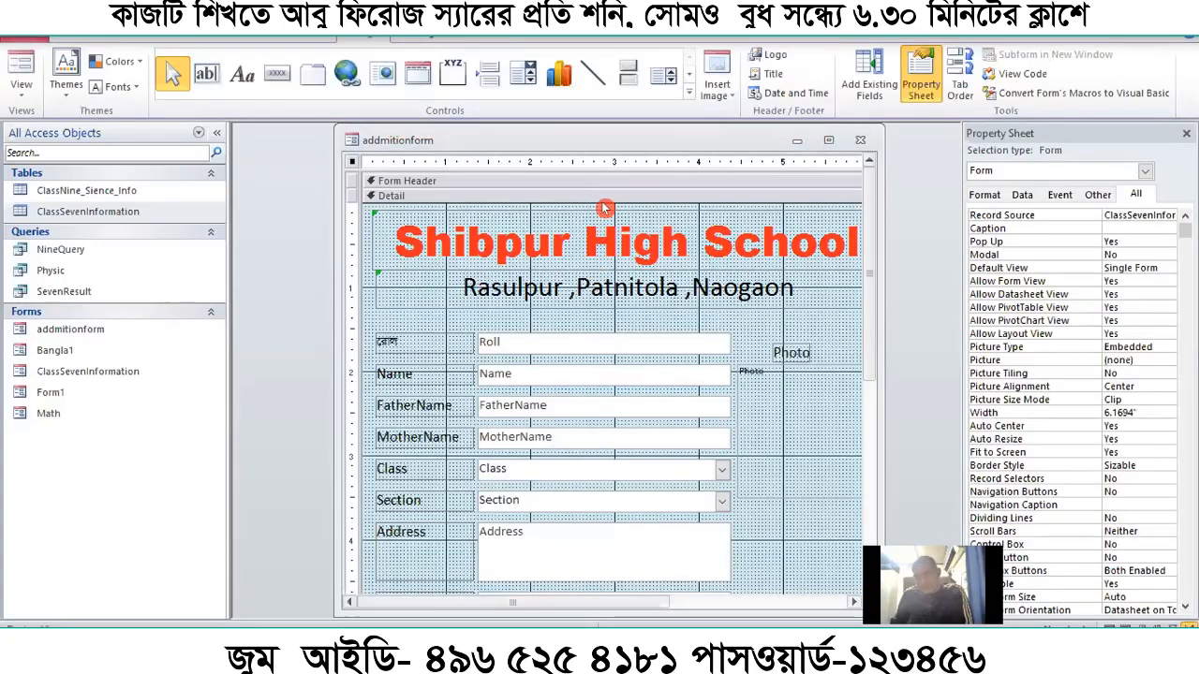
# Reposition and widen the addmitionform design window, select the Detail section, and close the form, saving its design changes
pyautogui.moveTo(640, 136); pyautogui.dragTo(568, 126)
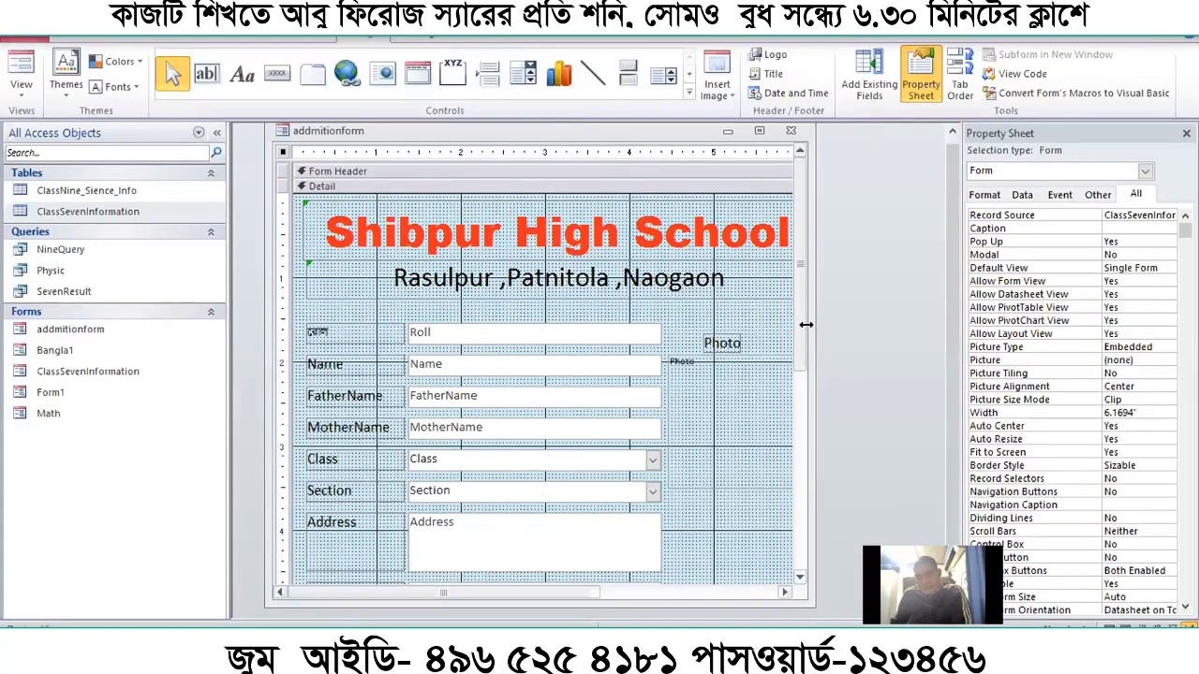
pyautogui.moveTo(806, 324); pyautogui.dragTo(863, 331)
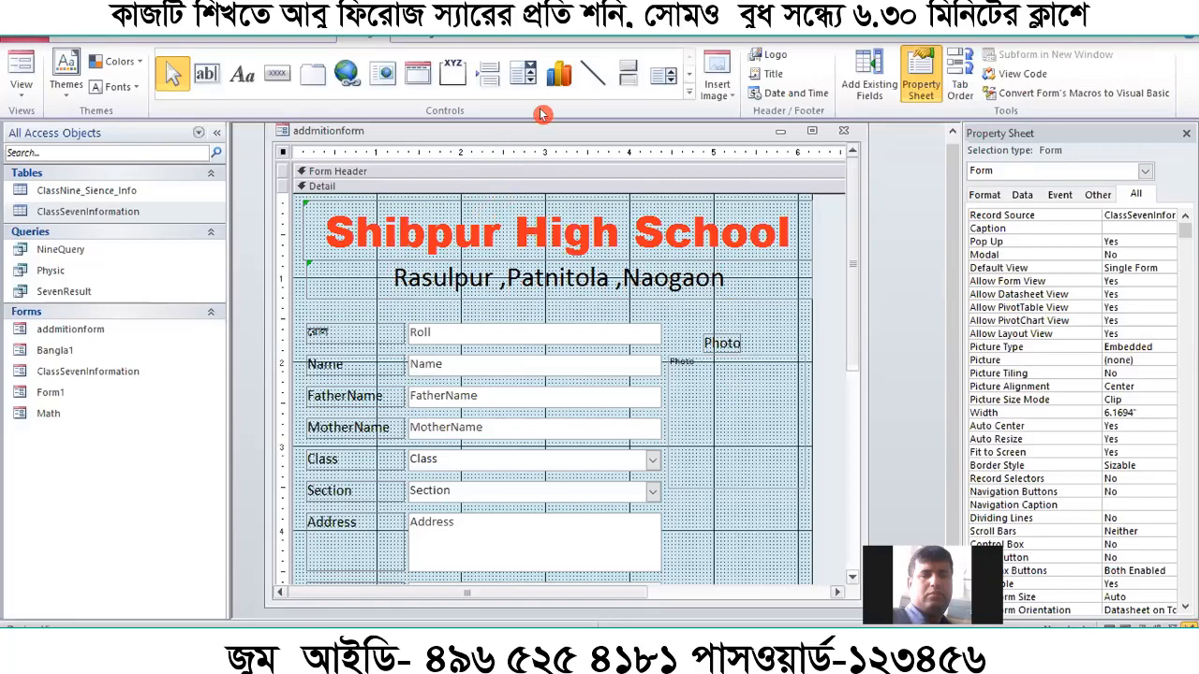
pyautogui.moveTo(543, 138); pyautogui.dragTo(536, 135)
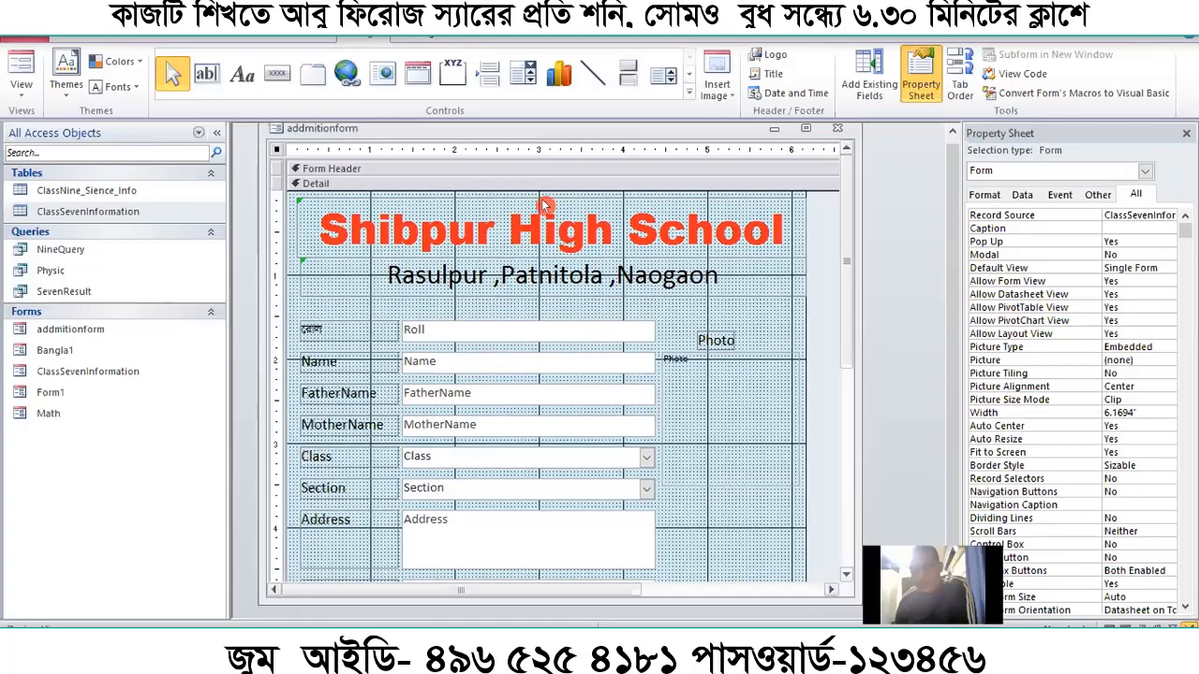
pyautogui.click(724, 541)
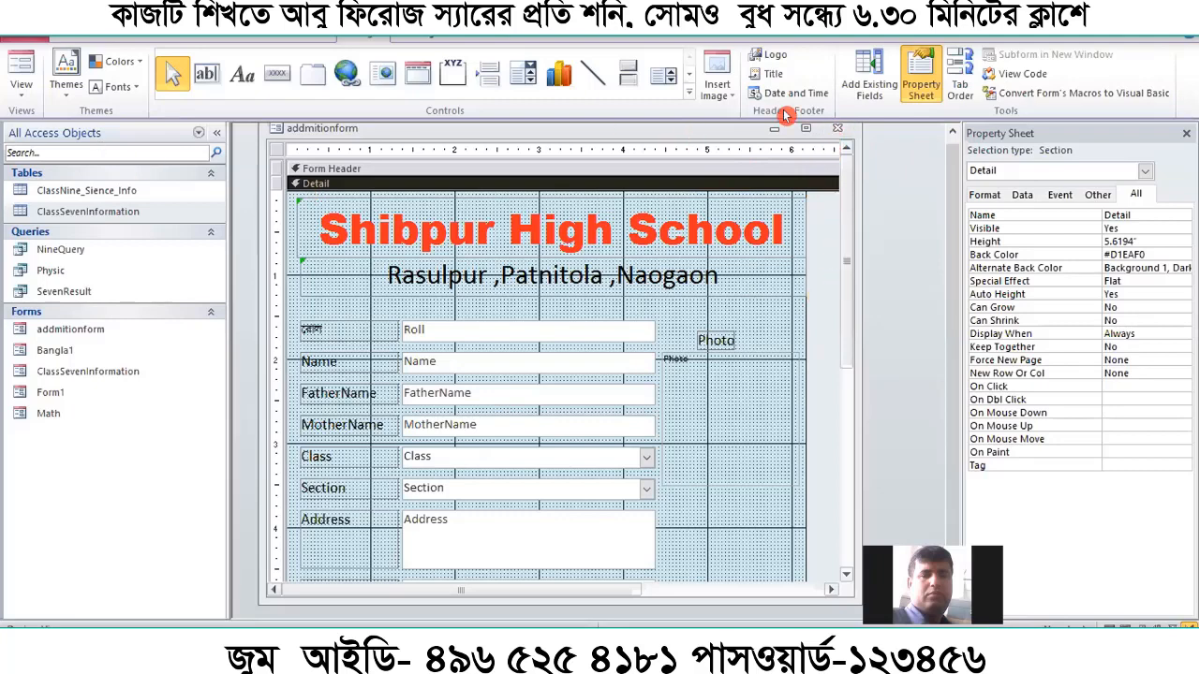
pyautogui.click(834, 130)
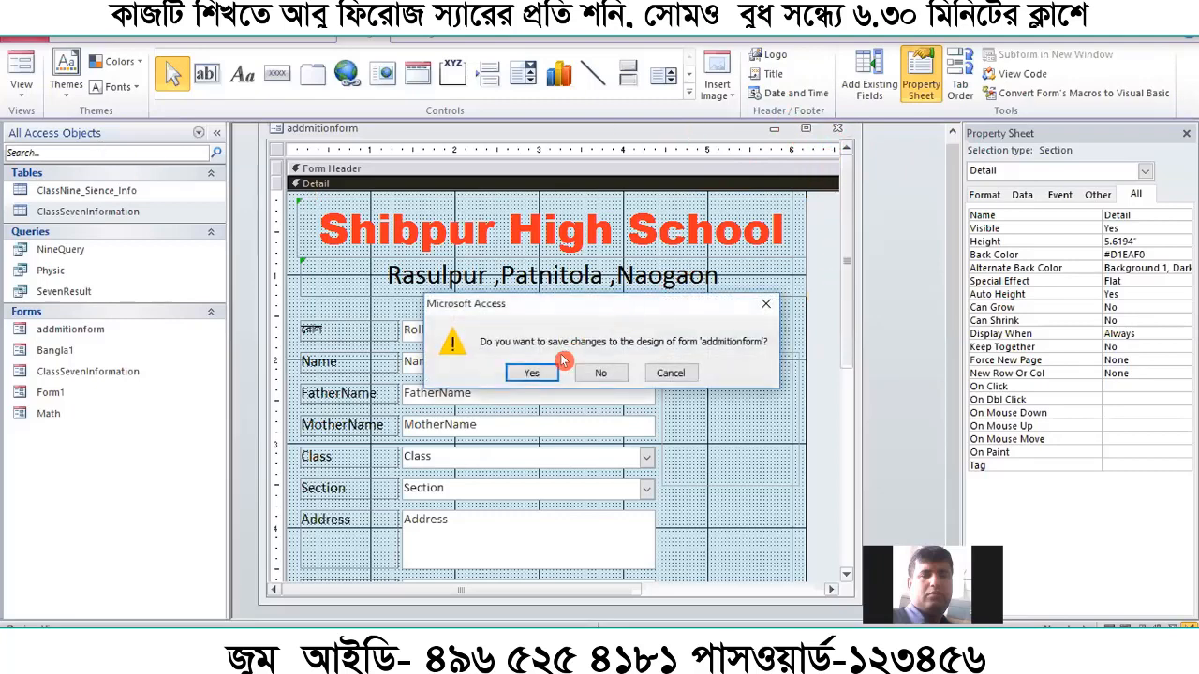
pyautogui.click(532, 371)
# Generate an automatic form from the ClassSevenInformation table, and close it without saving
pyautogui.click(104, 40)
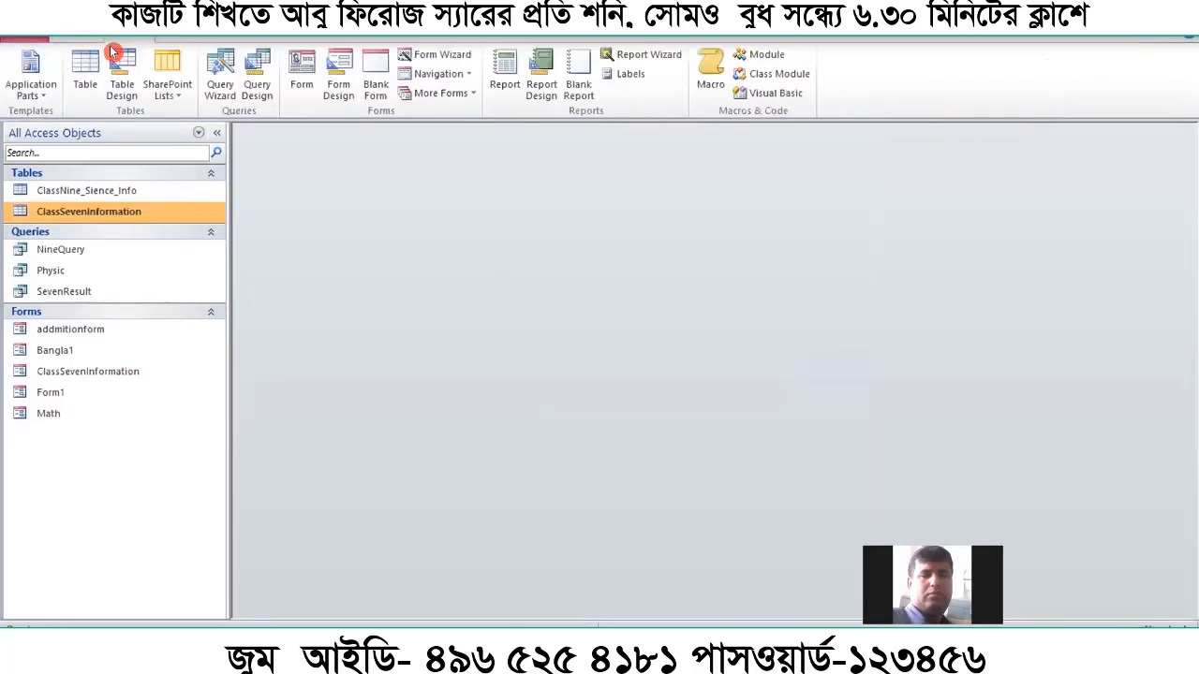
pyautogui.click(291, 94)
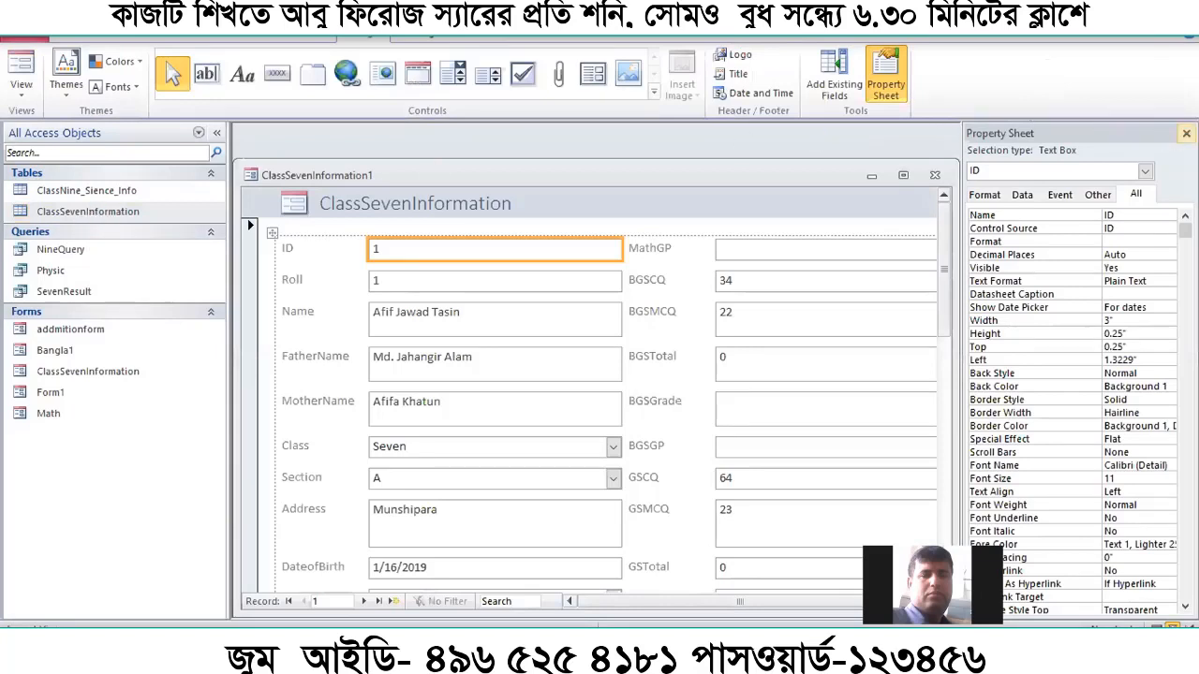
pyautogui.click(1186, 133)
pyautogui.click(935, 176)
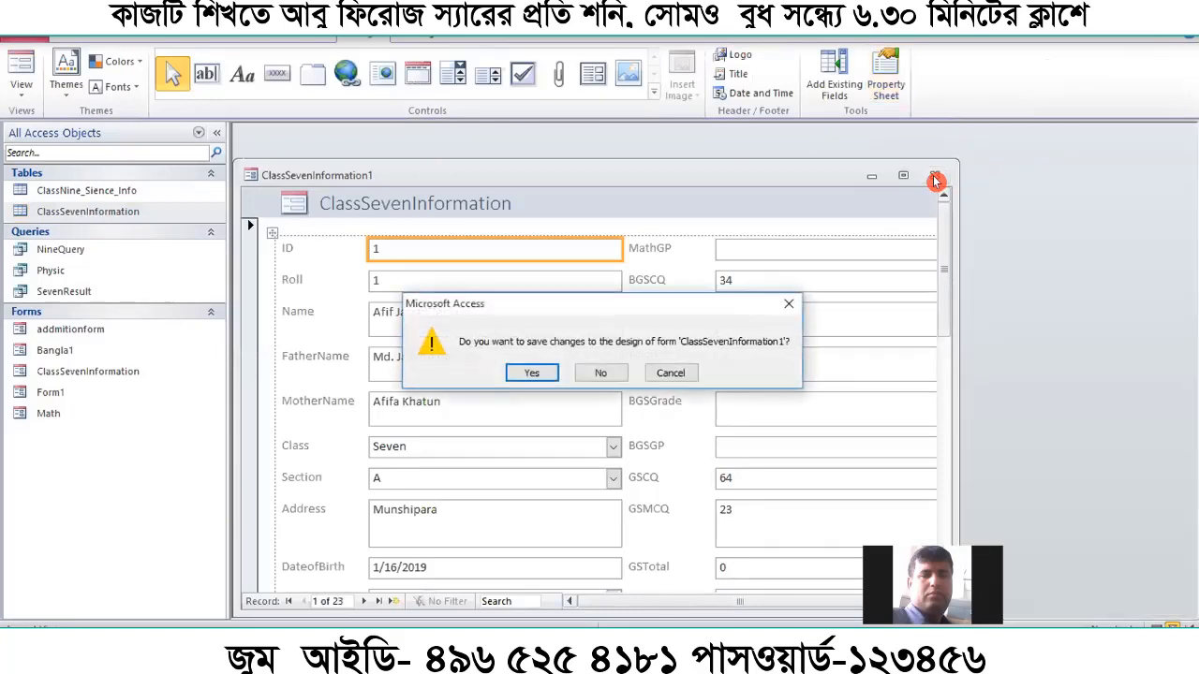
pyautogui.click(601, 373)
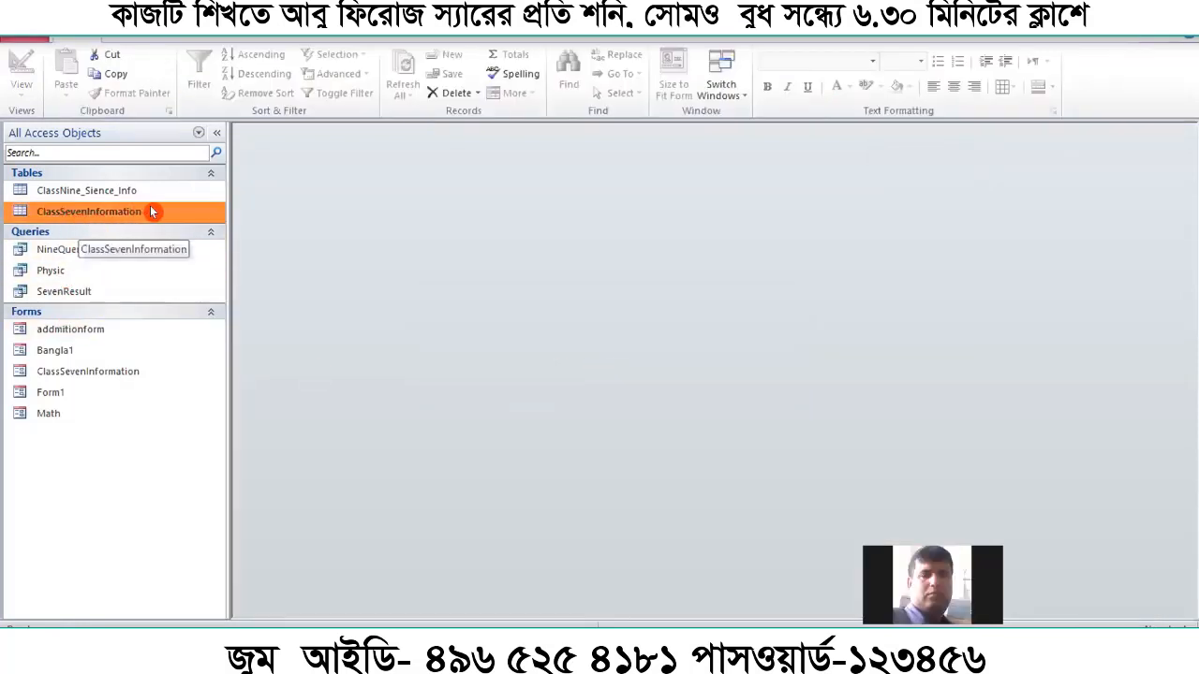
pyautogui.click(123, 40)
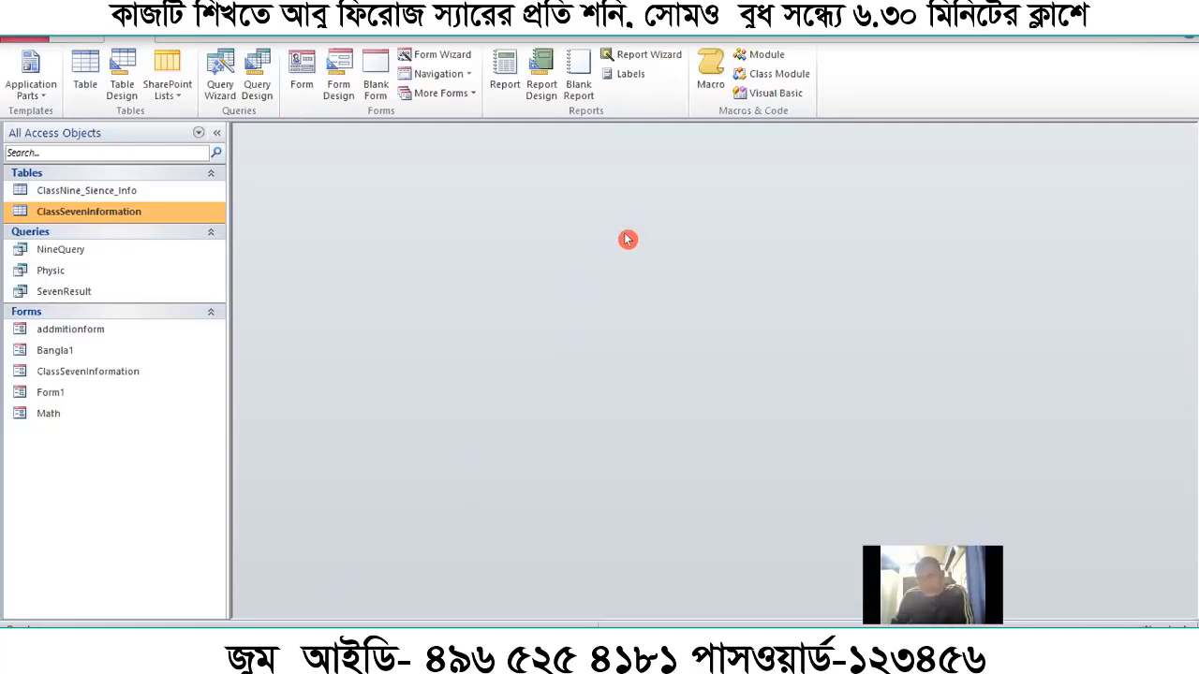
pyautogui.click(801, 74)
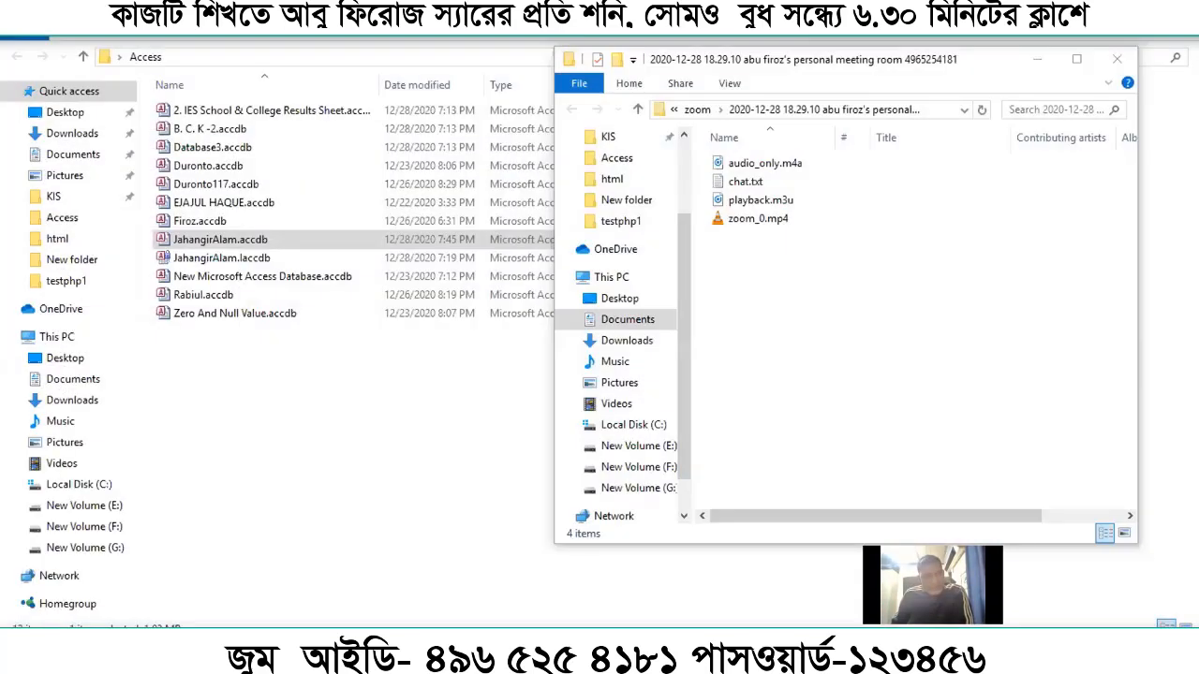
# Close the meeting recording folder and the Access folder window to get back to the desktop
pyautogui.click(1119, 55)
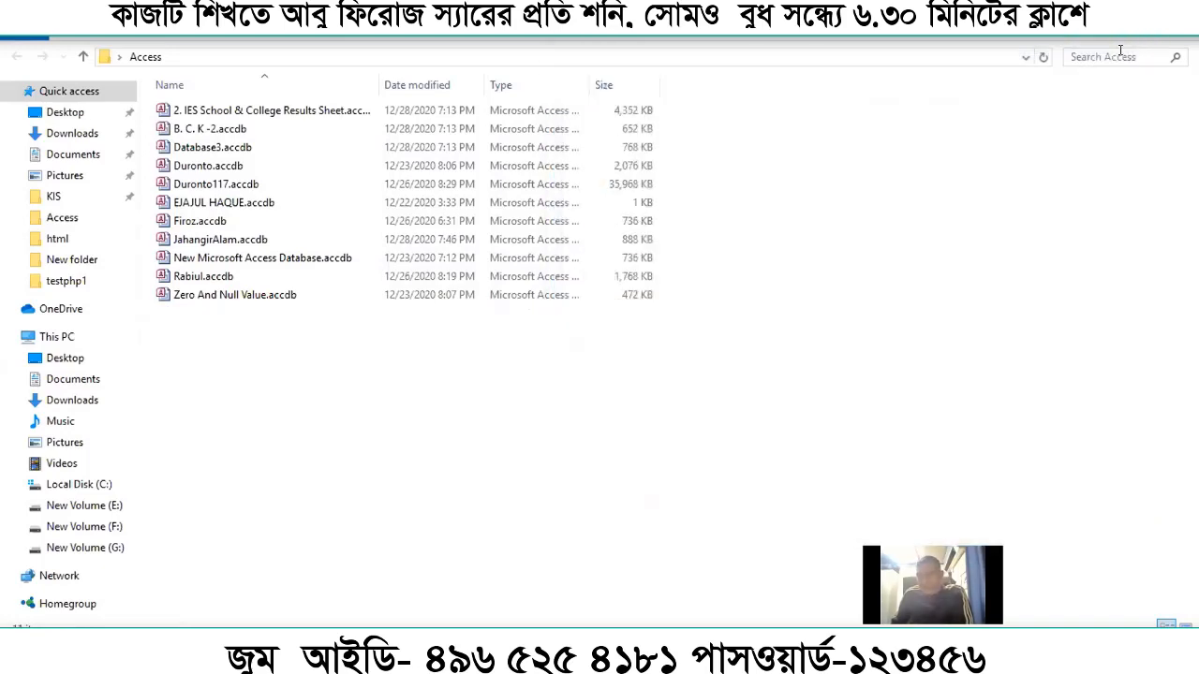
pyautogui.hotkey('alt', 'F4')
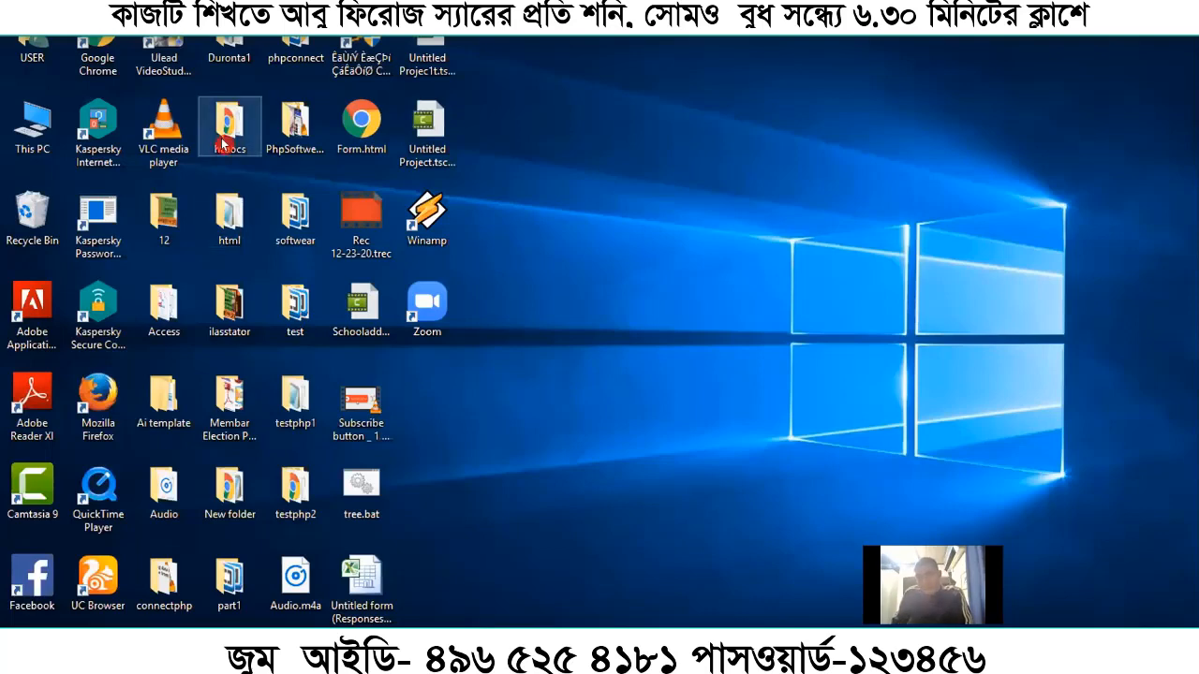
# Reopen the 888 KB database from the desktop's Access folder and close its Form1 start form
pyautogui.doubleClick(140, 318)
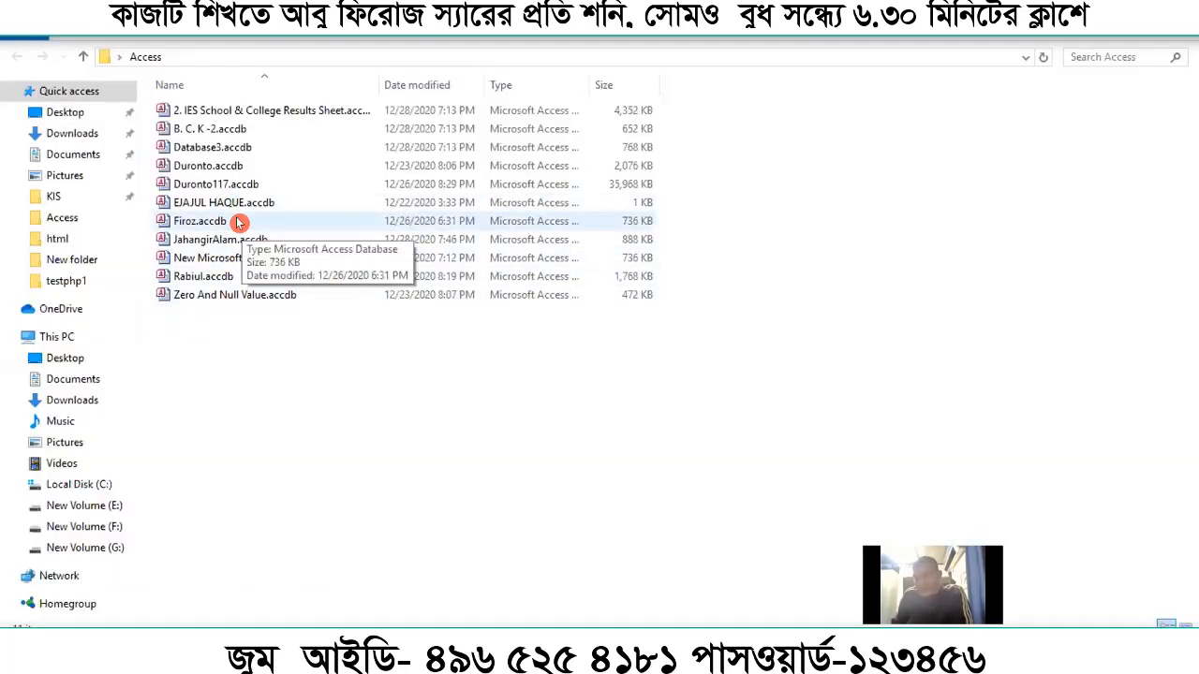
pyautogui.doubleClick(235, 238)
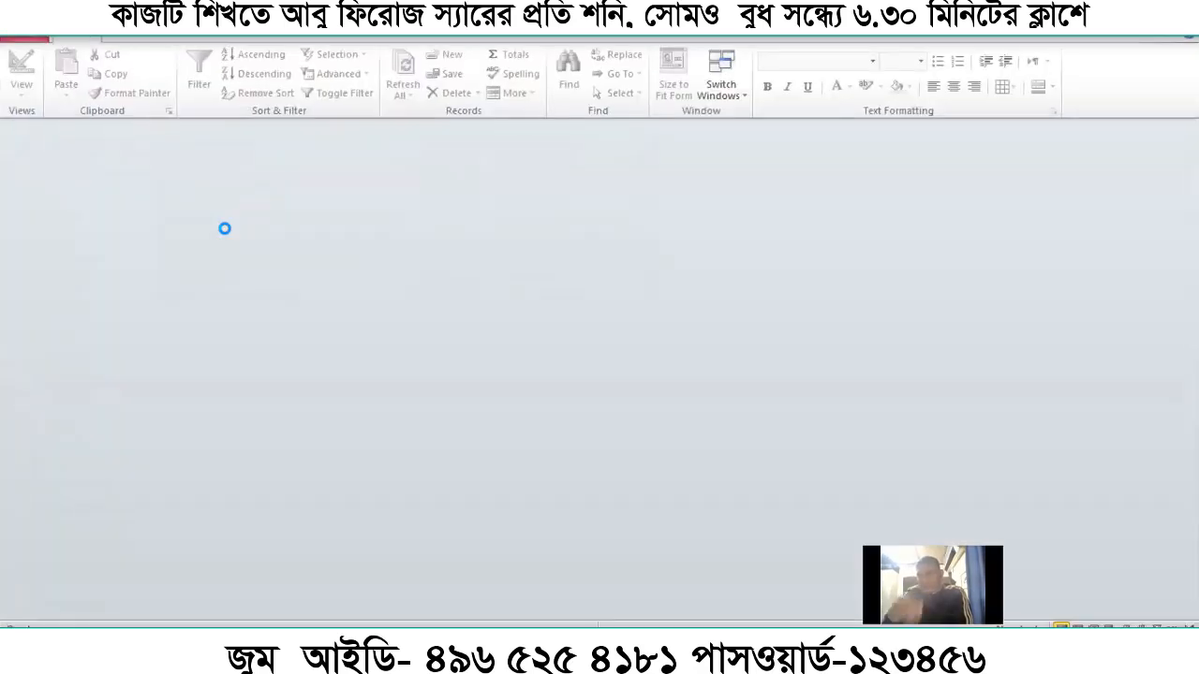
pyautogui.click(727, 162)
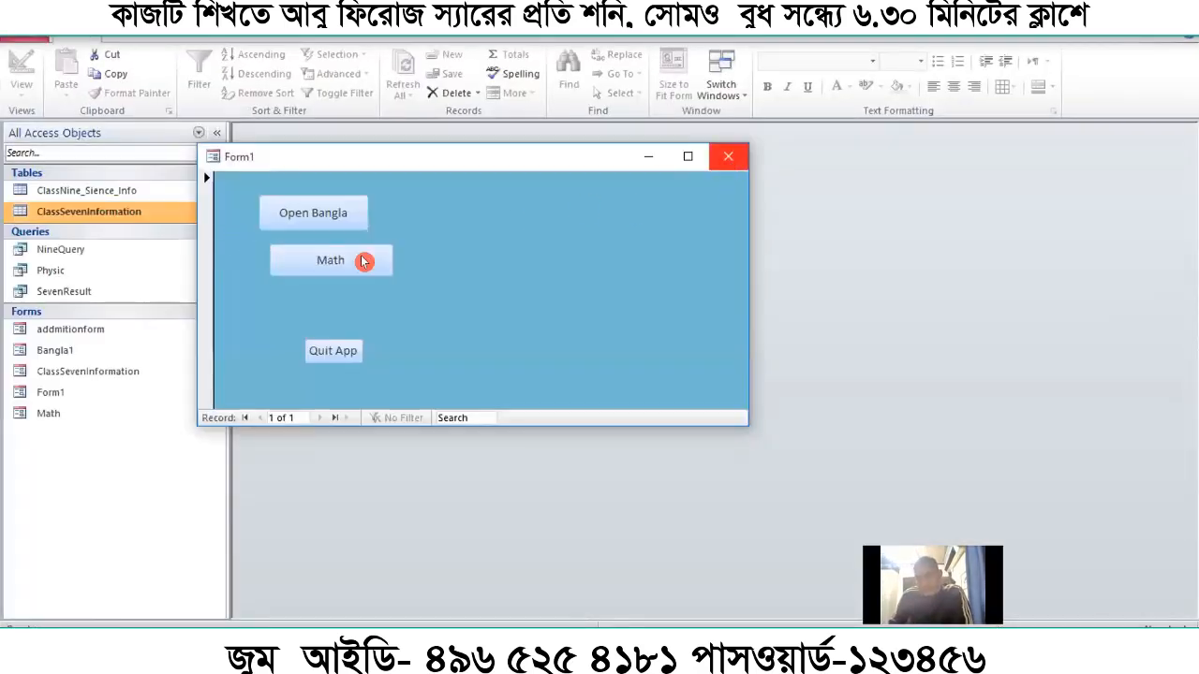
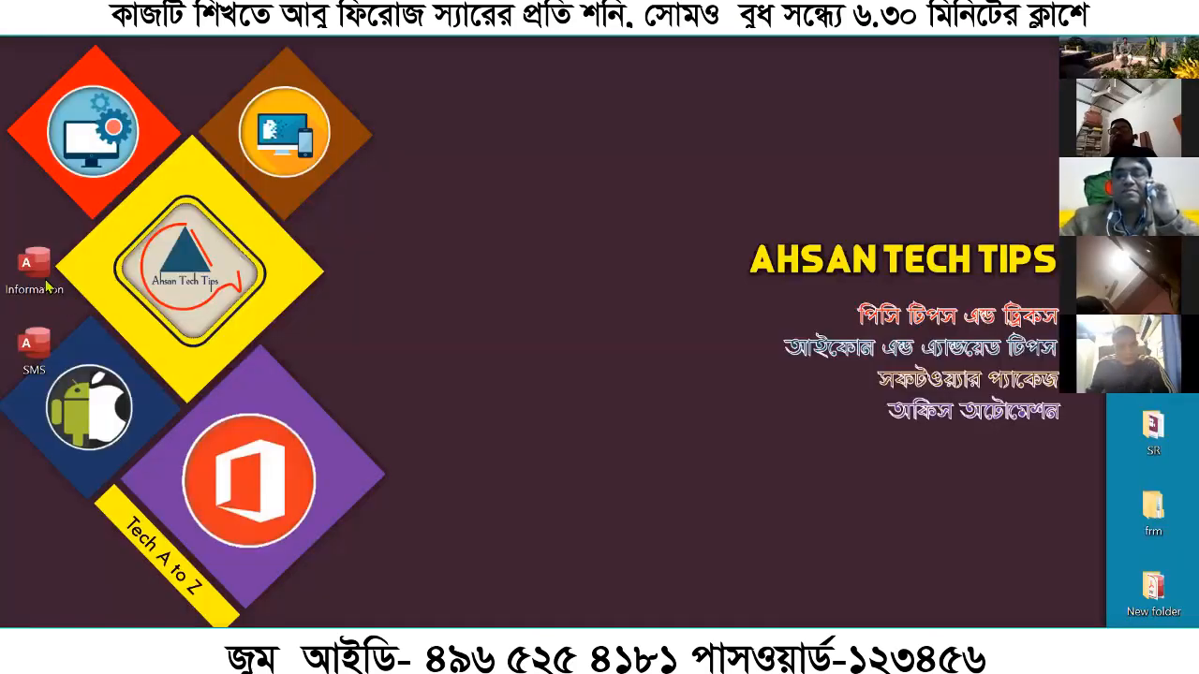
# Open the Information database from the other computer's desktop to display its student information form
pyautogui.doubleClick(35, 267)
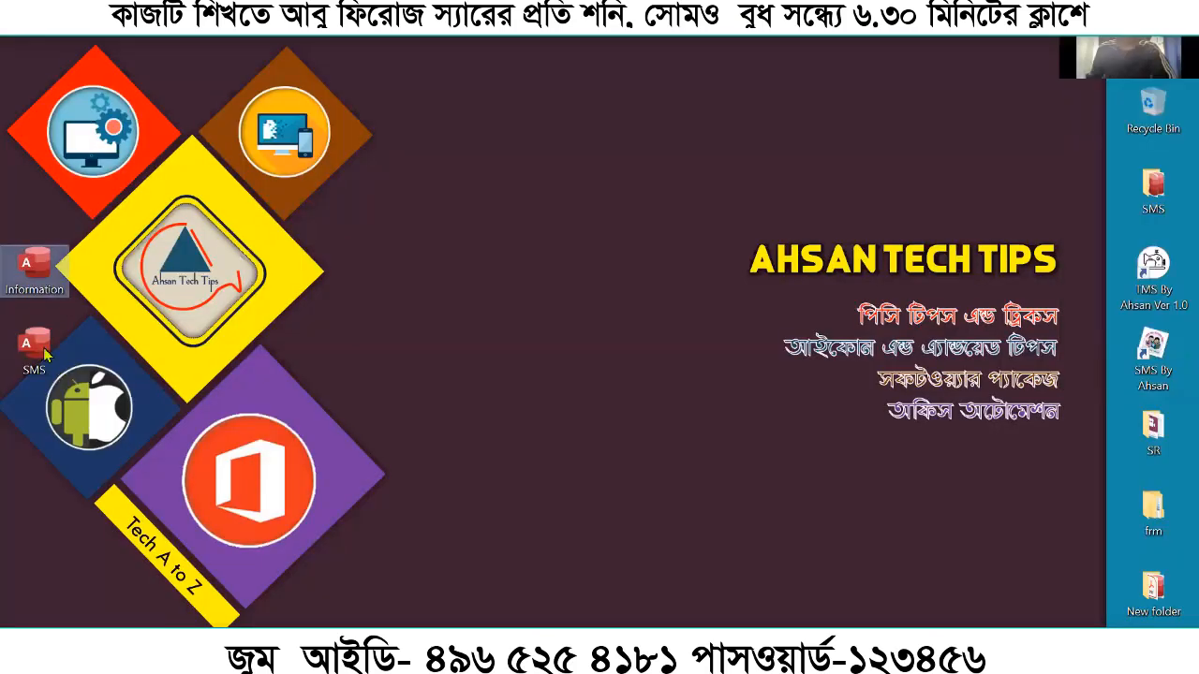
pyautogui.rightClick(45, 283)
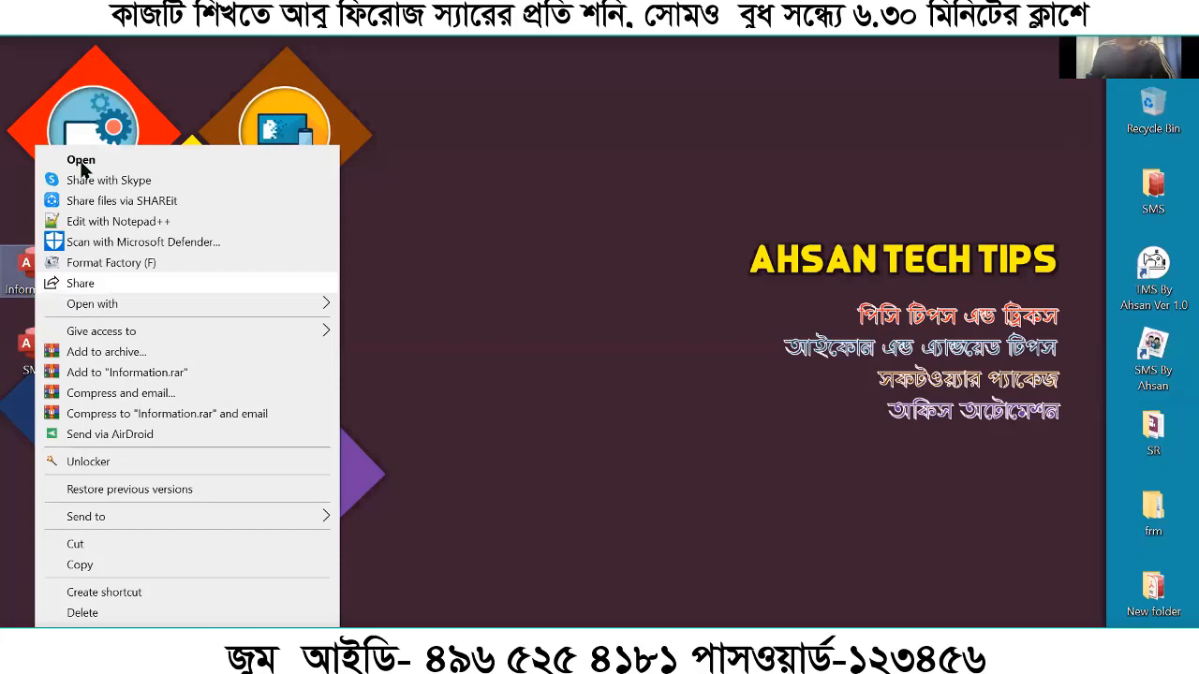
pyautogui.click(667, 351)
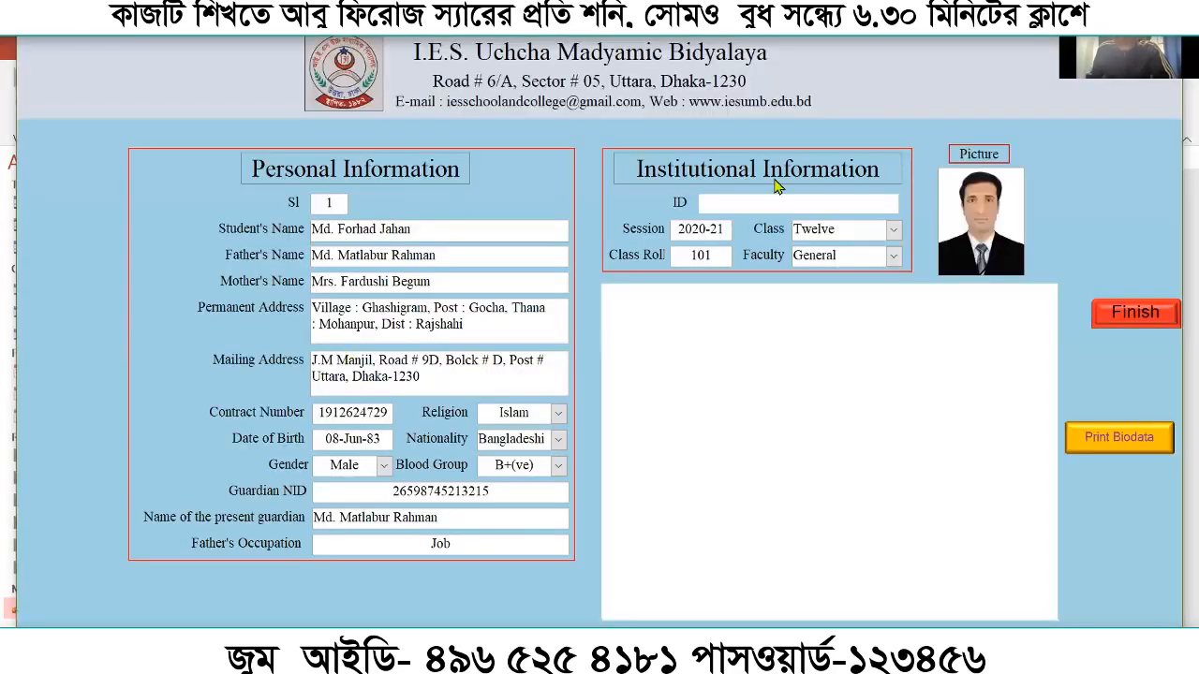
# Check the ID field in the student form, finish the form, and look over the Student Information and Admission Sectors tables
pyautogui.doubleClick(798, 203)
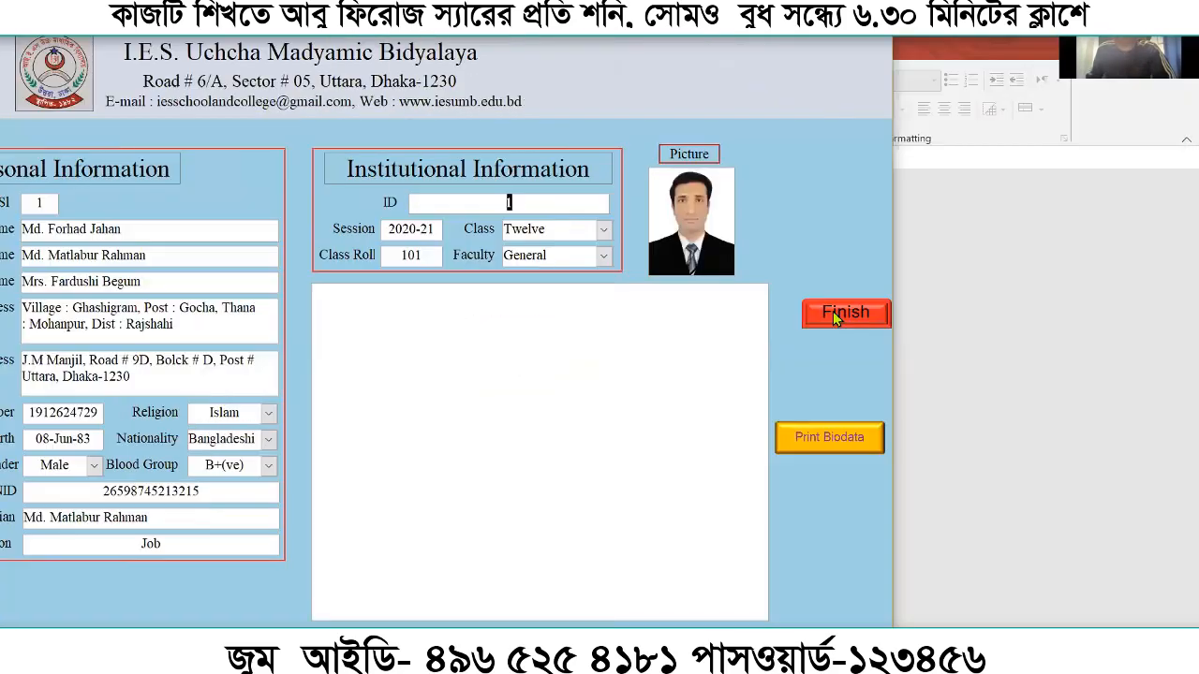
pyautogui.click(833, 312)
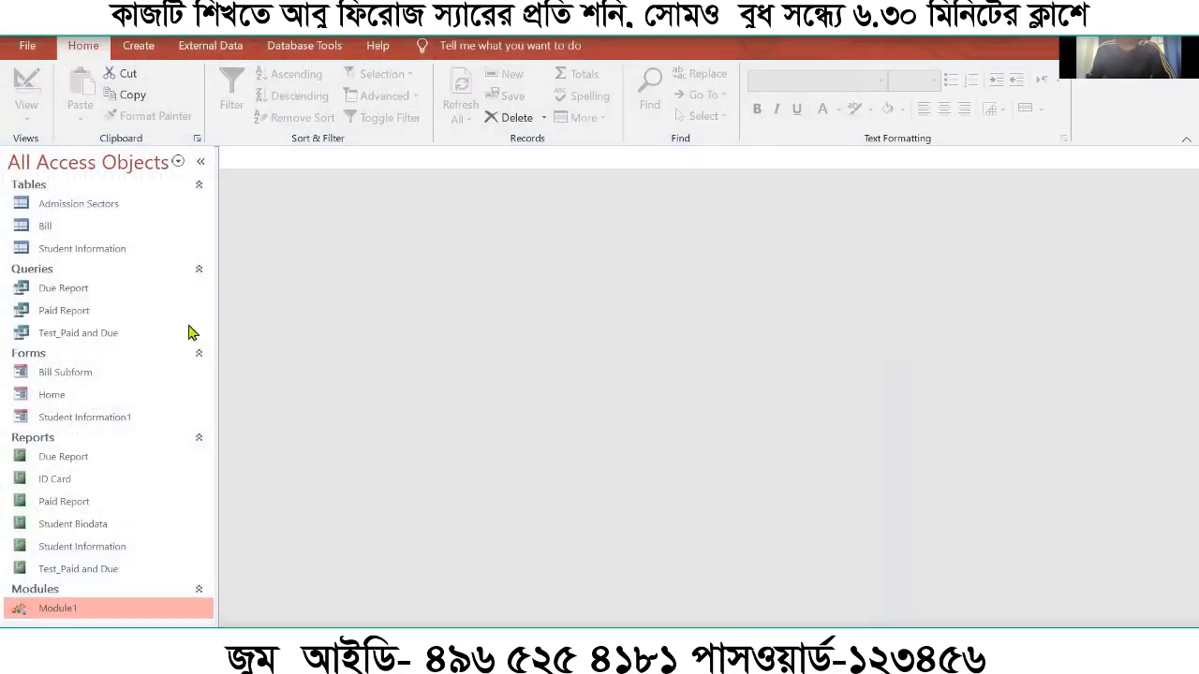
pyautogui.click(93, 251)
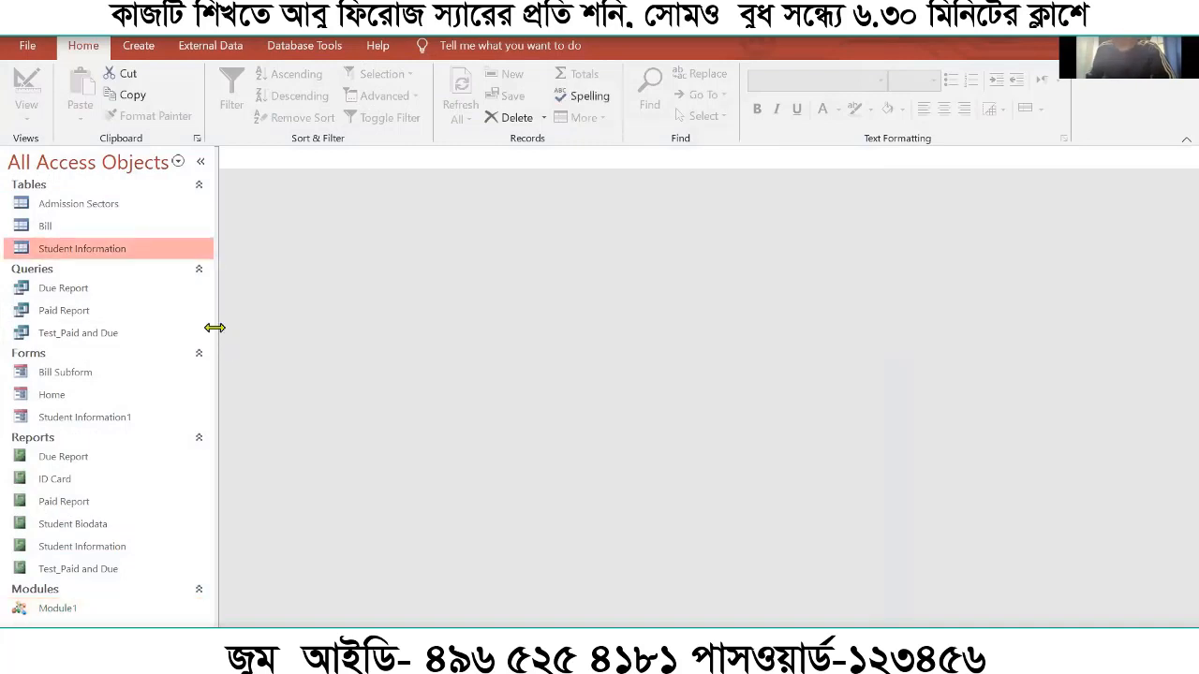
pyautogui.click(105, 212)
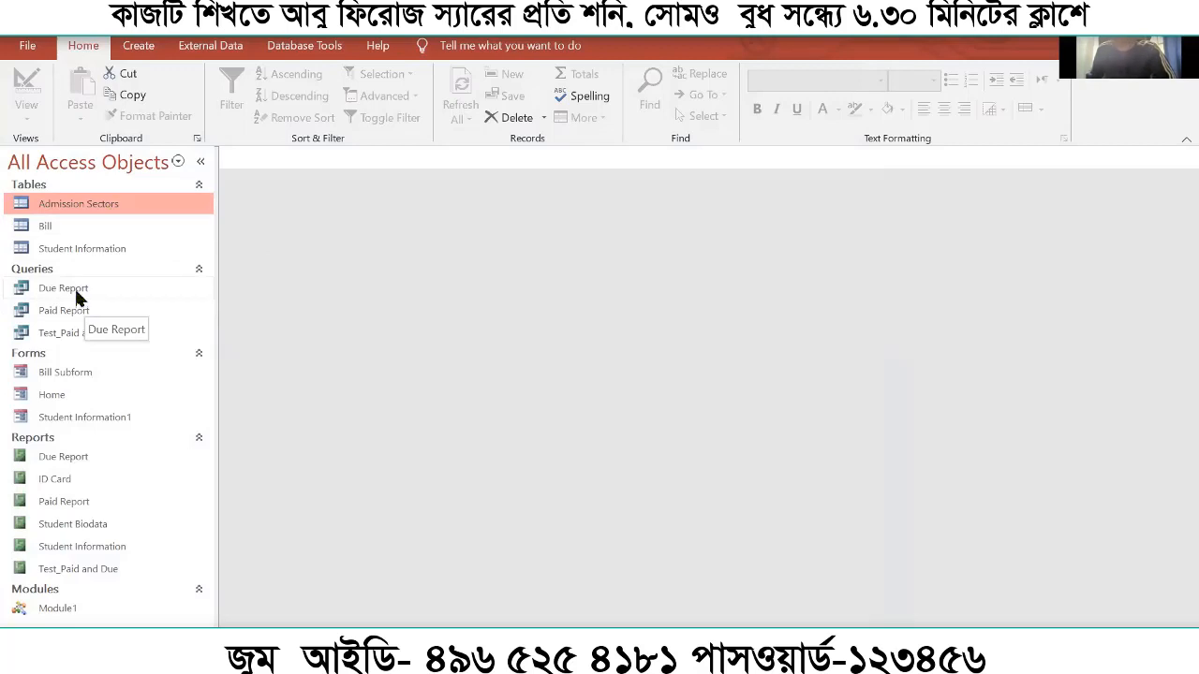
# Examine the available form creation options, including the navigation form layouts and the additional form types such as Datasheet and Split Form
pyautogui.click(136, 47)
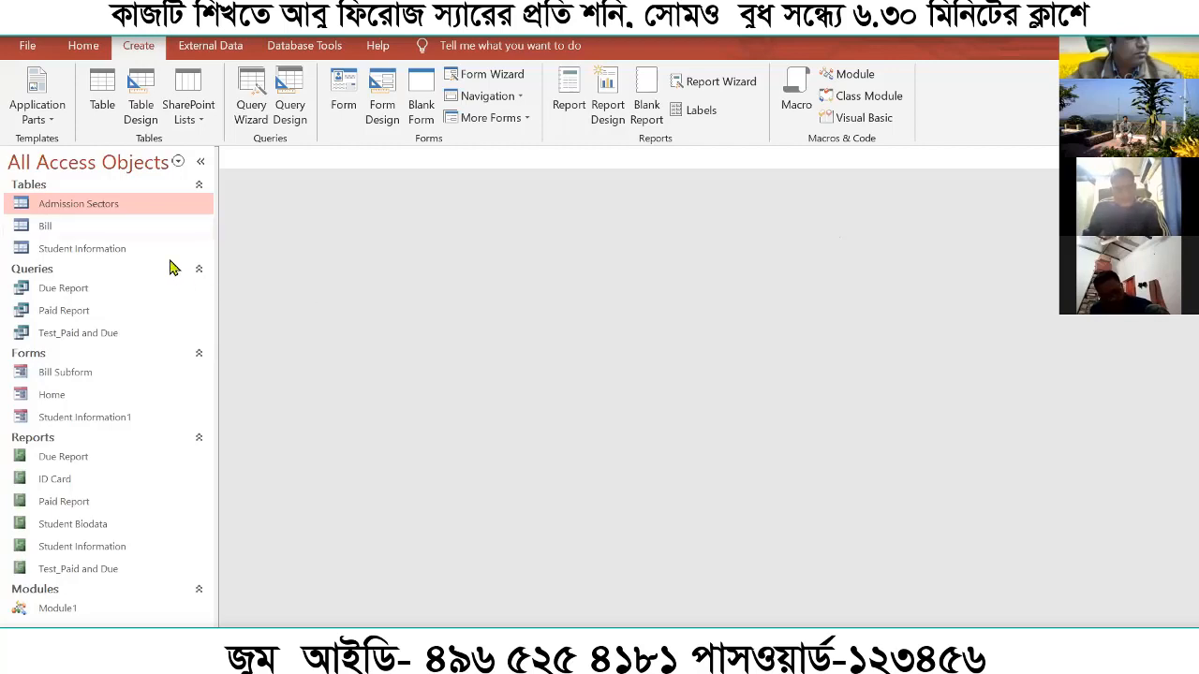
pyautogui.click(91, 216)
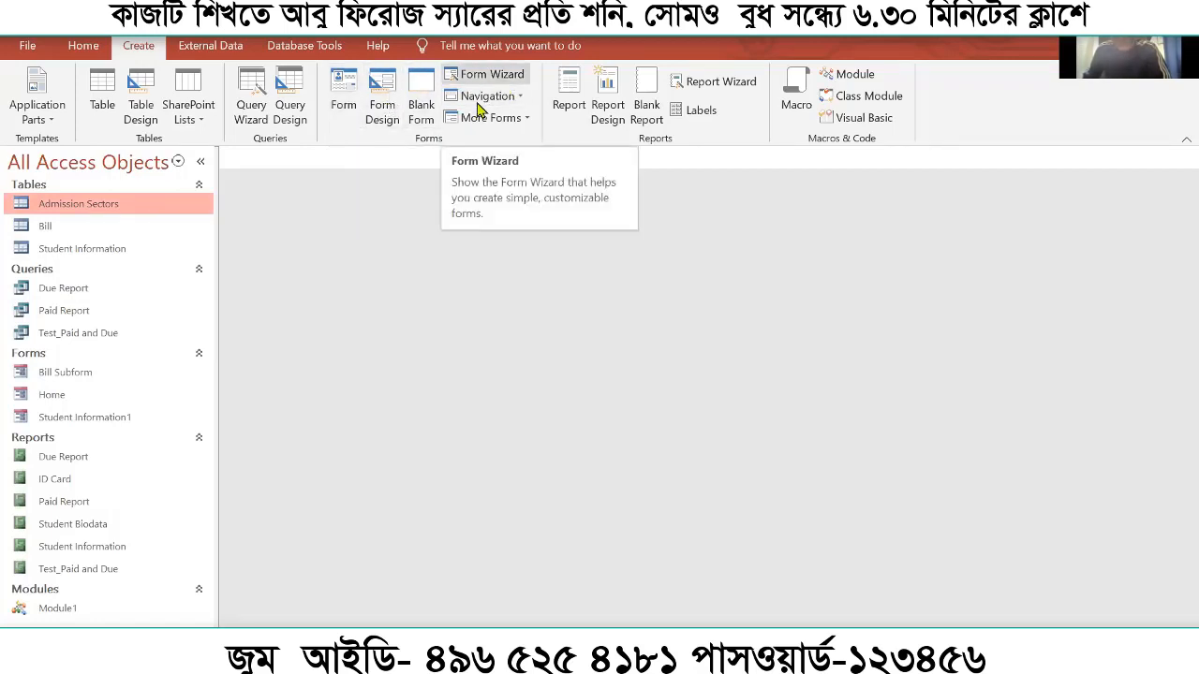
pyautogui.click(386, 113)
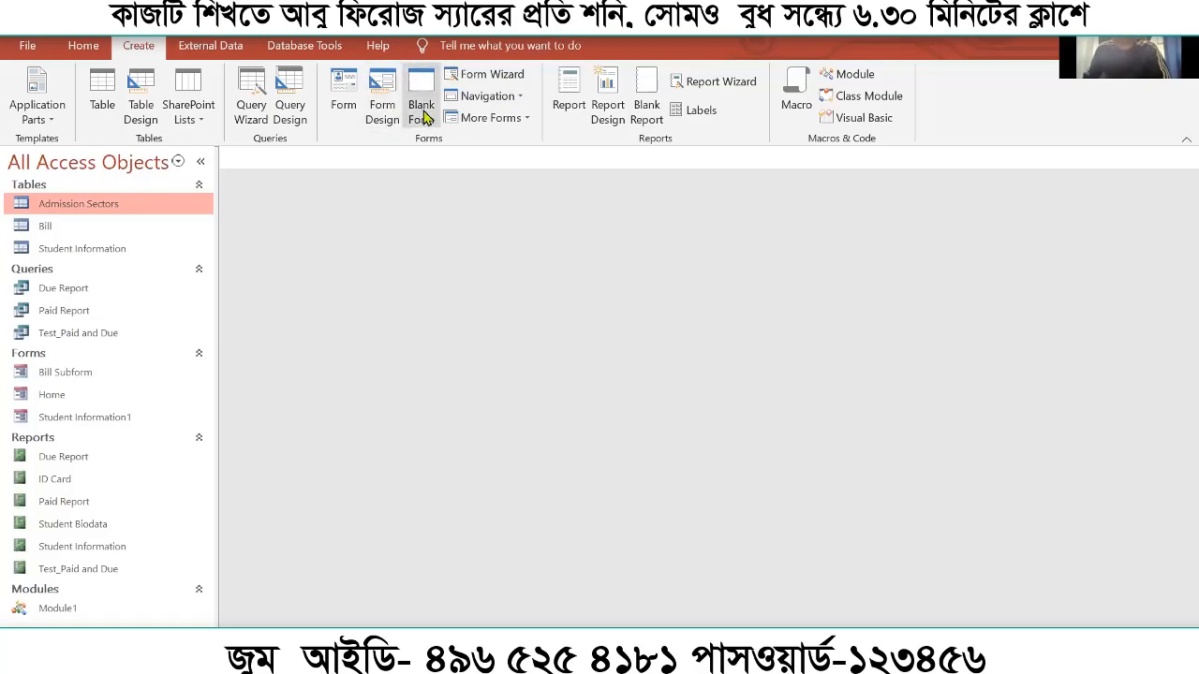
pyautogui.click(522, 99)
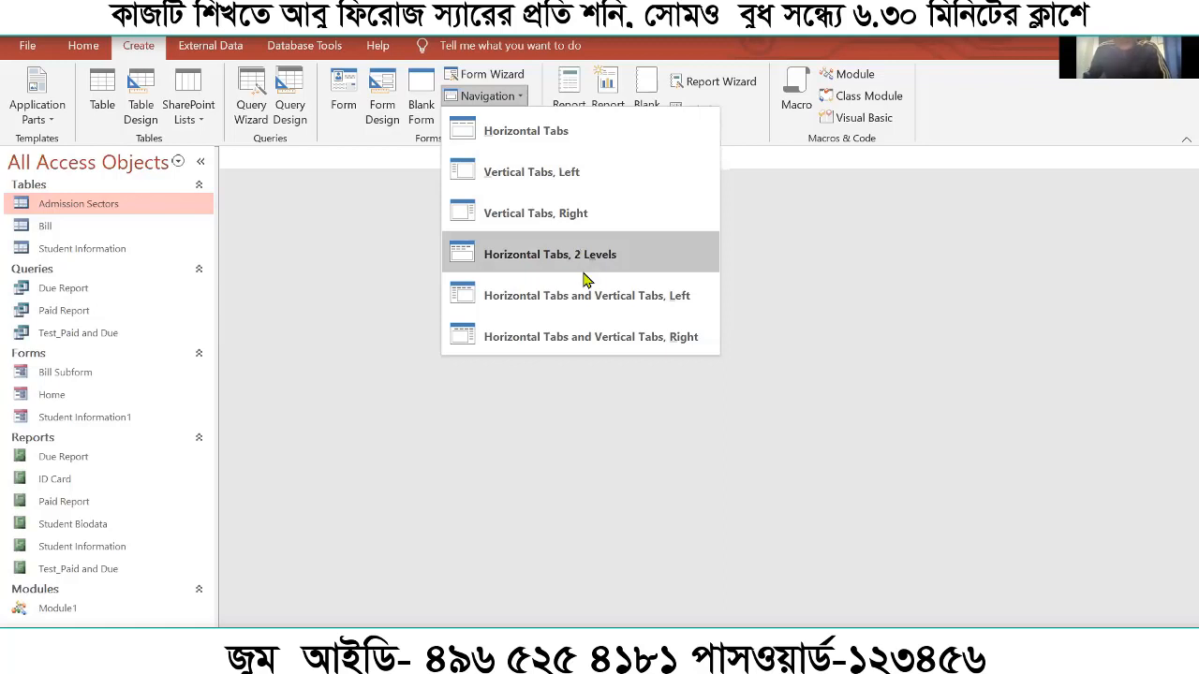
pyautogui.click(368, 195)
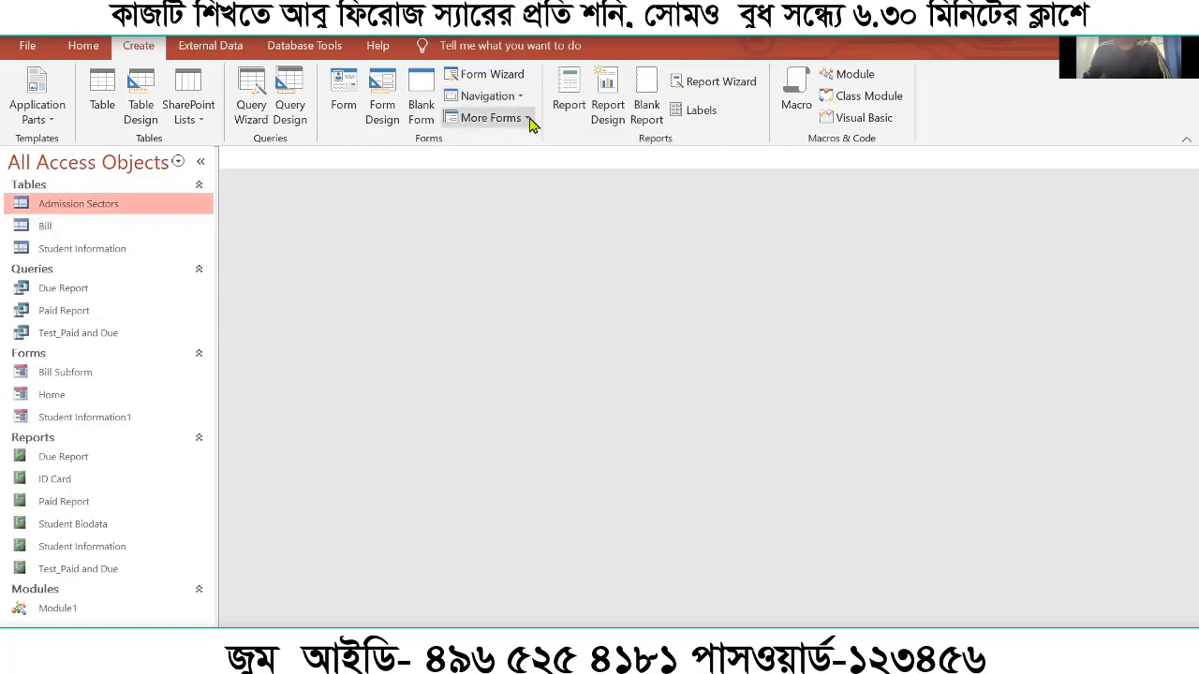
pyautogui.click(527, 119)
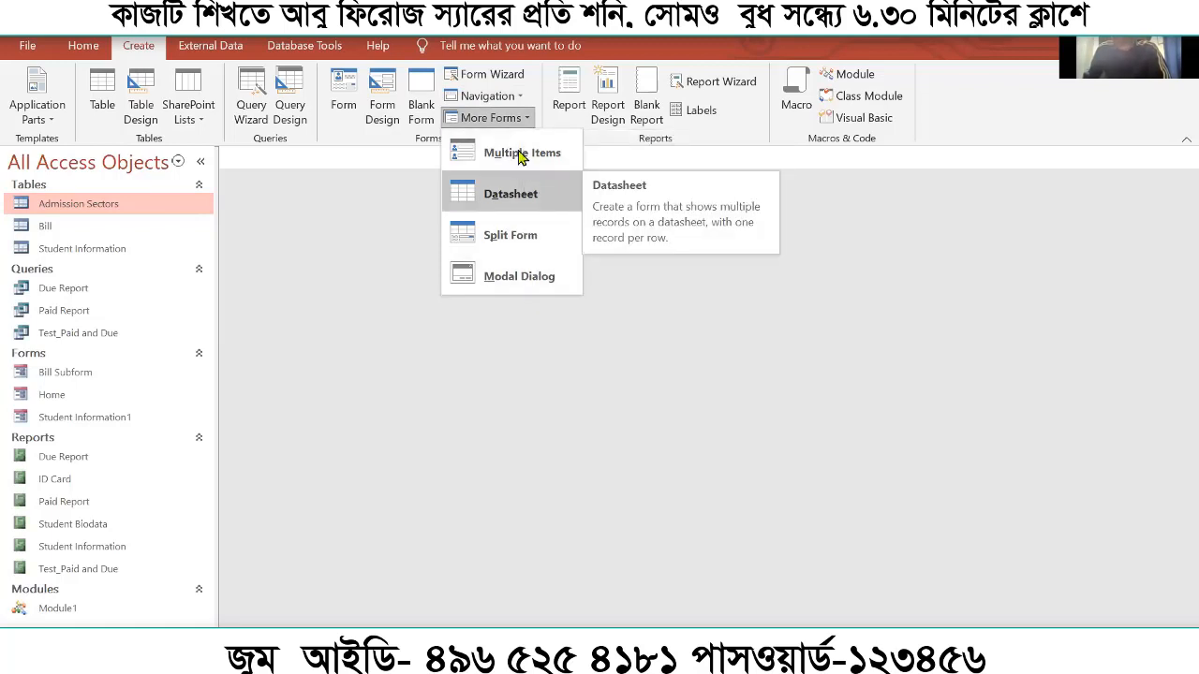
pyautogui.click(357, 221)
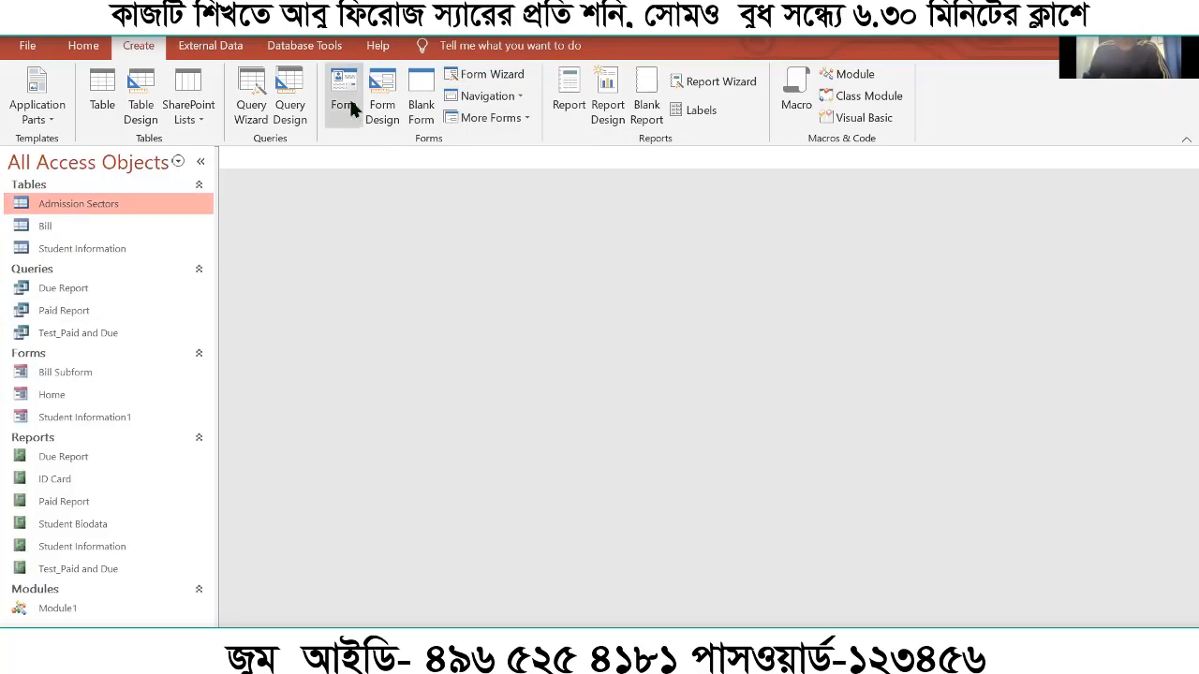
pyautogui.click(71, 327)
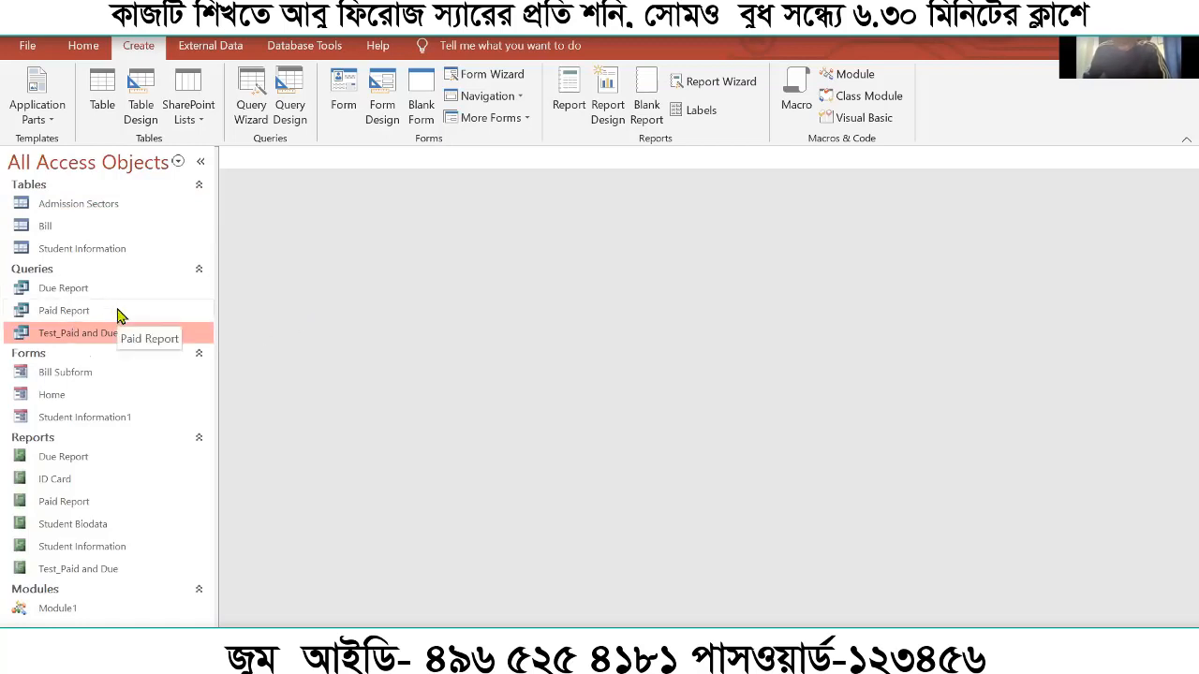
# Select the Admission Sectors table and create a new blank form in Design view
pyautogui.click(91, 208)
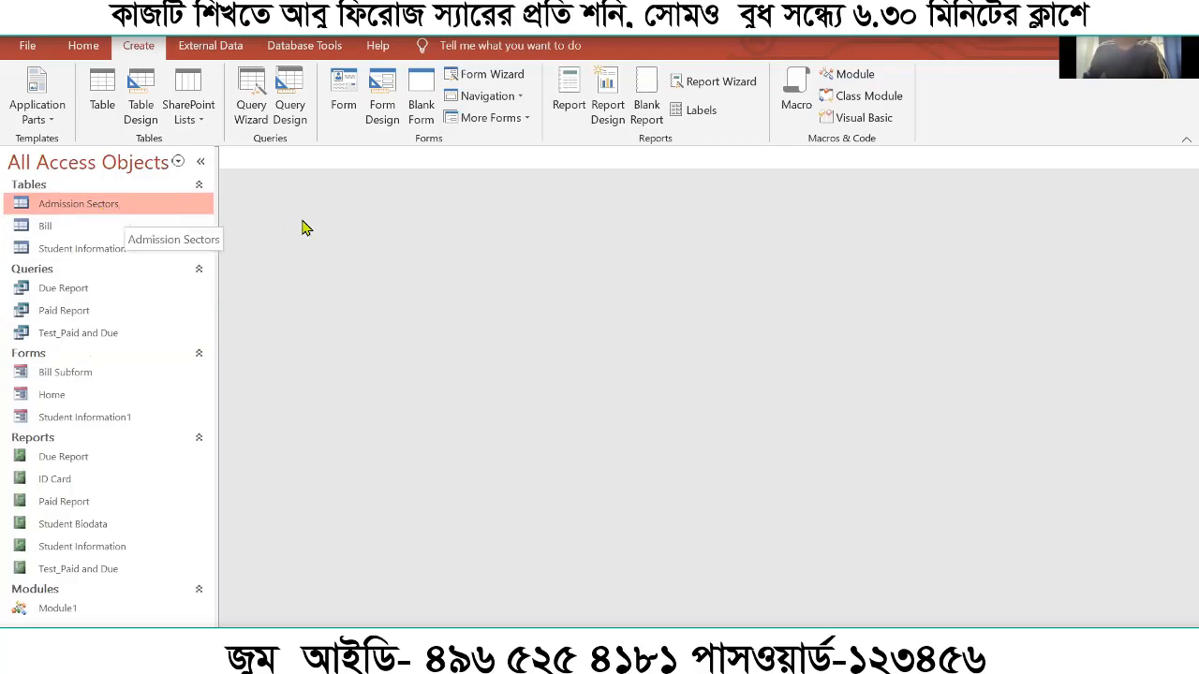
pyautogui.click(383, 101)
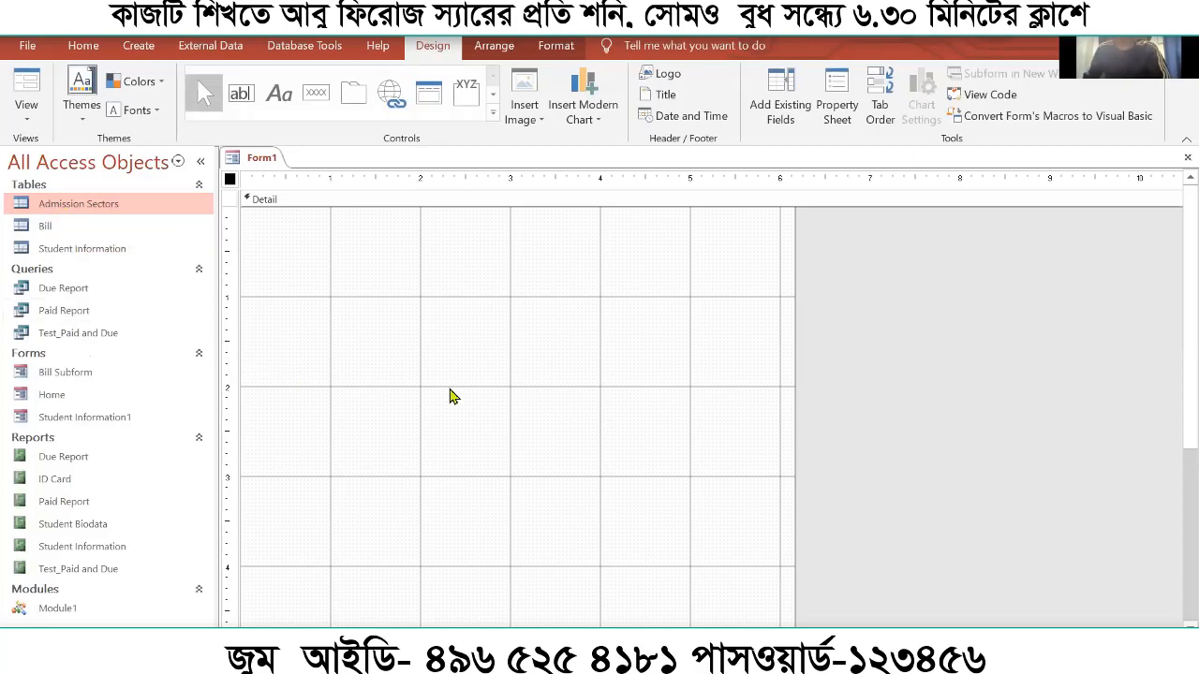
pyautogui.click(139, 46)
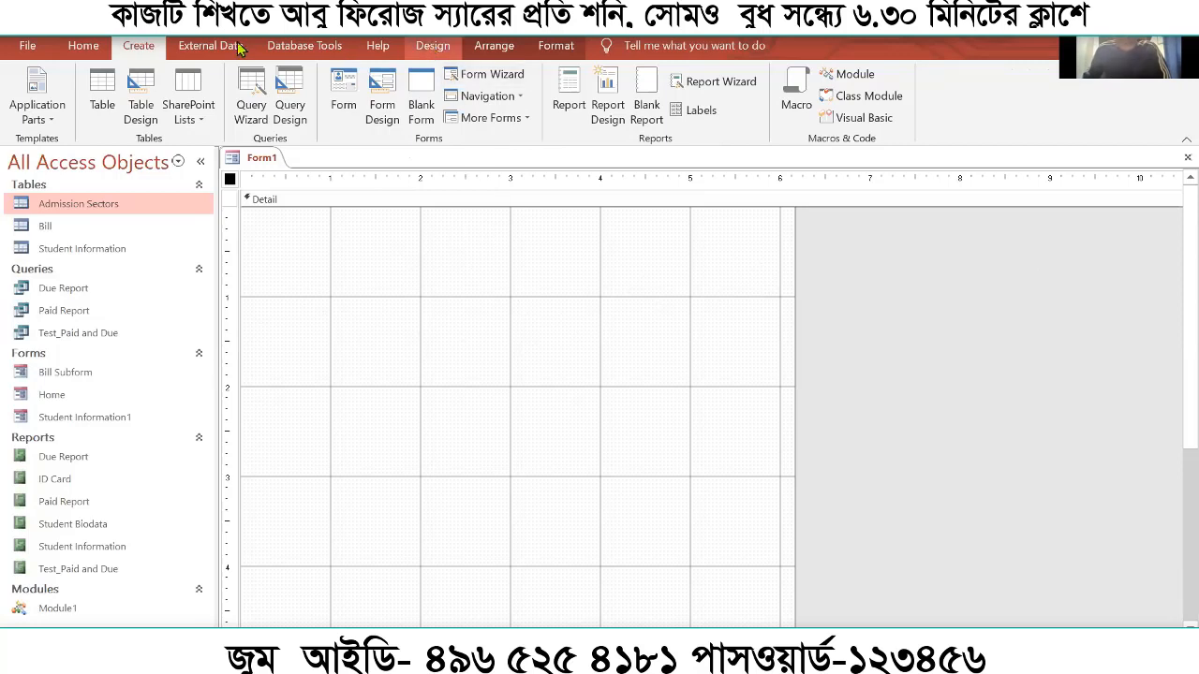
pyautogui.click(434, 47)
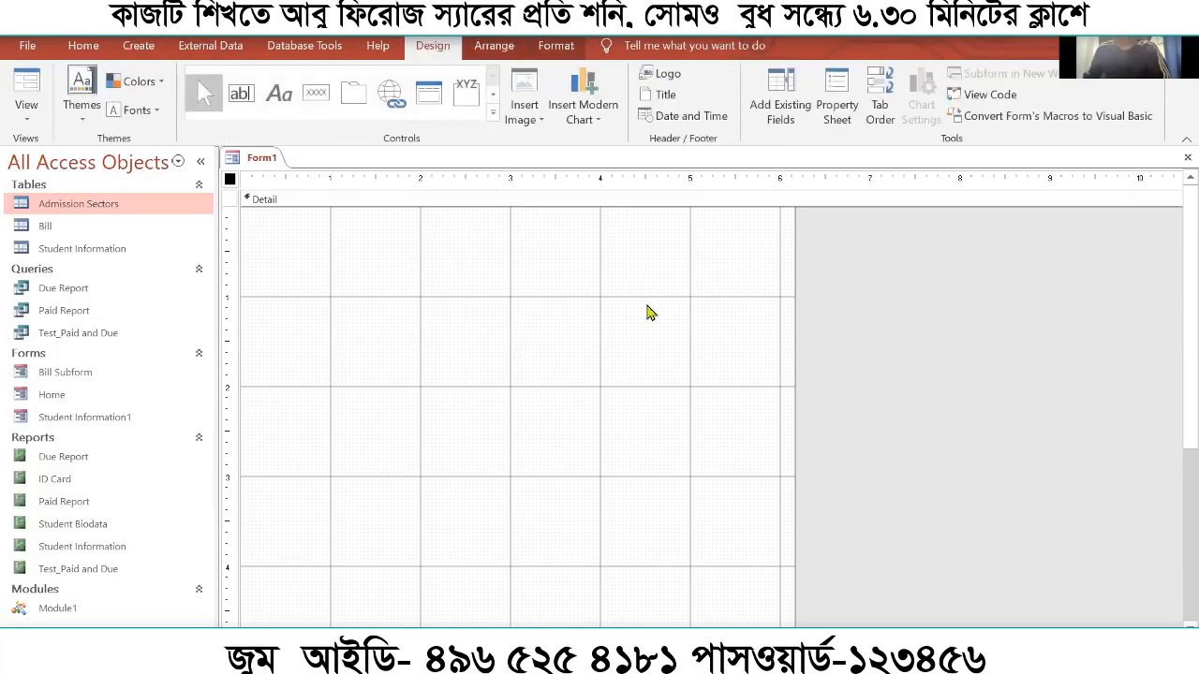
# Show the property sheet for the new form and select the whole form instead of its Detail section
pyautogui.rightClick(456, 254)
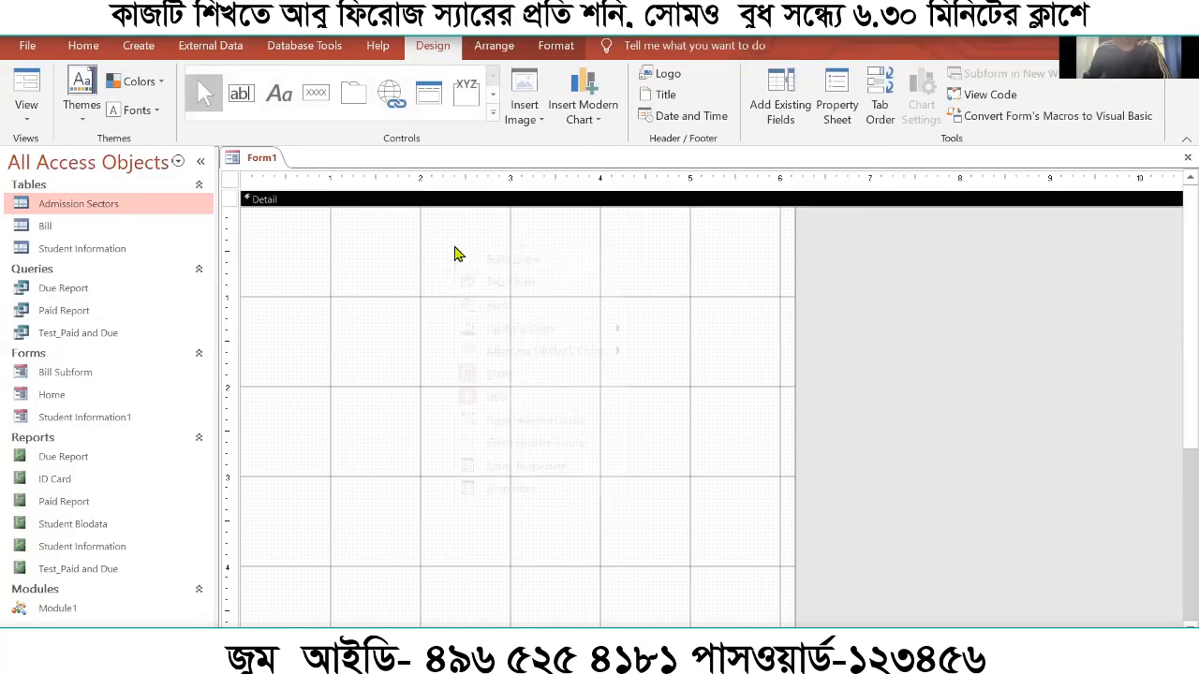
pyautogui.rightClick(456, 254)
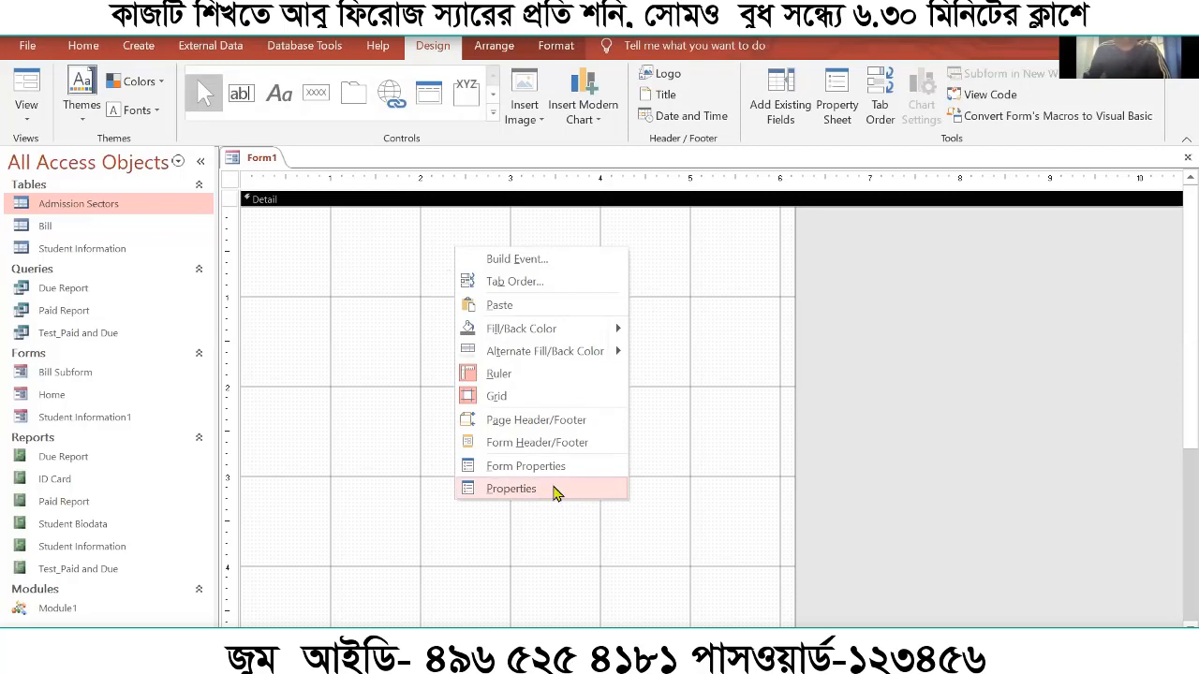
pyautogui.click(554, 494)
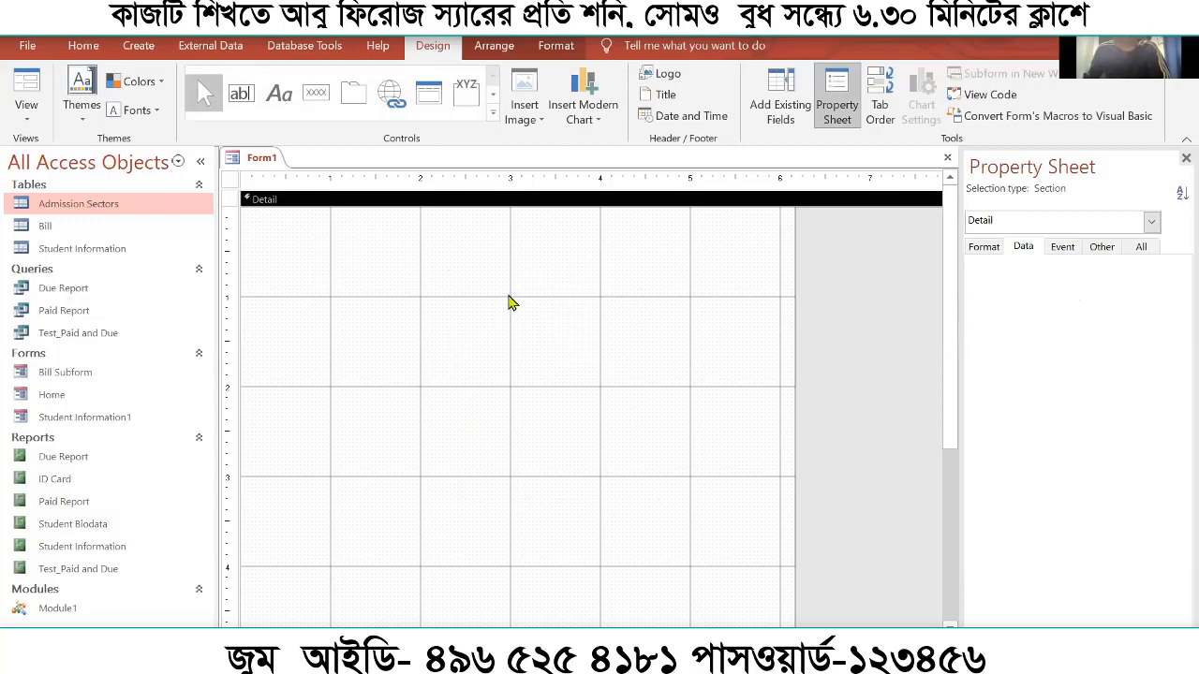
pyautogui.click(231, 180)
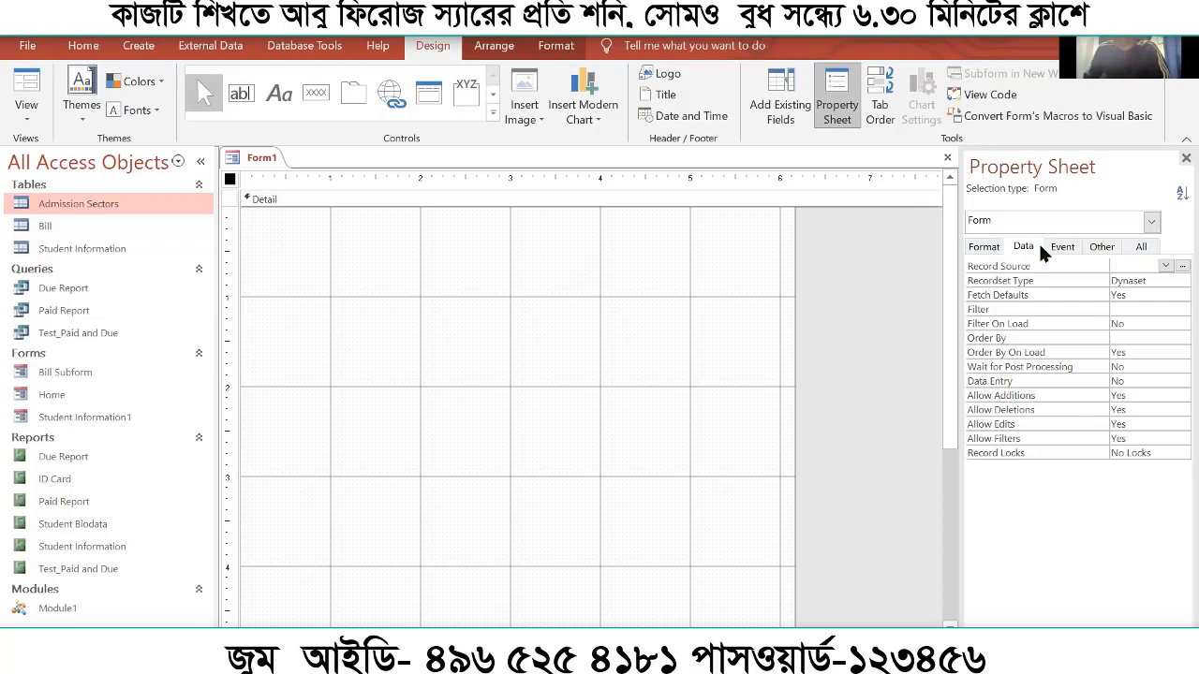
# Compare the data properties of the Detail section with those of the whole form, finishing with the form selected
pyautogui.click(1152, 225)
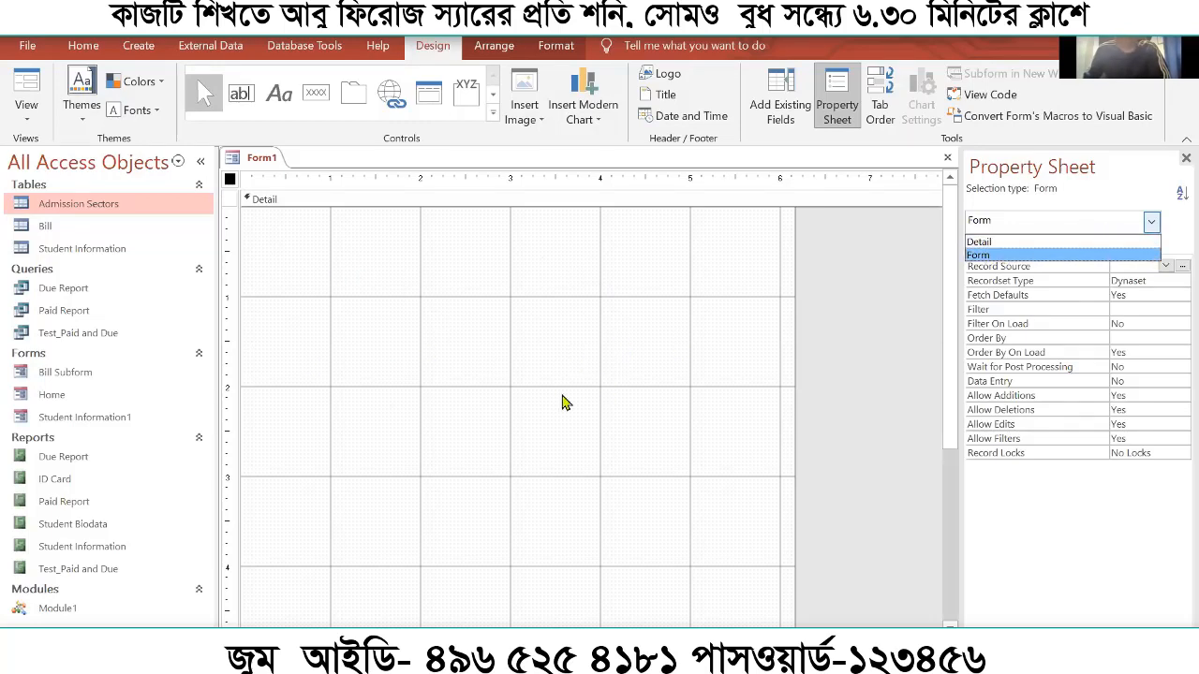
pyautogui.click(453, 316)
pyautogui.click(496, 324)
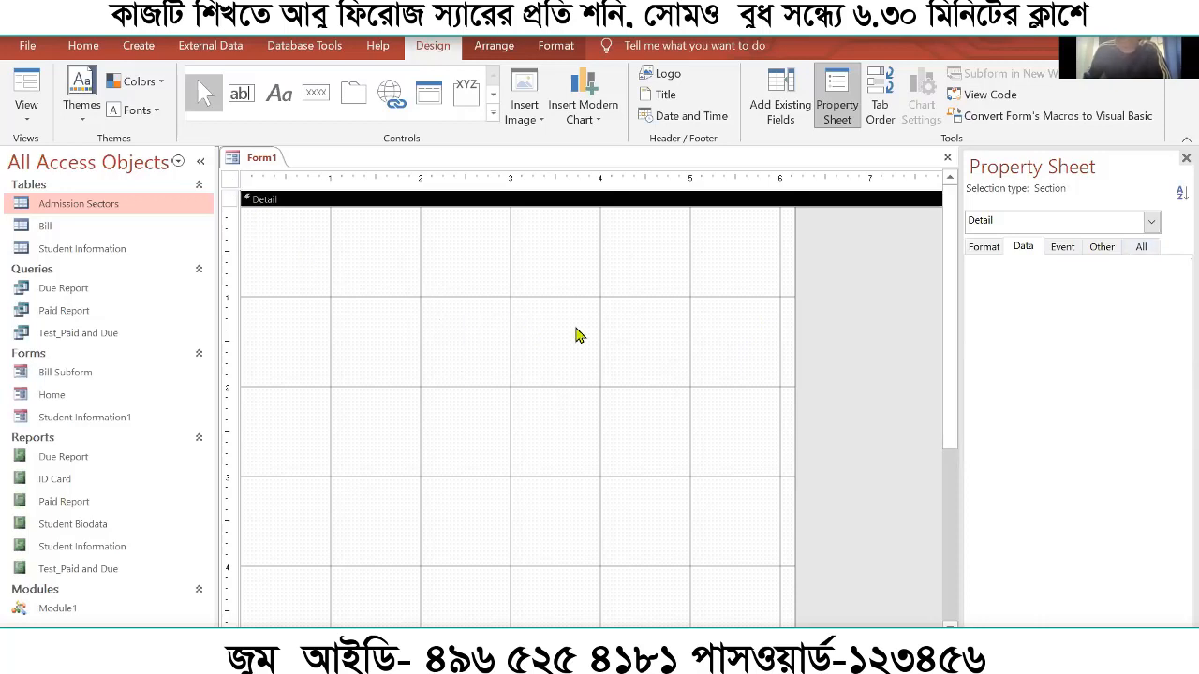
pyautogui.click(230, 180)
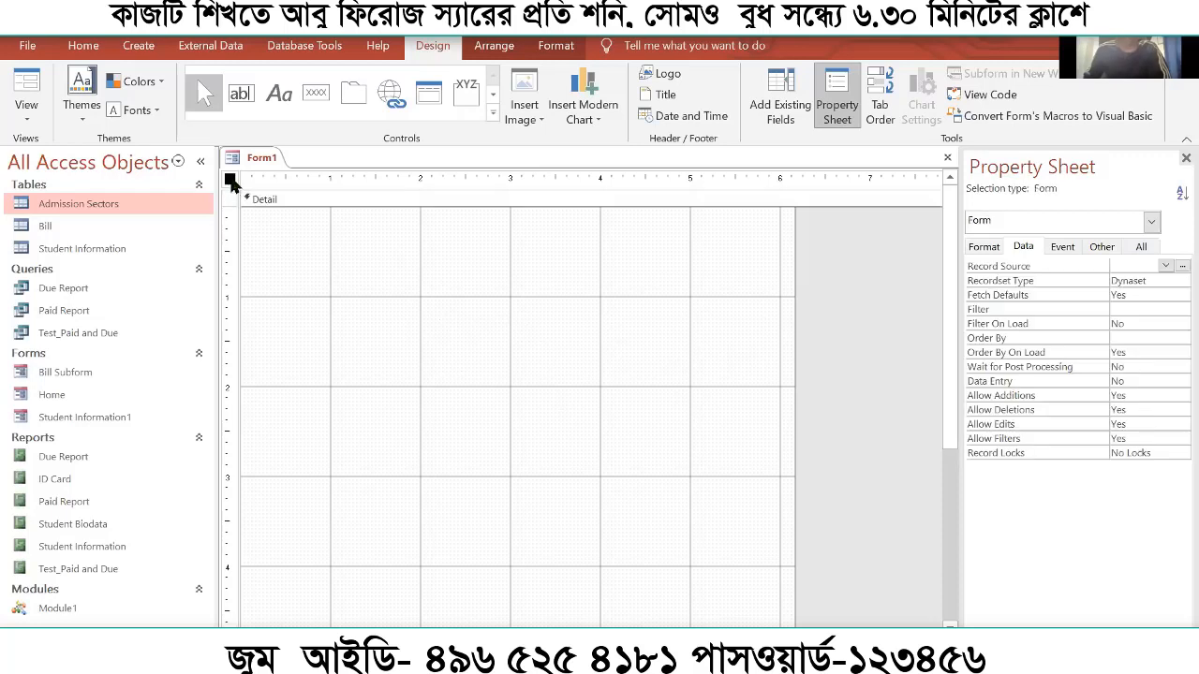
pyautogui.click(281, 241)
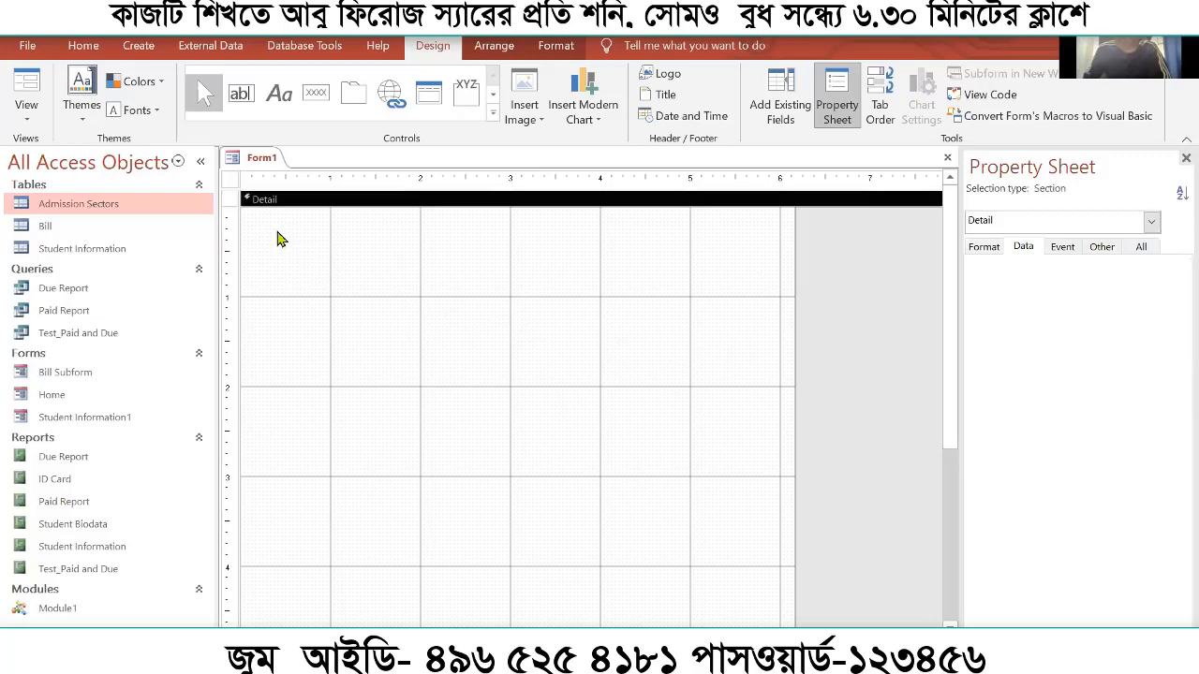
pyautogui.click(1151, 221)
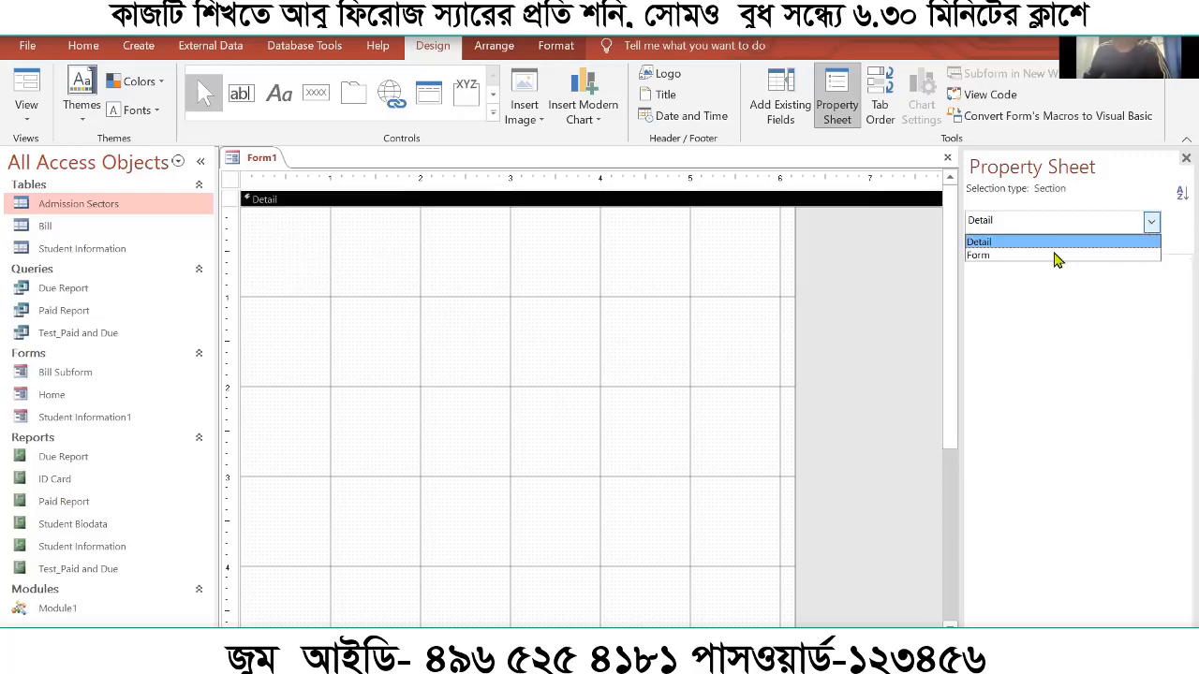
pyautogui.click(1030, 256)
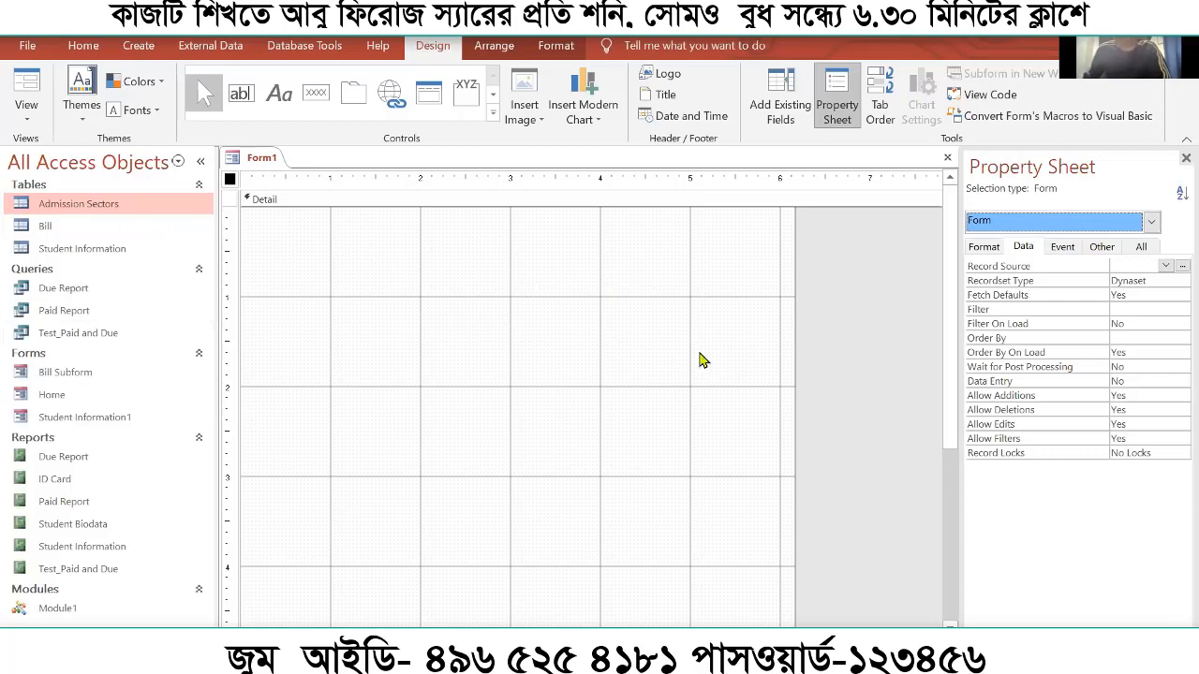
# Look through the form's format, data, event, other and complete property lists, and return to the data properties
pyautogui.click(995, 250)
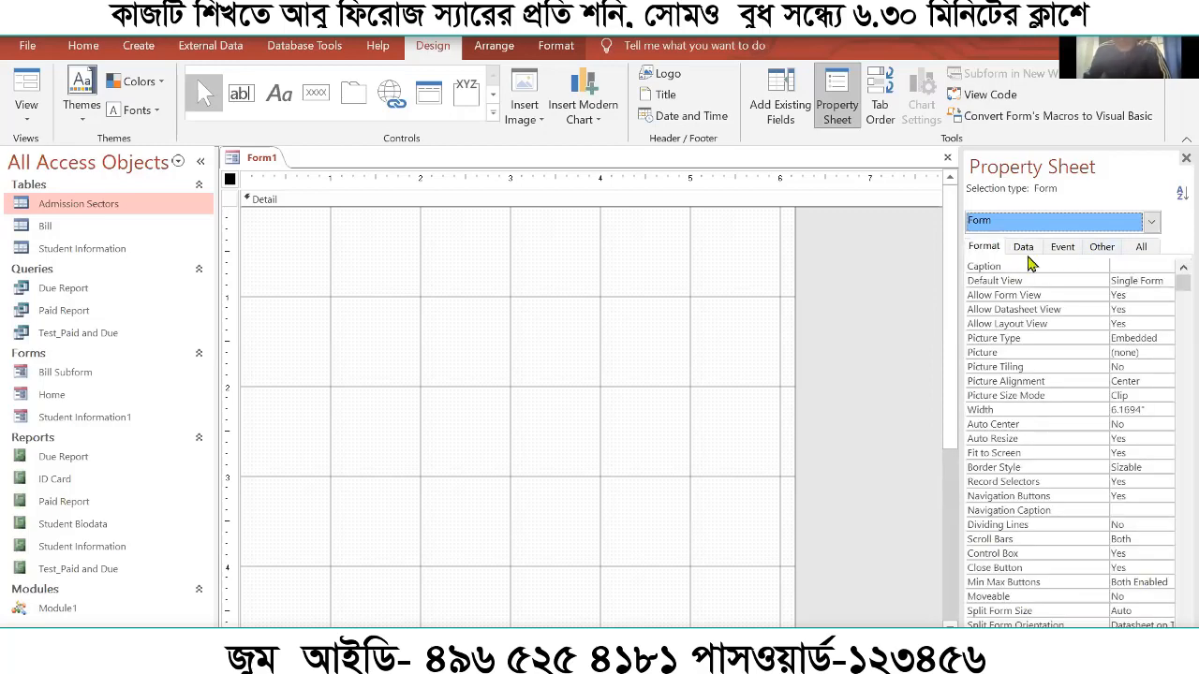
pyautogui.click(1026, 248)
pyautogui.click(1066, 251)
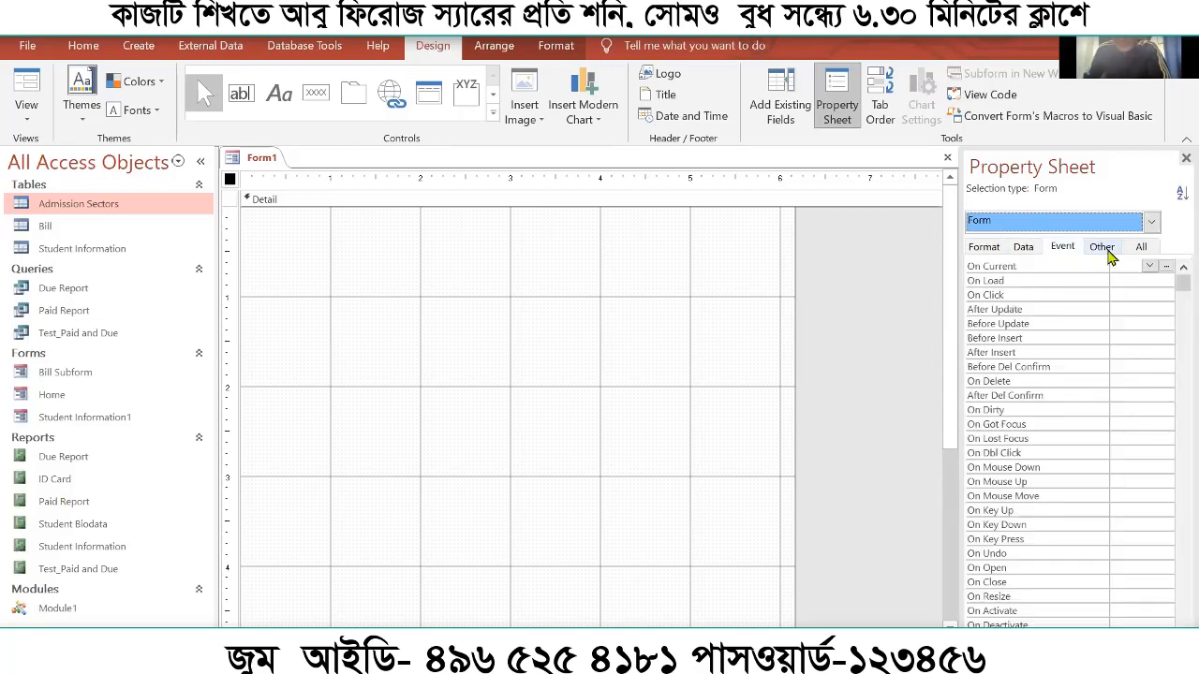
pyautogui.click(1107, 253)
pyautogui.click(1143, 251)
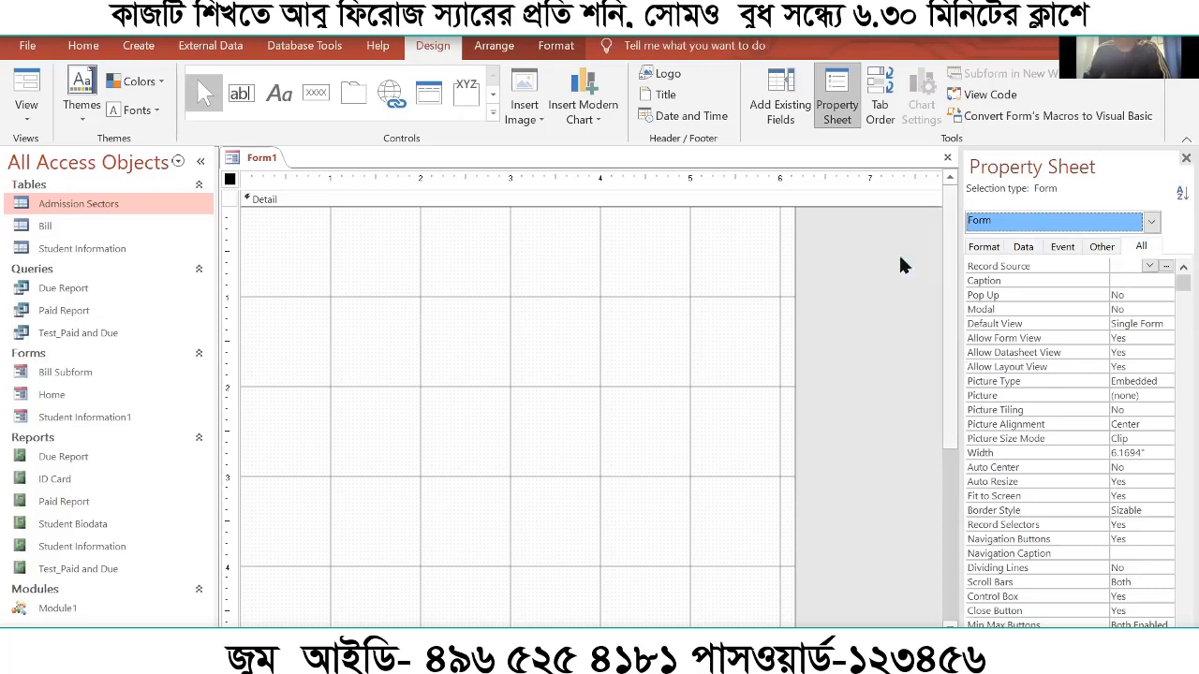
pyautogui.click(1028, 251)
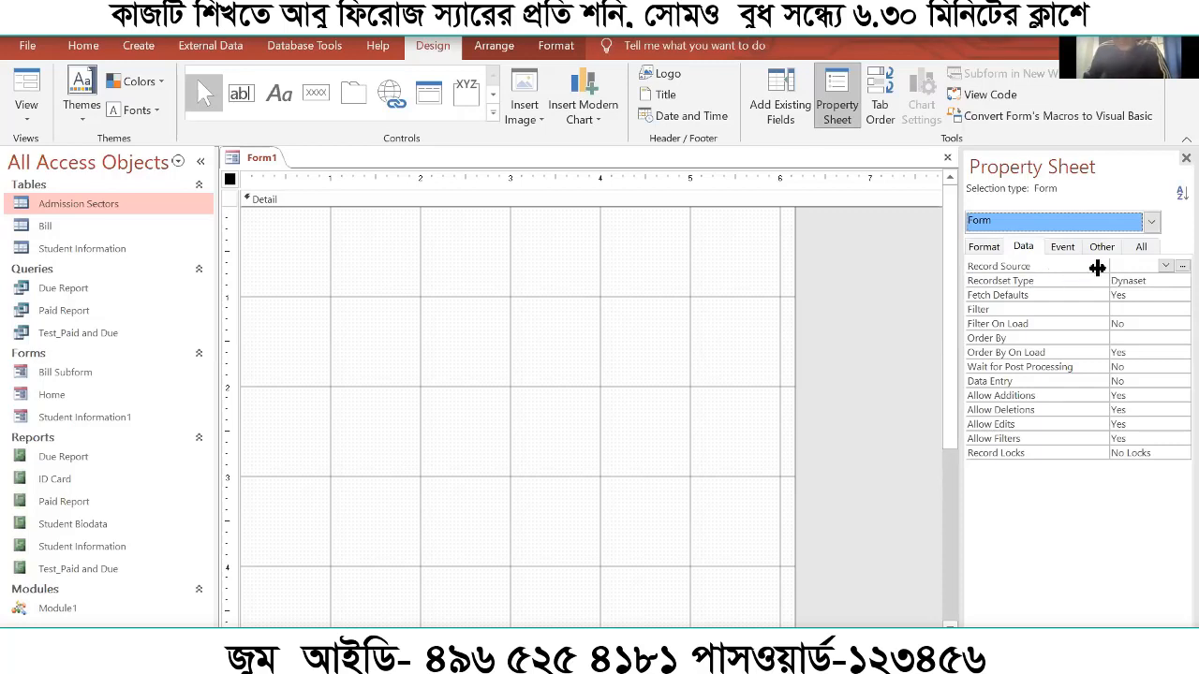
# Widen the property sheet and set the form's record source to the Admission Sectors table
pyautogui.click(1165, 266)
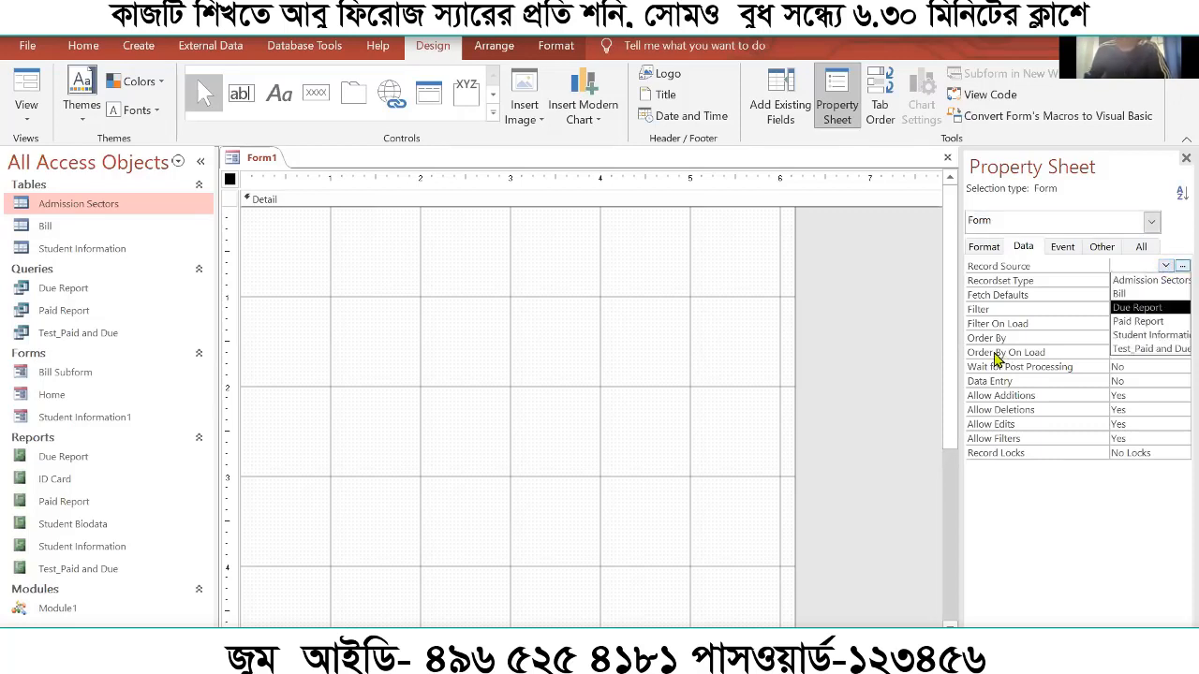
pyautogui.click(960, 337)
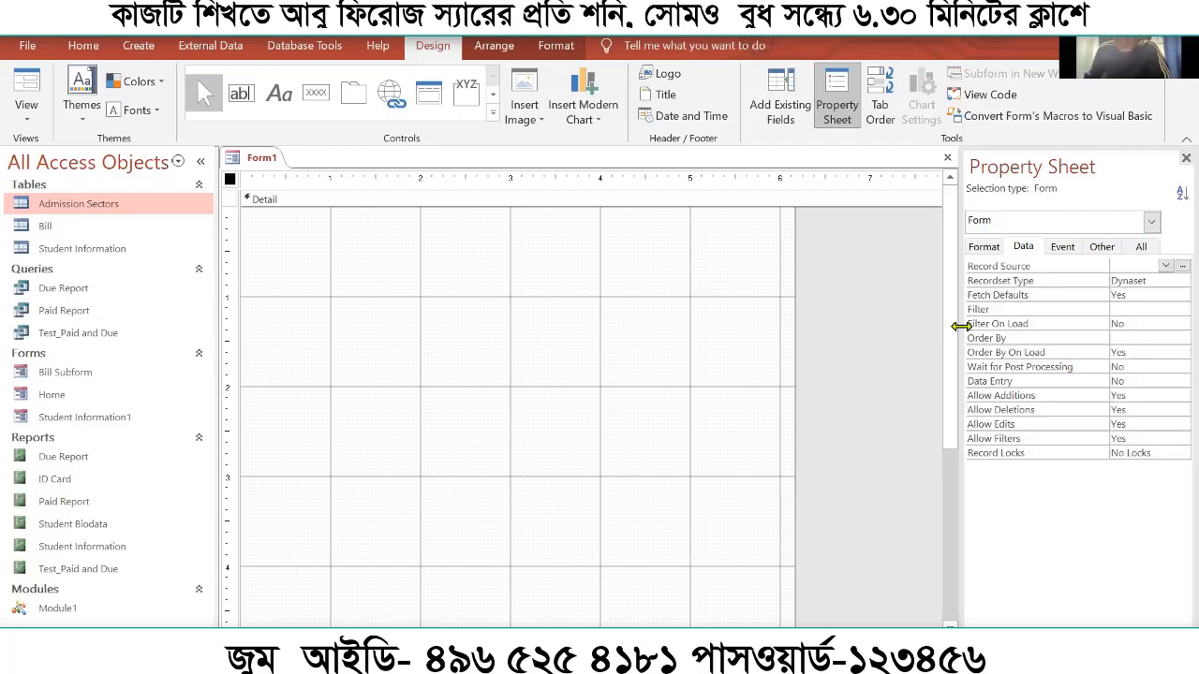
pyautogui.moveTo(962, 327); pyautogui.dragTo(814, 327)
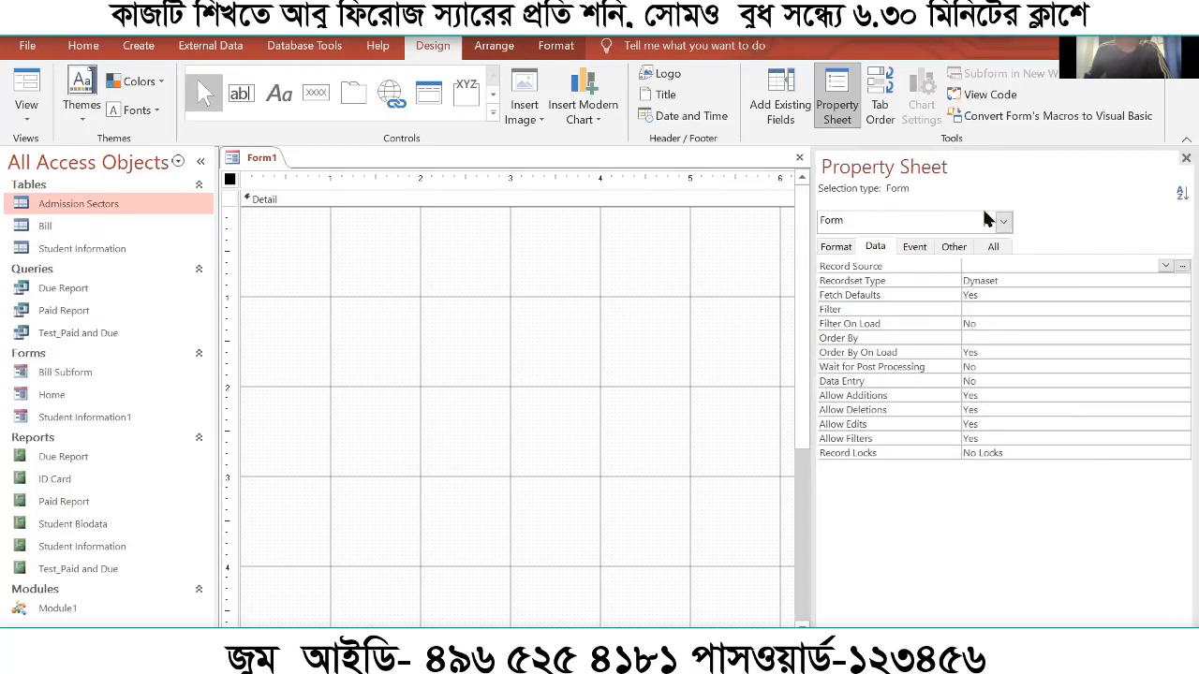
pyautogui.click(1167, 267)
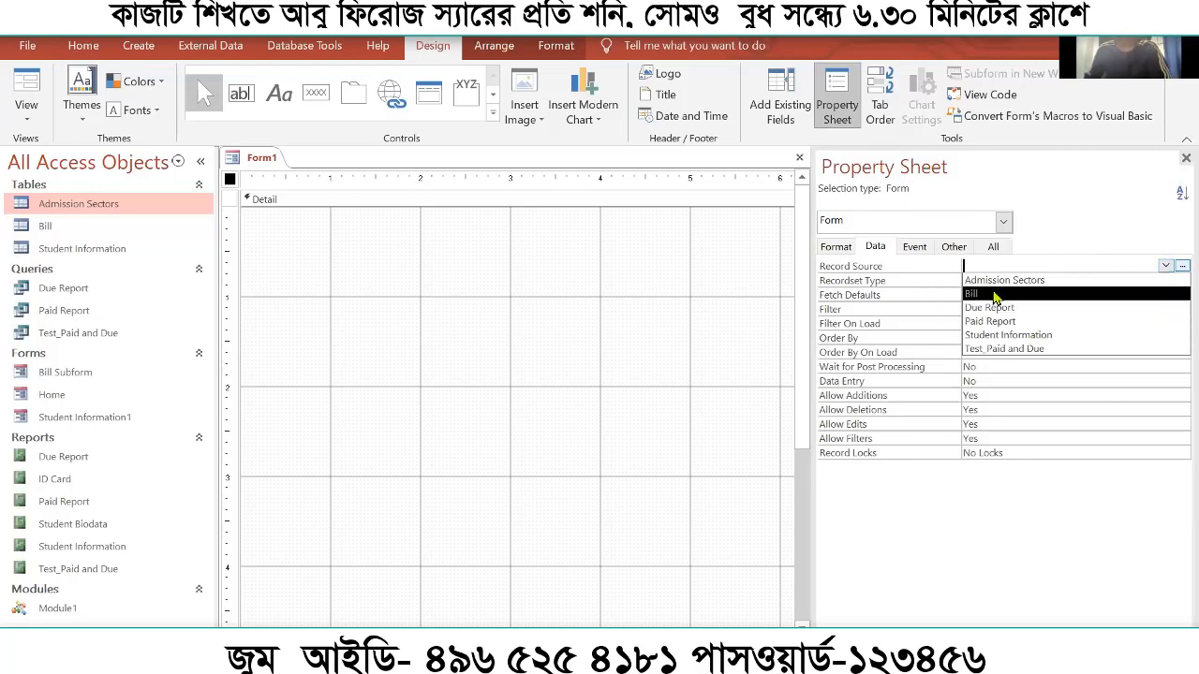
pyautogui.click(1047, 281)
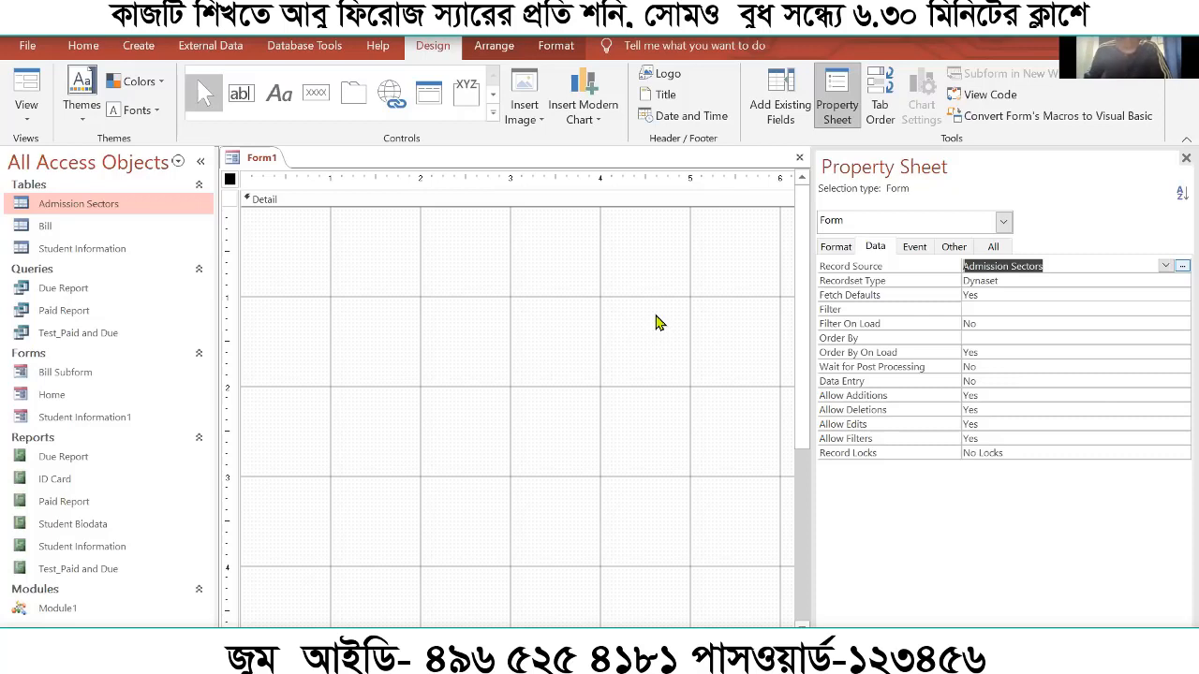
# Check the fields available to the form from Admission Sectors, and go back to the form's Record Source property
pyautogui.click(791, 116)
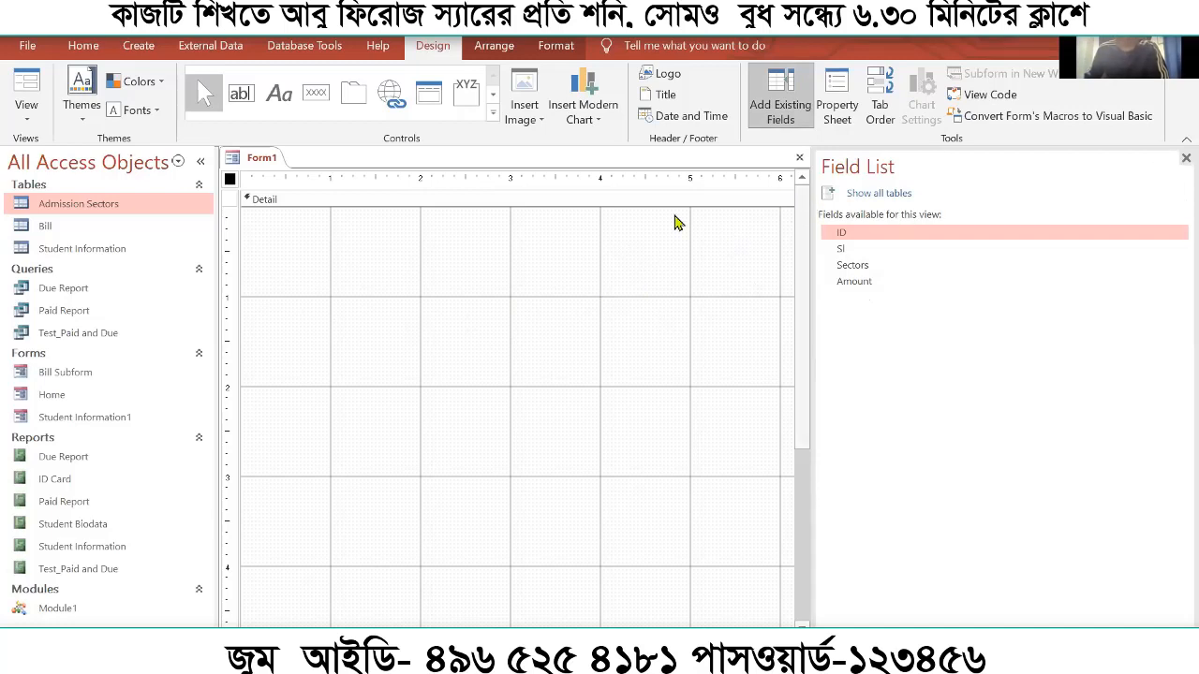
pyautogui.click(838, 105)
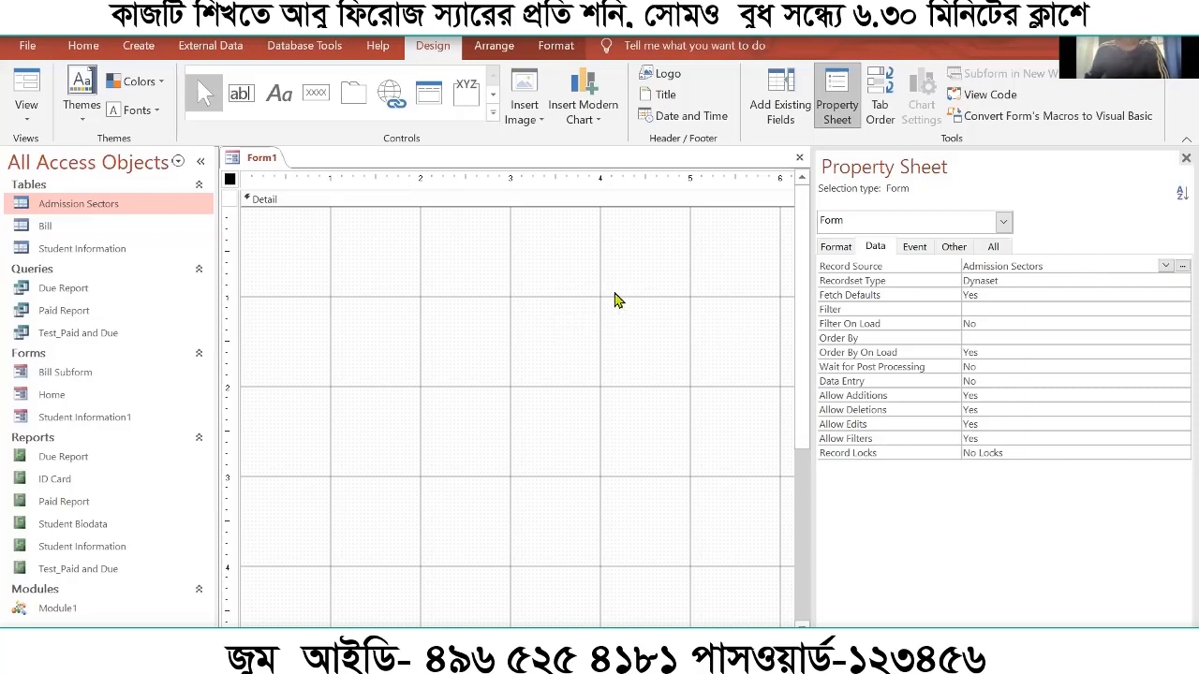
pyautogui.click(139, 46)
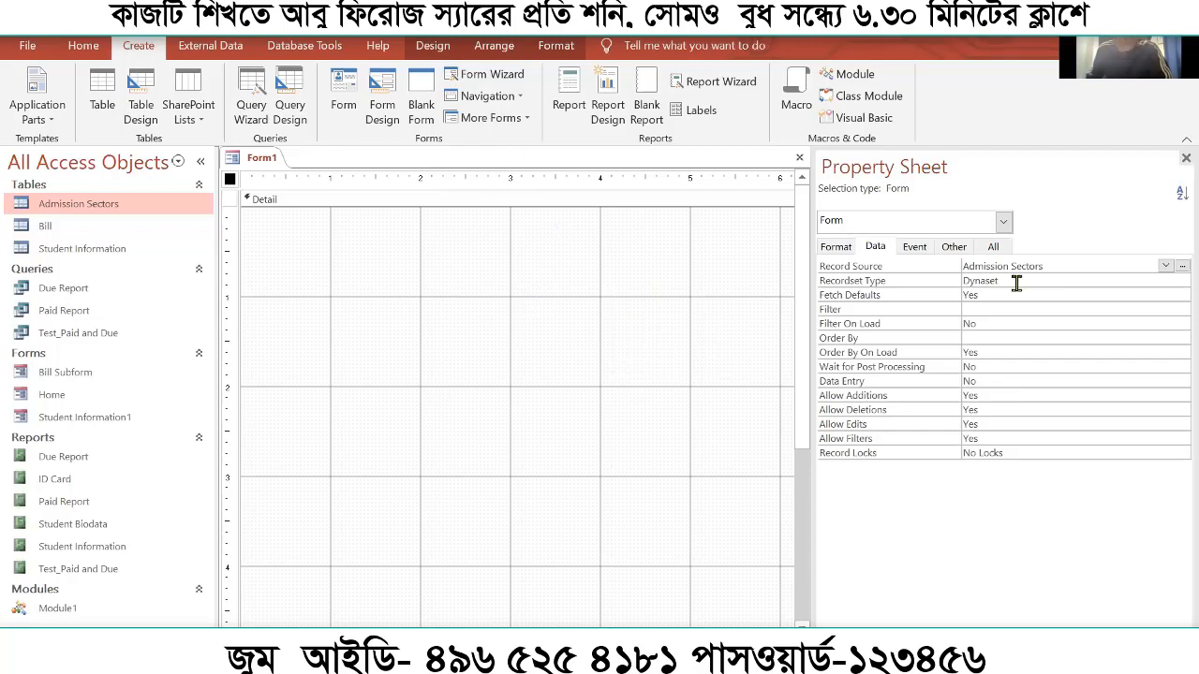
pyautogui.click(829, 268)
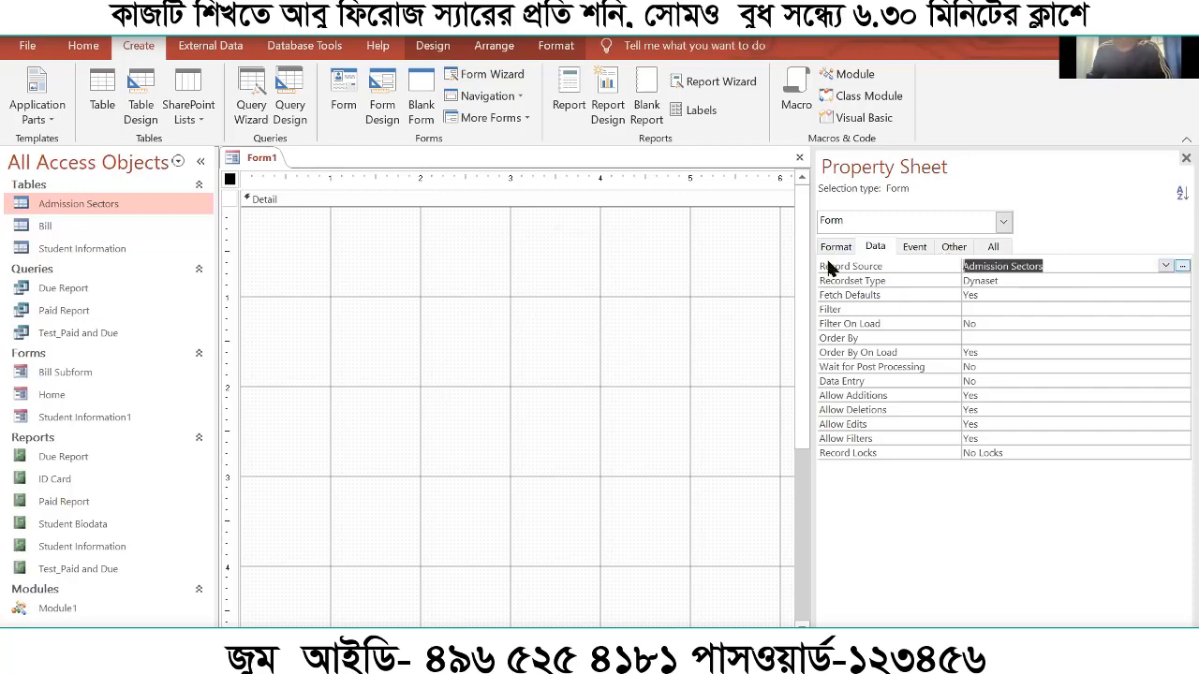
# Clear the form's record source and list the fields of all tables in the field list
pyautogui.press('Delete')
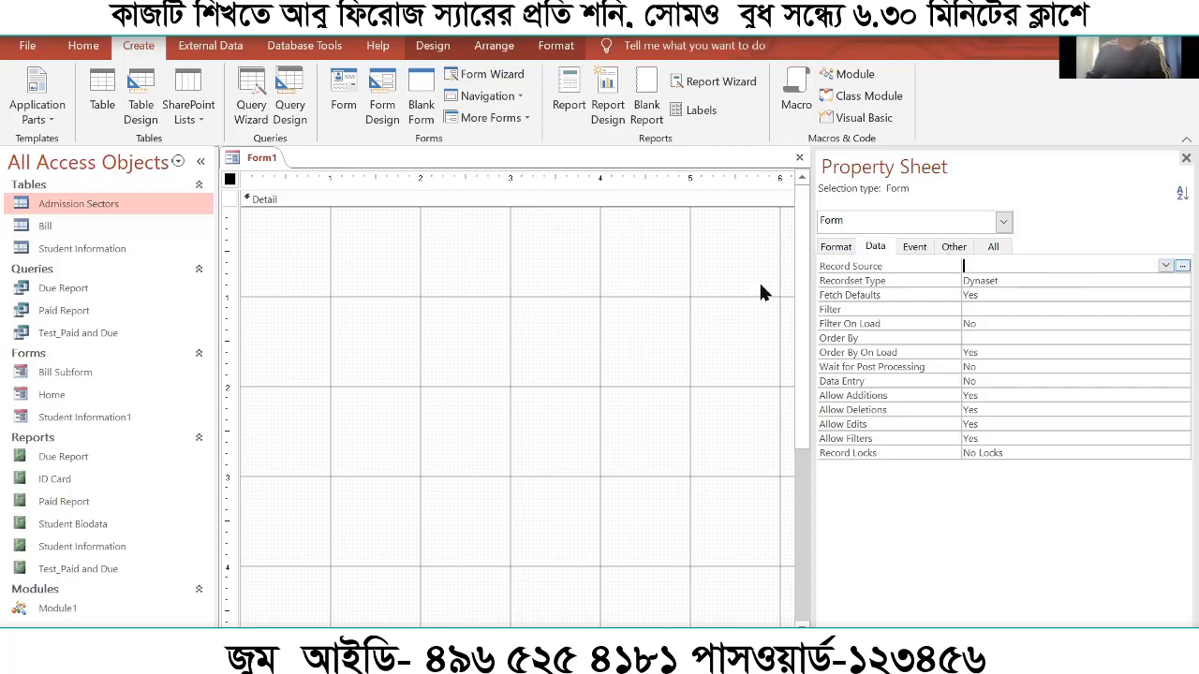
pyautogui.click(712, 260)
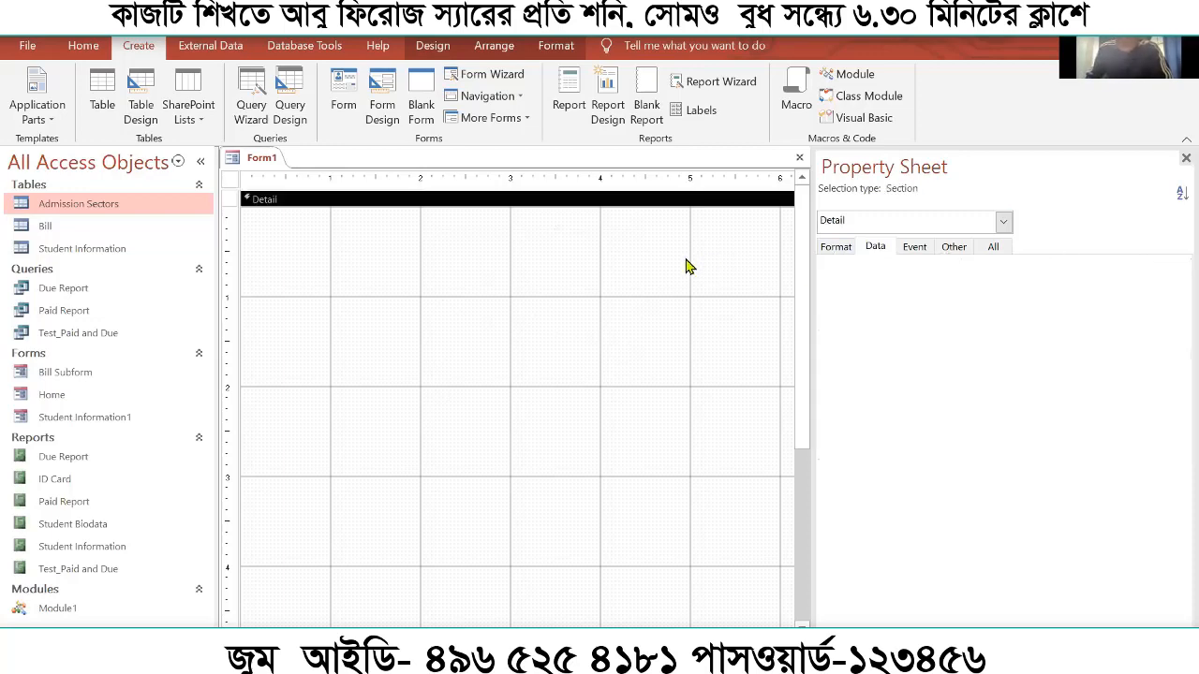
pyautogui.click(437, 46)
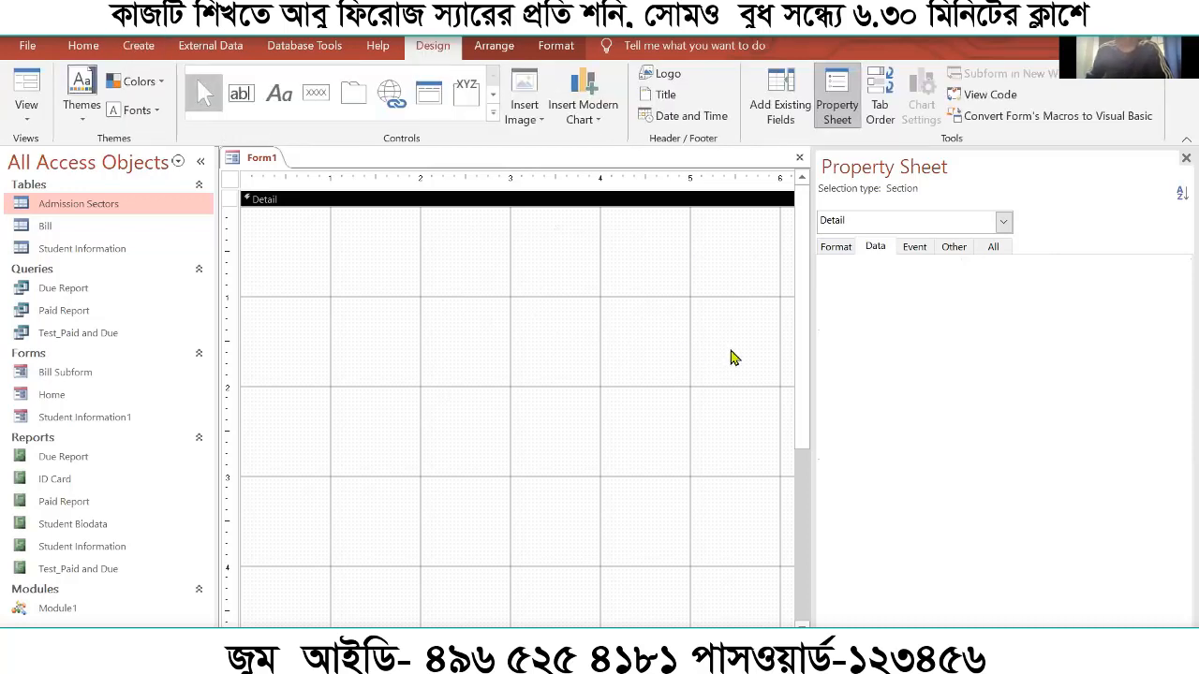
pyautogui.click(776, 101)
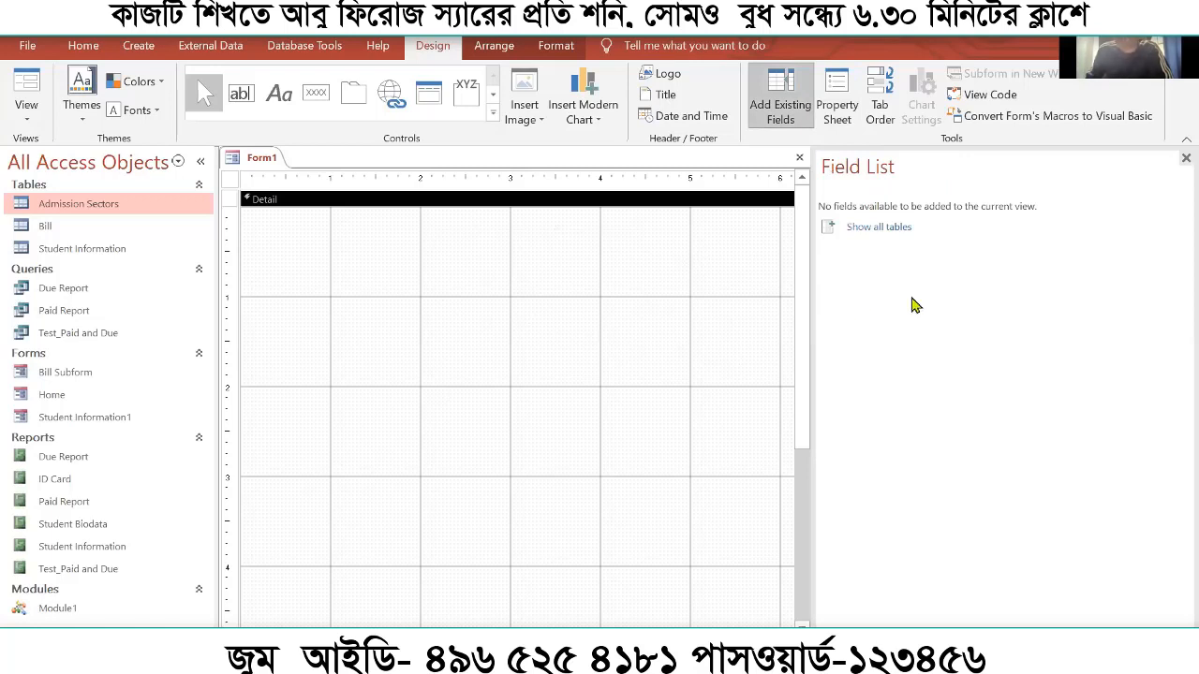
pyautogui.click(896, 231)
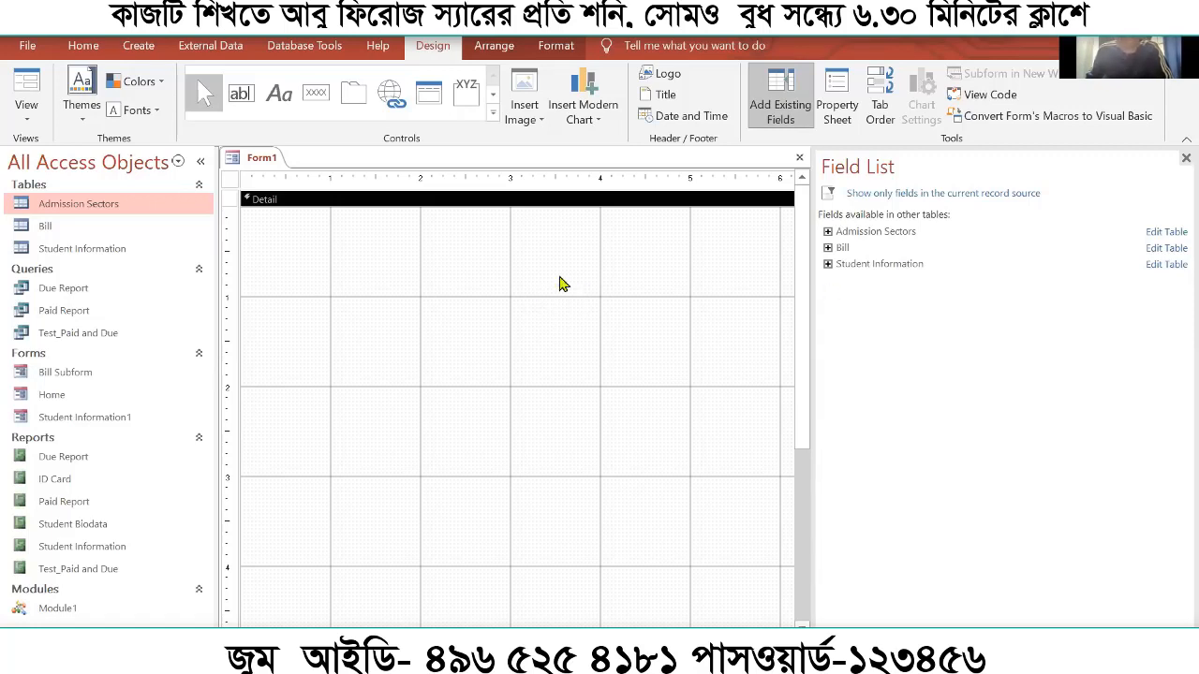
# Set the whole form's record source to Admission Sectors and bring up its list of available fields
pyautogui.click(229, 181)
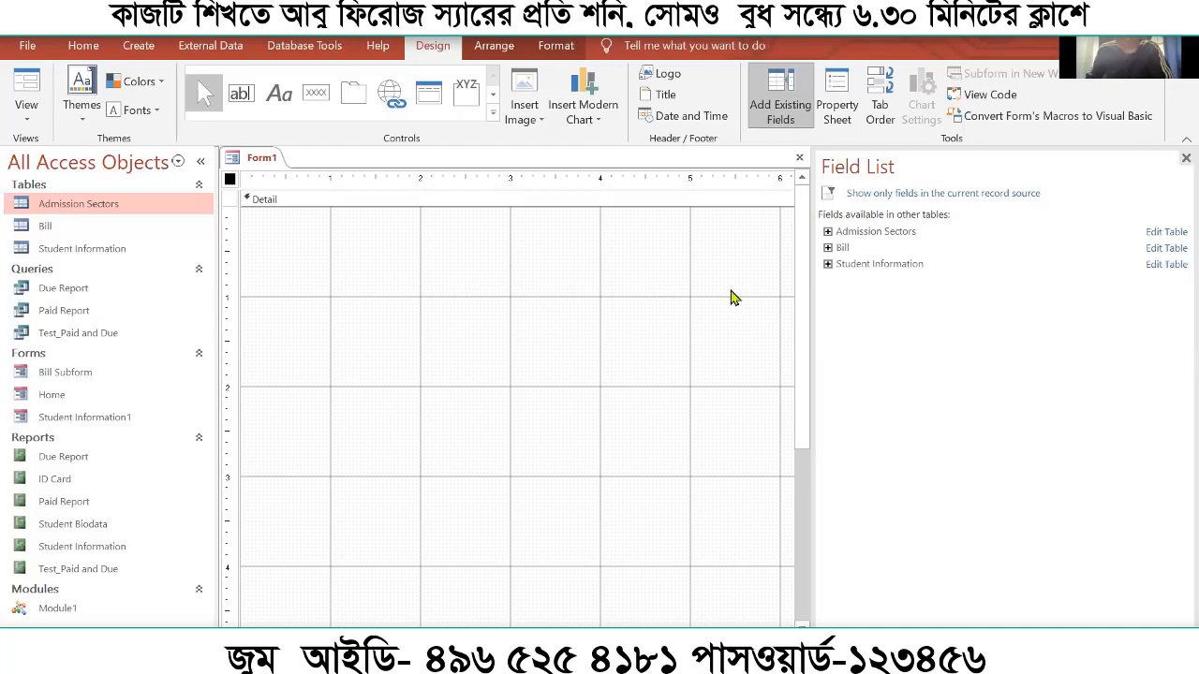
pyautogui.click(836, 105)
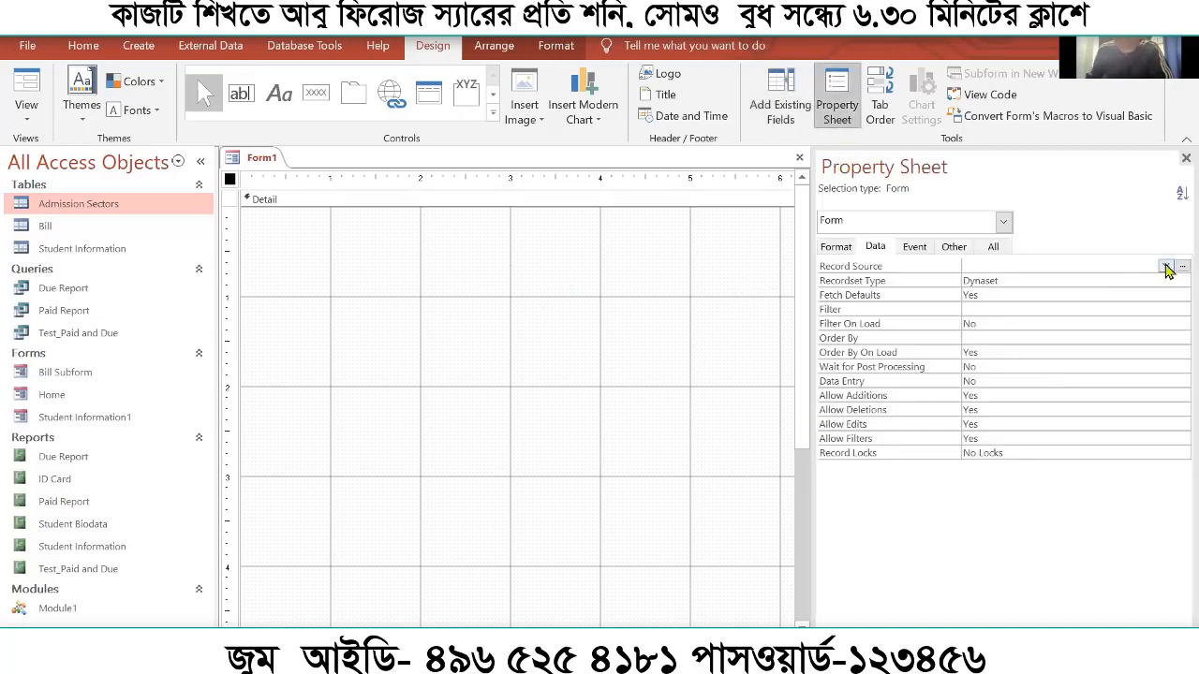
pyautogui.click(1167, 267)
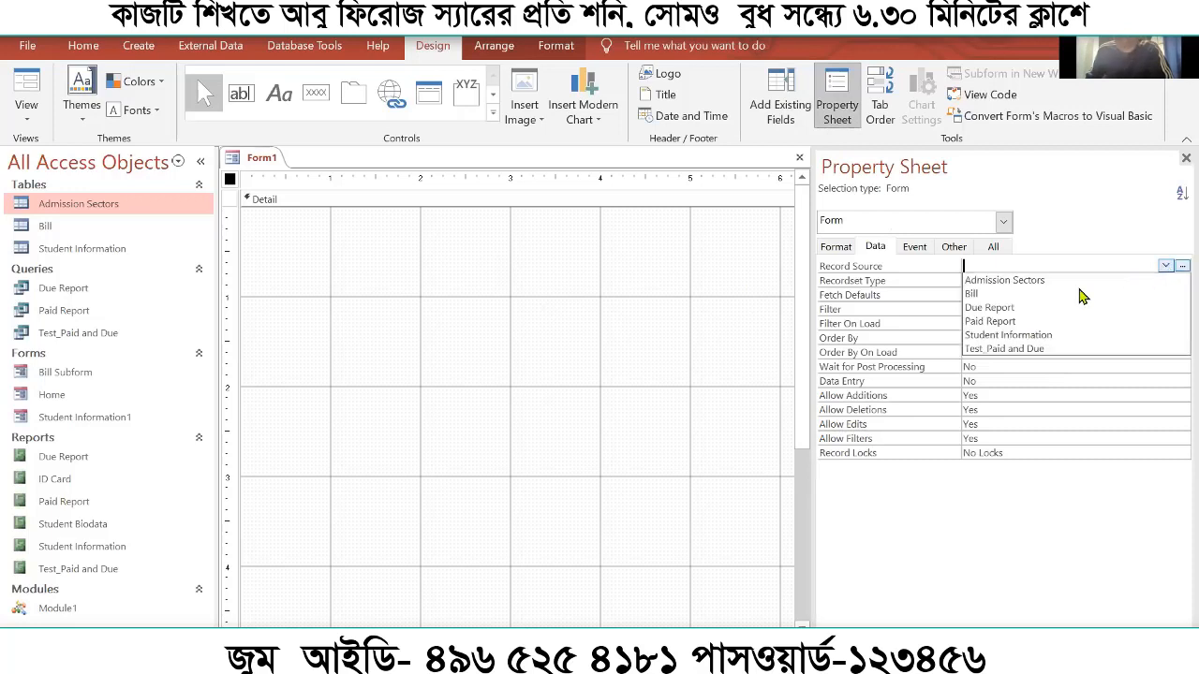
pyautogui.click(1026, 281)
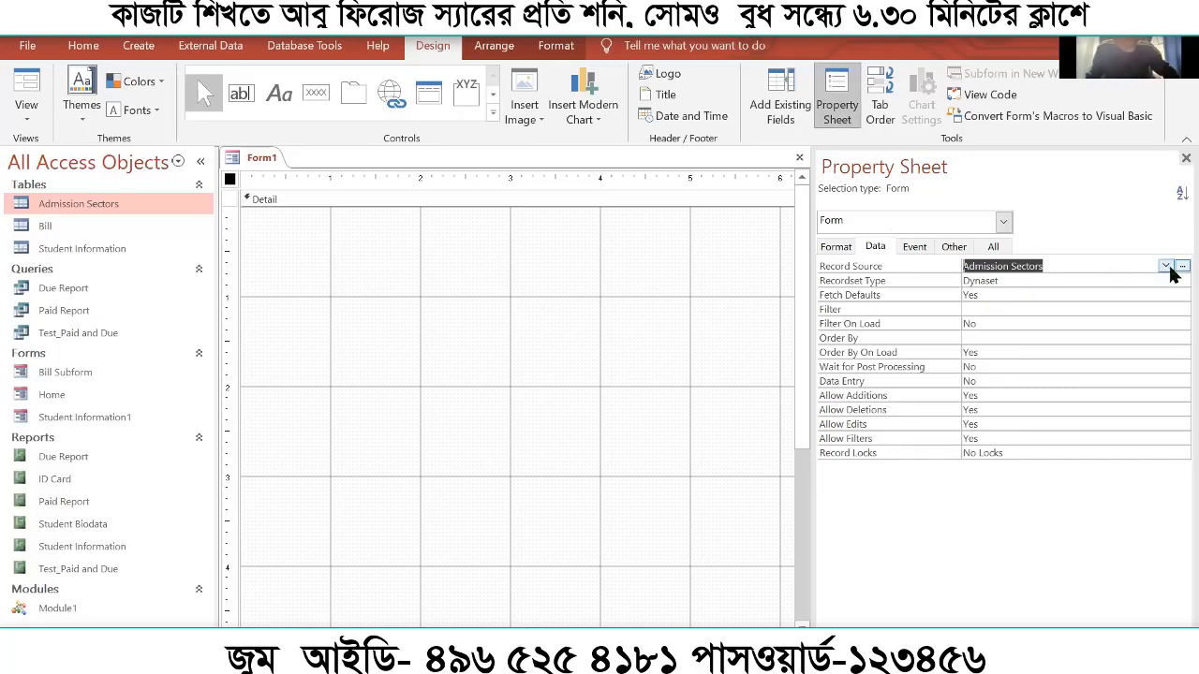
pyautogui.click(787, 108)
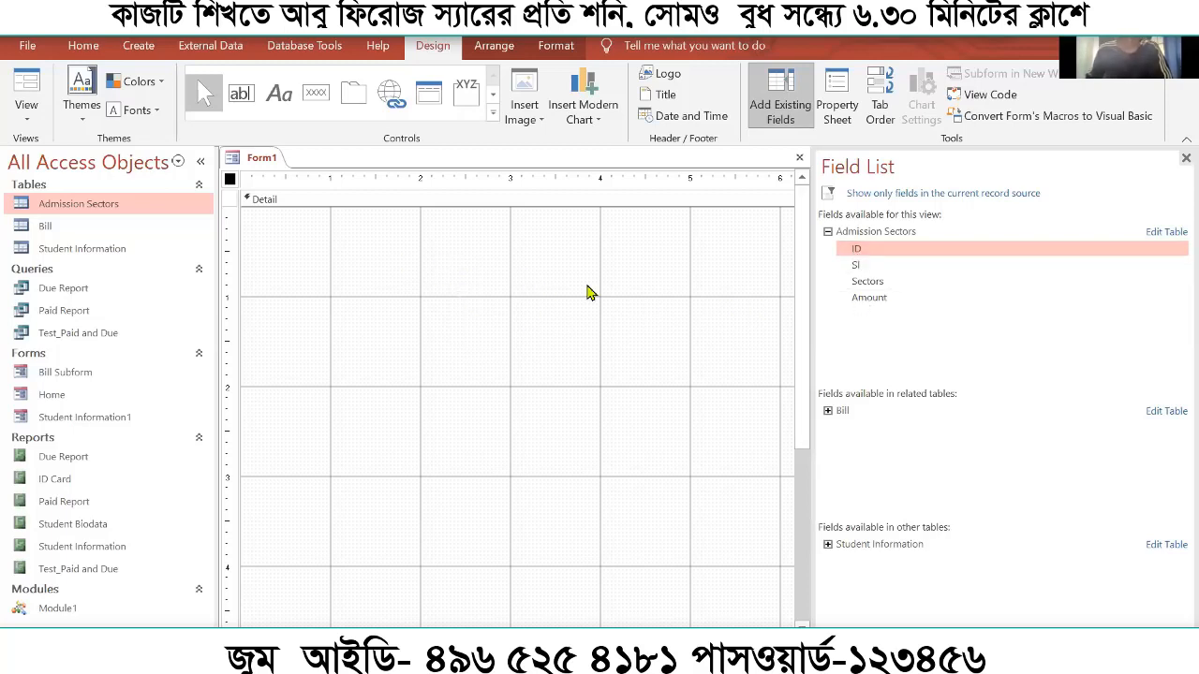
# Place only the ID field in the Detail section, about 2.3 inches across and 0.9 inches down
pyautogui.moveTo(860, 251); pyautogui.dragTo(448, 289)
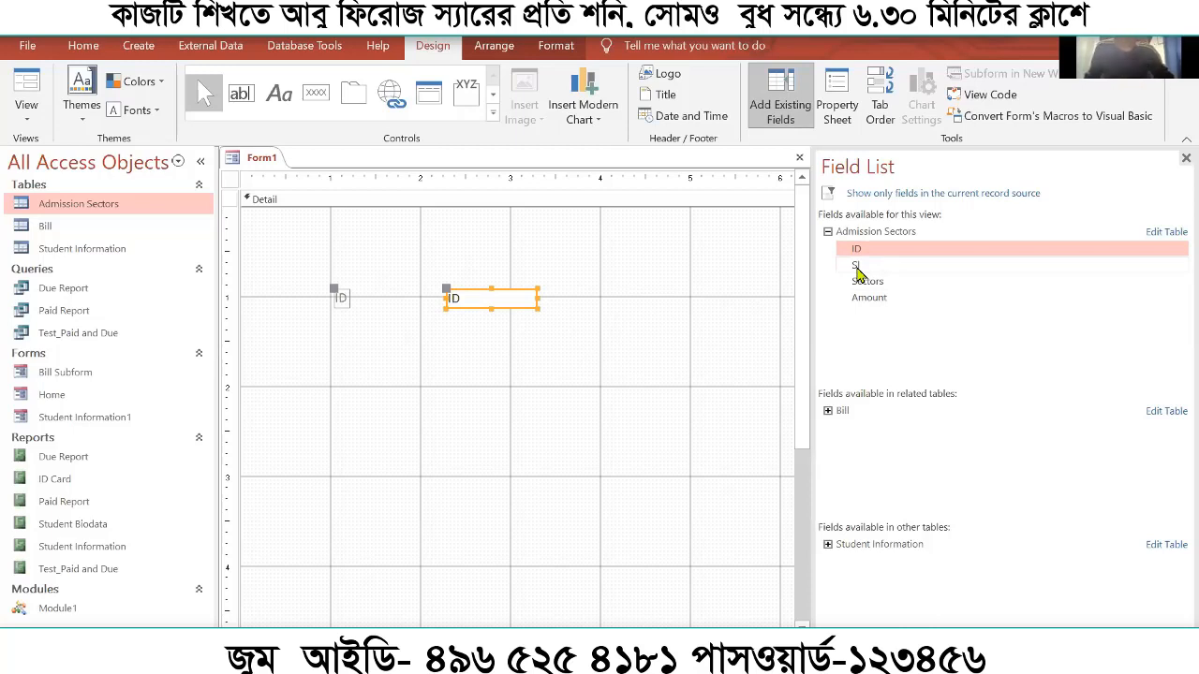
pyautogui.moveTo(857, 272); pyautogui.dragTo(918, 363)
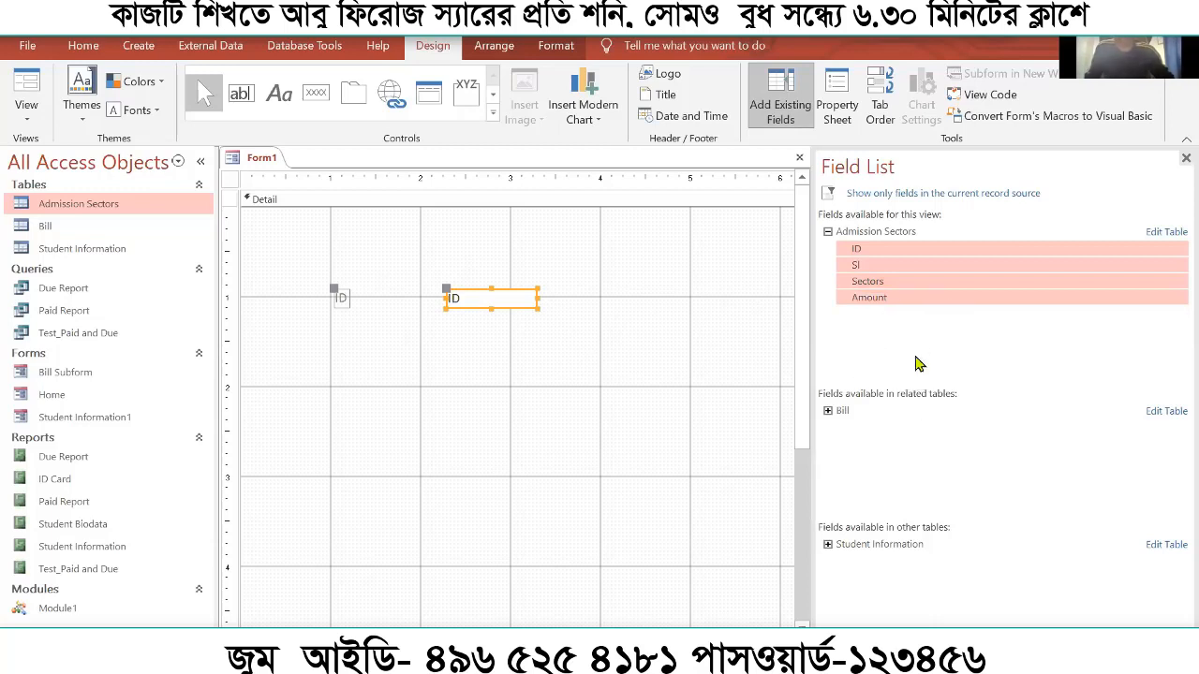
pyautogui.click(702, 240)
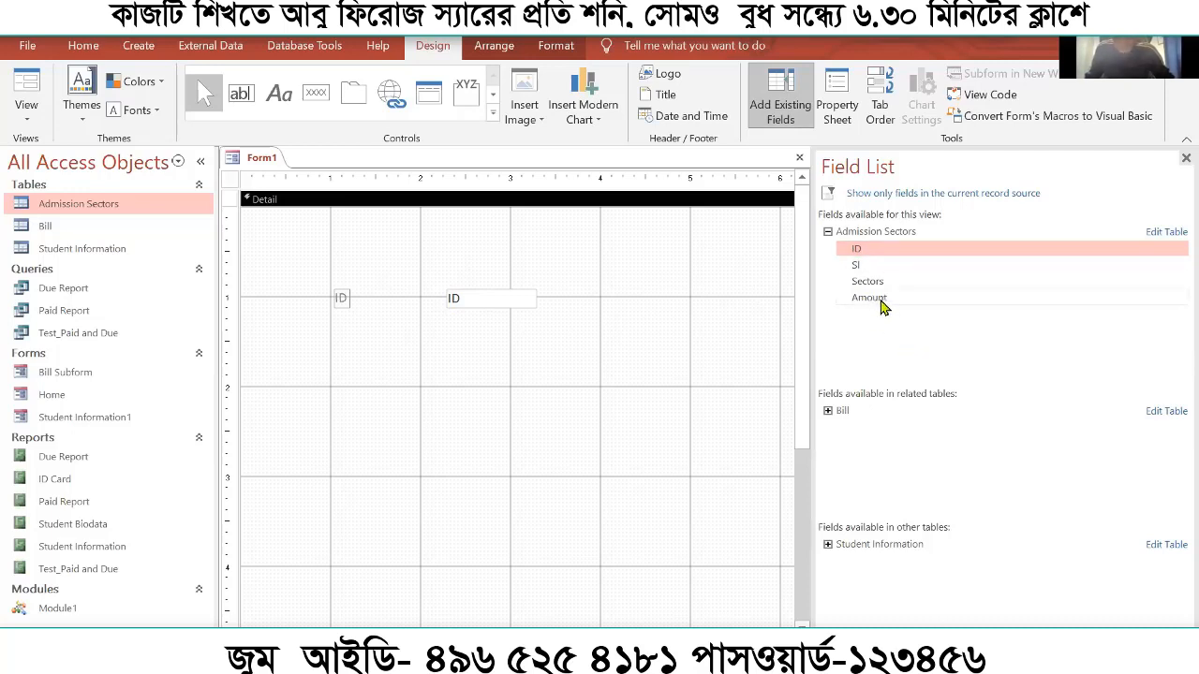
# Select all four Admission Sectors fields, from ID through Amount, in the field list
pyautogui.keyDown('shift'); pyautogui.click(881, 303); pyautogui.keyUp('shift')
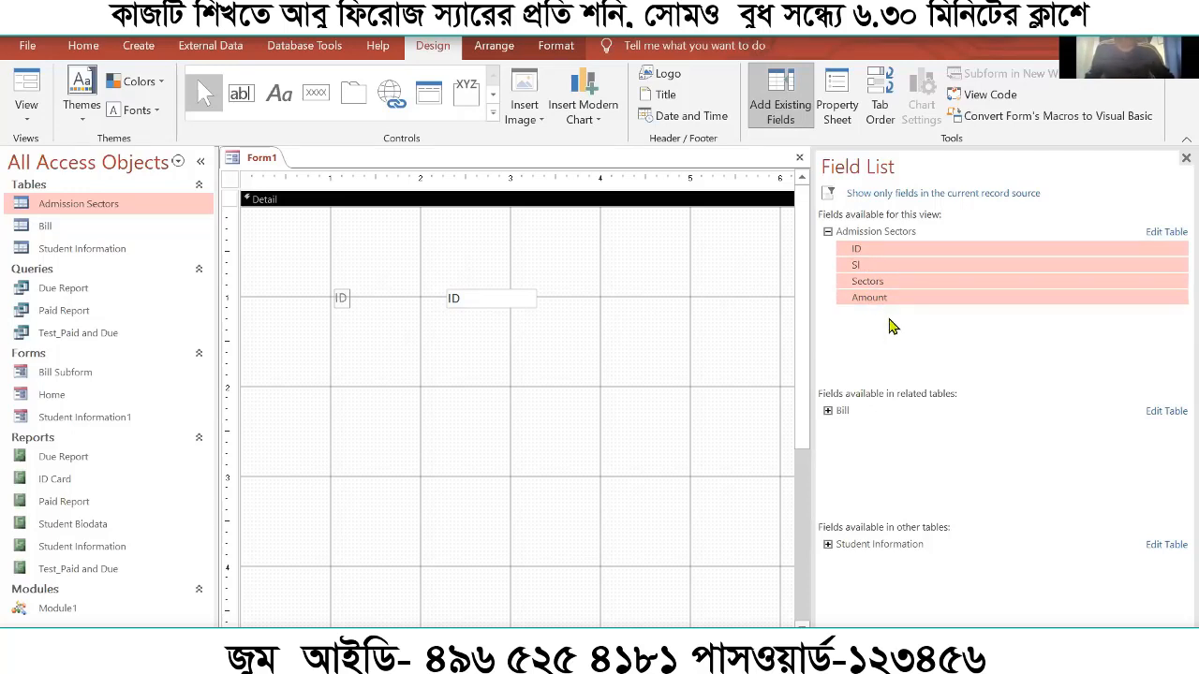
pyautogui.click(859, 249)
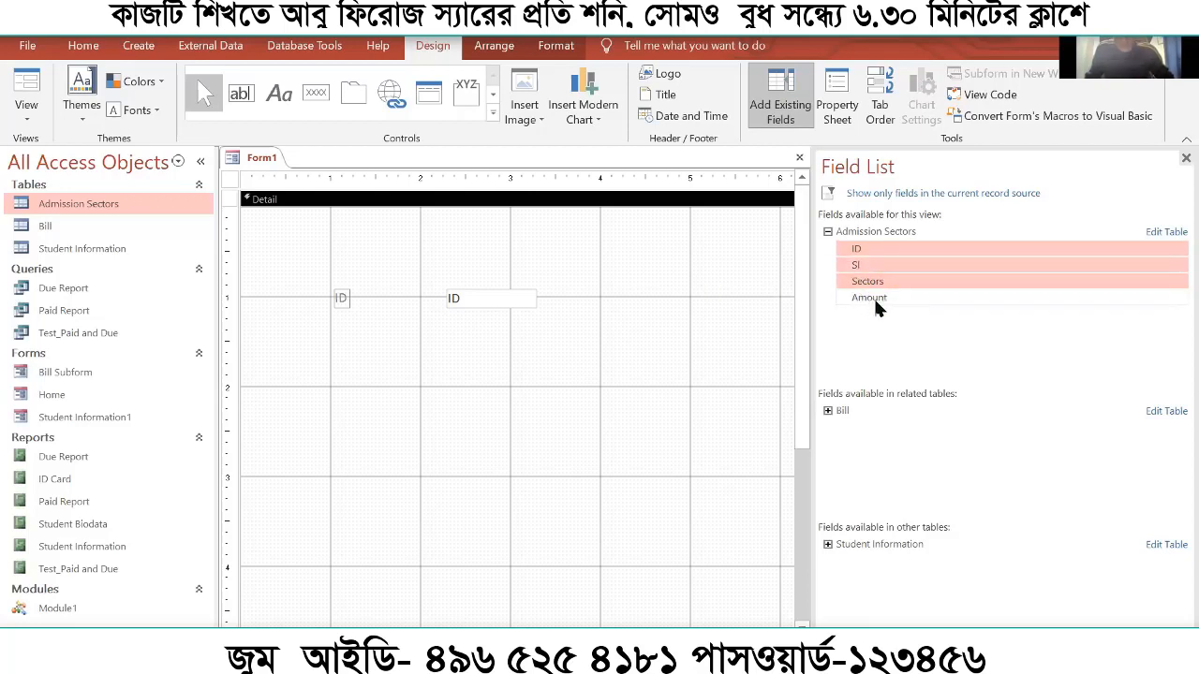
pyautogui.keyDown('shift'); pyautogui.click(873, 298); pyautogui.keyUp('shift')
pyautogui.click(855, 250)
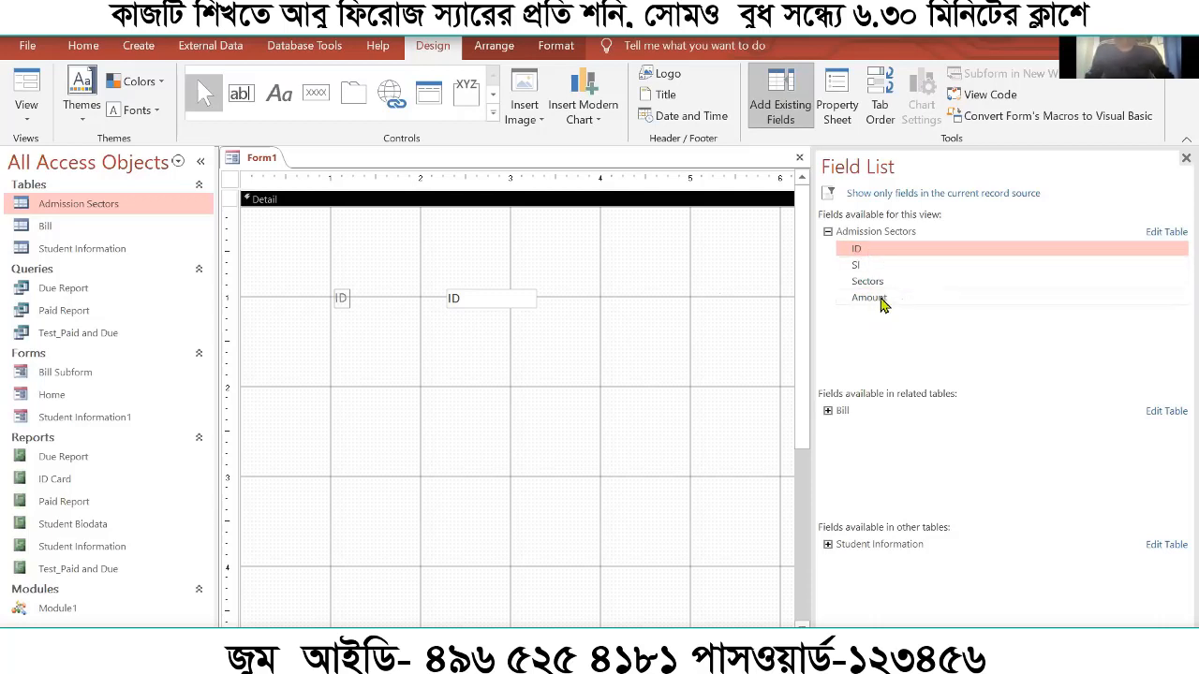
pyautogui.keyDown('shift'); pyautogui.click(870, 298); pyautogui.keyUp('shift')
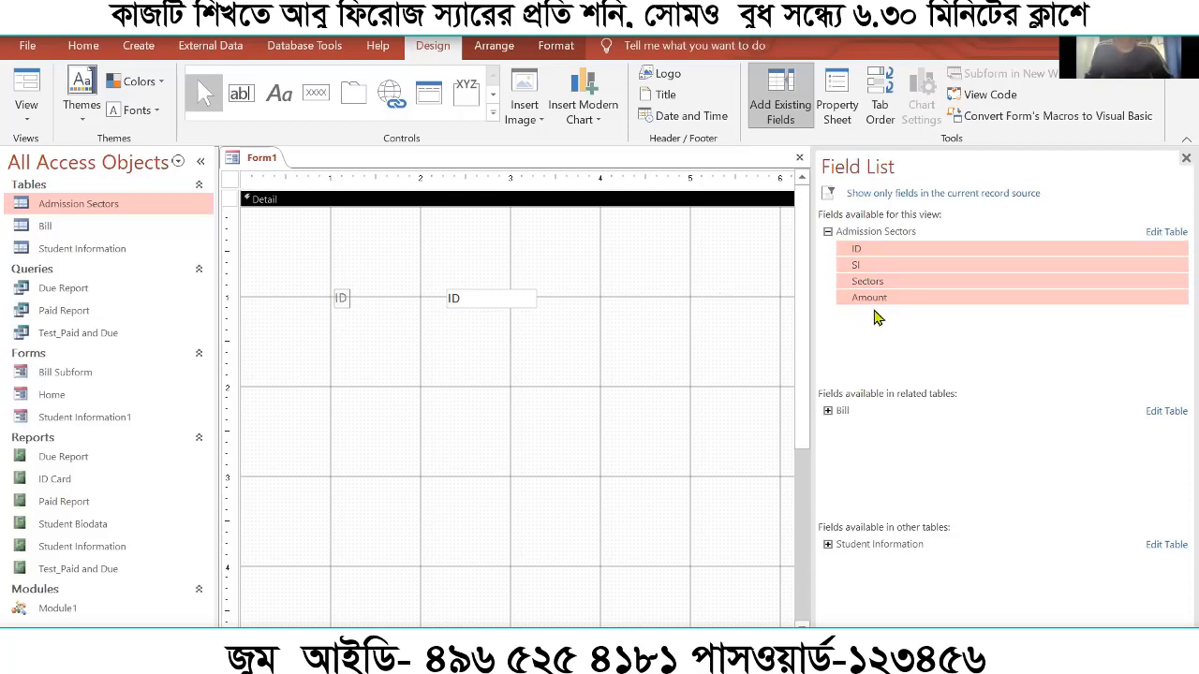
# Delete the lone ID control with its label and place the four selected fields together, about 1.5 inches across and 0.7 inches down
pyautogui.moveTo(249, 238); pyautogui.dragTo(551, 354)
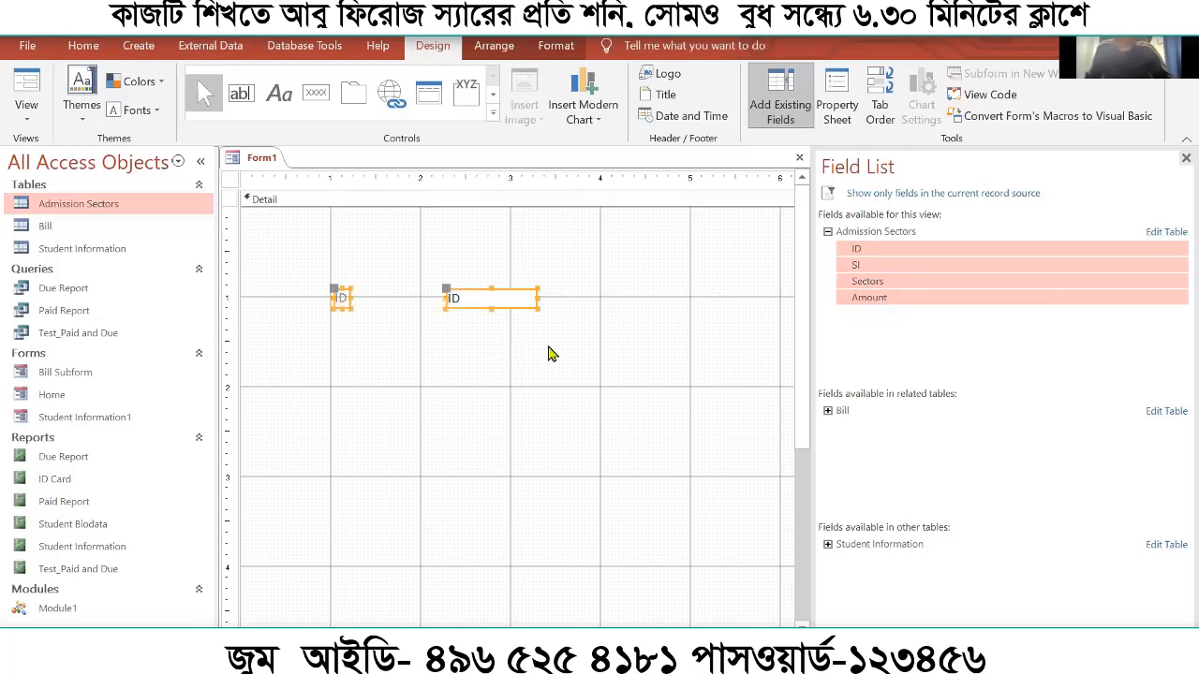
pyautogui.press('Delete')
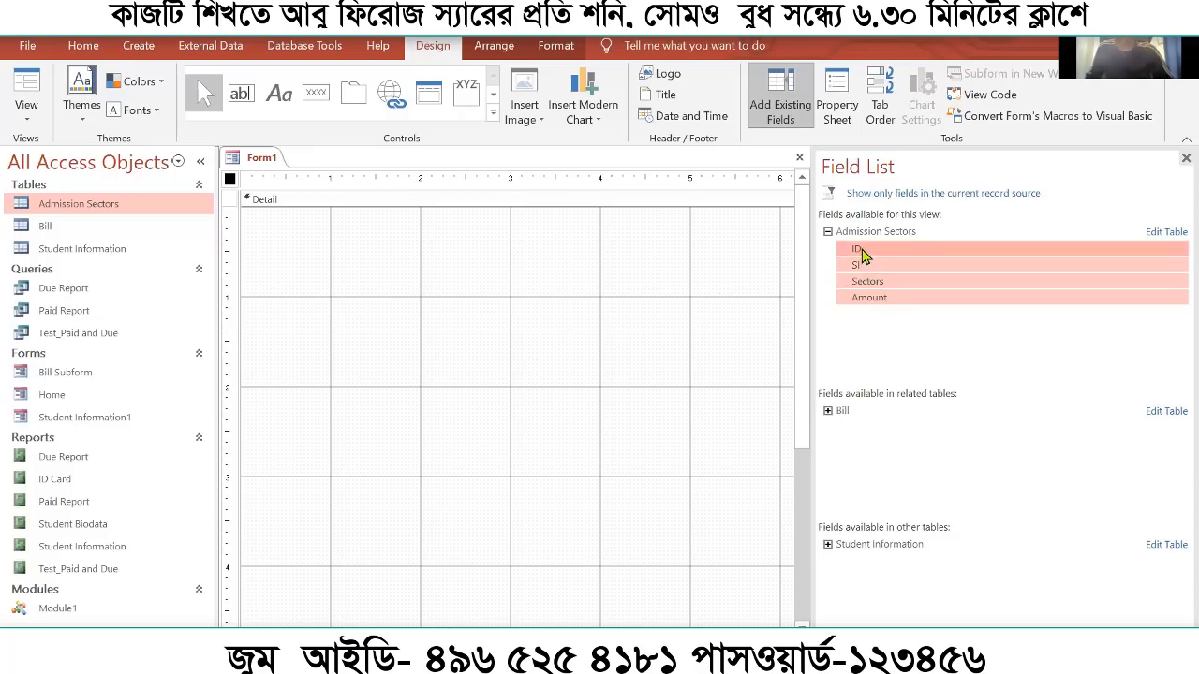
pyautogui.moveTo(863, 256); pyautogui.dragTo(377, 274)
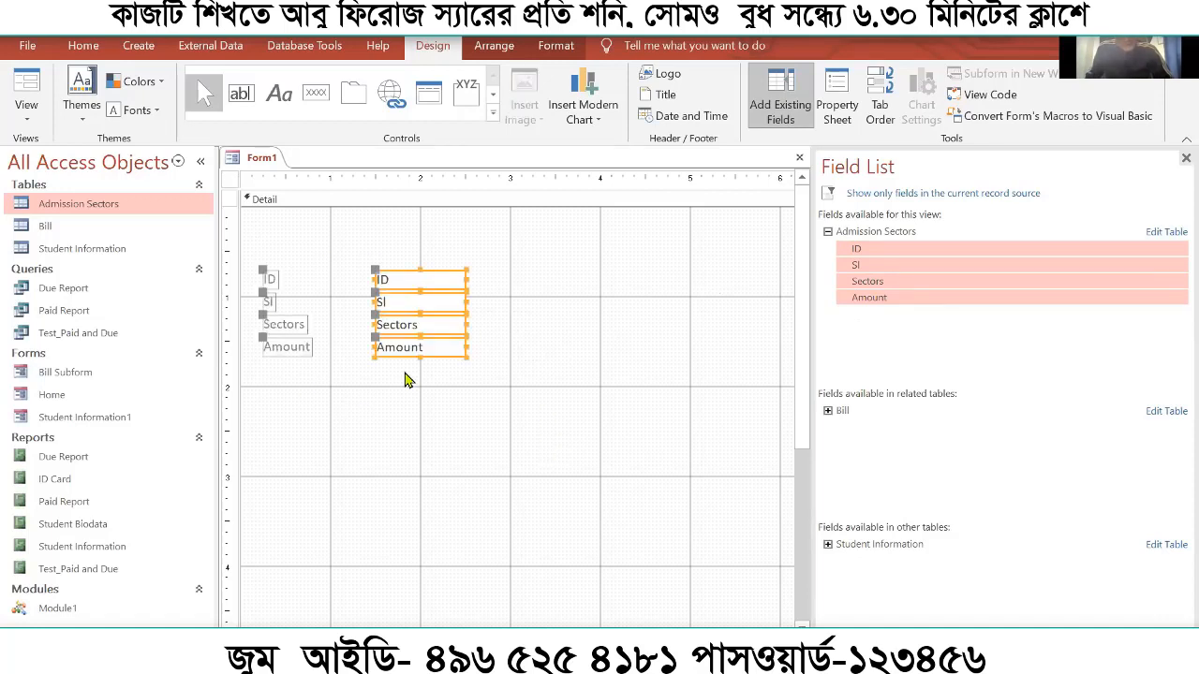
pyautogui.click(459, 406)
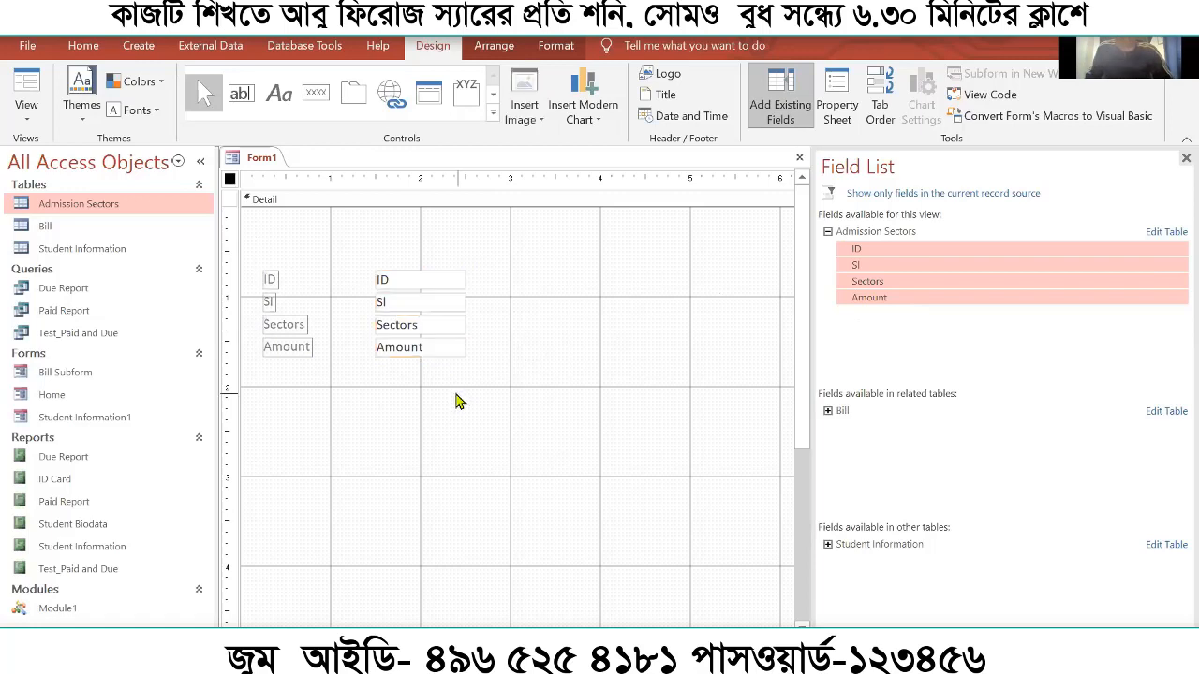
# Set all field labels and text boxes in the Detail section to bold Arial Rounded MT Bold
pyautogui.moveTo(474, 398); pyautogui.dragTo(265, 246)
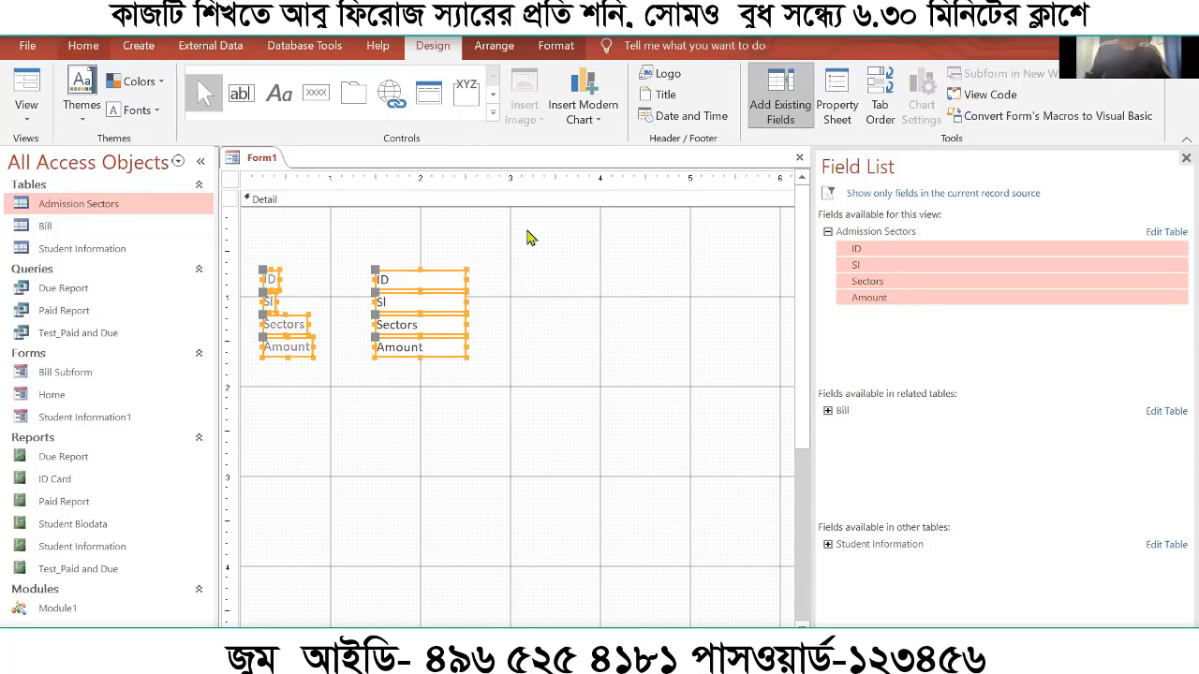
pyautogui.click(87, 46)
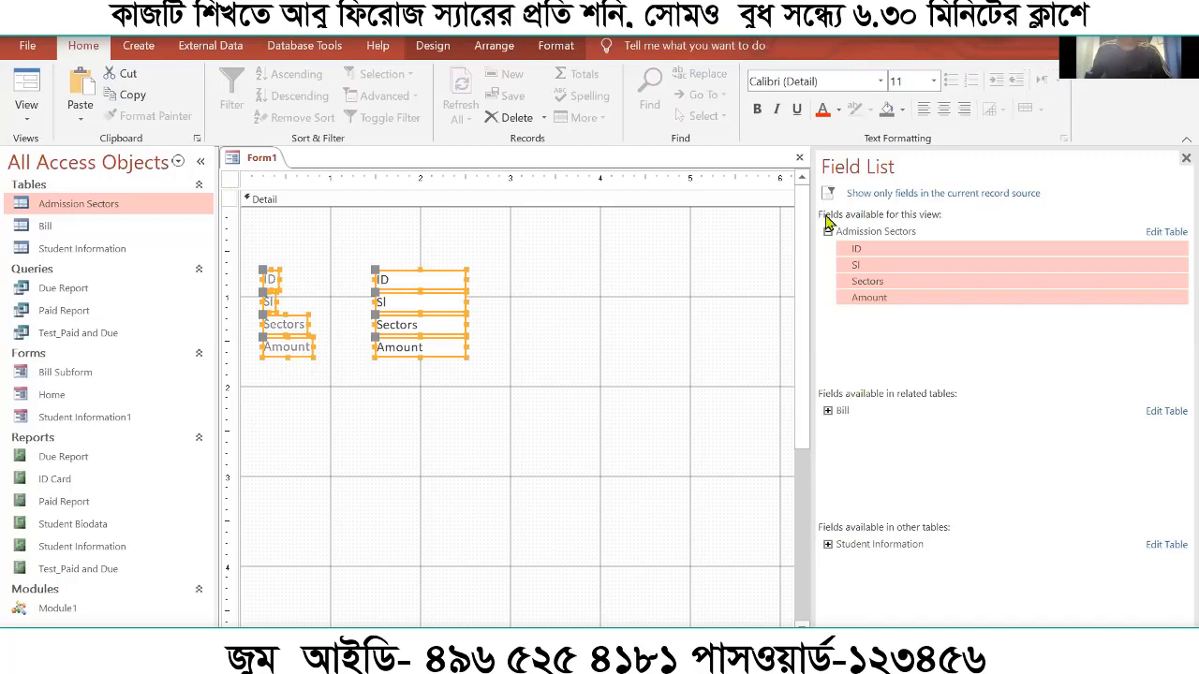
pyautogui.click(880, 82)
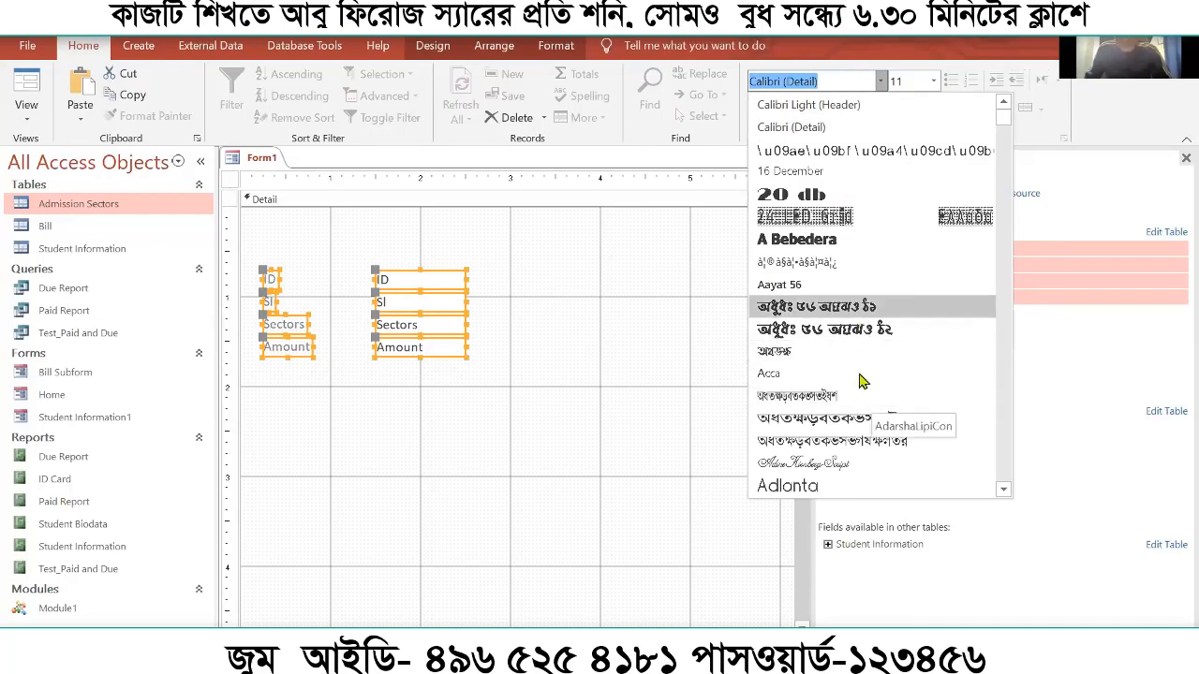
pyautogui.scroll(-10, 881, 388)
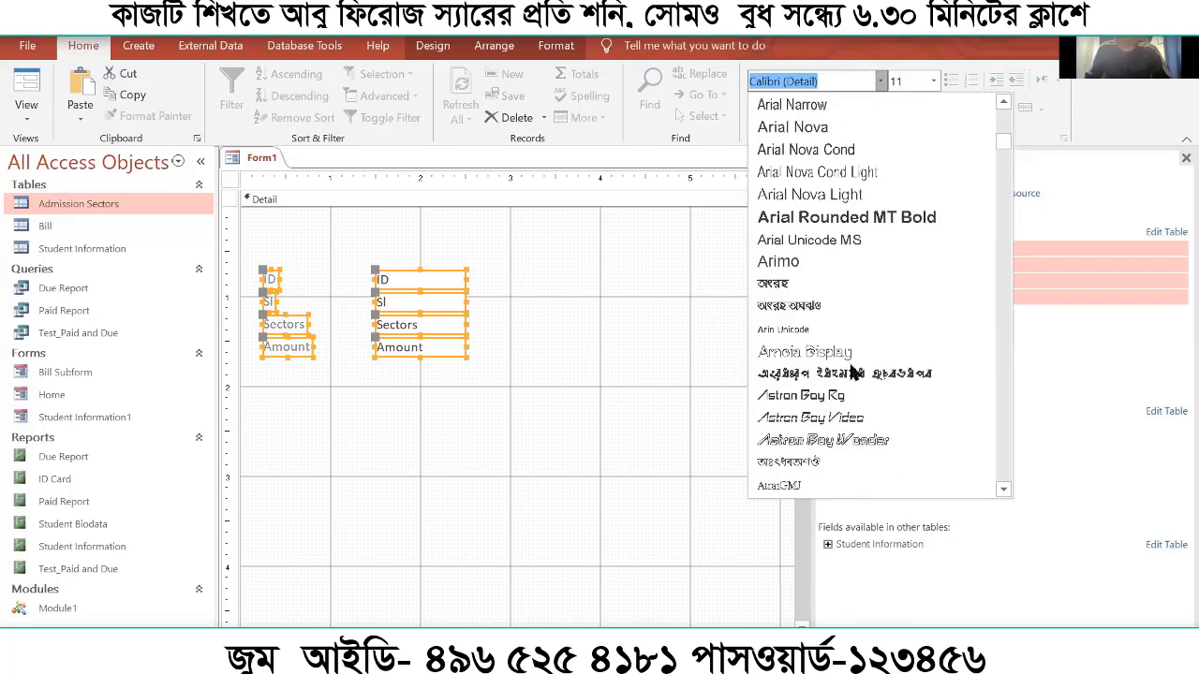
pyautogui.click(823, 218)
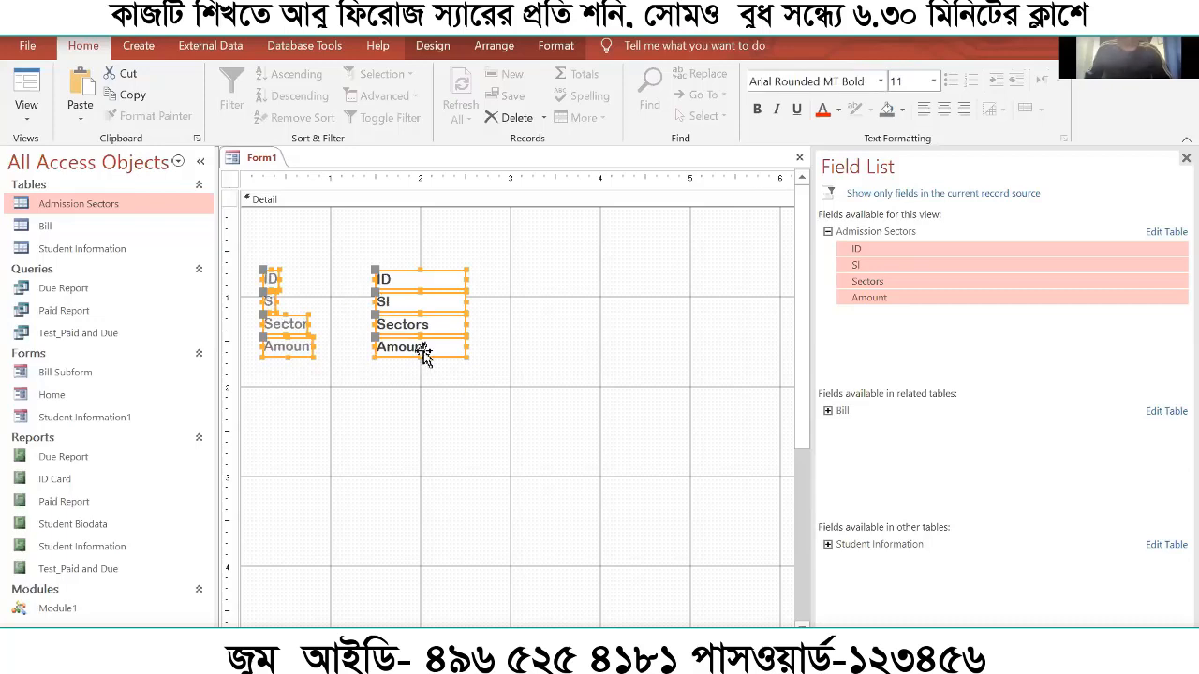
pyautogui.click(759, 110)
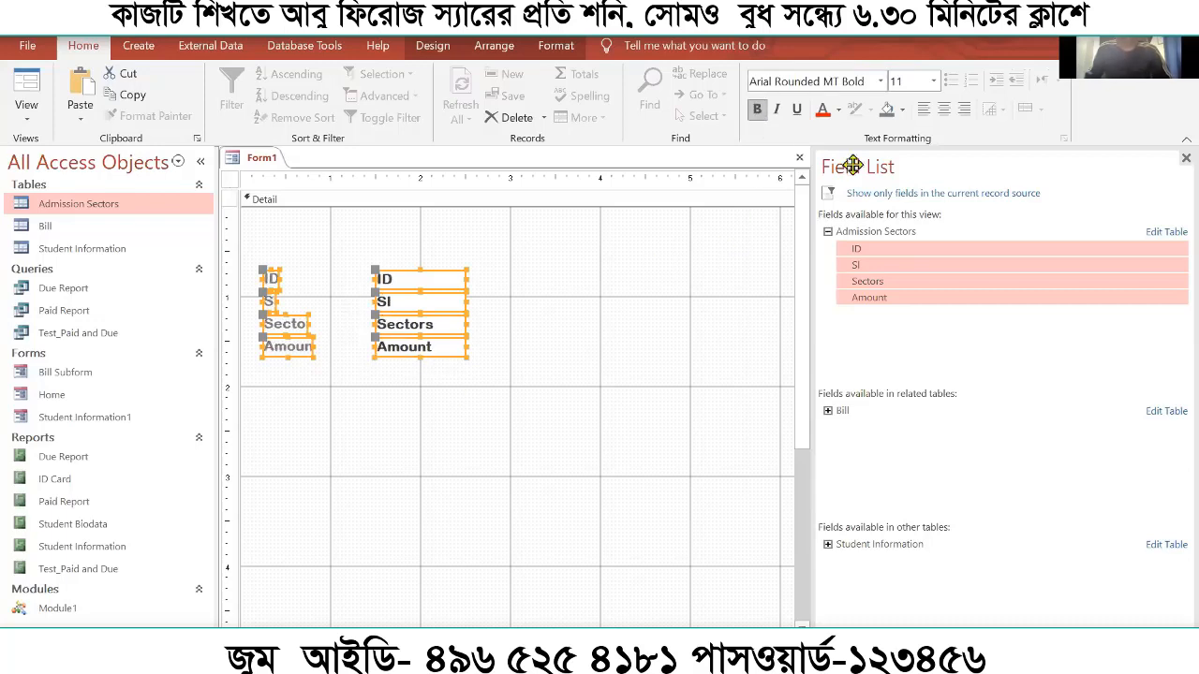
# Set the font size of all the selected labels and text boxes to 15
pyautogui.click(916, 83)
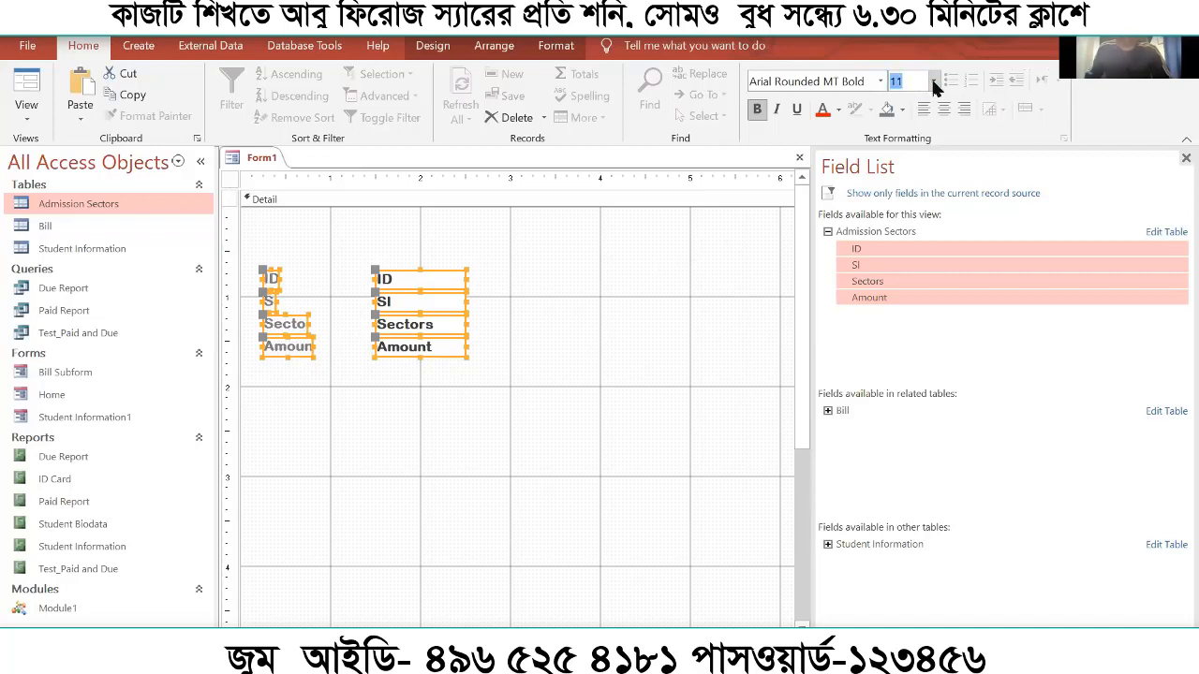
pyautogui.click(934, 82)
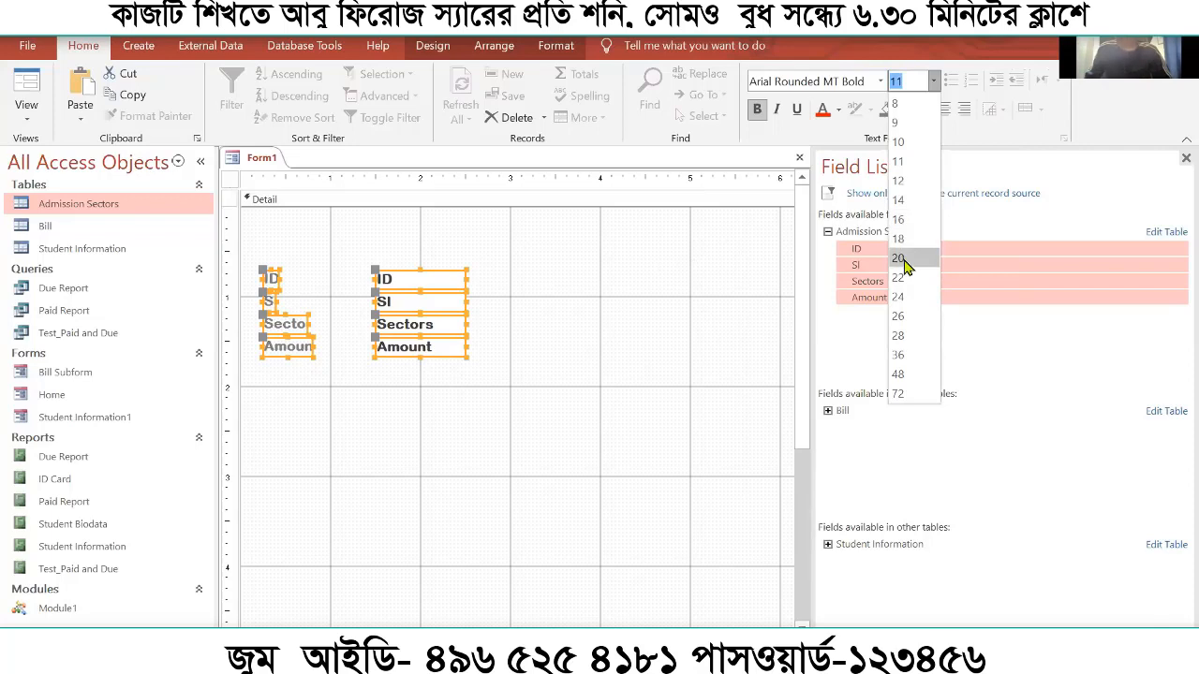
pyautogui.click(721, 265)
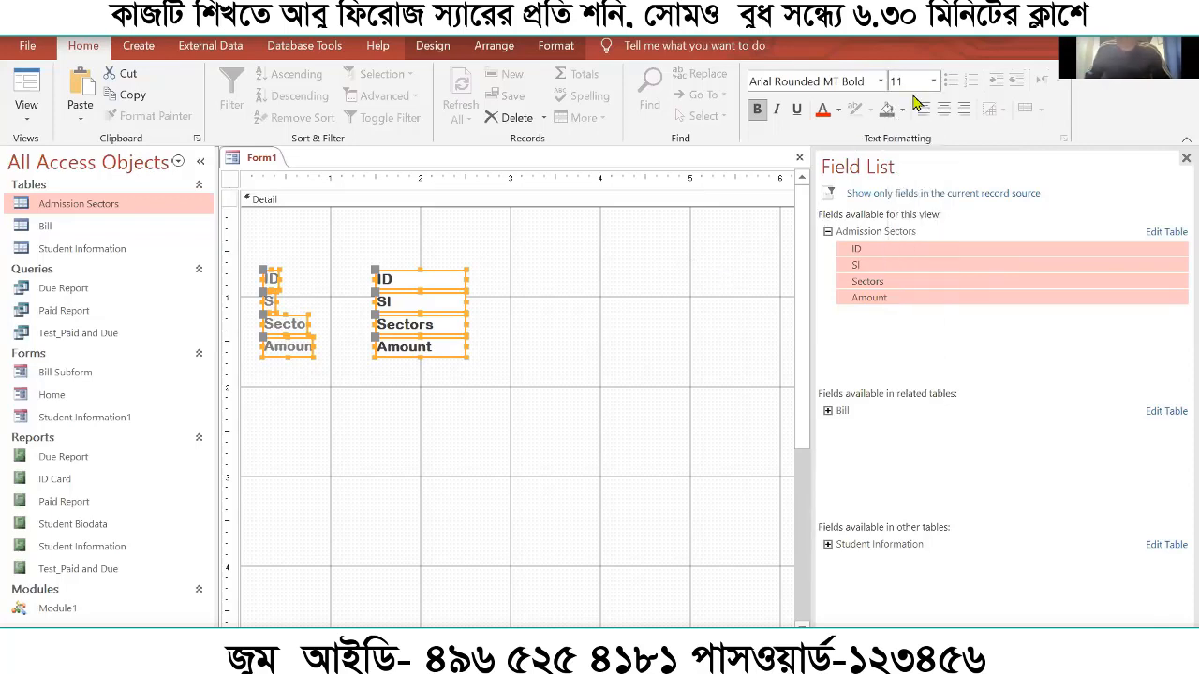
pyautogui.click(919, 86)
pyautogui.write('15')
pyautogui.press('Return')
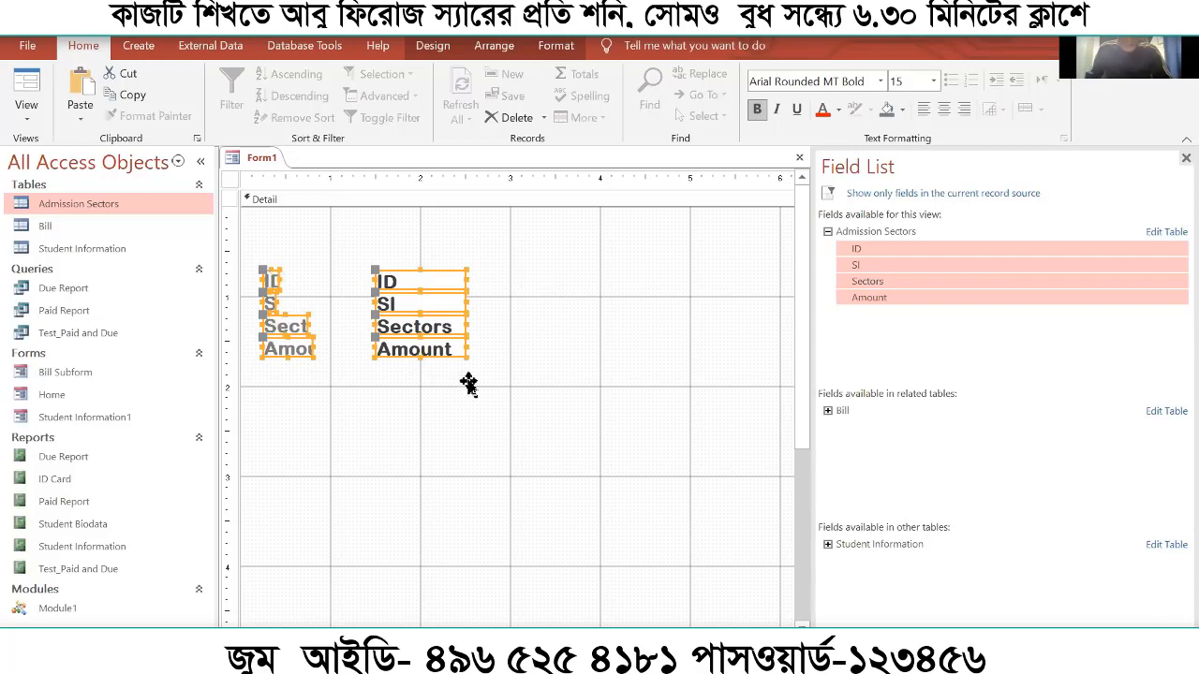
# Arrange all four fields' labels and text boxes in a stacked layout and move it to about 1.1 inches across and 1 inch down
pyautogui.moveTo(468, 386); pyautogui.dragTo(401, 253)
pyautogui.click(309, 410)
pyautogui.moveTo(319, 392); pyautogui.dragTo(265, 257)
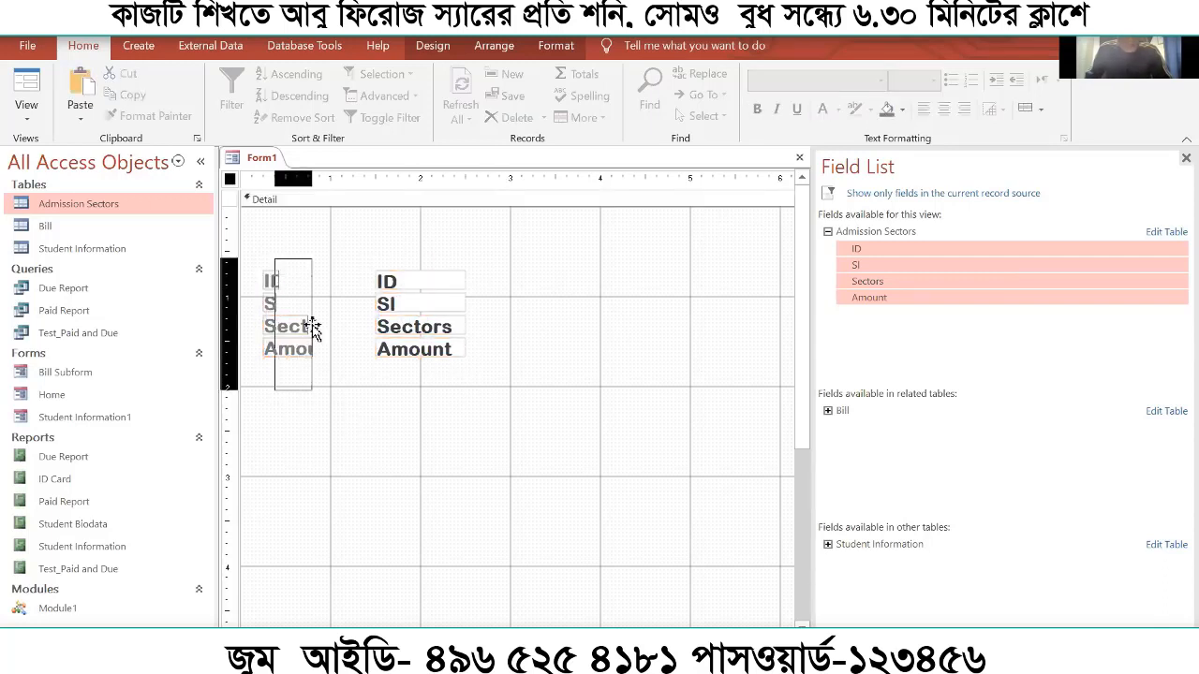
pyautogui.click(483, 391)
pyautogui.moveTo(428, 296); pyautogui.dragTo(405, 254)
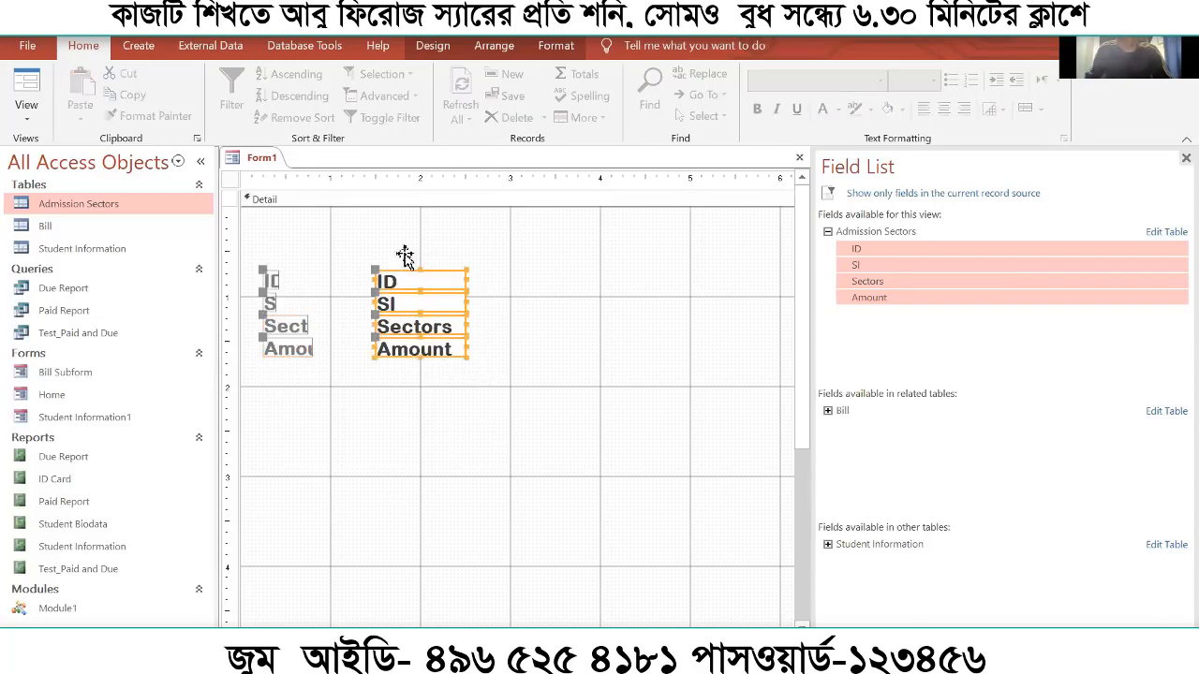
pyautogui.moveTo(307, 391); pyautogui.dragTo(254, 259)
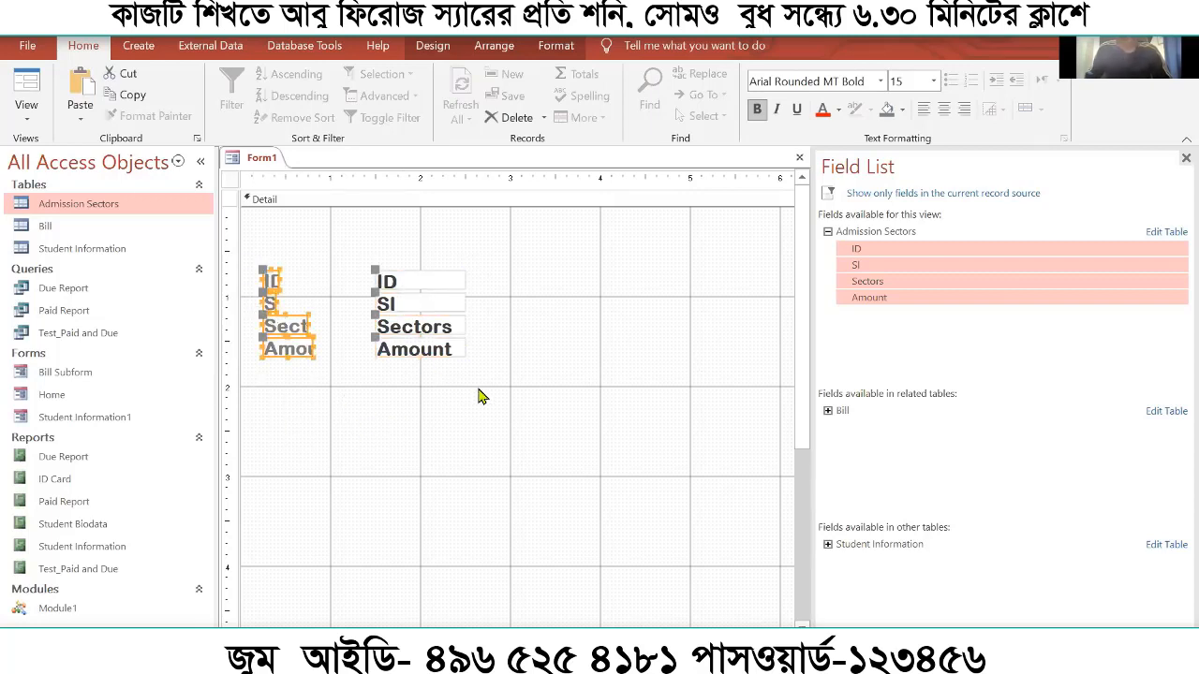
pyautogui.moveTo(470, 393)
pyautogui.mouseDown()
pyautogui.moveTo(428, 396)
pyautogui.moveTo(251, 236)
pyautogui.mouseUp()
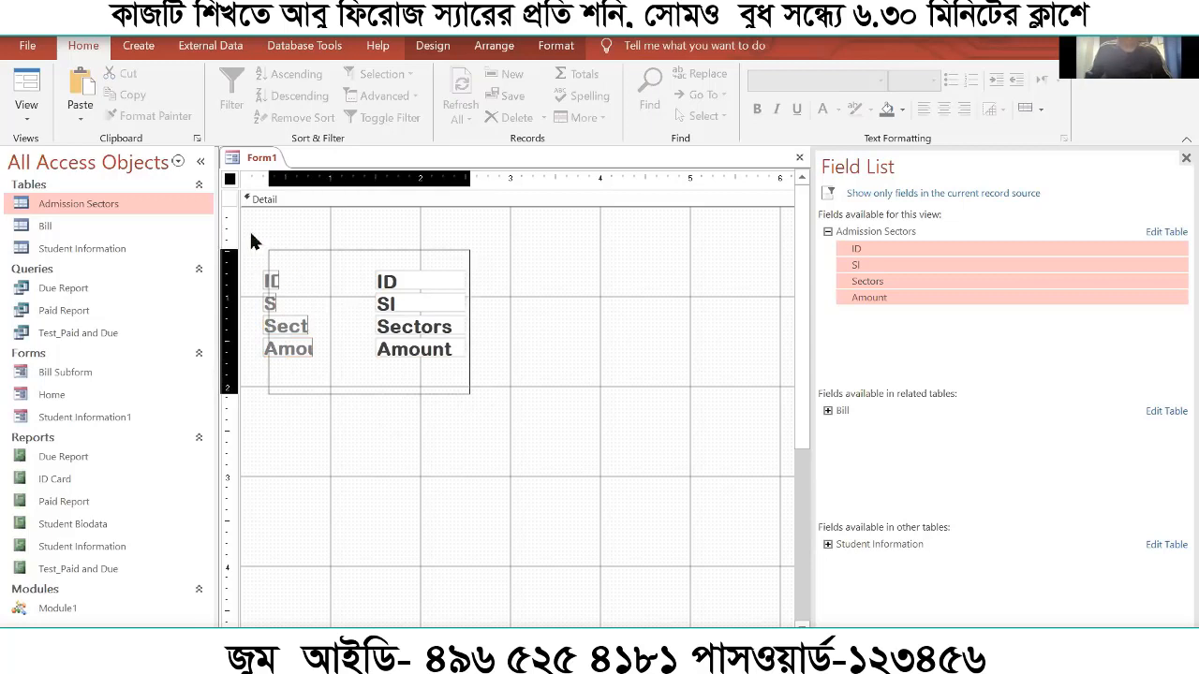
pyautogui.moveTo(327, 327); pyautogui.dragTo(327, 327)
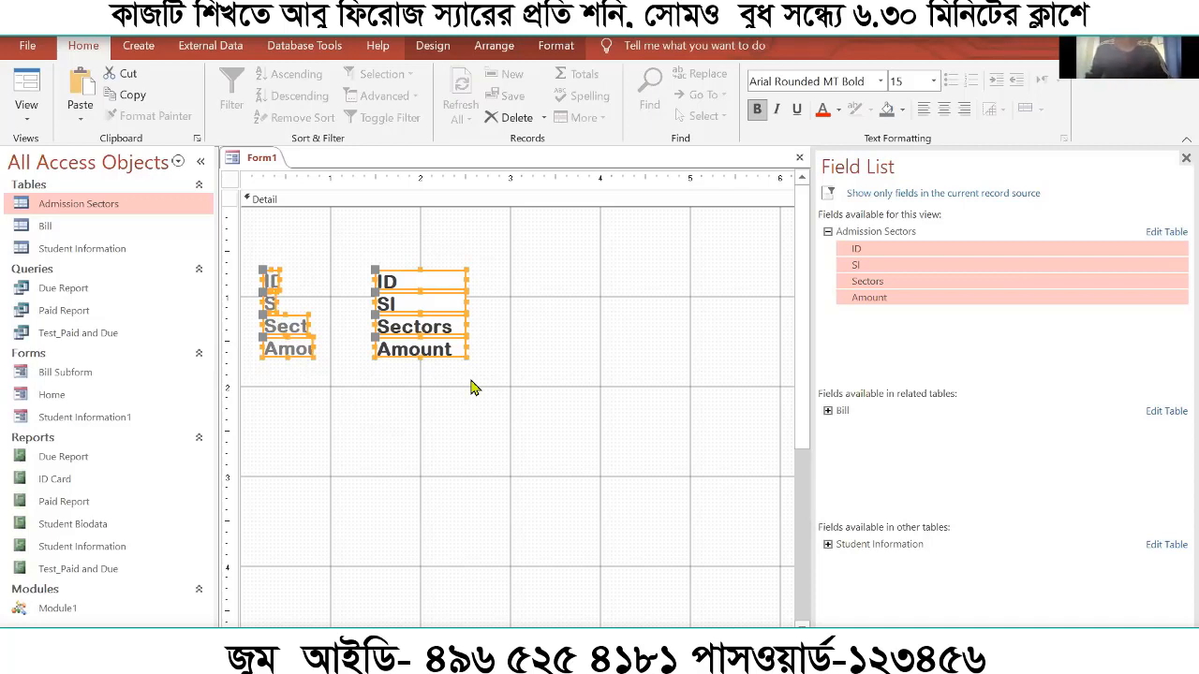
pyautogui.click(493, 45)
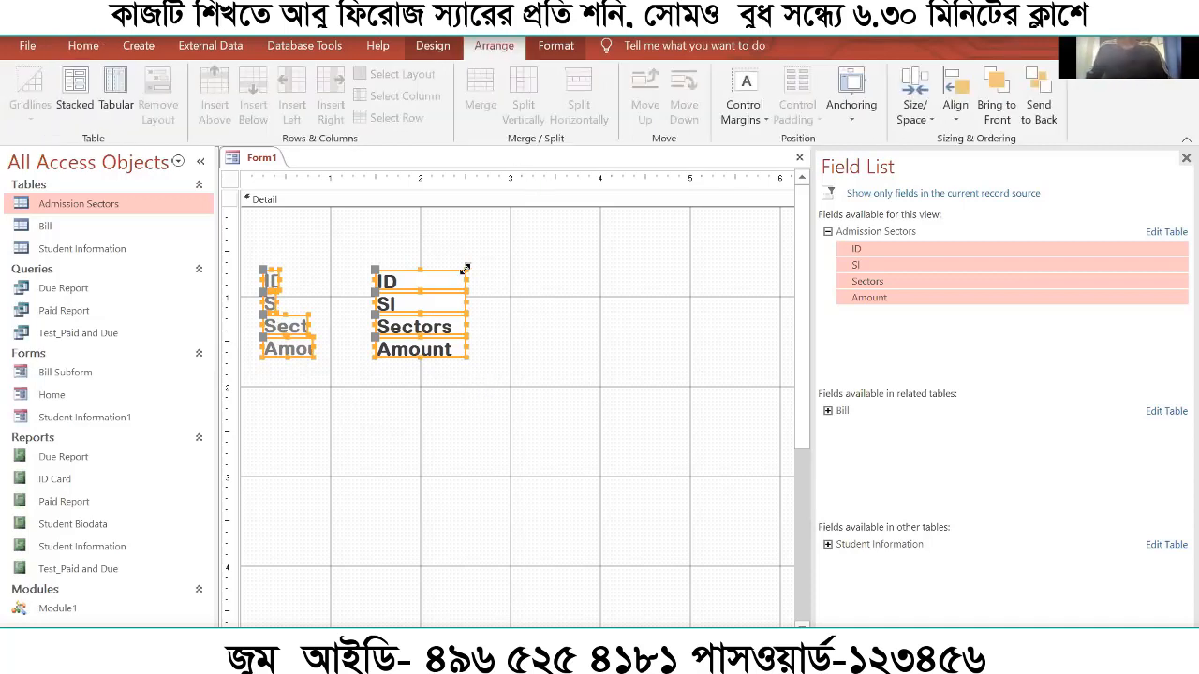
pyautogui.click(80, 94)
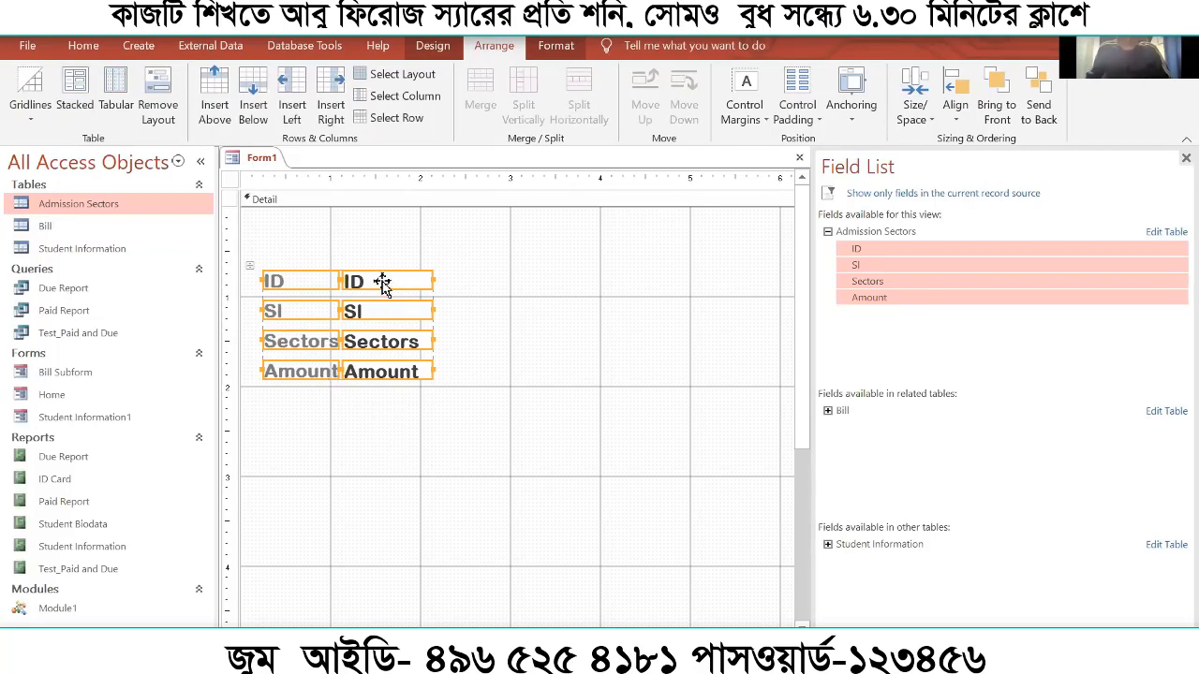
pyautogui.moveTo(383, 278); pyautogui.dragTo(454, 309)
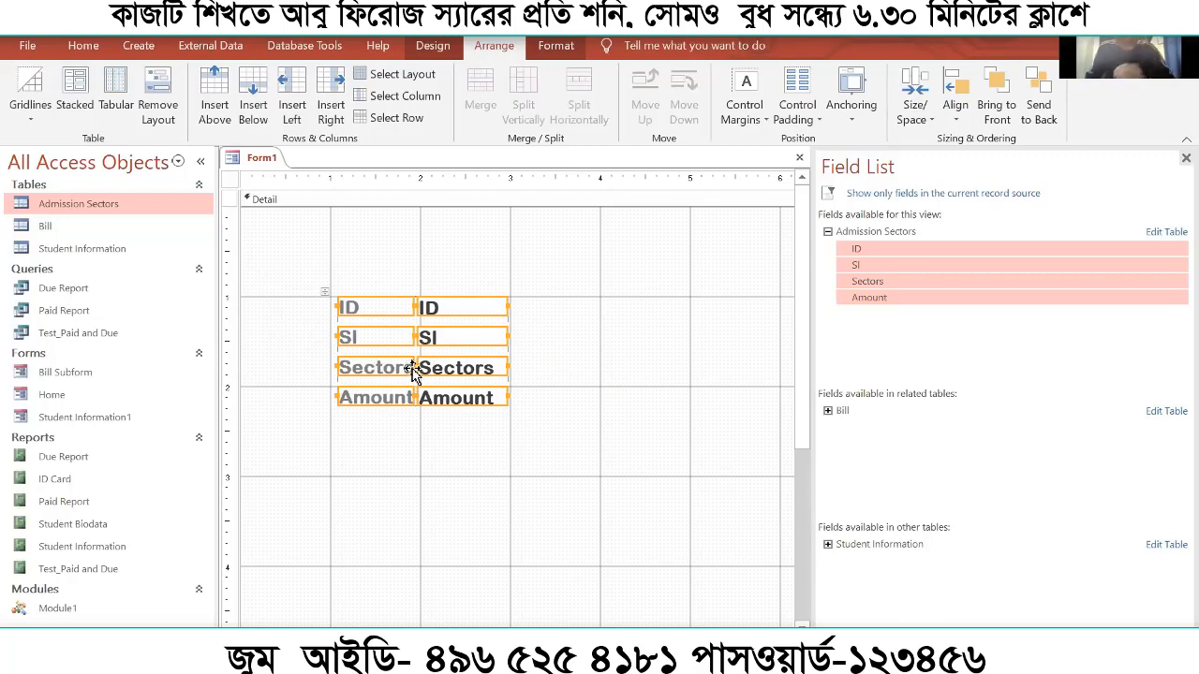
# Remove the stacked layout and widen the four field labels leftward to about 1.7 inches
pyautogui.click(157, 108)
pyautogui.click(360, 436)
pyautogui.moveTo(344, 286); pyautogui.dragTo(346, 365)
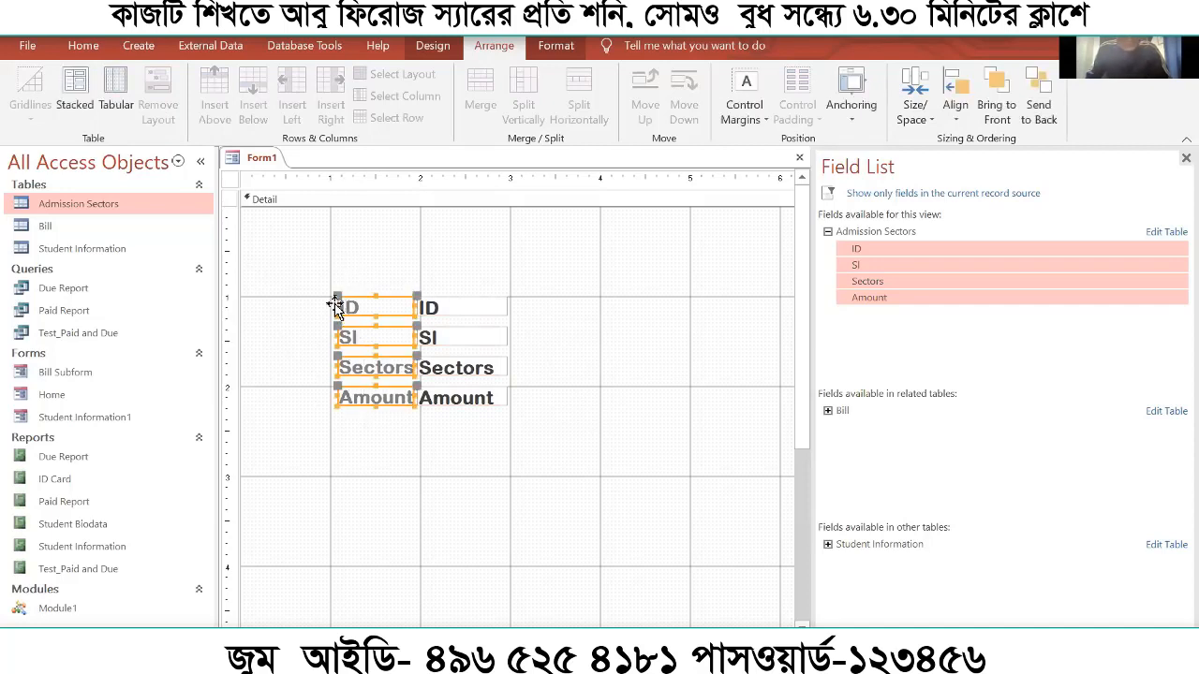
pyautogui.moveTo(339, 308); pyautogui.dragTo(263, 306)
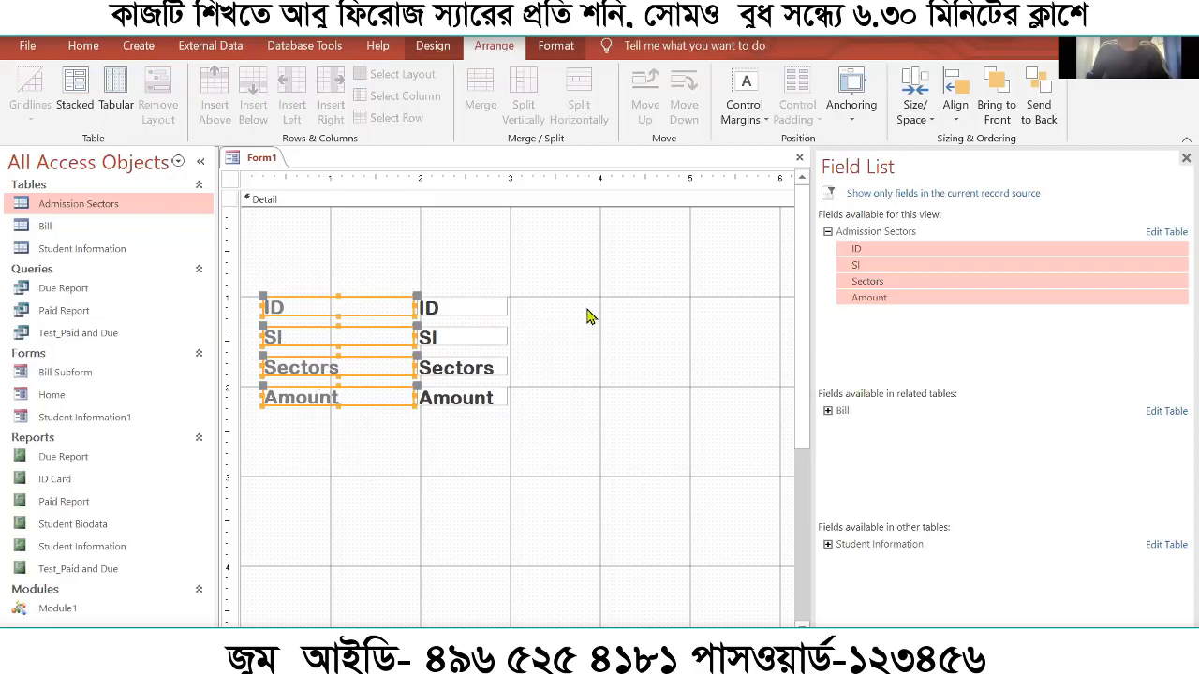
# Give the ID, SI, Sectors and Amount labels a red shape outline
pyautogui.click(554, 47)
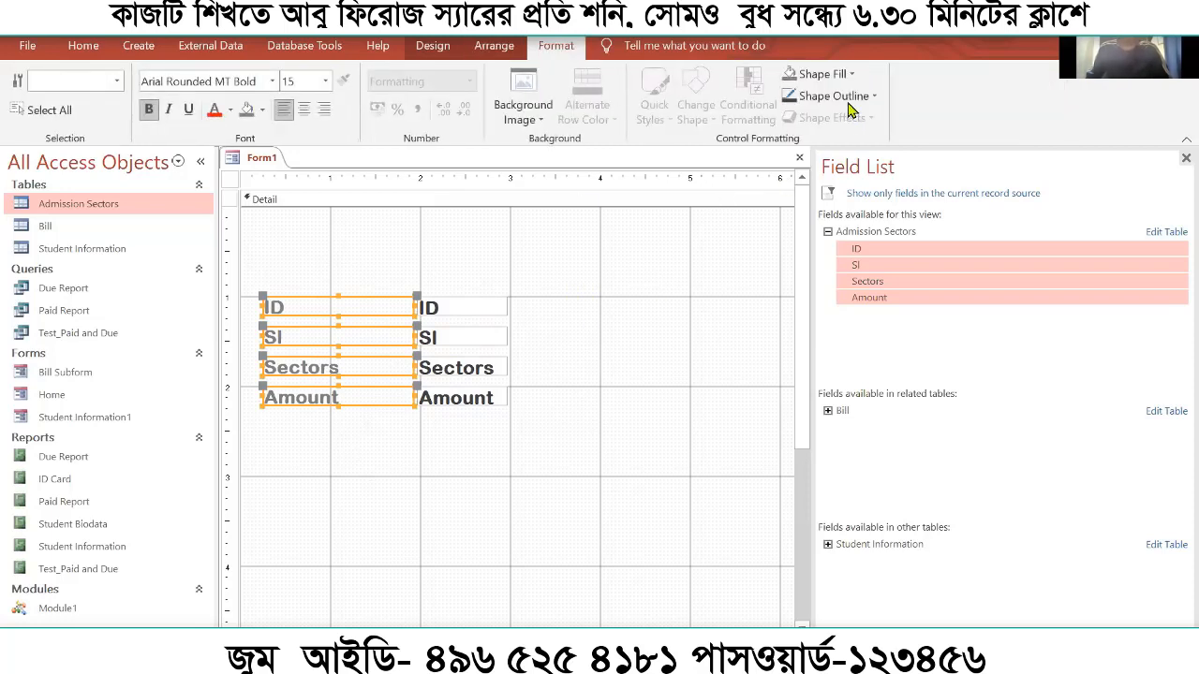
pyautogui.click(876, 98)
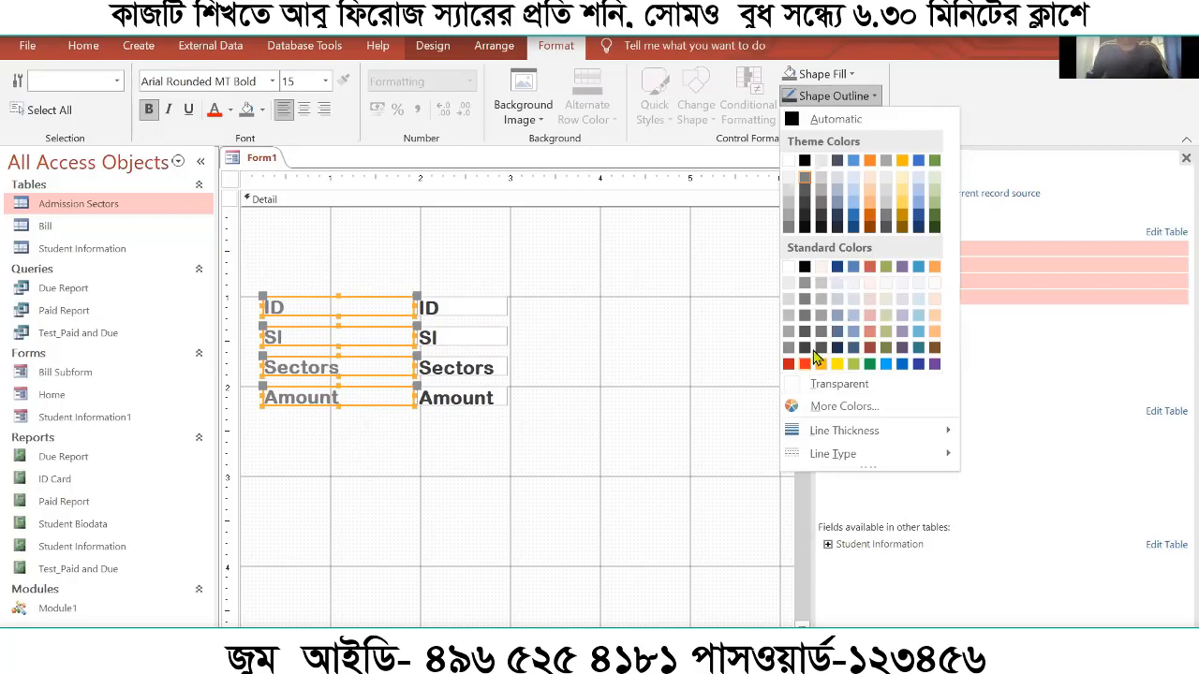
pyautogui.click(805, 365)
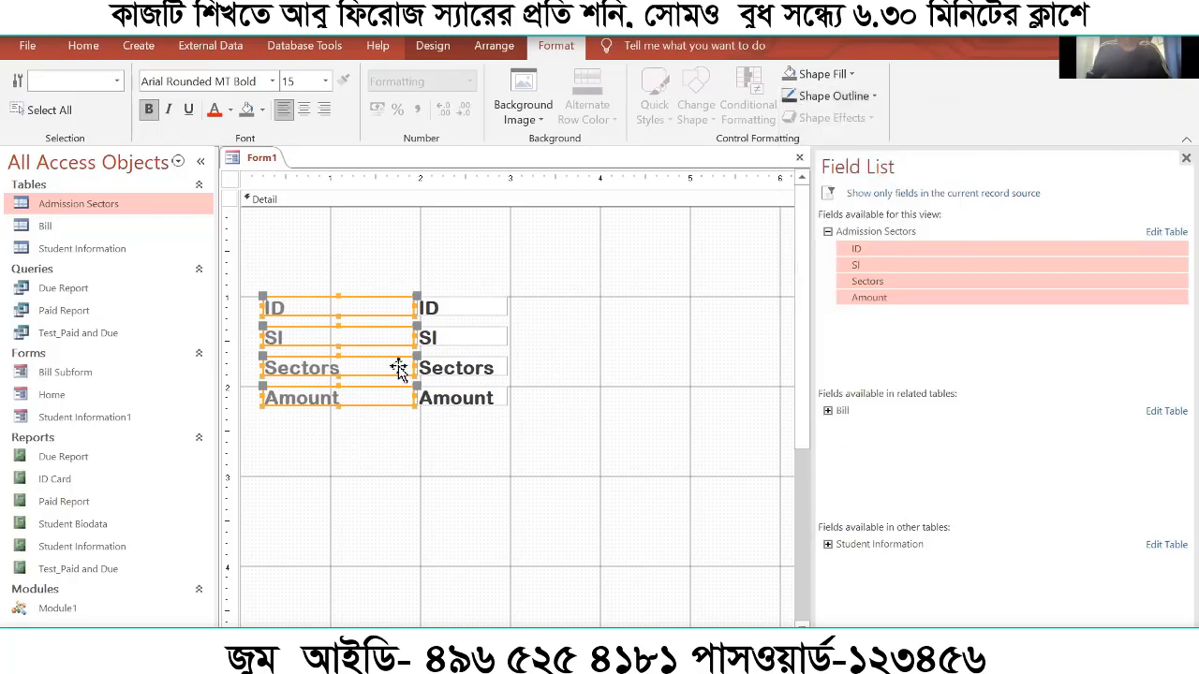
pyautogui.click(378, 423)
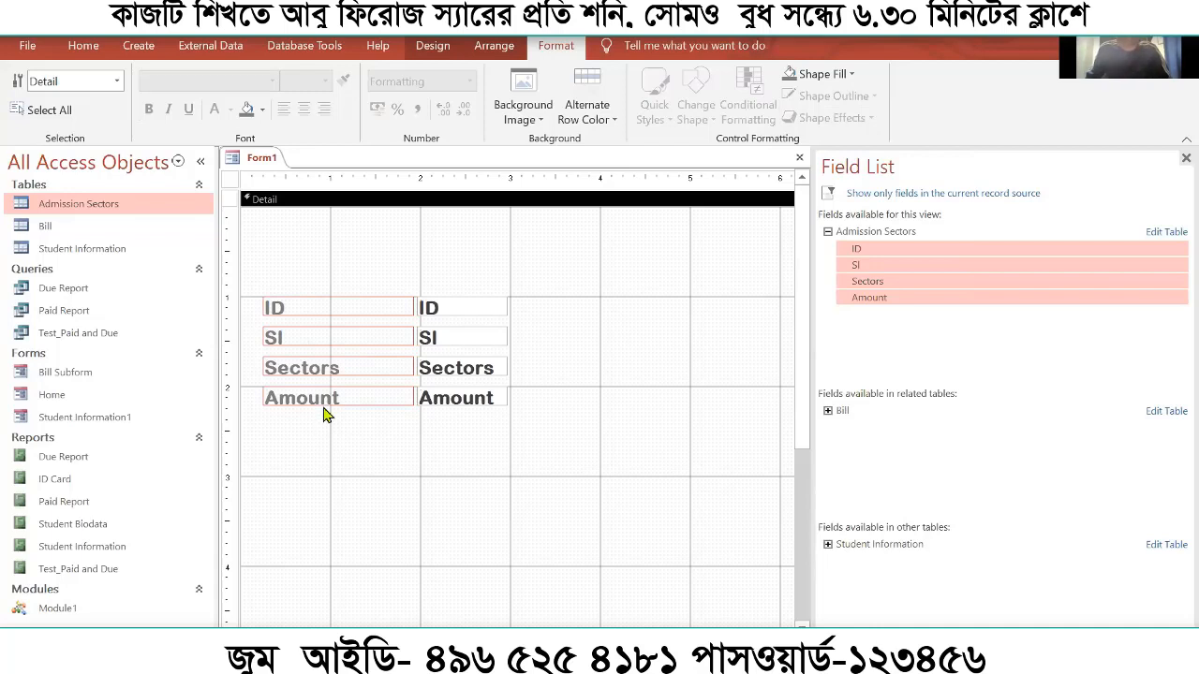
# Fill the four field labels with the dark grey standard color
pyautogui.moveTo(324, 409); pyautogui.dragTo(302, 272)
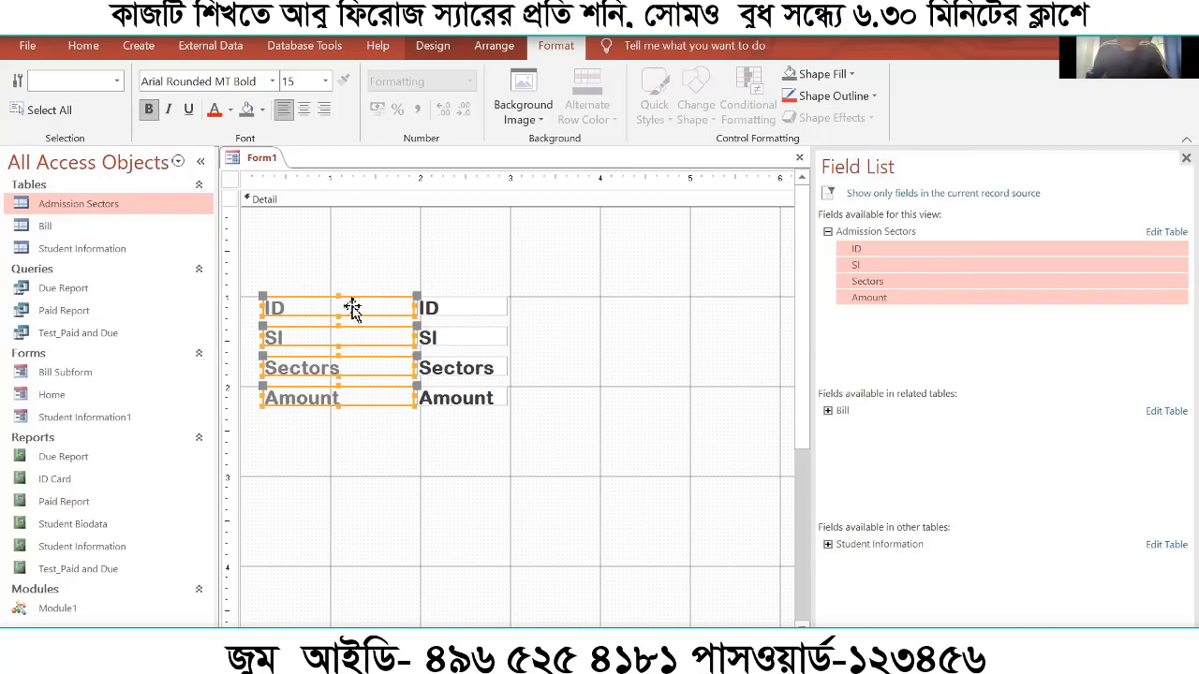
pyautogui.click(852, 75)
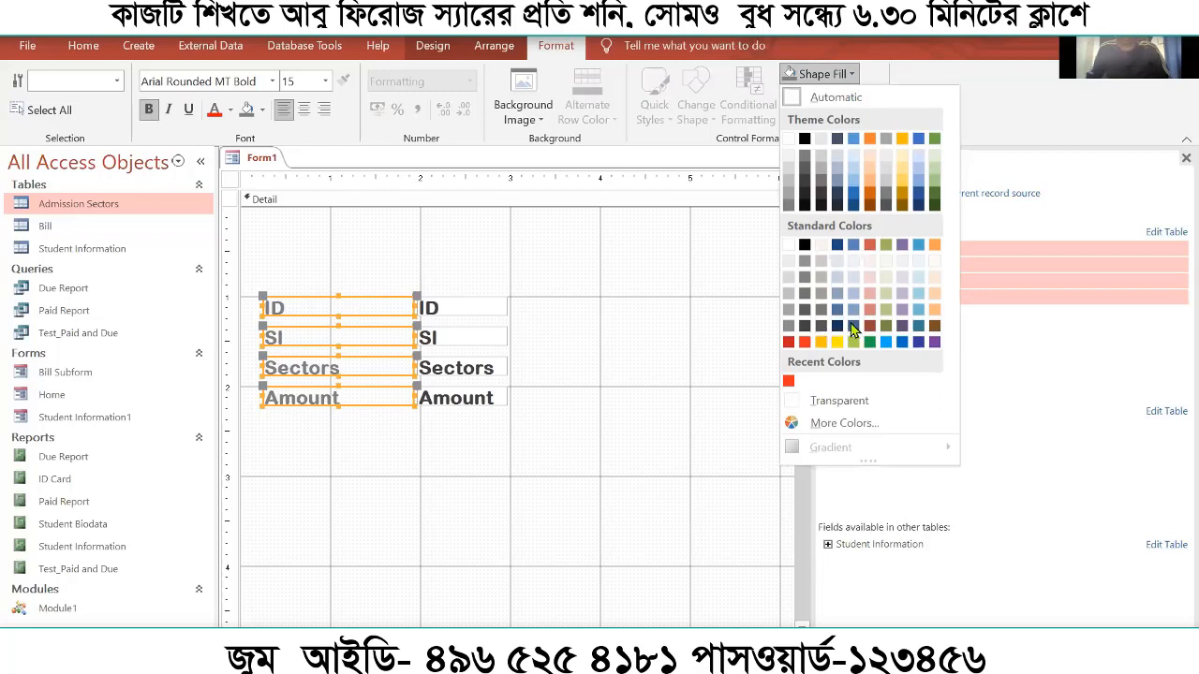
pyautogui.click(805, 326)
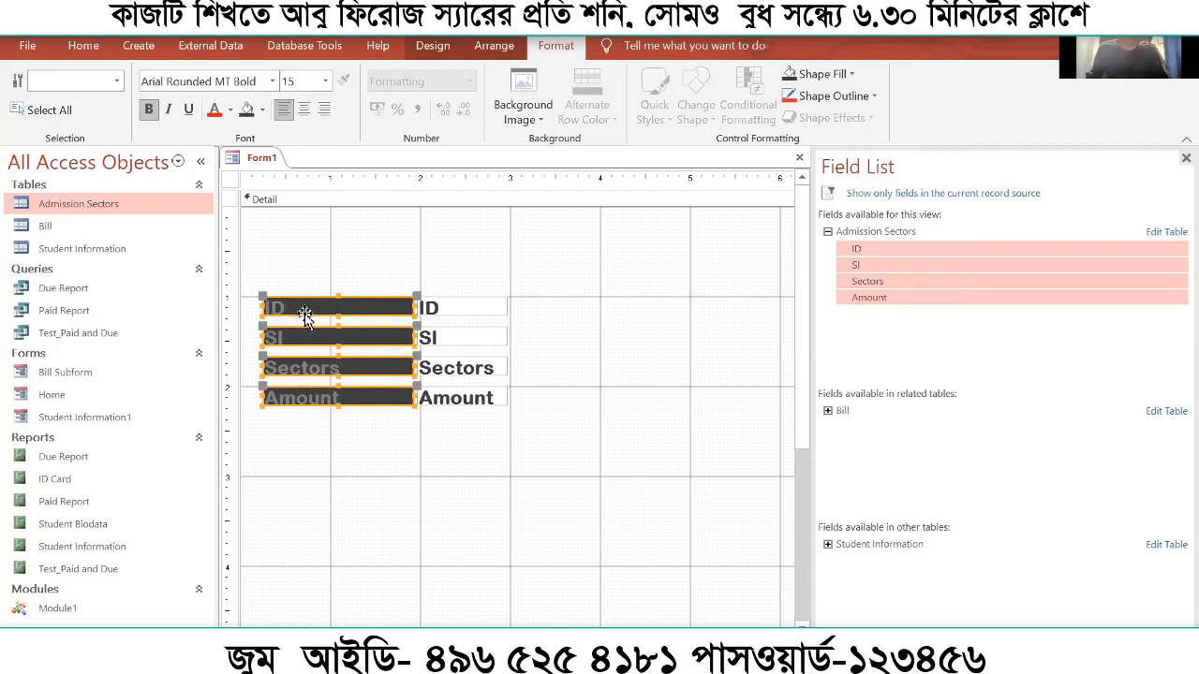
# Set the text of the four field labels to white and center it
pyautogui.moveTo(326, 434); pyautogui.dragTo(283, 281)
pyautogui.click(231, 110)
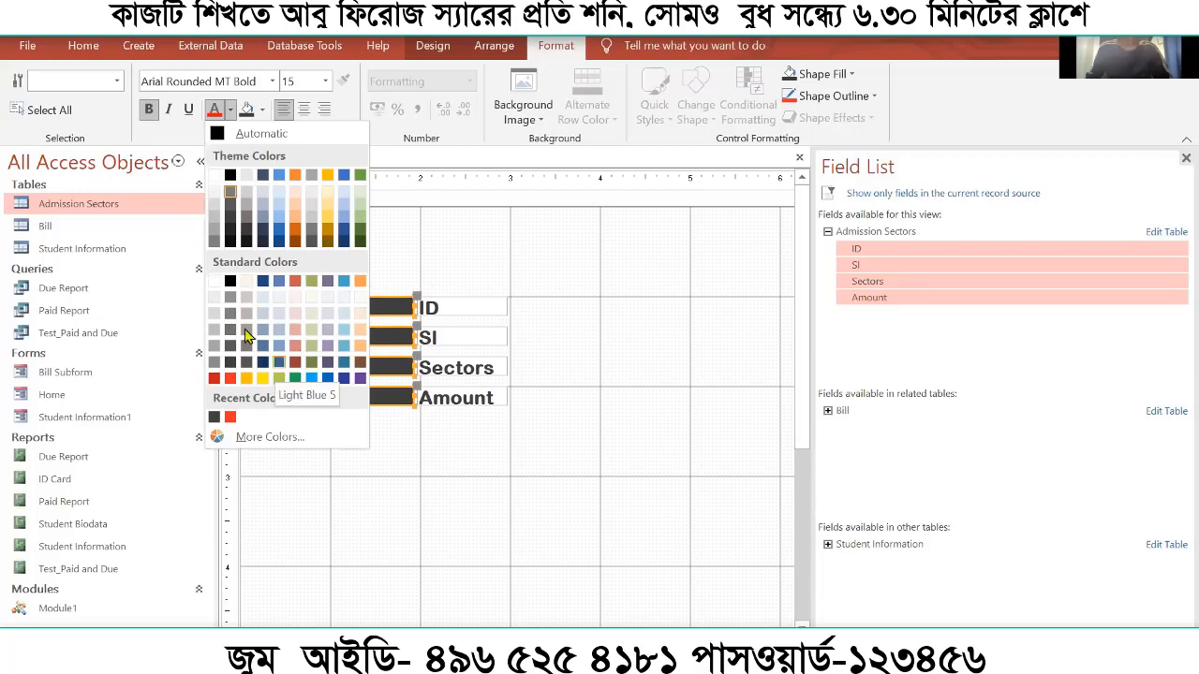
pyautogui.click(214, 280)
pyautogui.click(321, 412)
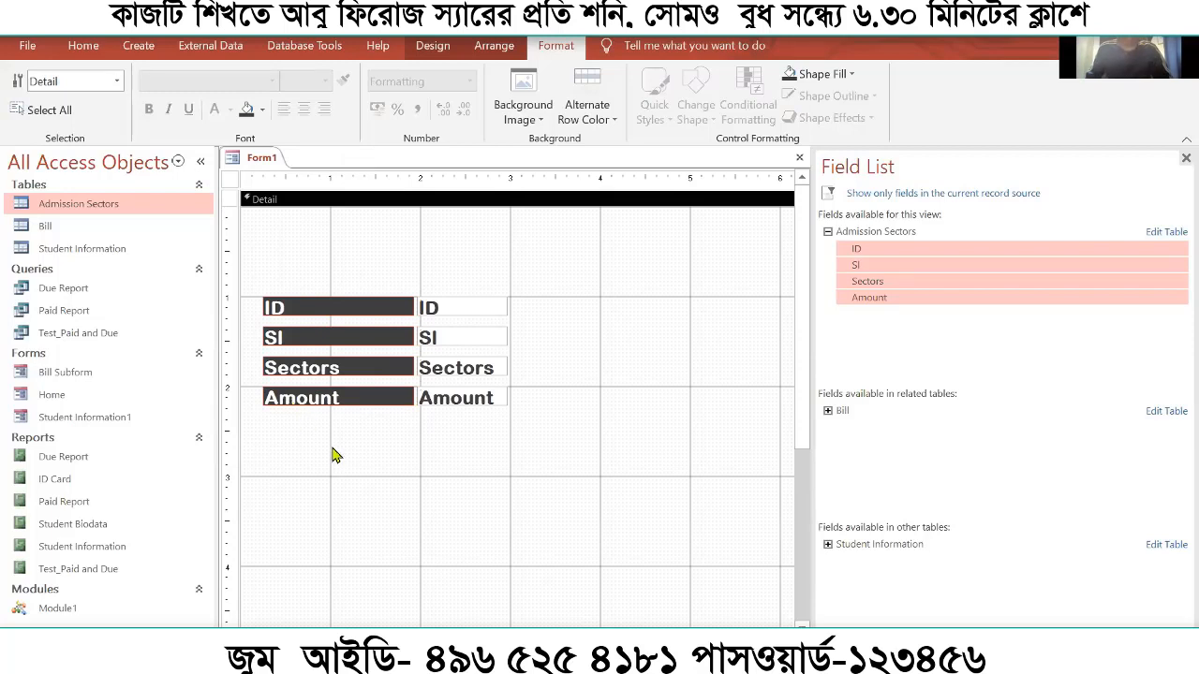
pyautogui.moveTo(327, 433); pyautogui.dragTo(294, 270)
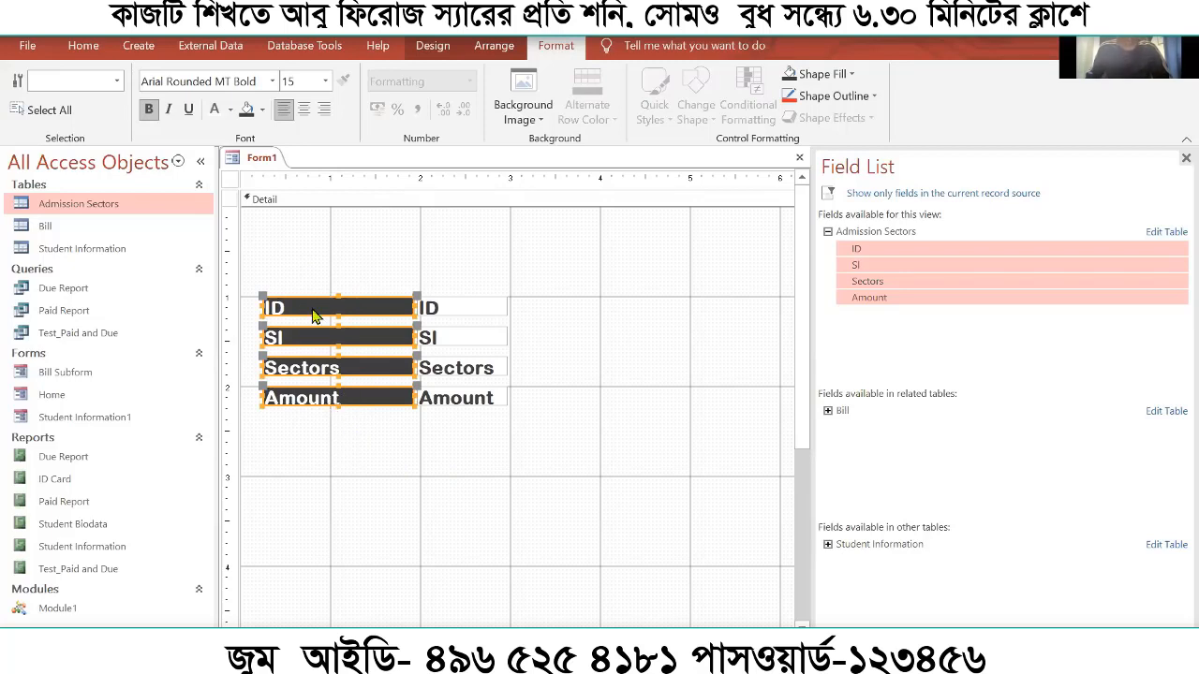
pyautogui.click(304, 109)
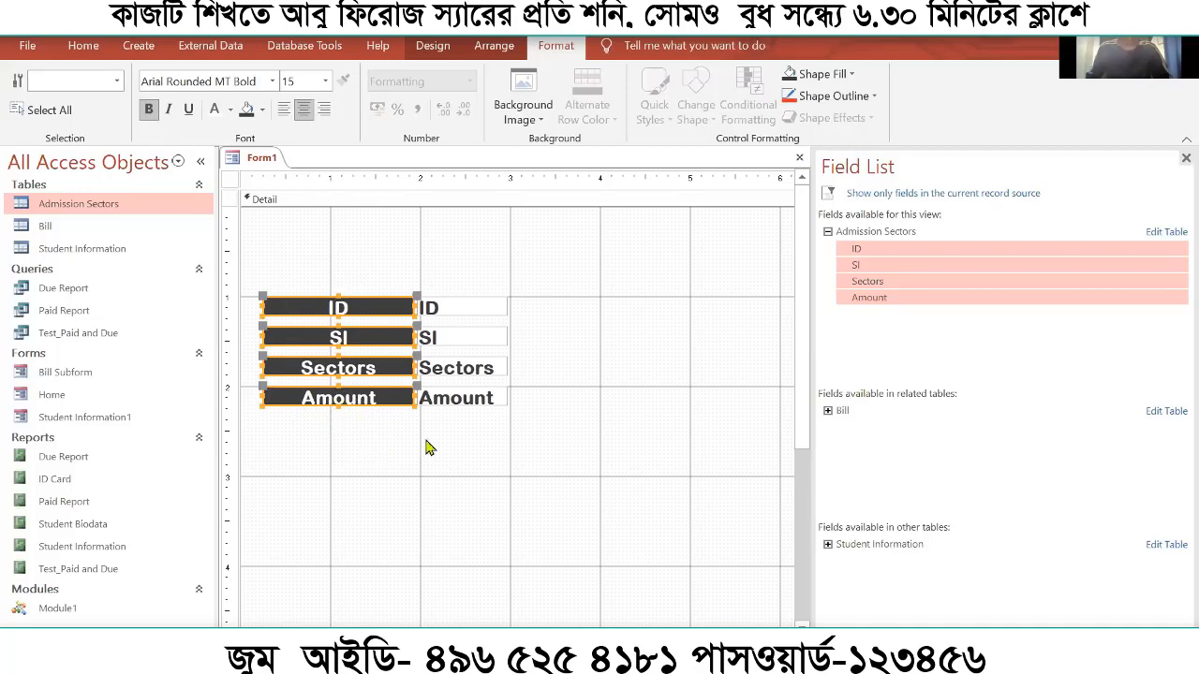
# Widen the ID, SI, Sectors and Amount text boxes rightward to about 2.2 inches
pyautogui.click(468, 431)
pyautogui.moveTo(531, 439); pyautogui.dragTo(450, 279)
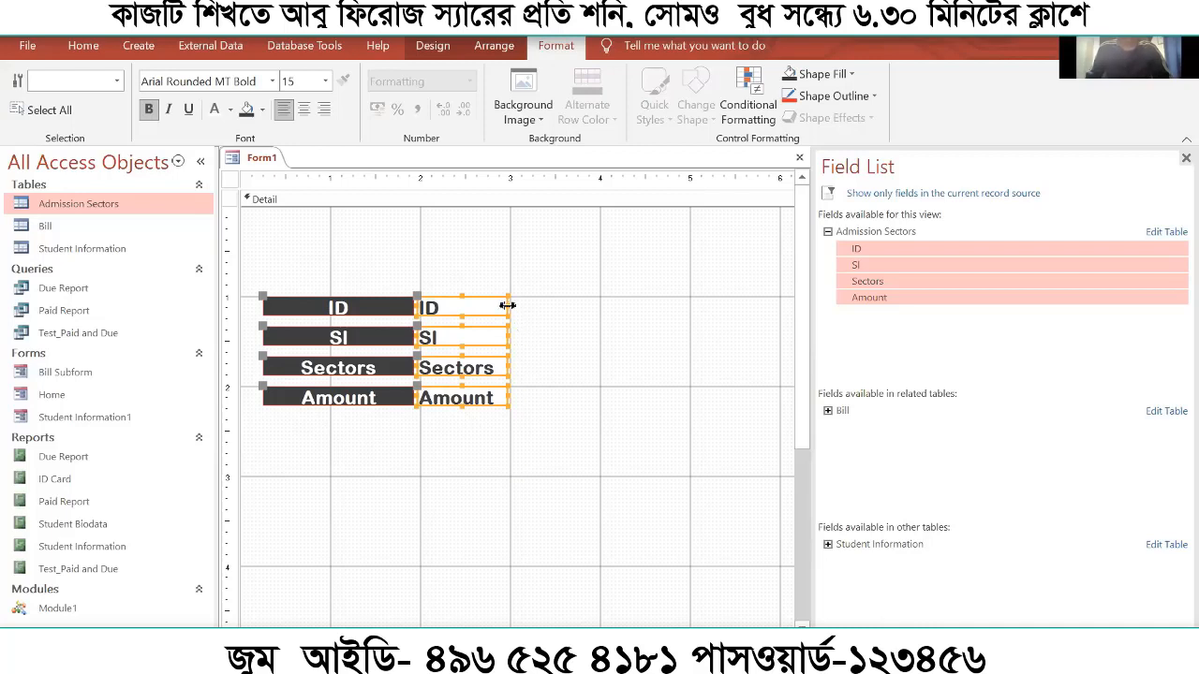
pyautogui.moveTo(509, 307); pyautogui.dragTo(688, 307)
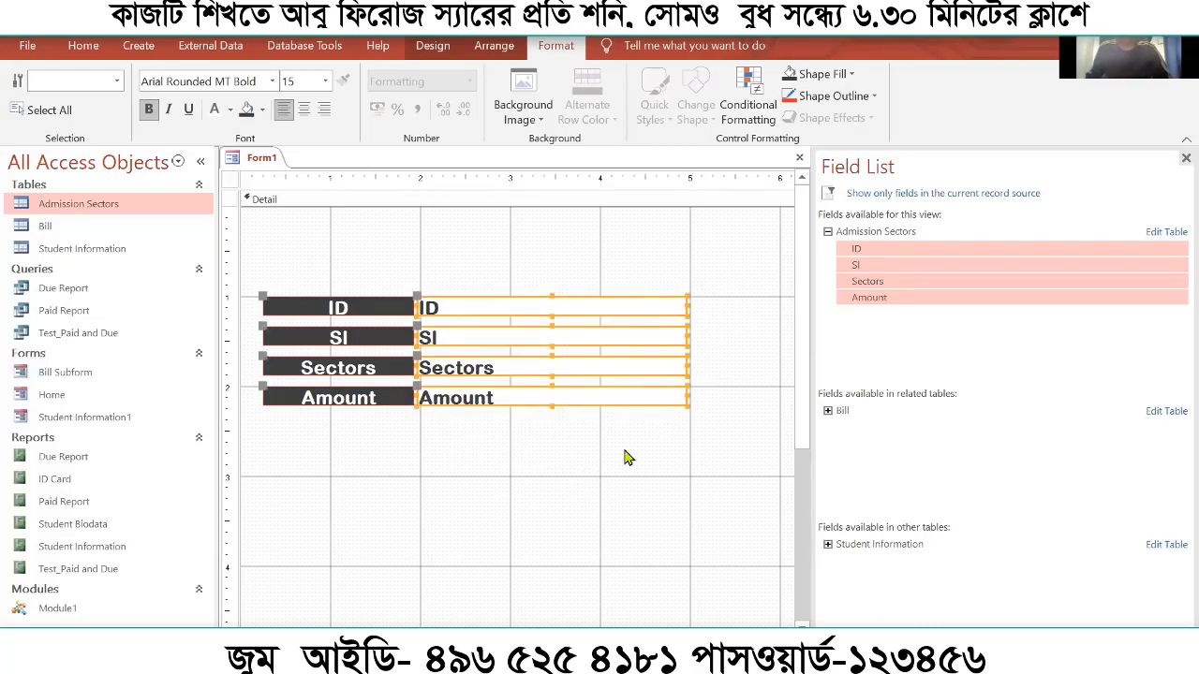
pyautogui.moveTo(685, 305); pyautogui.dragTo(513, 311)
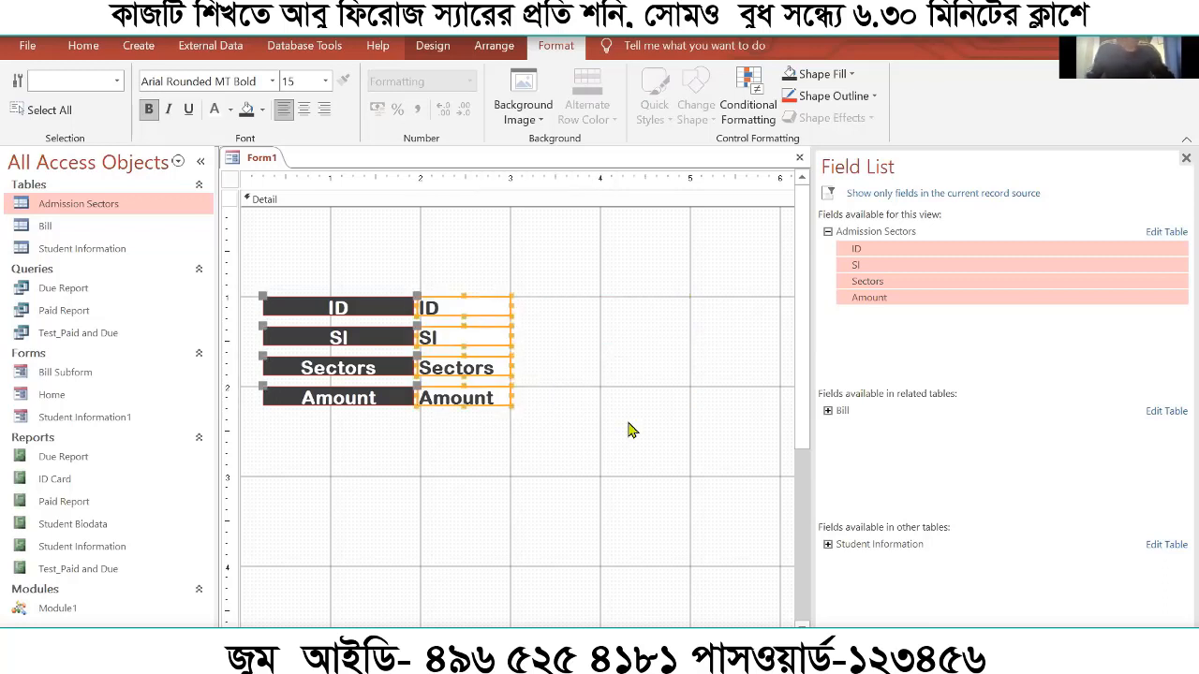
pyautogui.hotkey('shift', 'Right')
pyautogui.hotkey('shift', 'Right')
pyautogui.hotkey('shift', 'Right')
pyautogui.hotkey('shift', 'Right')
pyautogui.hotkey('shift', 'Right')
pyautogui.hotkey('shift', 'Right')
pyautogui.hotkey('shift', 'Right')
pyautogui.hotkey('shift', 'Right')
pyautogui.hotkey('shift', 'Right')
pyautogui.hotkey('shift', 'Right')
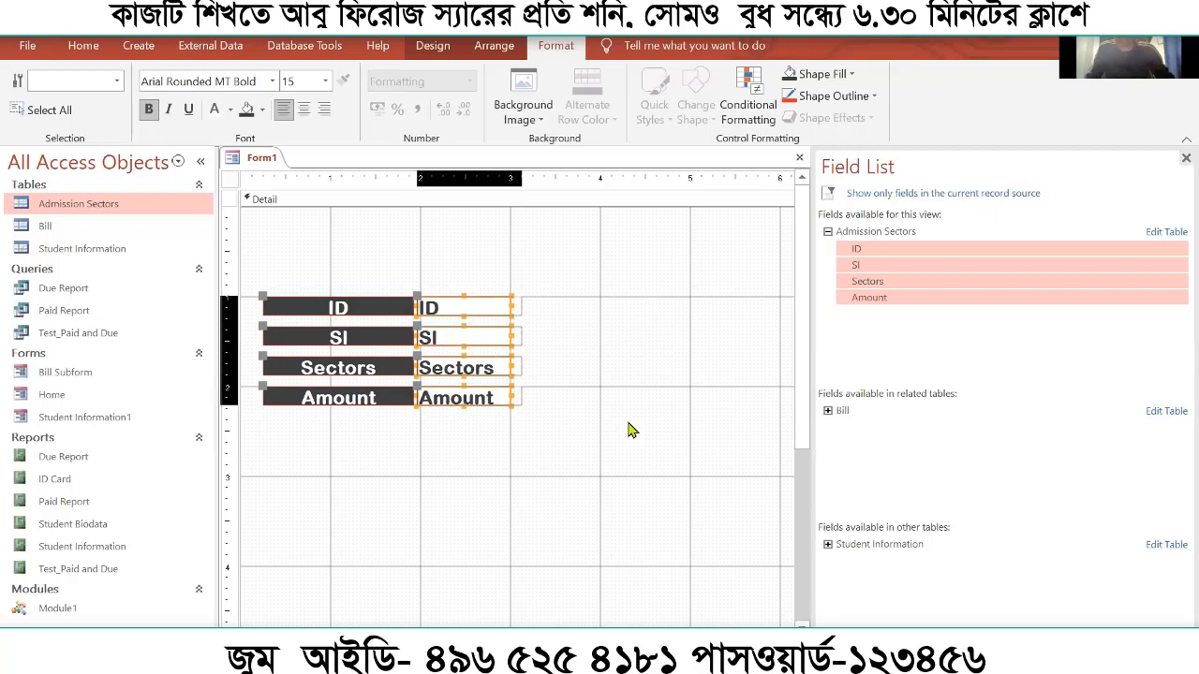
pyautogui.hotkey('shift', 'Right')
pyautogui.hotkey('shift', 'Right')
pyautogui.hotkey('shift', 'Right')
pyautogui.hotkey('shift', 'Right')
pyautogui.hotkey('shift', 'Right')
pyautogui.hotkey('shift', 'Right')
pyautogui.hotkey('shift', 'Right')
pyautogui.hotkey('shift', 'Right')
pyautogui.hotkey('shift', 'Right')
pyautogui.hotkey('shift', 'Right')
pyautogui.hotkey('shift', 'Right')
pyautogui.hotkey('shift', 'Right')
pyautogui.hotkey('shift', 'Right')
pyautogui.hotkey('shift', 'Right')
pyautogui.hotkey('shift', 'Right')
pyautogui.hotkey('shift', 'Right')
pyautogui.hotkey('shift', 'Right')
pyautogui.hotkey('shift', 'Right')
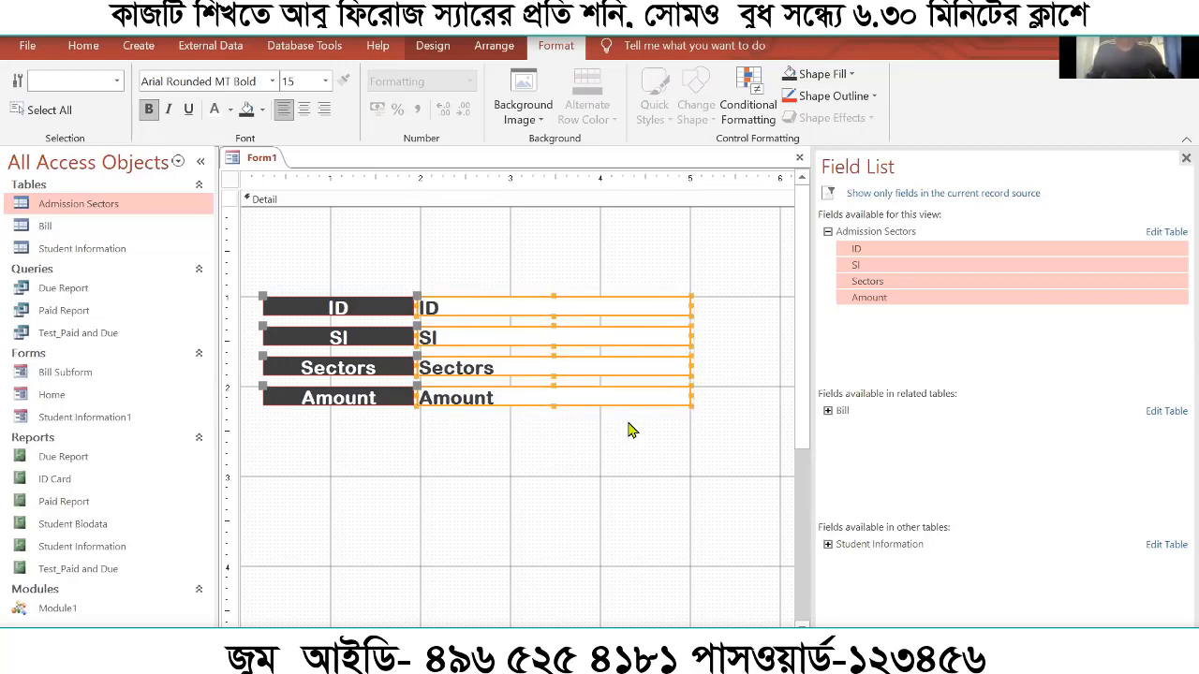
pyautogui.hotkey('shift', 'Right')
pyautogui.hotkey('shift', 'Right')
pyautogui.hotkey('shift', 'Right')
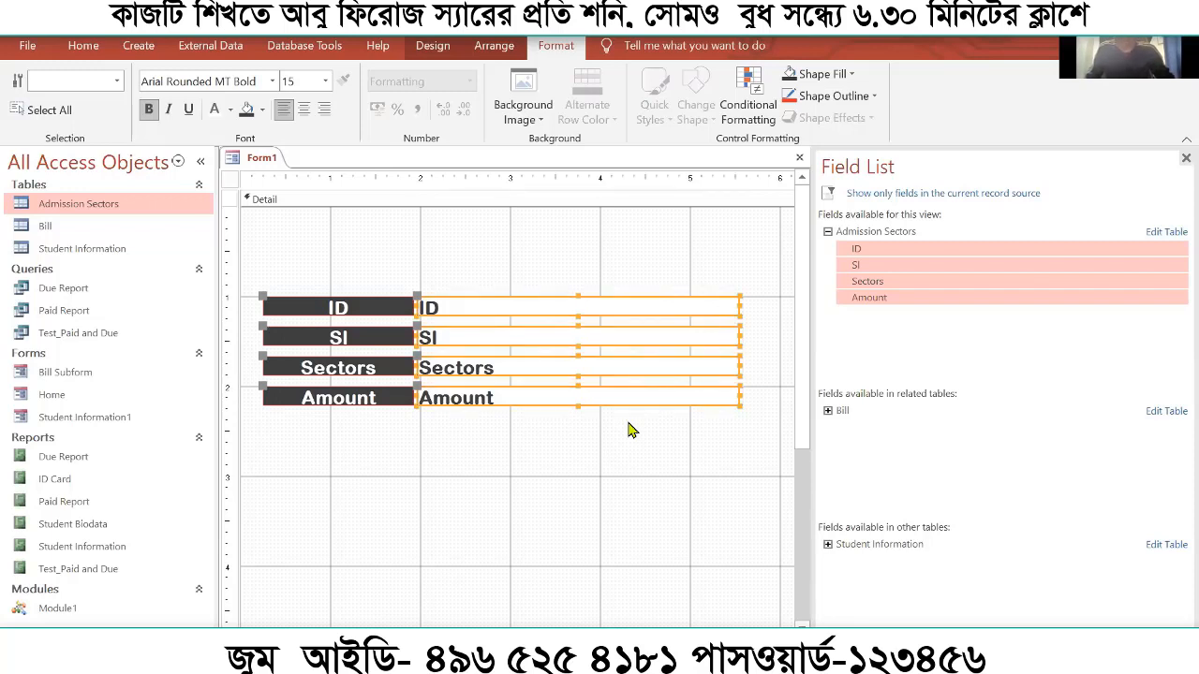
pyautogui.hotkey('shift', 'Left')
pyautogui.hotkey('shift', 'Left')
pyautogui.hotkey('shift', 'Left')
pyautogui.hotkey('shift', 'Left')
pyautogui.hotkey('shift', 'Left')
pyautogui.hotkey('shift', 'Left')
pyautogui.hotkey('shift', 'Left')
pyautogui.hotkey('shift', 'Left')
pyautogui.hotkey('shift', 'Left')
pyautogui.hotkey('shift', 'Left')
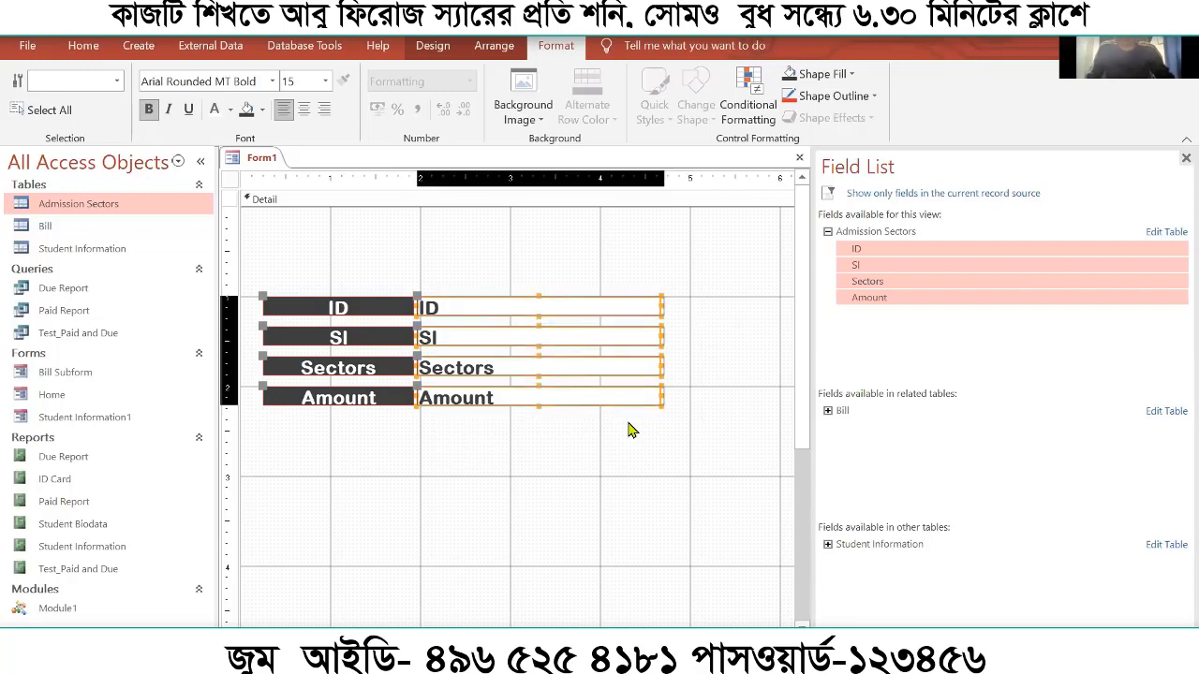
pyautogui.hotkey('shift', 'Right')
pyautogui.hotkey('shift', 'Right')
pyautogui.hotkey('shift', 'Right')
pyautogui.hotkey('shift', 'Right')
pyautogui.hotkey('shift', 'Right')
pyautogui.hotkey('shift', 'Right')
pyautogui.hotkey('shift', 'Right')
pyautogui.hotkey('shift', 'Right')
pyautogui.hotkey('shift', 'Right')
pyautogui.hotkey('shift', 'Right')
pyautogui.hotkey('shift', 'Right')
pyautogui.hotkey('shift', 'Right')
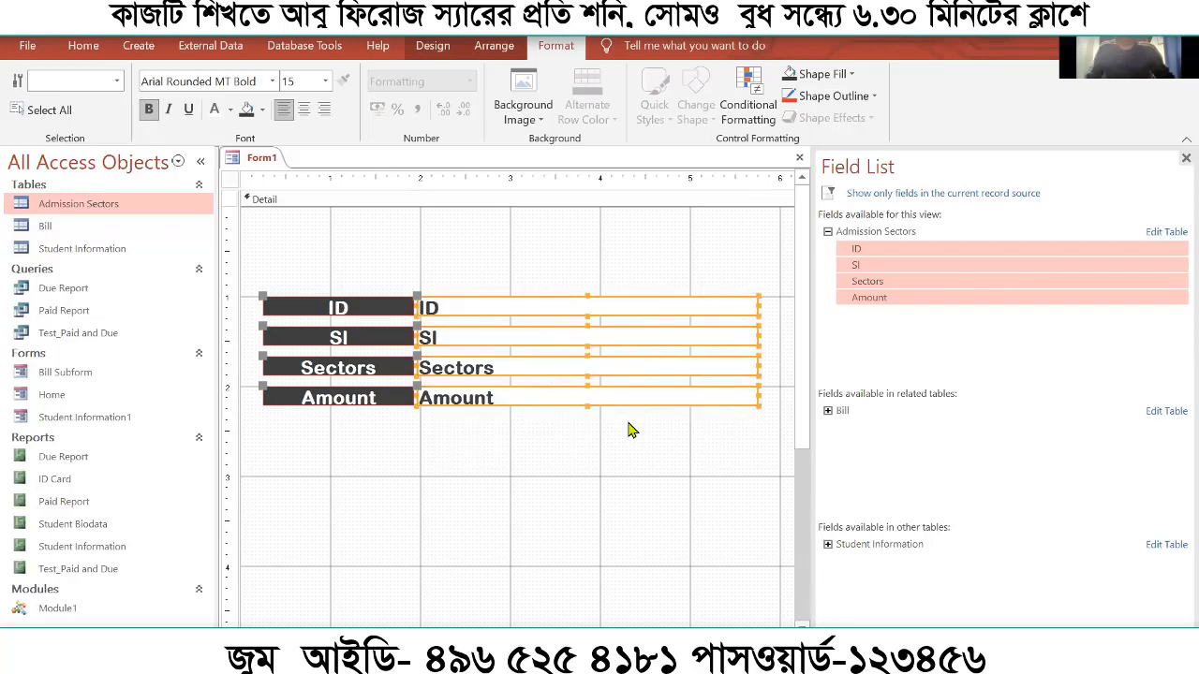
pyautogui.hotkey('shift', 'Left')
pyautogui.hotkey('shift', 'Left')
pyautogui.hotkey('shift', 'Left')
pyautogui.hotkey('shift', 'Left')
pyautogui.hotkey('shift', 'Left')
pyautogui.hotkey('shift', 'Left')
pyautogui.hotkey('shift', 'Left')
pyautogui.hotkey('shift', 'Left')
pyautogui.hotkey('shift', 'Left')
pyautogui.hotkey('shift', 'Left')
pyautogui.hotkey('shift', 'Left')
pyautogui.hotkey('shift', 'Left')
pyautogui.hotkey('shift', 'Left')
pyautogui.hotkey('shift', 'Left')
pyautogui.hotkey('shift', 'Left')
pyautogui.hotkey('shift', 'Left')
pyautogui.hotkey('shift', 'Left')
pyautogui.hotkey('shift', 'Left')
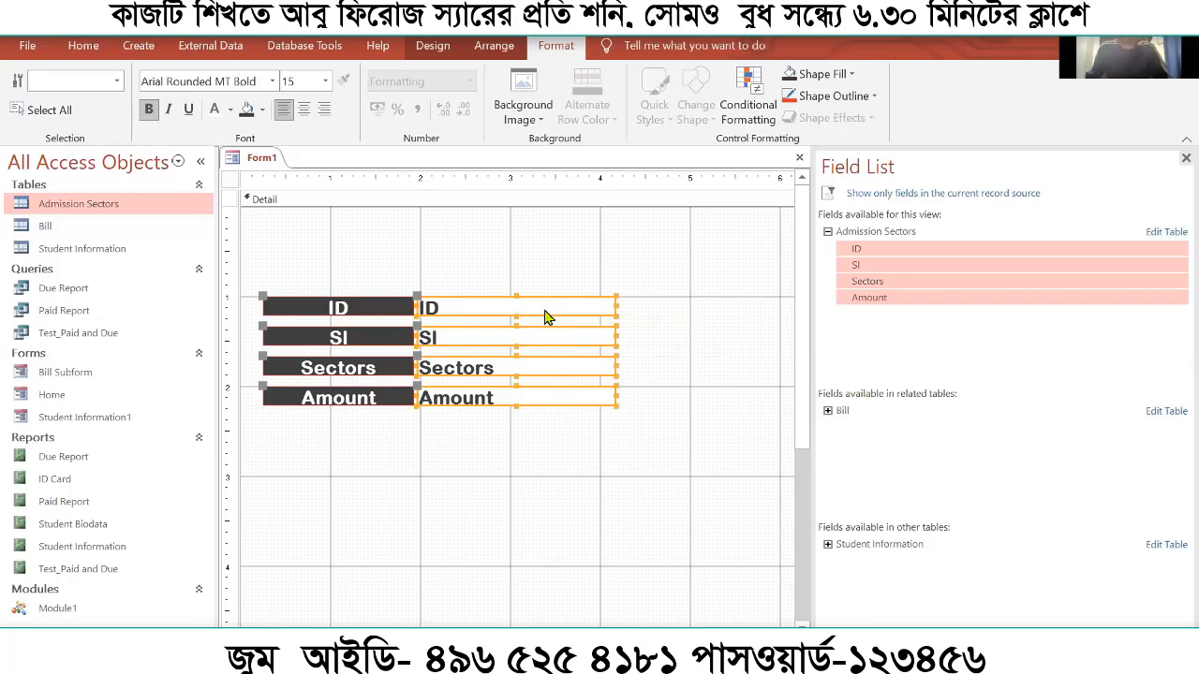
# Set the font of the four text boxes to Arial at size 12
pyautogui.click(248, 81)
pyautogui.write('Arial')
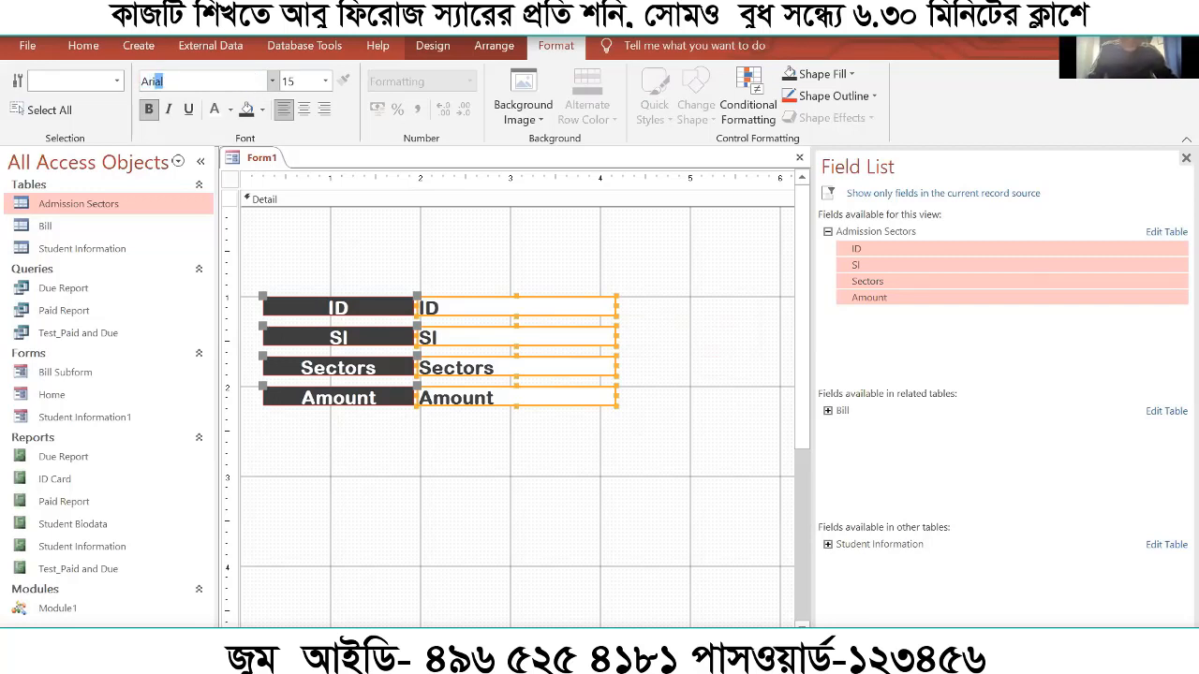
pyautogui.press('Return')
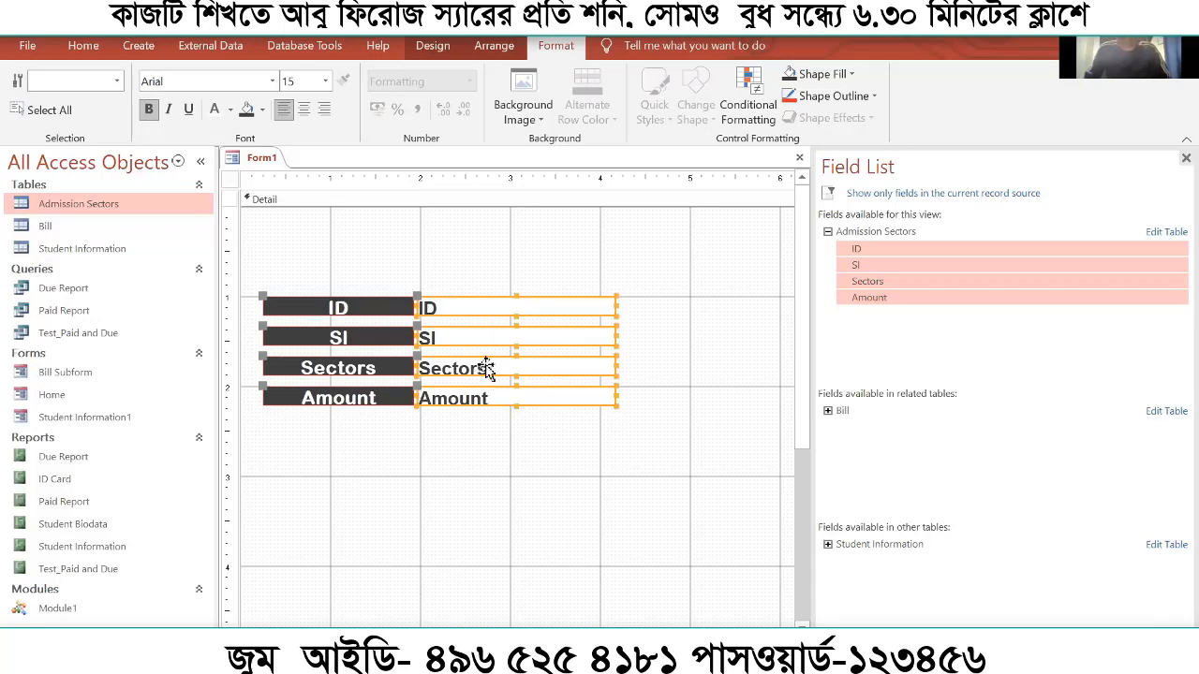
pyautogui.click(325, 82)
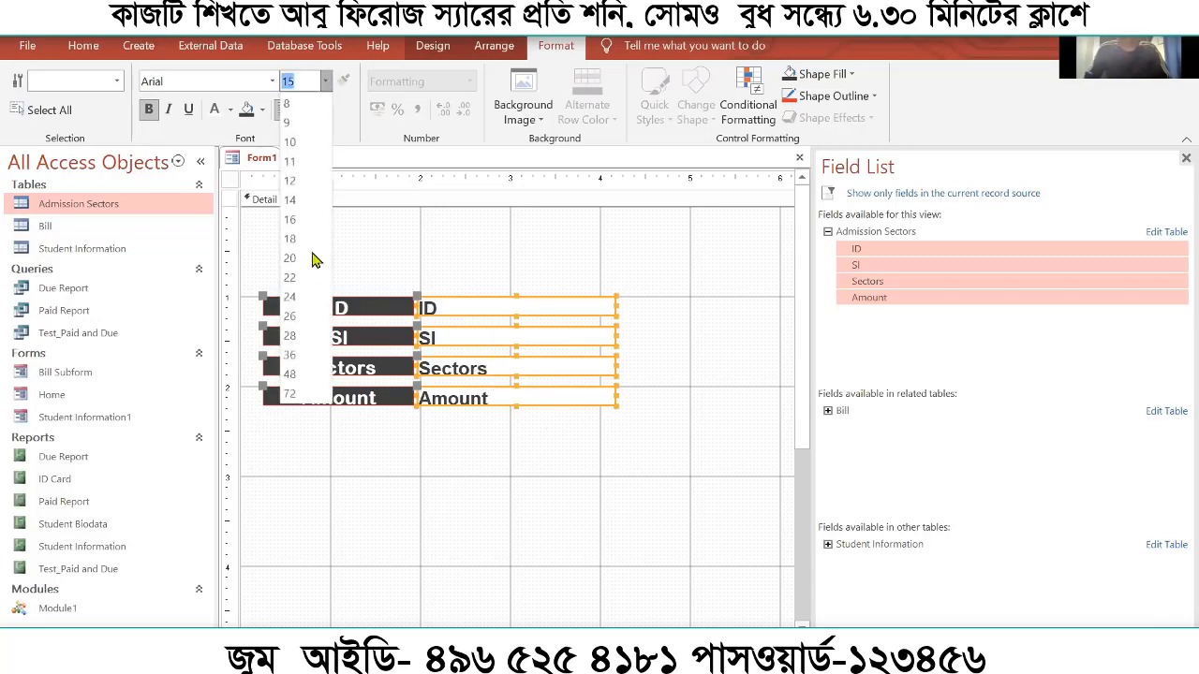
pyautogui.click(298, 181)
pyautogui.click(459, 412)
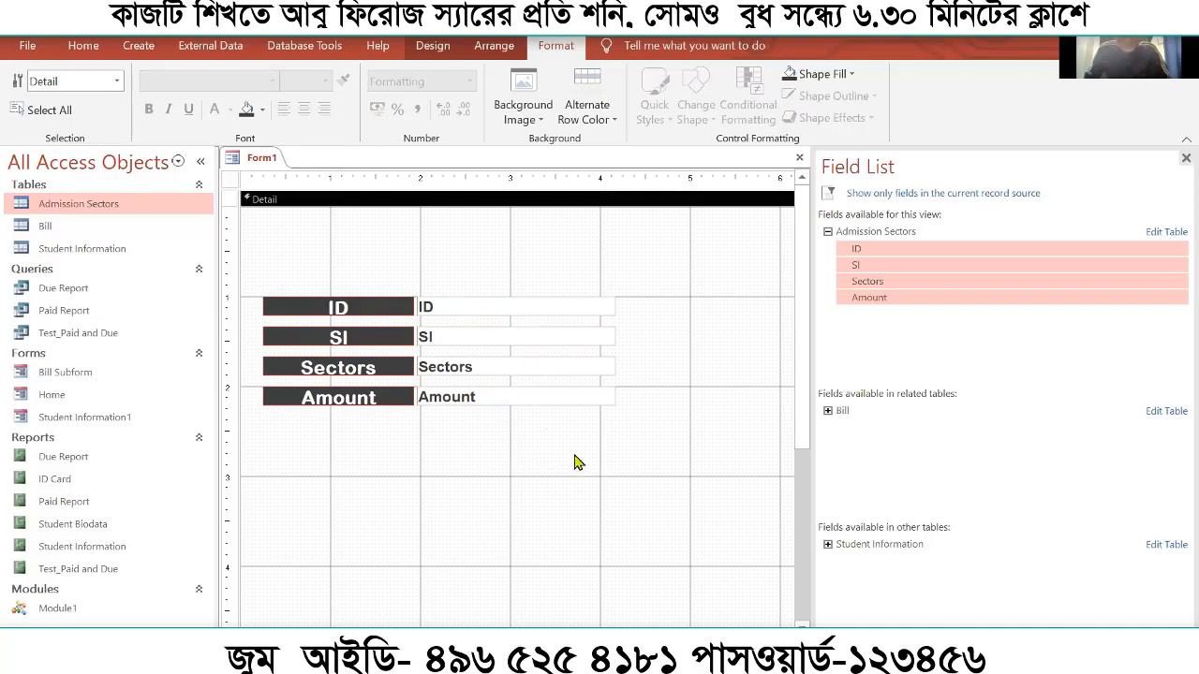
# Give the four text boxes a dark outline and a light grey fill from the theme colors
pyautogui.moveTo(621, 457); pyautogui.dragTo(530, 273)
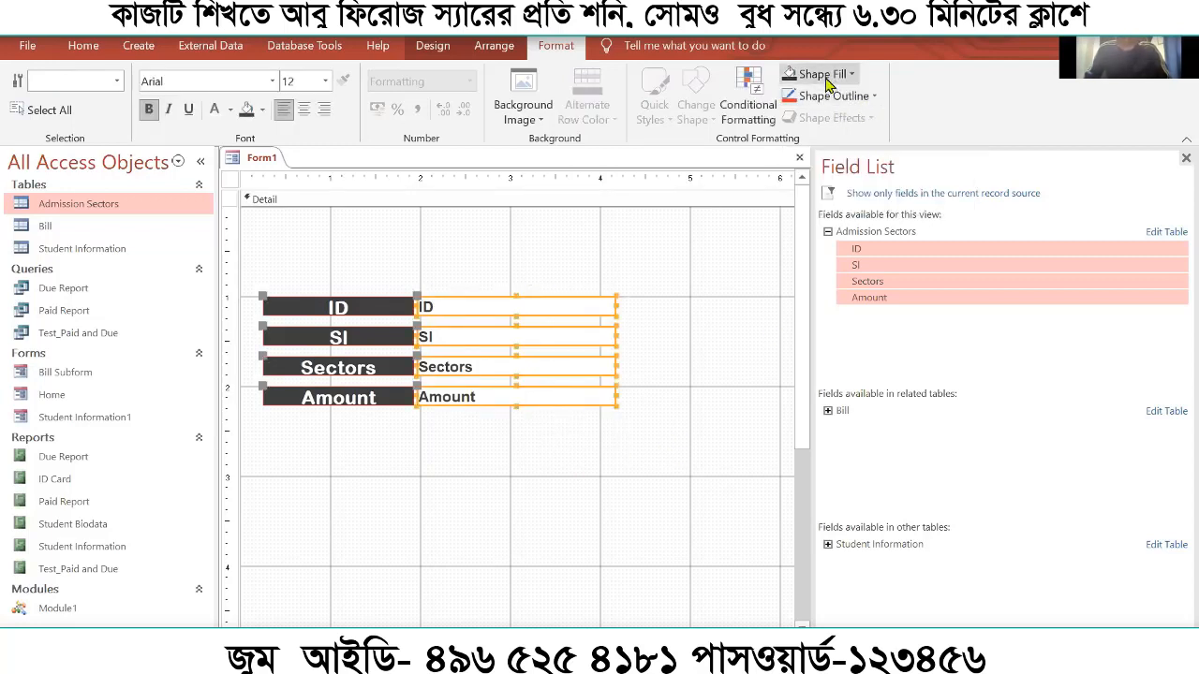
pyautogui.click(876, 97)
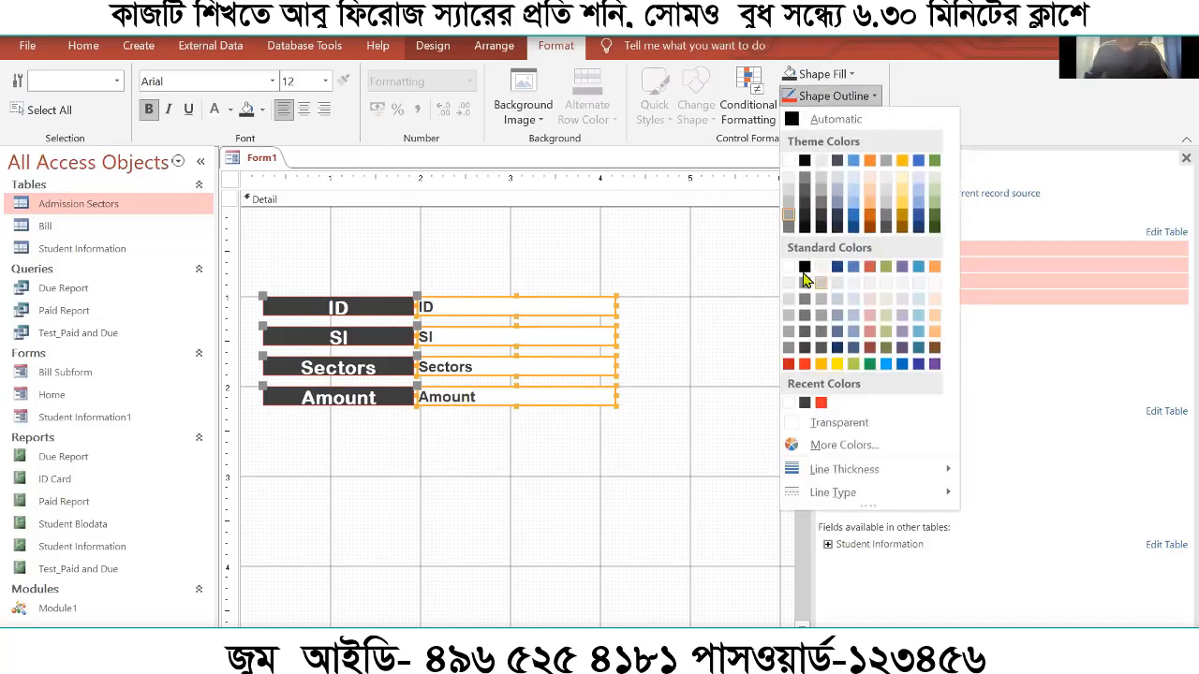
pyautogui.click(812, 214)
pyautogui.click(848, 75)
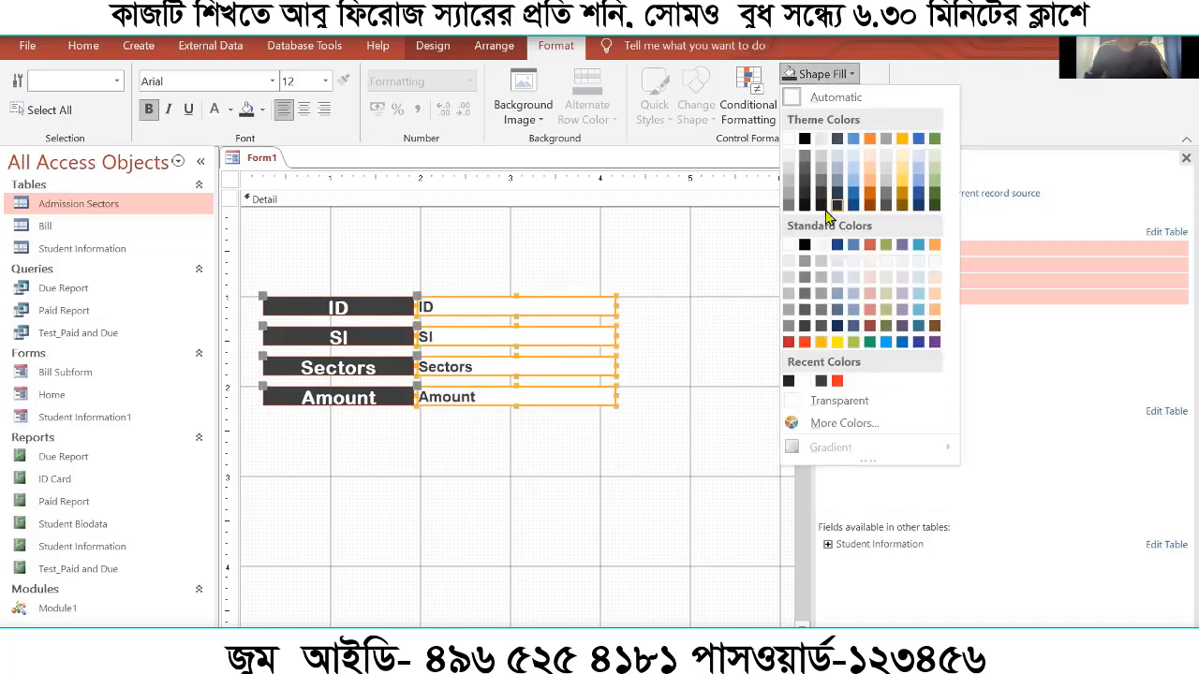
pyautogui.click(794, 158)
pyautogui.click(527, 433)
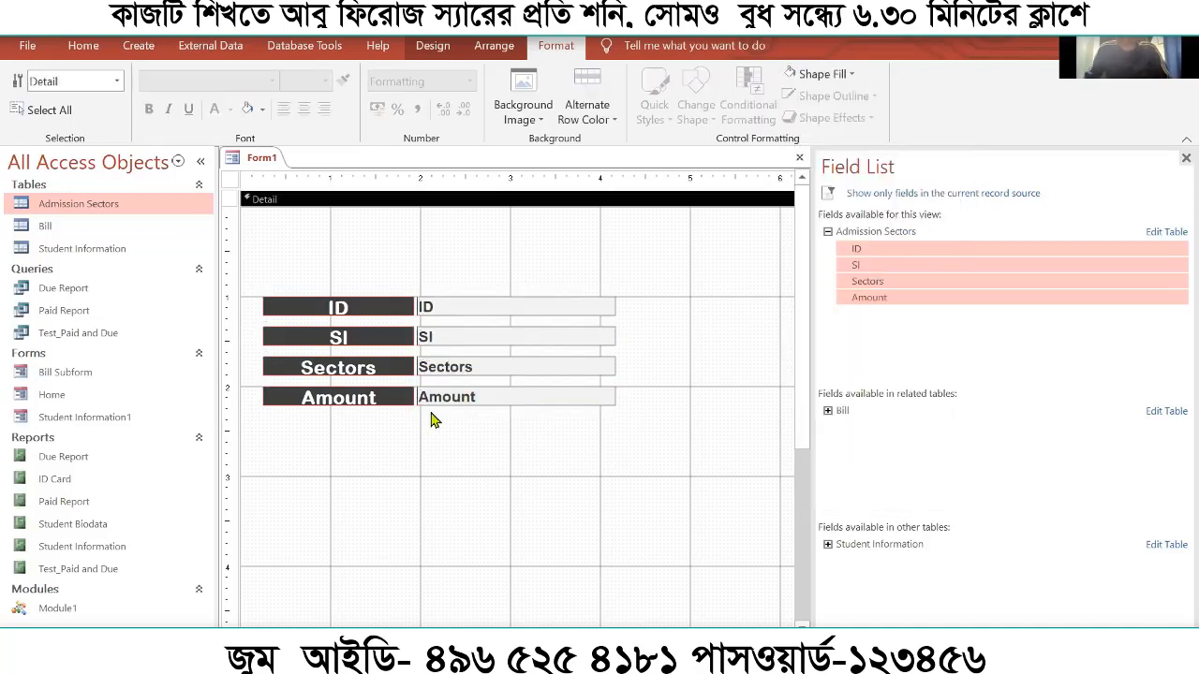
# Increase the height of all four labels and their text boxes together to about 0.3 inch
pyautogui.moveTo(570, 437); pyautogui.dragTo(533, 293)
pyautogui.click(585, 457)
pyautogui.moveTo(525, 433); pyautogui.dragTo(362, 281)
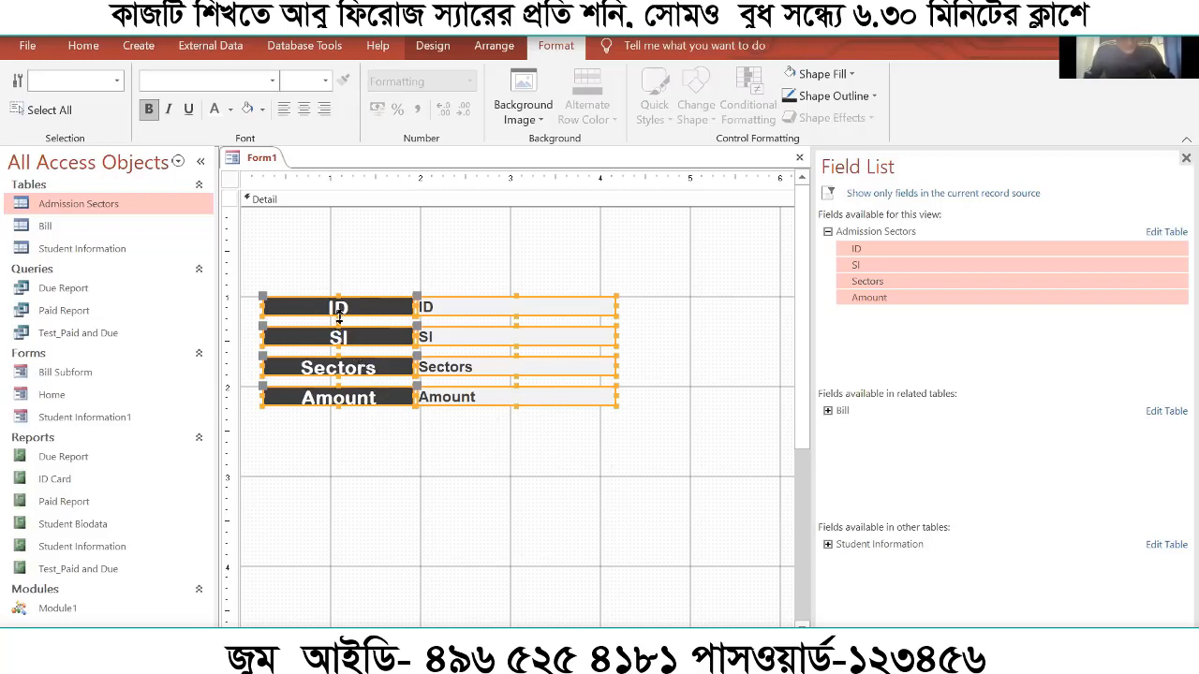
pyautogui.moveTo(339, 317); pyautogui.dragTo(342, 321)
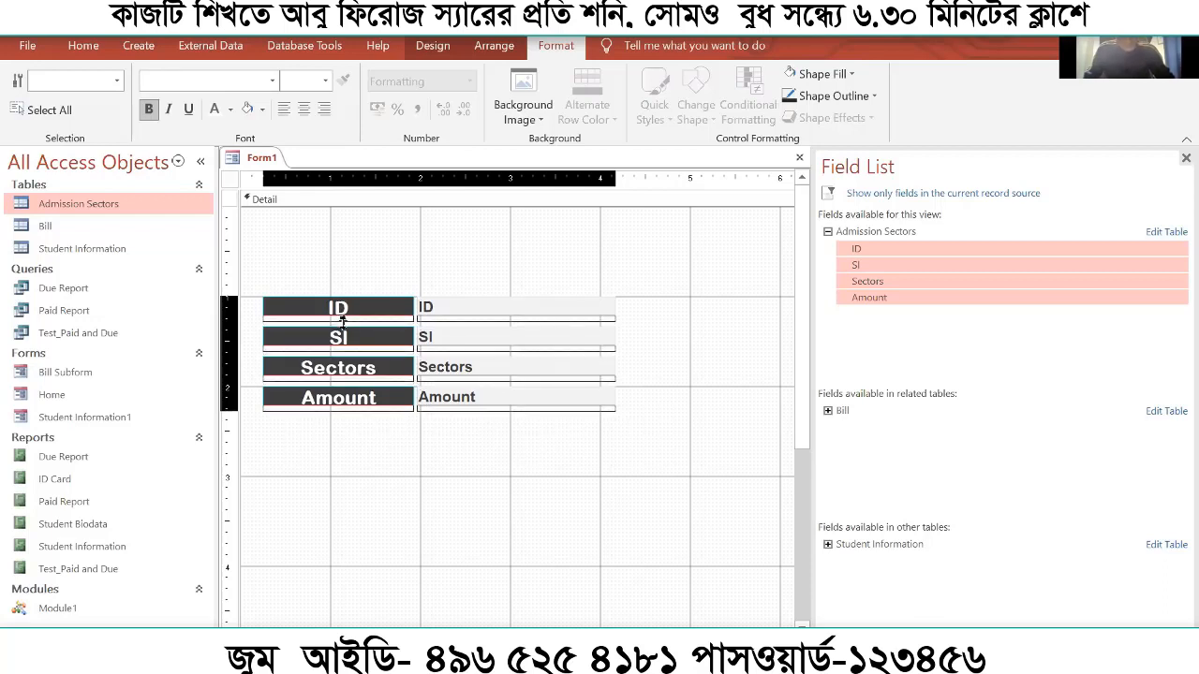
pyautogui.moveTo(342, 321); pyautogui.dragTo(342, 322)
pyautogui.click(261, 433)
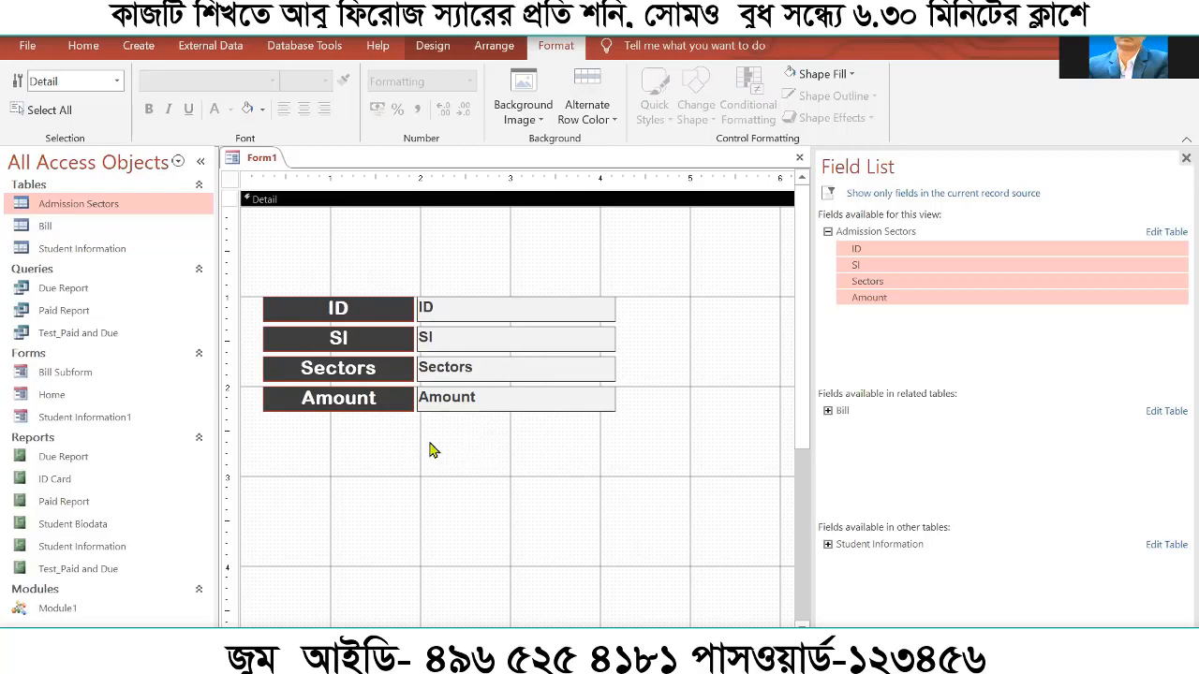
pyautogui.click(535, 444)
pyautogui.moveTo(588, 452); pyautogui.dragTo(331, 269)
pyautogui.click(331, 274)
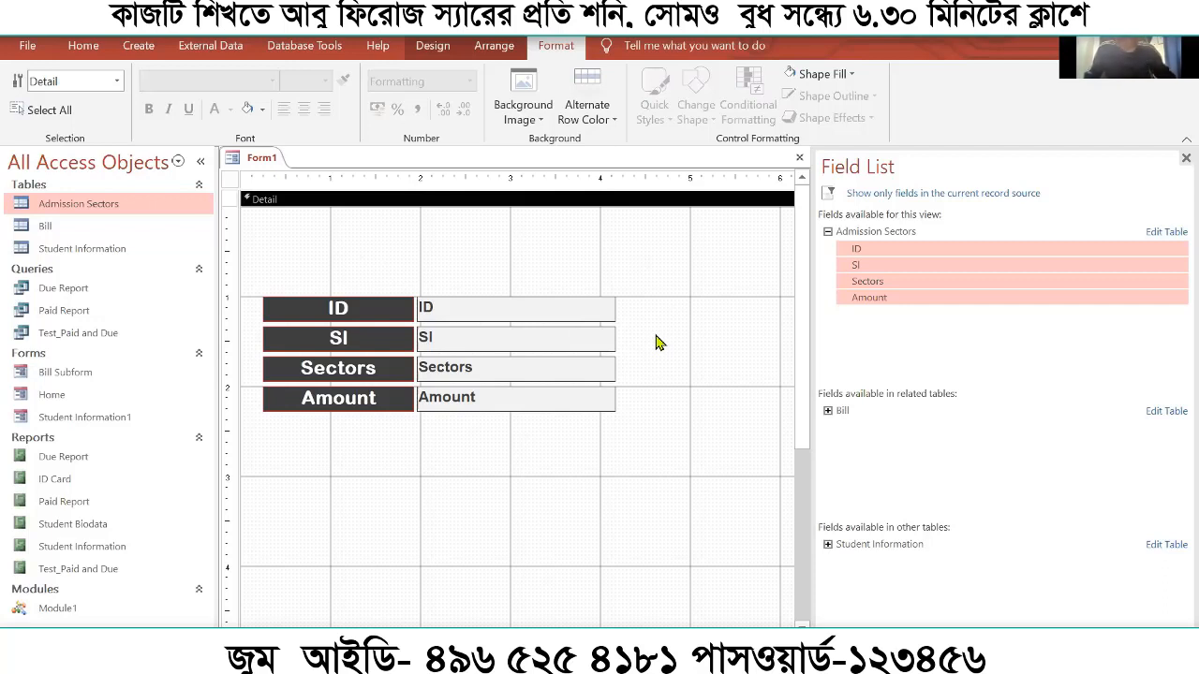
# Save the form under the name Admisson
pyautogui.hotkey('ctrl', 's')
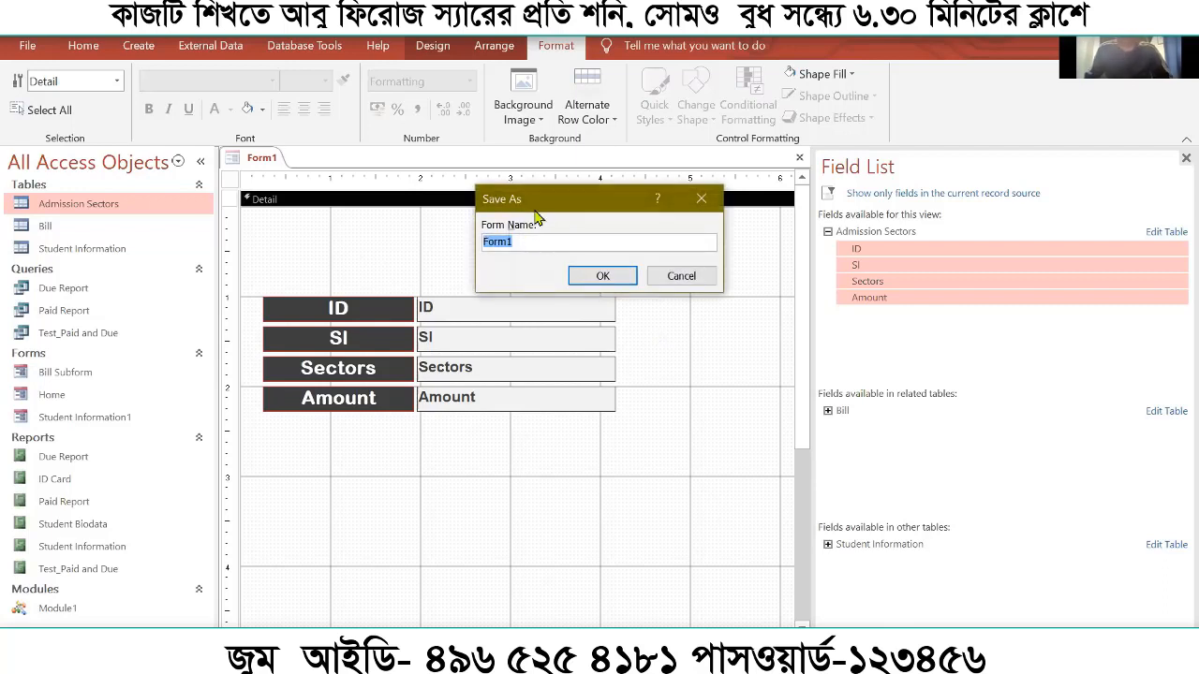
pyautogui.moveTo(554, 203); pyautogui.dragTo(587, 229)
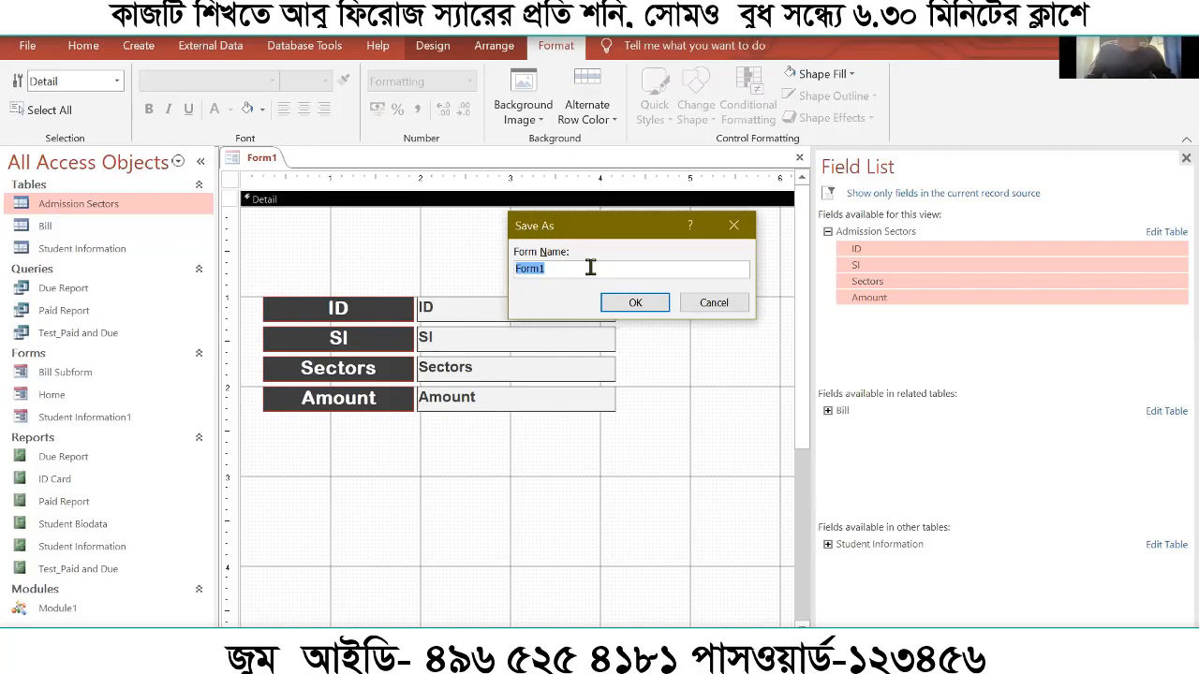
pyautogui.write('Ad')
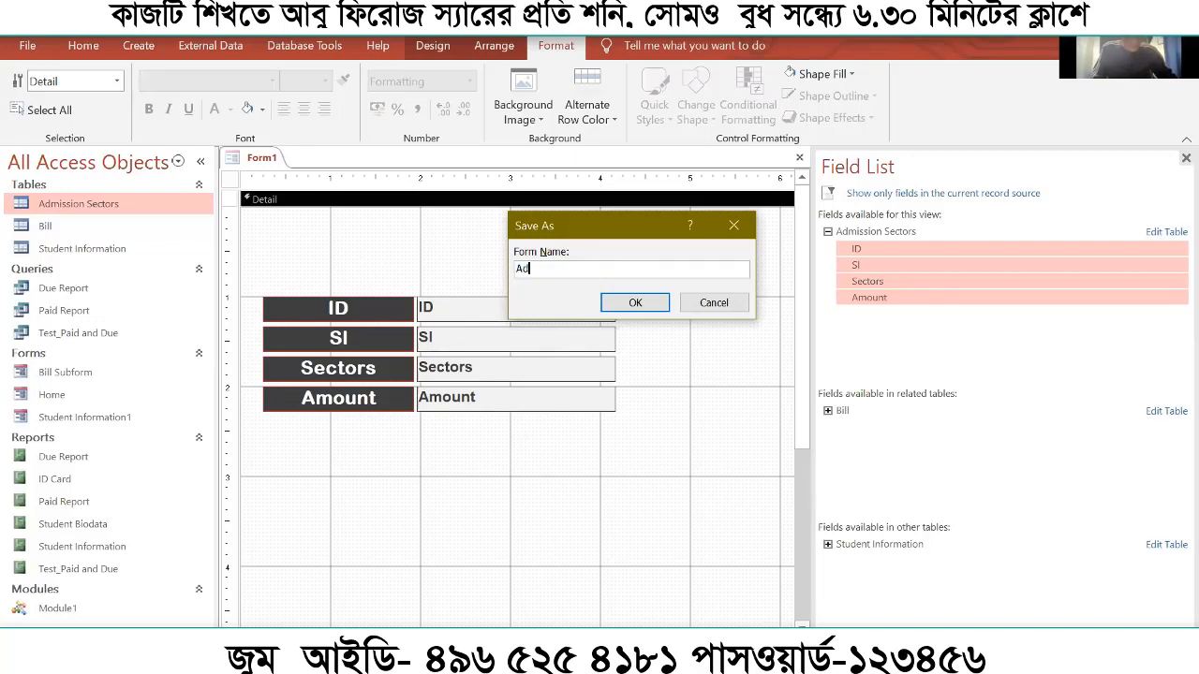
pyautogui.write('miss')
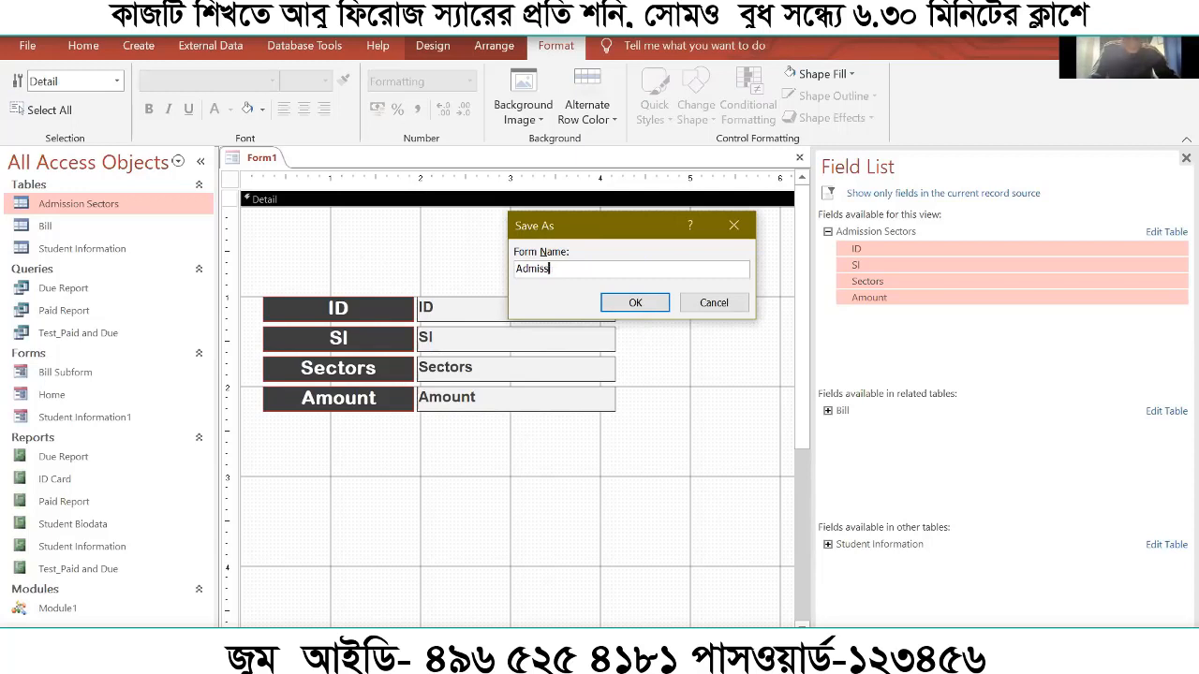
pyautogui.write('inonn')
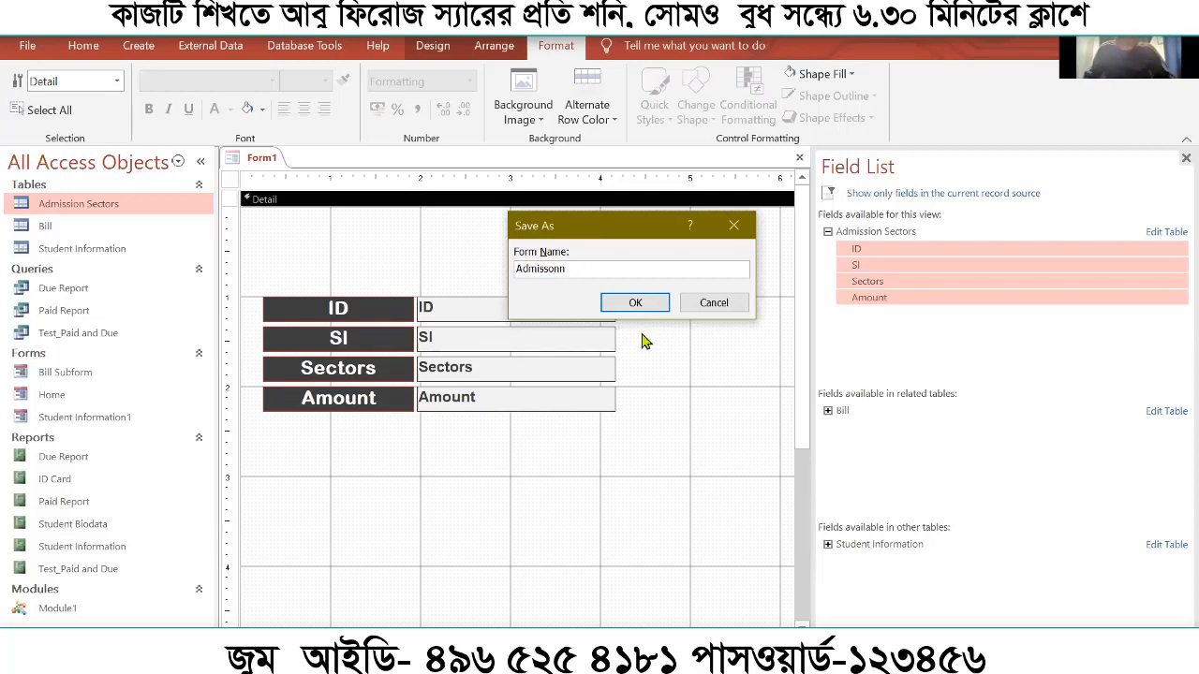
pyautogui.press('BackSpace')
pyautogui.click(634, 303)
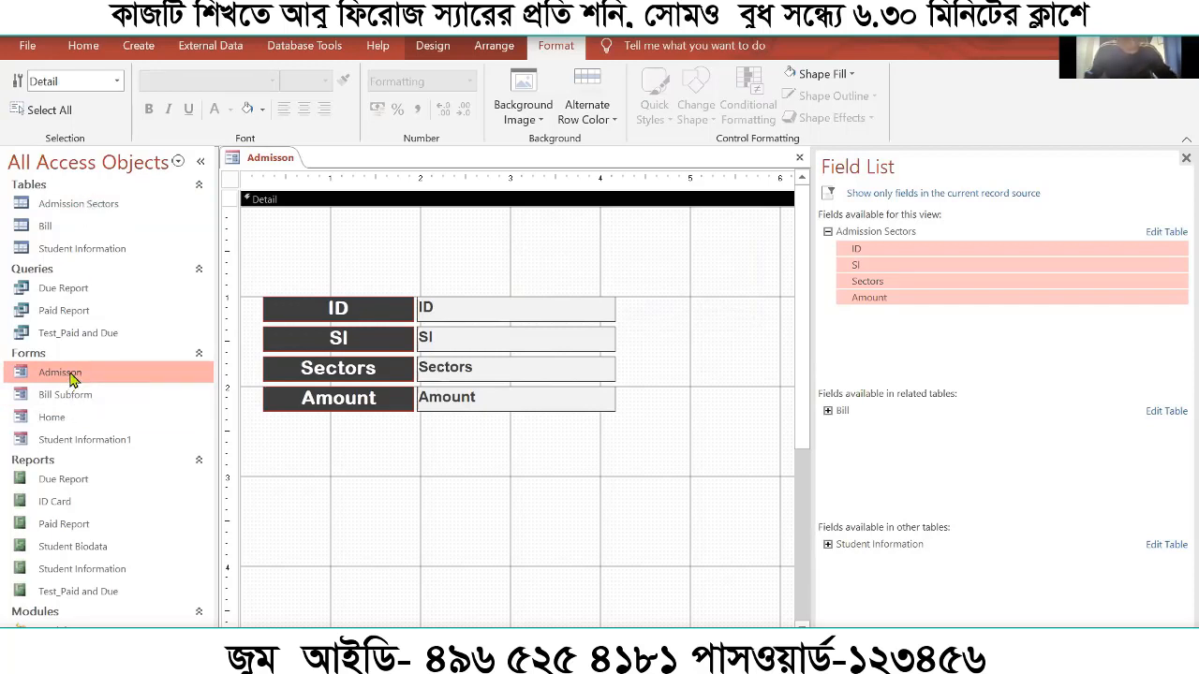
# Close the Admisson form's design and reopen the form in Form view
pyautogui.click(71, 378)
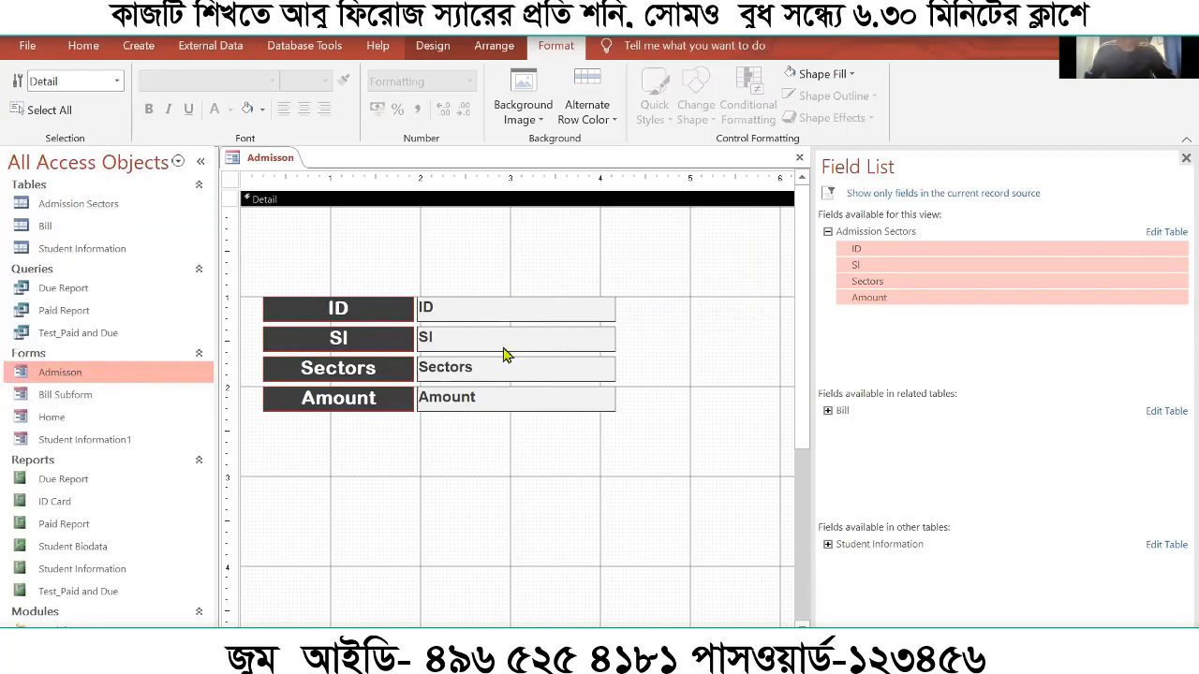
pyautogui.click(801, 163)
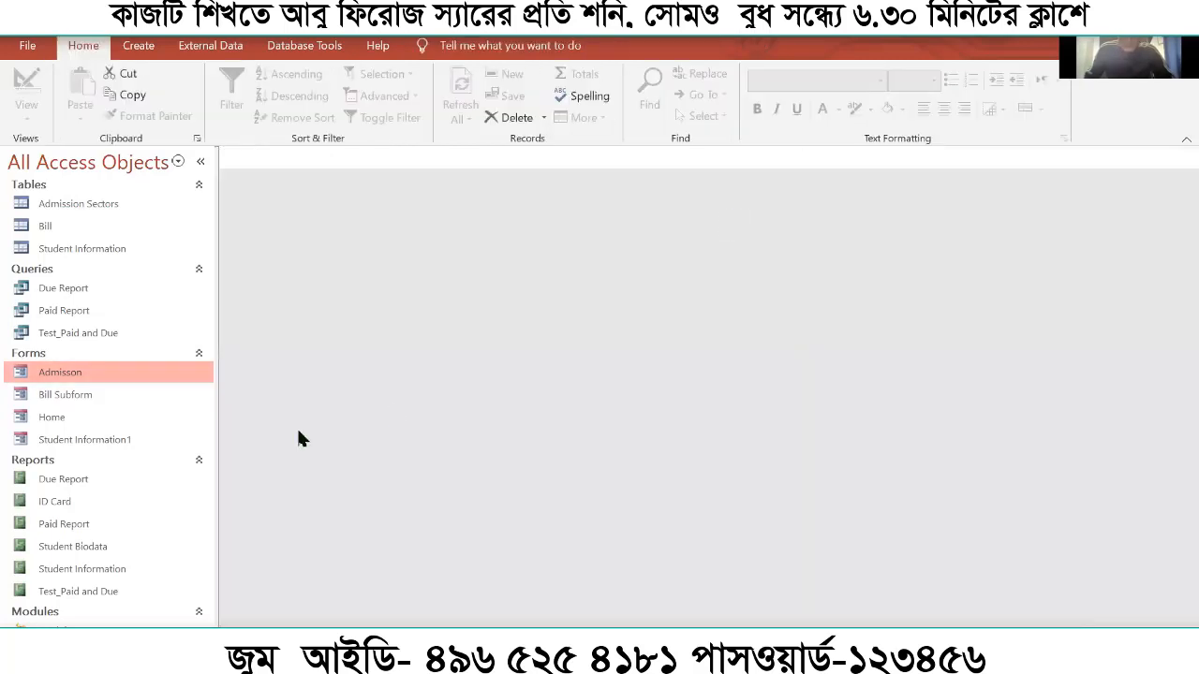
pyautogui.doubleClick(61, 373)
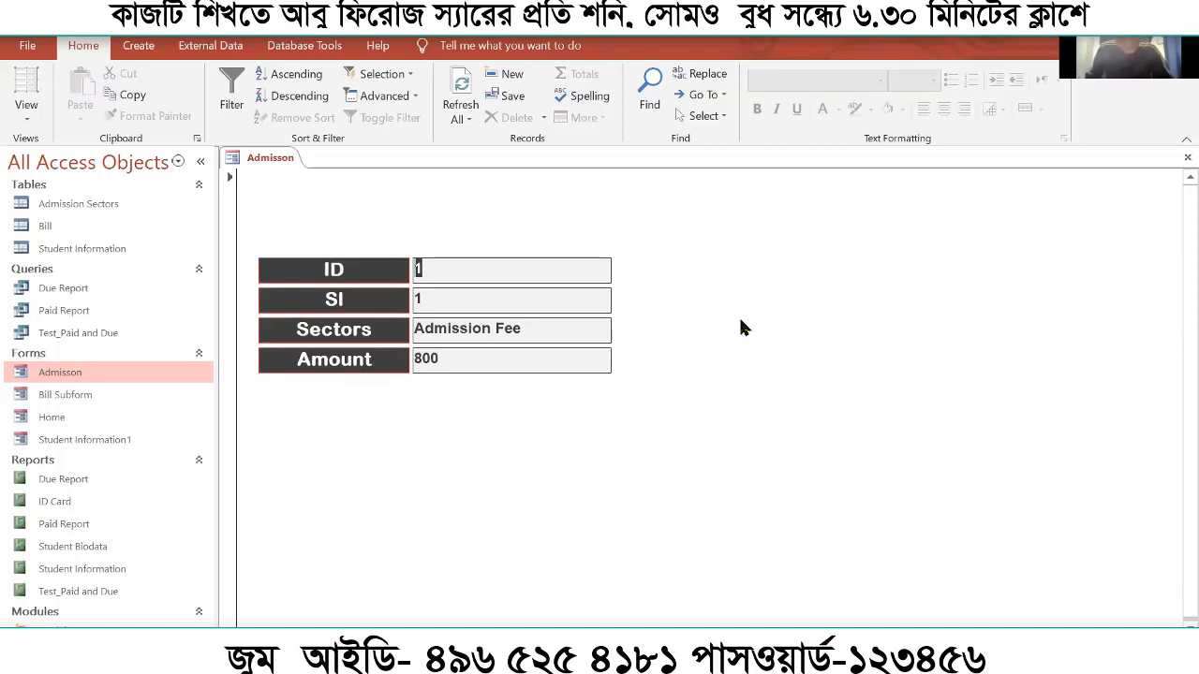
# Switch the Admisson form to Design view and set its Pop Up property to Yes
pyautogui.rightClick(722, 266)
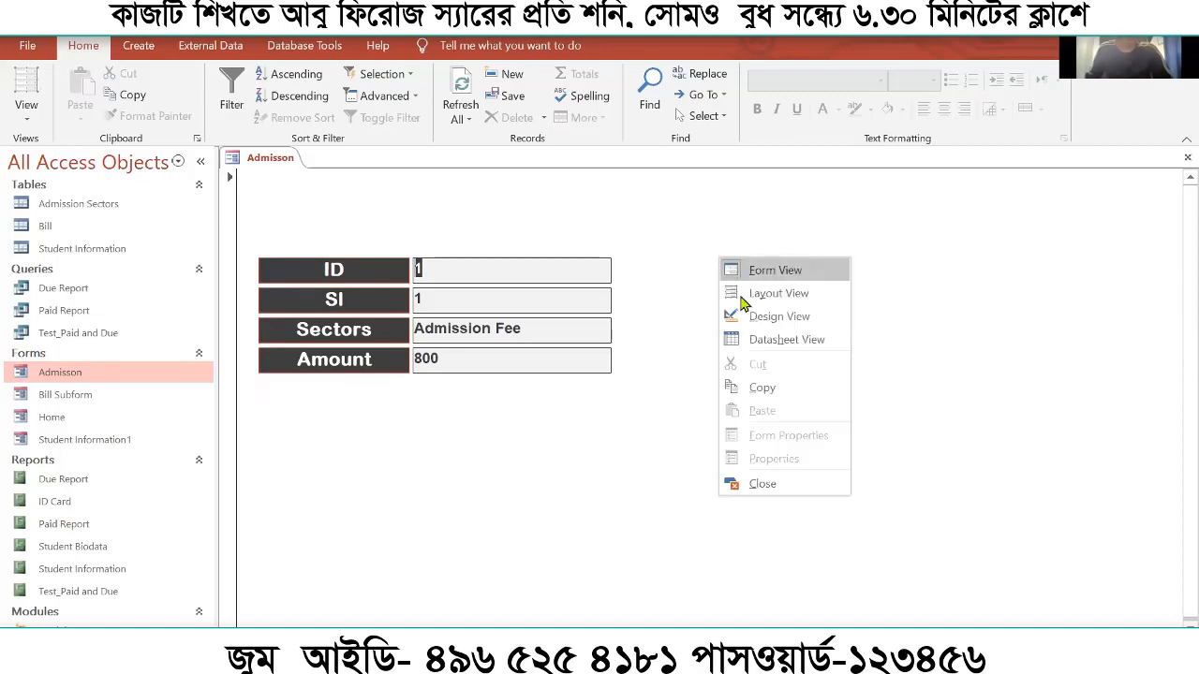
pyautogui.click(787, 318)
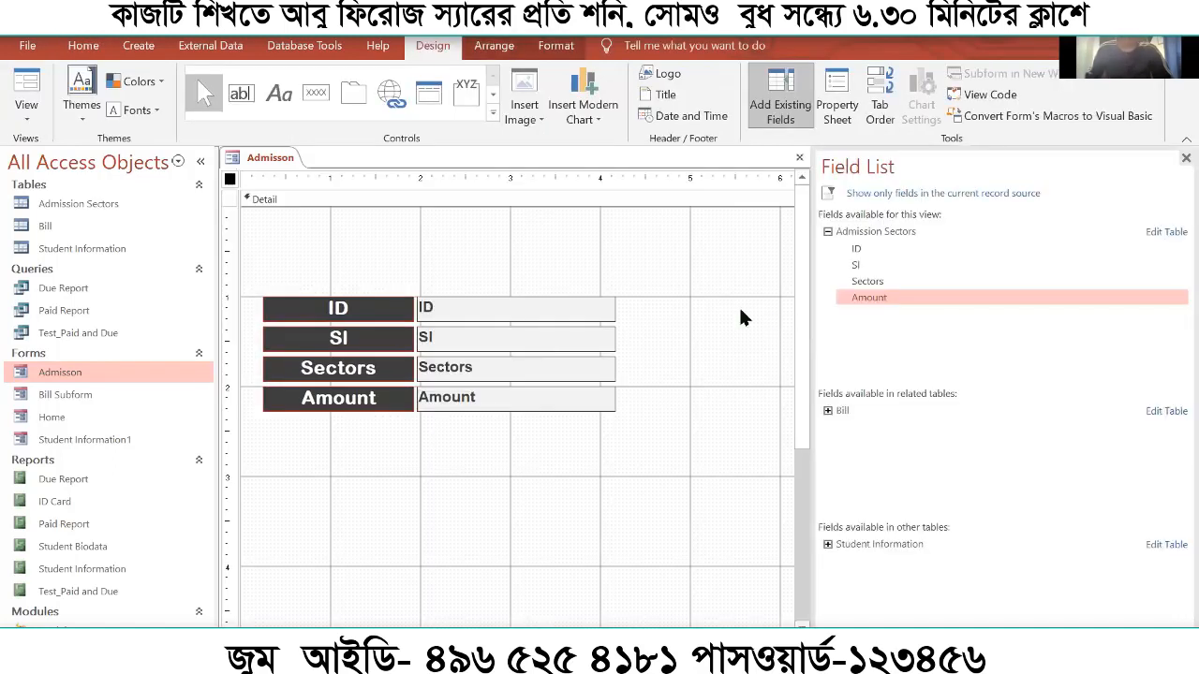
pyautogui.press('F4')
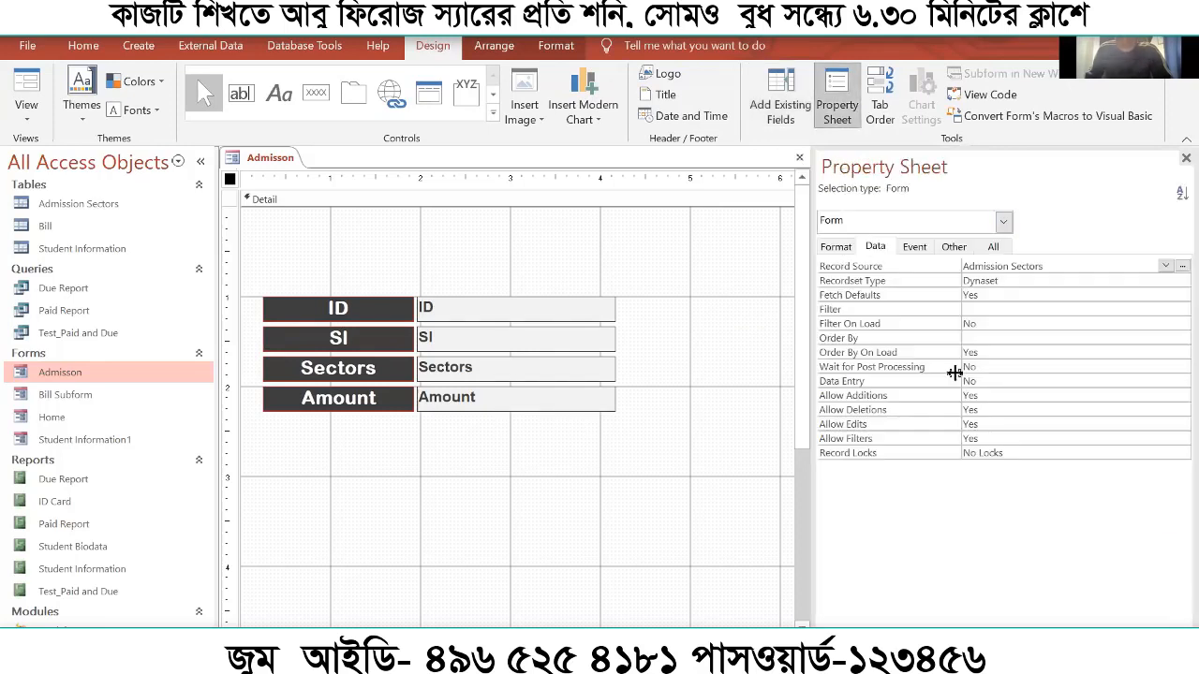
pyautogui.click(953, 247)
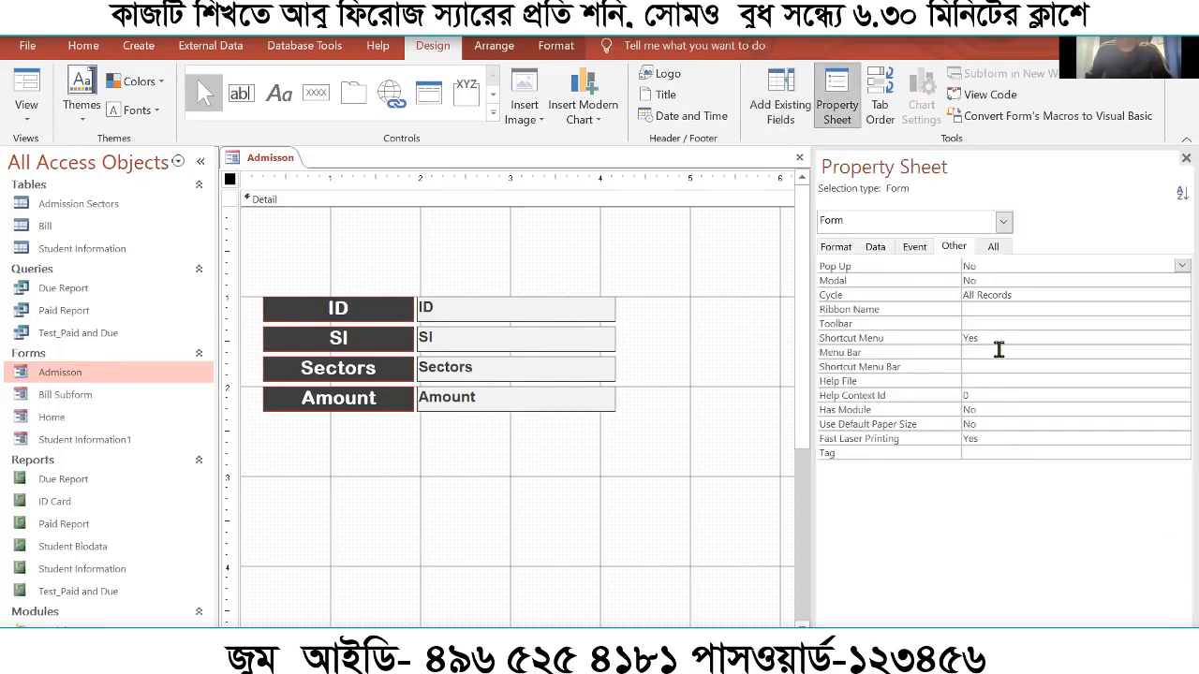
pyautogui.doubleClick(1003, 266)
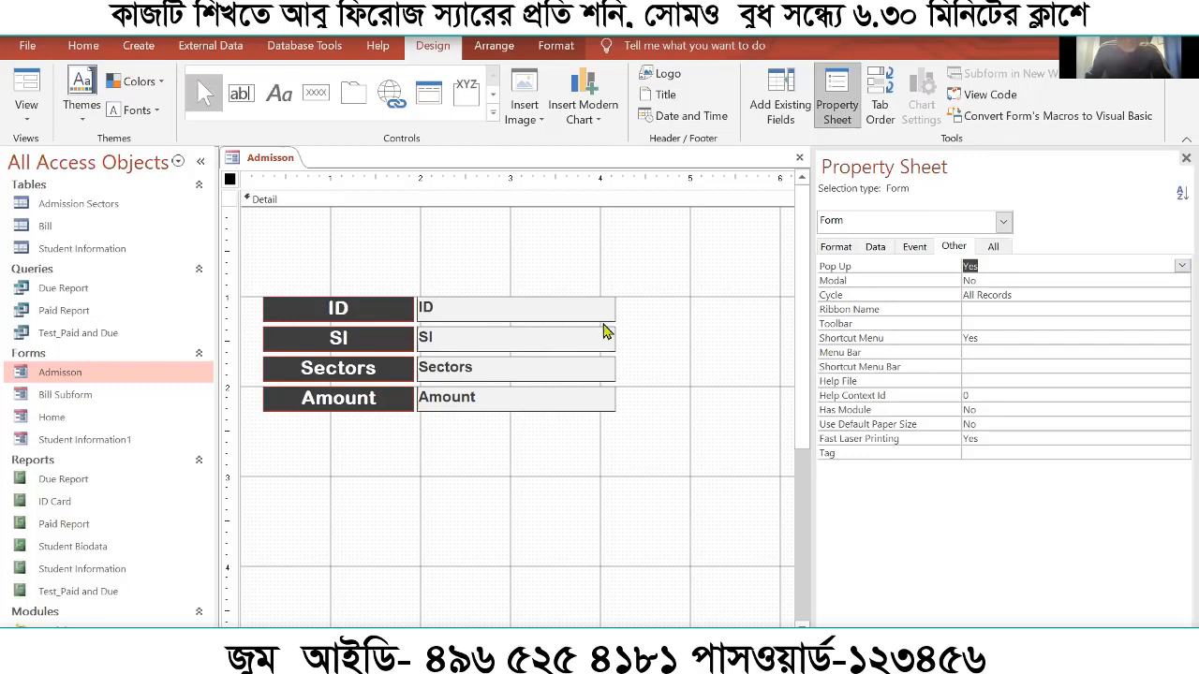
# Set the form's Record Selectors and Navigation Buttons to No and its Scroll Bars to Neither
pyautogui.click(993, 248)
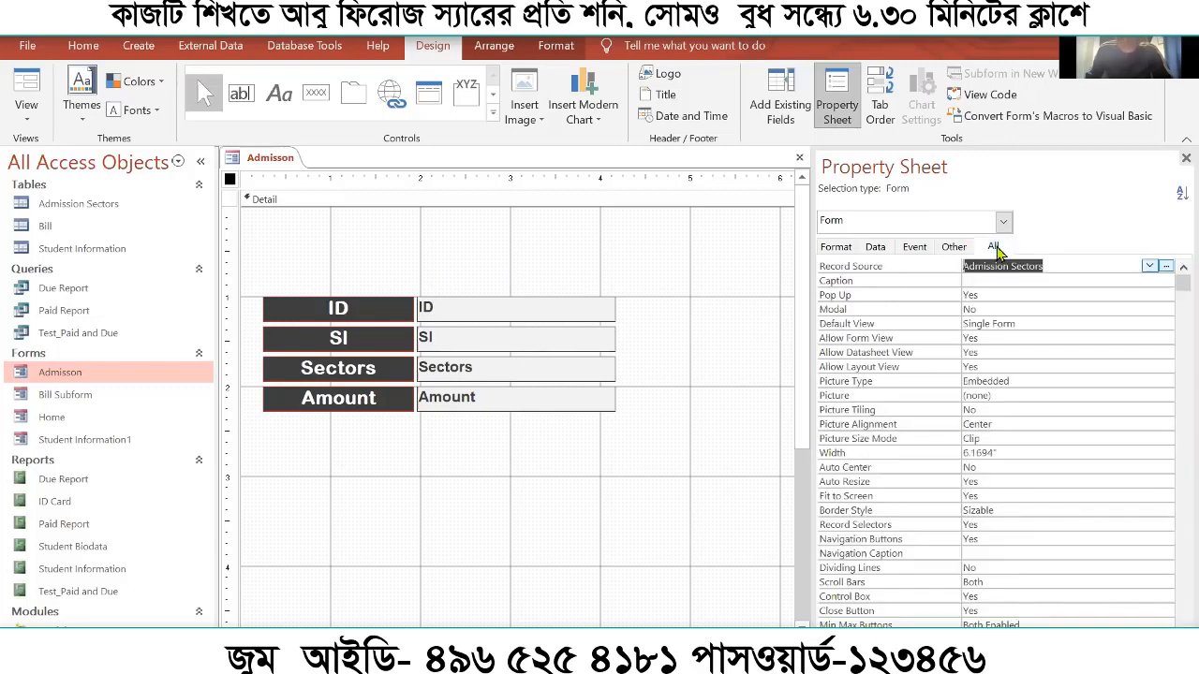
pyautogui.scroll(-2, 1054, 401)
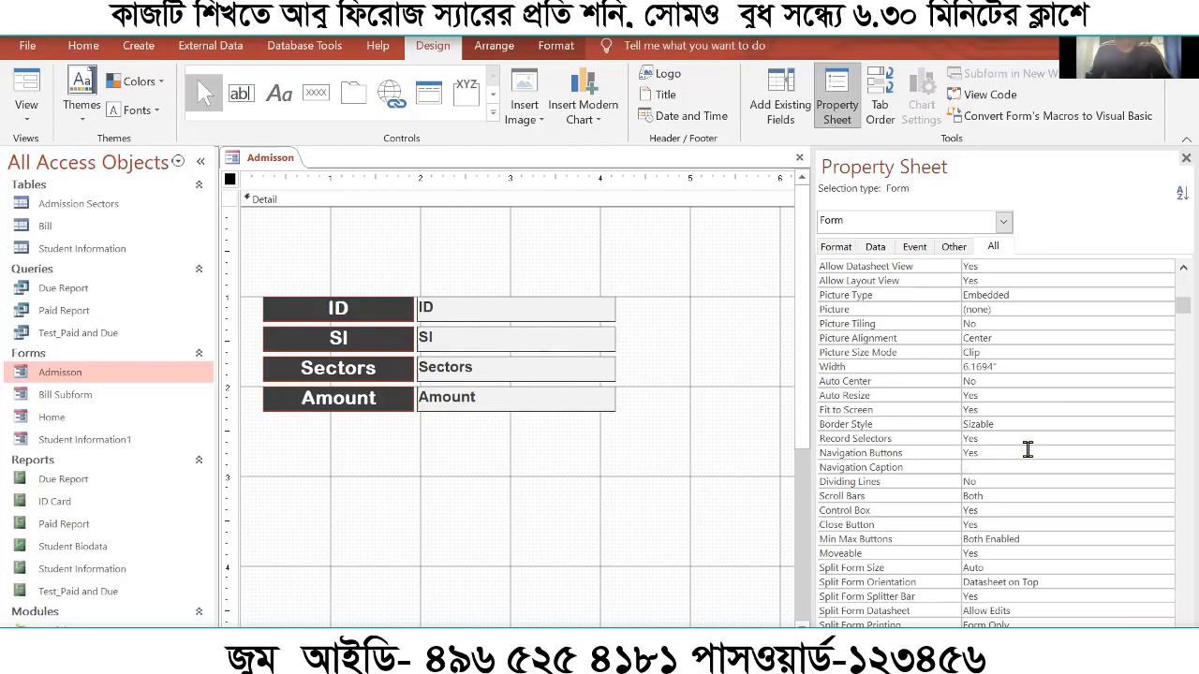
pyautogui.doubleClick(998, 438)
pyautogui.doubleClick(996, 453)
pyautogui.scroll(-2, 995, 441)
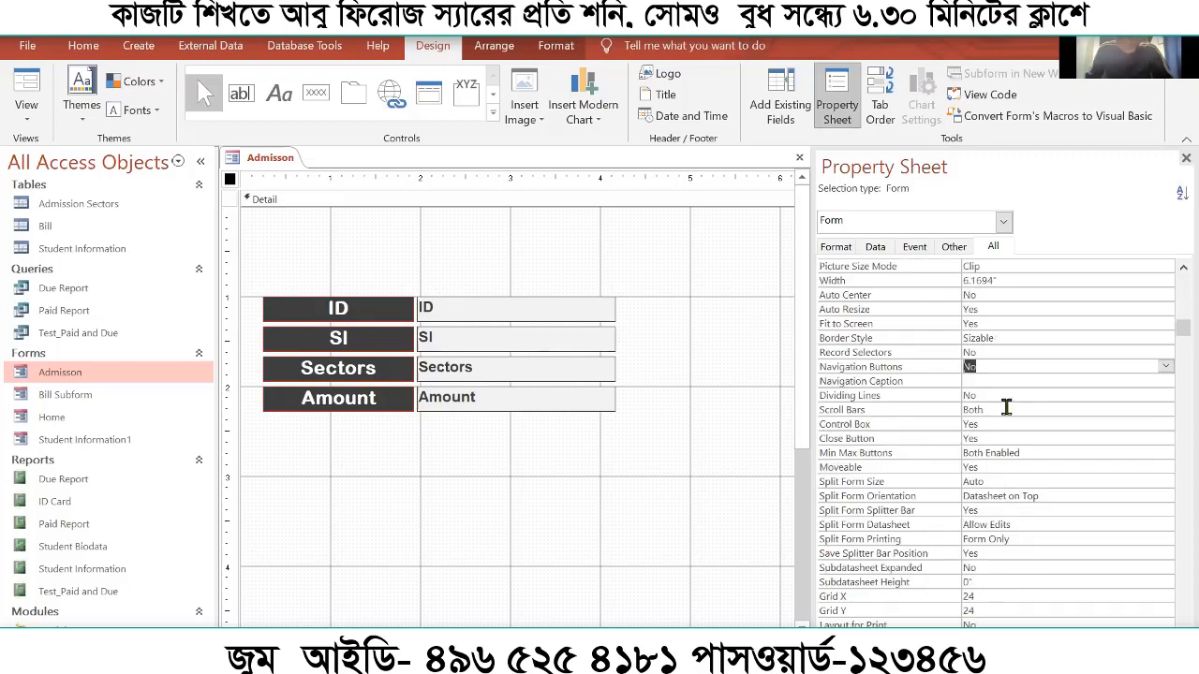
pyautogui.click(1006, 408)
pyautogui.doubleClick(1032, 407)
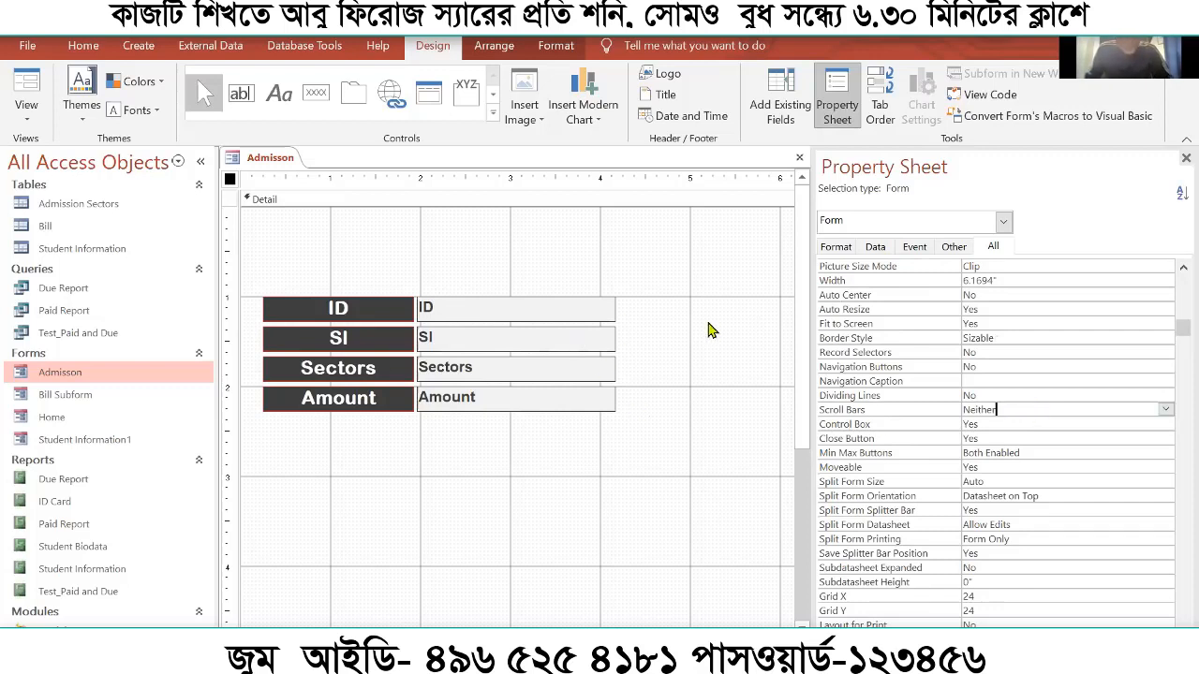
# Preview the Admisson form in Form view and reposition its pop-up window to inspect the whole form
pyautogui.click(28, 94)
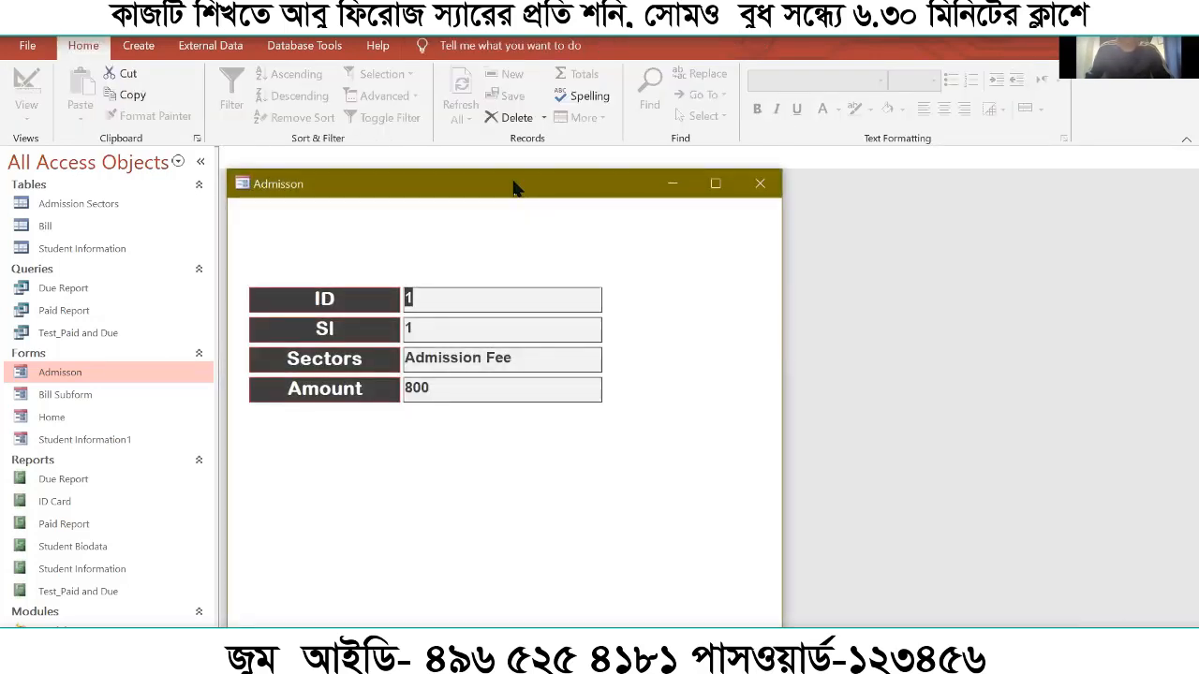
pyautogui.moveTo(514, 188); pyautogui.dragTo(489, 107)
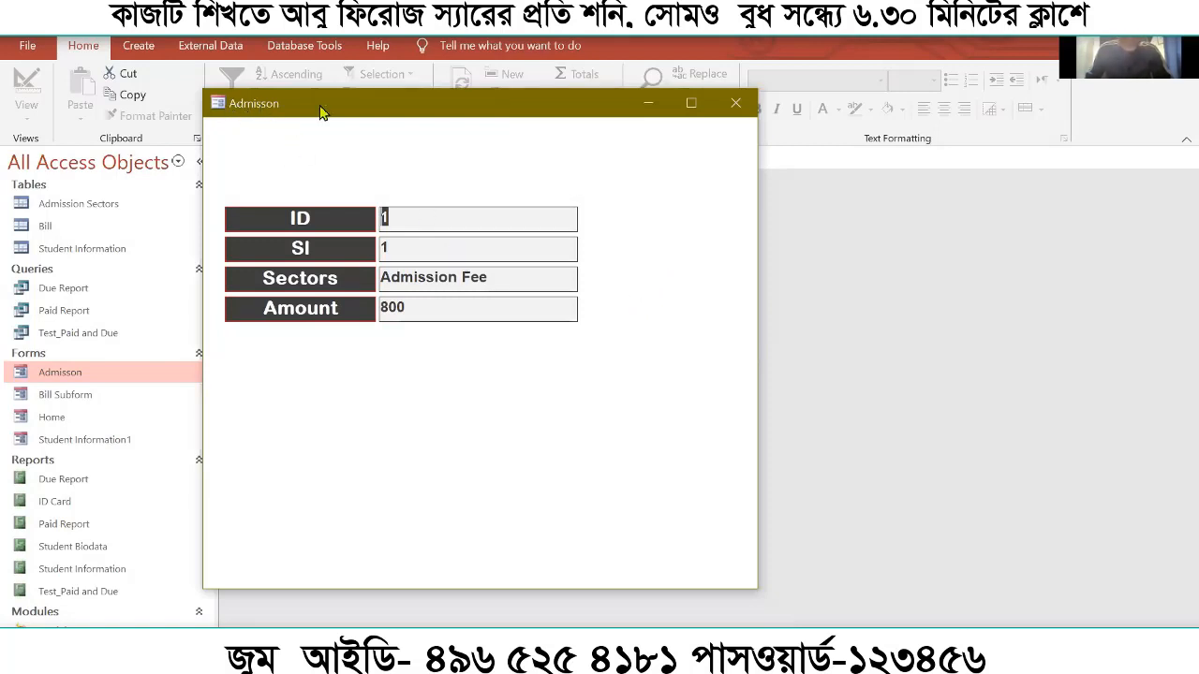
pyautogui.moveTo(239, 113); pyautogui.dragTo(265, 146)
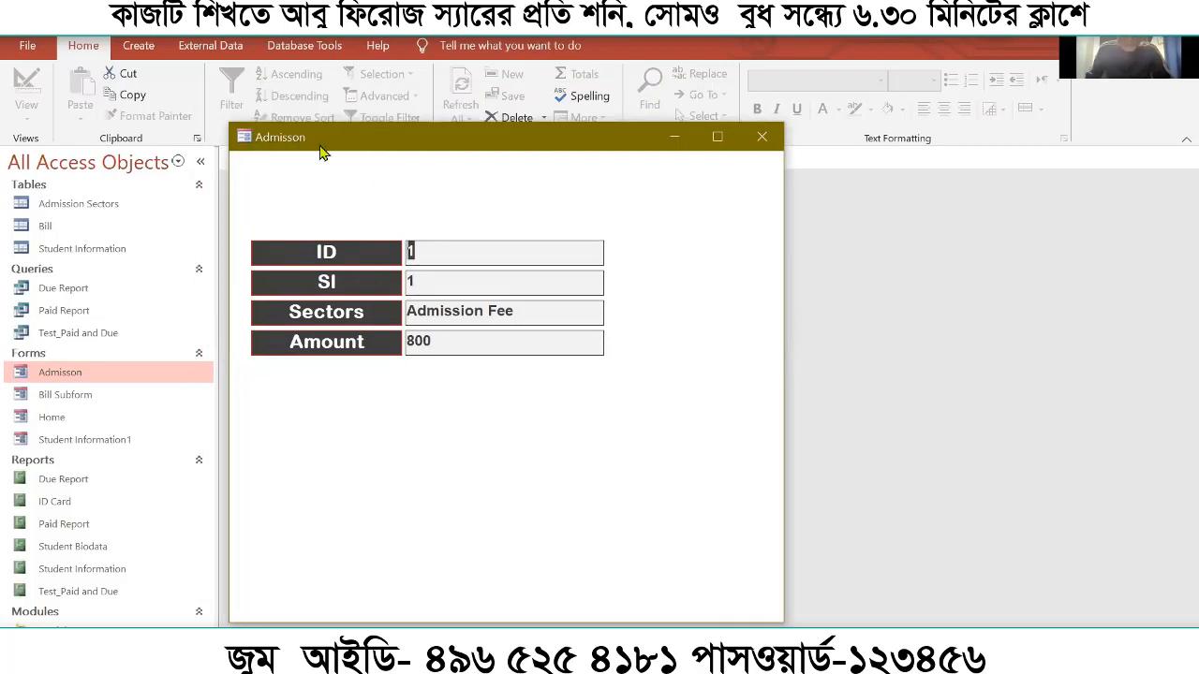
# Return the form to Design view and set its Caption property to 123
pyautogui.rightClick(645, 225)
pyautogui.click(709, 273)
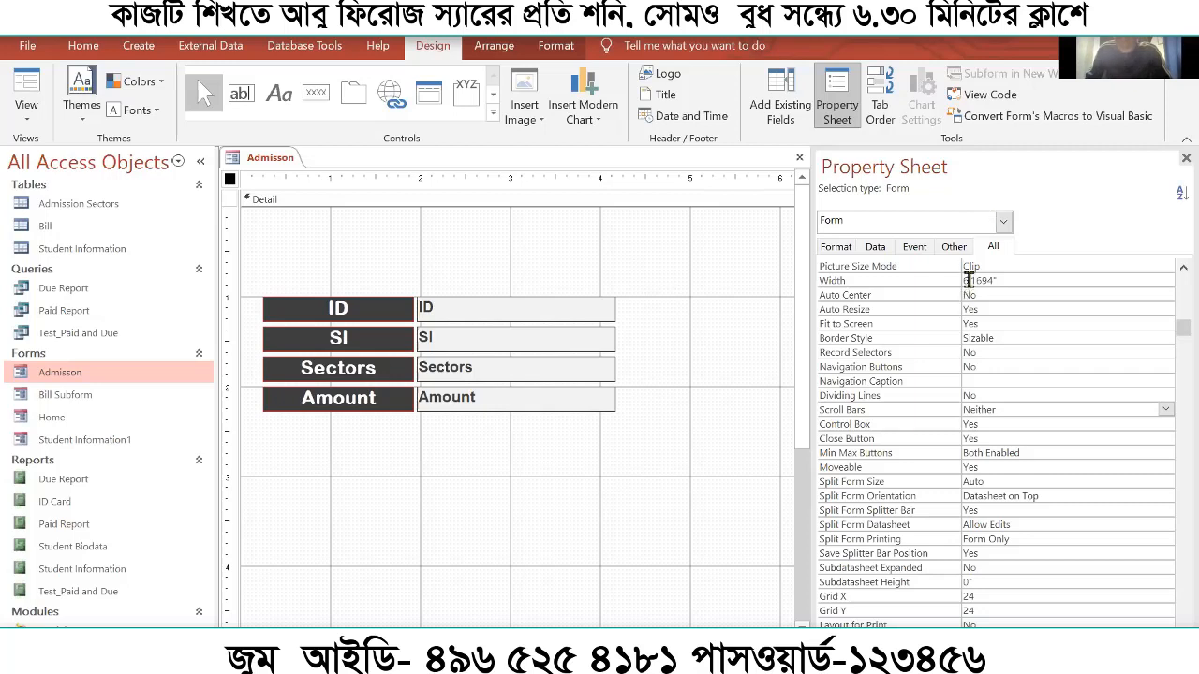
pyautogui.click(955, 248)
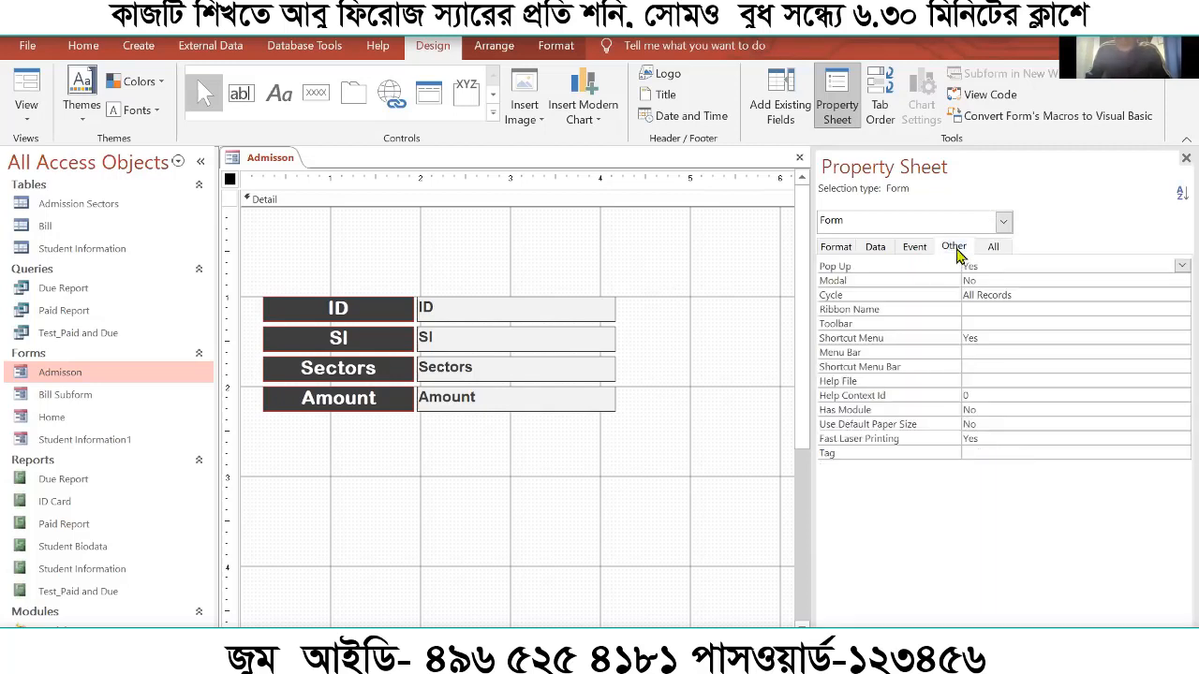
pyautogui.click(916, 248)
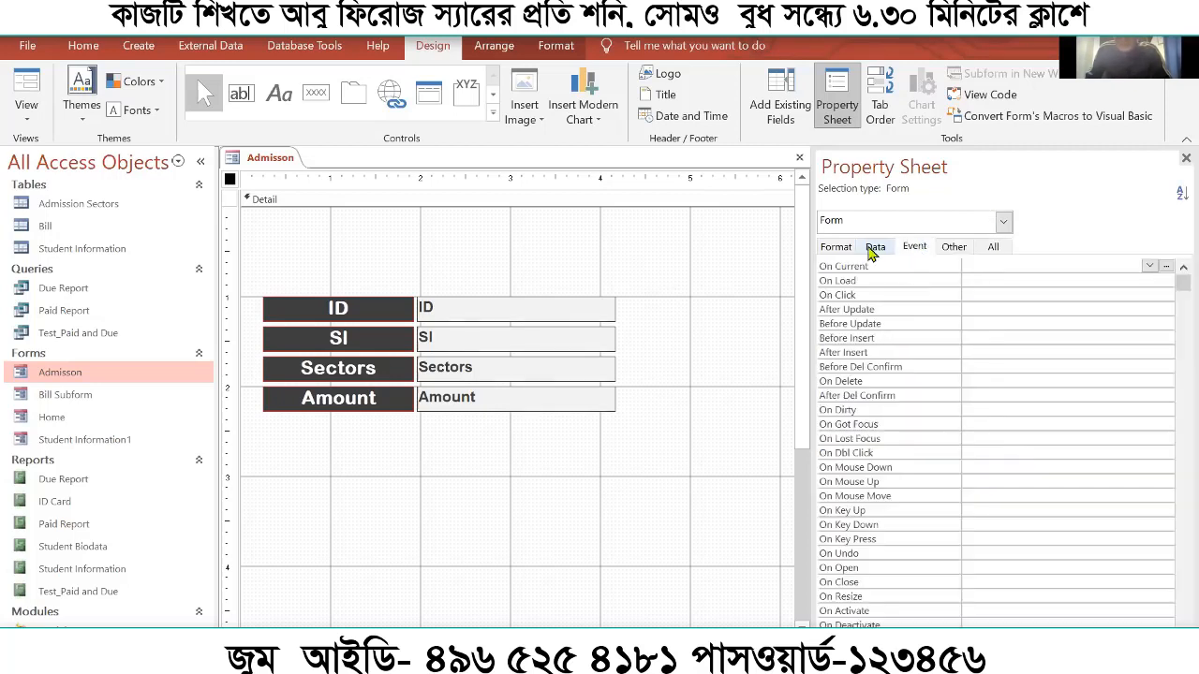
pyautogui.click(873, 249)
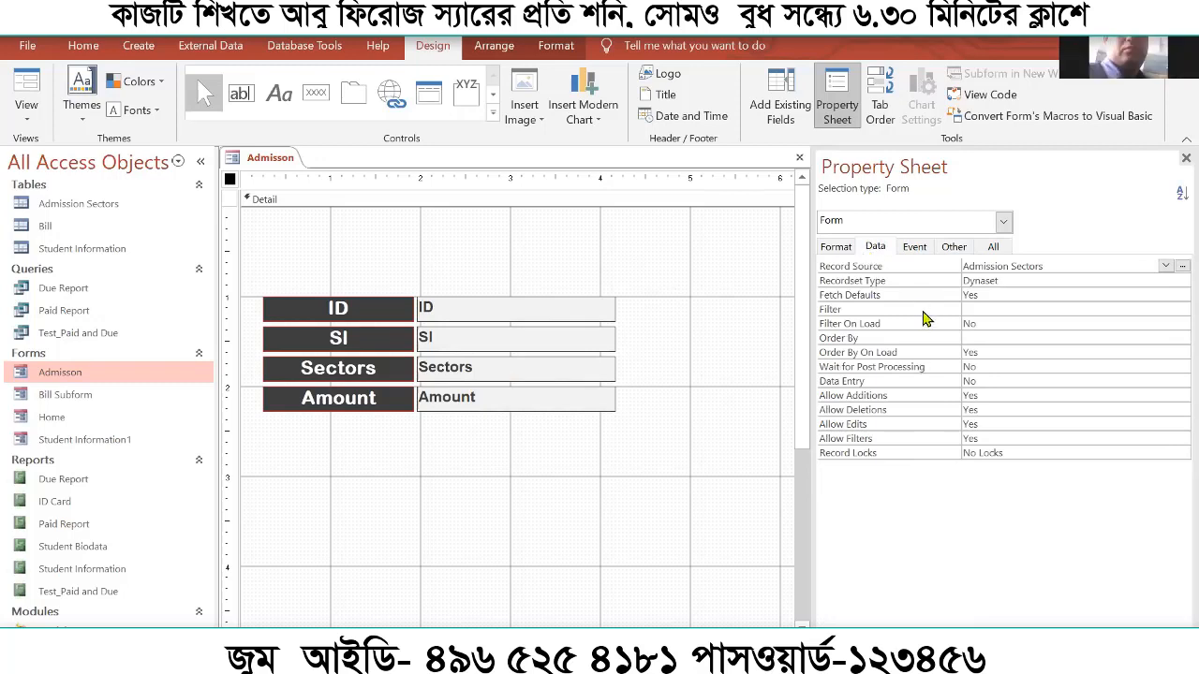
pyautogui.click(839, 248)
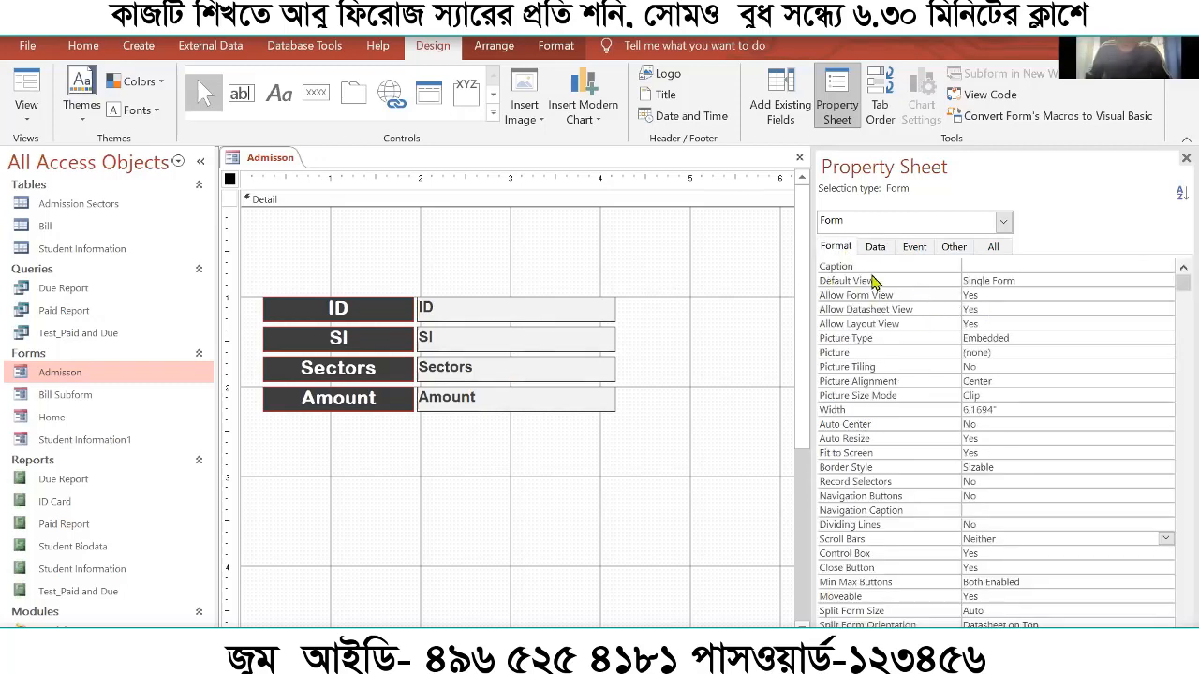
pyautogui.click(1017, 268)
pyautogui.write('23')
pyautogui.click(1056, 280)
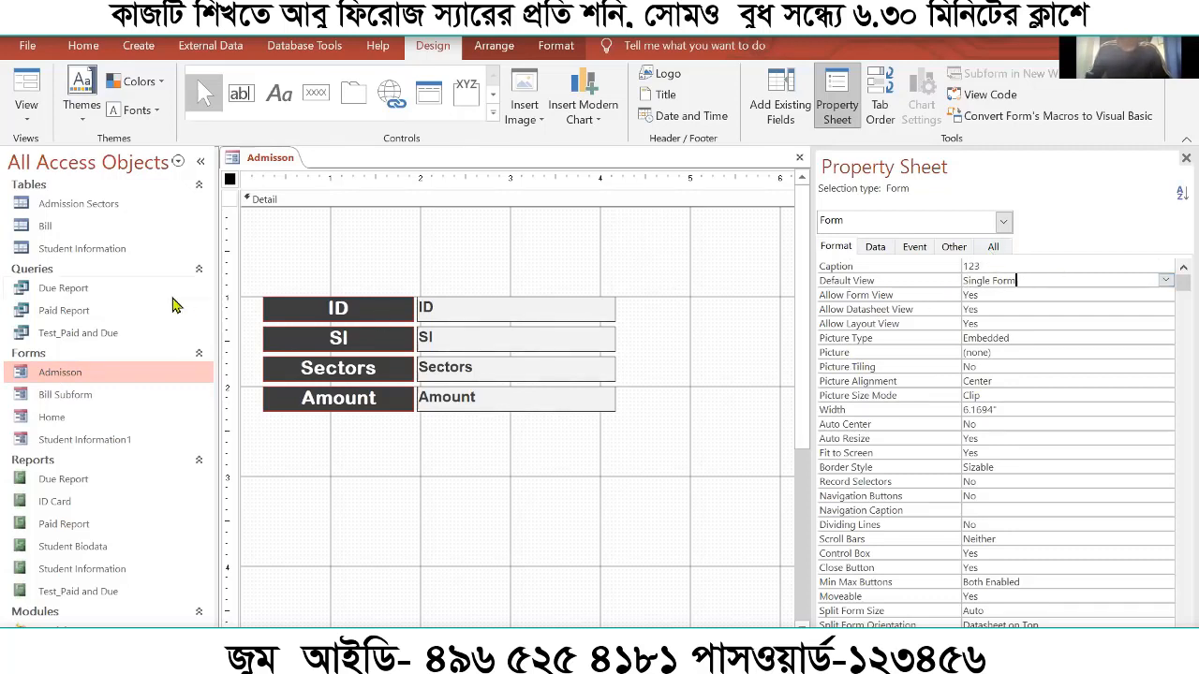
# Preview the captioned form in Form view and close it, saving the design changes
pyautogui.click(25, 111)
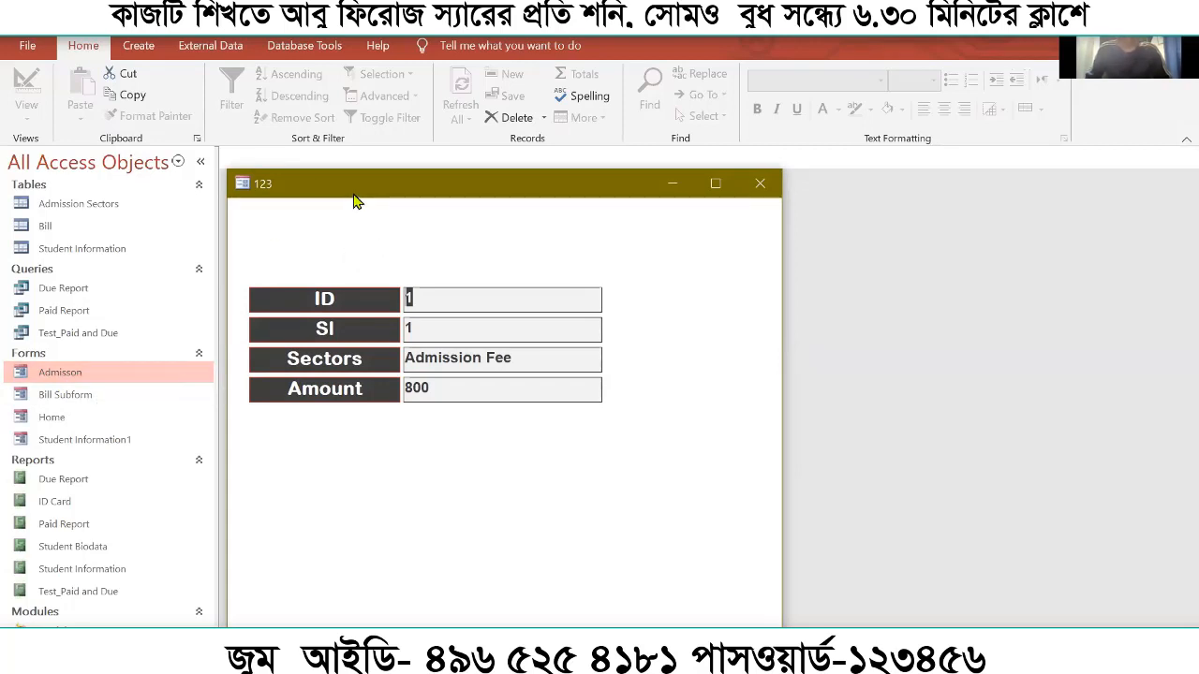
pyautogui.rightClick(685, 239)
pyautogui.click(760, 183)
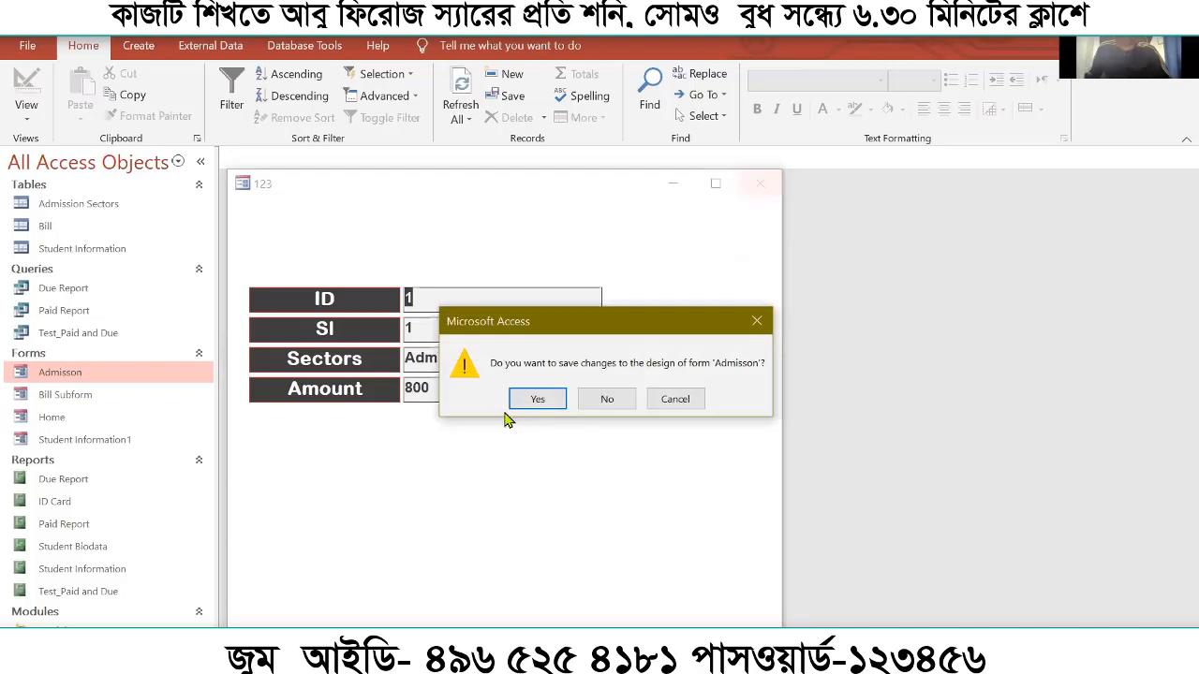
pyautogui.click(528, 397)
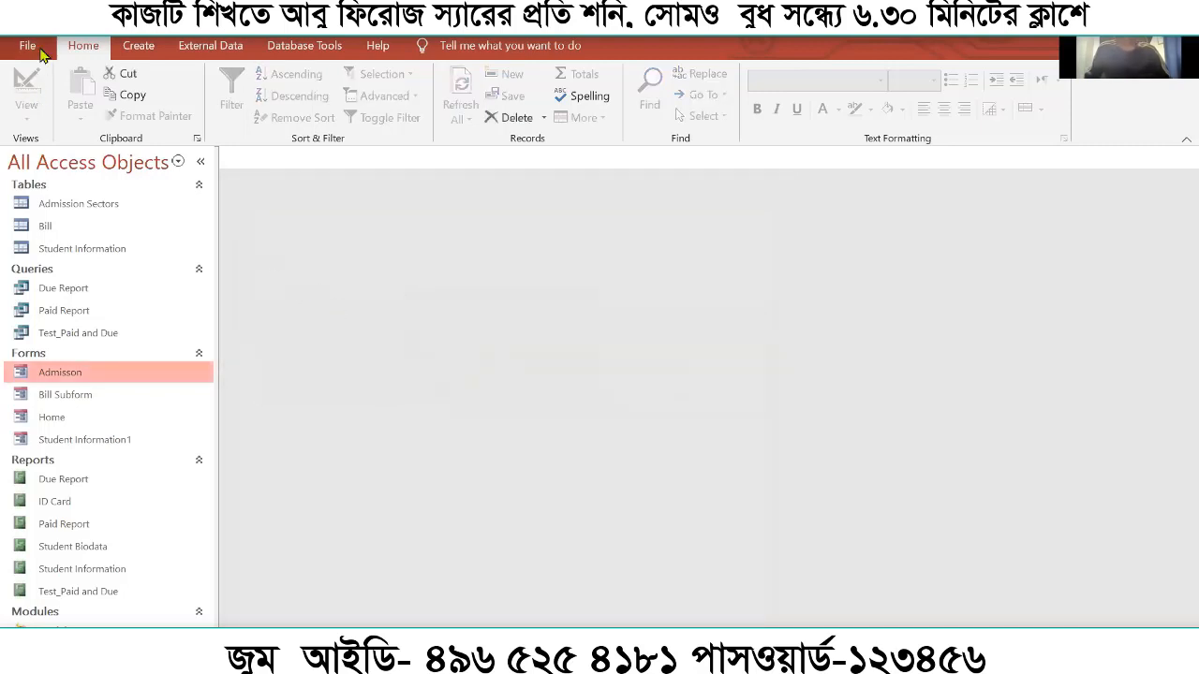